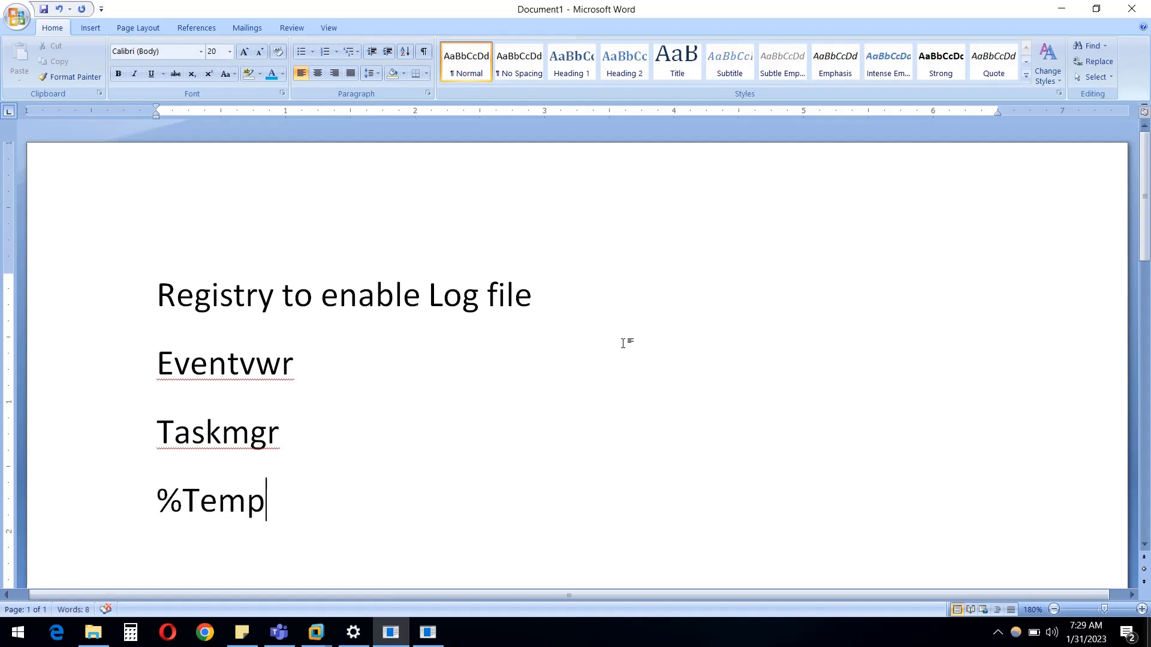
- Finish the last note line as %Temp% and switch to the Command Prompt in the Windows 10 x64 virtual machine in VMware Workstation
{"action": "type", "text": "%"}
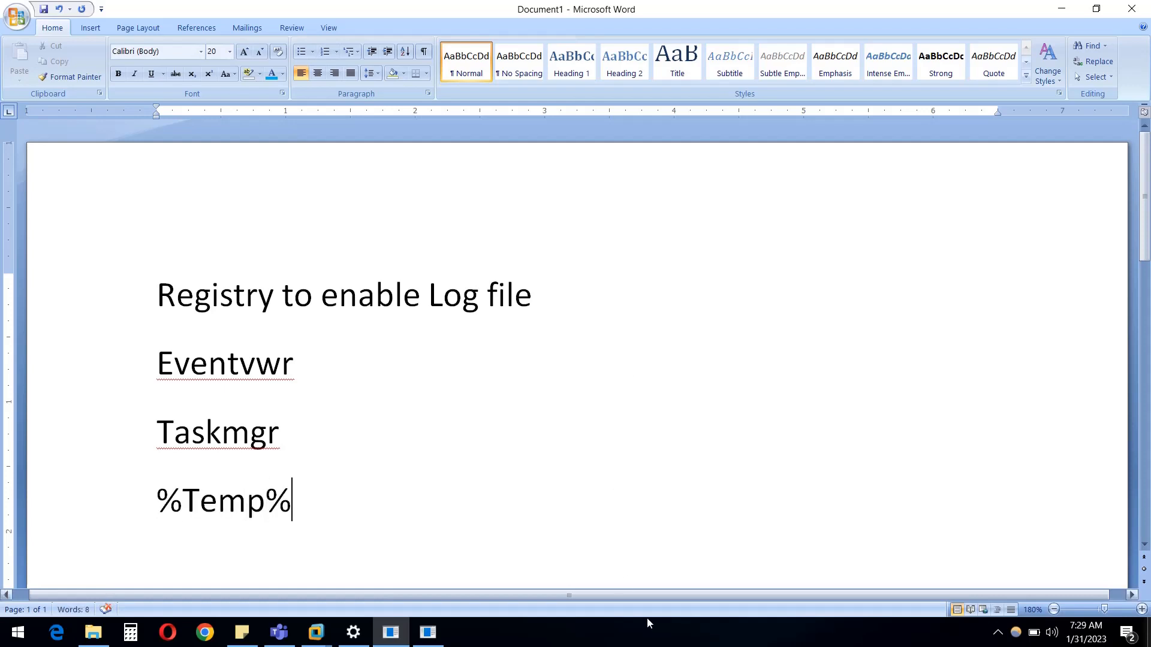
{"action": "mouse_move", "coordinate": [307, 644]}
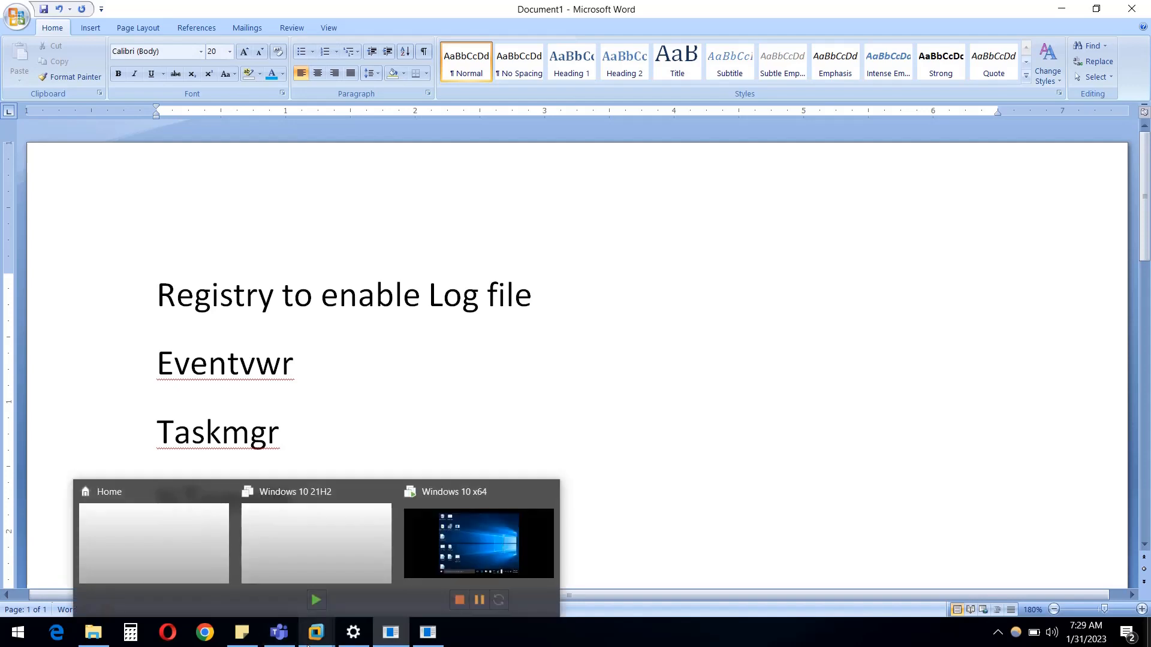
{"action": "left_click", "coordinate": [485, 563]}
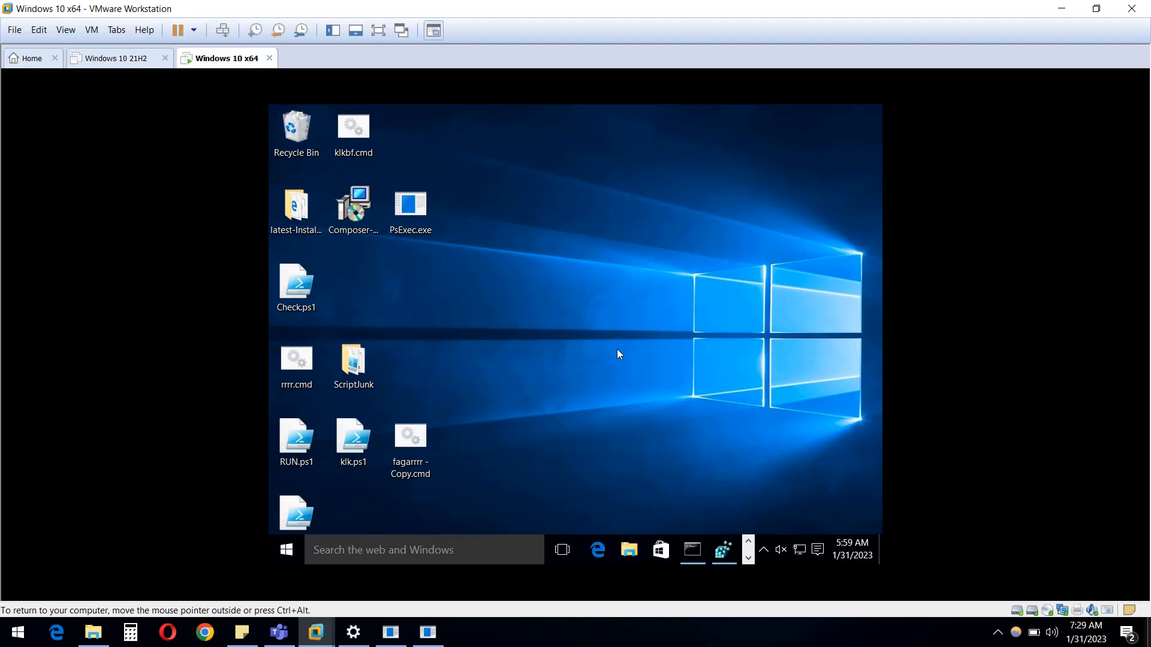
{"action": "left_click", "coordinate": [692, 552]}
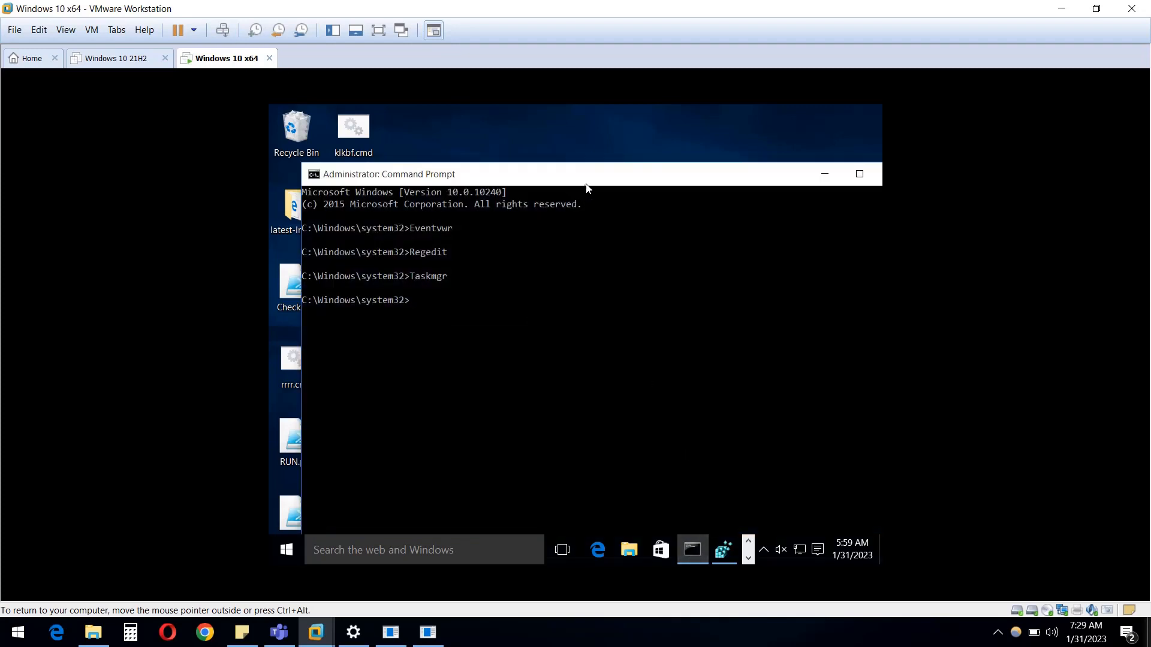
{"action": "left_click_drag", "start_coordinate": [593, 178], "coordinate": [555, 191]}
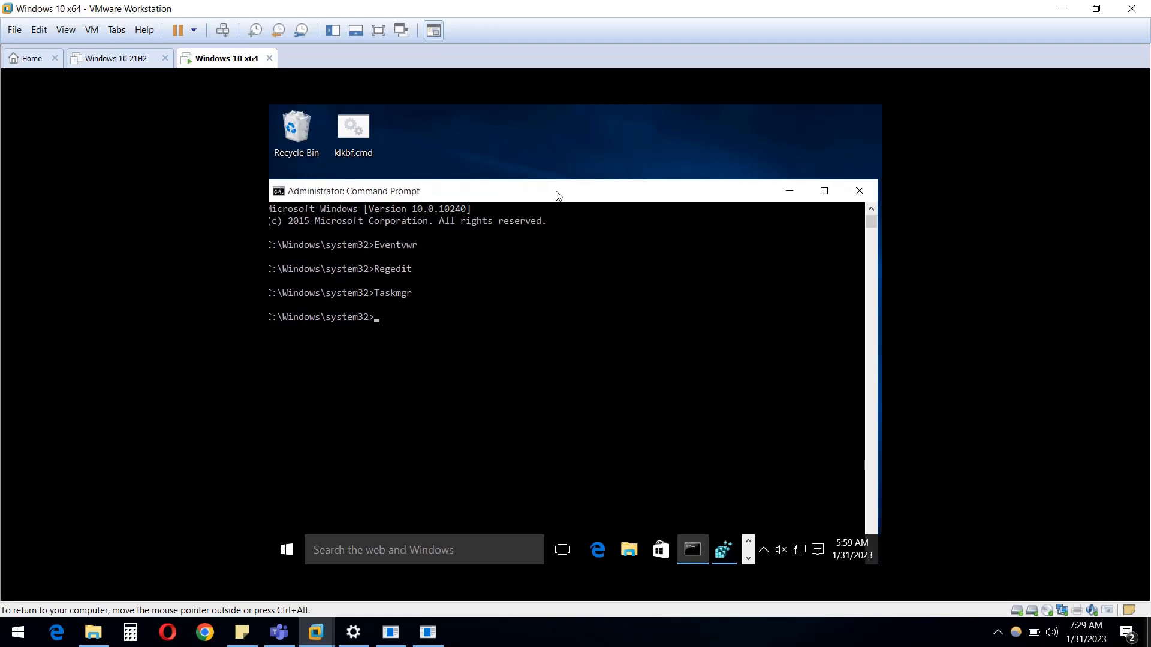
- Inspect the logging value's data under the Windows Installer policy key in Registry Editor without changing it, and close the editor
{"action": "left_click", "coordinate": [724, 553]}
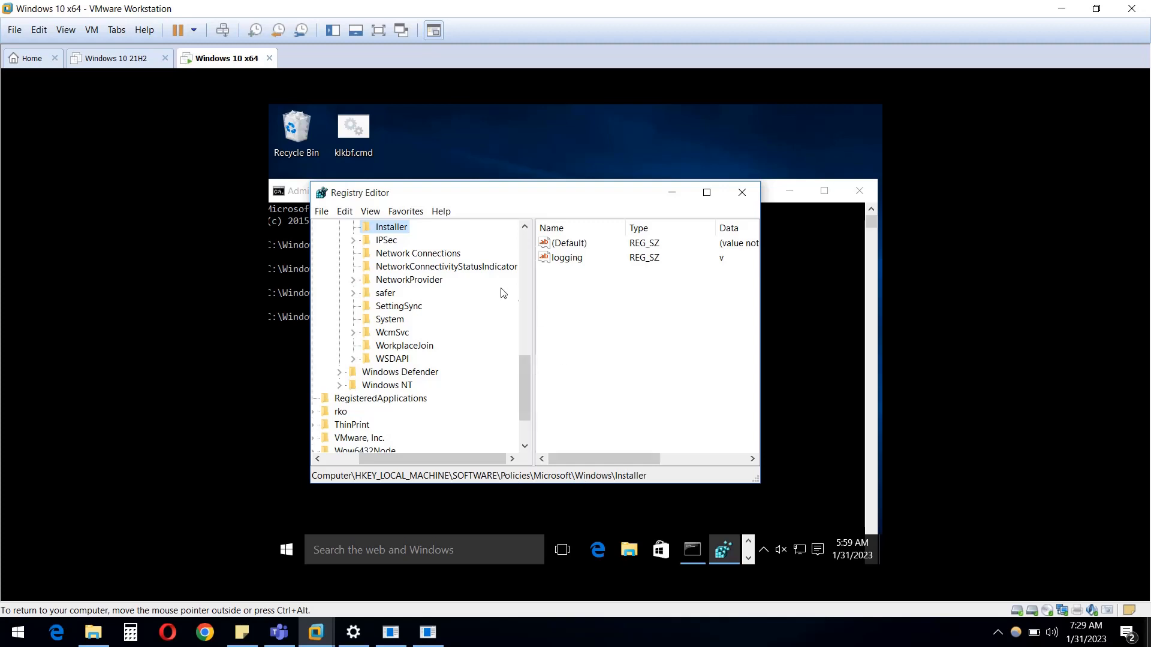
{"action": "double_click", "coordinate": [566, 258]}
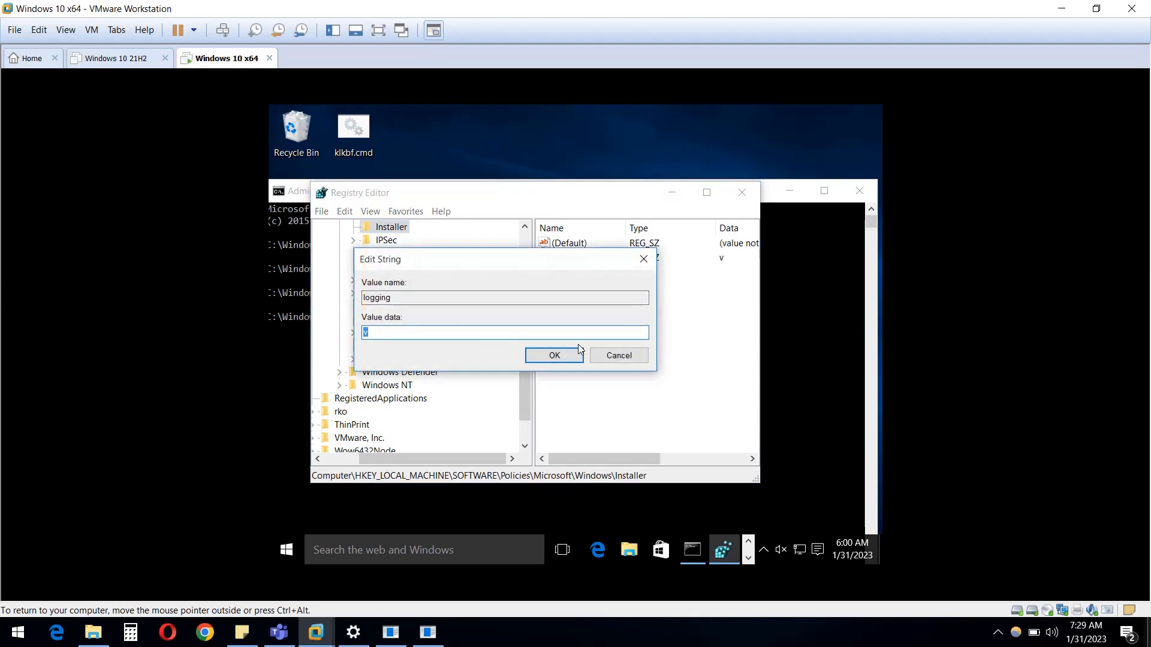
{"action": "left_click", "coordinate": [606, 356]}
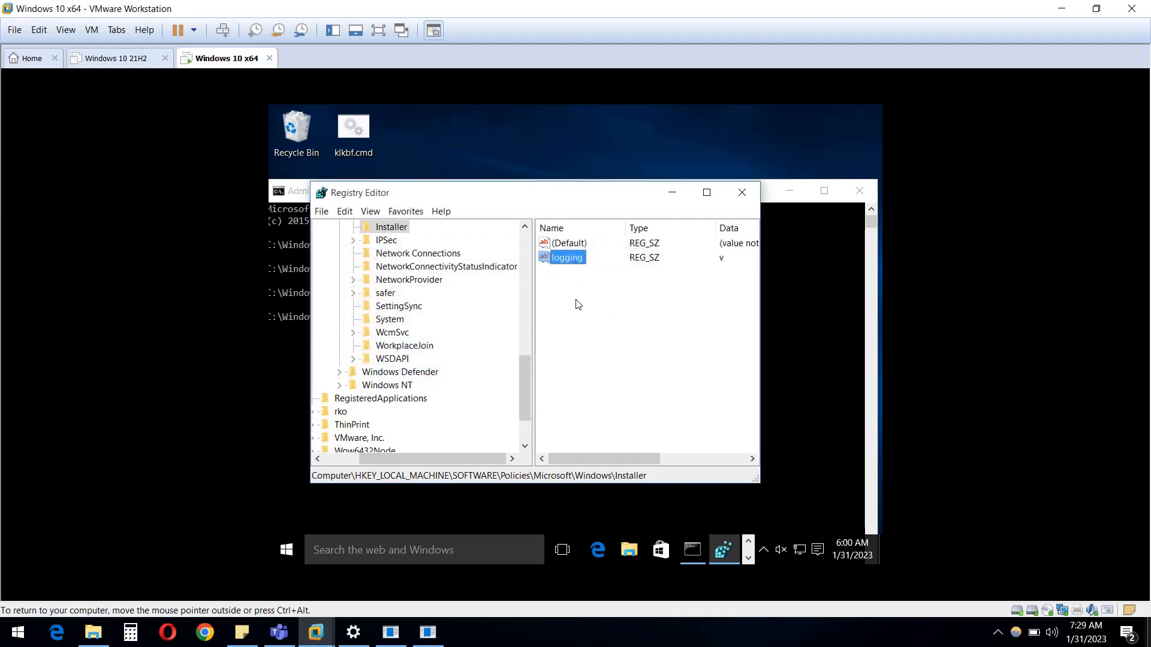
{"action": "left_click", "coordinate": [739, 193]}
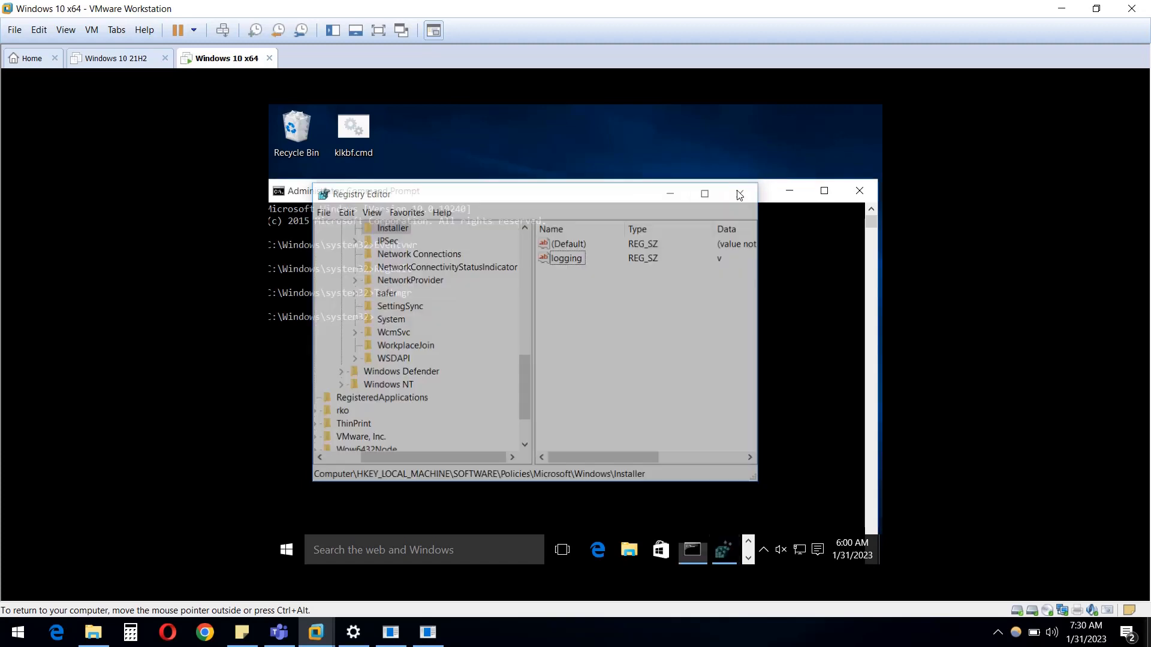
- Clear the Application log in Event Viewer without saving its contents, and minimize Event Viewer
{"action": "left_click", "coordinate": [739, 550]}
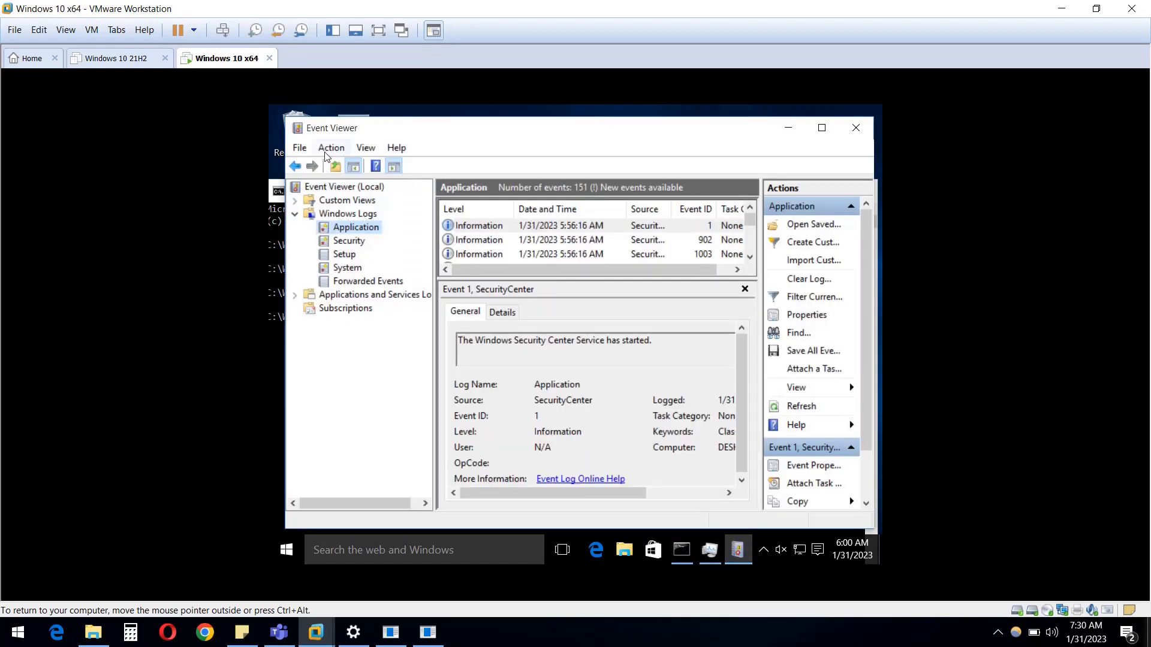
{"action": "left_click", "coordinate": [278, 332]}
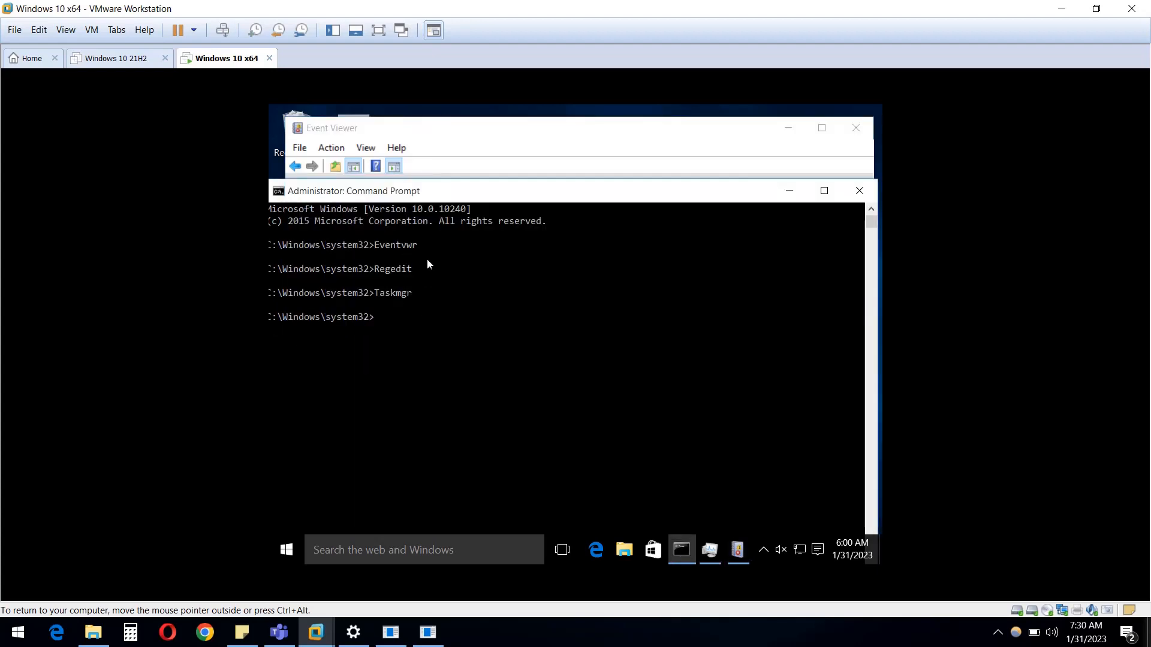
{"action": "left_click", "coordinate": [737, 550]}
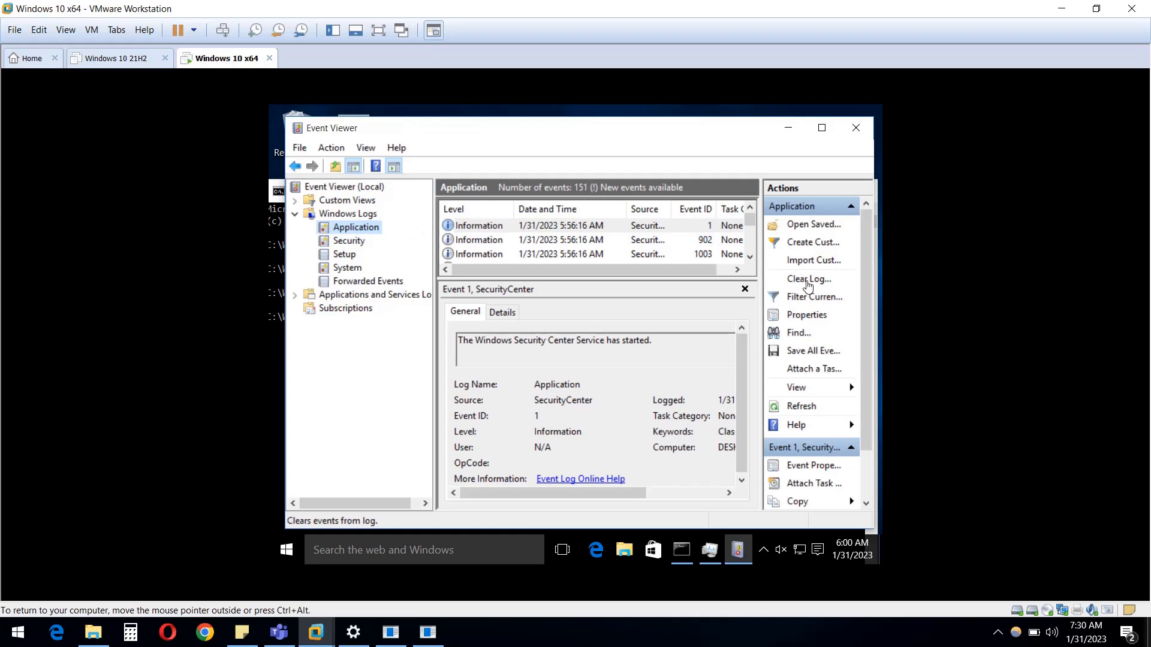
{"action": "left_click", "coordinate": [807, 281]}
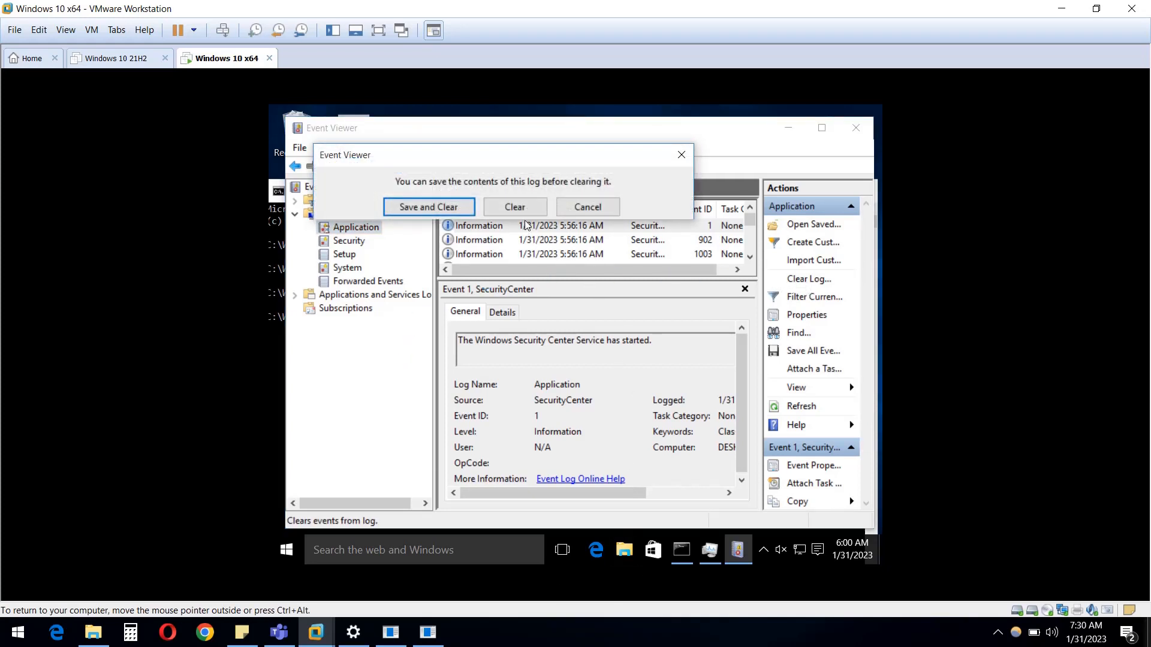
{"action": "left_click", "coordinate": [520, 208]}
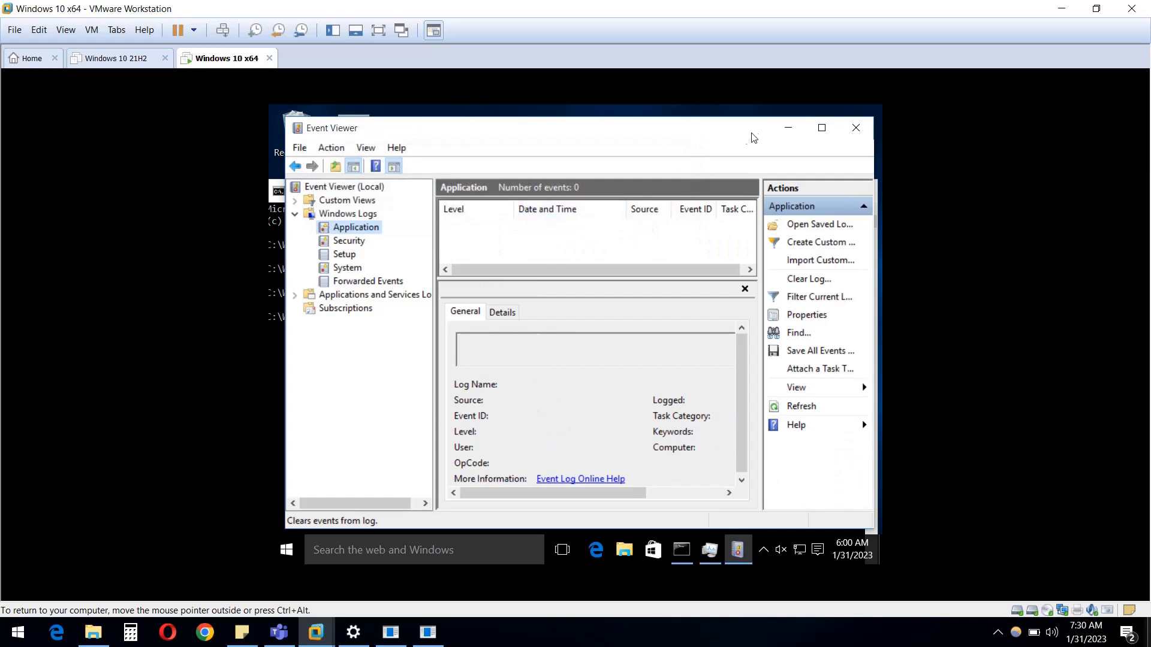
{"action": "left_click", "coordinate": [788, 128]}
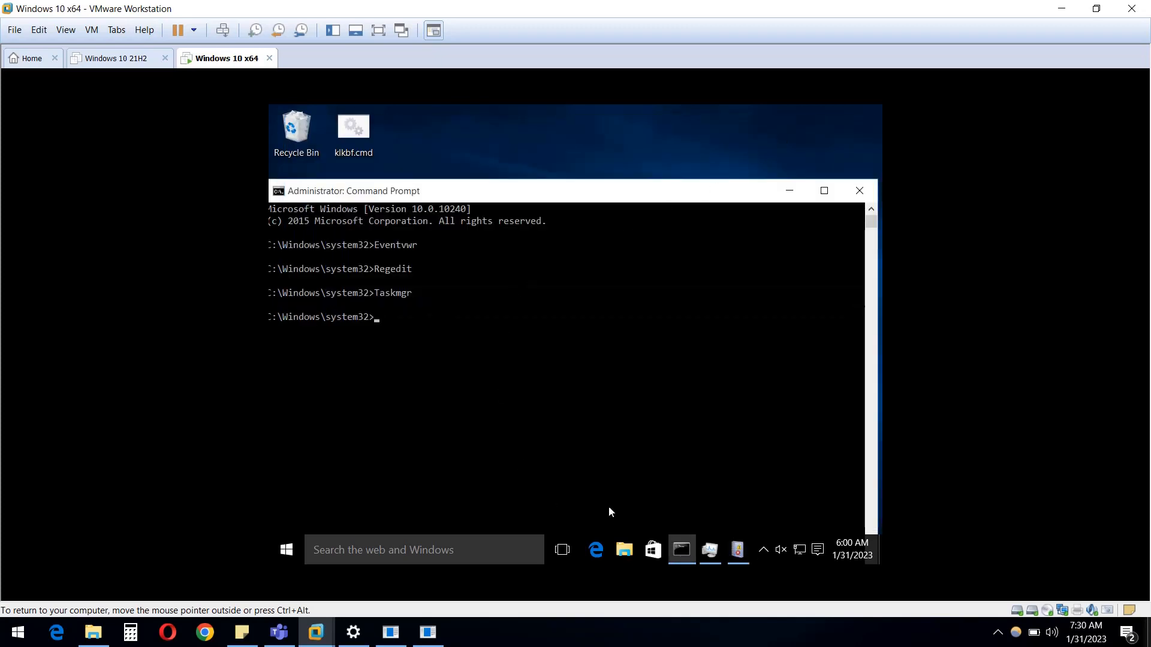
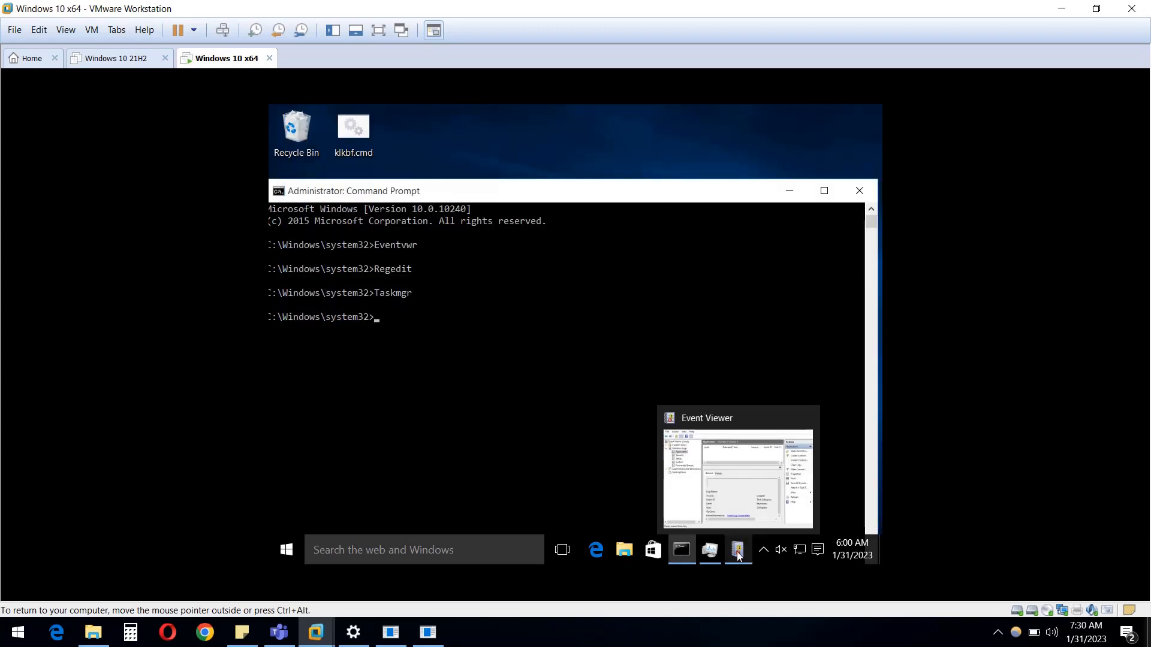
- Open the column selection for Task Manager's process details and deselect PID, Status, User name and CPU
{"action": "left_click", "coordinate": [710, 554]}
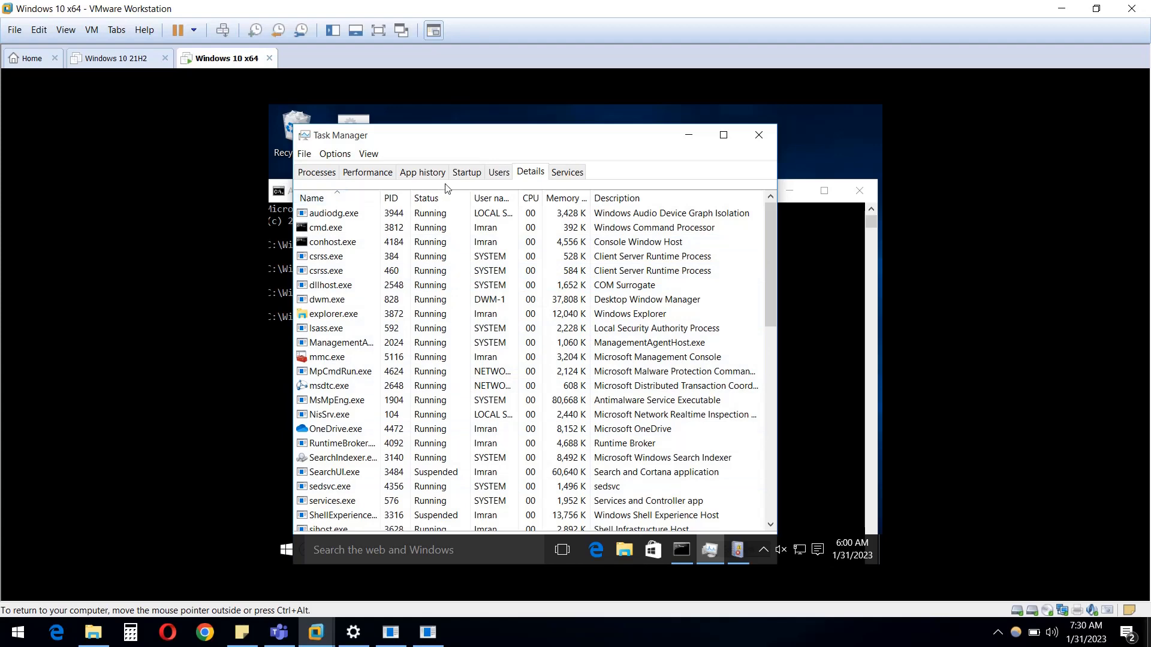
{"action": "left_click", "coordinate": [556, 173]}
{"action": "left_click", "coordinate": [529, 173]}
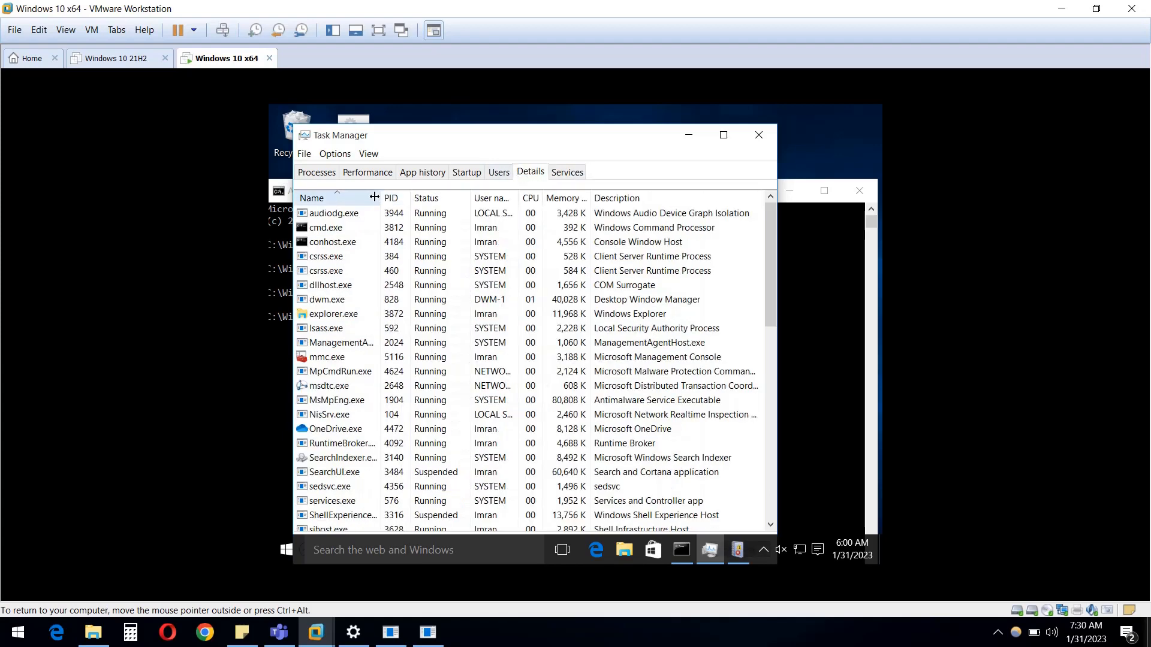
{"action": "right_click", "coordinate": [356, 202]}
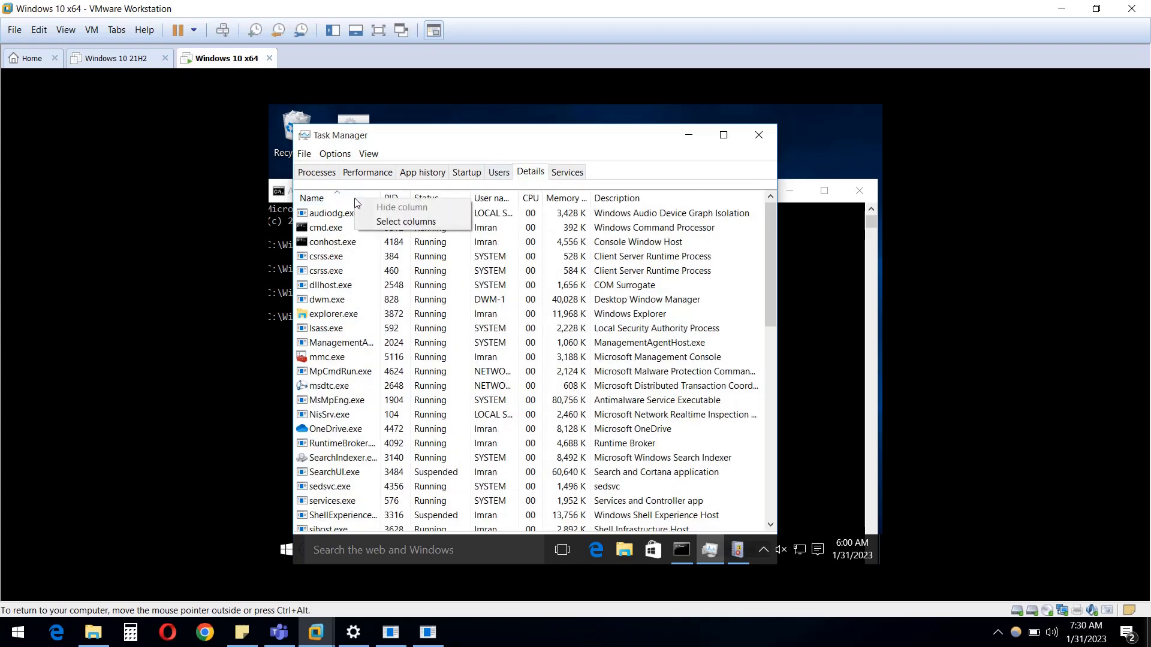
{"action": "left_click", "coordinate": [384, 222]}
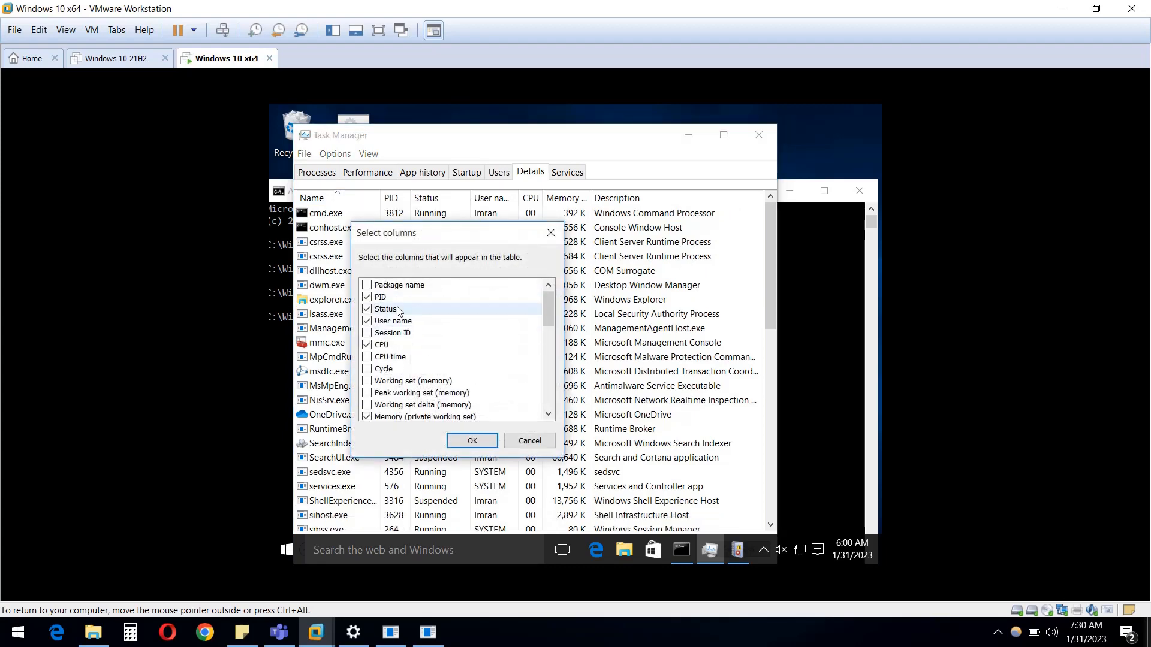
{"action": "left_click", "coordinate": [368, 299]}
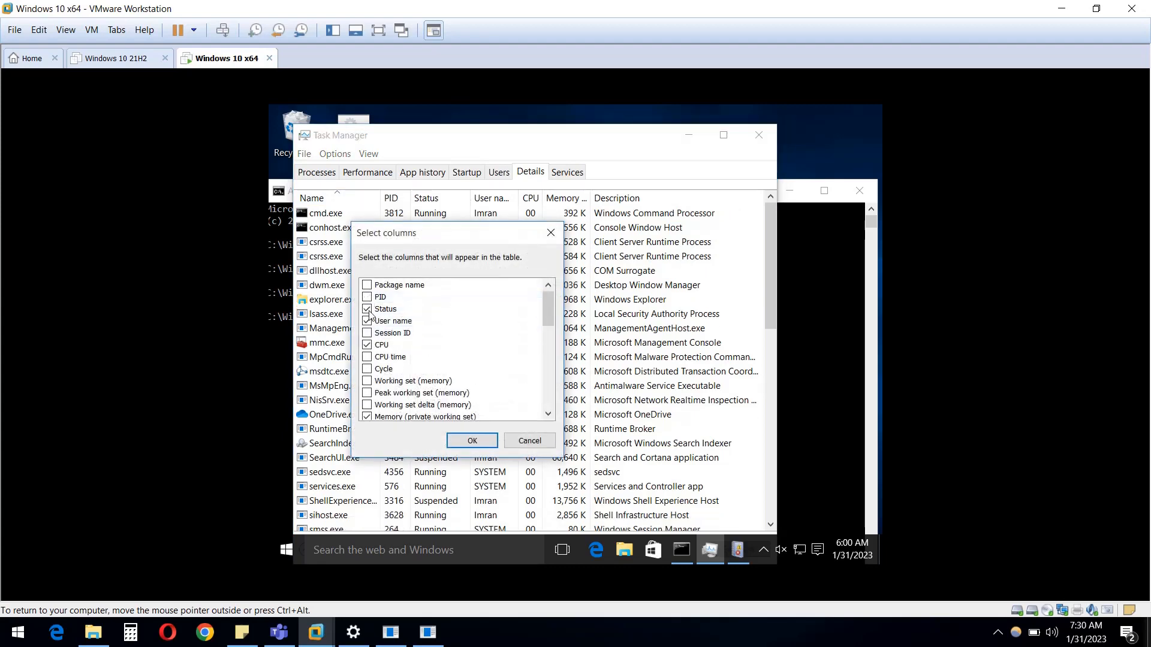
{"action": "left_click", "coordinate": [367, 345]}
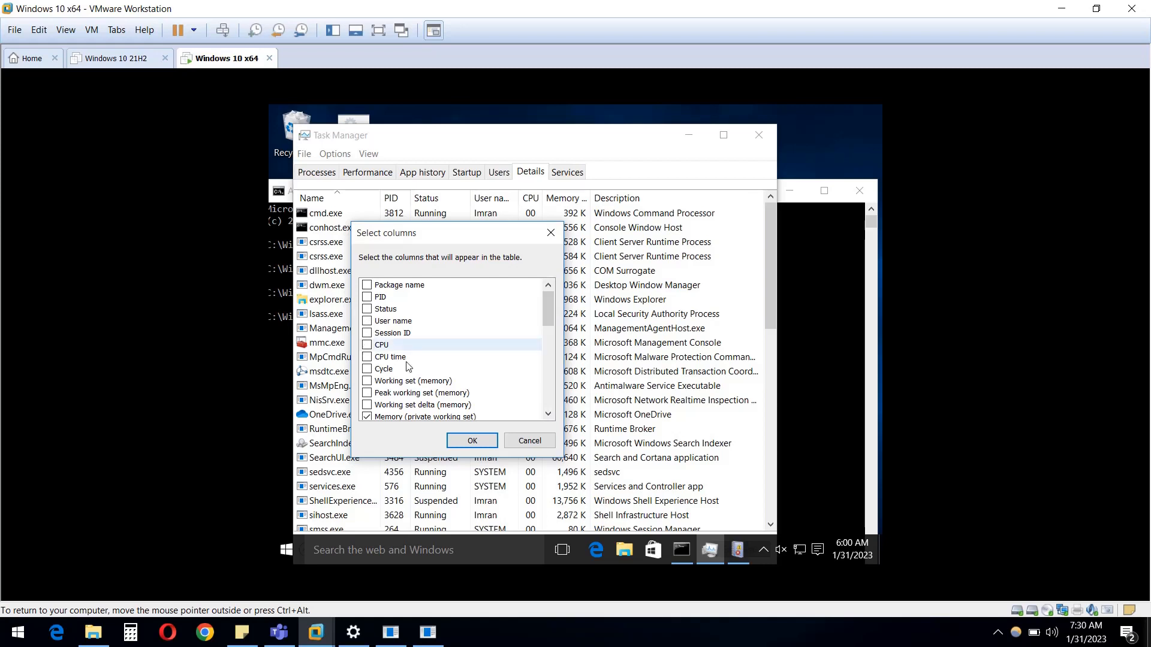
- Deselect Memory (private working set), select Command line, and apply the column selection
{"action": "left_click", "coordinate": [548, 414]}
{"action": "left_click", "coordinate": [548, 414]}
{"action": "left_click", "coordinate": [548, 415]}
{"action": "left_click", "coordinate": [548, 414]}
{"action": "left_click", "coordinate": [548, 415]}
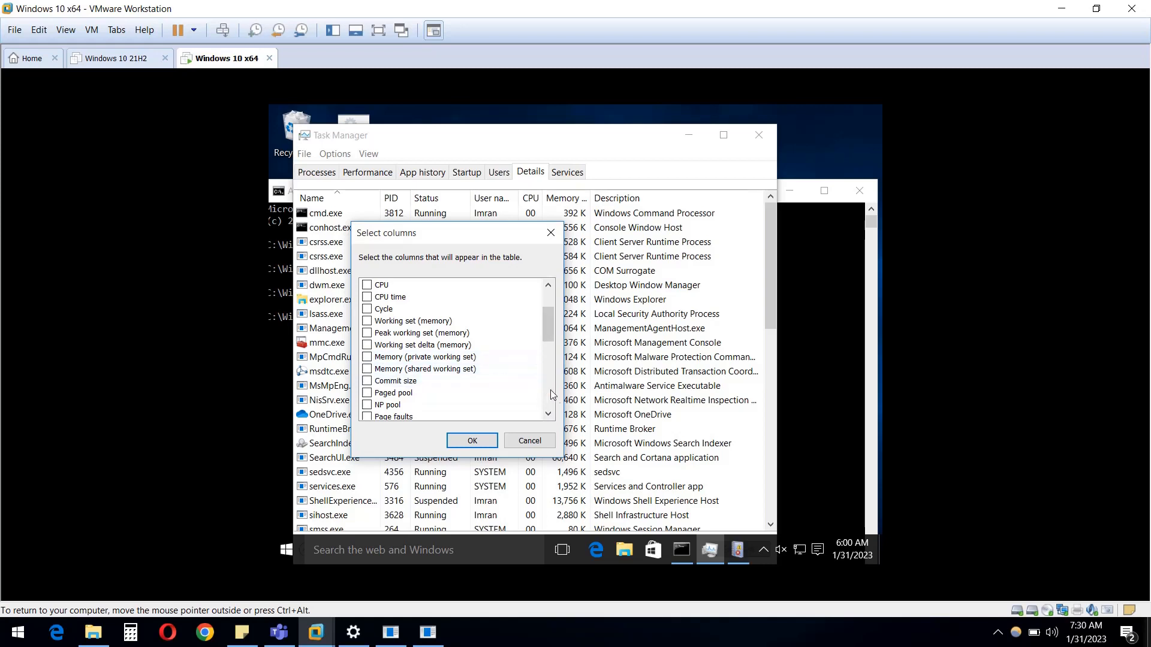
{"action": "left_click", "coordinate": [548, 414]}
{"action": "left_click", "coordinate": [547, 414]}
{"action": "left_click", "coordinate": [548, 414]}
{"action": "left_click", "coordinate": [548, 415]}
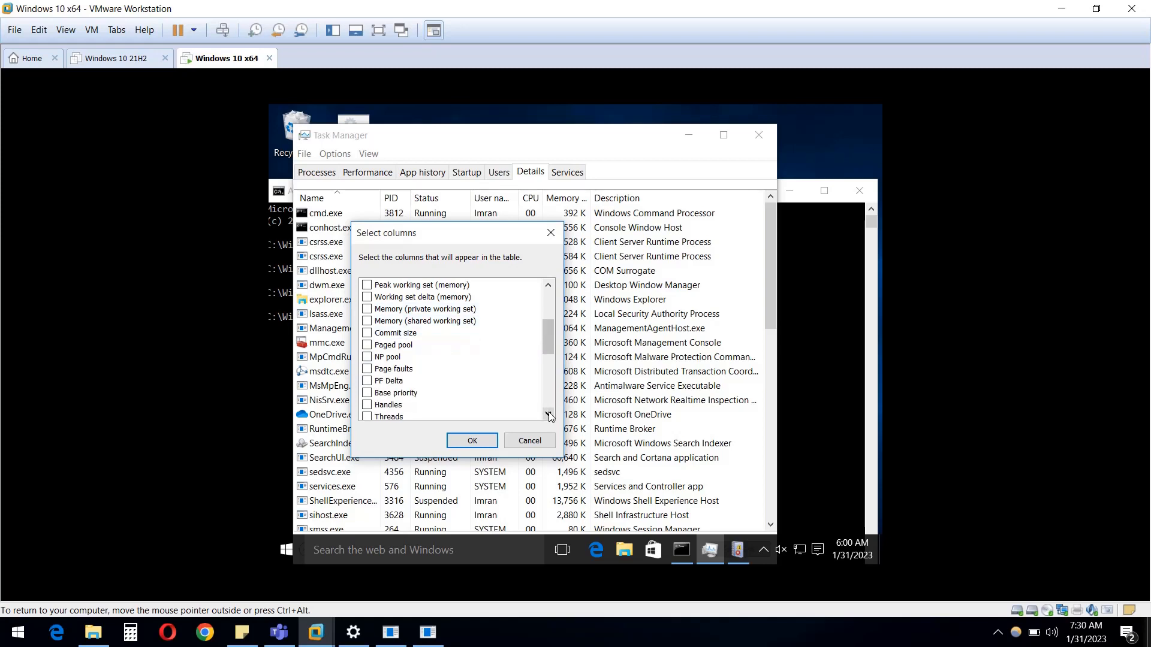
{"action": "left_click", "coordinate": [547, 415]}
{"action": "left_click", "coordinate": [548, 415]}
{"action": "left_click", "coordinate": [548, 414]}
{"action": "left_click", "coordinate": [548, 415]}
{"action": "left_click", "coordinate": [548, 414]}
{"action": "left_click", "coordinate": [548, 414]}
{"action": "left_click", "coordinate": [548, 414]}
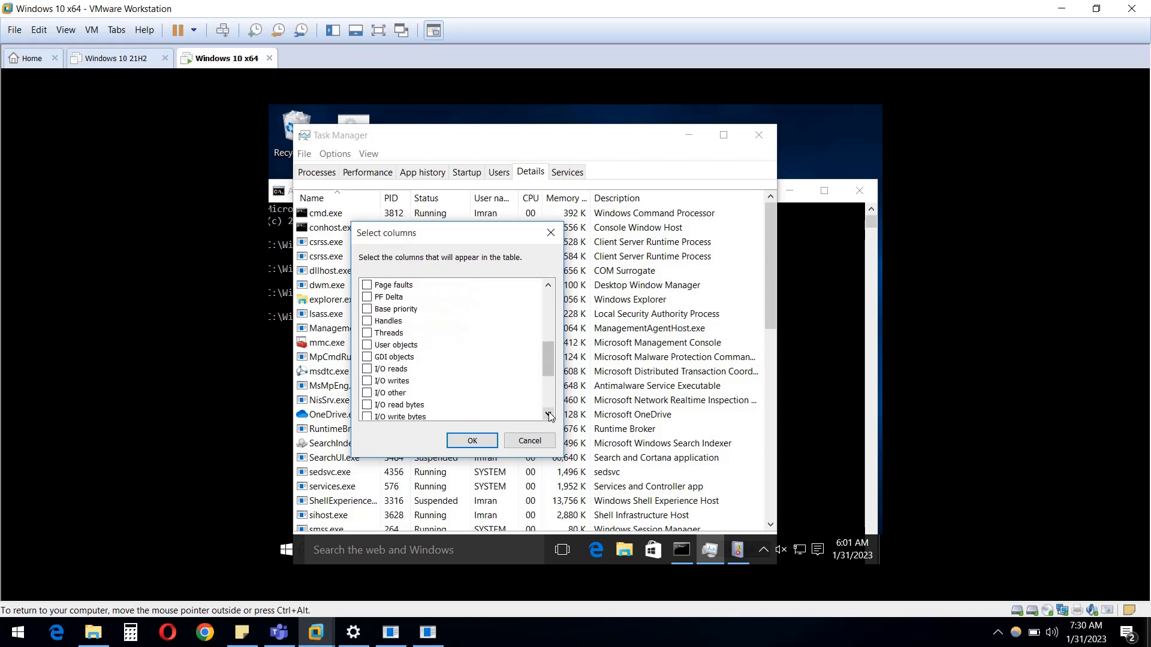
{"action": "left_click", "coordinate": [548, 414]}
{"action": "left_click", "coordinate": [548, 414]}
{"action": "left_click", "coordinate": [548, 415]}
{"action": "left_click", "coordinate": [548, 414]}
{"action": "left_click", "coordinate": [548, 414]}
{"action": "left_click", "coordinate": [548, 414]}
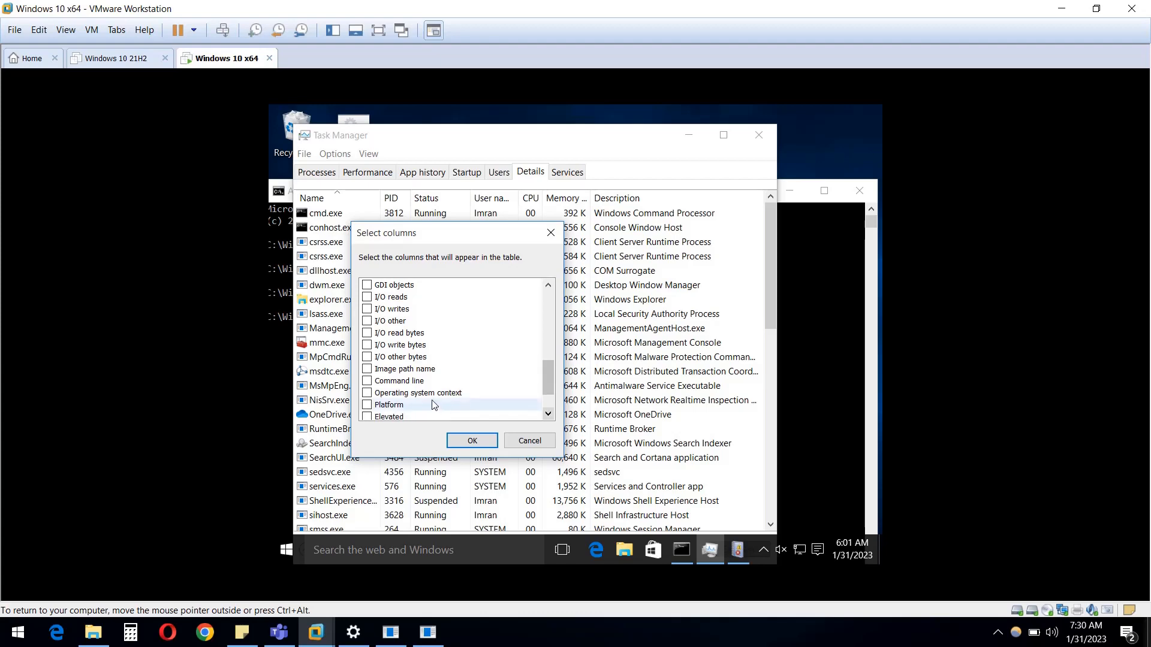
{"action": "left_click", "coordinate": [368, 382]}
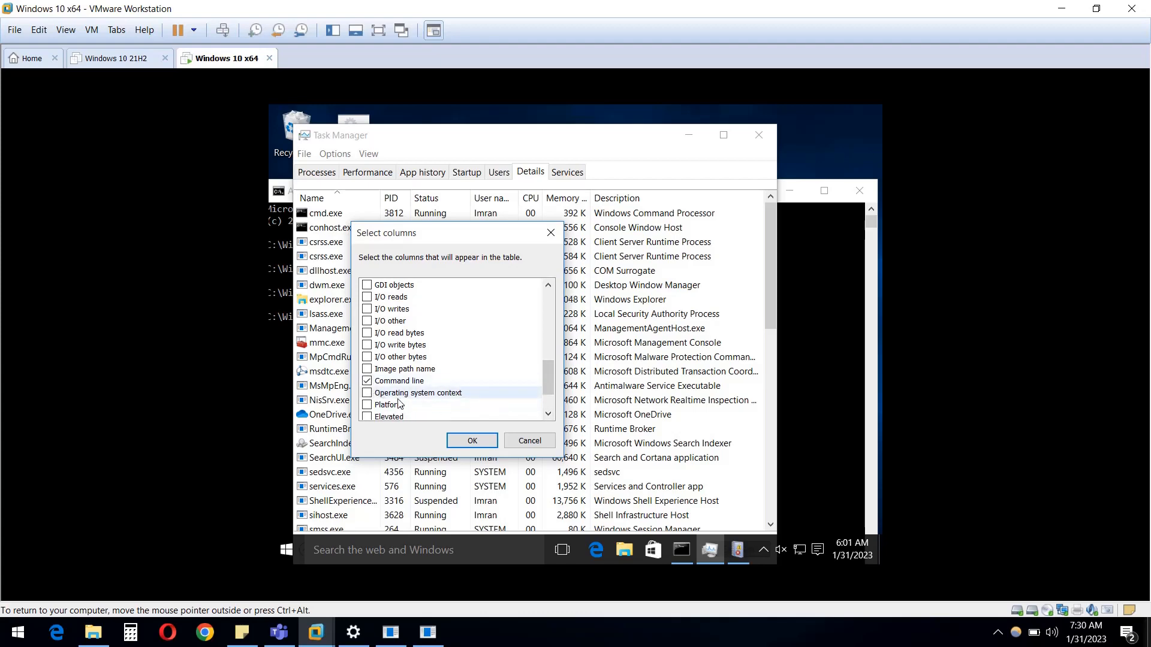
{"action": "left_click", "coordinate": [477, 441]}
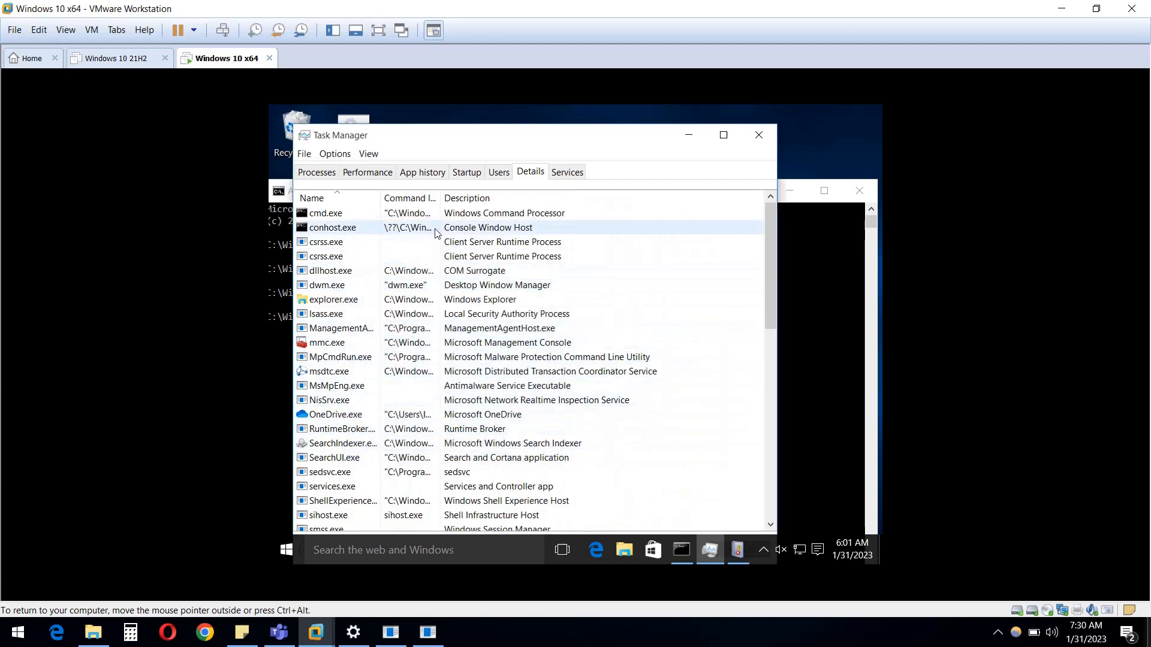
- Remove the Description column from the process details list and minimize Task Manager
{"action": "right_click", "coordinate": [335, 200]}
{"action": "left_click", "coordinate": [367, 229]}
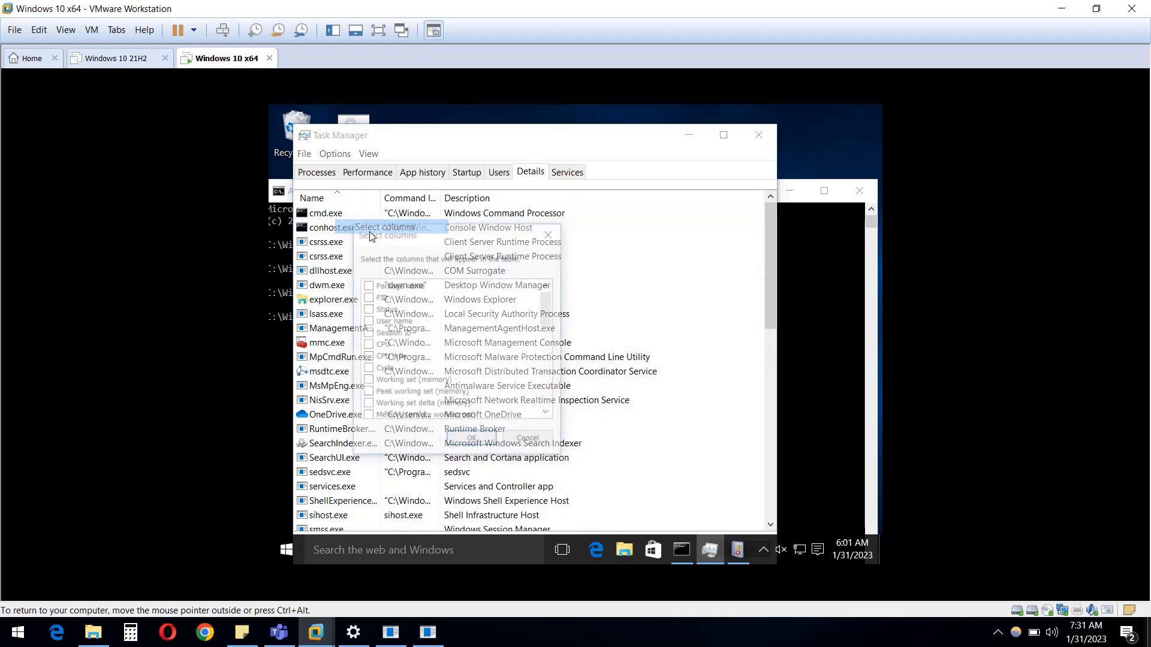
{"action": "scroll", "coordinate": [389, 348], "scroll_direction": "down", "scroll_amount": 7}
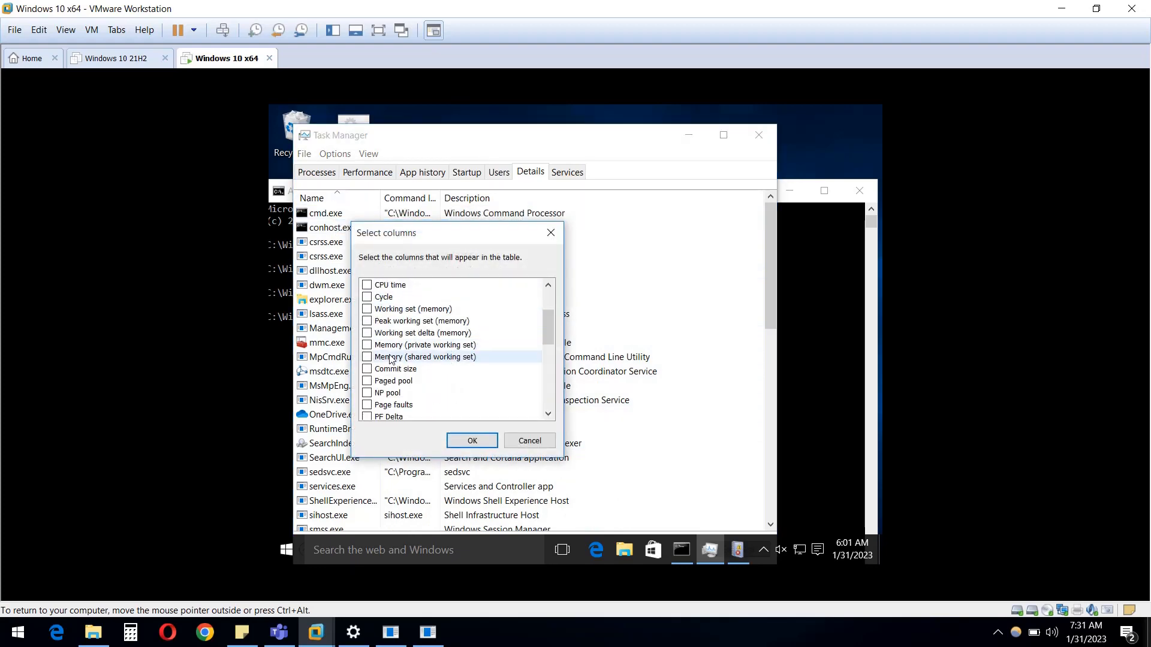
{"action": "scroll", "coordinate": [391, 362], "scroll_direction": "down", "scroll_amount": 2}
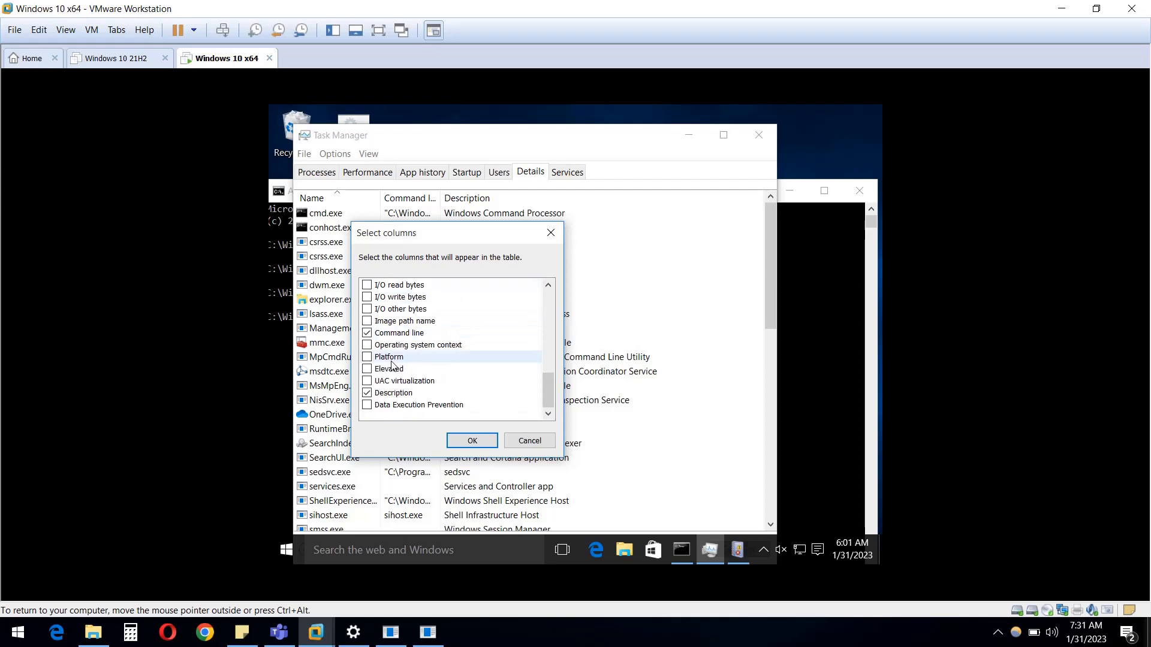
{"action": "left_click", "coordinate": [377, 396]}
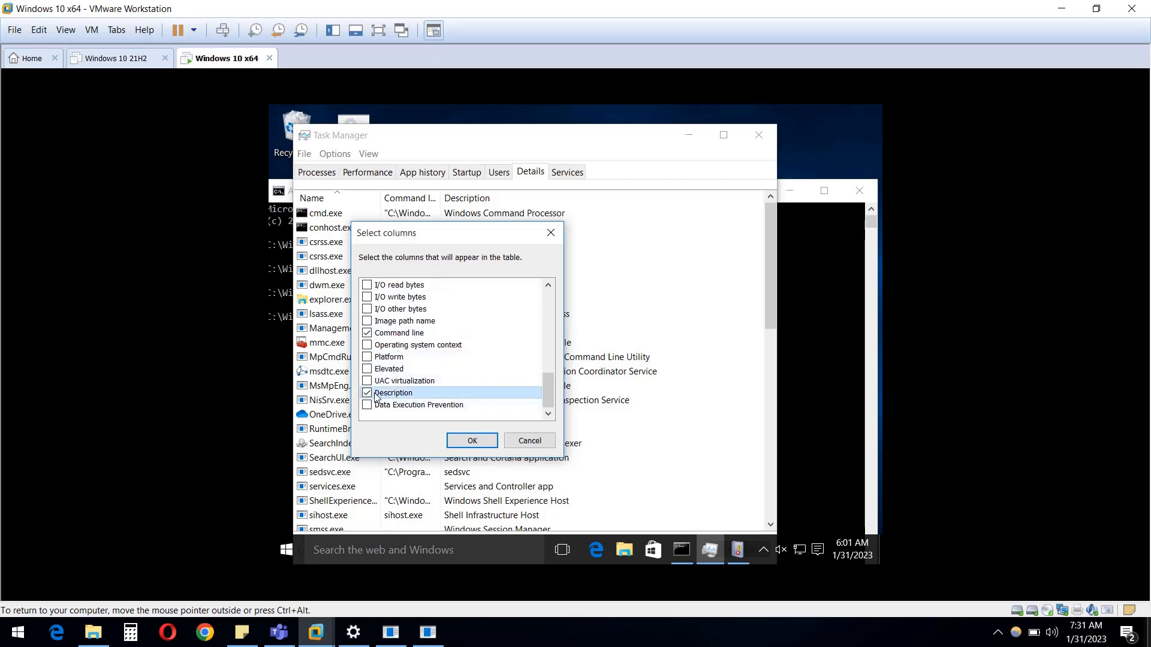
{"action": "left_click", "coordinate": [472, 441]}
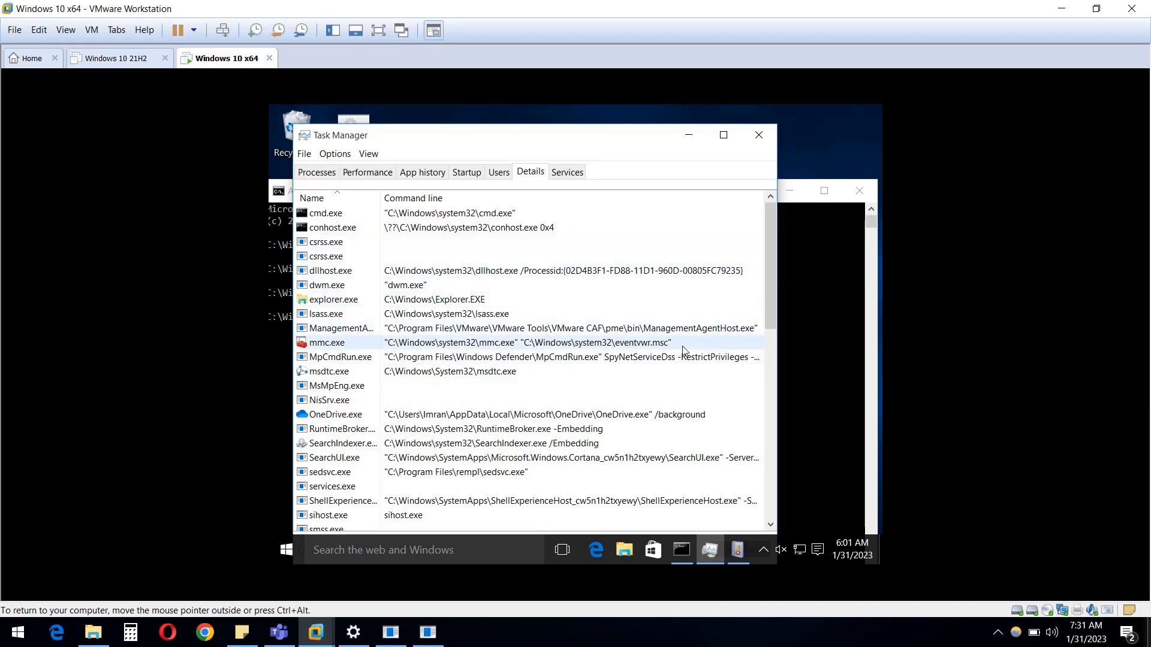
{"action": "left_click", "coordinate": [625, 420]}
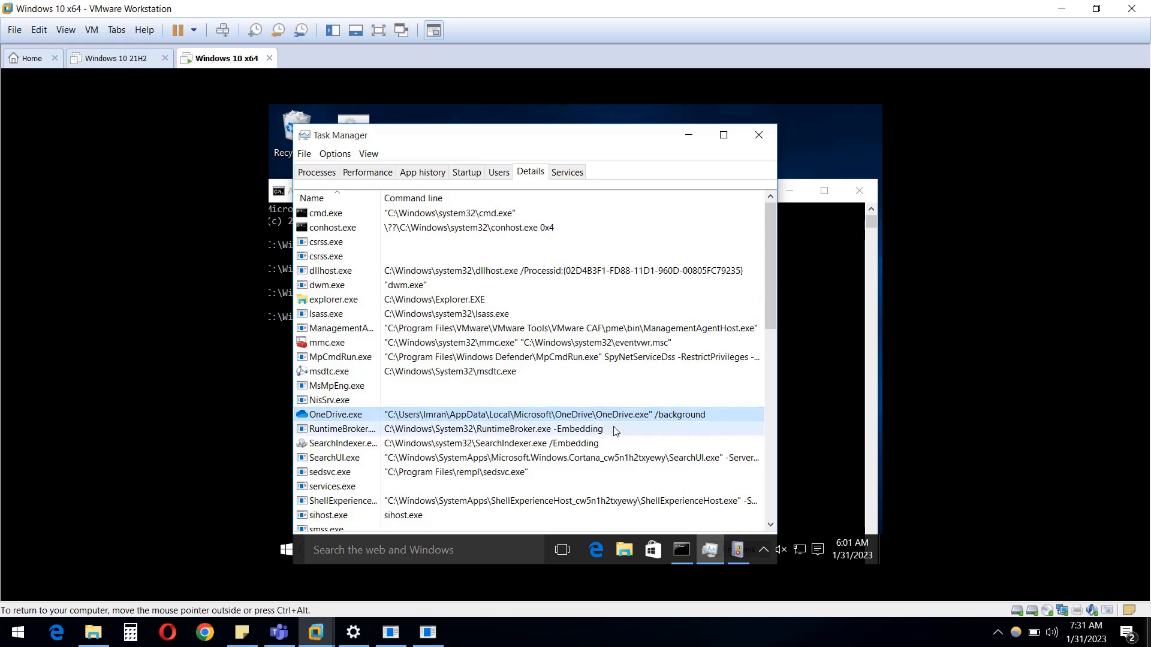
{"action": "left_click", "coordinate": [690, 136]}
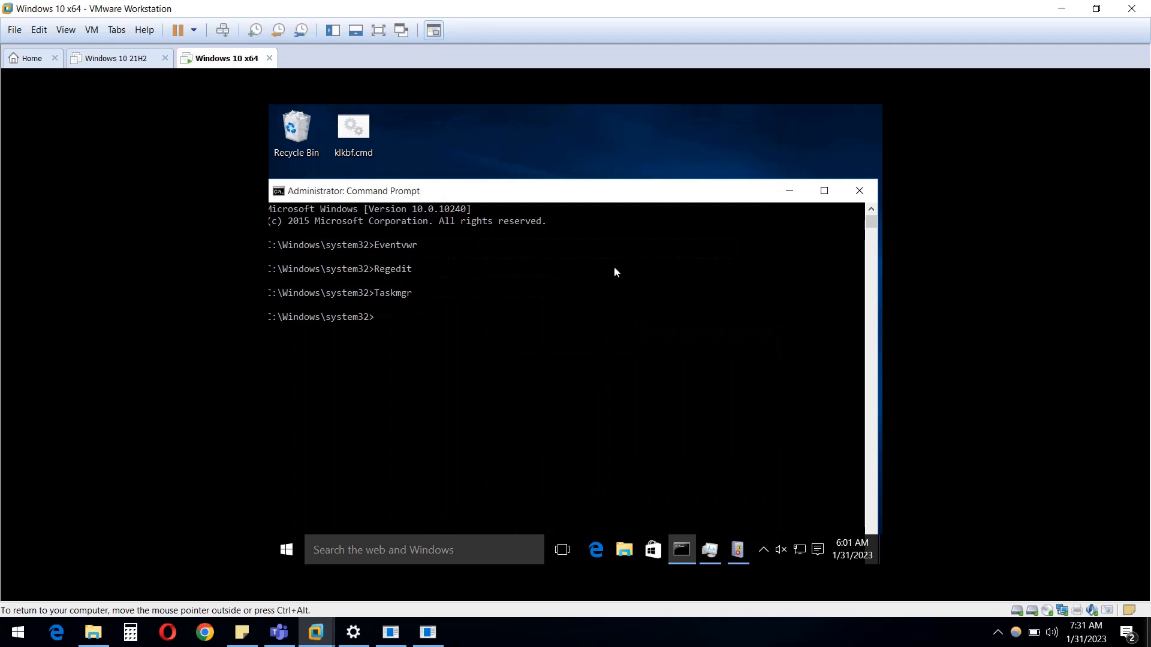
- Minimize Command Prompt, open the Apps folder on Local Disk (C:) and select aft103en.exe
{"action": "left_click", "coordinate": [788, 193]}
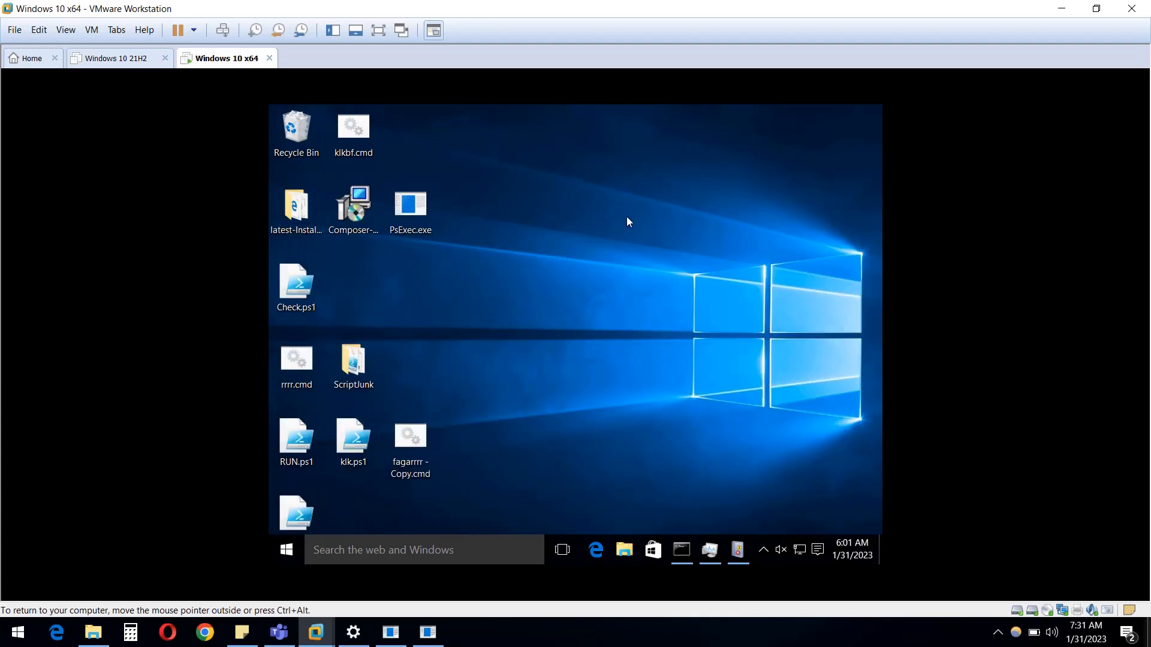
{"action": "key", "text": "super+e"}
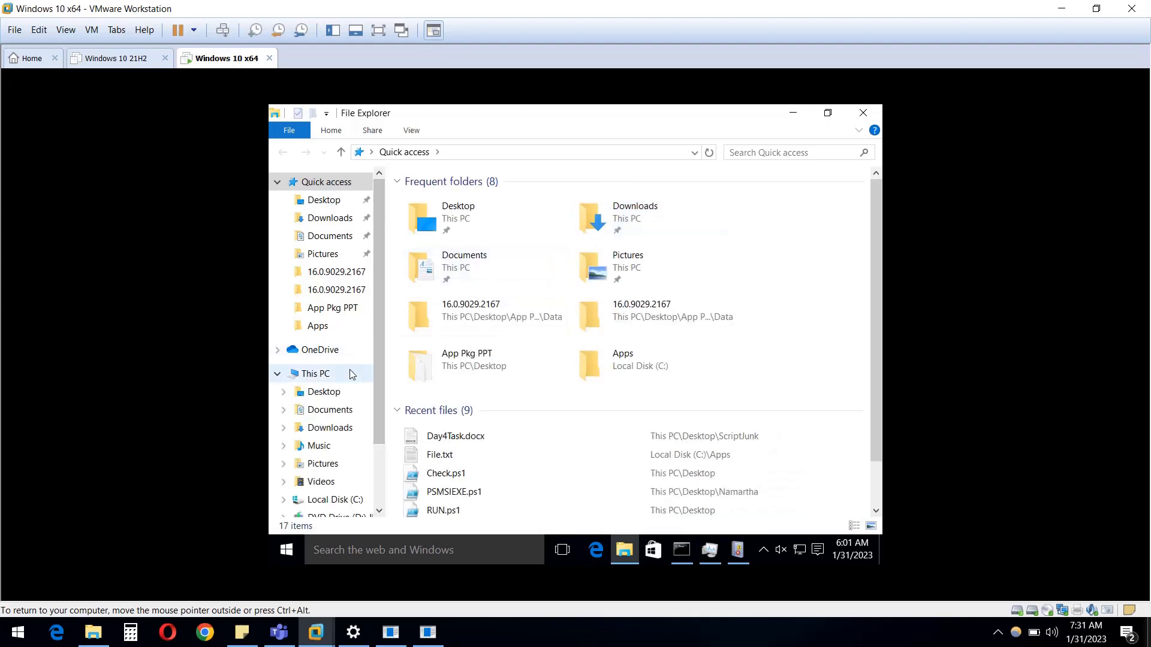
{"action": "left_click", "coordinate": [351, 373]}
{"action": "left_click", "coordinate": [516, 364]}
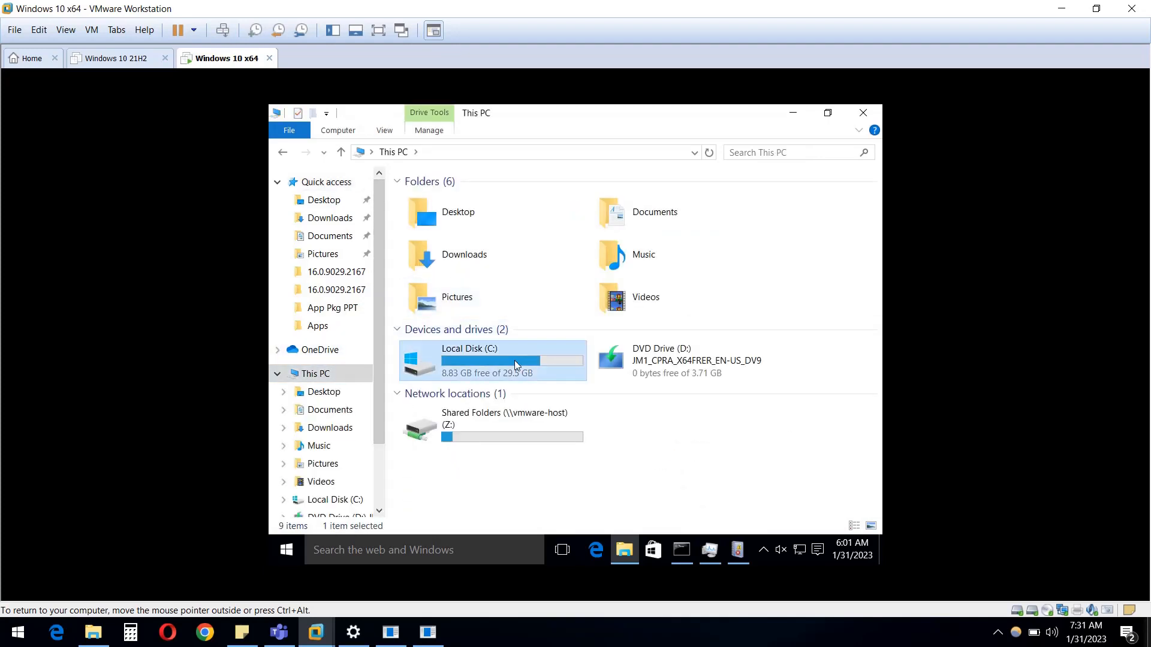
{"action": "double_click", "coordinate": [515, 361]}
{"action": "double_click", "coordinate": [444, 223]}
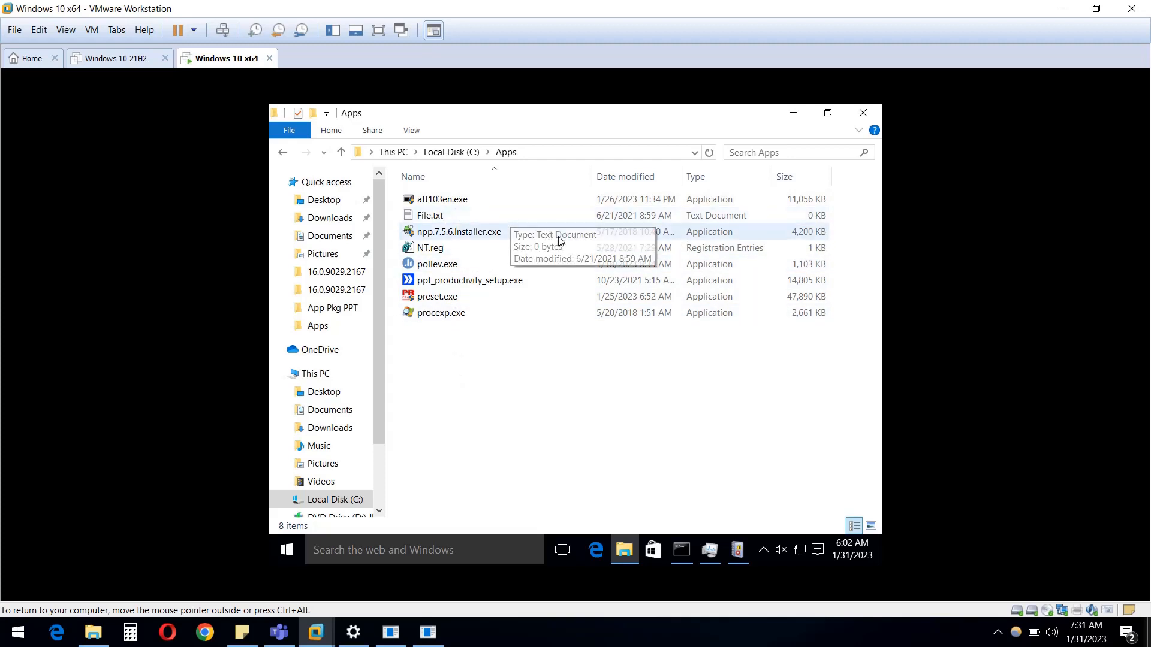
{"action": "left_click", "coordinate": [429, 201]}
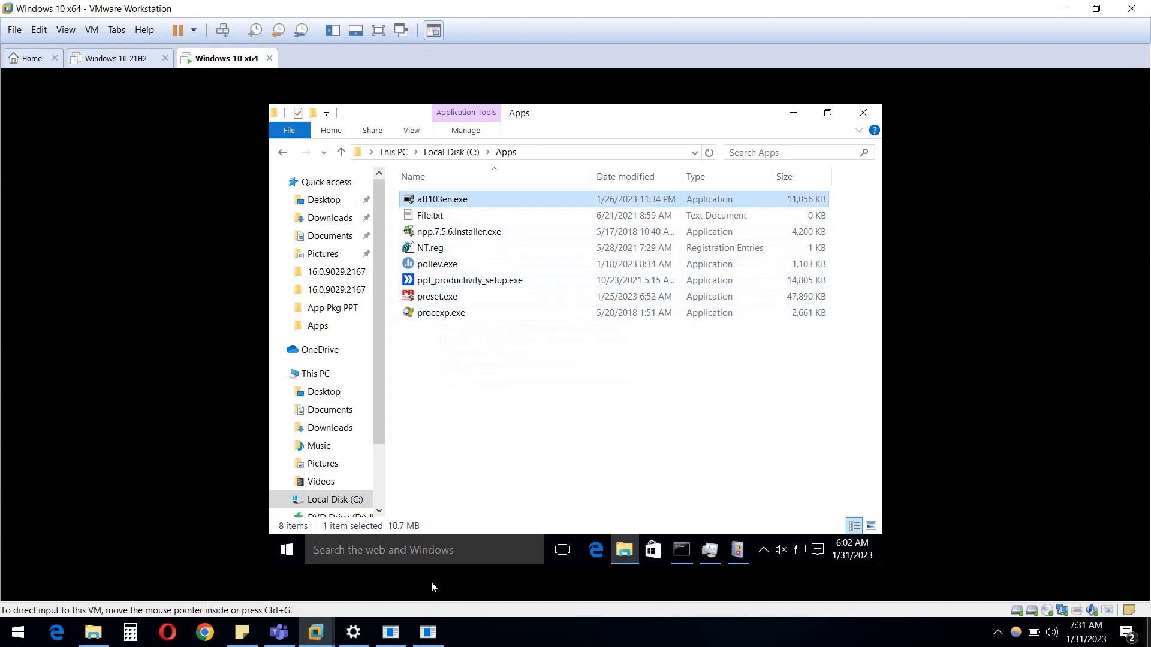
- Switch to Document1 in Word and insert an empty line above "Registry to enable Log file"
{"action": "left_click", "coordinate": [436, 631]}
{"action": "left_click", "coordinate": [436, 631]}
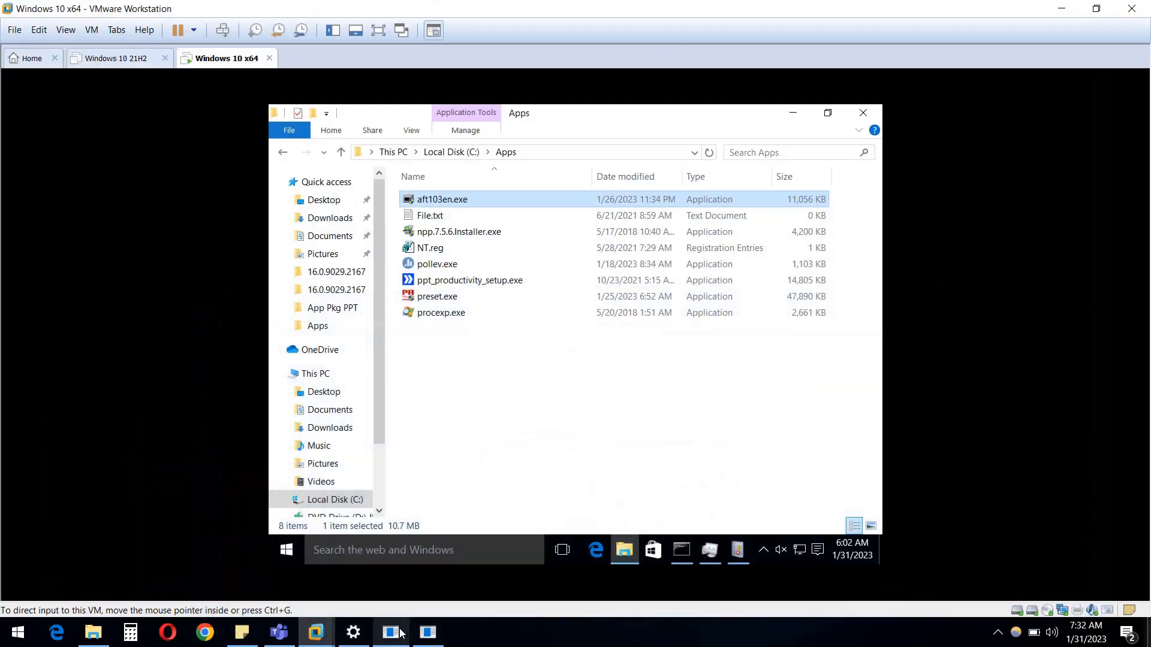
{"action": "left_click", "coordinate": [391, 632]}
{"action": "scroll", "coordinate": [379, 384], "scroll_direction": "down", "scroll_amount": 1}
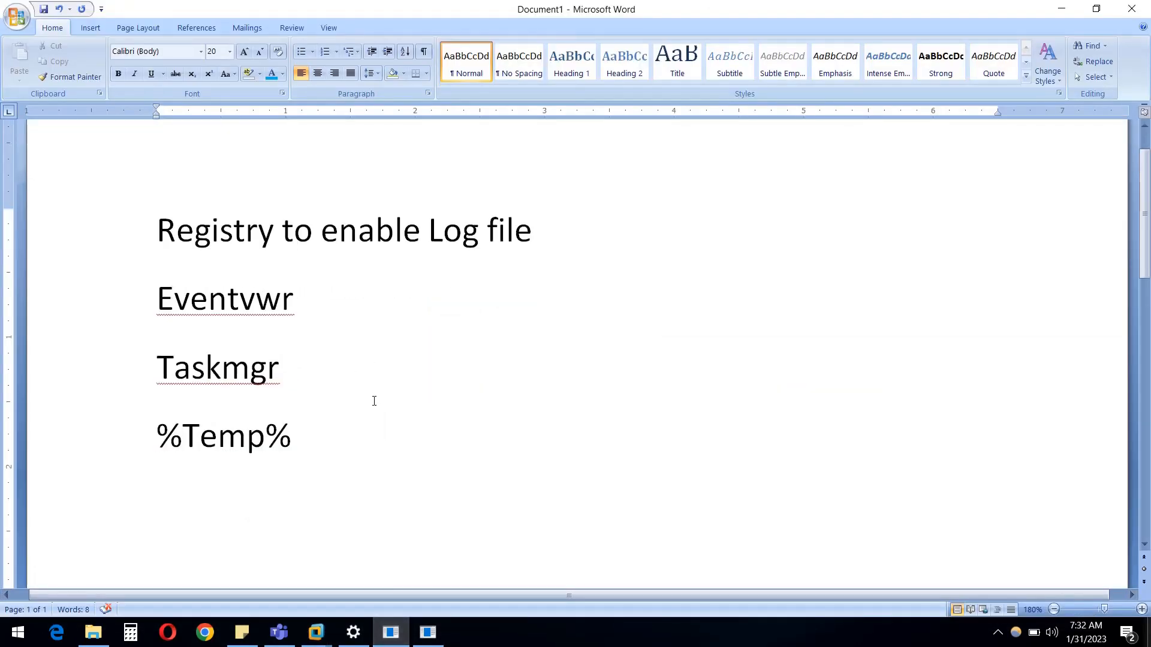
{"action": "scroll", "coordinate": [346, 419], "scroll_direction": "up", "scroll_amount": 1}
{"action": "left_click_drag", "start_coordinate": [329, 515], "coordinate": [298, 426]}
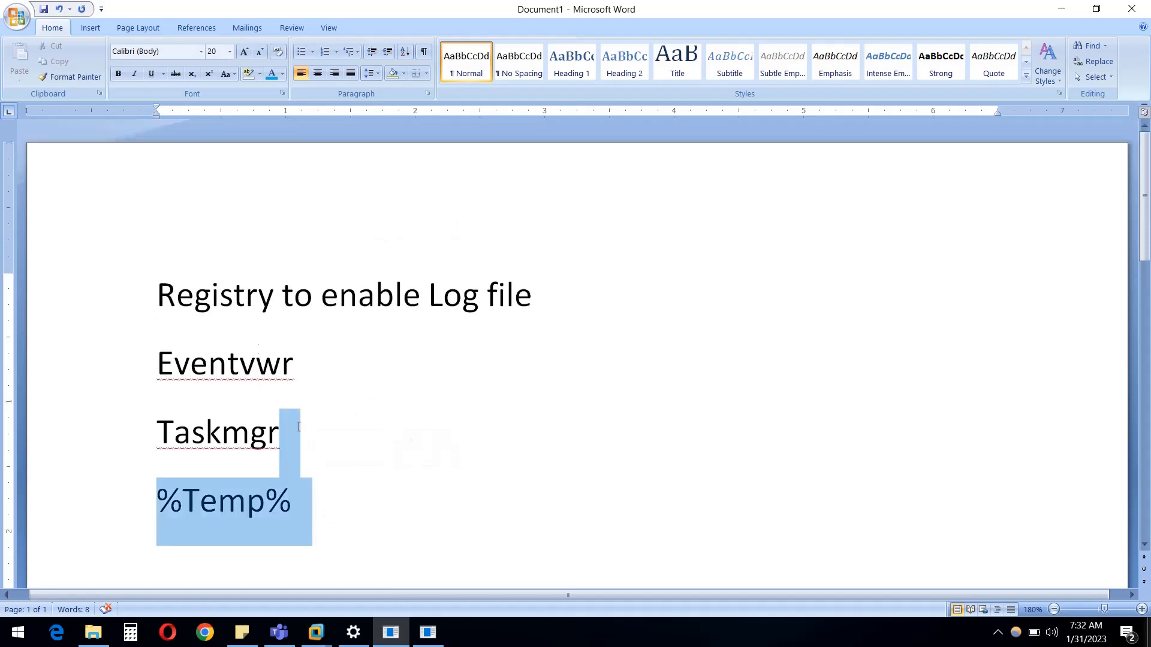
{"action": "left_click", "coordinate": [179, 239]}
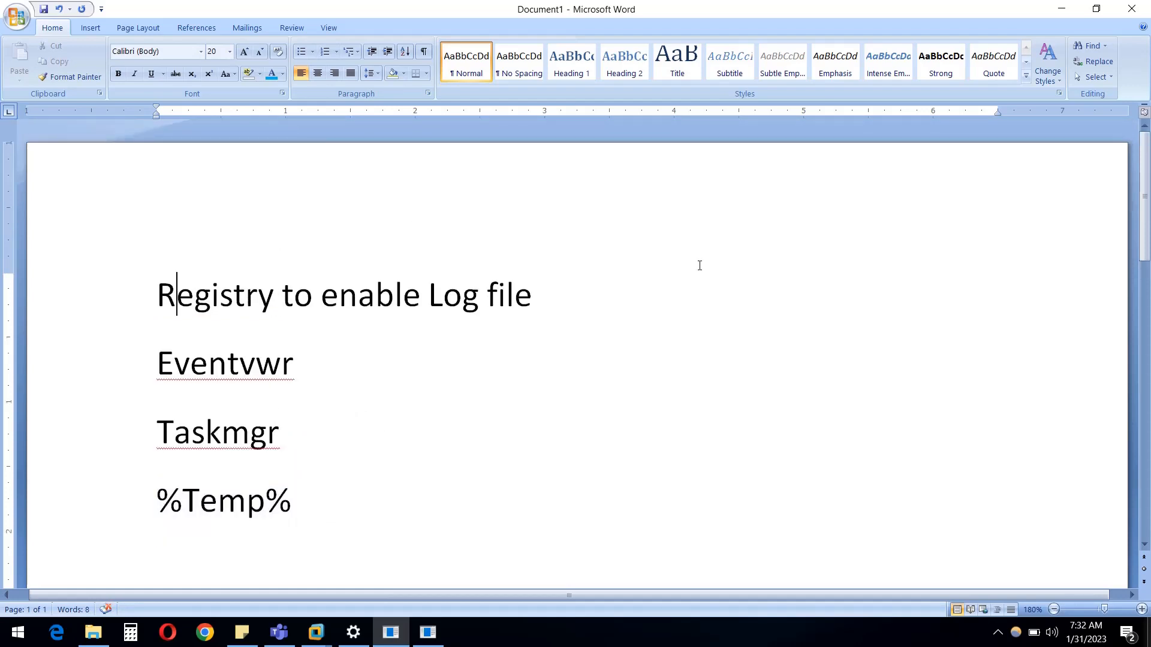
{"action": "key", "text": "Left"}
{"action": "key", "text": "Return"}
{"action": "key", "text": "Up"}
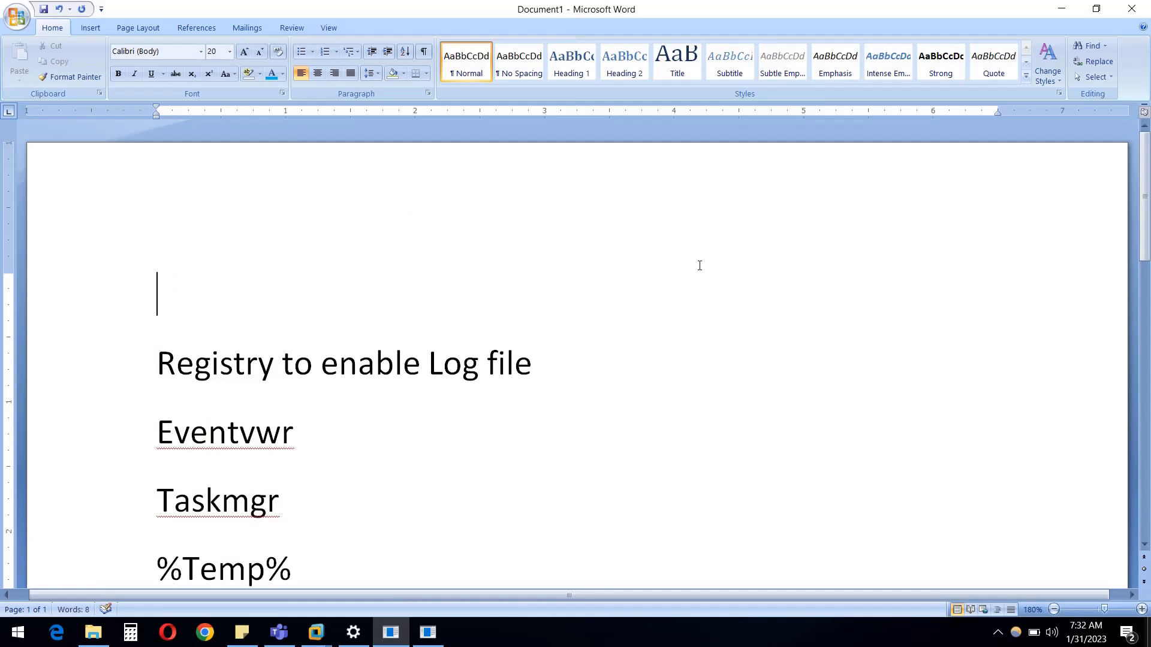
- Write "Documentation provider by vendor or you can view the" on the empty first line
{"action": "type", "text": "Documeny"}
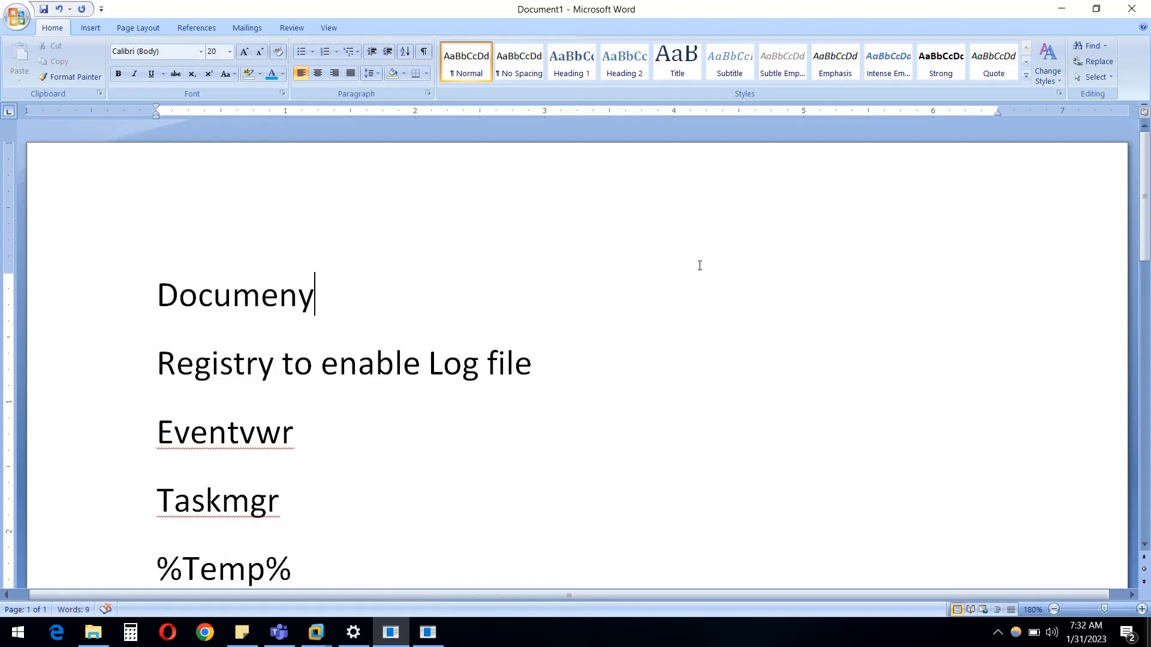
{"action": "key", "text": "BackSpace"}
{"action": "type", "text": "tation"}
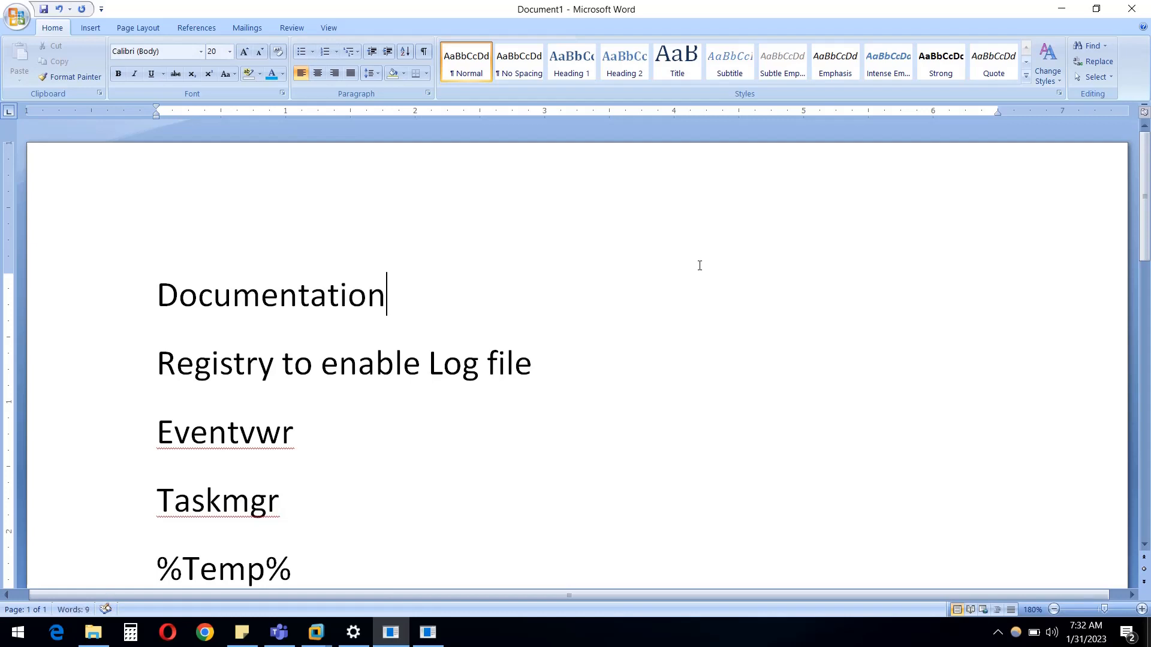
{"action": "type", "text": " provide"}
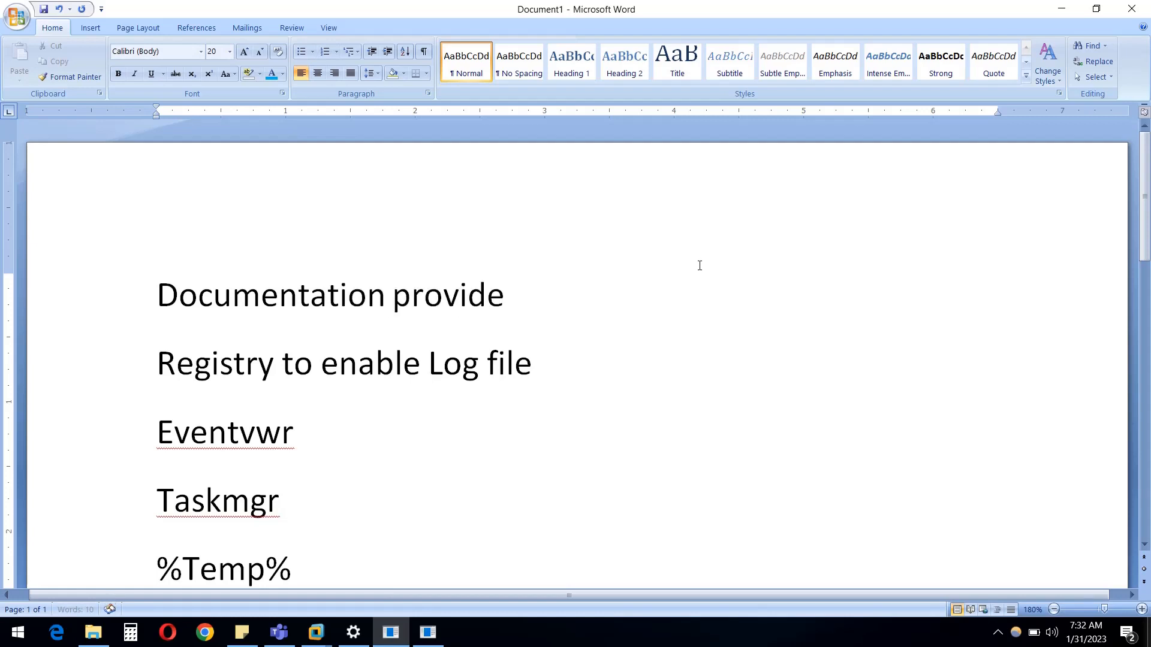
{"action": "type", "text": "r by vendo"}
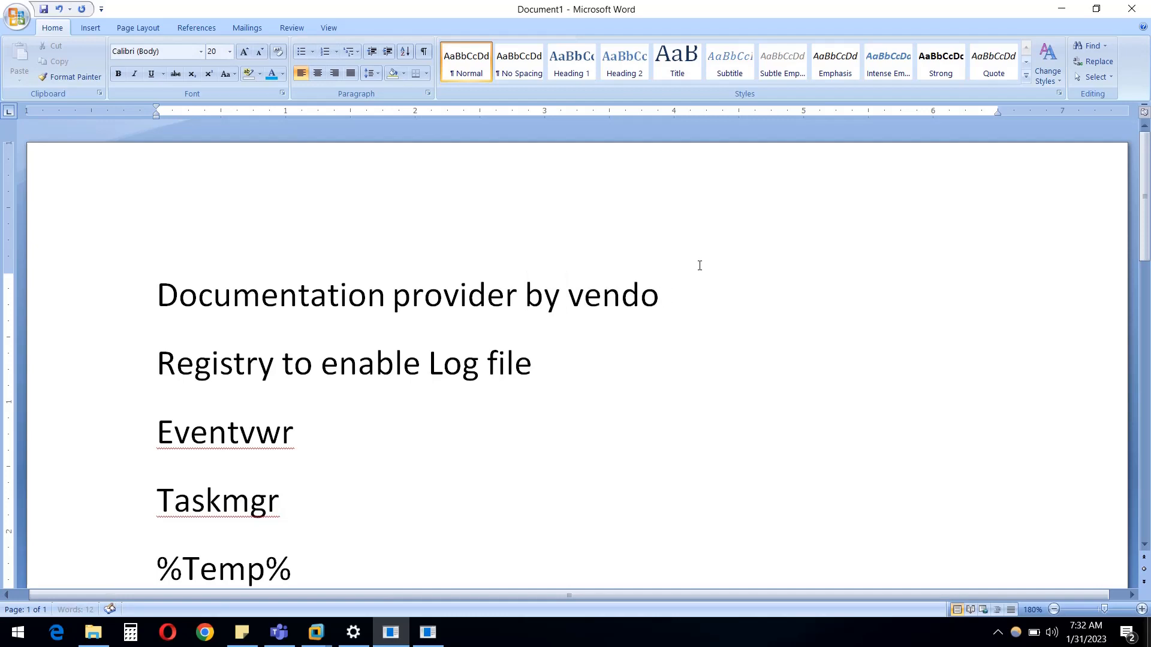
{"action": "type", "text": "r or you can v"}
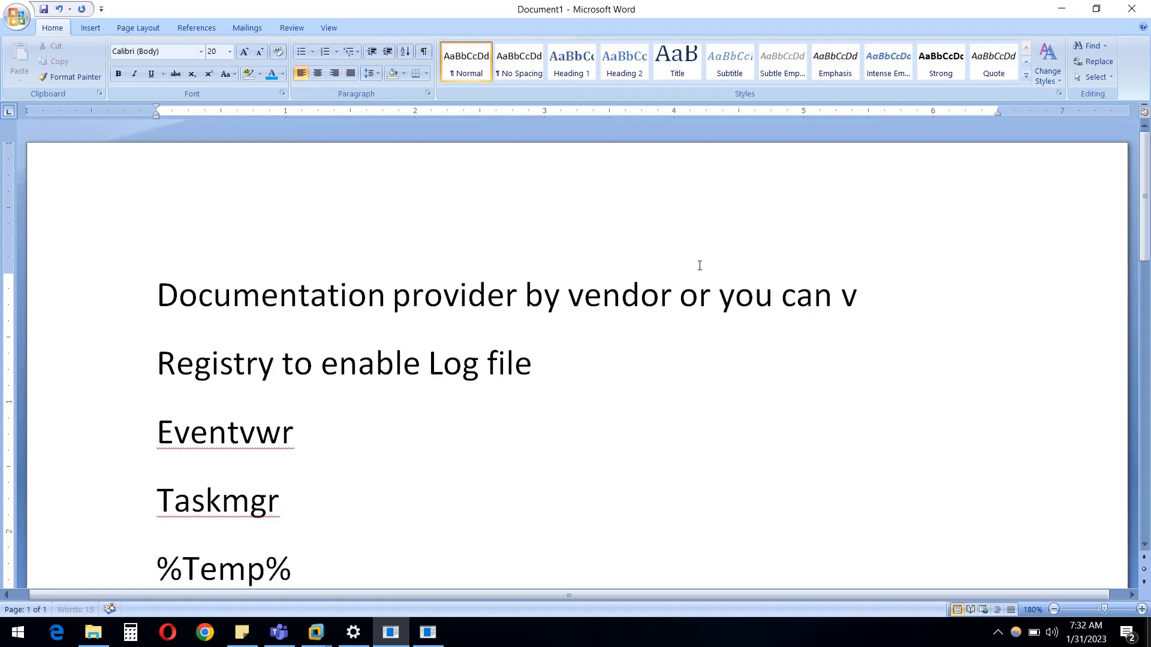
{"action": "type", "text": "iew"}
{"action": "type", "text": " ththe"}
{"action": "key", "text": "BackSpace"}
{"action": "key", "text": "BackSpace"}
{"action": "key", "text": "BackSpace"}
{"action": "type", "text": "e"}
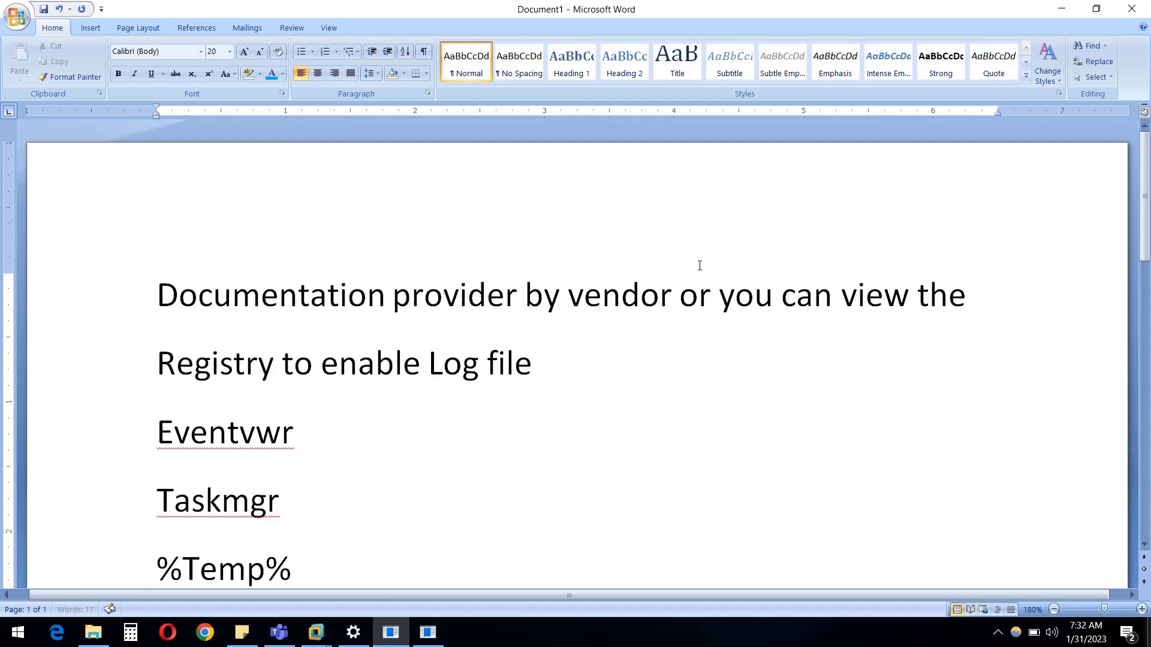
- Complete the first sentence with "silent switch application from the official vendor side."
{"action": "type", "text": " si"}
{"action": "key", "text": "BackSpace"}
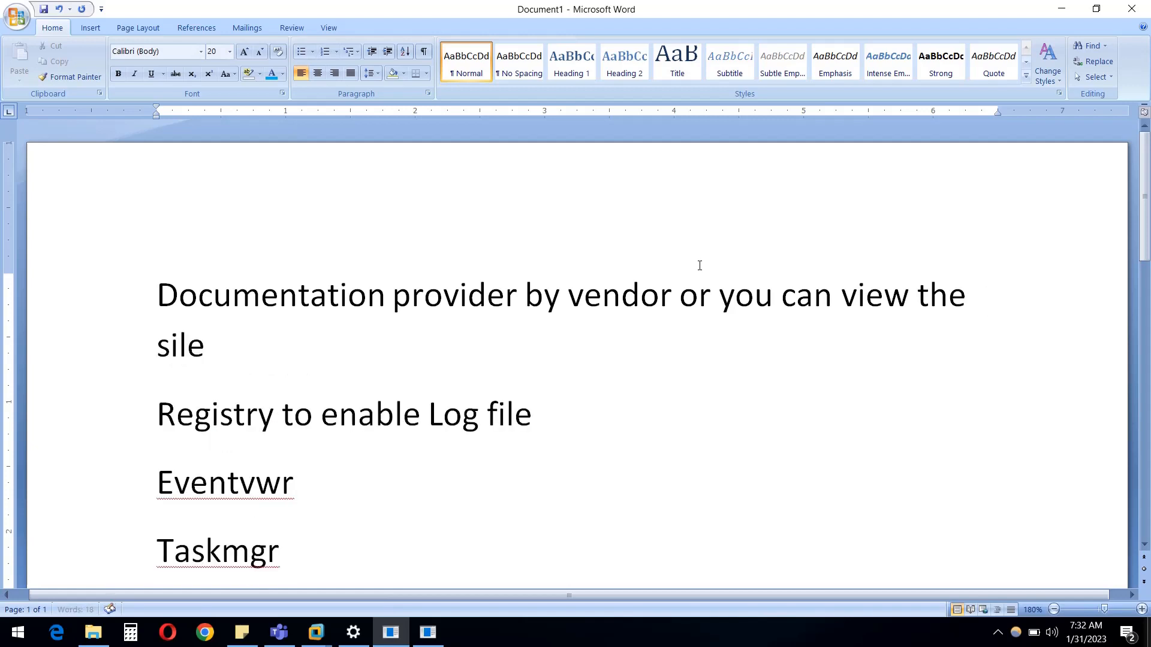
{"action": "type", "text": "nt switch a"}
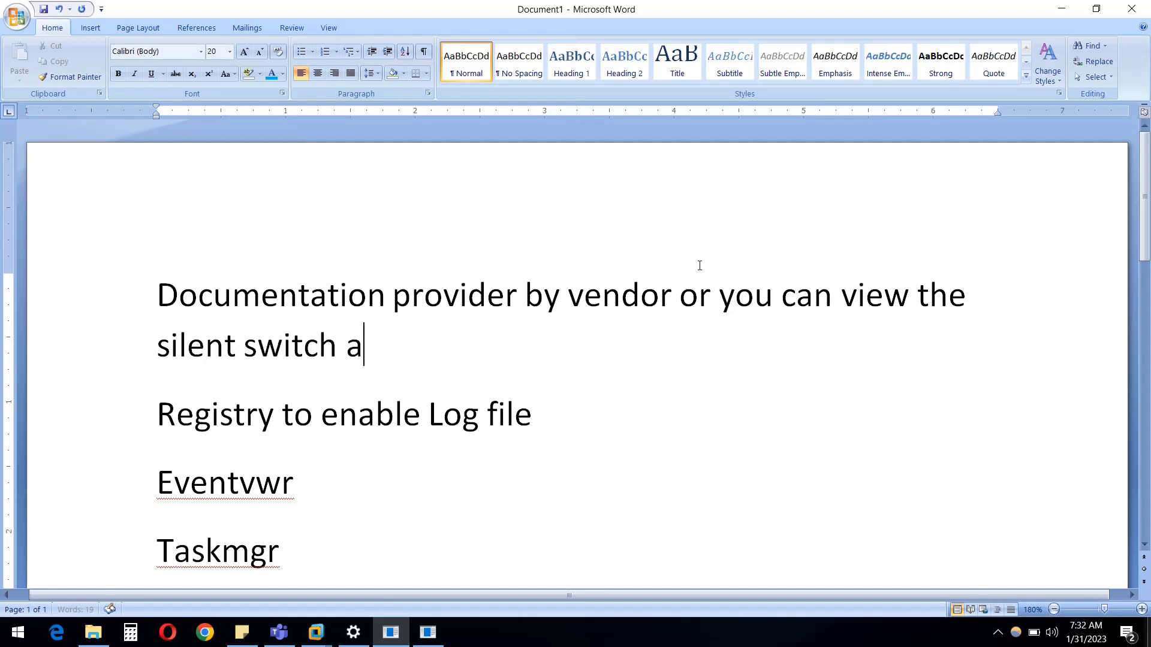
{"action": "type", "text": "pplication from"}
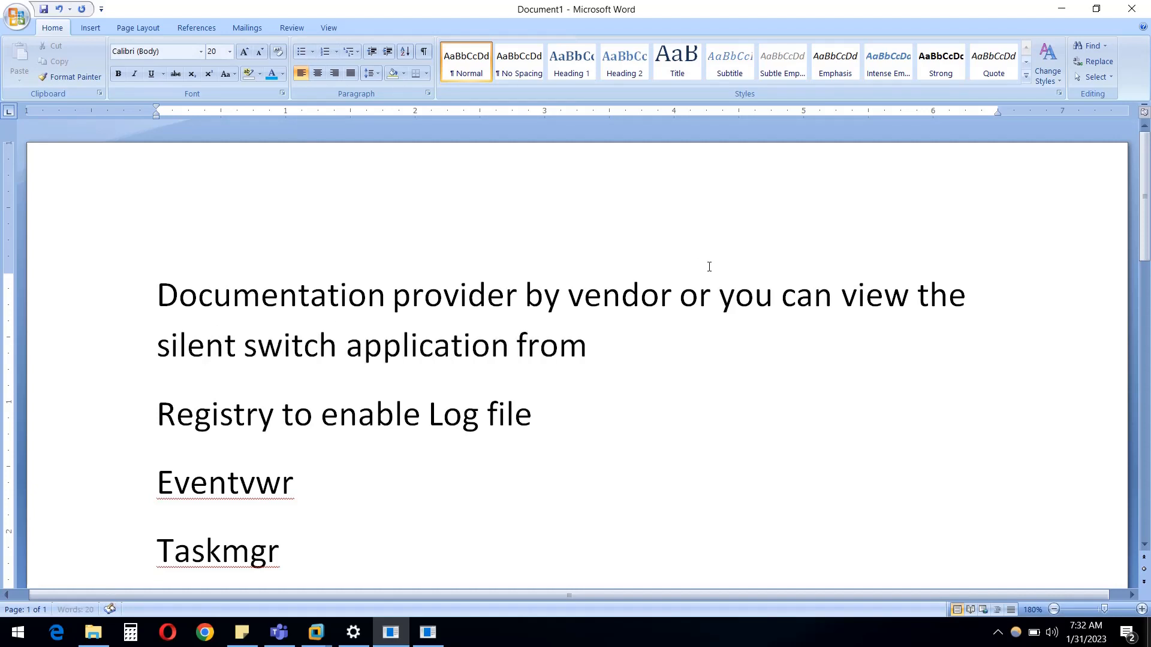
{"action": "type", "text": " the office"}
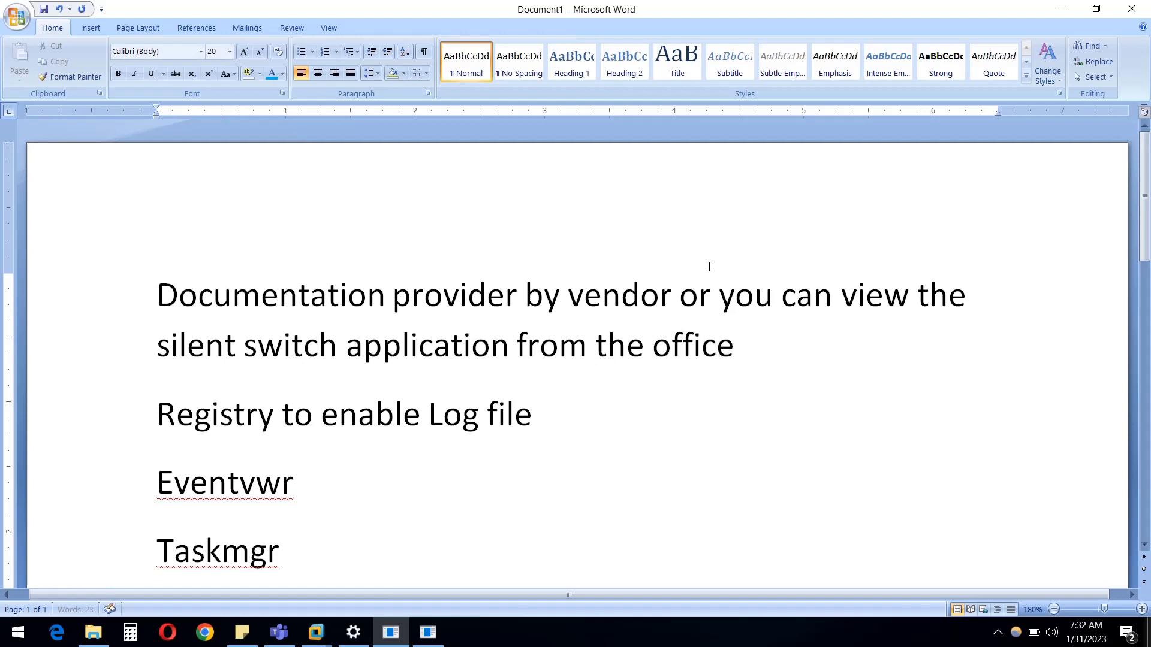
{"action": "key", "text": "BackSpace"}
{"action": "key", "text": "BackSpace"}
{"action": "type", "text": "cila"}
{"action": "key", "text": "BackSpace"}
{"action": "key", "text": "BackSpace"}
{"action": "key", "text": "BackSpace"}
{"action": "type", "text": "al vend"}
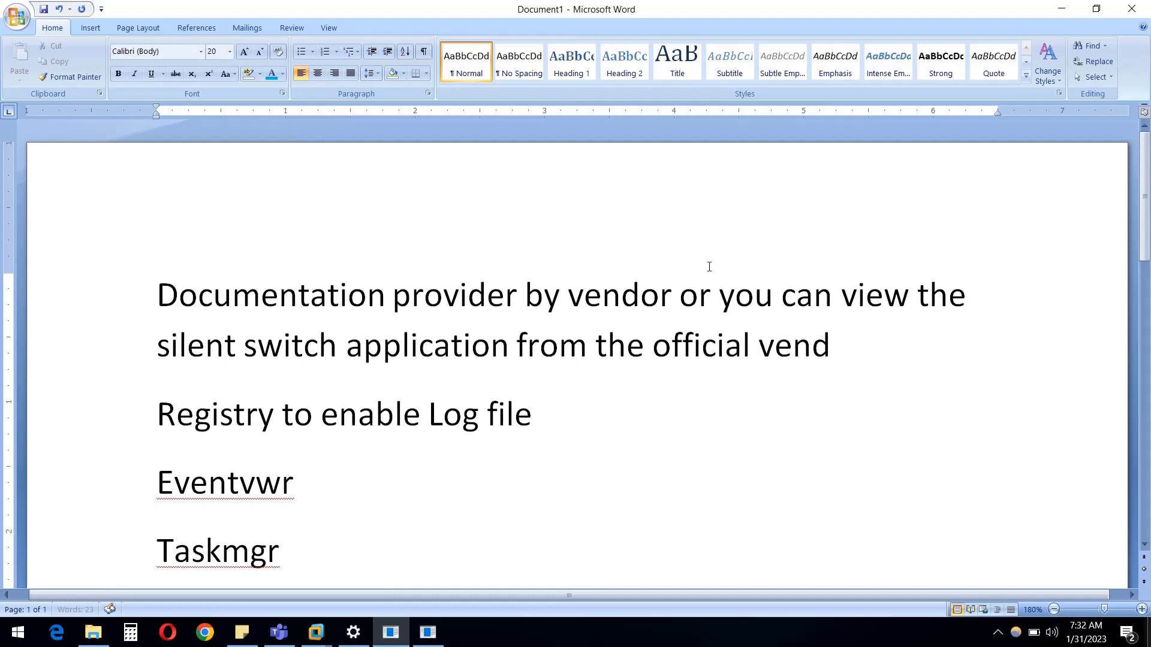
{"action": "type", "text": "or side"}
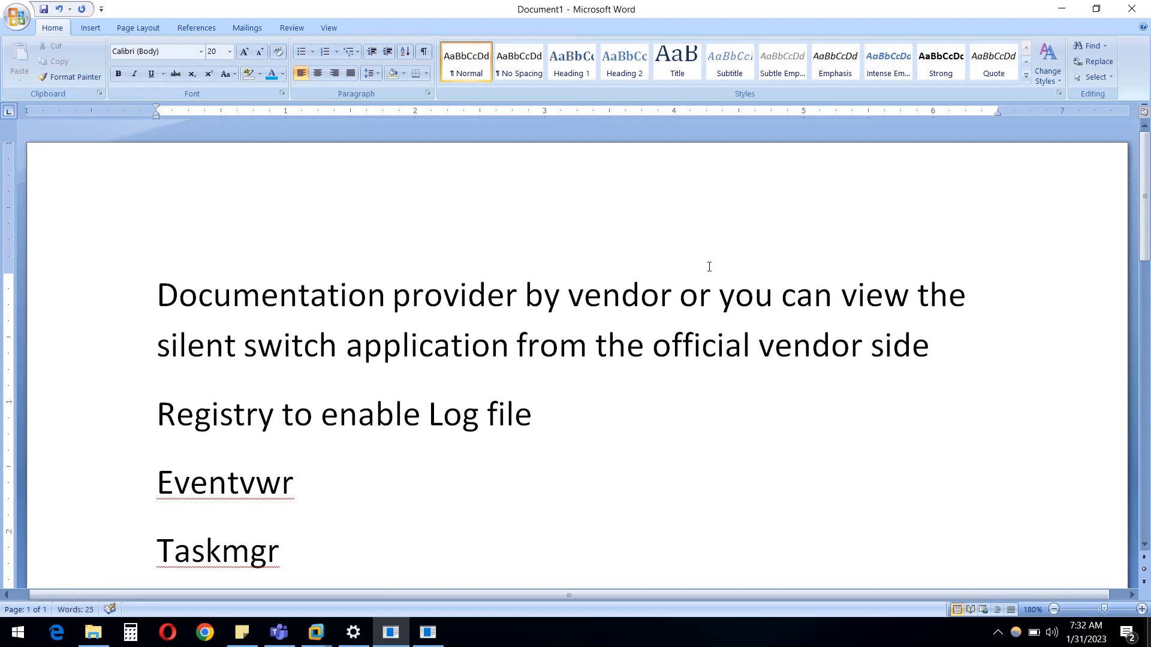
{"action": "type", "text": "."}
- Put "1." before the documentation sentence and add "2. Command prompt" as a new line below it
{"action": "type", "text": "1"}
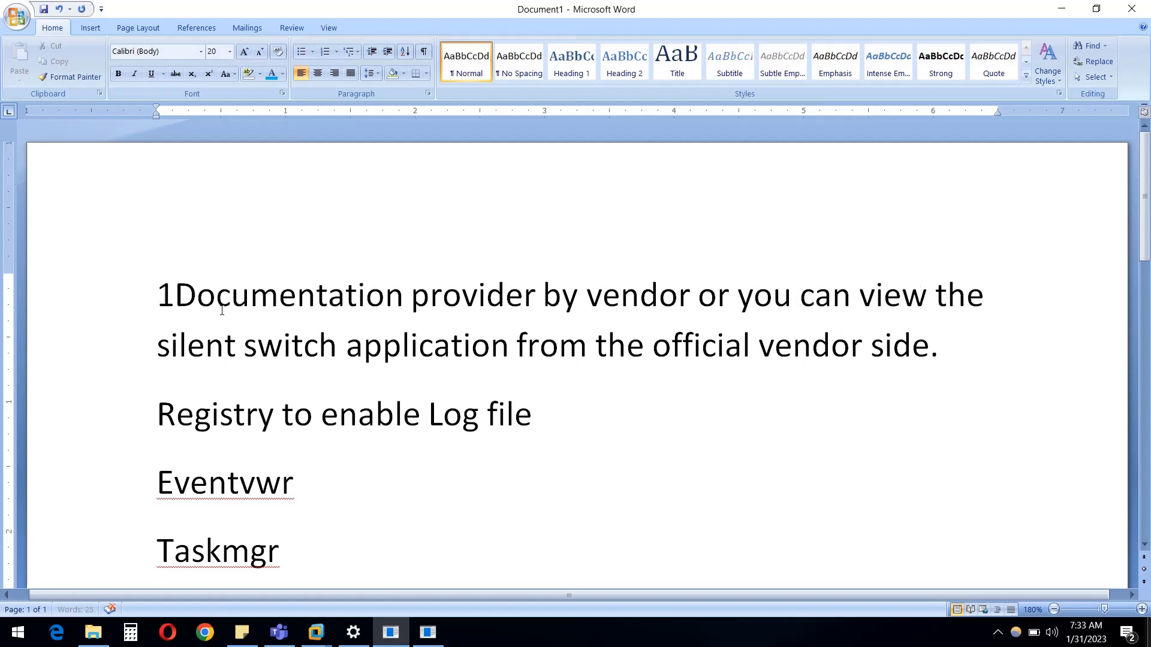
{"action": "type", "text": "."}
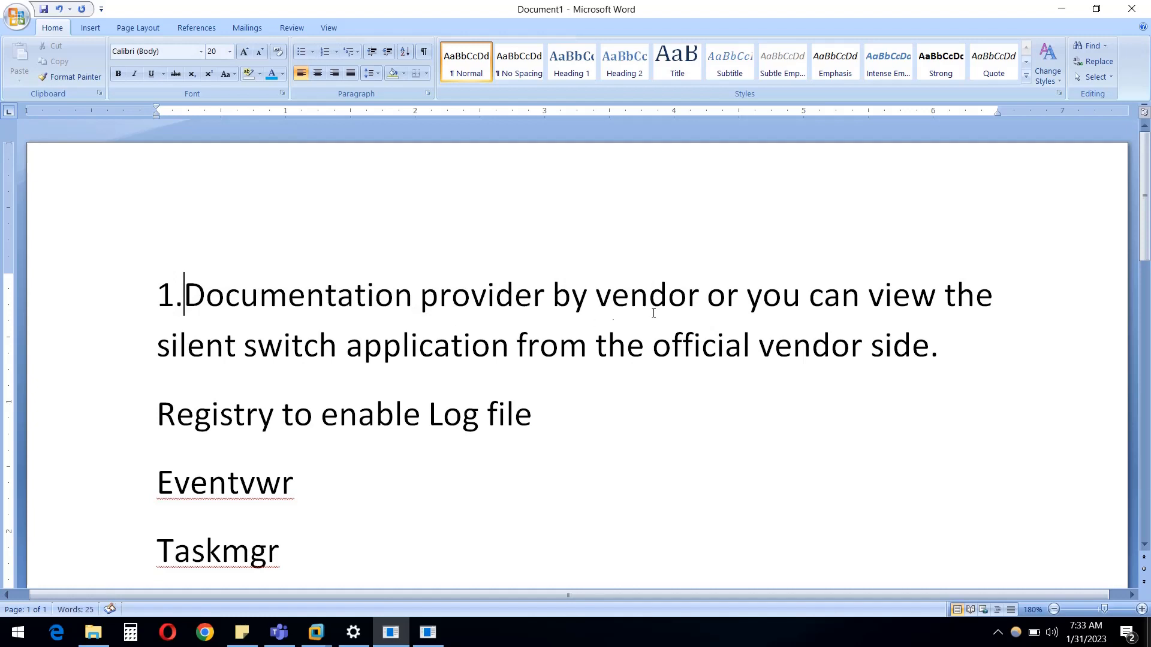
{"action": "left_click", "coordinate": [975, 342]}
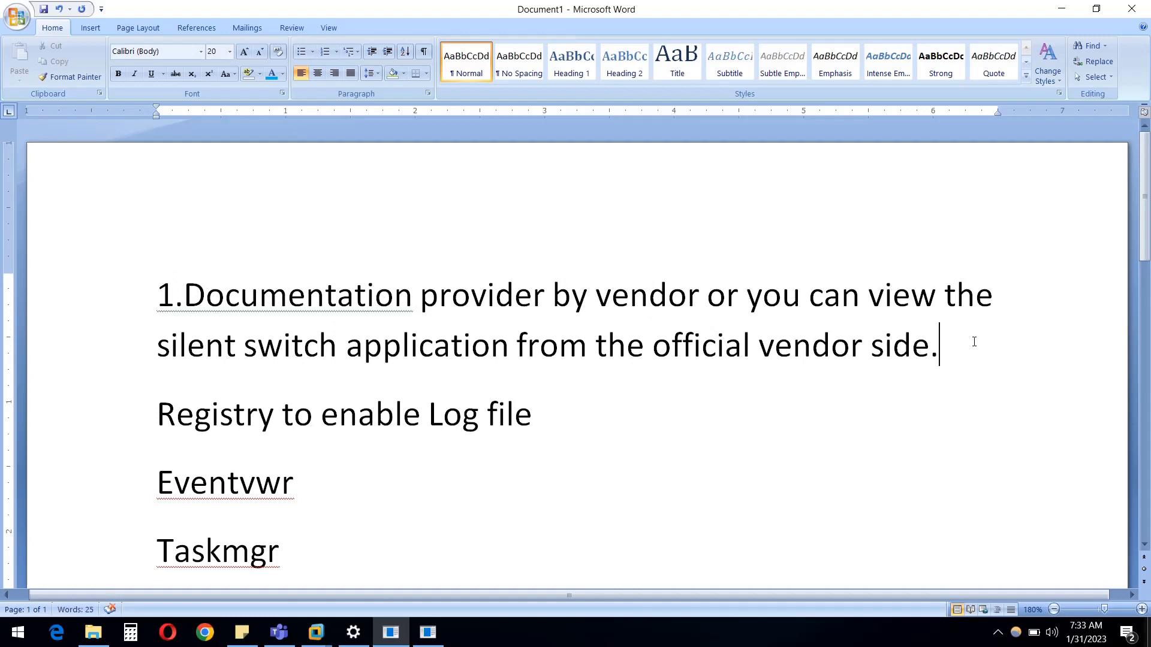
{"action": "key", "text": "Return"}
{"action": "type", "text": "2. "}
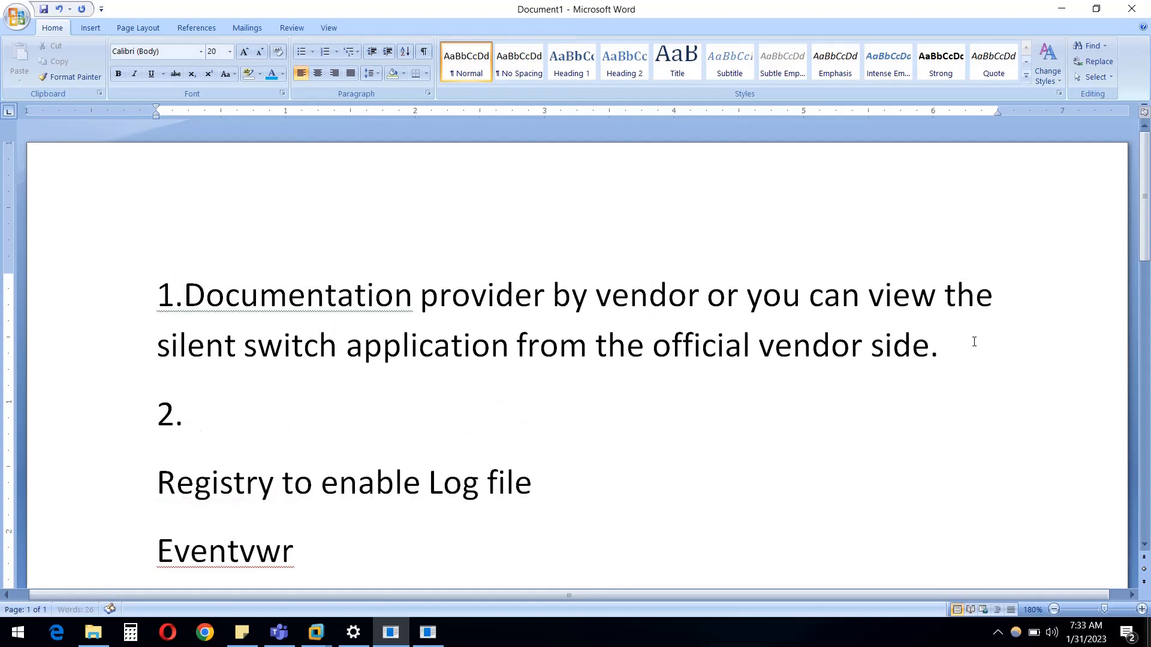
{"action": "type", "text": "Comm"}
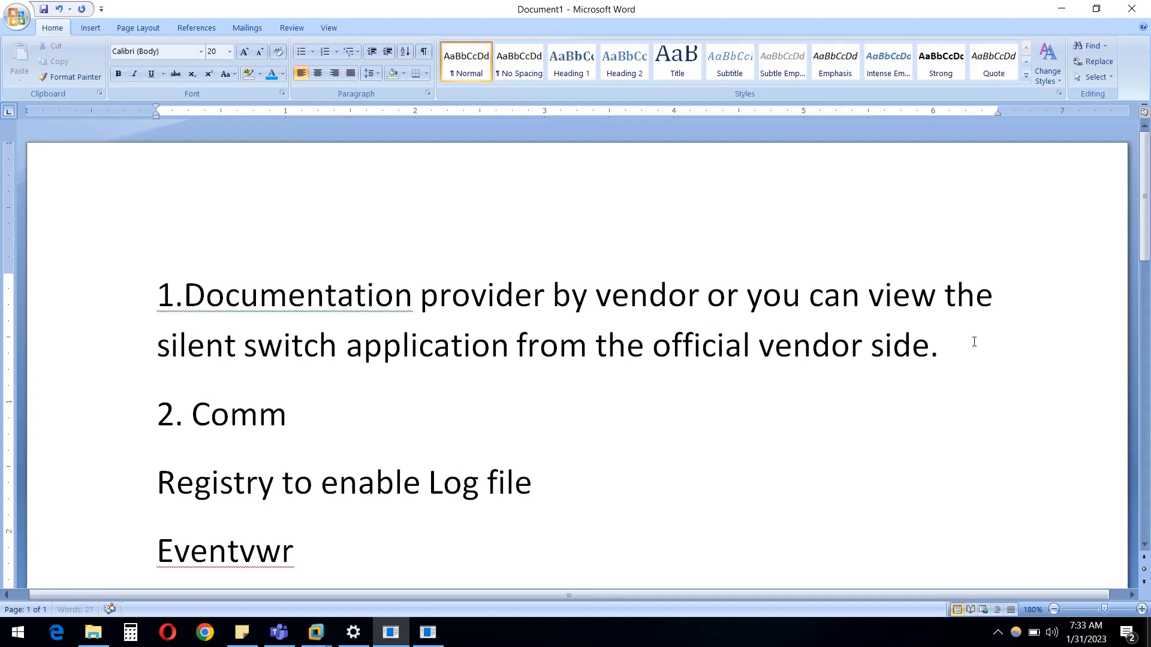
{"action": "type", "text": "and proimp"}
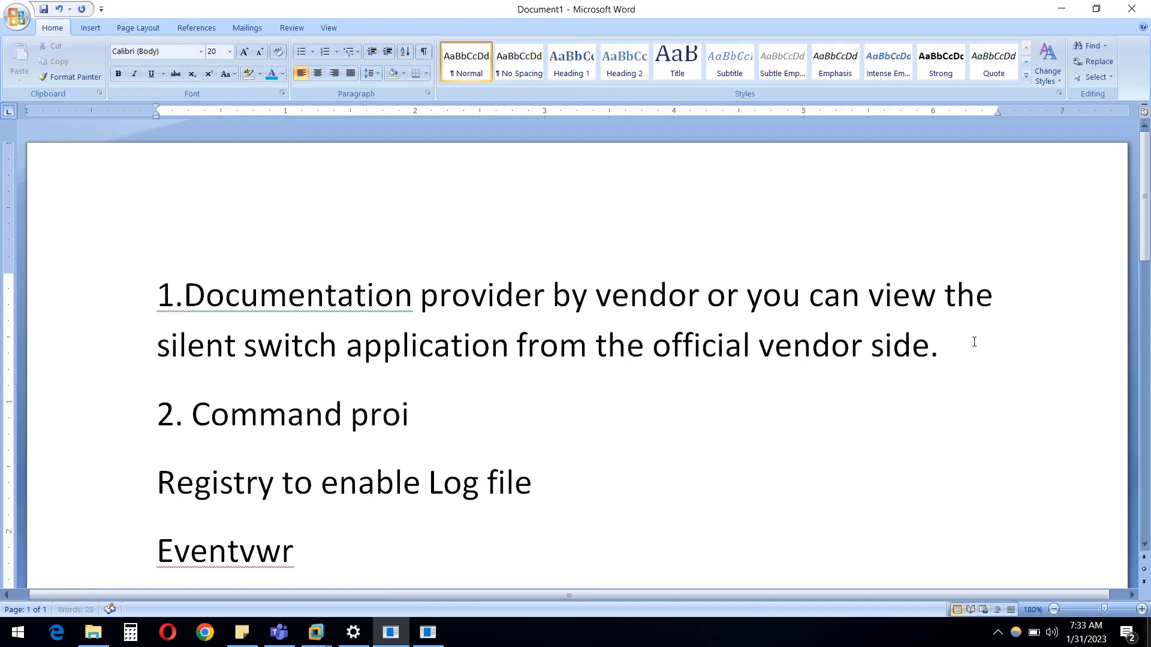
{"action": "key", "text": "BackSpace"}
{"action": "key", "text": "BackSpace"}
{"action": "key", "text": "BackSpace"}
{"action": "type", "text": "mo"}
{"action": "key", "text": "BackSpace"}
{"action": "type", "text": "pt"}
- Add a third line reading "3. Process explorer" below the Command prompt item
{"action": "key", "text": "Return"}
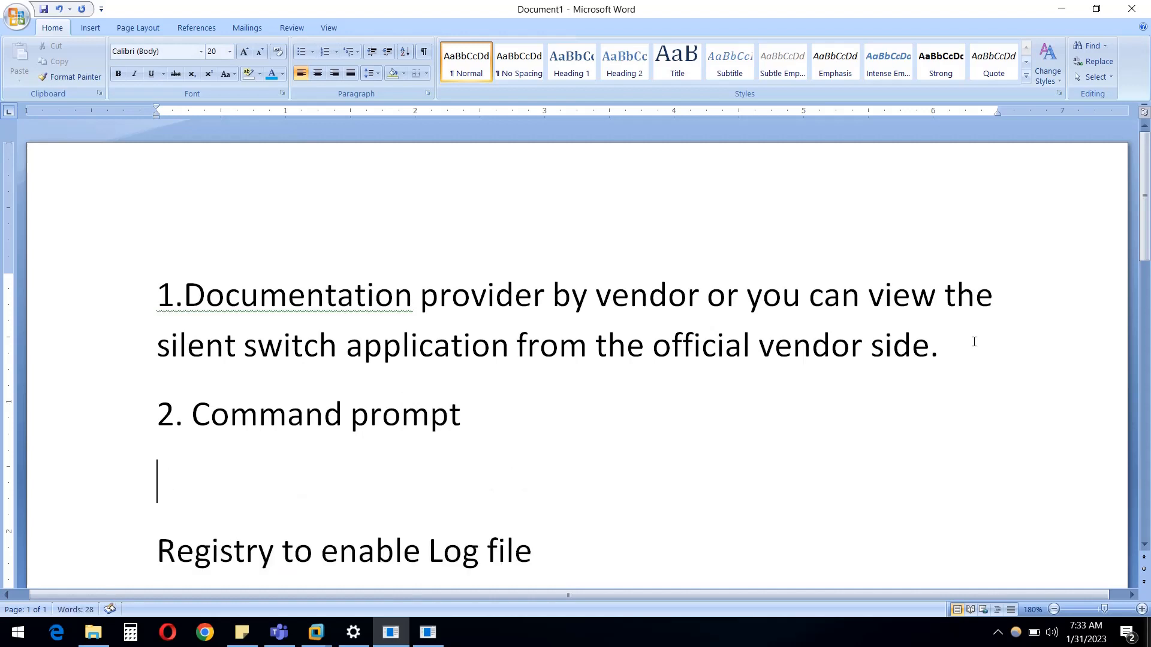
{"action": "type", "text": "3. Proc"}
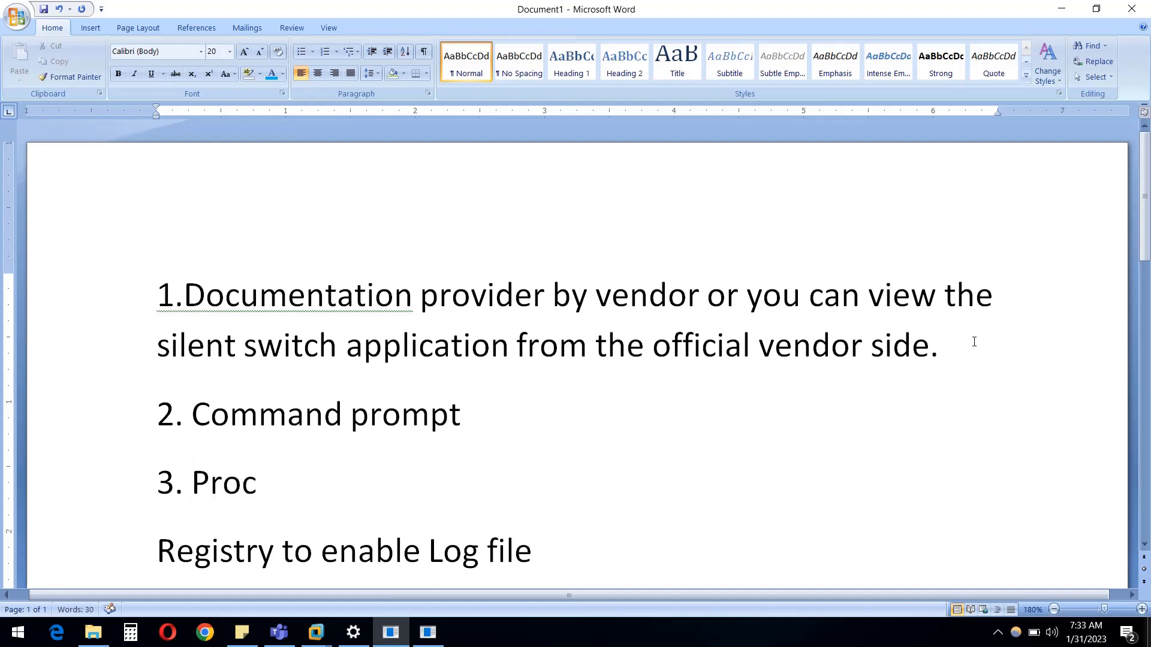
{"action": "type", "text": "ess ex"}
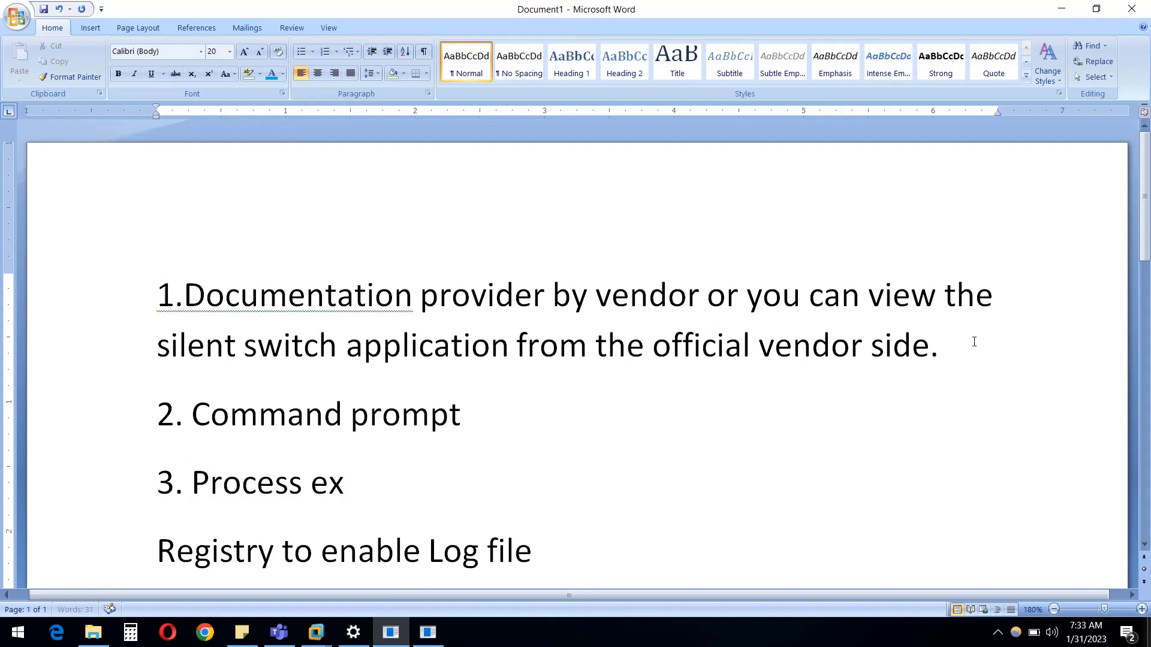
{"action": "type", "text": "plorer"}
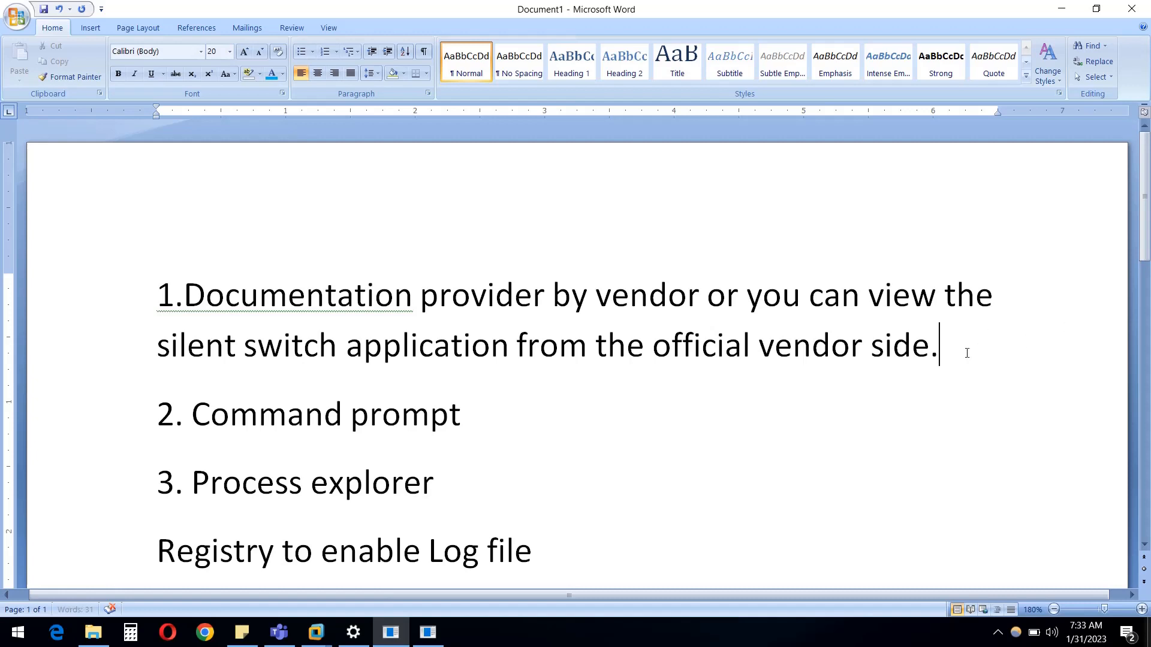
- Highlight the documentation sentence and the word "Command", and switch back to the Windows 10 x64 virtual machine in VMware Workstation
{"action": "left_click_drag", "start_coordinate": [966, 355], "coordinate": [412, 303]}
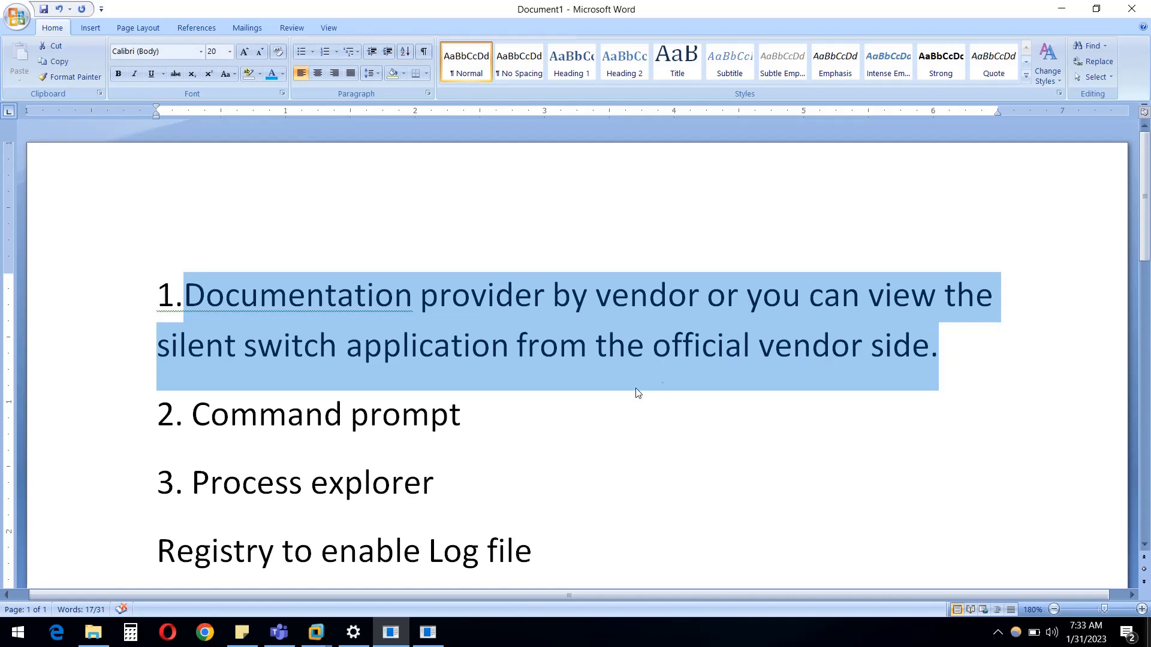
{"action": "double_click", "coordinate": [334, 409]}
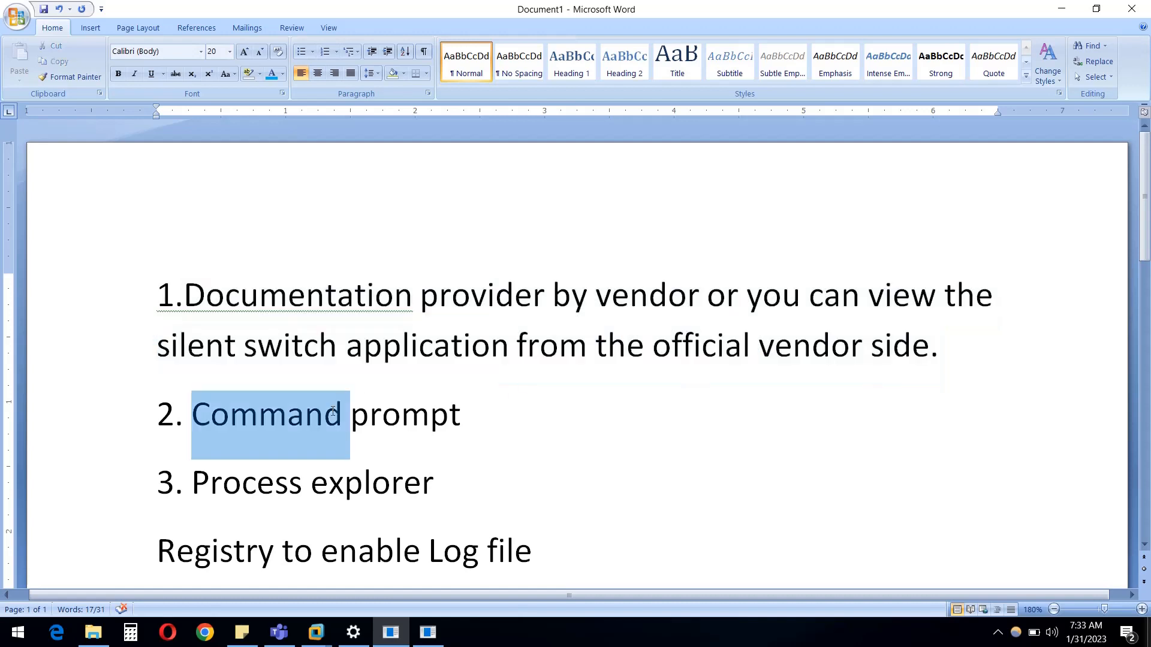
{"action": "left_click", "coordinate": [317, 633]}
{"action": "left_click", "coordinate": [480, 545]}
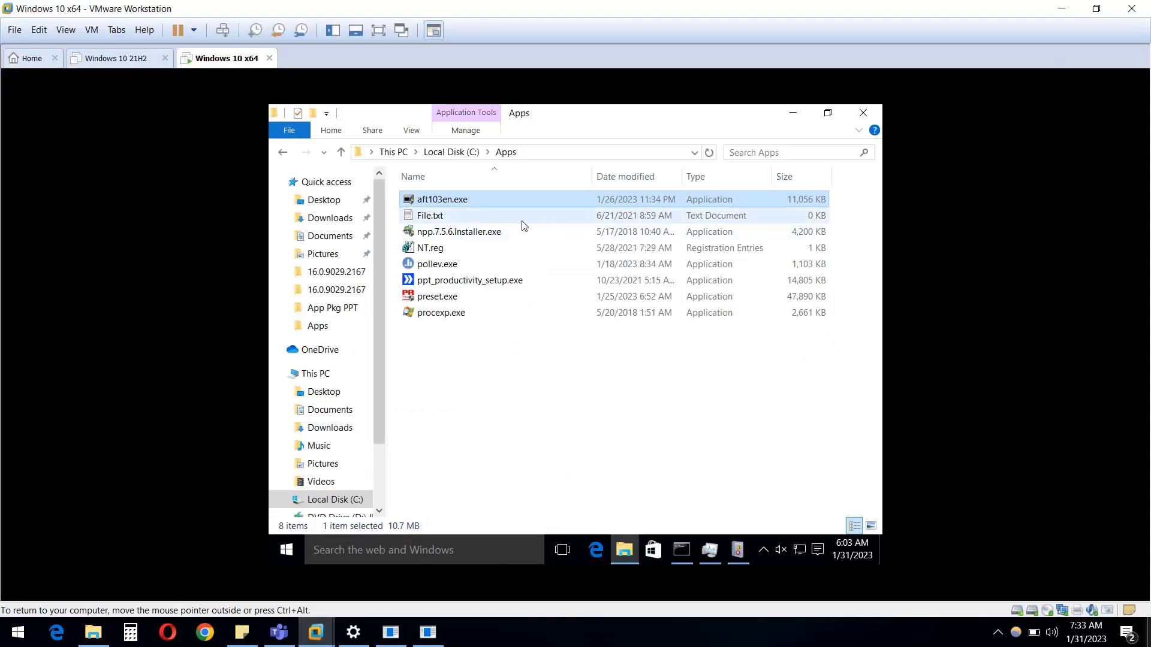
- Copy the path of preset.exe from the Apps folder and paste it at the administrator Command Prompt
{"action": "left_click", "coordinate": [450, 300]}
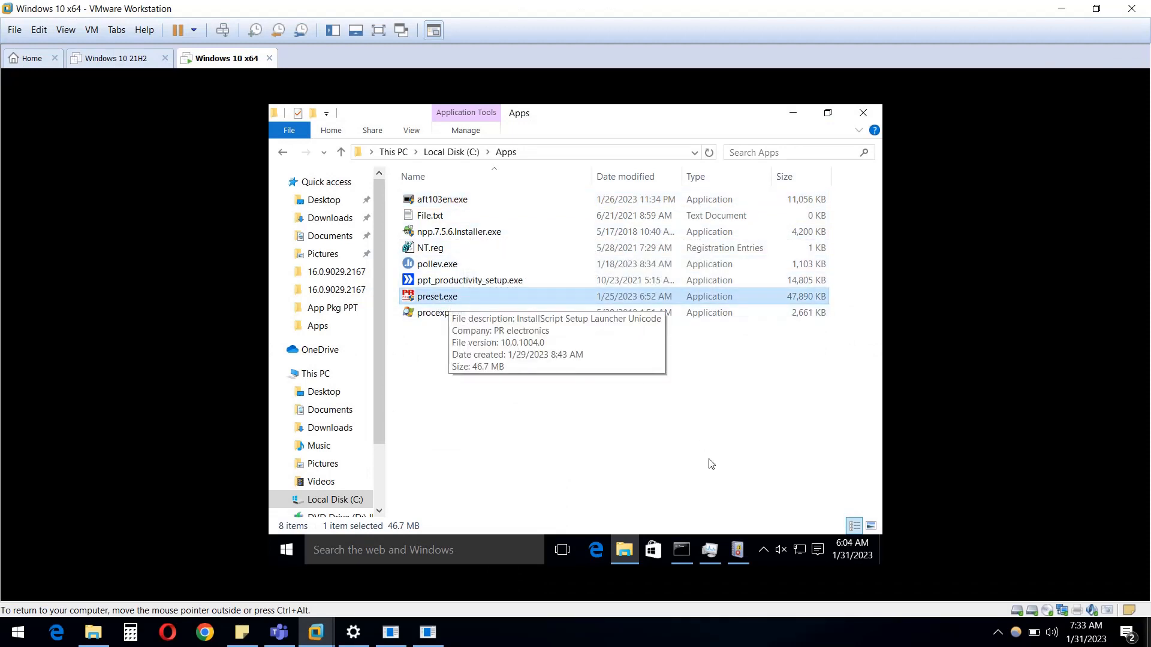
{"action": "left_click", "coordinate": [681, 551]}
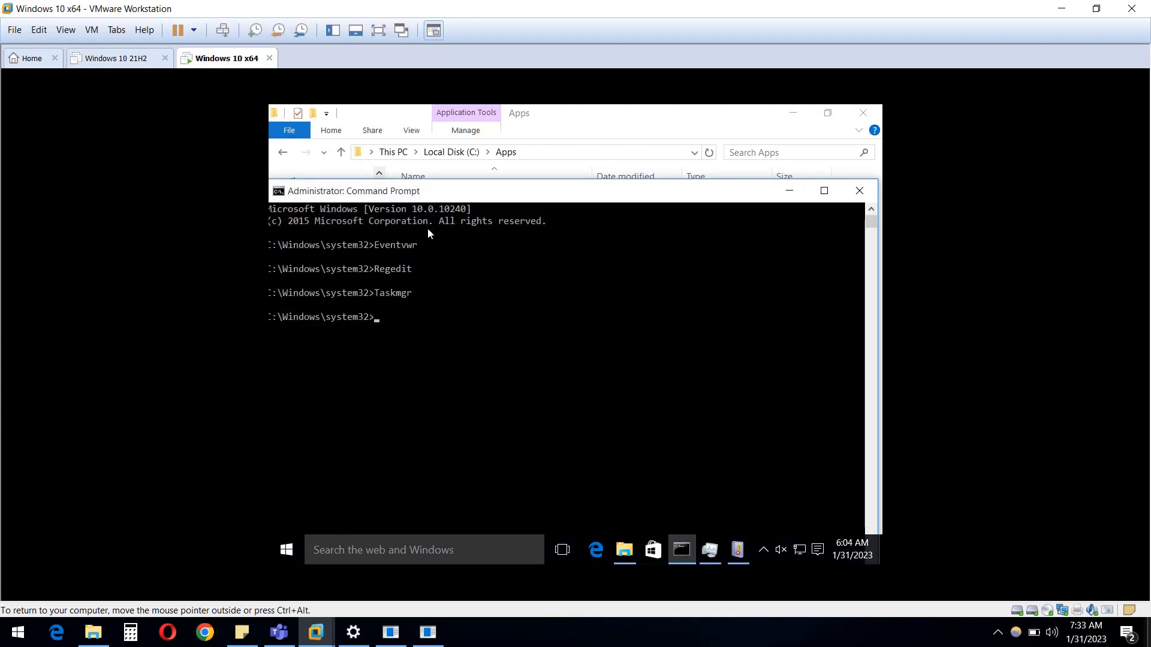
{"action": "left_click_drag", "start_coordinate": [411, 201], "coordinate": [593, 229]}
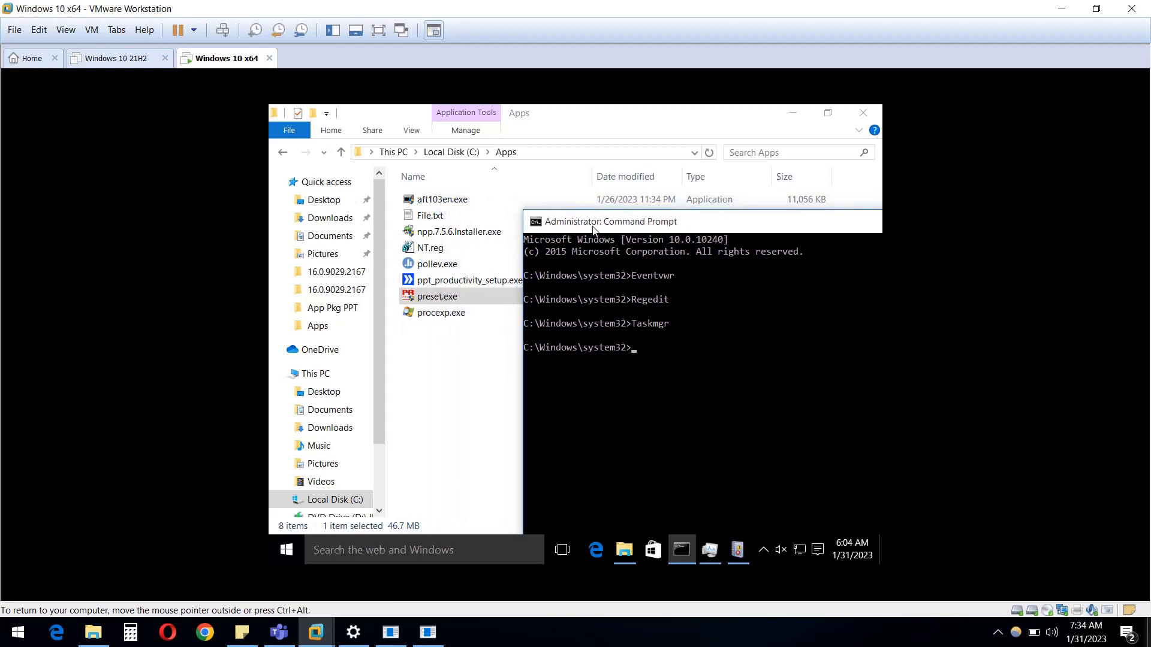
{"action": "right_click", "coordinate": [444, 298]}
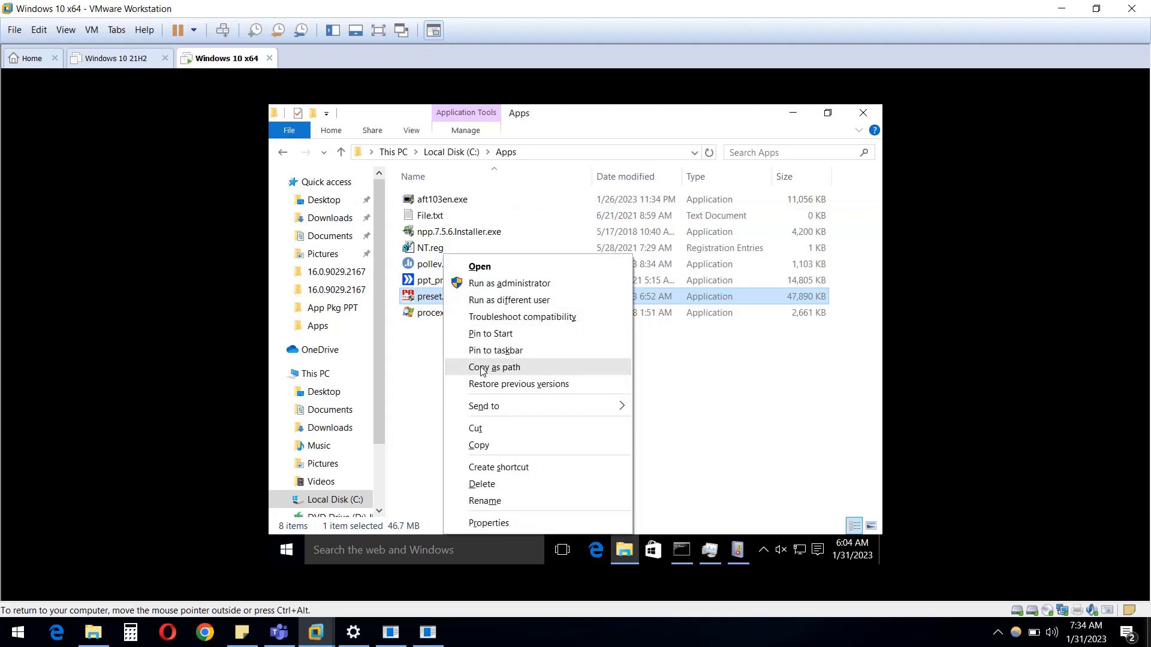
{"action": "left_click", "coordinate": [481, 368]}
{"action": "left_click", "coordinate": [682, 550]}
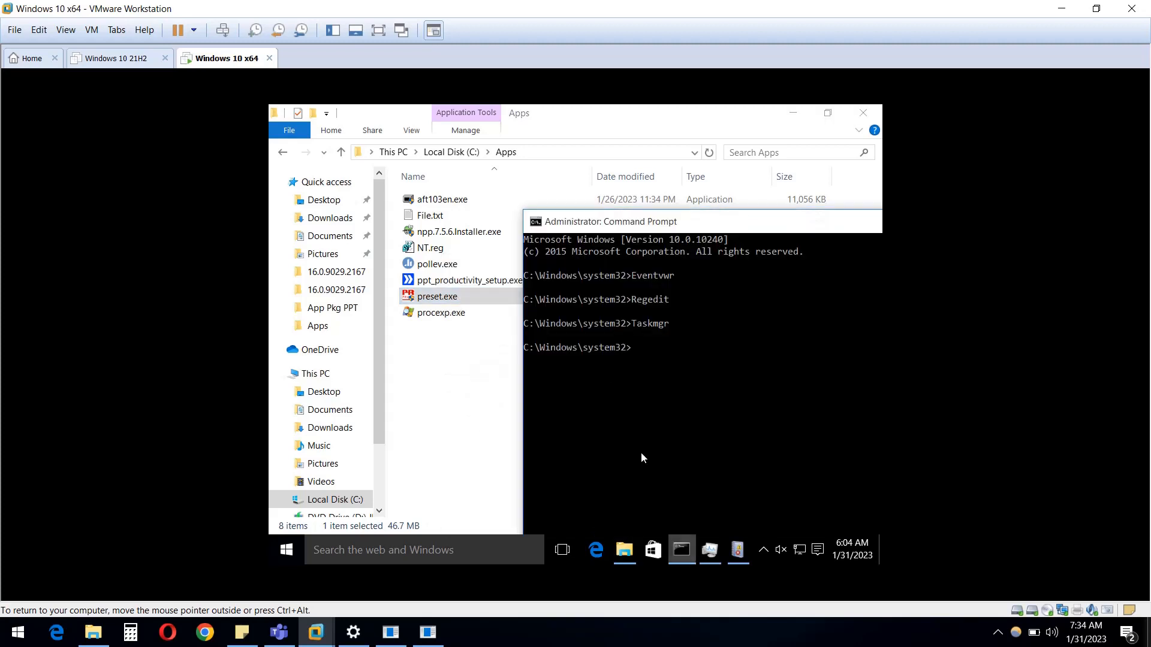
{"action": "right_click", "coordinate": [614, 379]}
- Show the virtual machine in full screen and move the Command Prompt window clear of the Apps file names
{"action": "left_click_drag", "start_coordinate": [743, 239], "coordinate": [573, 240]}
{"action": "left_click_drag", "start_coordinate": [763, 228], "coordinate": [565, 233]}
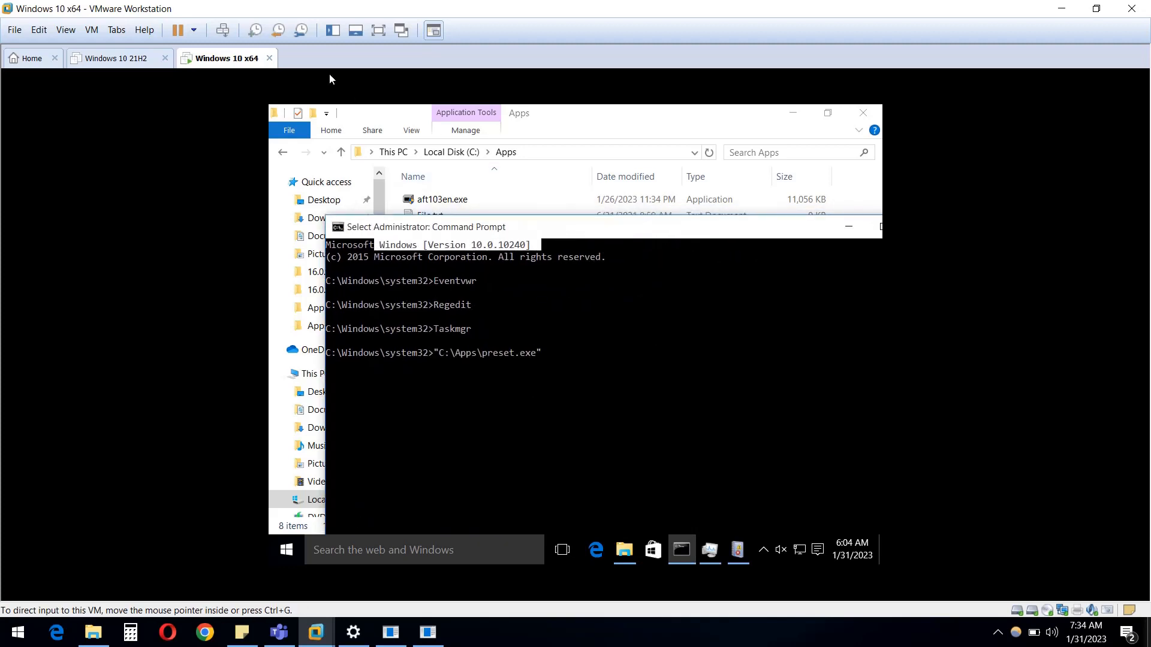
{"action": "left_click", "coordinate": [384, 35]}
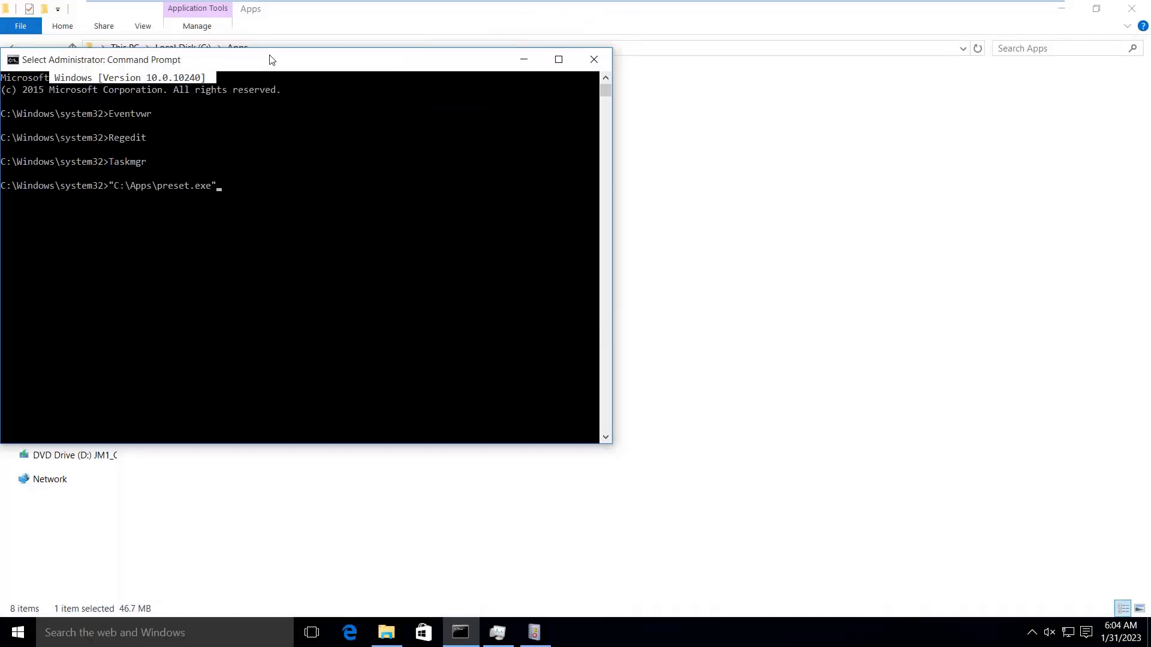
{"action": "left_click_drag", "start_coordinate": [269, 60], "coordinate": [587, 92]}
{"action": "left_click", "coordinate": [529, 253]}
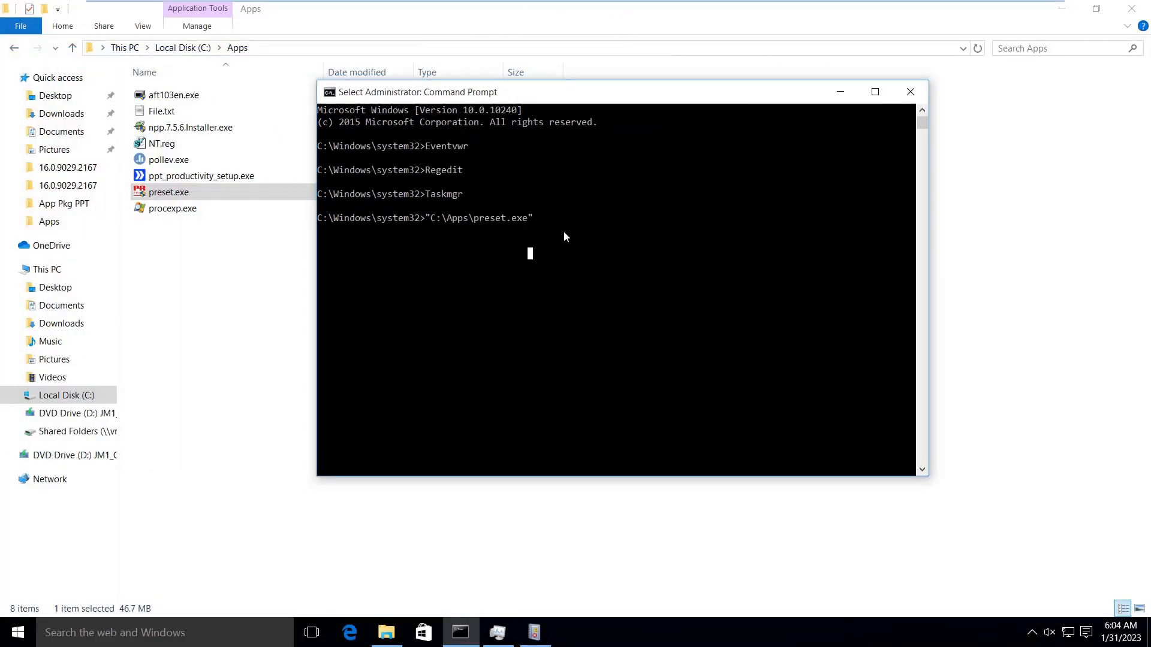
{"action": "left_click_drag", "start_coordinate": [539, 93], "coordinate": [599, 99]}
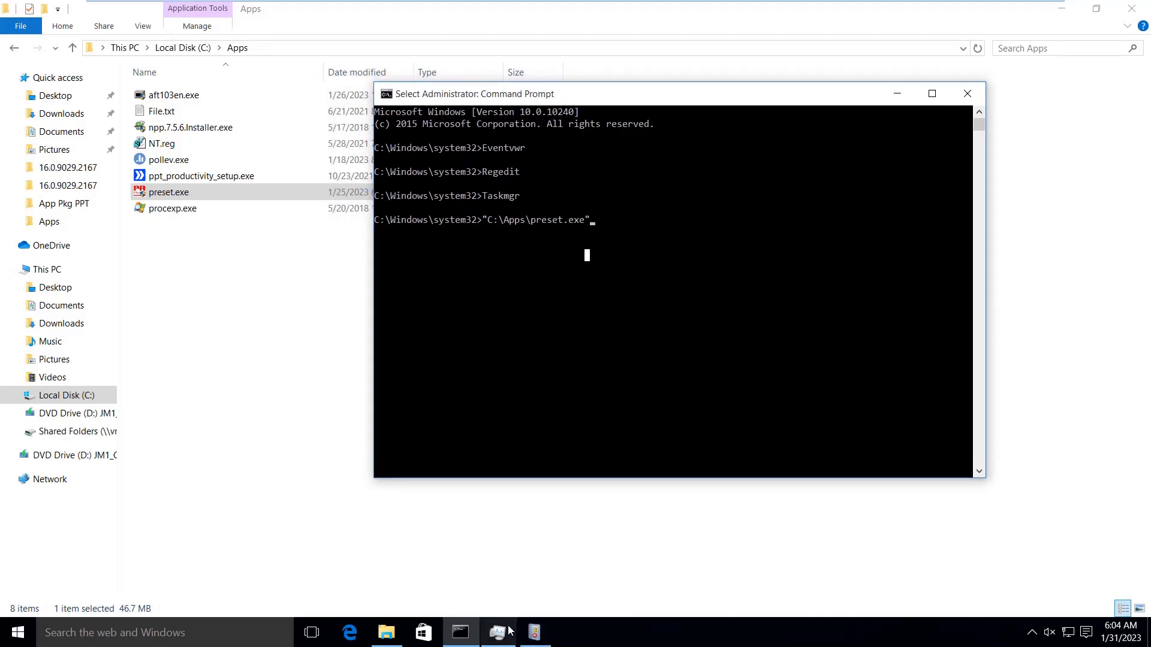
- Check the process details and command lines in Task Manager, and minimise it
{"action": "left_click", "coordinate": [501, 570]}
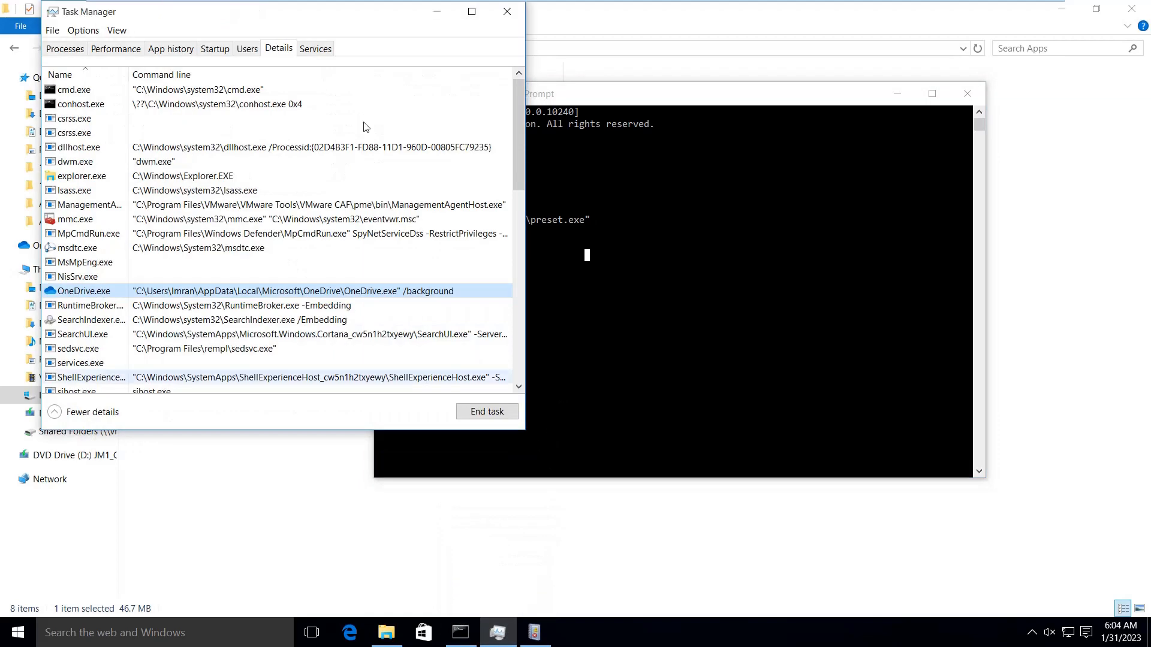
{"action": "left_click", "coordinate": [437, 10]}
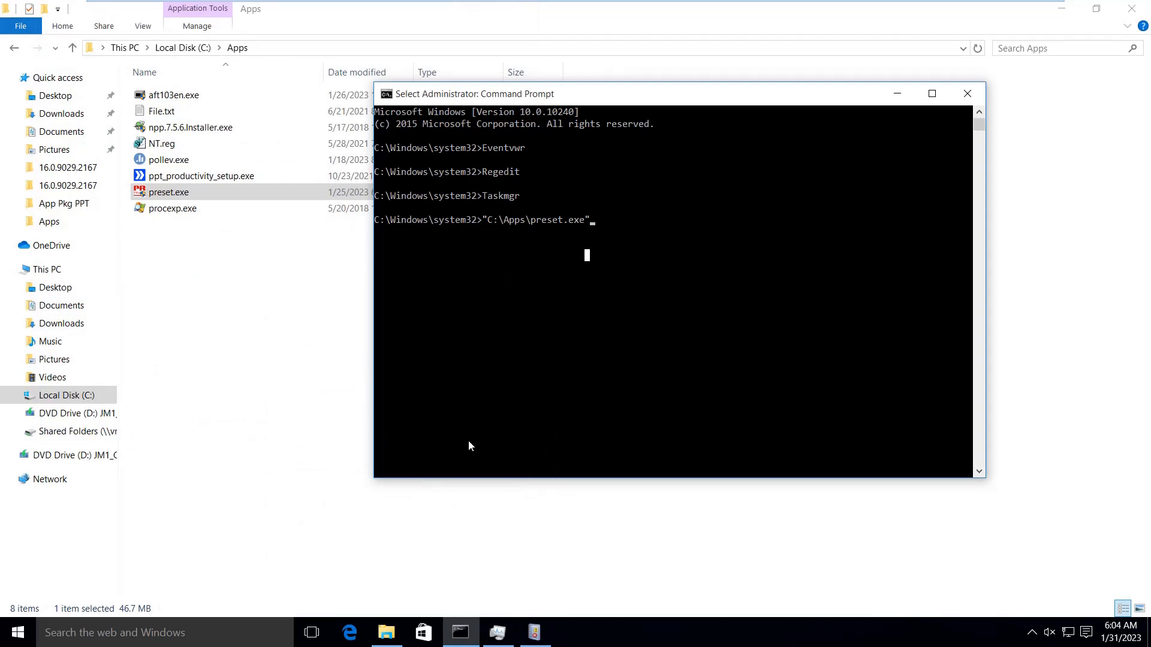
- Open the %temp% folder and permanently delete all its contents, skipping items that require administrator permission
{"action": "key", "text": "super+r"}
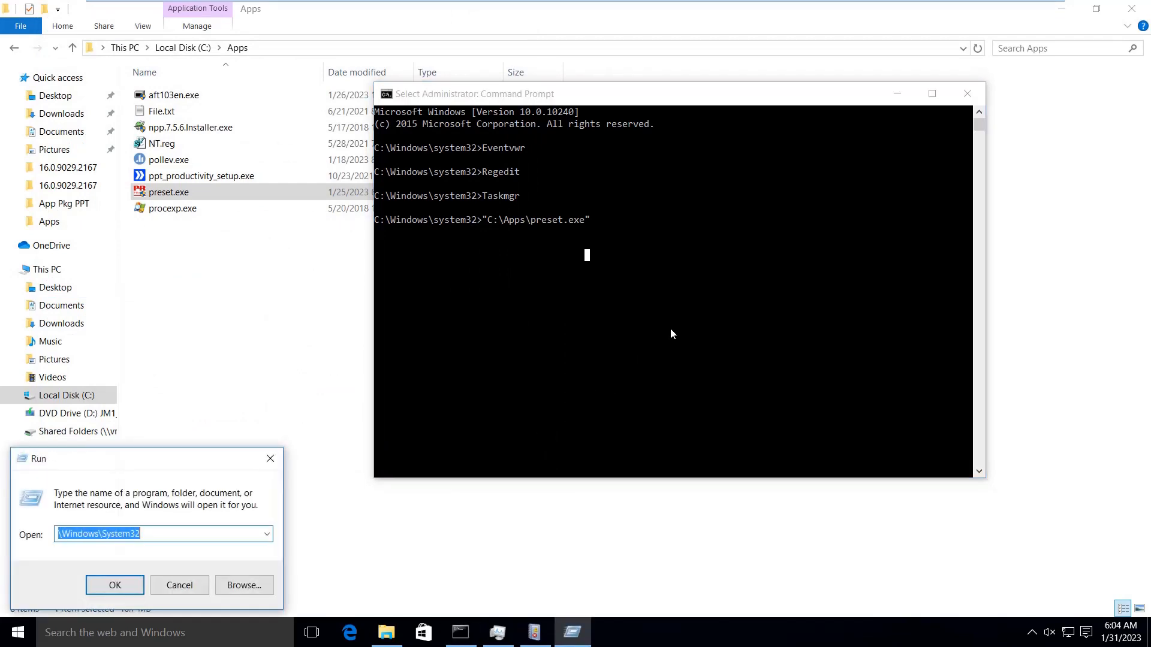
{"action": "type", "text": "%temp"}
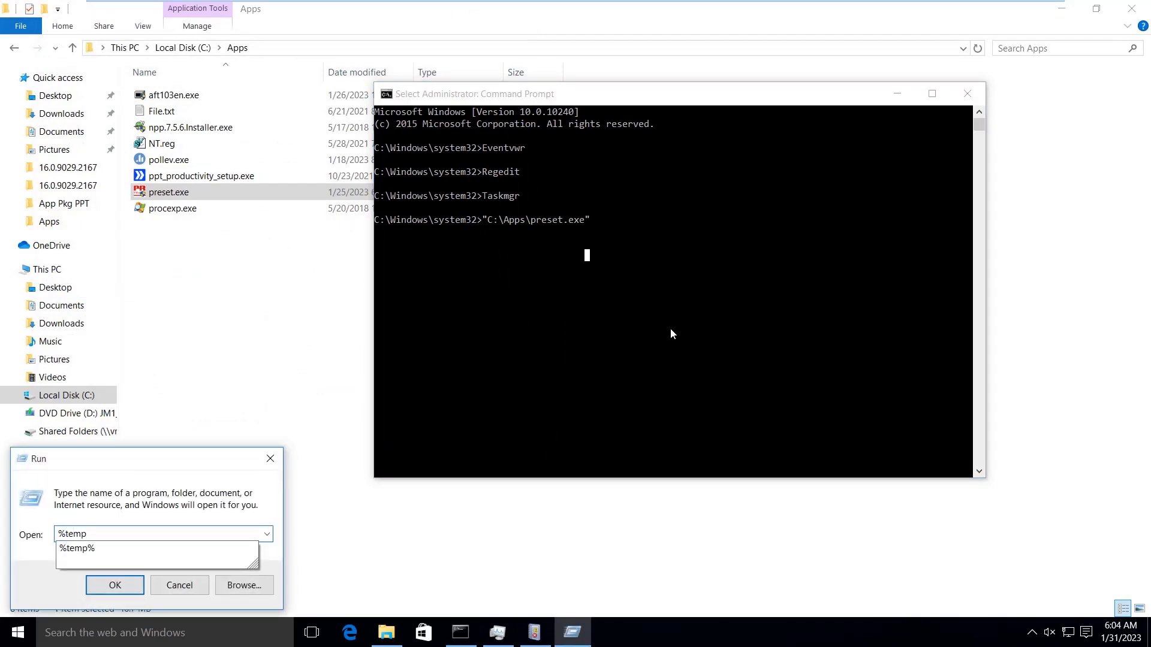
{"action": "type", "text": "%"}
{"action": "key", "text": "Return"}
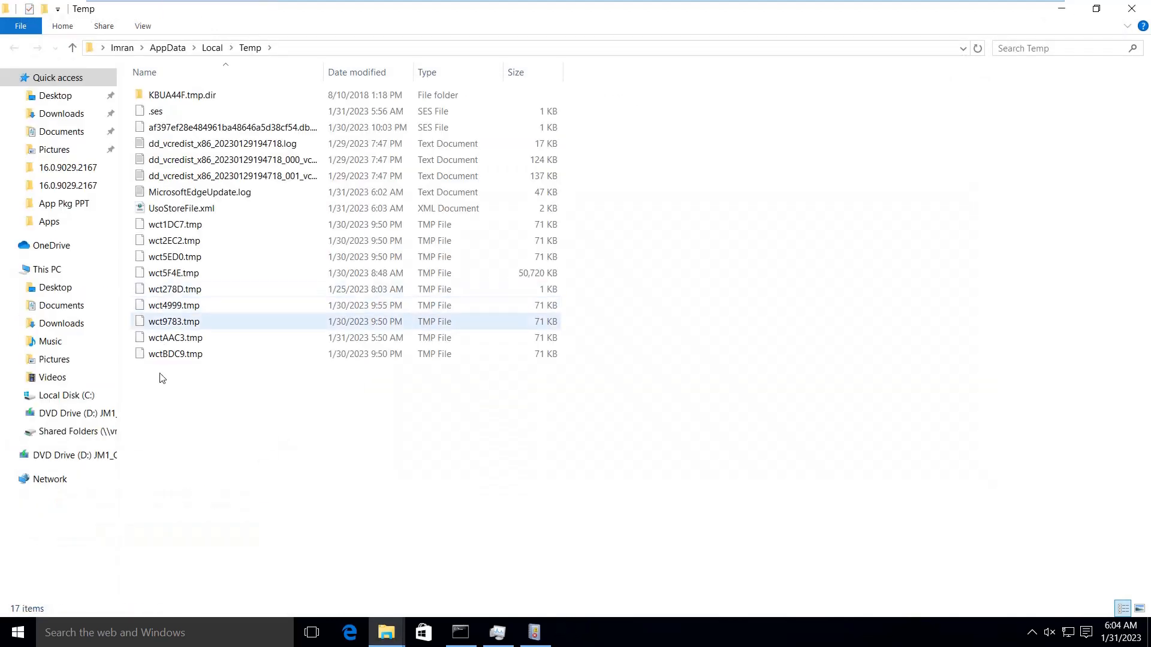
{"action": "key", "text": "ctrl+a"}
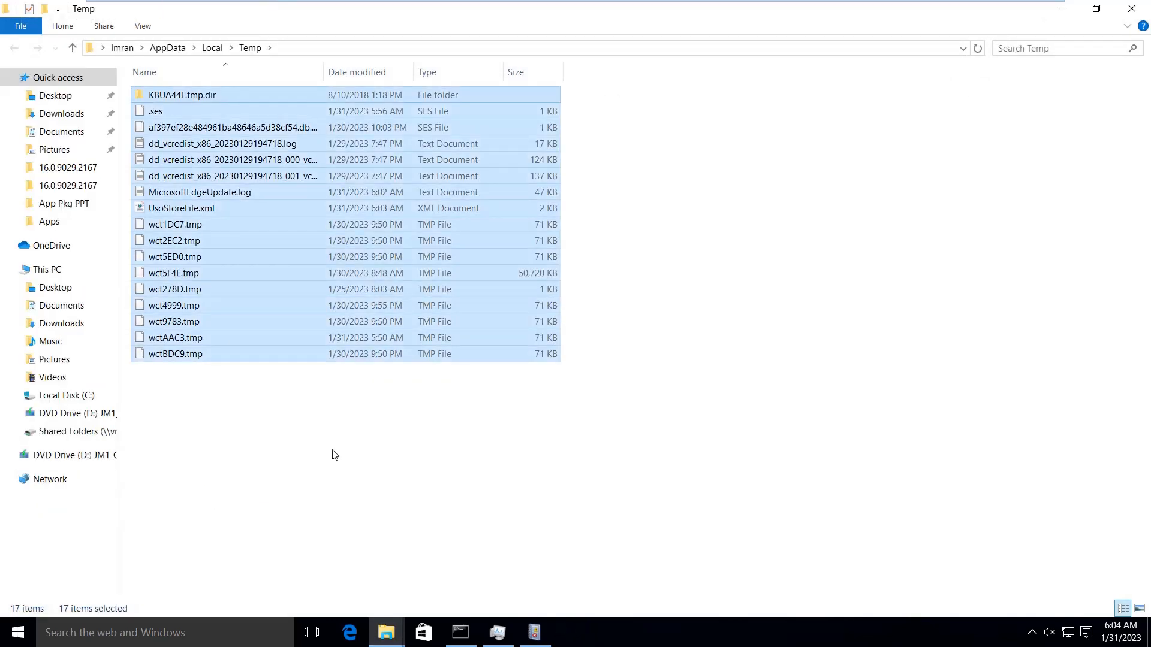
{"action": "key", "text": "shift+Delete"}
{"action": "key", "text": "Return"}
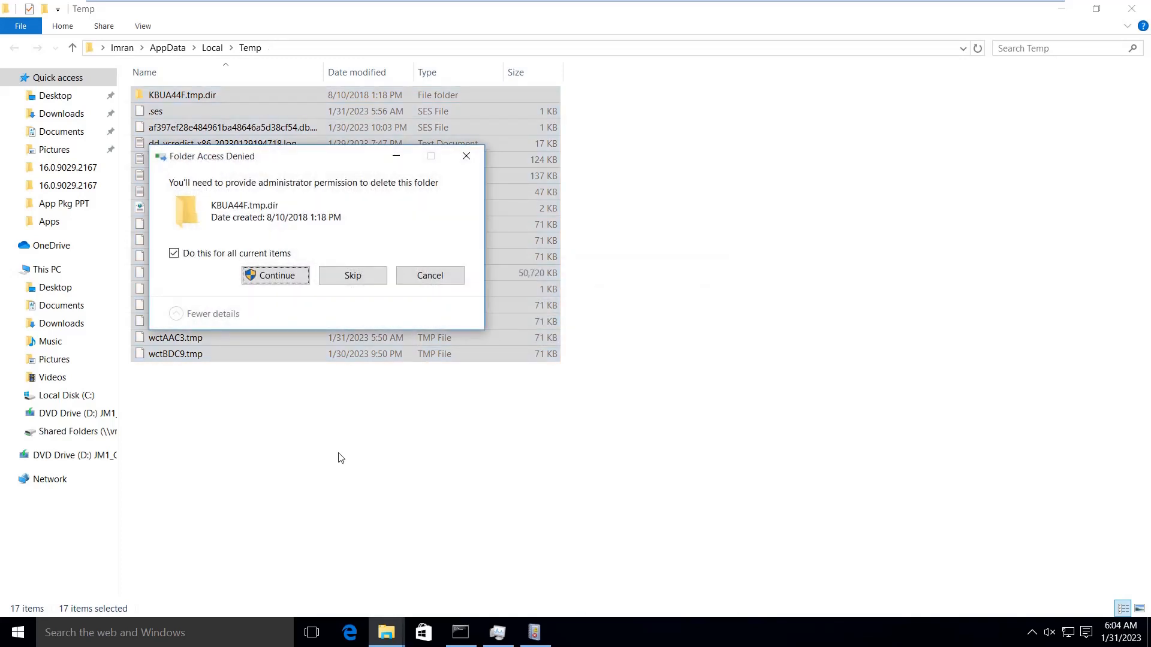
{"action": "left_click", "coordinate": [352, 277]}
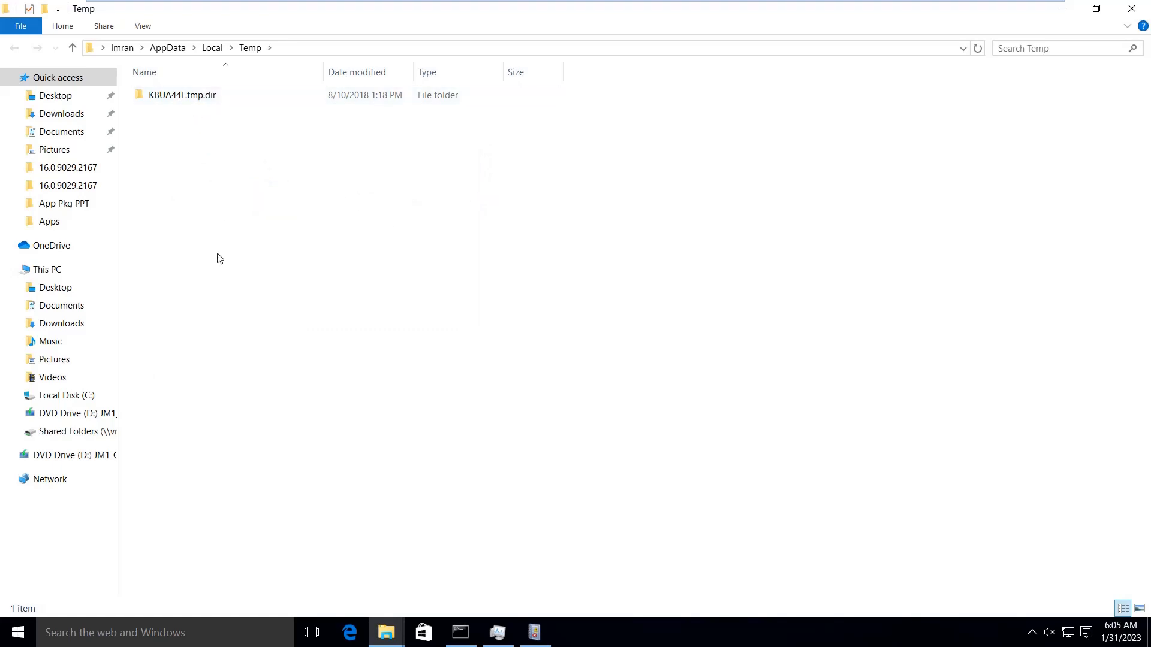
{"action": "key", "text": "super+r"}
{"action": "key", "text": "super"}
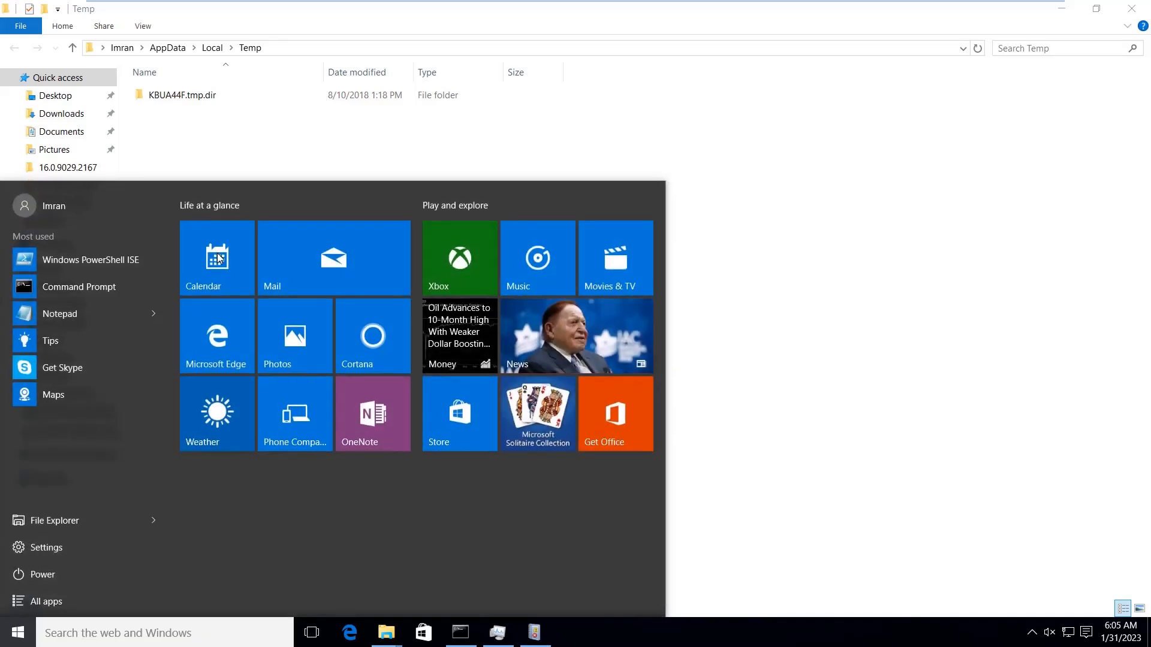
{"action": "left_click", "coordinate": [729, 313]}
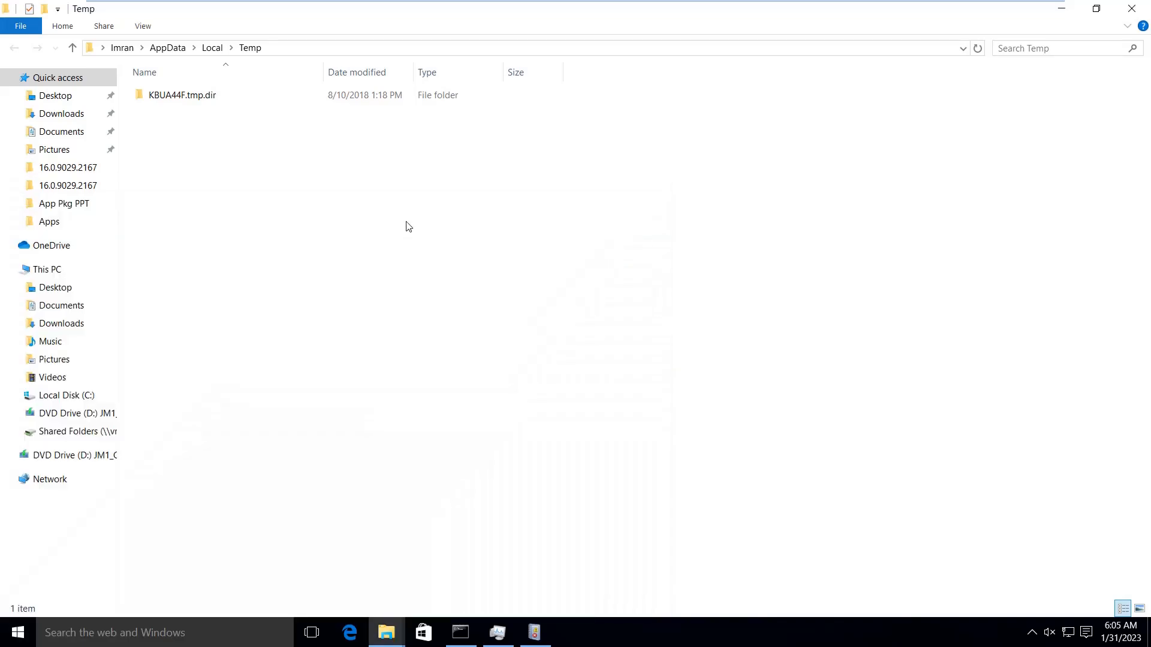
- Enter the path \Windows\temp in the Run dialog
{"action": "key", "text": "super+r"}
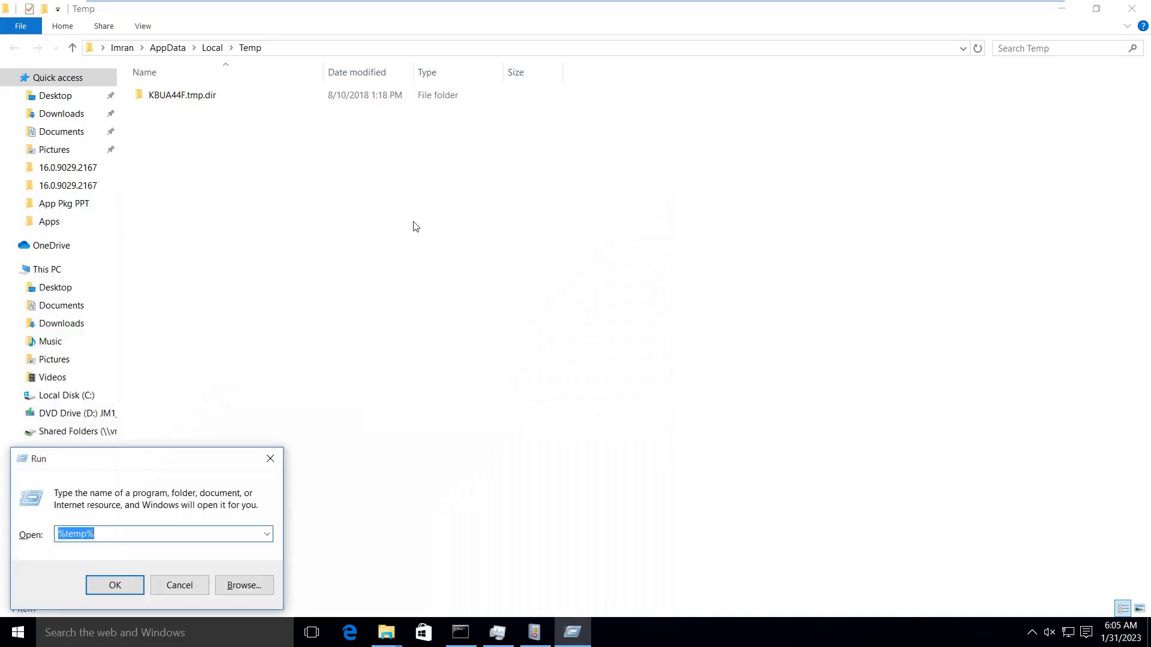
{"action": "type", "text": "\\"}
{"action": "key", "text": "BackSpace"}
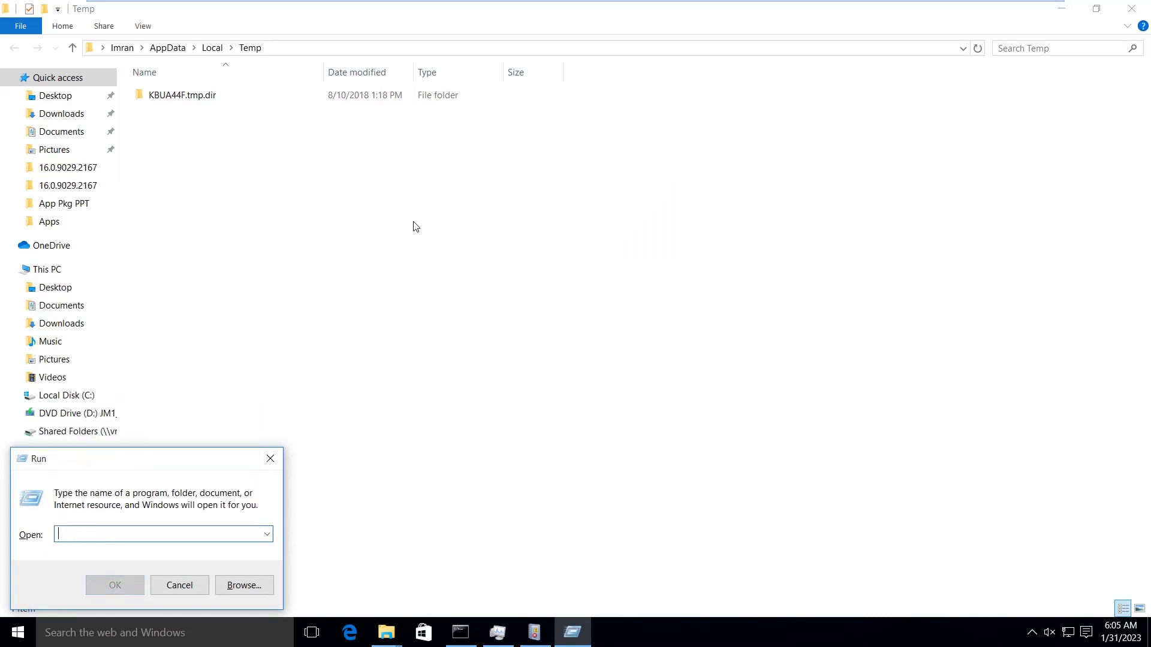
{"action": "type", "text": "%"}
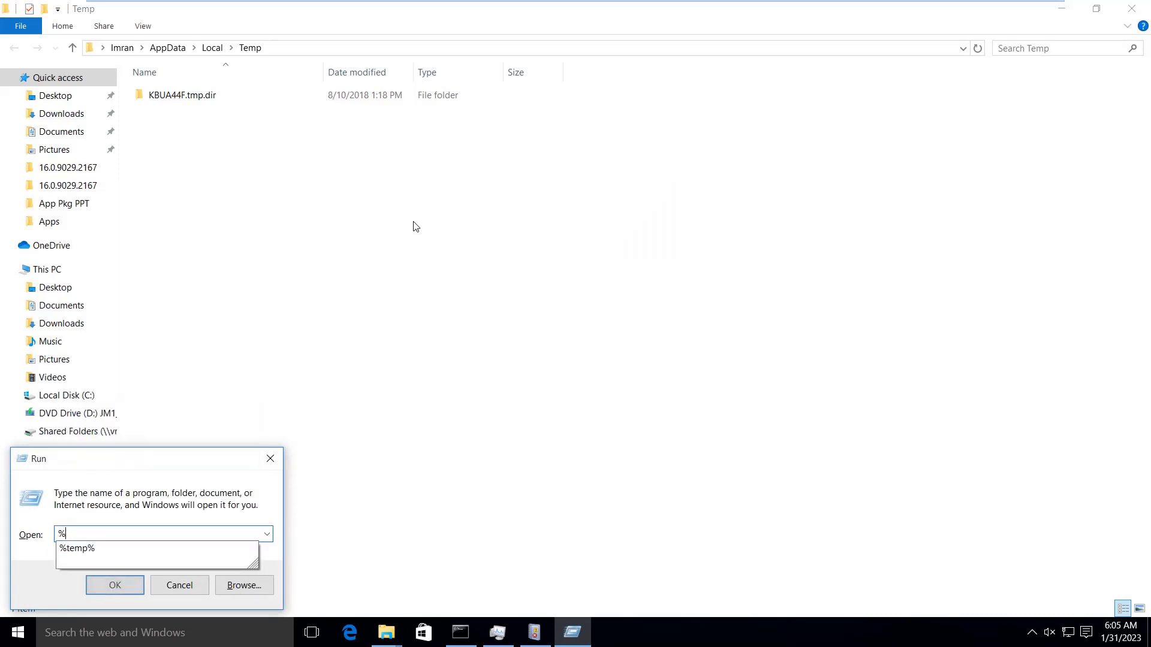
{"action": "key", "text": "BackSpace"}
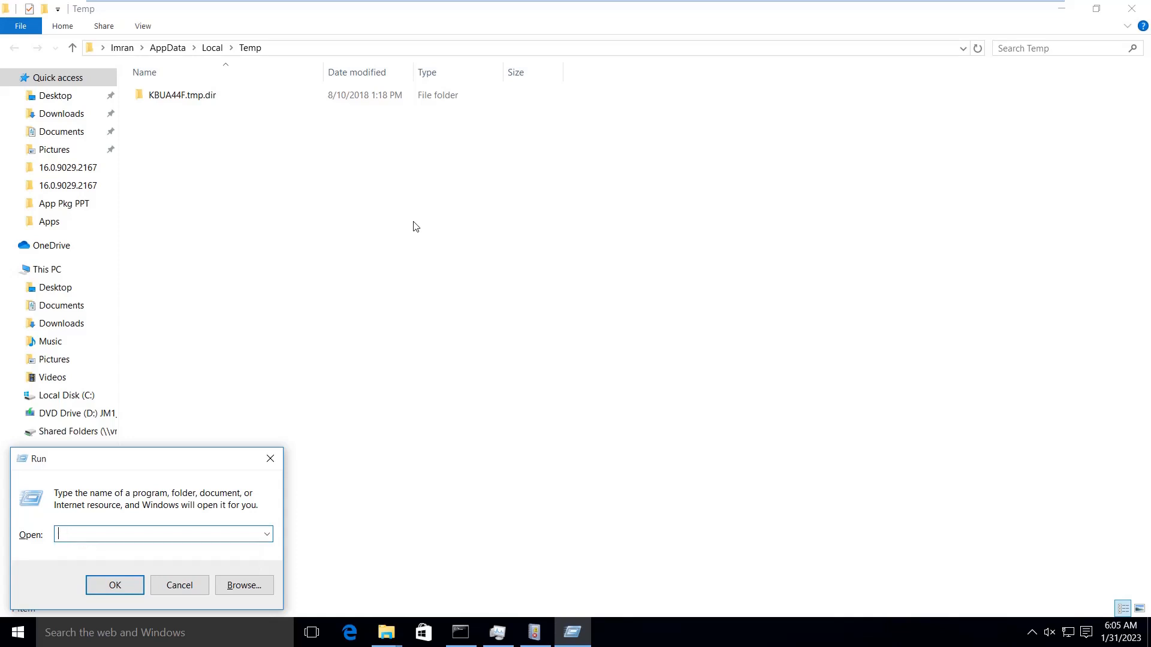
{"action": "type", "text": "\\wind"}
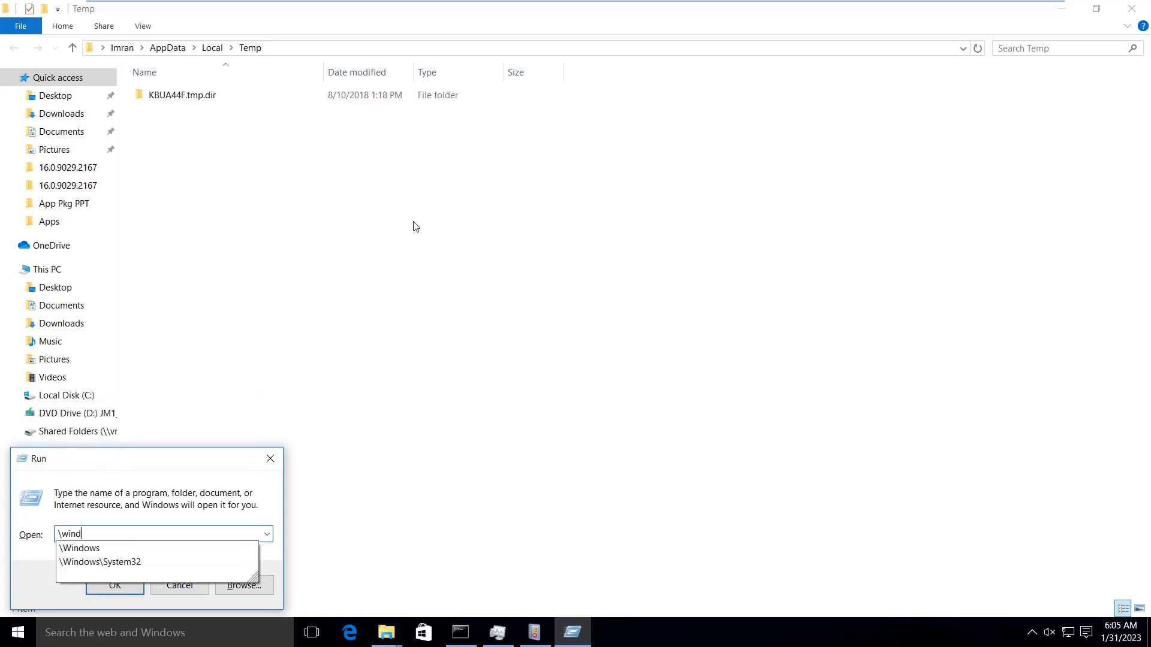
{"action": "key", "text": "Down"}
{"action": "type", "text": "e"}
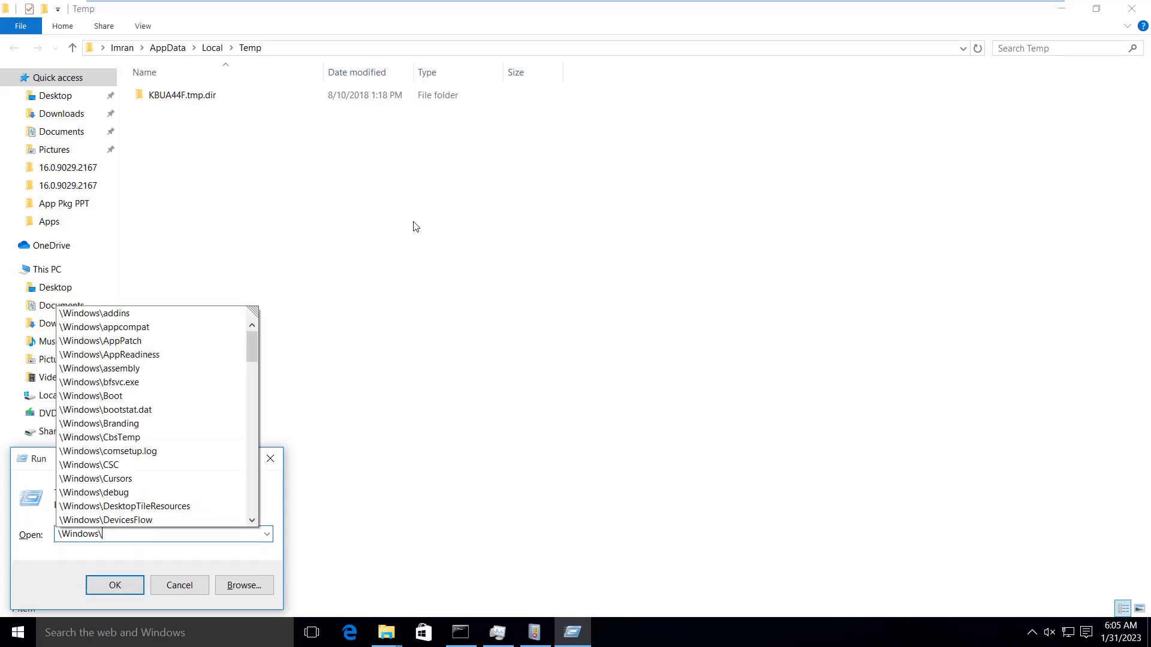
{"action": "type", "text": "mp"}
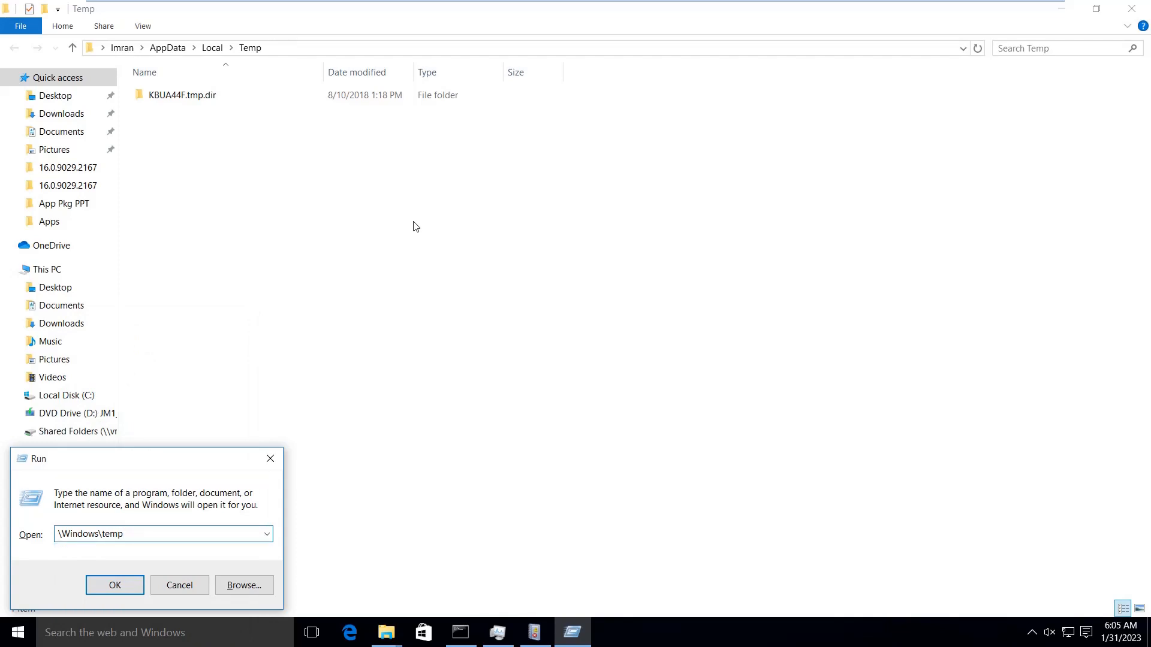
- Try to run the path %Programdata\Packagecache\ and cancel the Run dialog
{"action": "key", "text": "ctrl+a"}
{"action": "type", "text": "%Programda"}
{"action": "key", "text": "Return"}
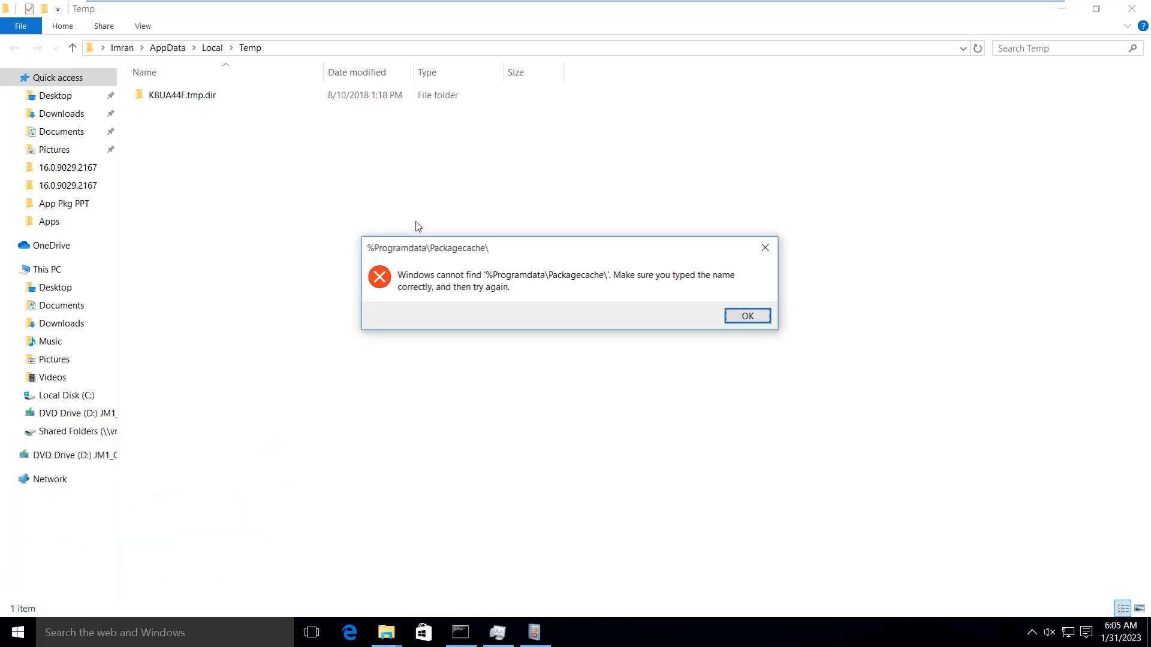
{"action": "left_click", "coordinate": [743, 318]}
{"action": "left_click", "coordinate": [169, 582]}
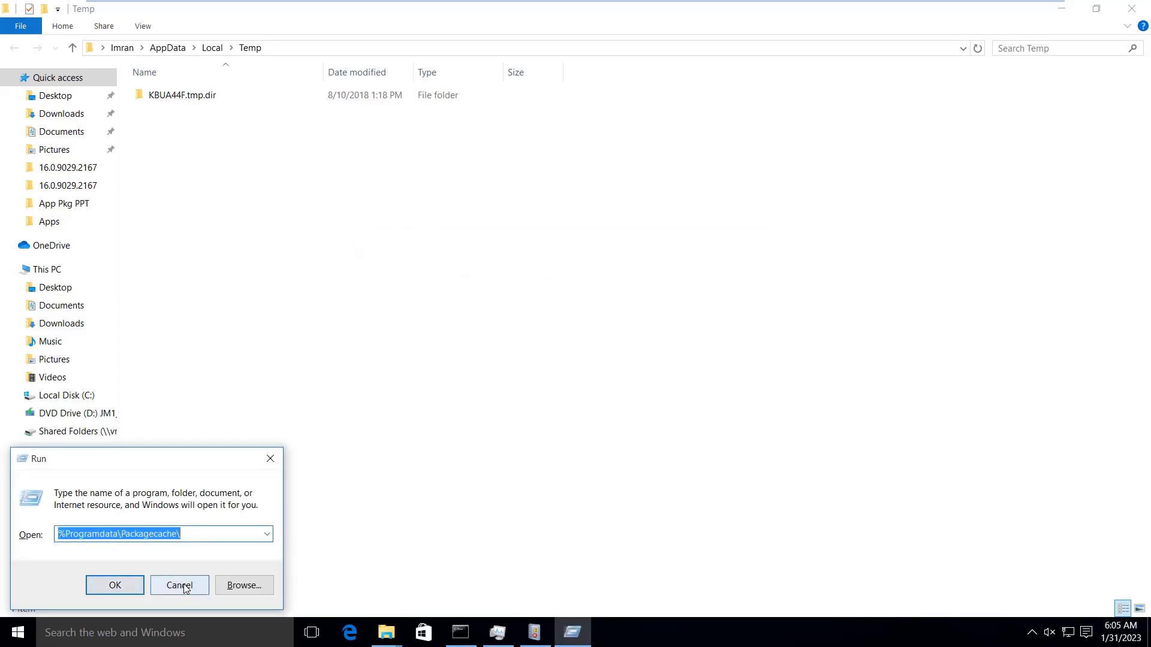
- Open the Package Cache folder inside C:\ProgramData and widen the Name column to read the full folder names
{"action": "left_click", "coordinate": [75, 395]}
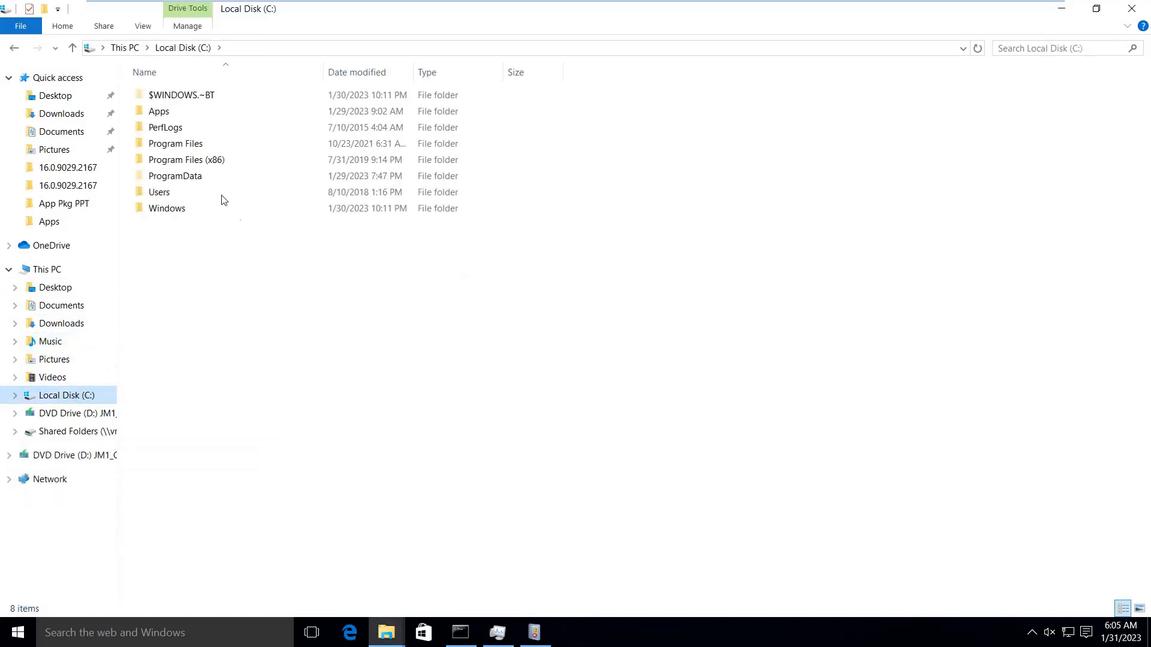
{"action": "double_click", "coordinate": [190, 176]}
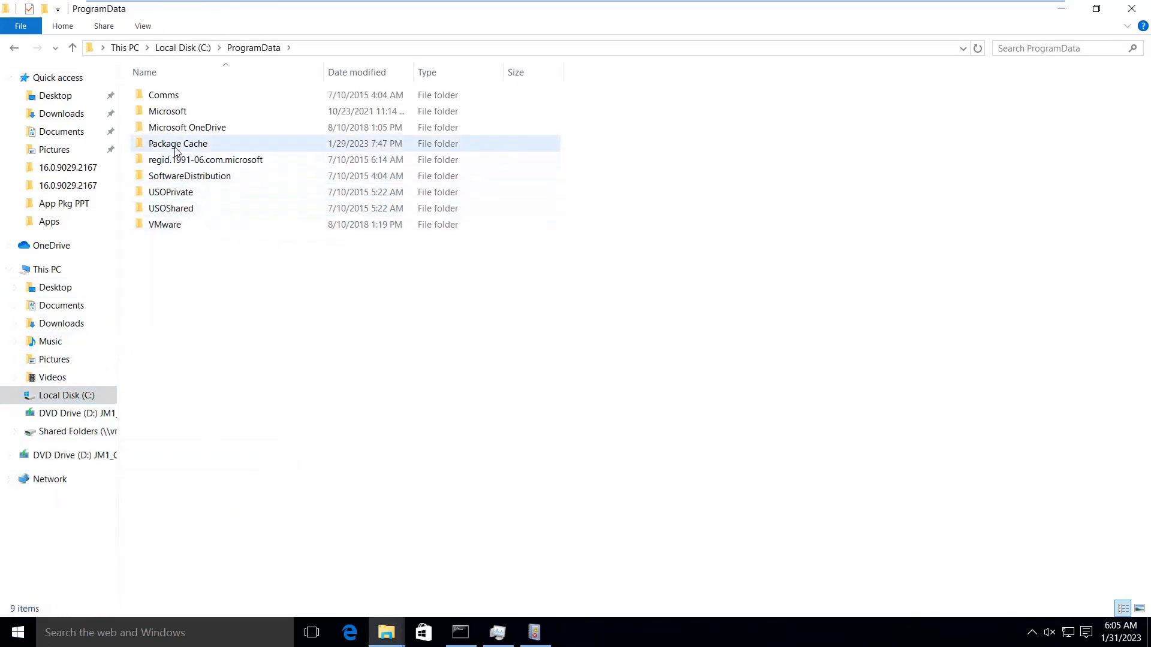
{"action": "left_click", "coordinate": [175, 145]}
{"action": "double_click", "coordinate": [175, 148]}
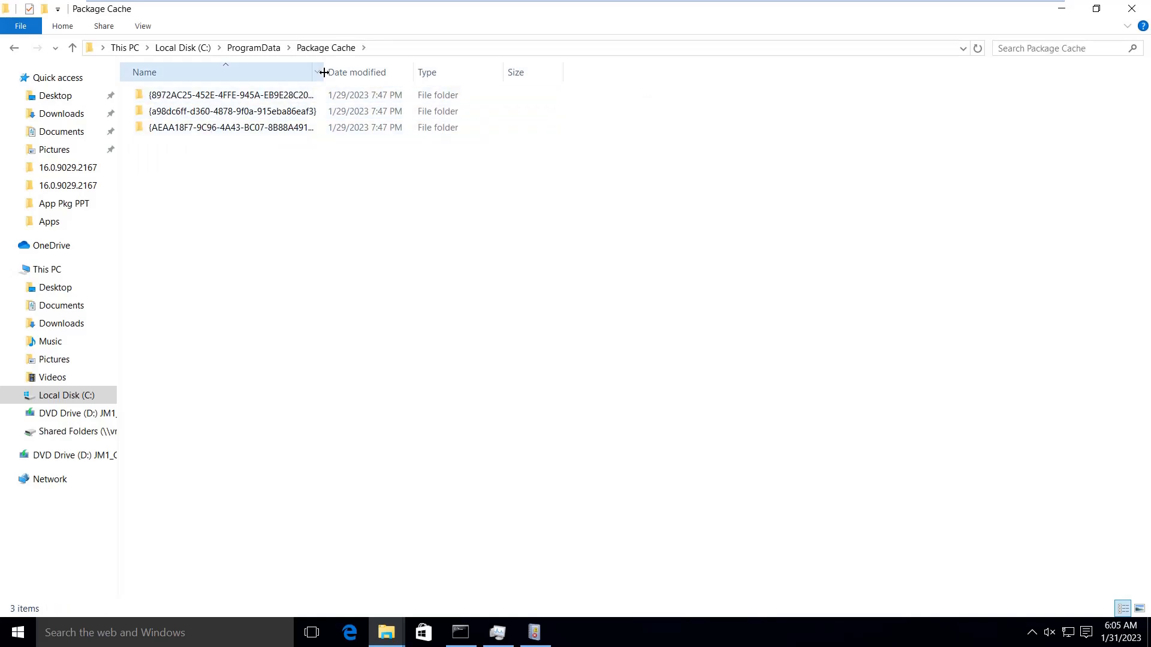
{"action": "left_click_drag", "start_coordinate": [324, 72], "coordinate": [410, 72]}
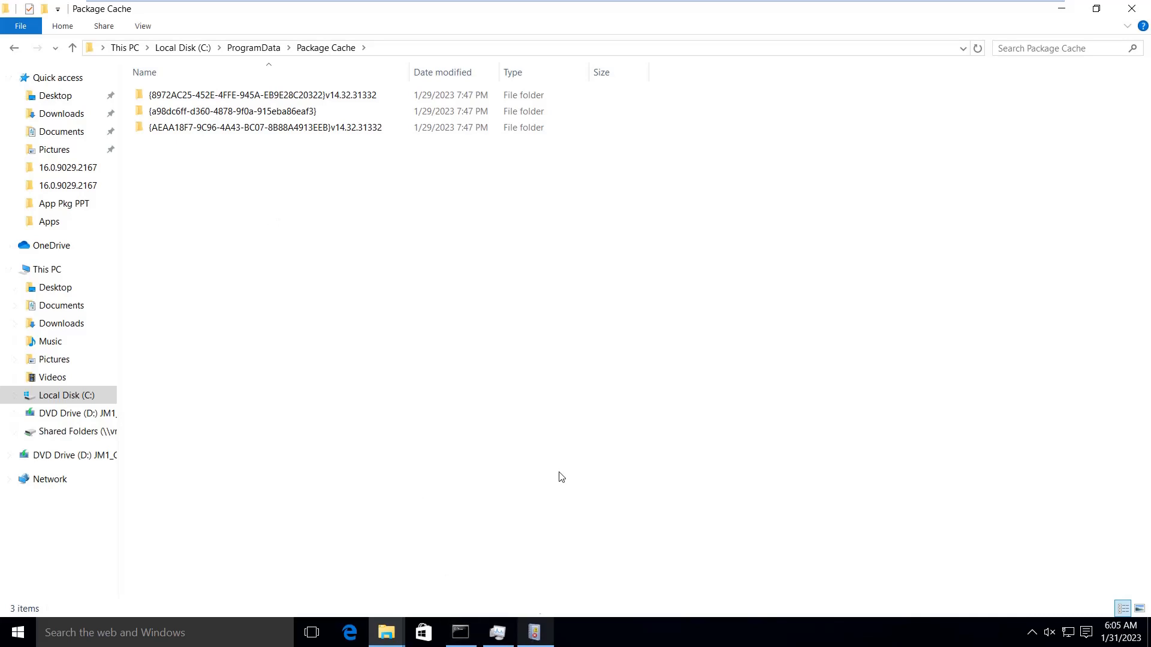
- Minimise the Package Cache window and switch from the full-screen virtual machine to Document1 in Microsoft Word
{"action": "left_click", "coordinate": [1066, 8]}
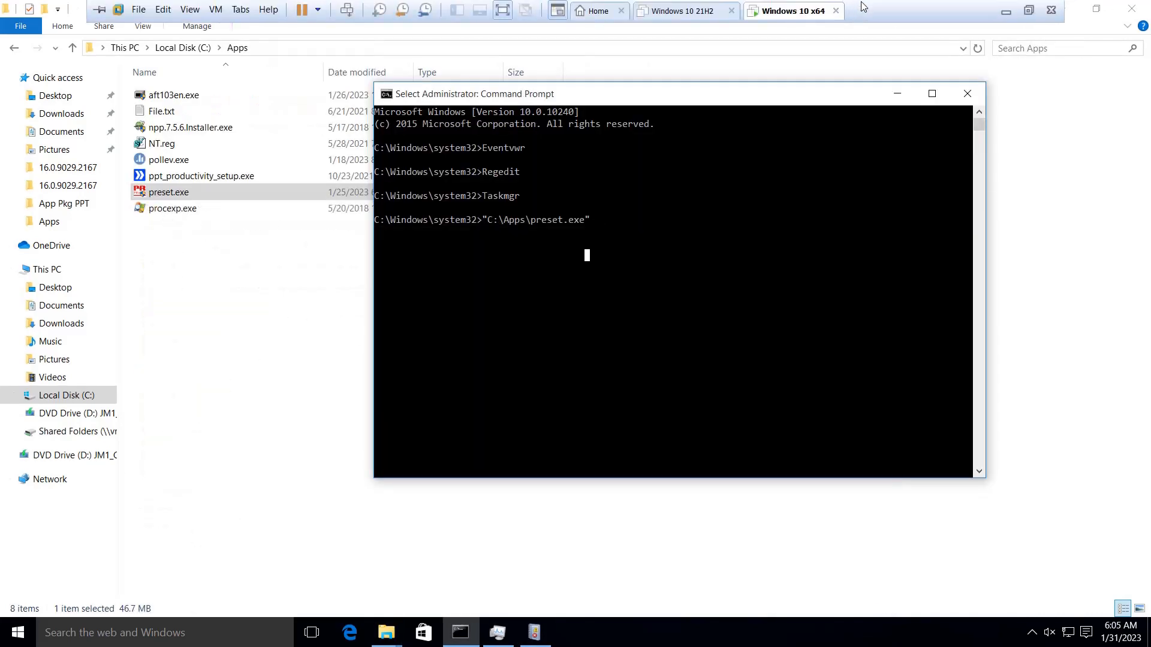
{"action": "left_click", "coordinate": [1026, 11]}
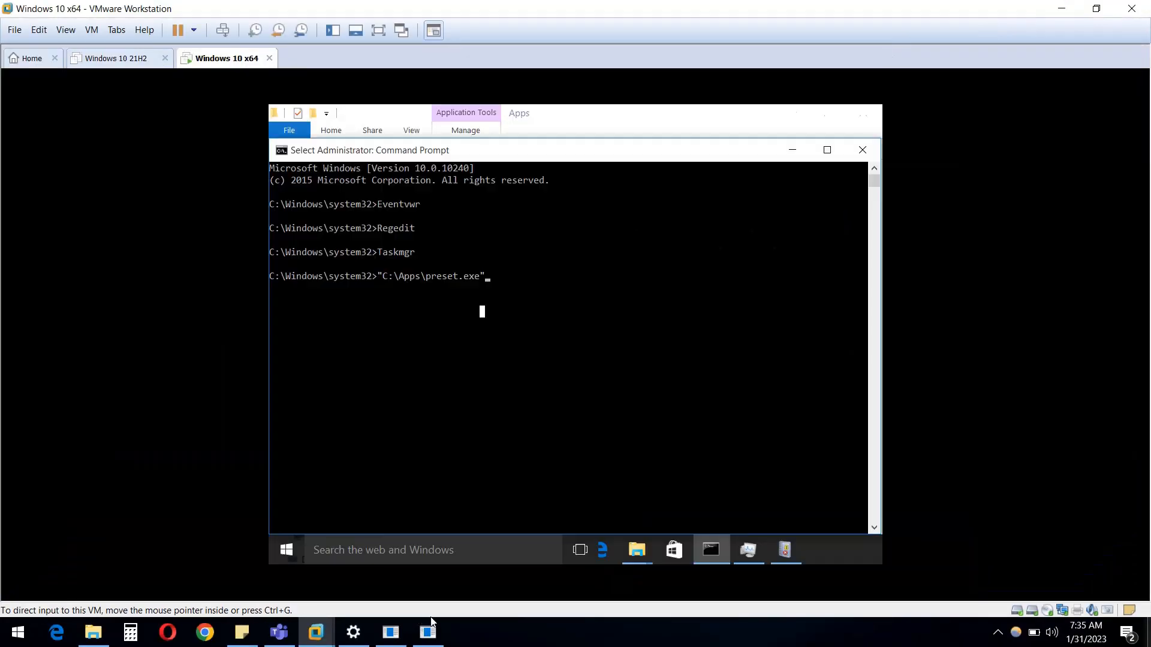
{"action": "left_click", "coordinate": [393, 637]}
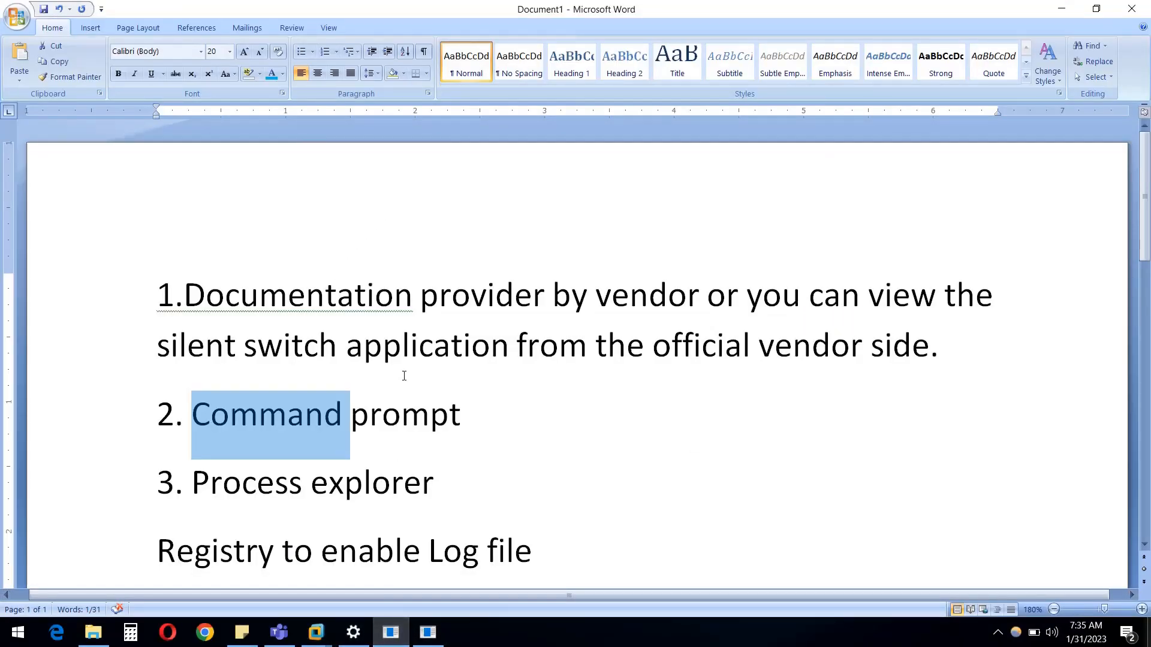
- Add a new line reading "%temp%" directly below "3. Process explorer" in the document
{"action": "scroll", "coordinate": [398, 435], "scroll_direction": "down", "scroll_amount": 1}
{"action": "left_click", "coordinate": [467, 358]}
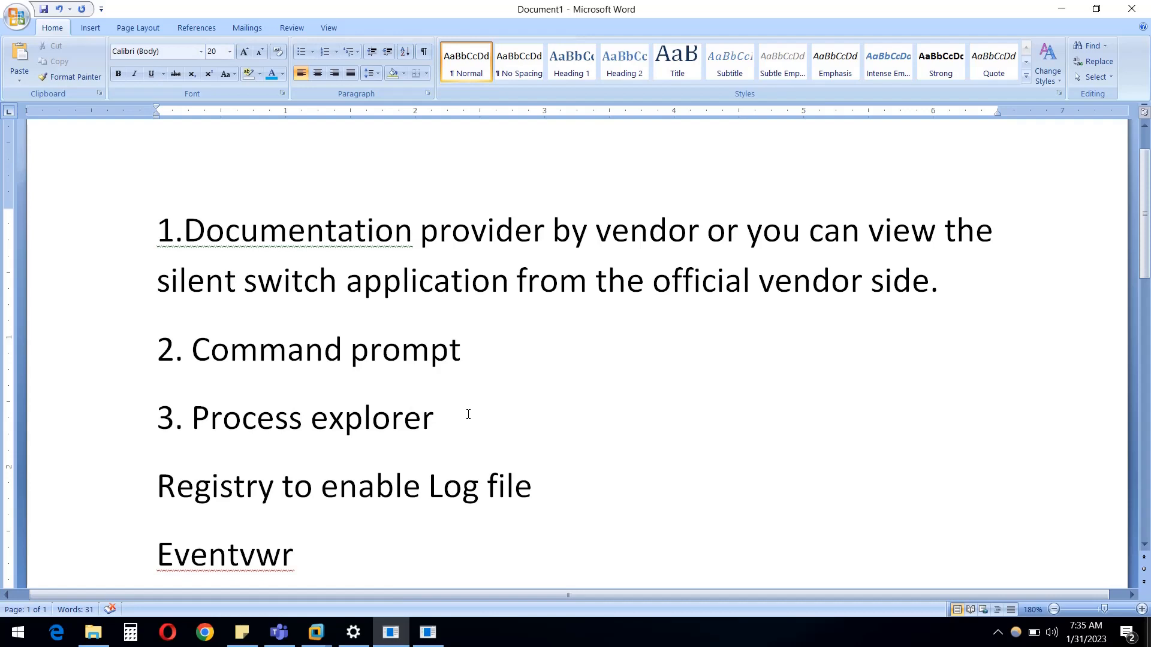
{"action": "scroll", "coordinate": [299, 473], "scroll_direction": "down", "scroll_amount": 1}
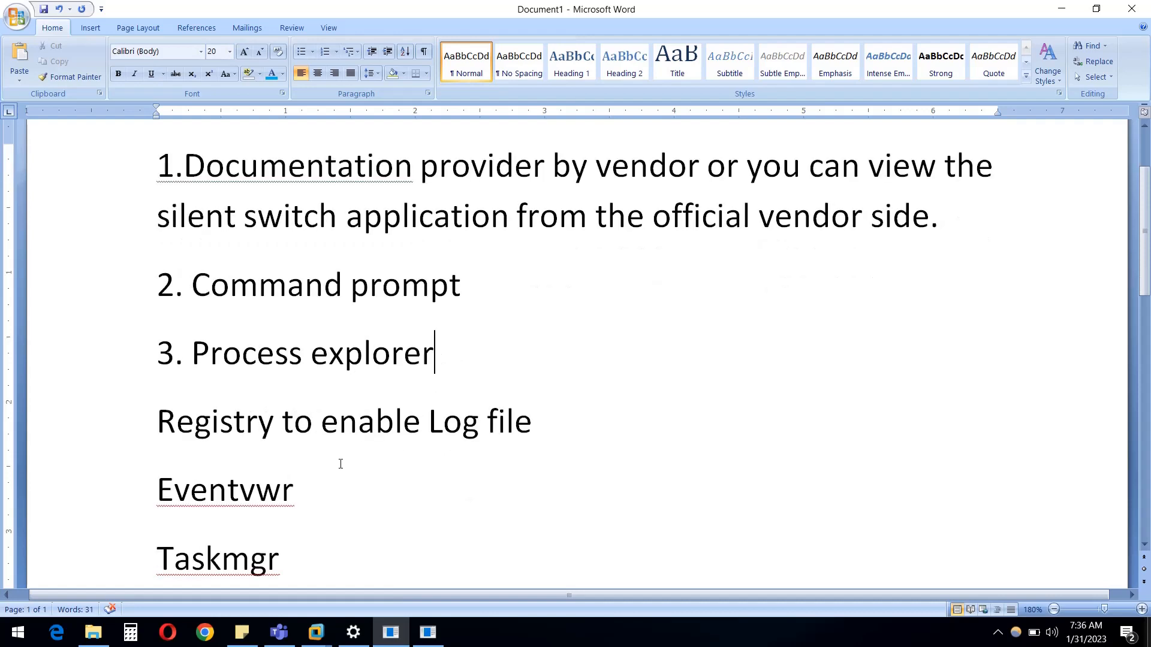
{"action": "key", "text": "Return"}
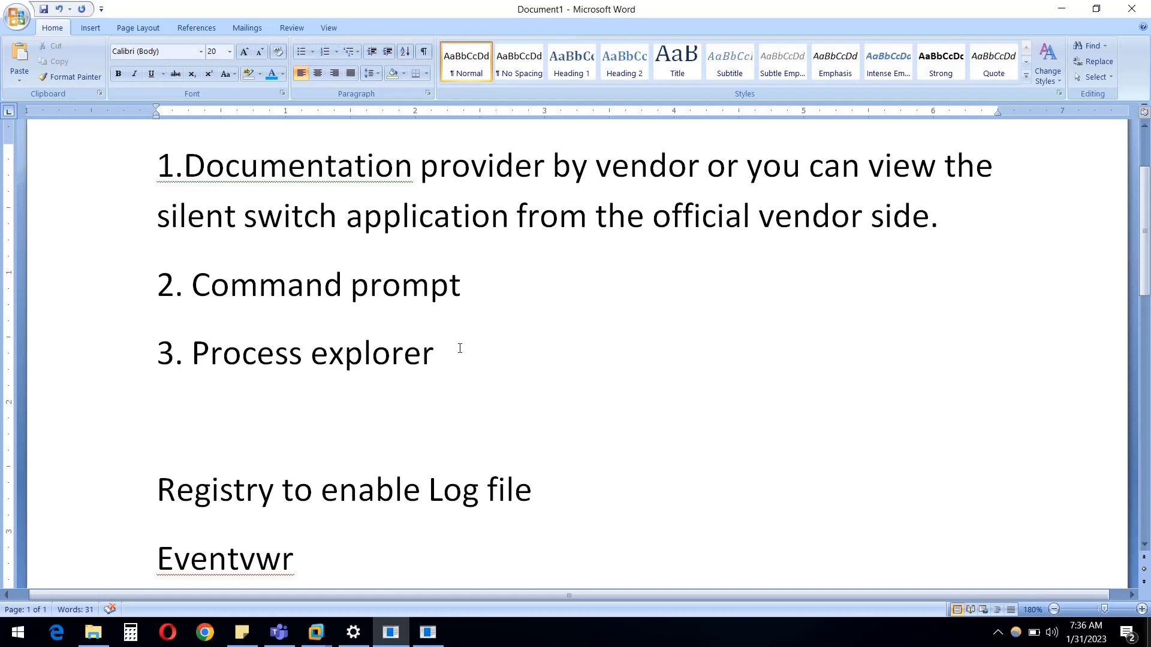
{"action": "type", "text": "%tem"}
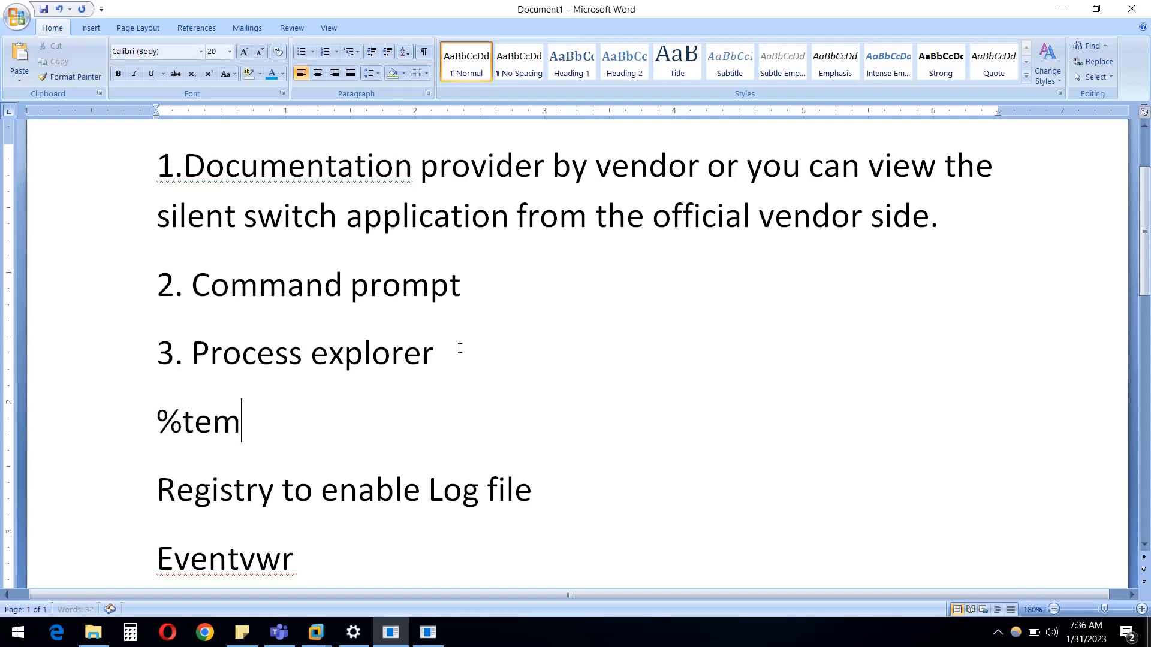
{"action": "type", "text": "p%"}
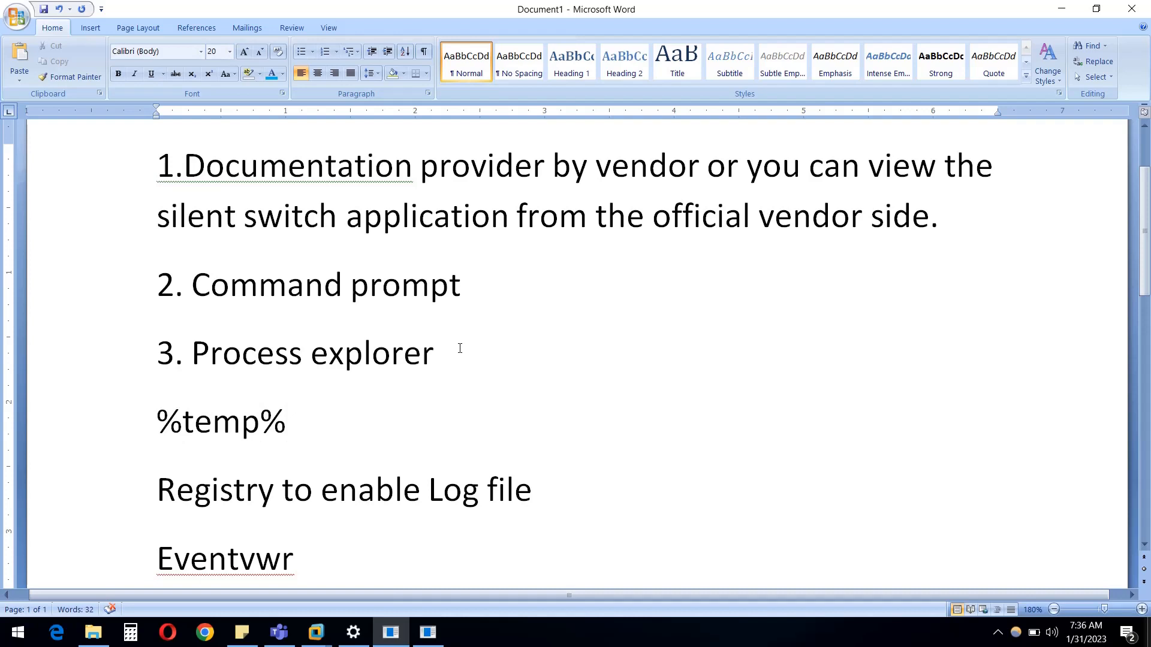
- Add the path "Programdata\Pacakgecache\" on a new line below "%temp%"
{"action": "key", "text": "Return"}
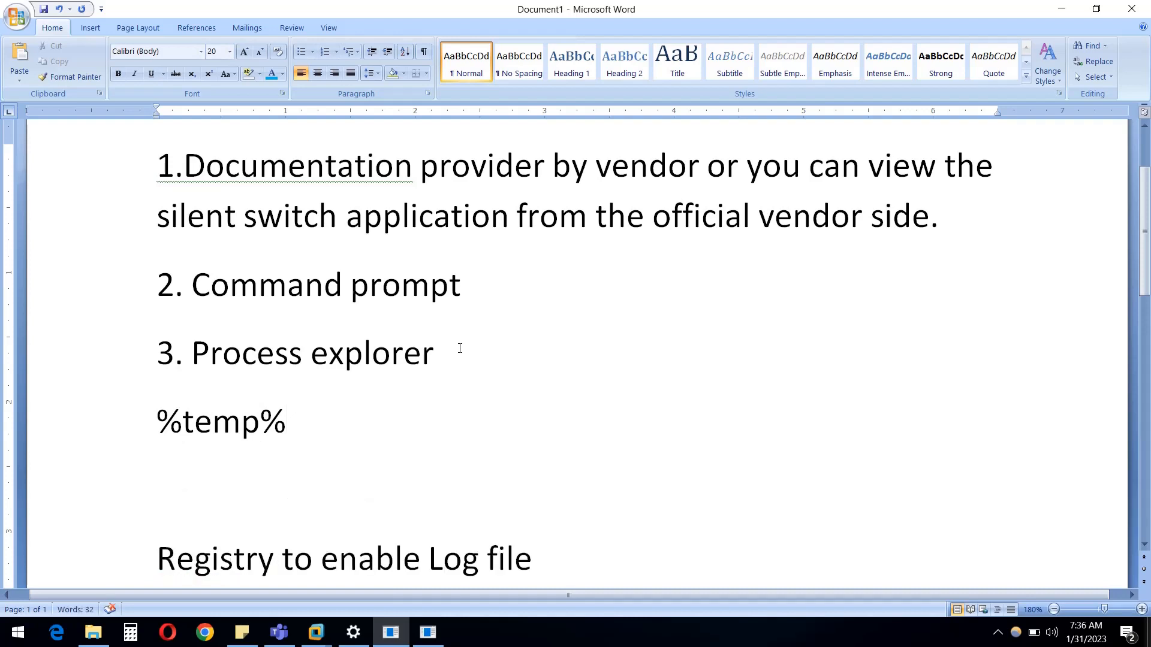
{"action": "type", "text": "Programda"}
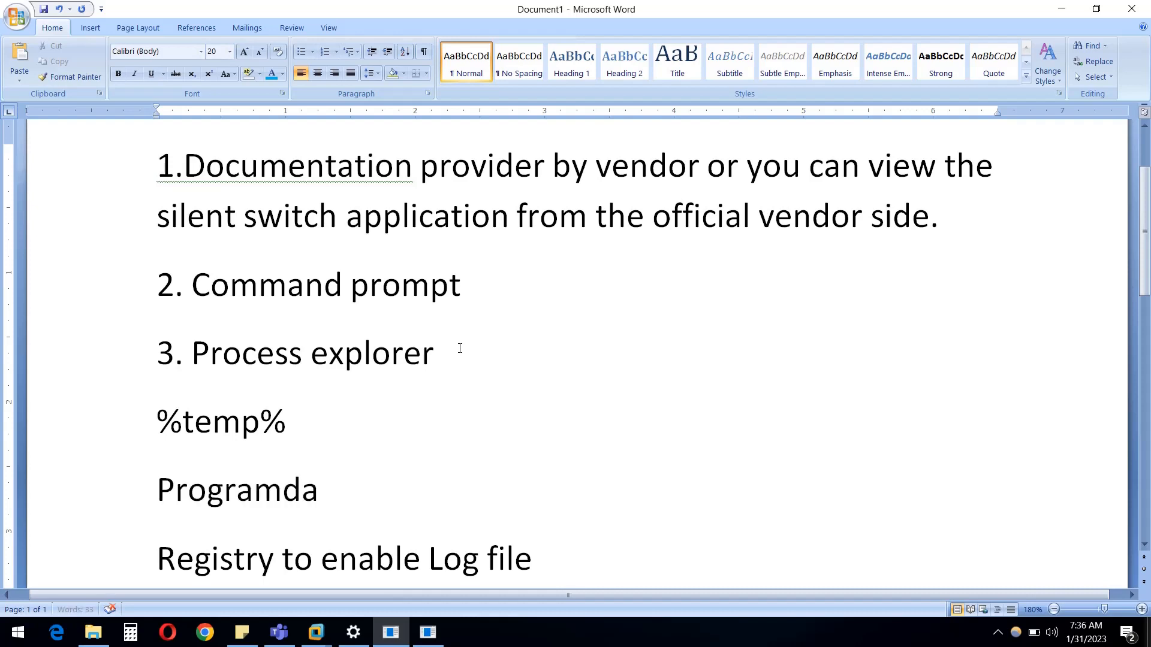
{"action": "type", "text": "ta\\Pacak"}
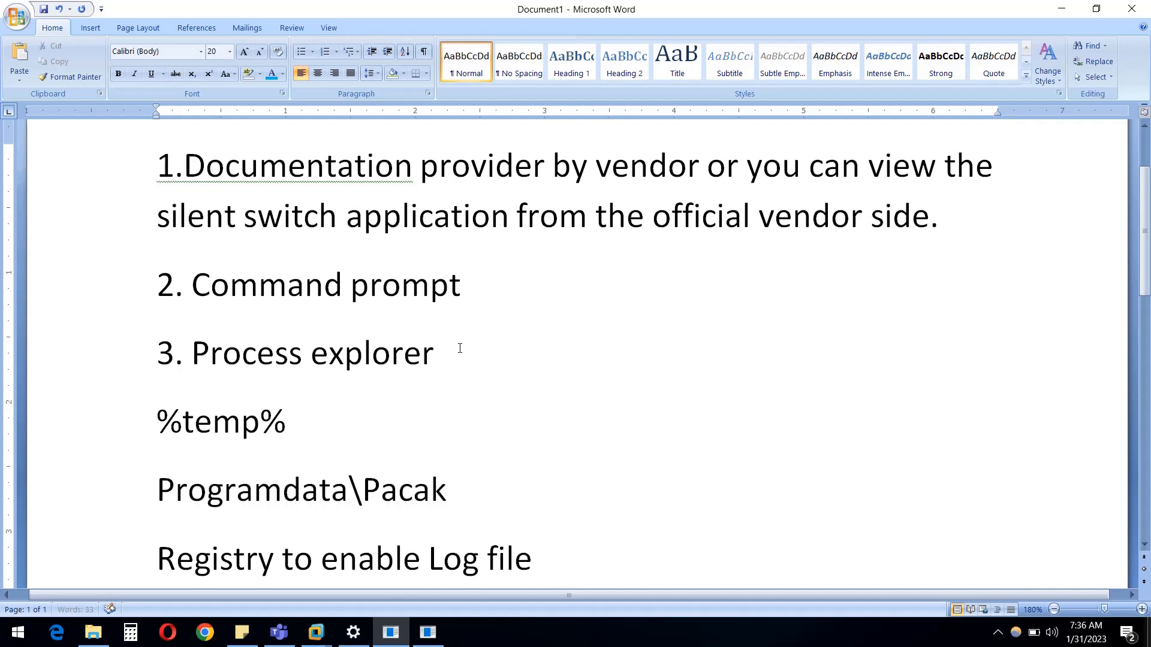
{"action": "type", "text": "gecache"}
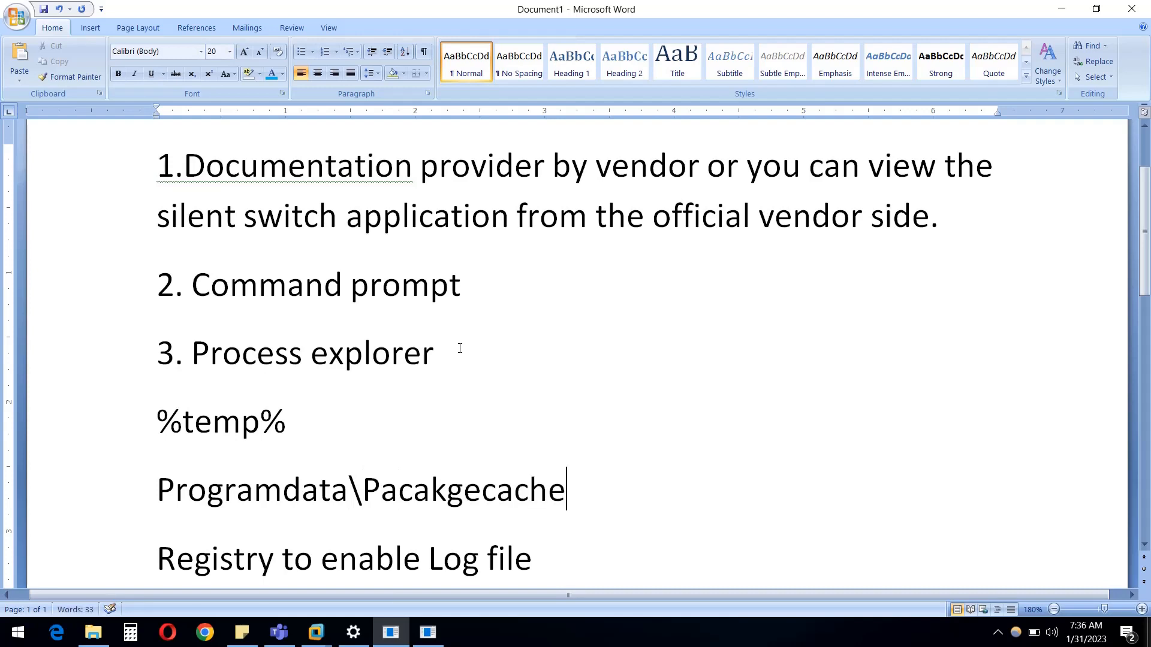
{"action": "type", "text": "\\"}
- Add the path "C:\windows\temp" on a new line below the Programdata path
{"action": "key", "text": "Return"}
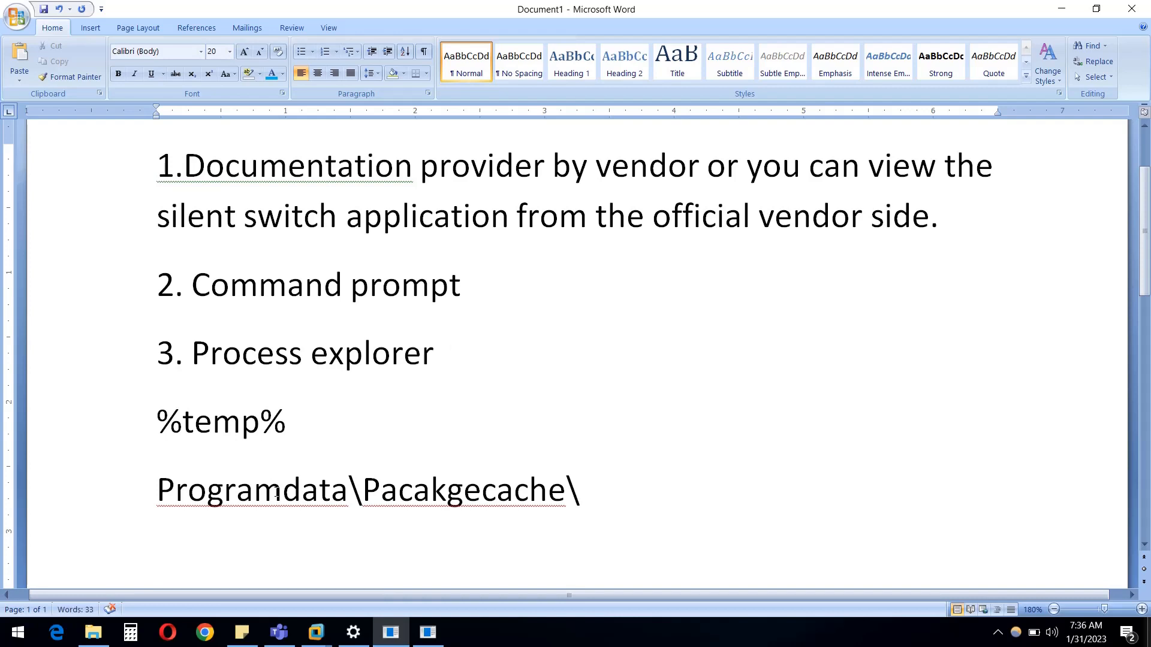
{"action": "scroll", "coordinate": [295, 469], "scroll_direction": "down", "scroll_amount": 1}
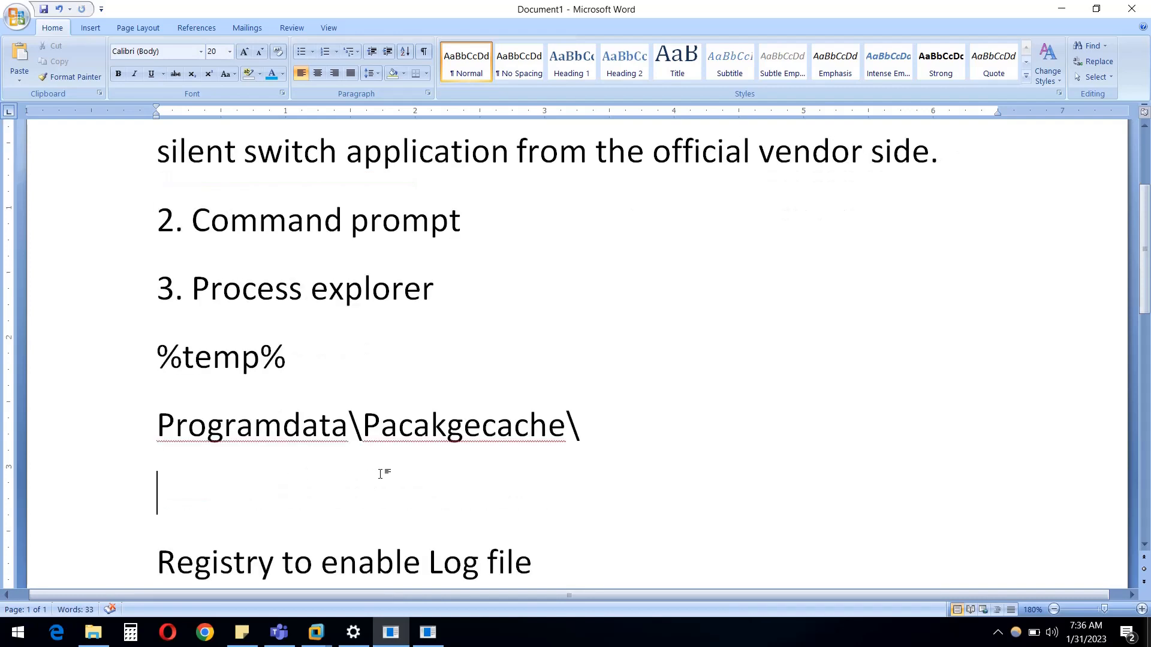
{"action": "type", "text": "Wind"}
{"action": "key", "text": "BackSpace"}
{"action": "key", "text": "BackSpace"}
{"action": "key", "text": "BackSpace"}
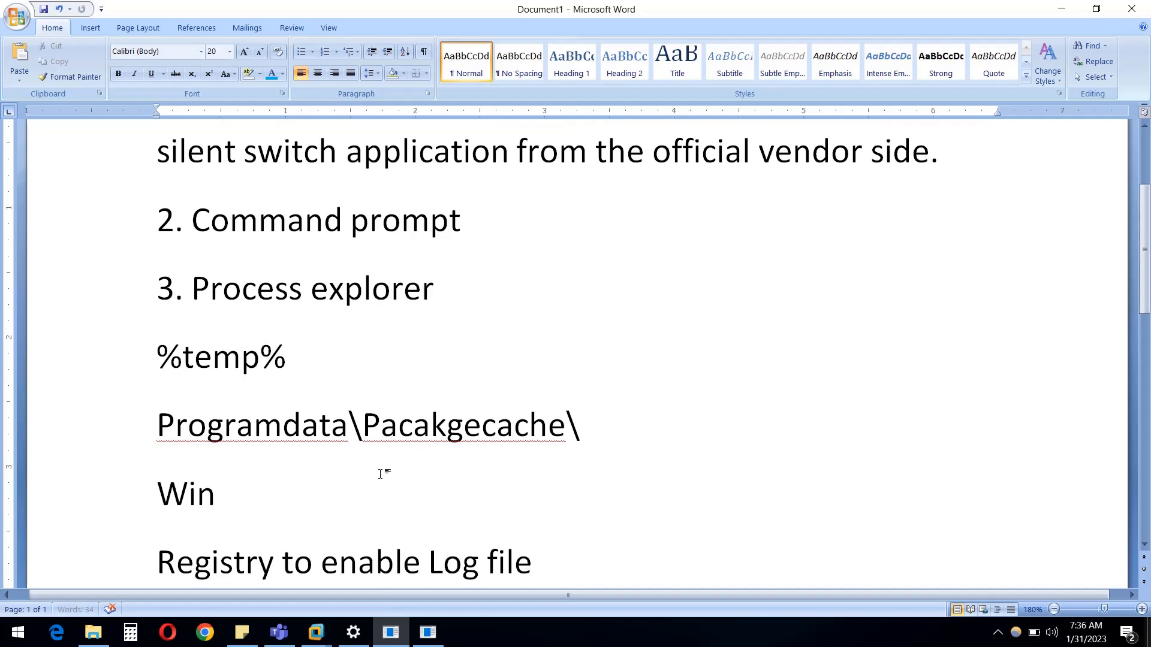
{"action": "key", "text": "BackSpace"}
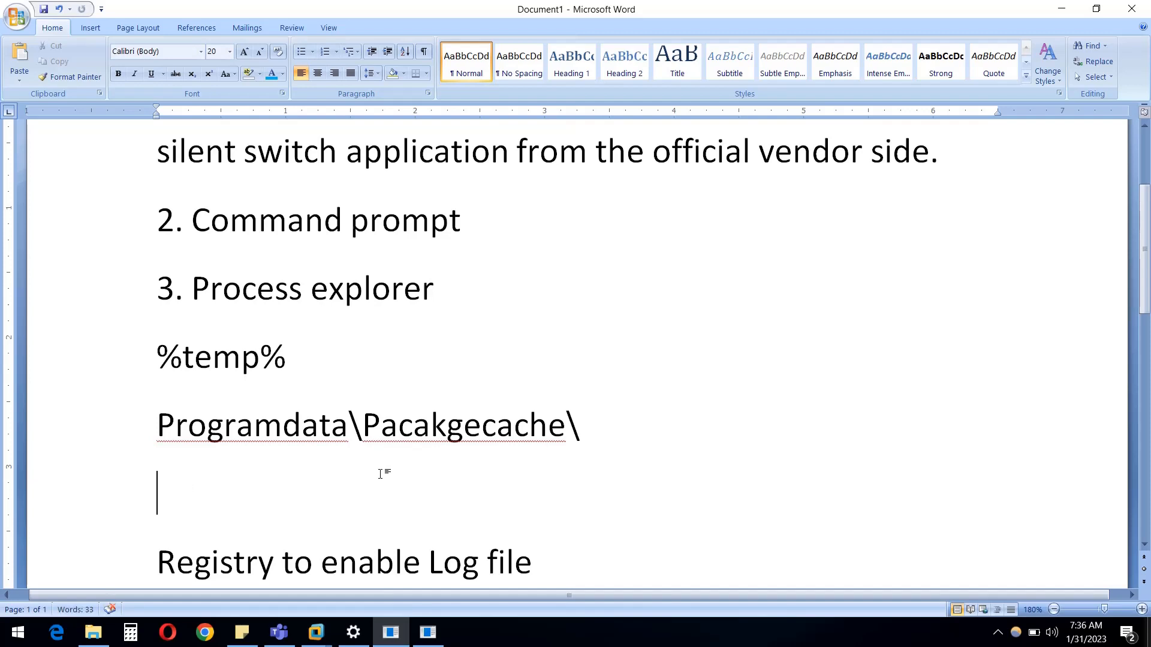
{"action": "type", "text": "C"}
{"action": "key", "text": "BackSpace"}
{"action": "type", "text": "C:\\wind"}
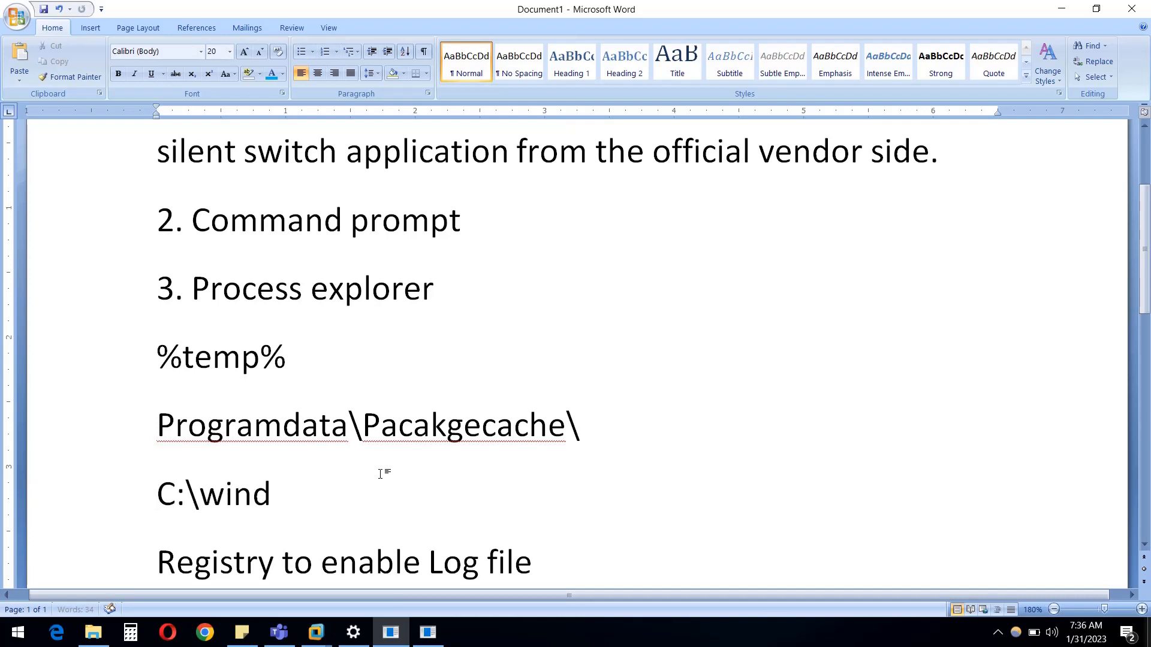
{"action": "type", "text": "ows\\temp"}
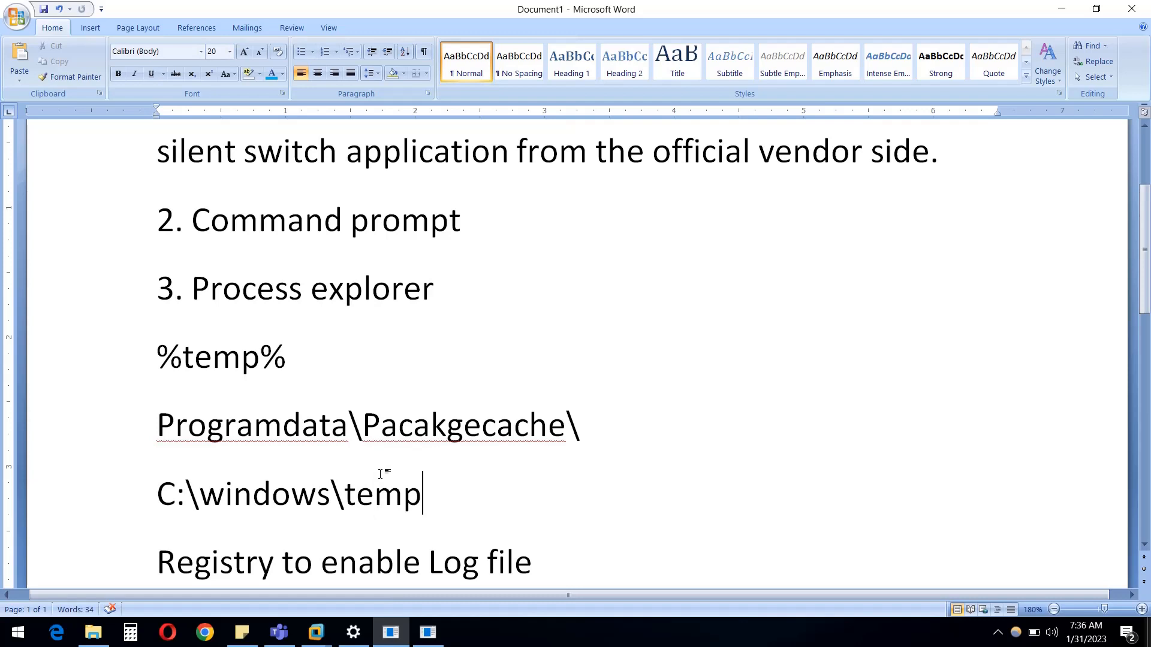
- Add the path "C:\windows\installer" on a new line below "C:\windows\temp"
{"action": "key", "text": "Return"}
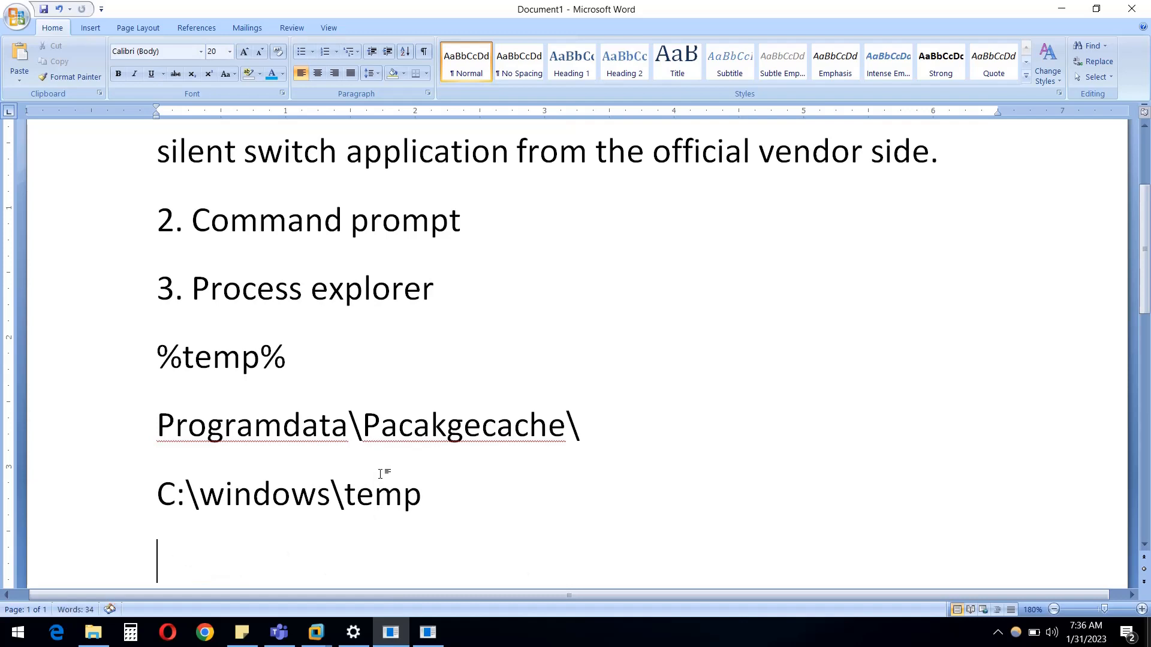
{"action": "type", "text": "C:\\window"}
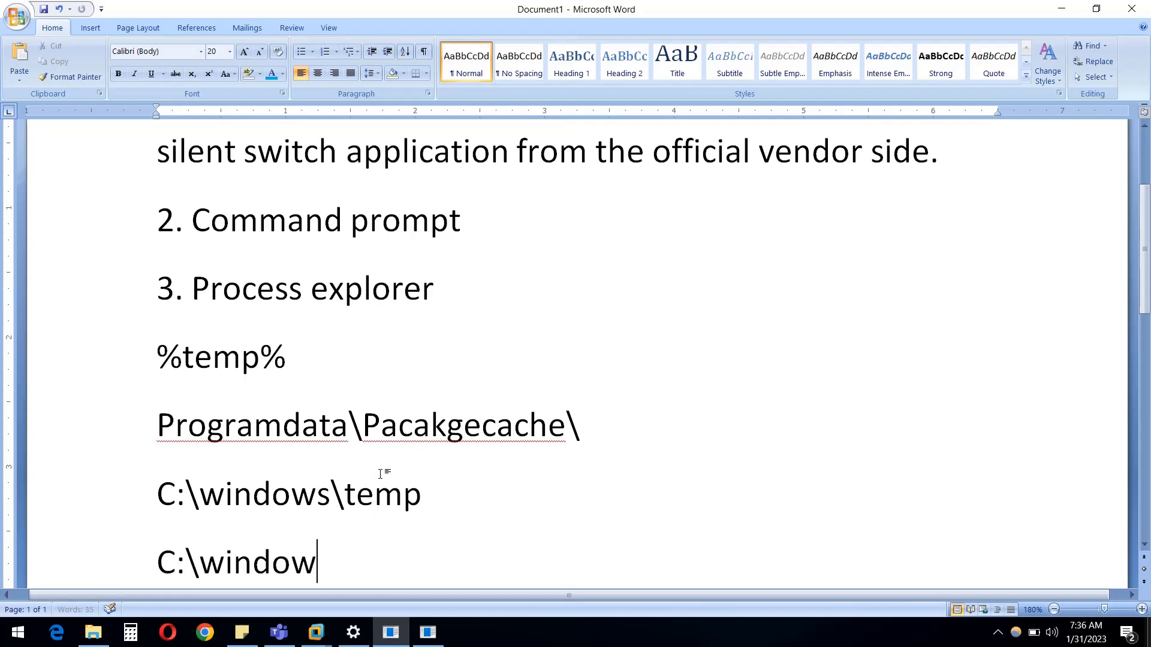
{"action": "type", "text": "s\\insta;l"}
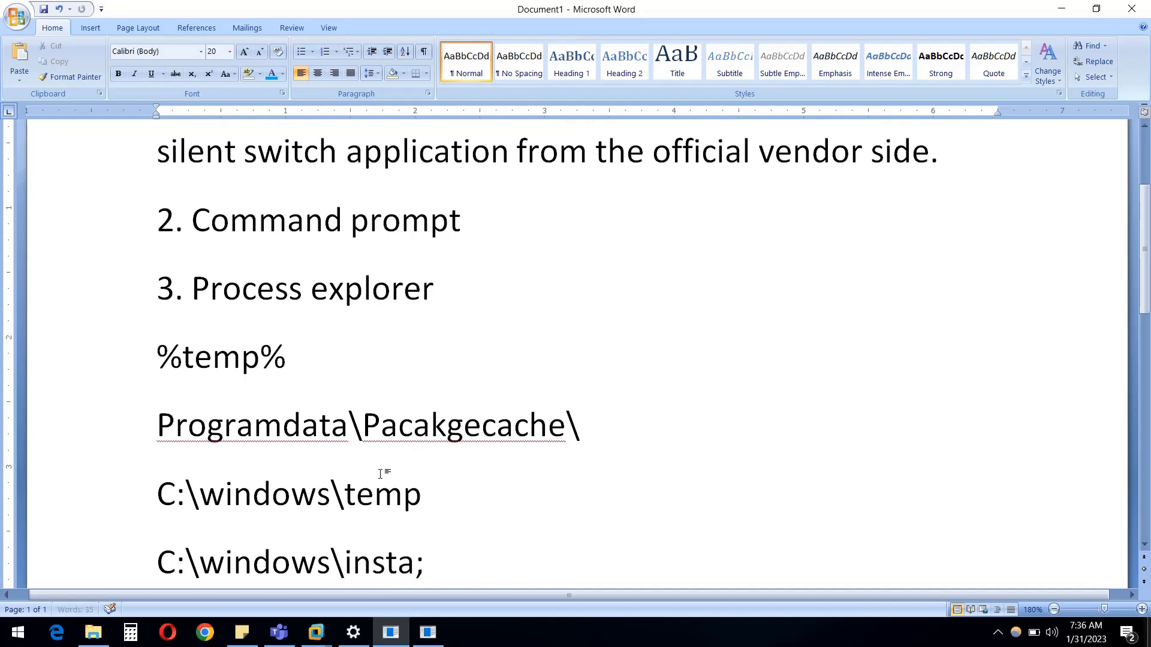
{"action": "key", "text": "BackSpace"}
{"action": "key", "text": "BackSpace"}
{"action": "type", "text": "ller"}
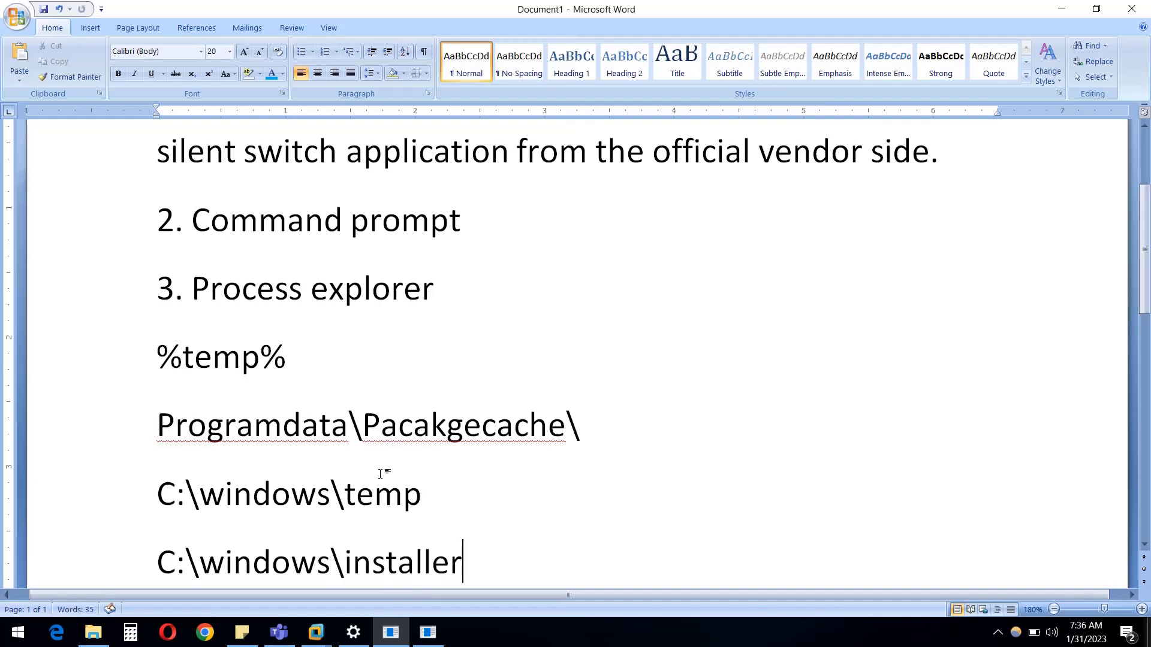
{"action": "type", "text": "."}
{"action": "key", "text": "BackSpace"}
- Open the folder \windows\installer through the Run dialog and select the file afb9b8.msi
{"action": "key", "text": "super+r"}
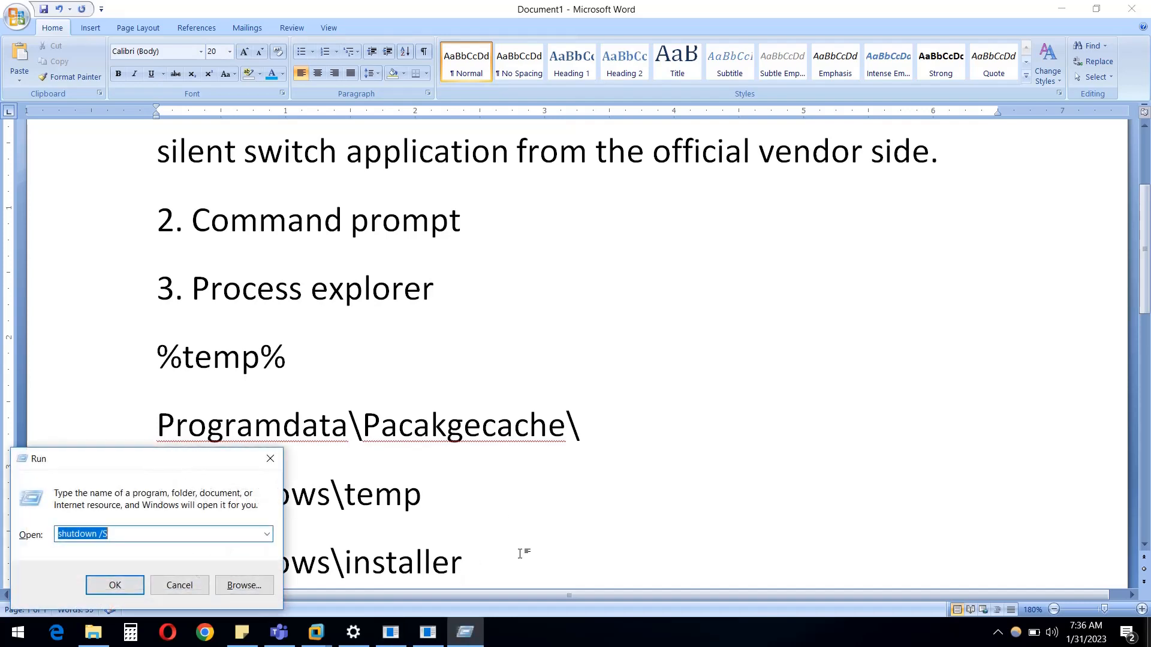
{"action": "type", "text": "\\"}
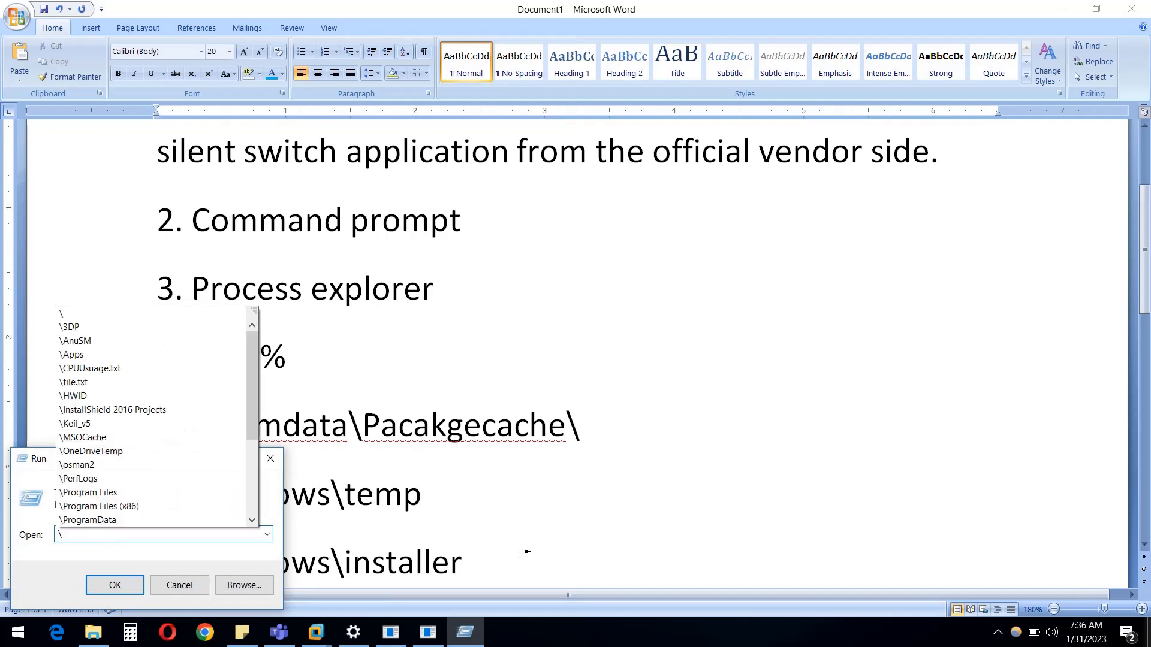
{"action": "type", "text": "windows"}
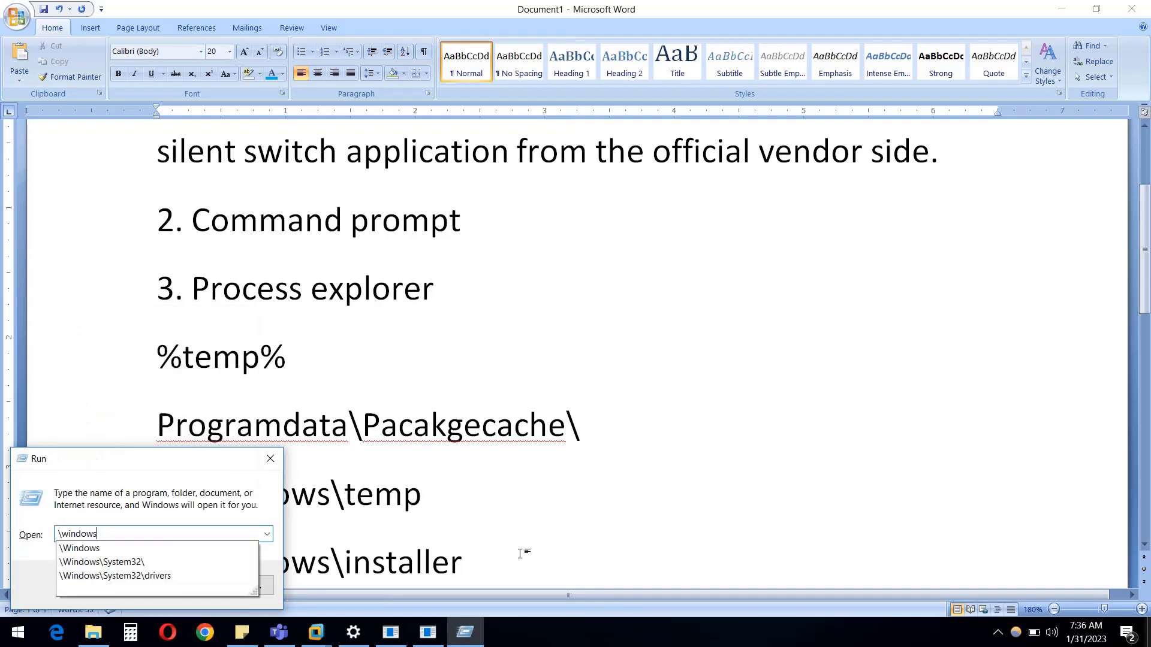
{"action": "type", "text": "\\installer"}
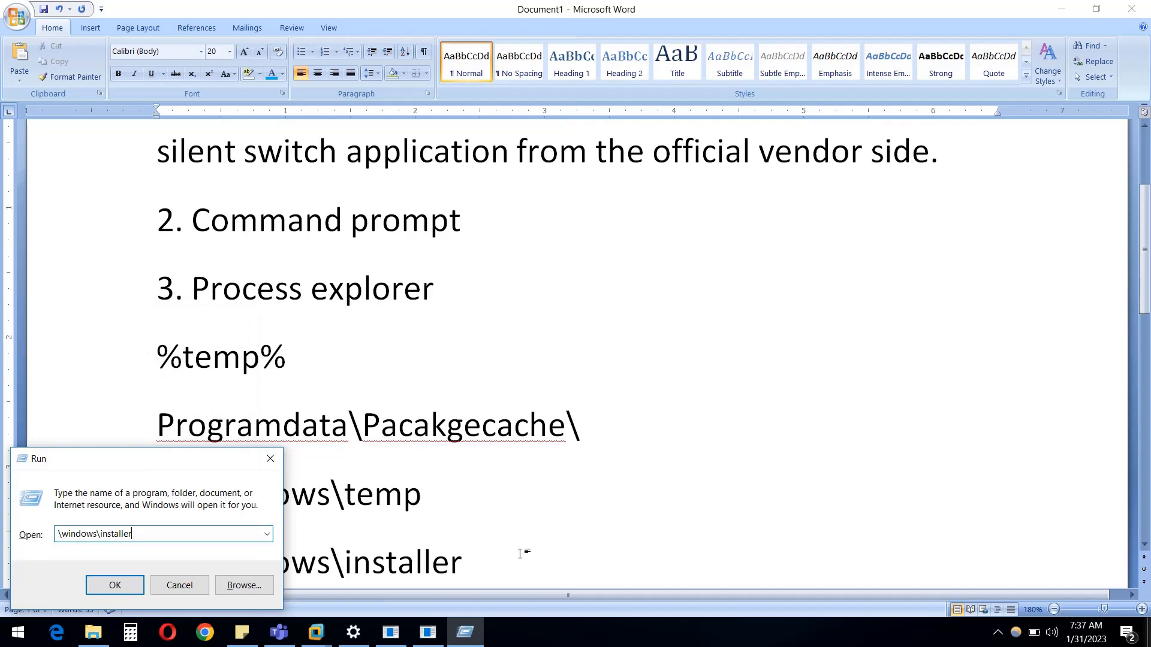
{"action": "key", "text": "Return"}
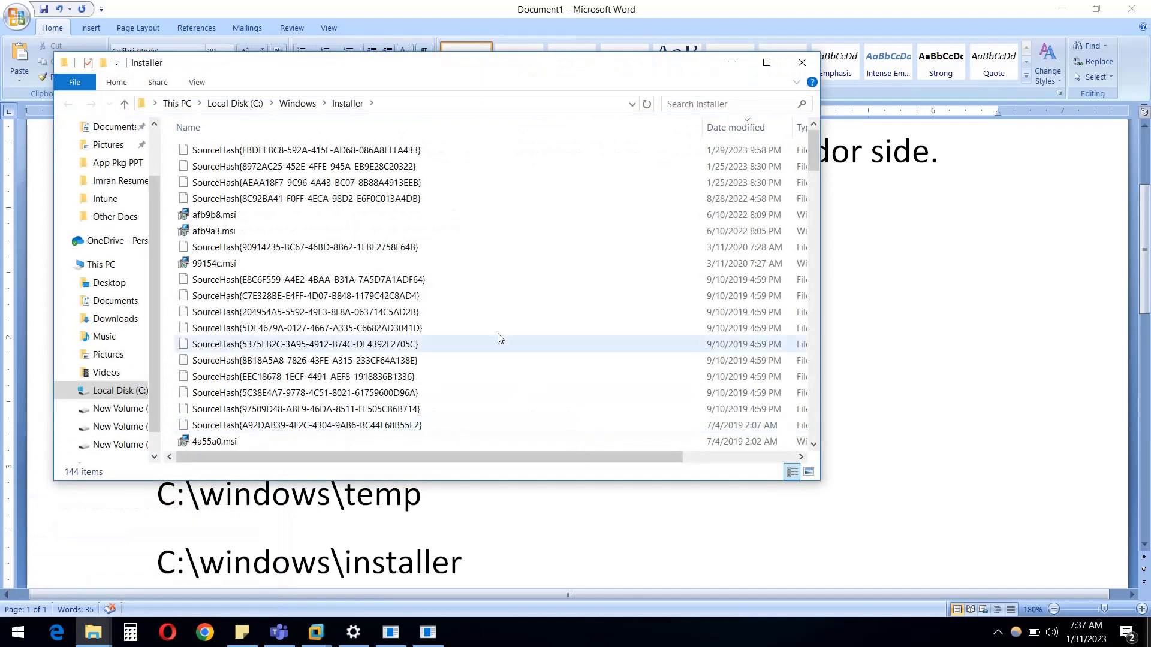
{"action": "left_click", "coordinate": [288, 214]}
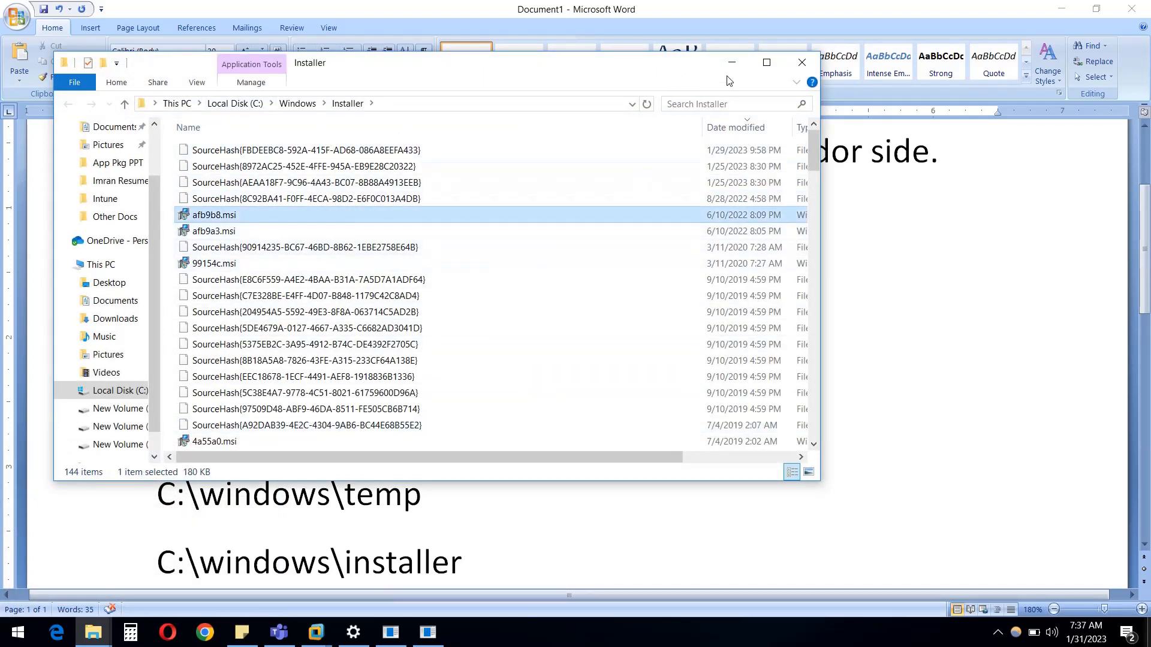
- Go to the root of Local Disk (C:), select the ProgramData folder and minimise the File Explorer window
{"action": "left_click", "coordinate": [243, 104]}
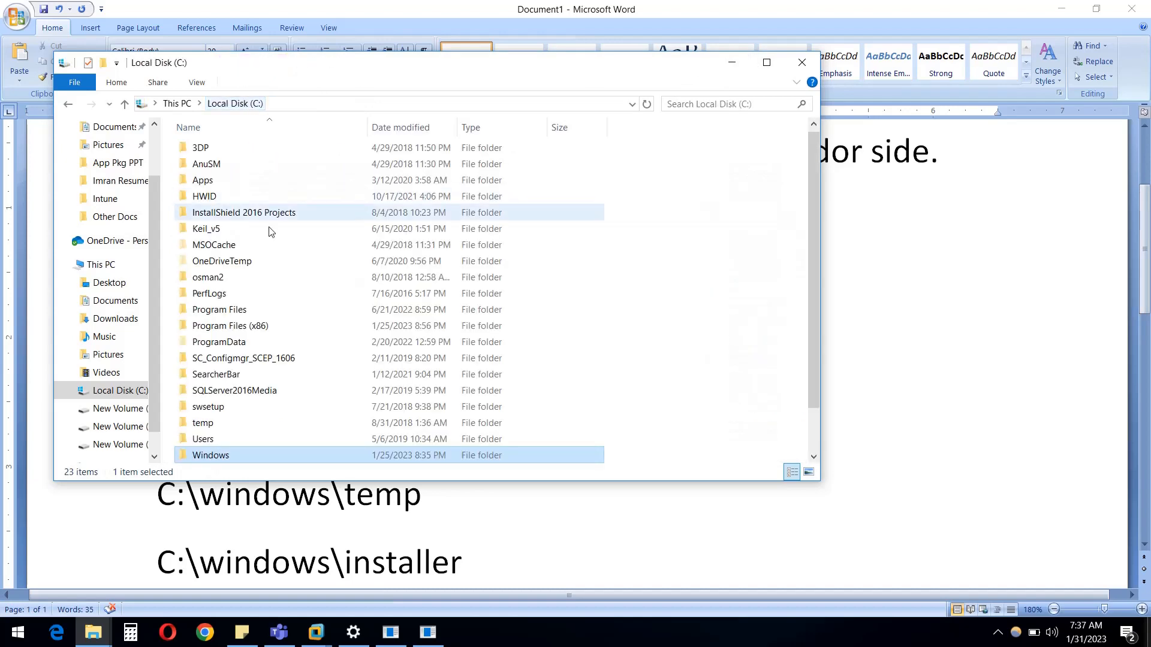
{"action": "left_click", "coordinate": [235, 347]}
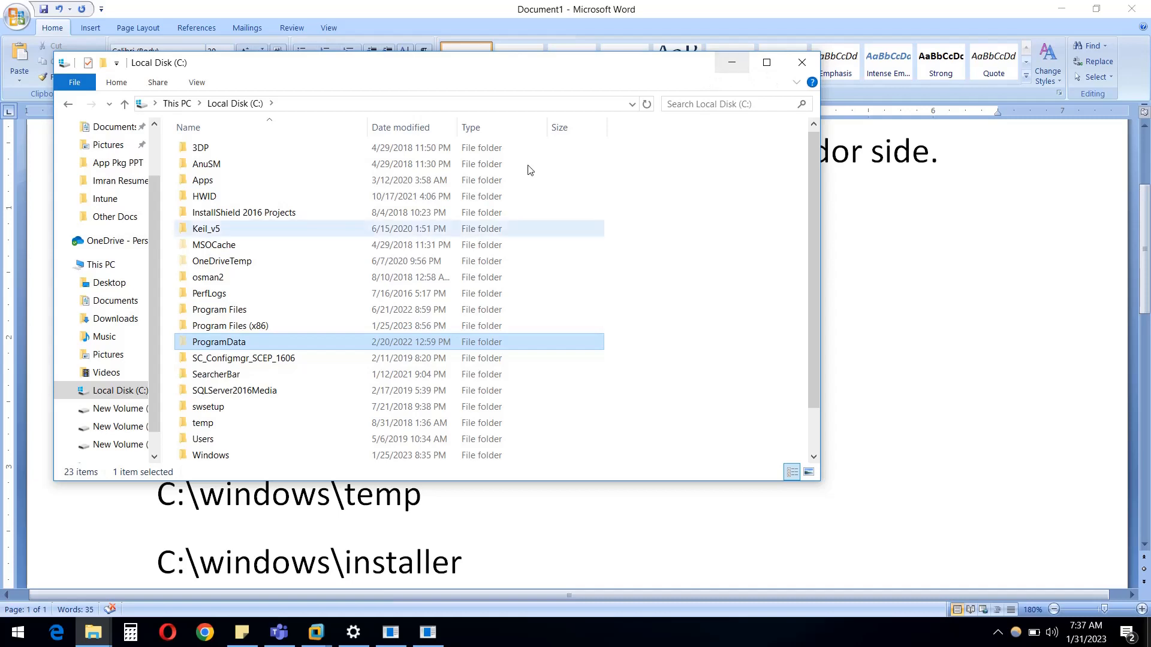
{"action": "left_click", "coordinate": [731, 62]}
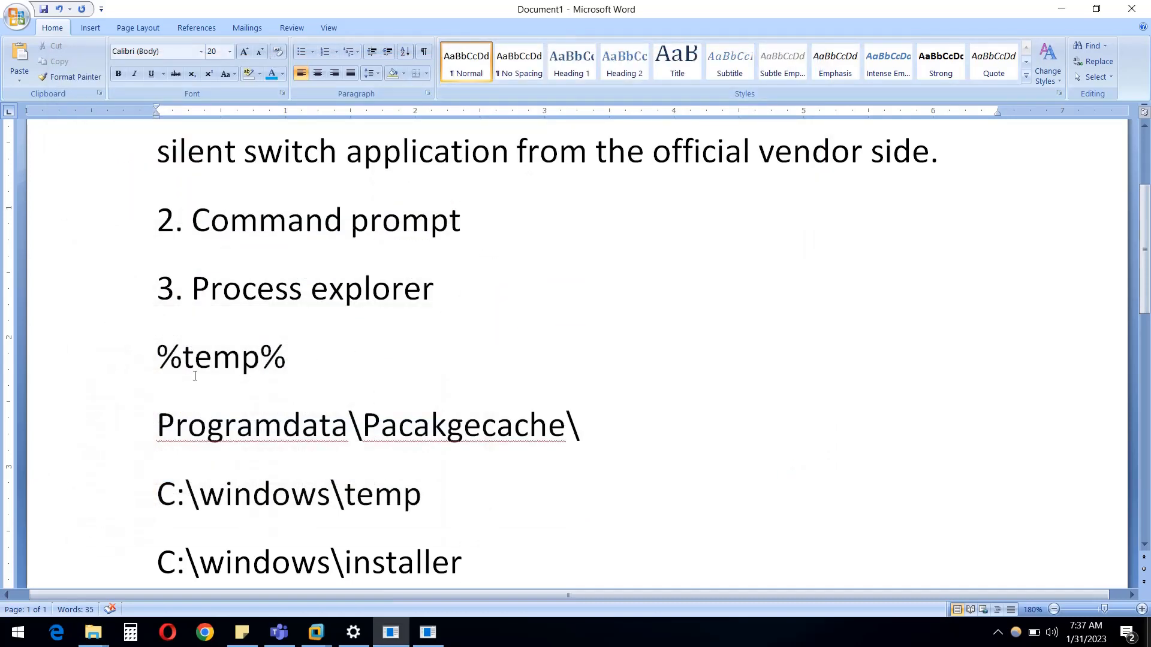
- Format the four path lines from "%temp%" to "C:\windows\installer" as a numbered list with Roman numerals (I., II., III.)
{"action": "scroll", "coordinate": [252, 407], "scroll_direction": "down", "scroll_amount": 1}
{"action": "left_click_drag", "start_coordinate": [458, 508], "coordinate": [157, 293]}
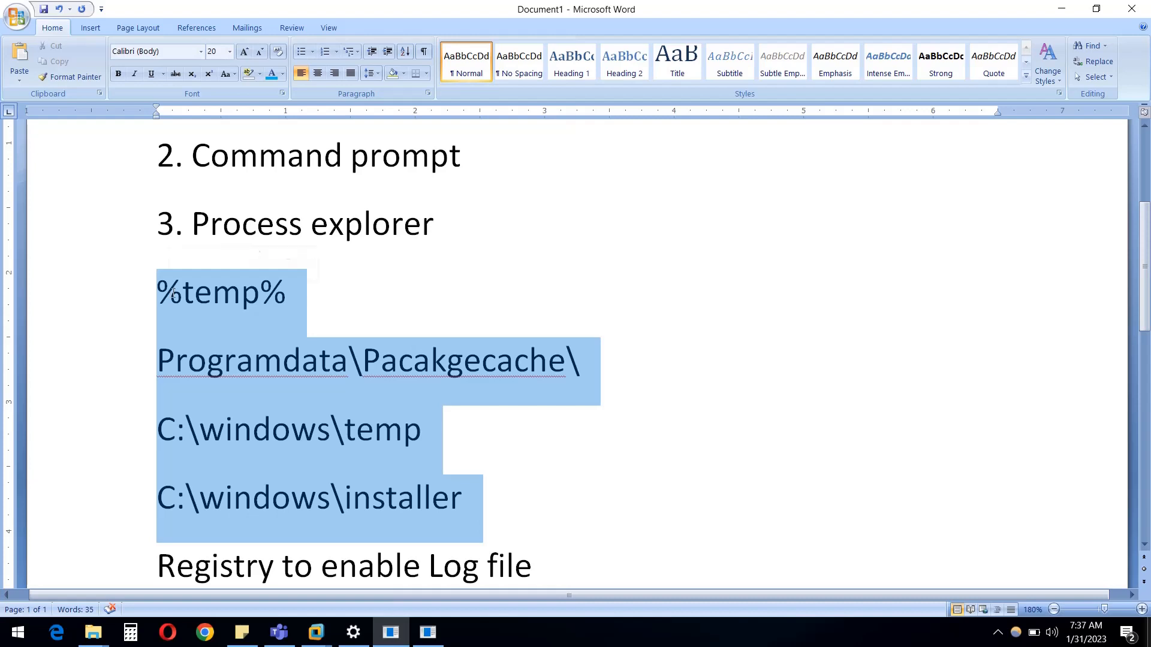
{"action": "left_click", "coordinate": [337, 52]}
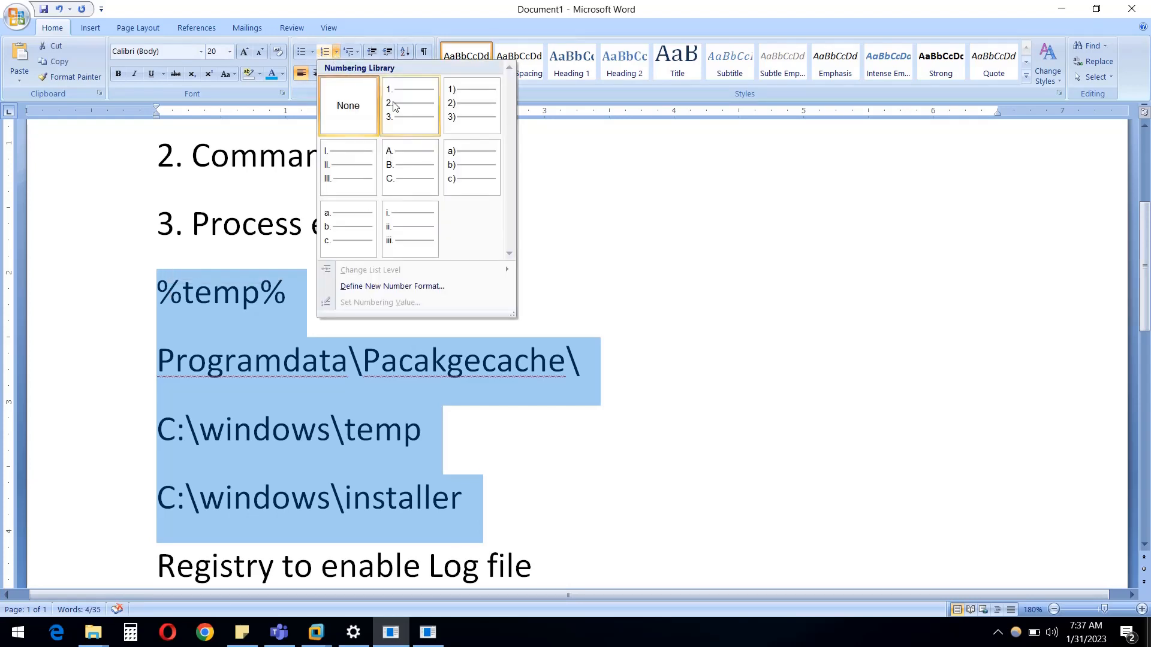
{"action": "left_click", "coordinate": [361, 153]}
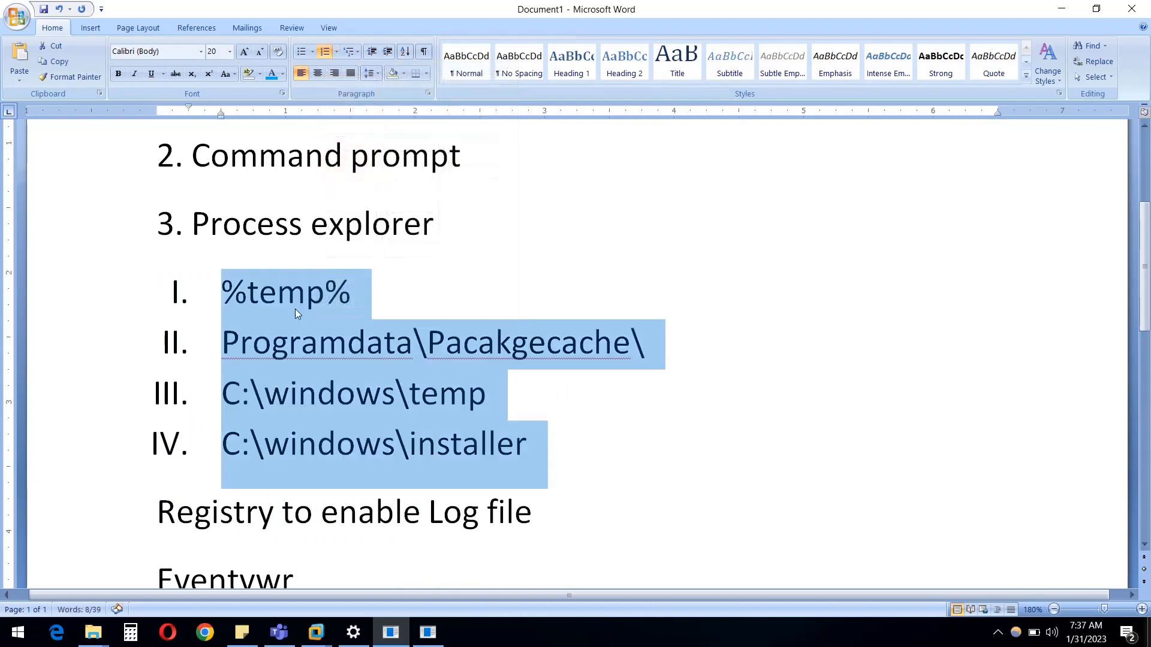
- Insert a new line below "3. Process explorer" reading "Extracted folder where Exe will extract .msi file"
{"action": "left_click", "coordinate": [435, 228]}
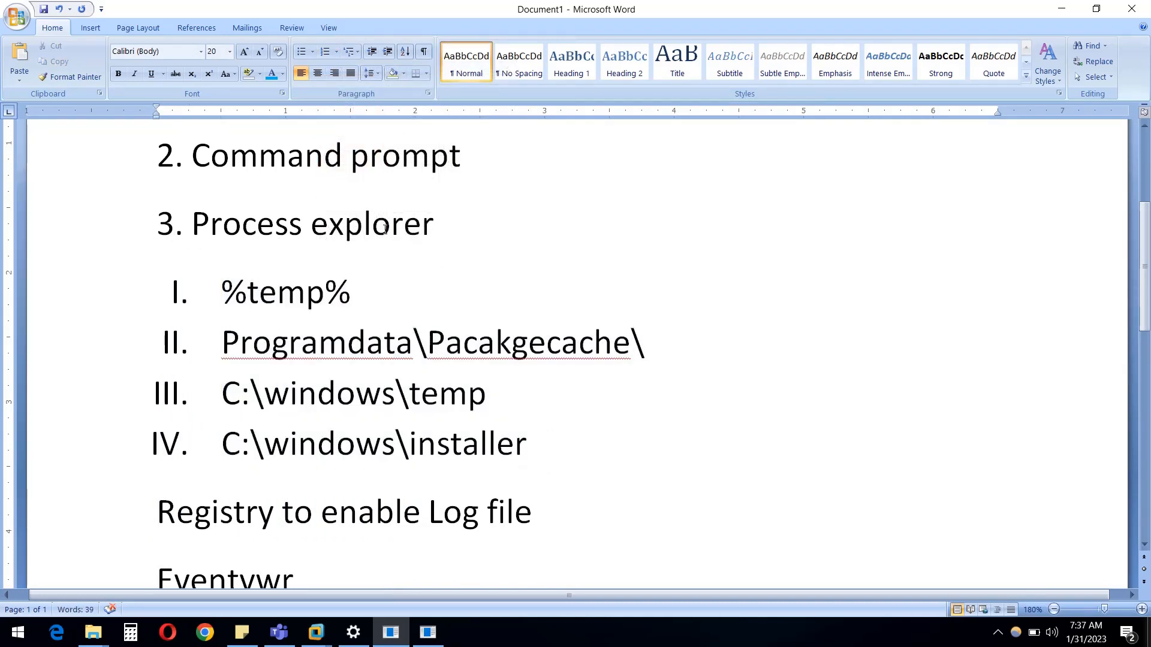
{"action": "key", "text": "Return"}
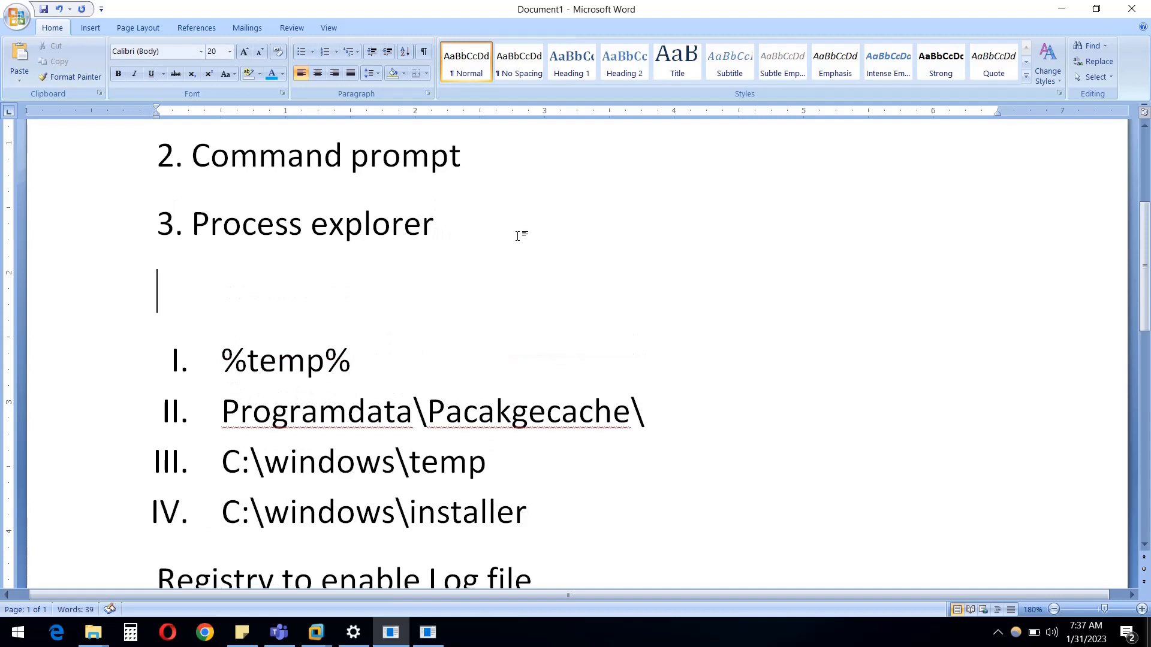
{"action": "type", "text": "Extractoe"}
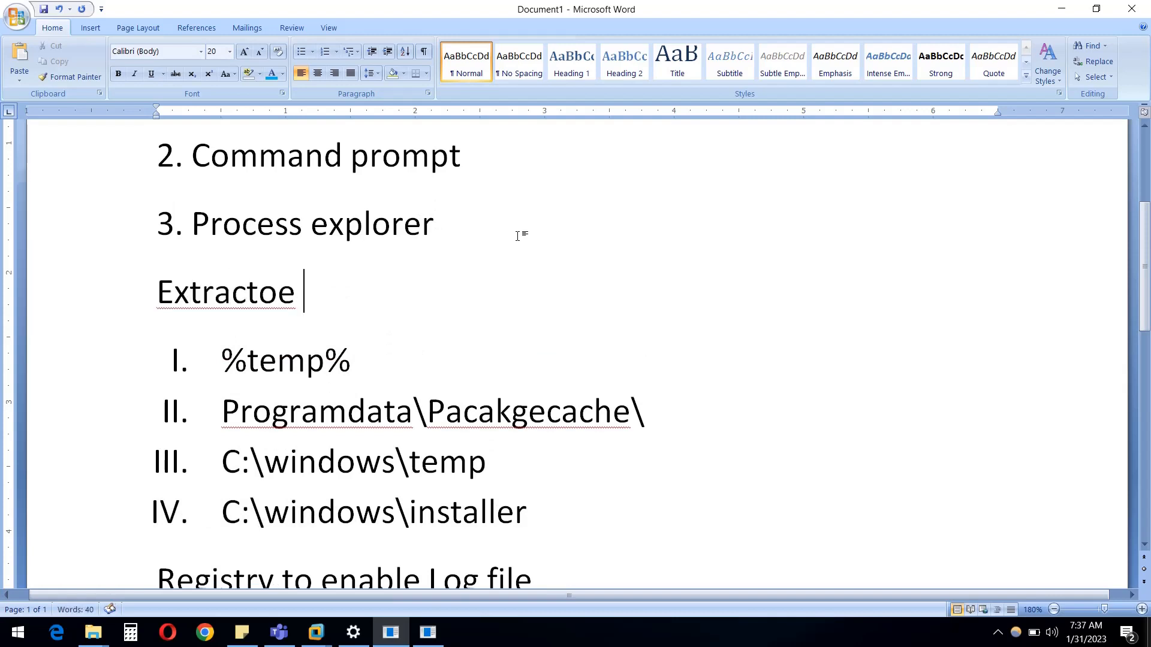
{"action": "key", "text": "BackSpace"}
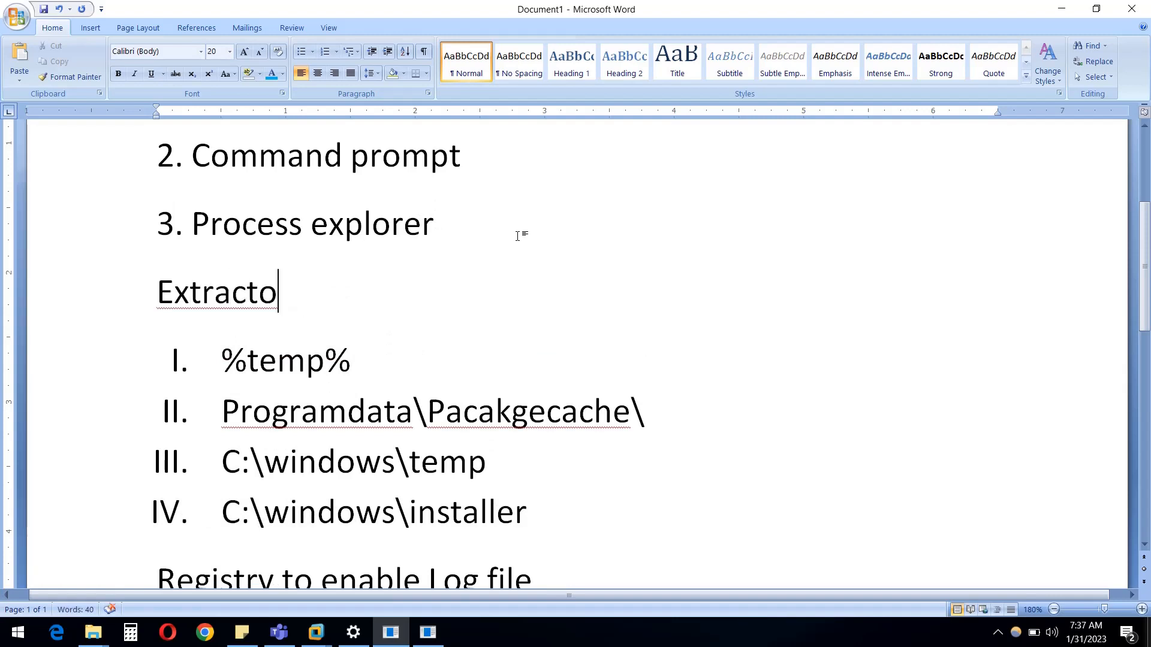
{"action": "key", "text": "BackSpace"}
{"action": "type", "text": "ed f"}
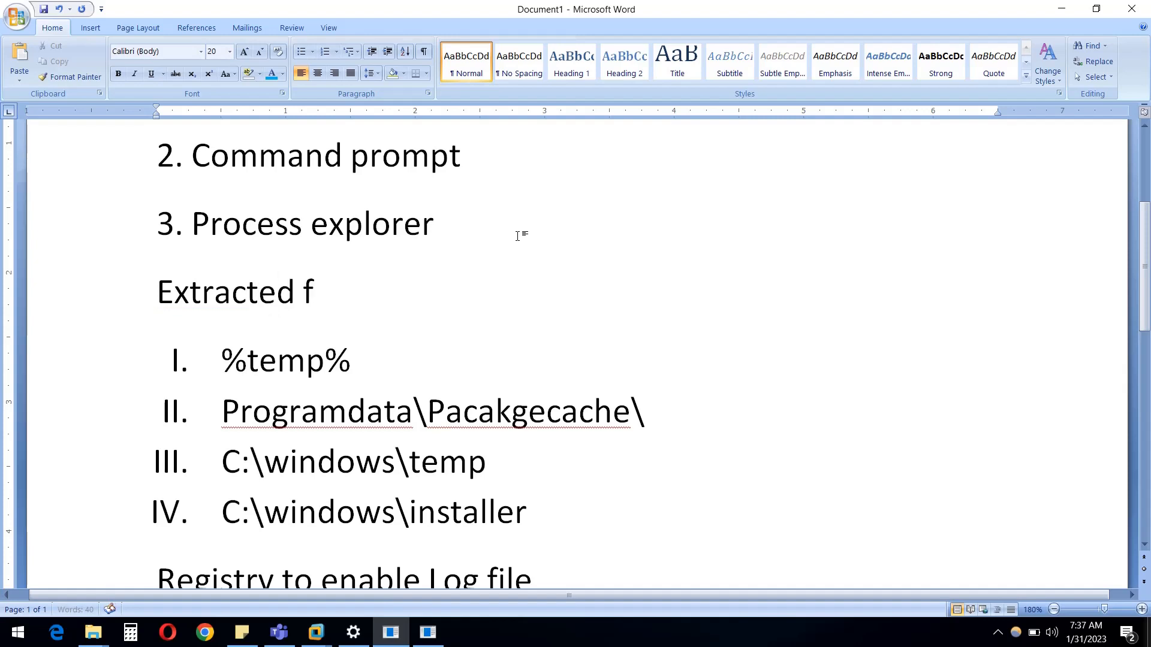
{"action": "type", "text": "older where "}
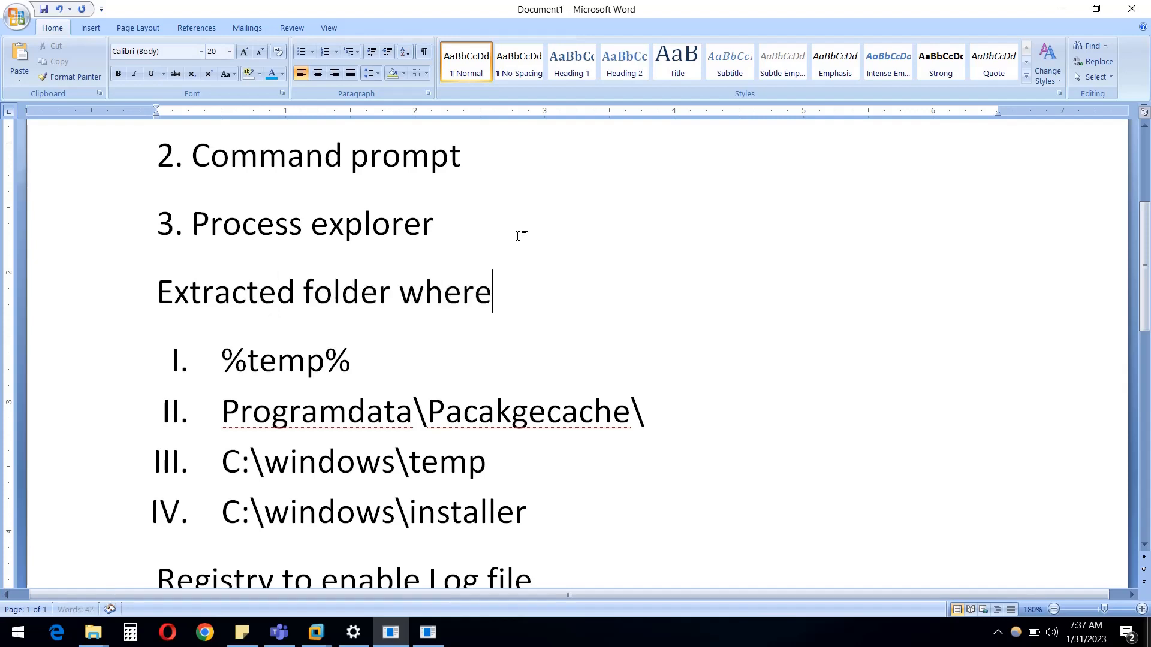
{"action": "type", "text": "Exe w"}
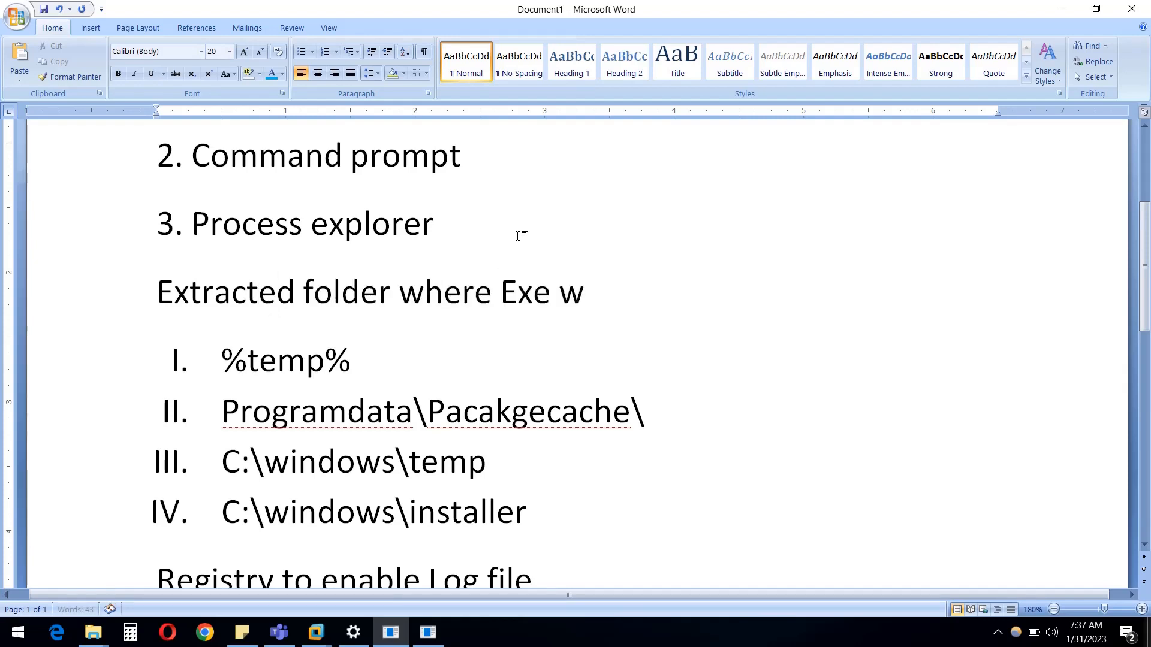
{"action": "type", "text": "ill exce"}
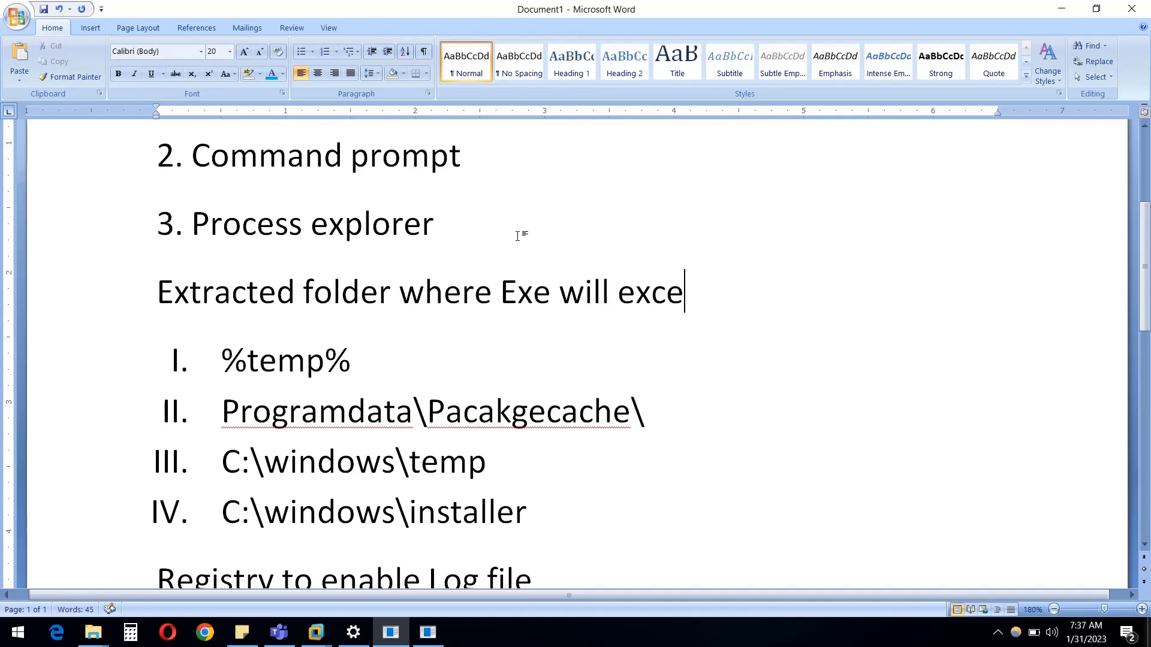
{"action": "key", "text": "BackSpace"}
{"action": "type", "text": "ut"}
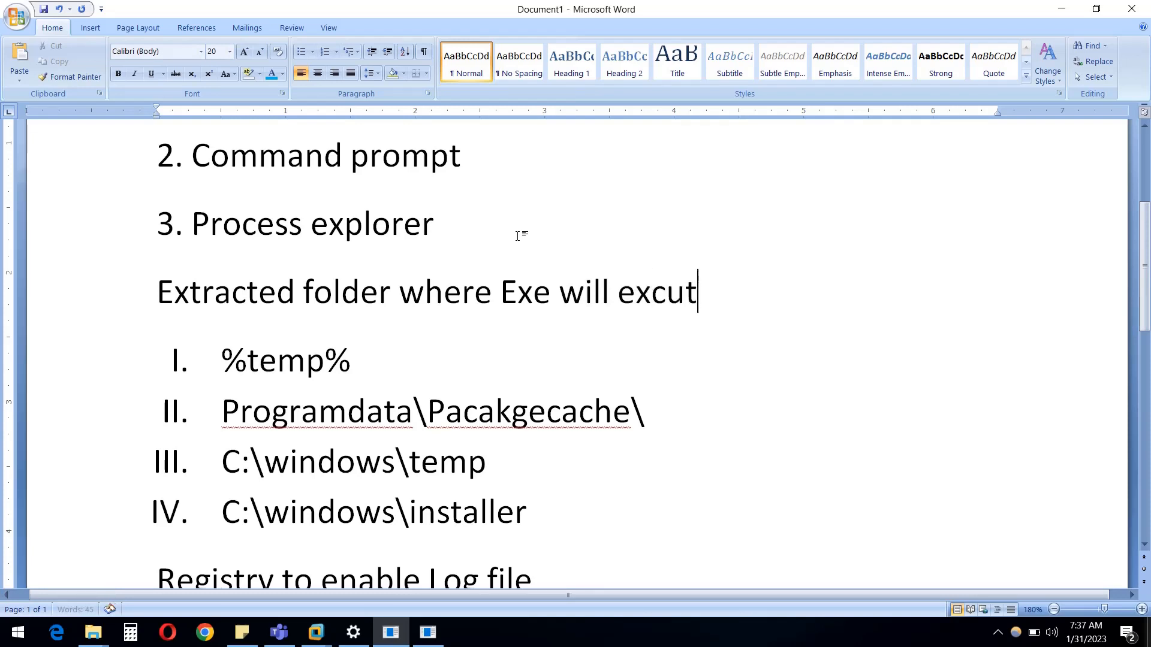
{"action": "key", "text": "BackSpace"}
{"action": "key", "text": "BackSpace"}
{"action": "key", "text": "BackSpace"}
{"action": "key", "text": "BackSpace"}
{"action": "key", "text": "BackSpace"}
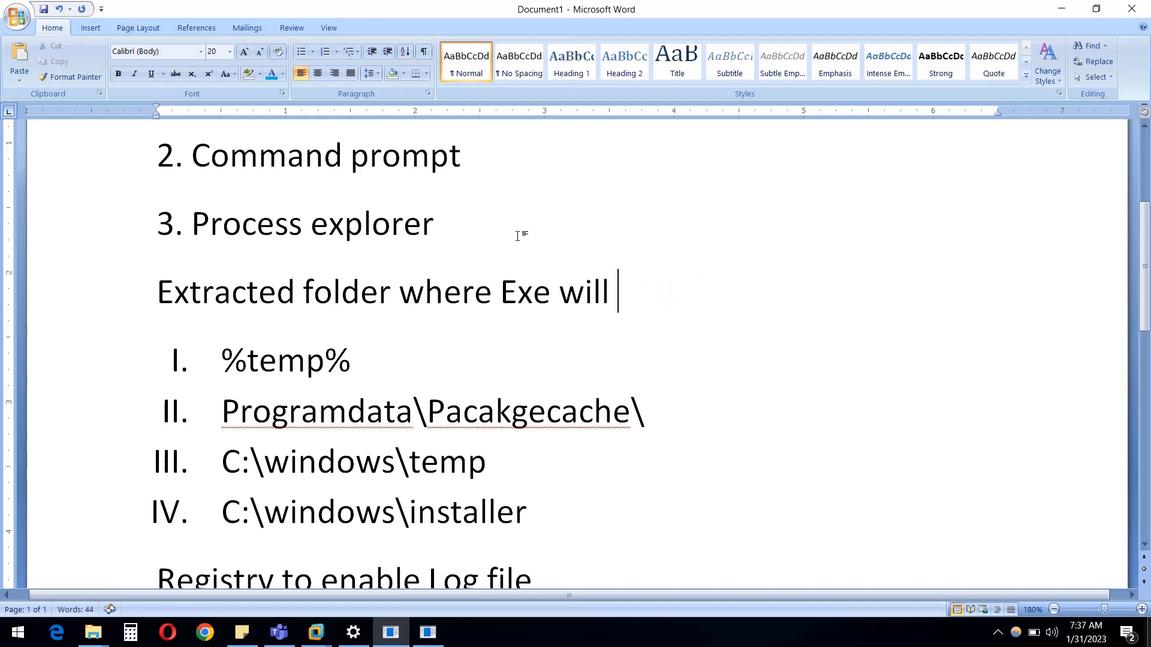
{"action": "type", "text": "extract "}
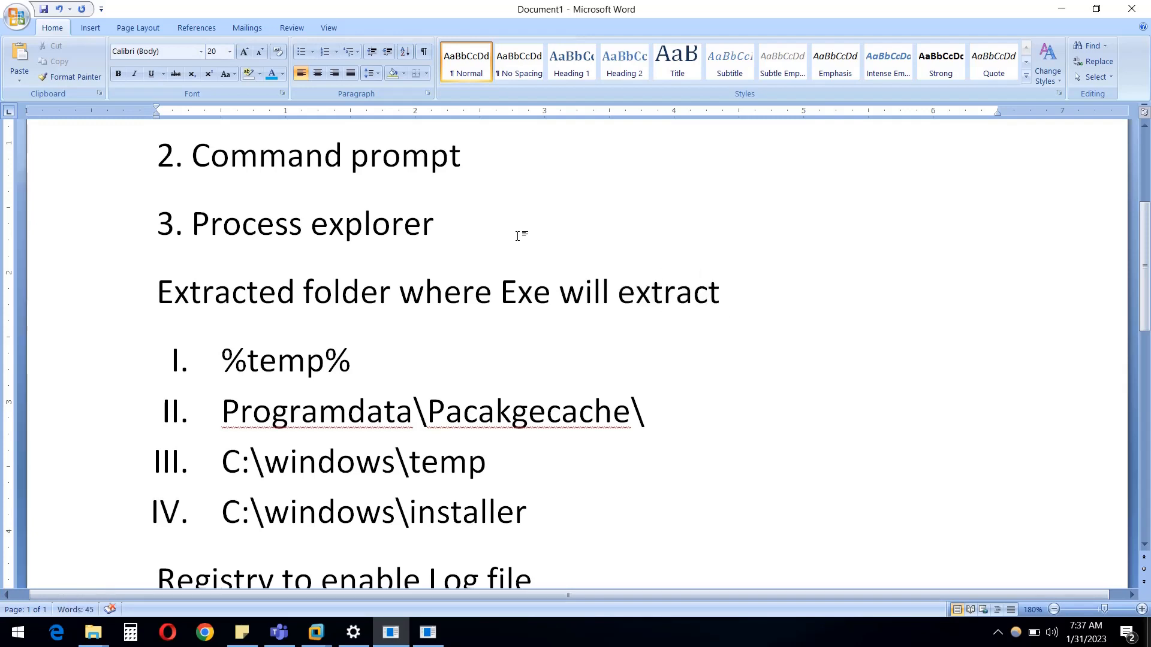
{"action": "type", "text": ".msi file"}
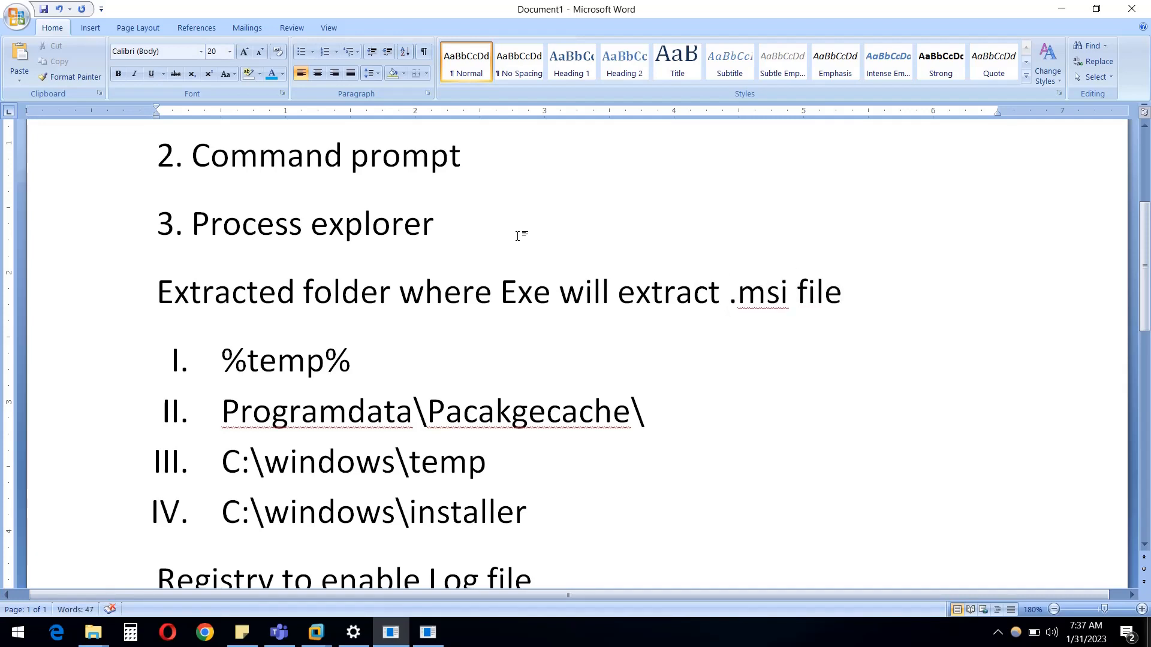
- Continue the sentence after ".msi file" with "and incase if that setup don't have msi then also it will extract"
{"action": "type", "text": " and"}
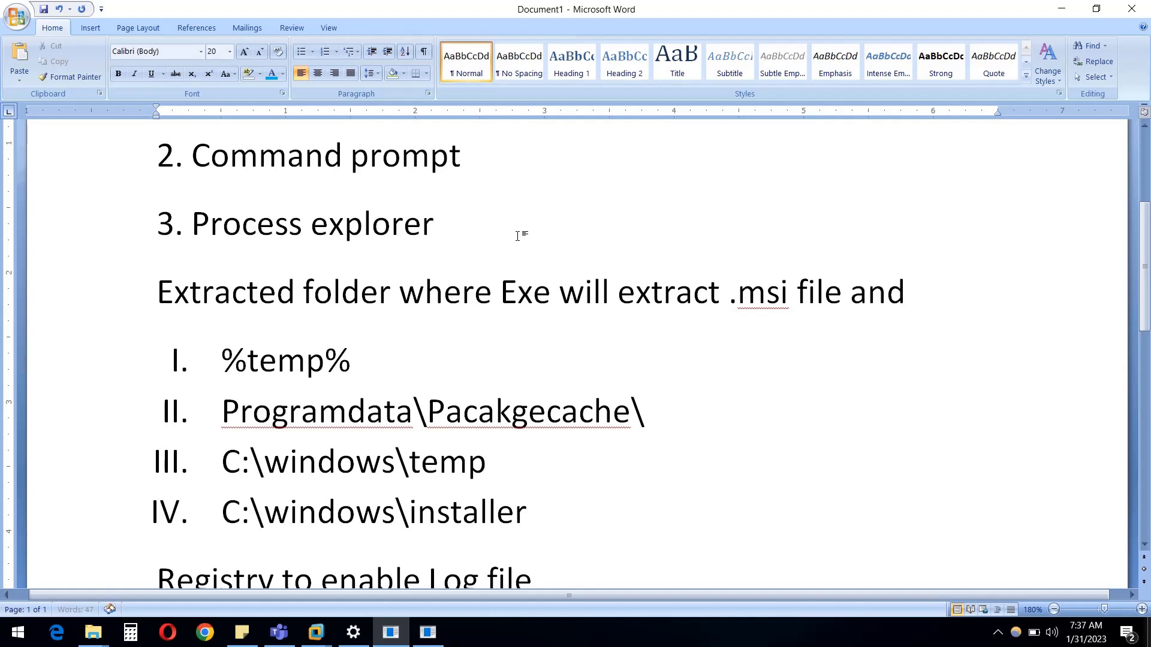
{"action": "type", "text": " incase i"}
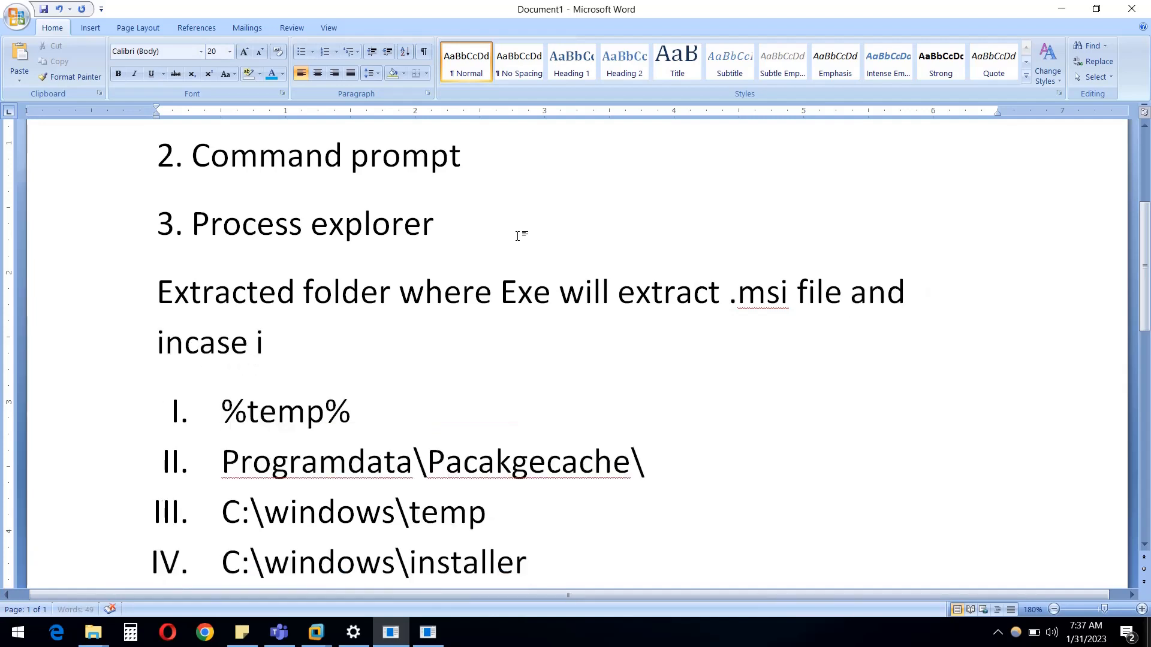
{"action": "type", "text": "f th"}
{"action": "key", "text": "BackSpace"}
{"action": "type", "text": "that"}
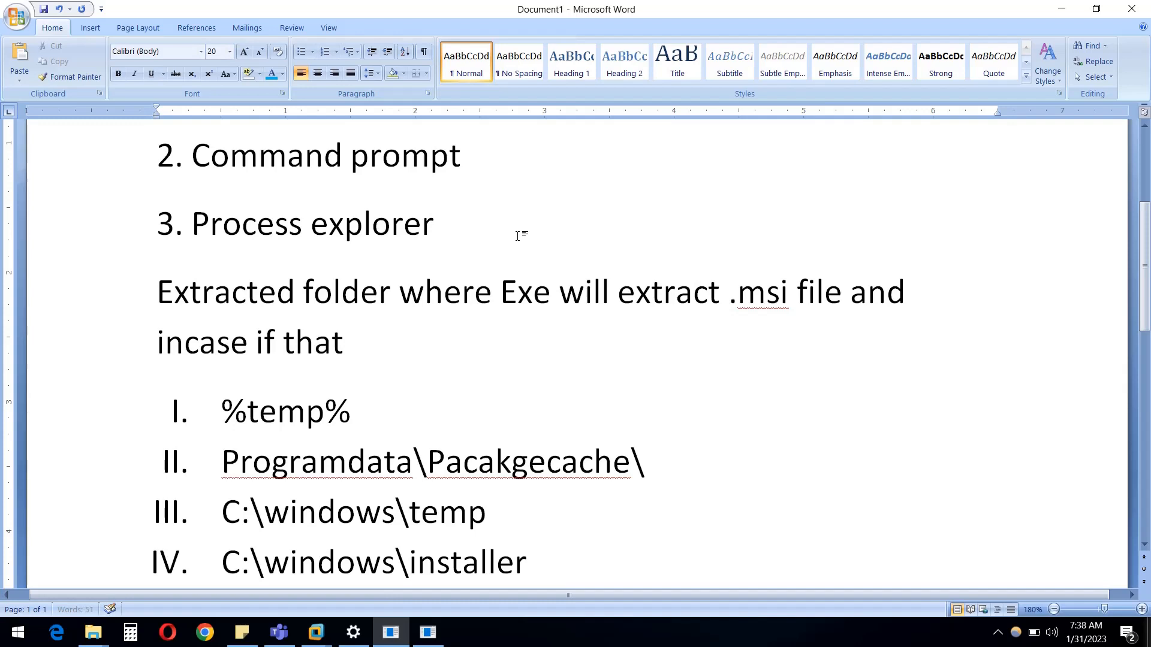
{"action": "type", "text": " setup "}
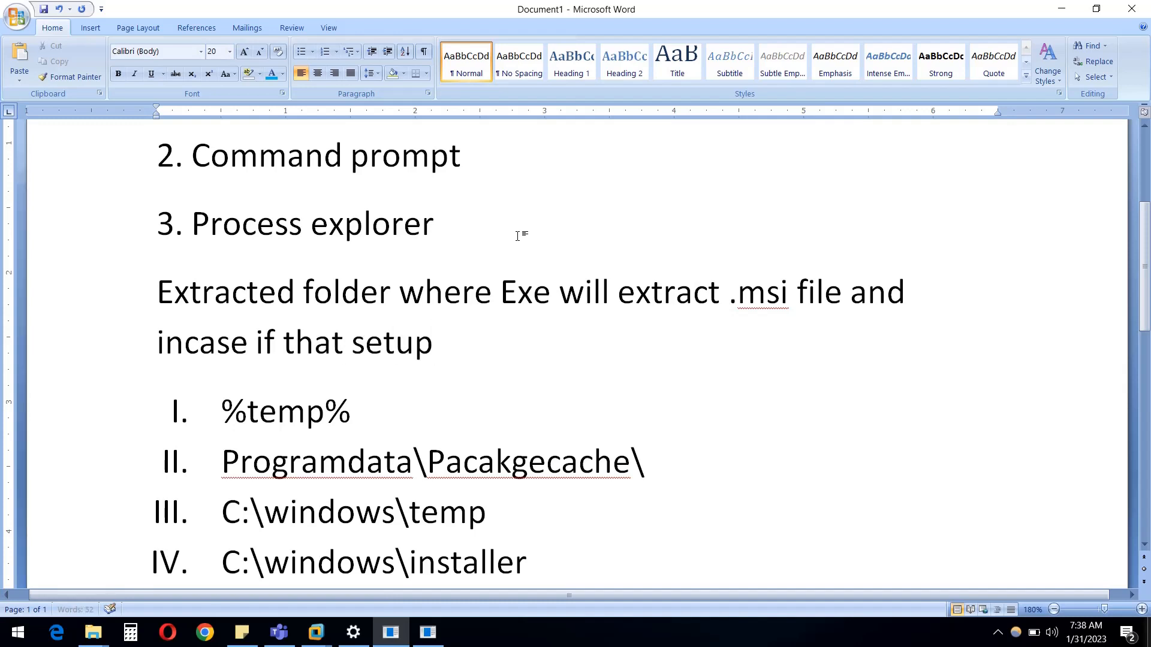
{"action": "type", "text": "don"}
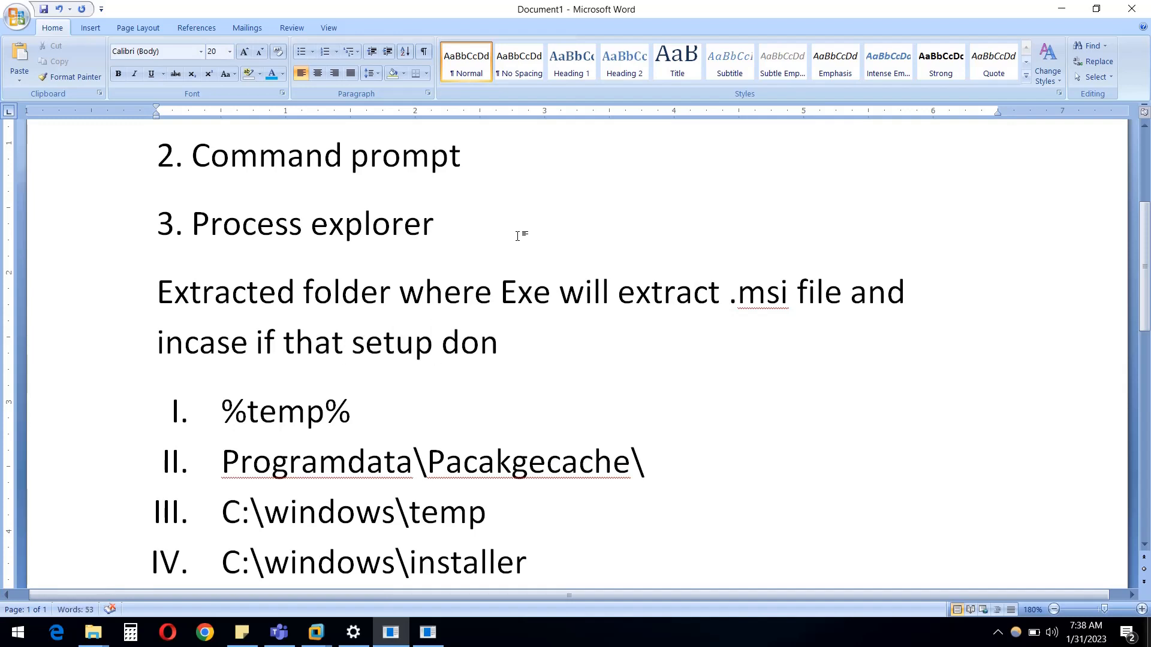
{"action": "type", "text": "'t "}
{"action": "type", "text": "have "}
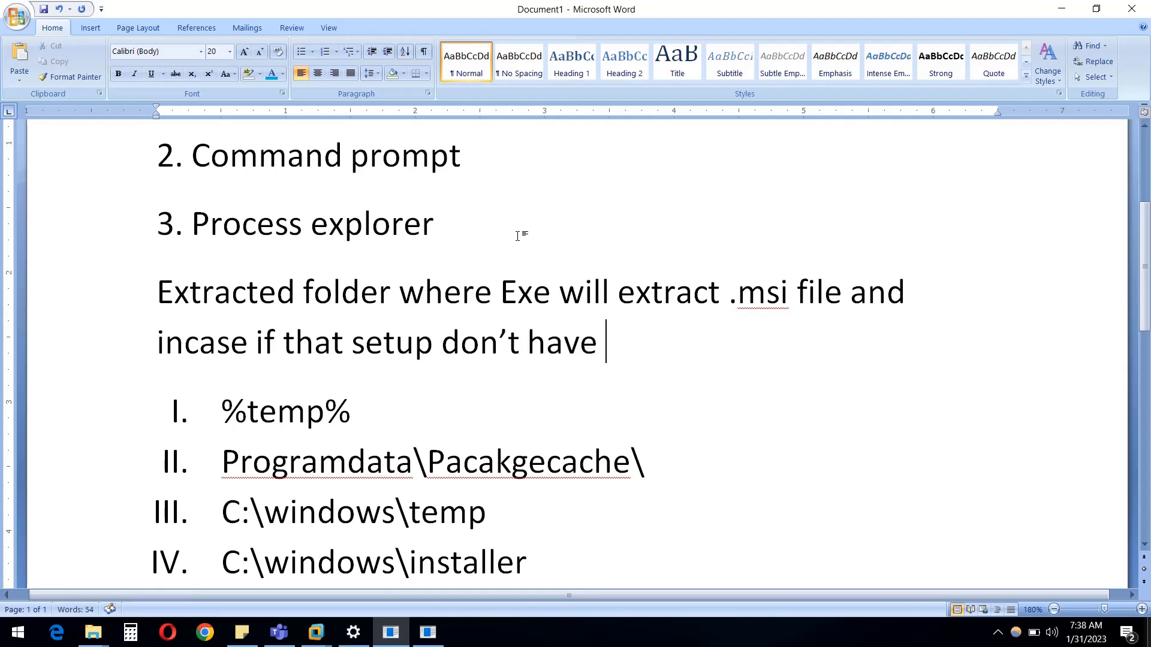
{"action": "type", "text": ","}
{"action": "key", "text": "BackSpace"}
{"action": "type", "text": "msi then"}
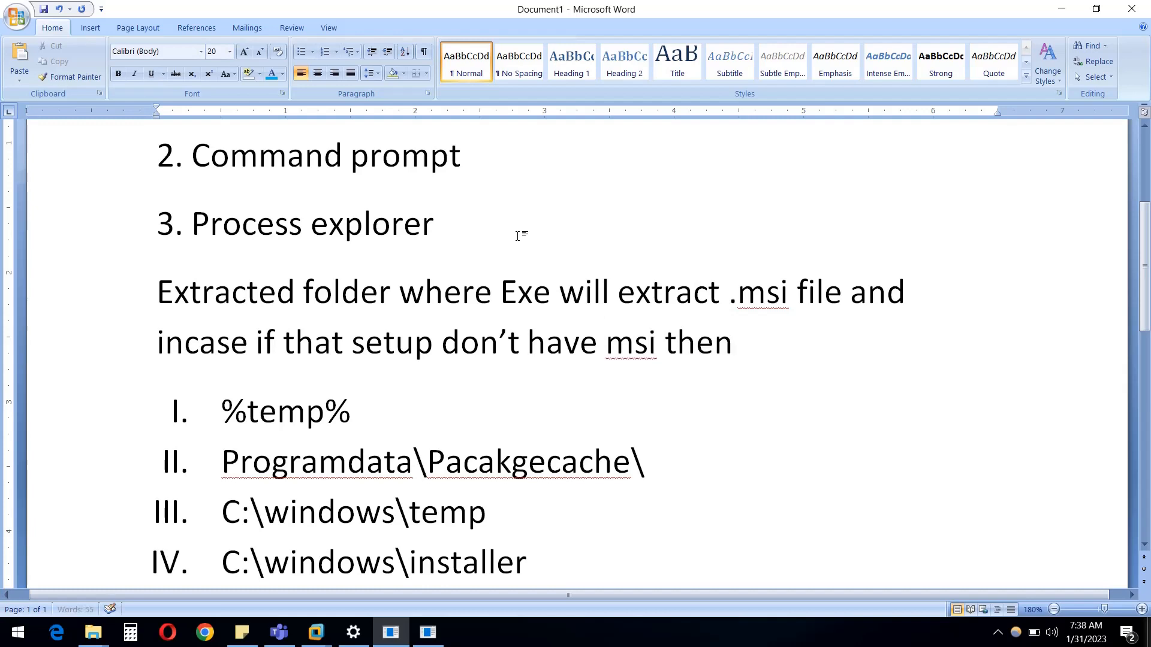
{"action": "type", "text": " also"}
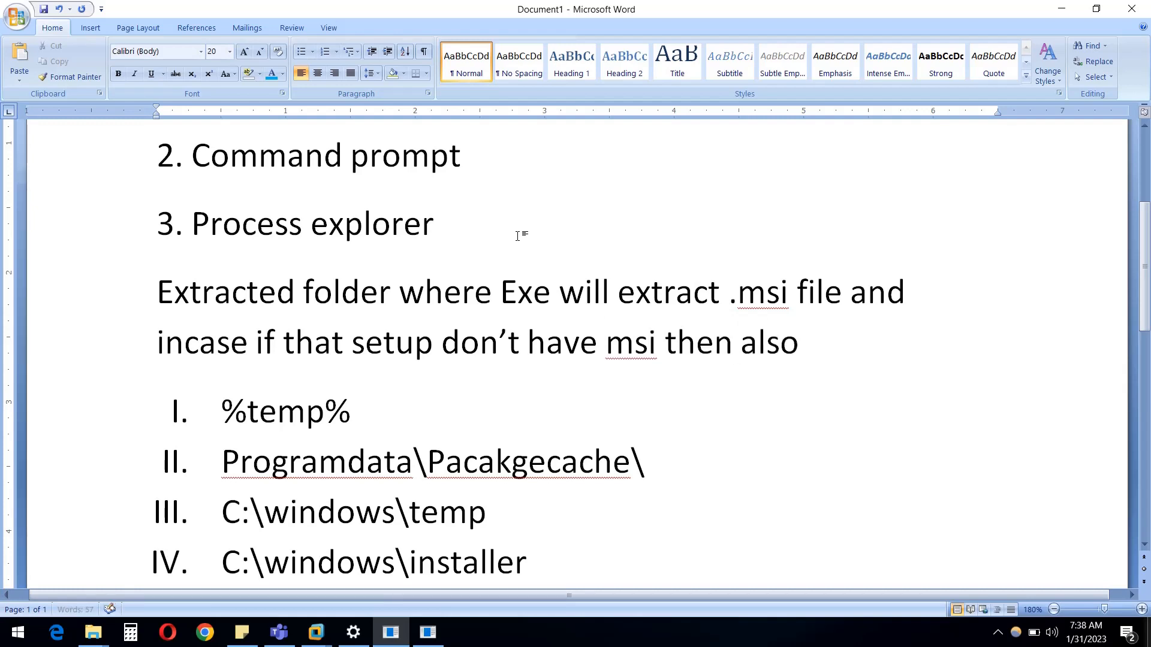
{"action": "type", "text": " it will"}
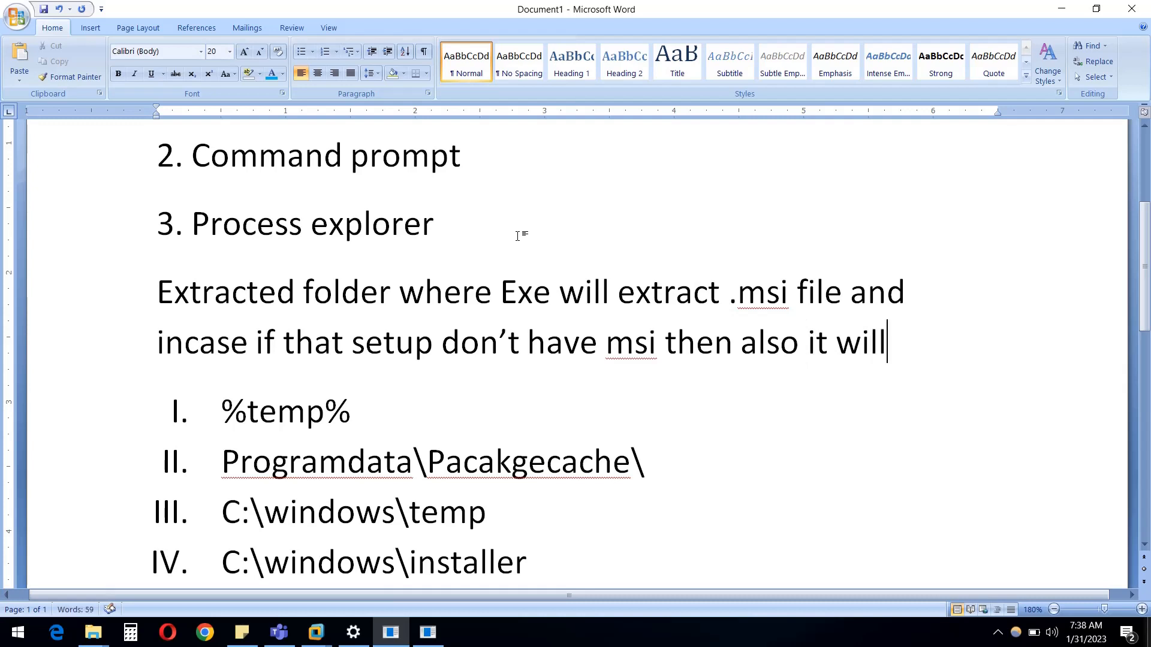
{"action": "type", "text": " extract"}
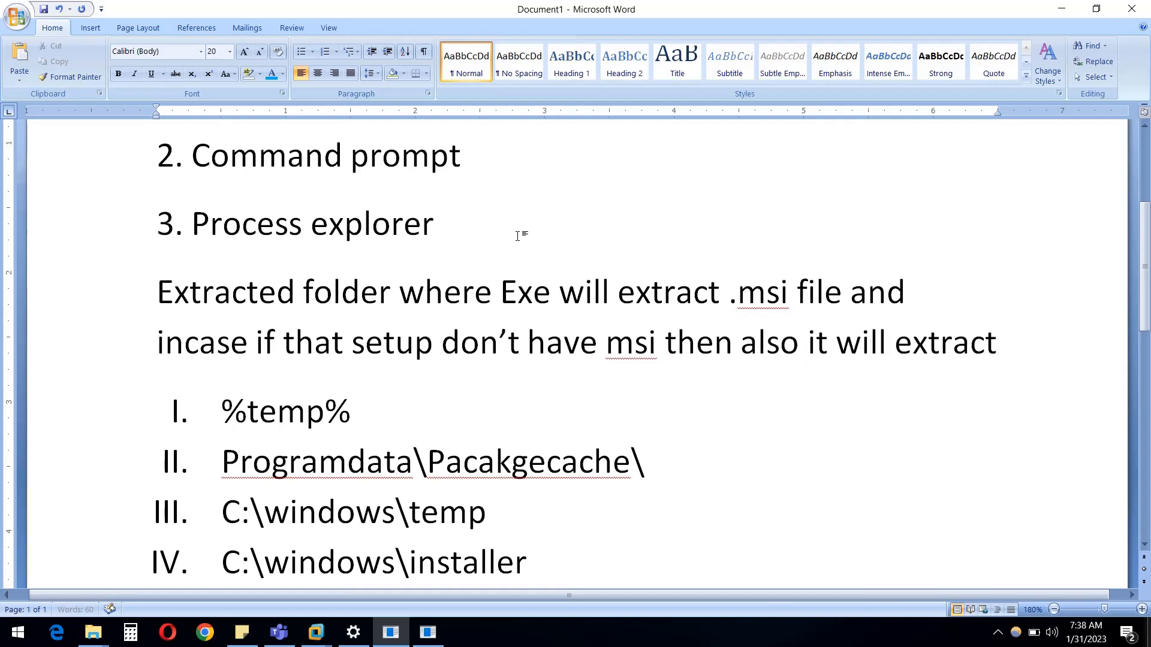
- Extend the sentence above the numbered paths with "but it will extract only exe file"
{"action": "type", "text": " but"}
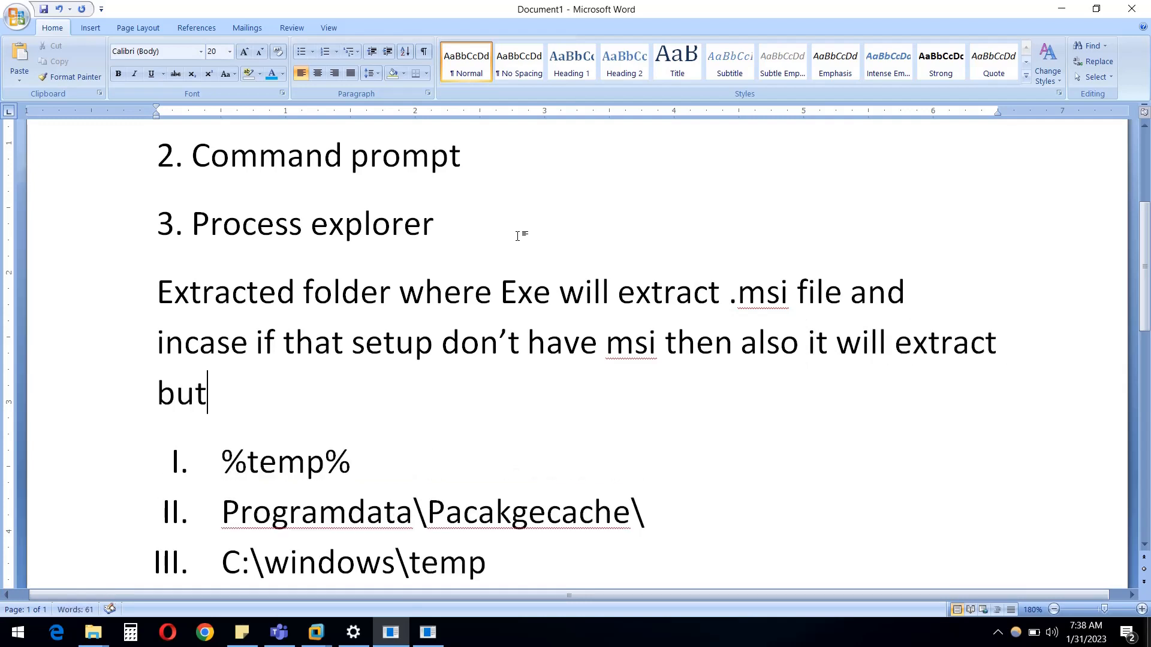
{"action": "type", "text": " it wil"}
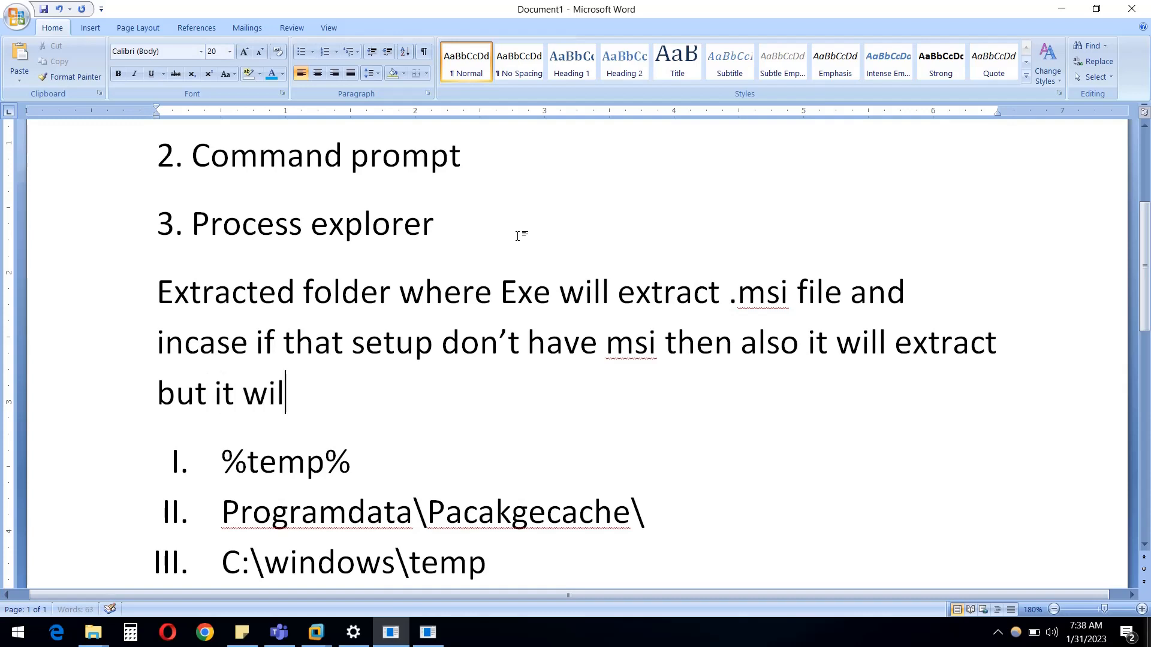
{"action": "type", "text": "l ezt"}
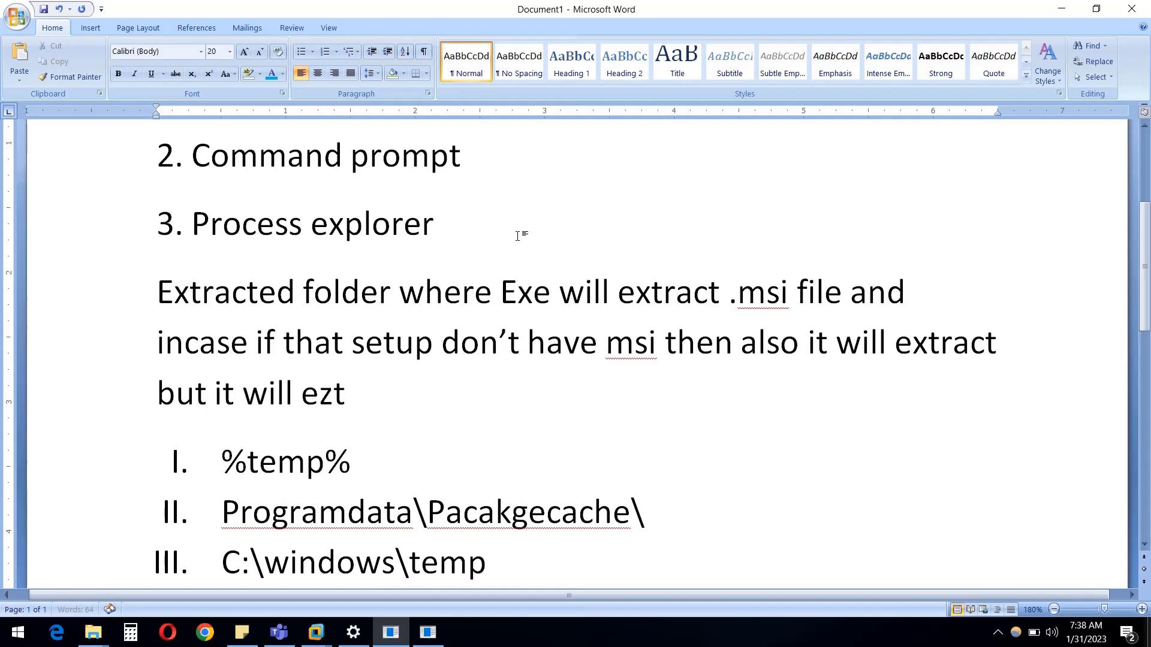
{"action": "type", "text": "ra"}
{"action": "key", "text": "BackSpace"}
{"action": "key", "text": "BackSpace"}
{"action": "key", "text": "BackSpace"}
{"action": "key", "text": "BackSpace"}
{"action": "type", "text": "xtract on"}
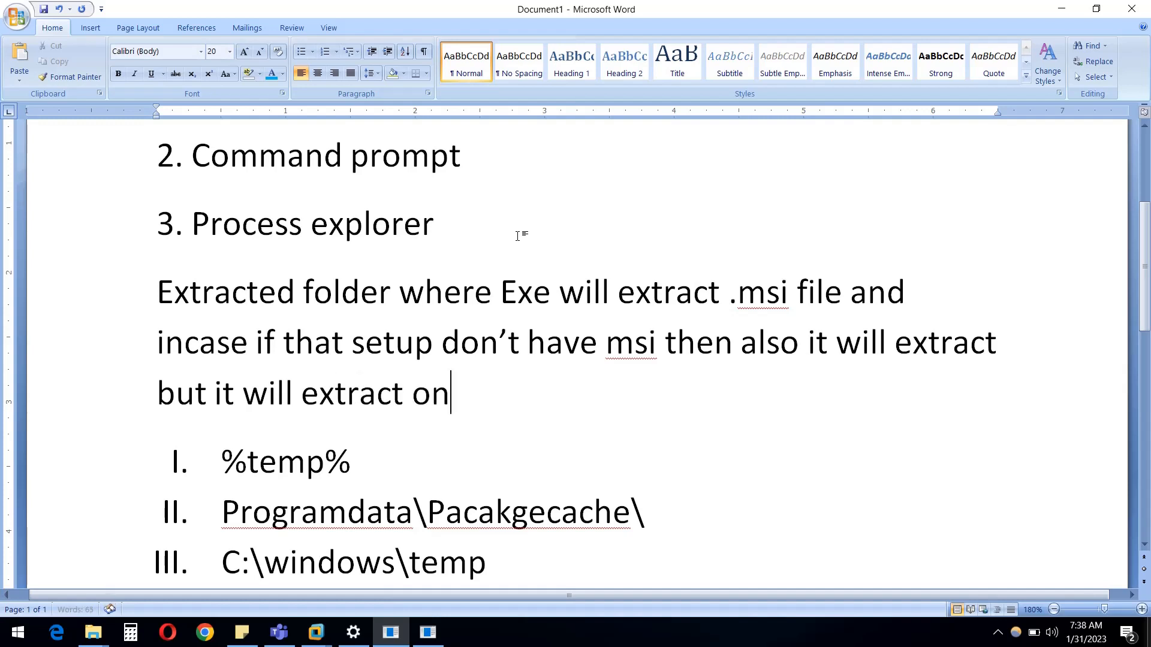
{"action": "type", "text": "ly e"}
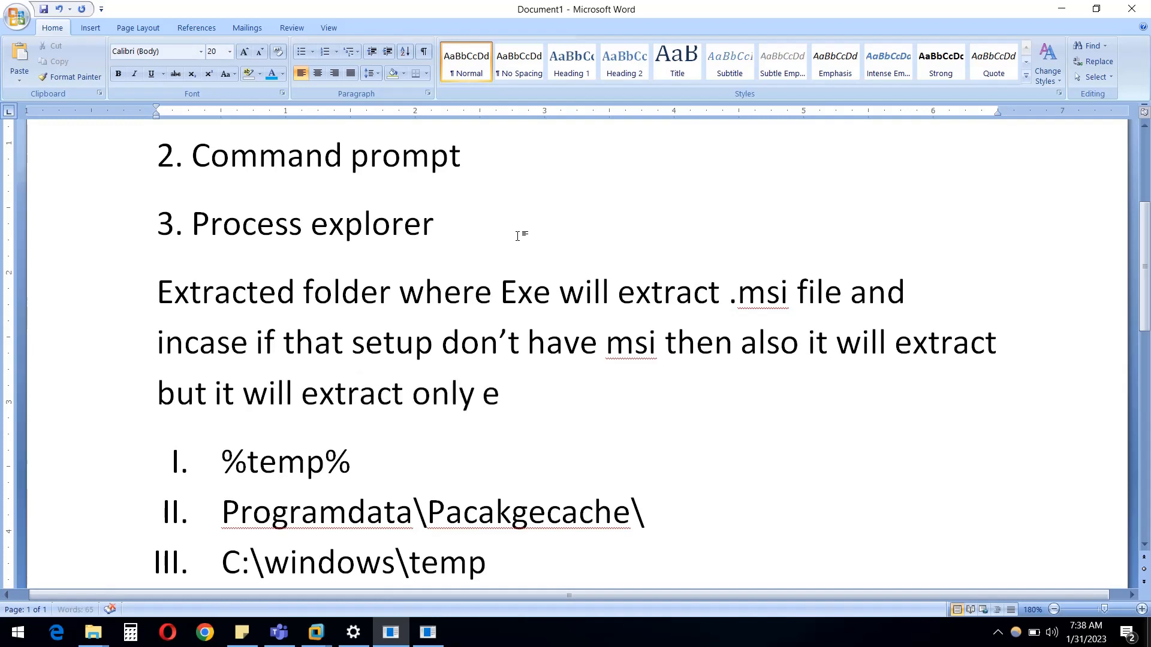
{"action": "type", "text": "xe file"}
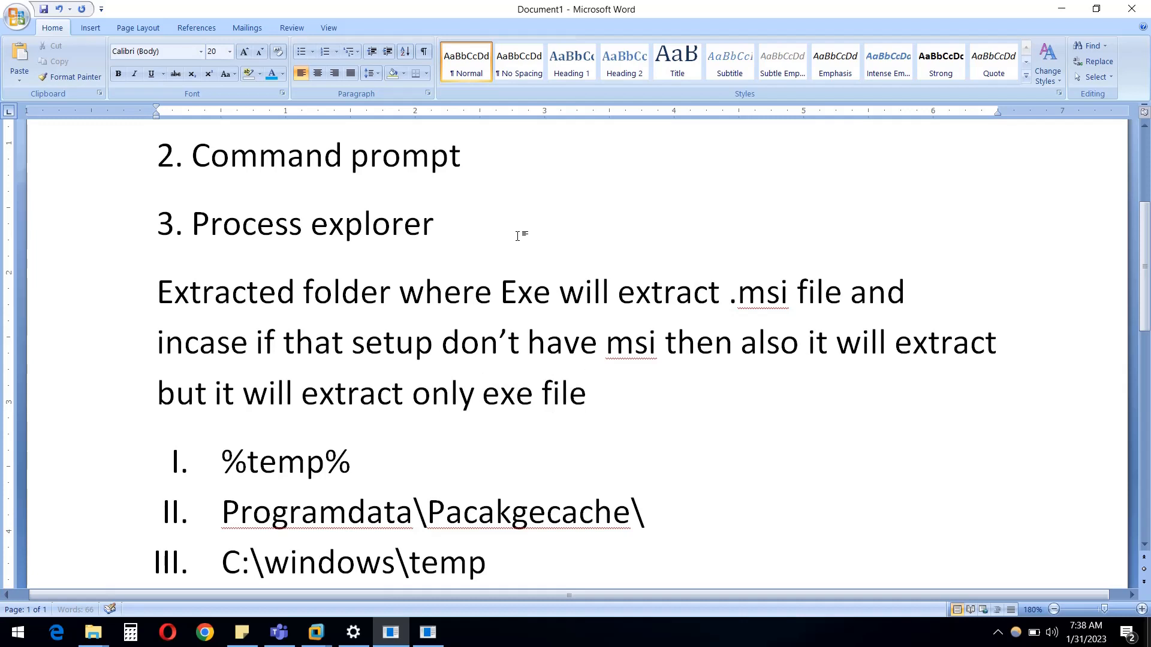
- Finish the sentence with "to execute the installation", correcting the spelling of "execute"
{"action": "type", "text": " to exc"}
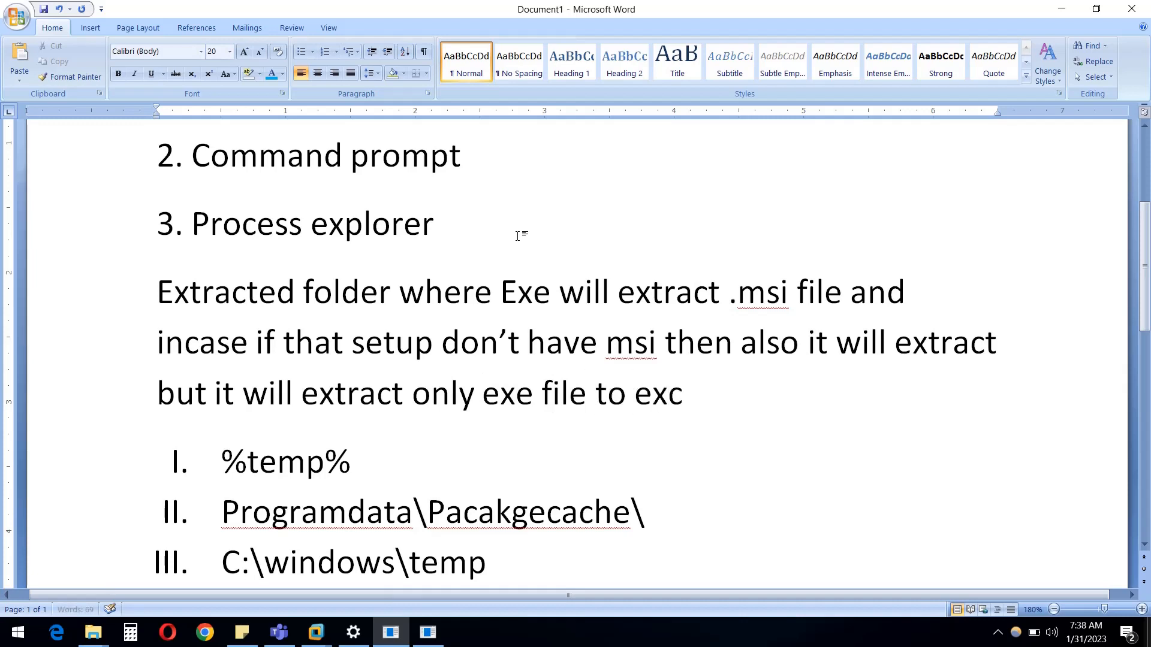
{"action": "type", "text": "ute te"}
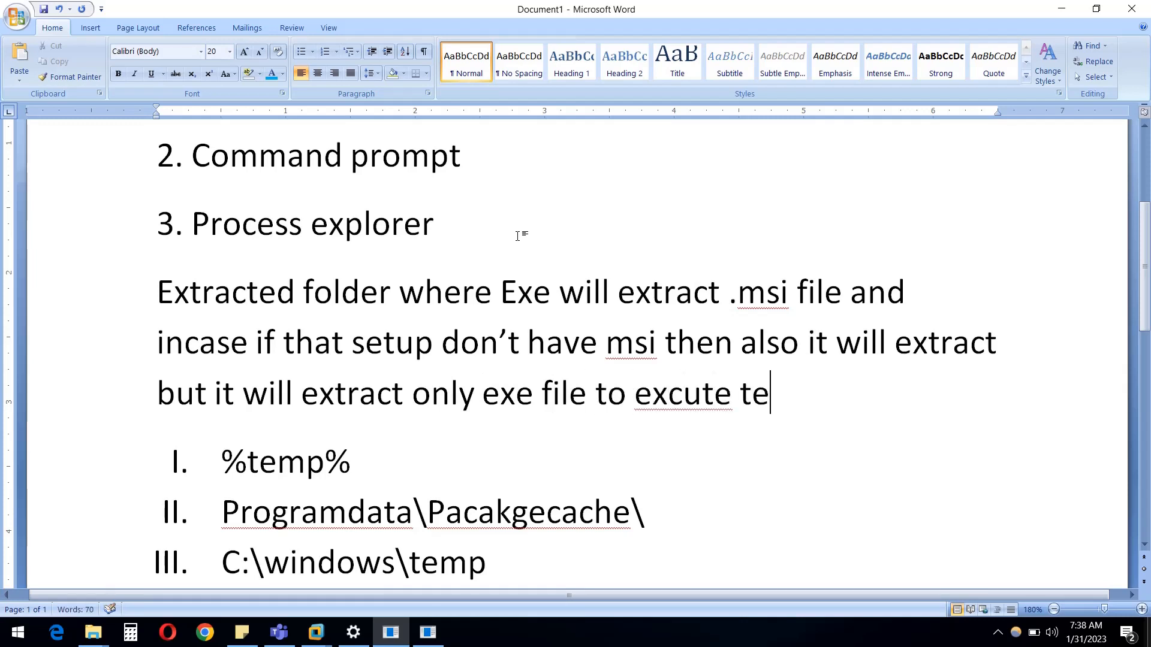
{"action": "key", "text": "BackSpace"}
{"action": "type", "text": "h"}
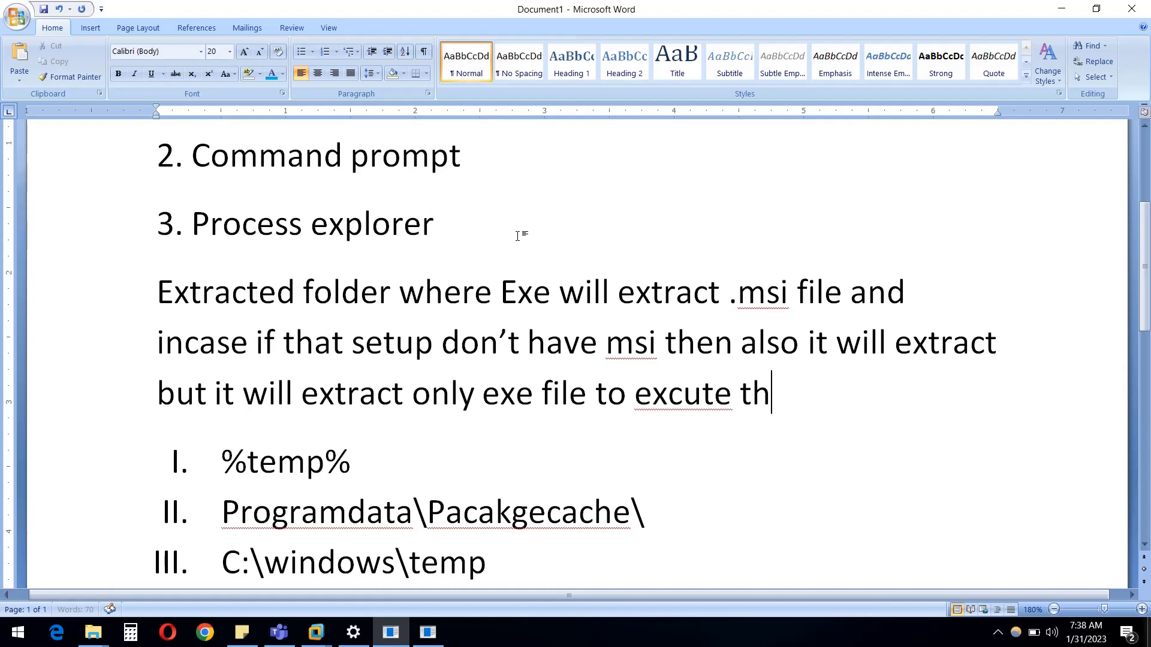
{"action": "type", "text": "e isn"}
{"action": "key", "text": "BackSpace"}
{"action": "key", "text": "BackSpace"}
{"action": "type", "text": "n"}
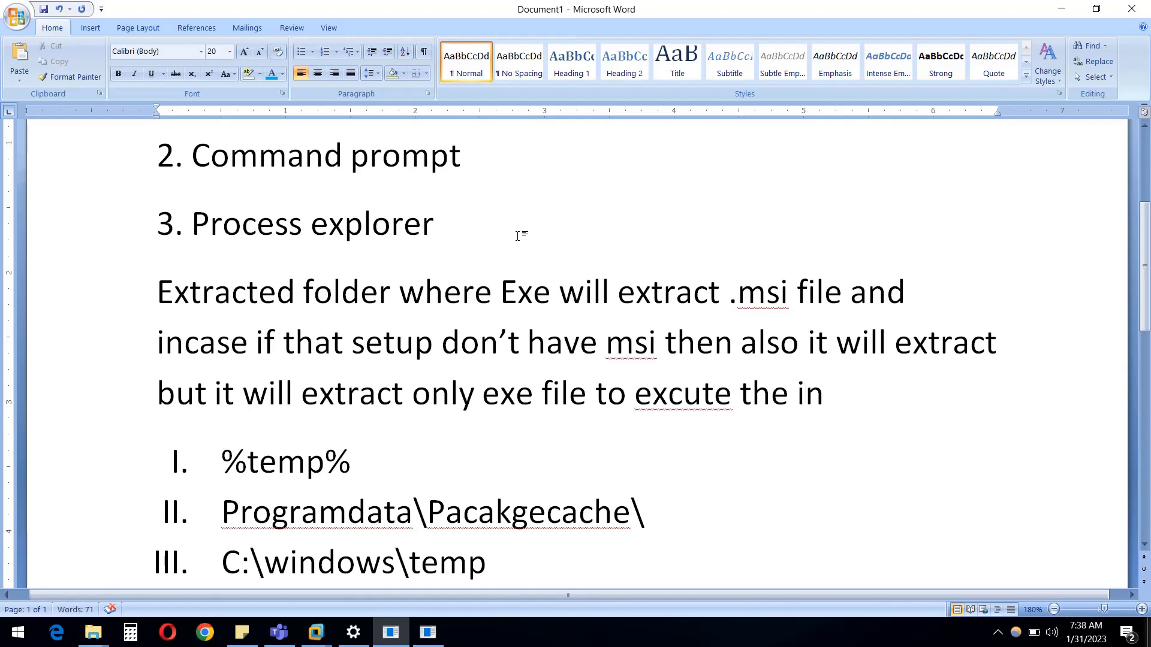
{"action": "type", "text": "stallation"}
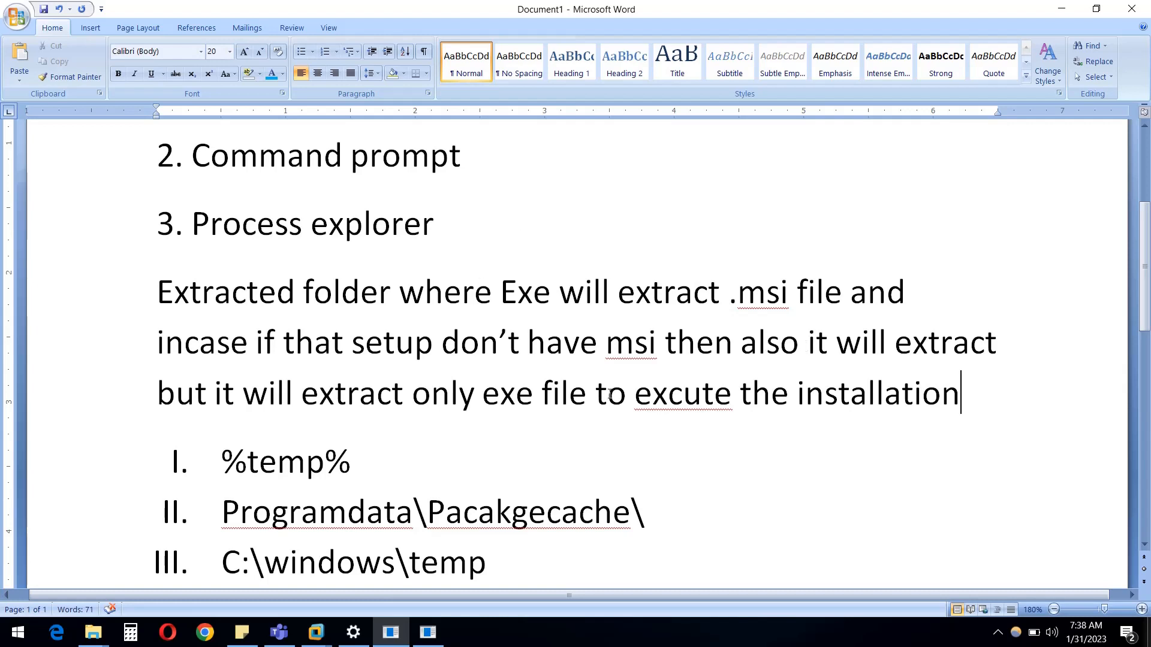
{"action": "left_click", "coordinate": [667, 394]}
{"action": "type", "text": "e"}
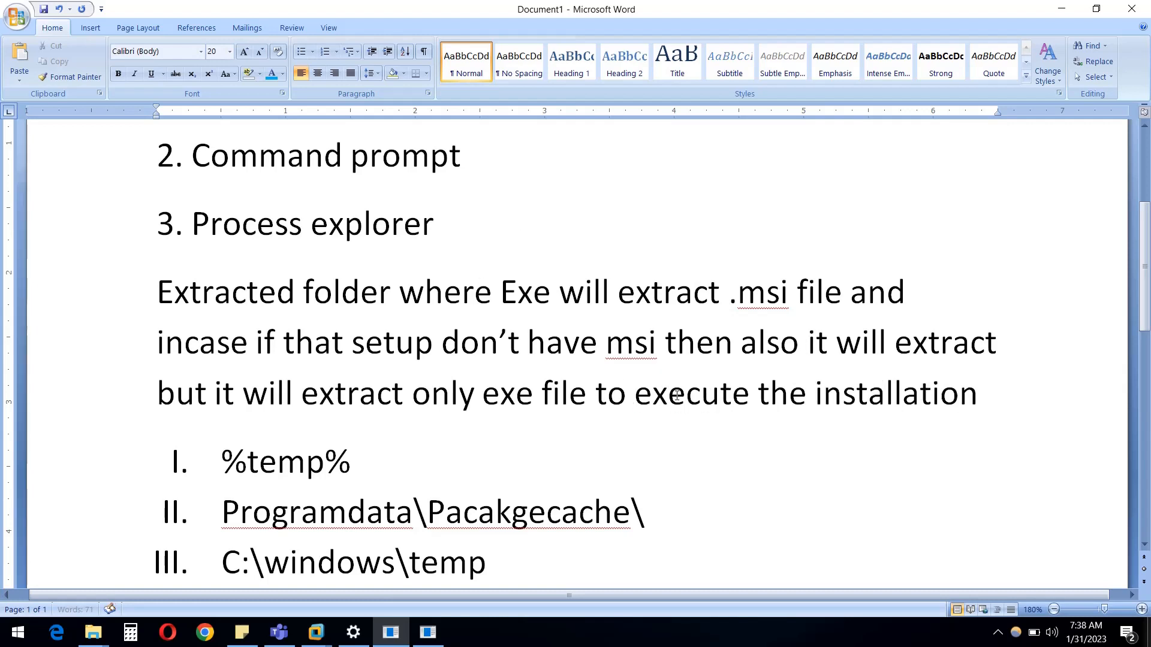
- Switch to the Windows 10 x64 virtual machine in full screen and run "C:\Apps\preset.exe" from the Command Prompt
{"action": "mouse_move", "coordinate": [315, 633]}
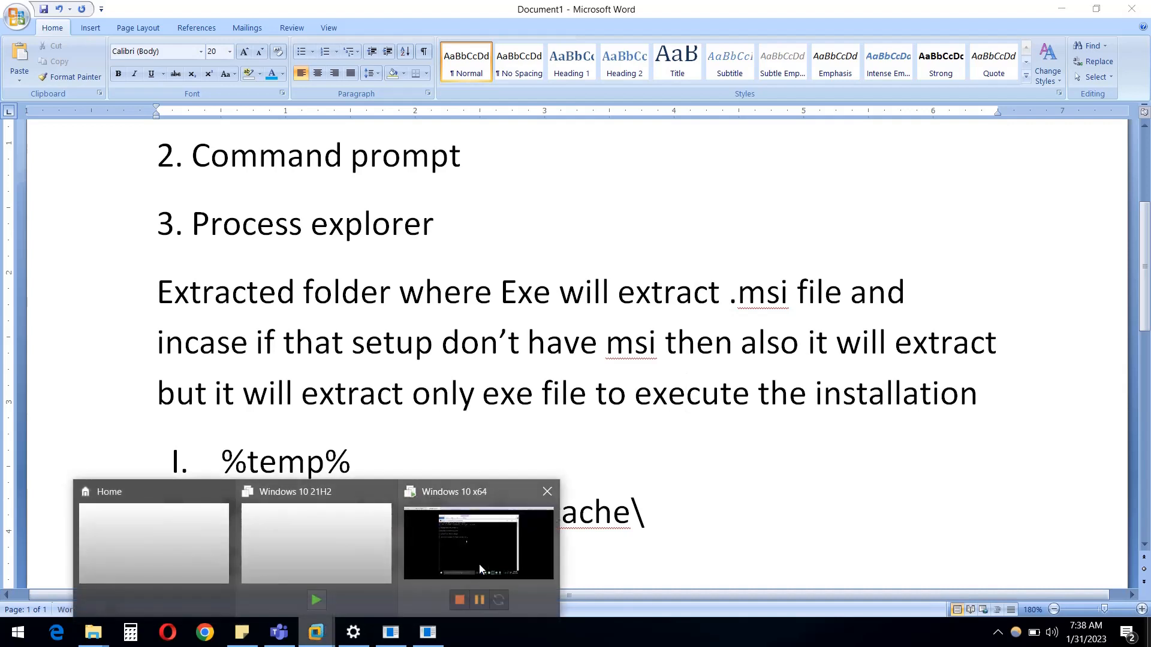
{"action": "left_click", "coordinate": [479, 569]}
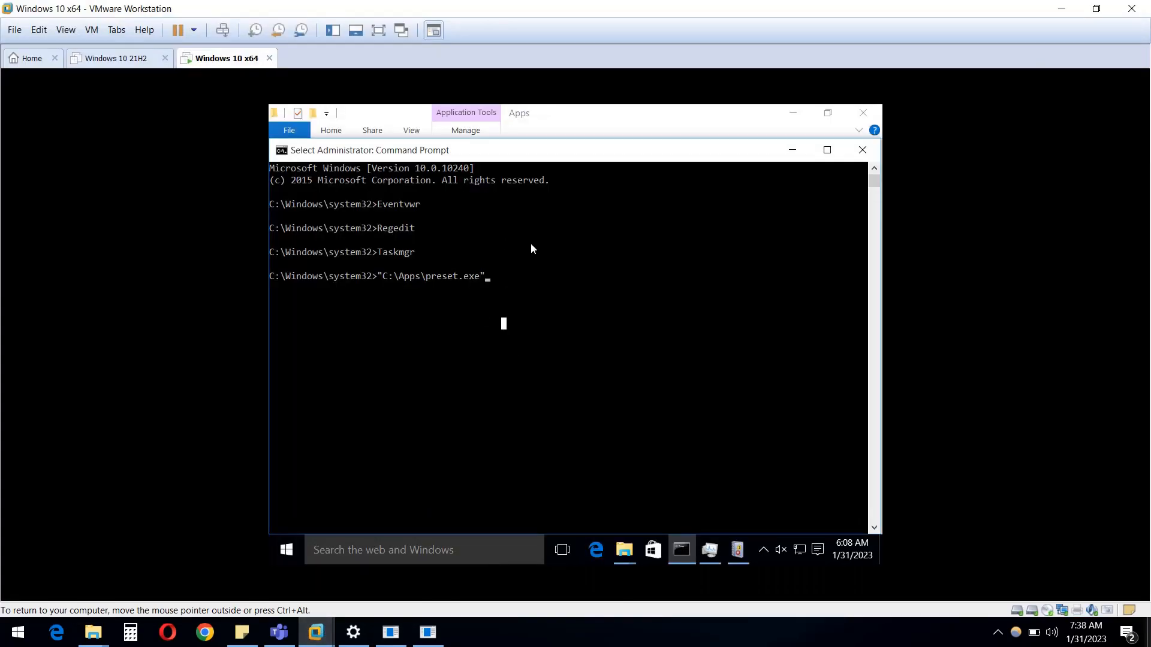
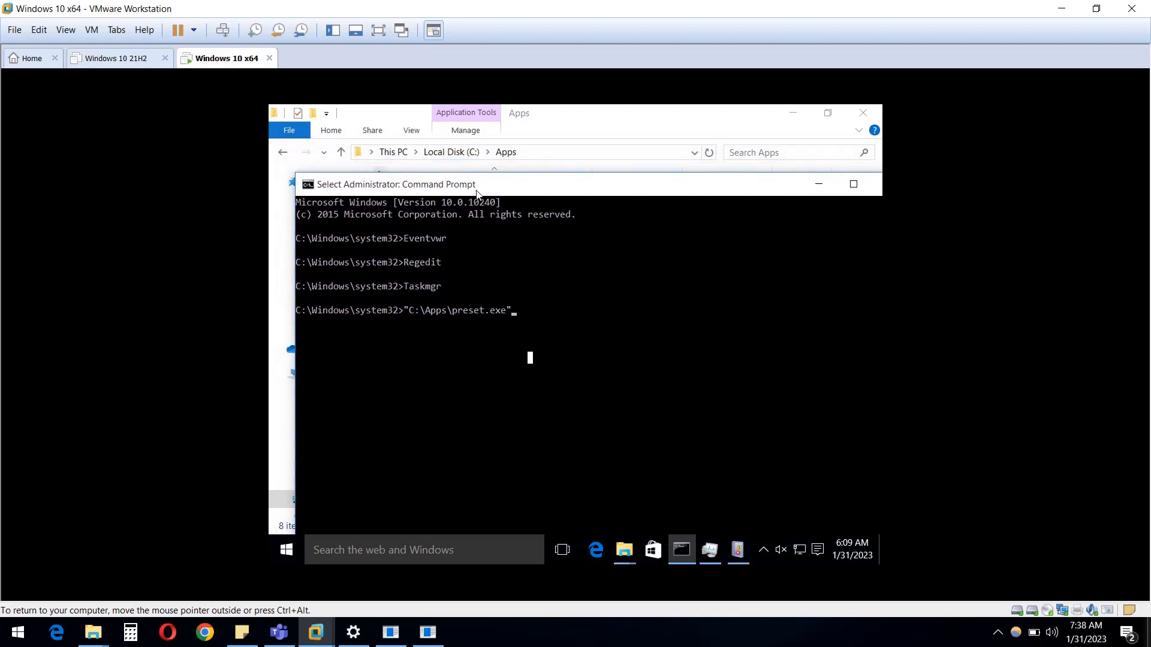
{"action": "left_click_drag", "start_coordinate": [477, 192], "coordinate": [479, 201]}
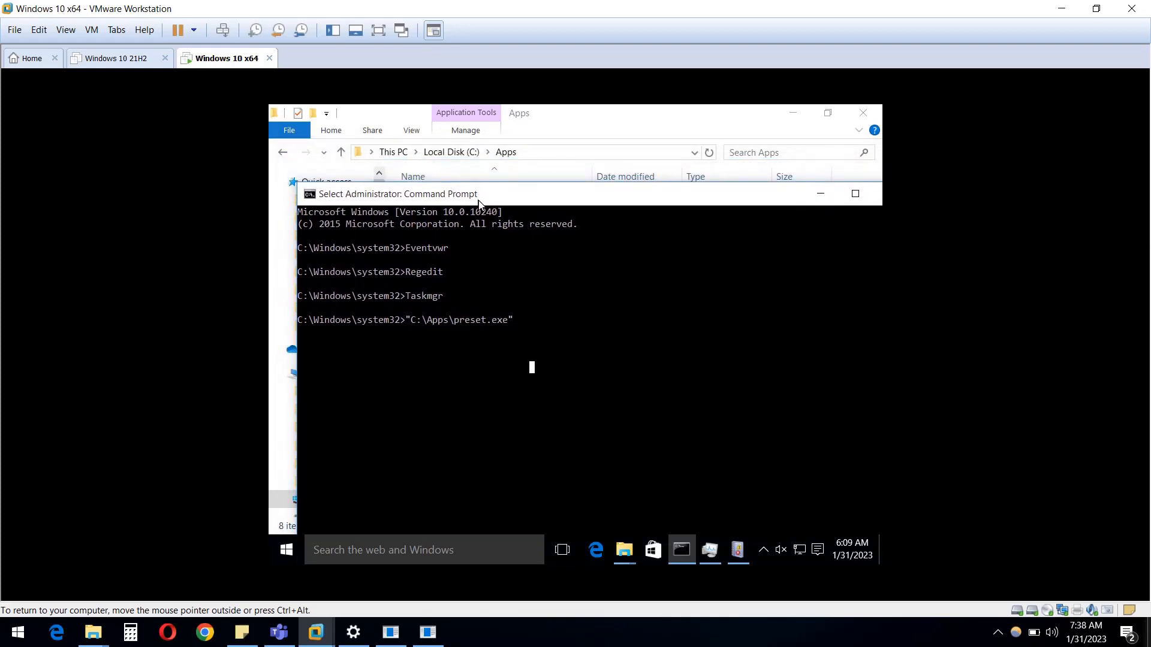
{"action": "left_click", "coordinate": [387, 33]}
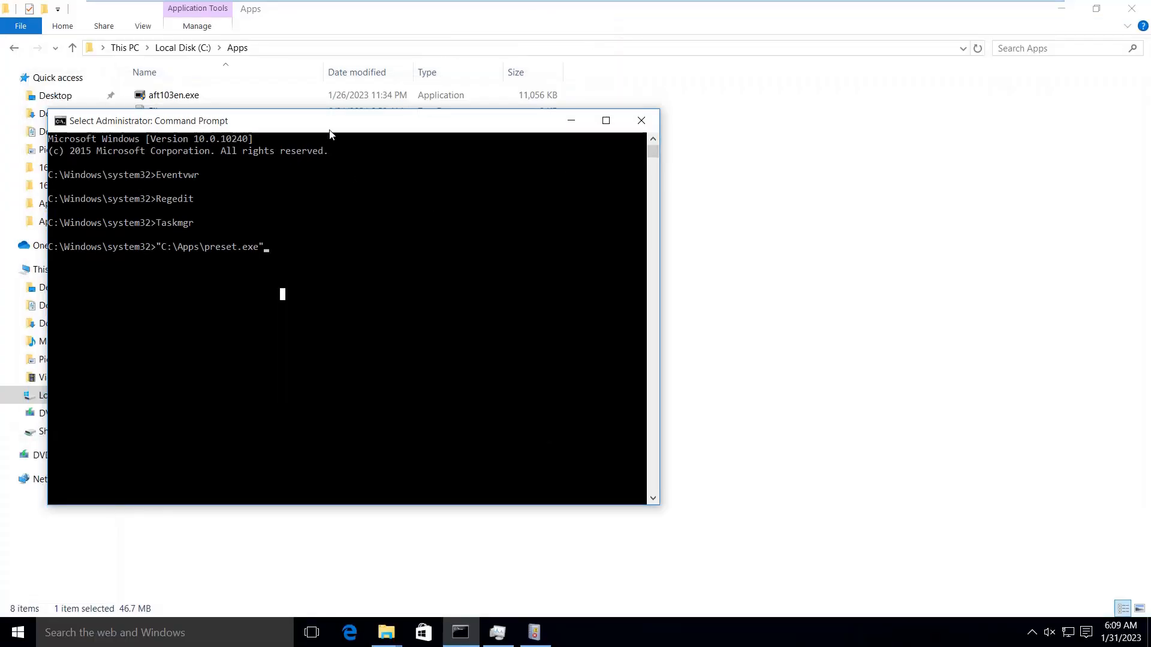
{"action": "left_click_drag", "start_coordinate": [330, 131], "coordinate": [608, 138]}
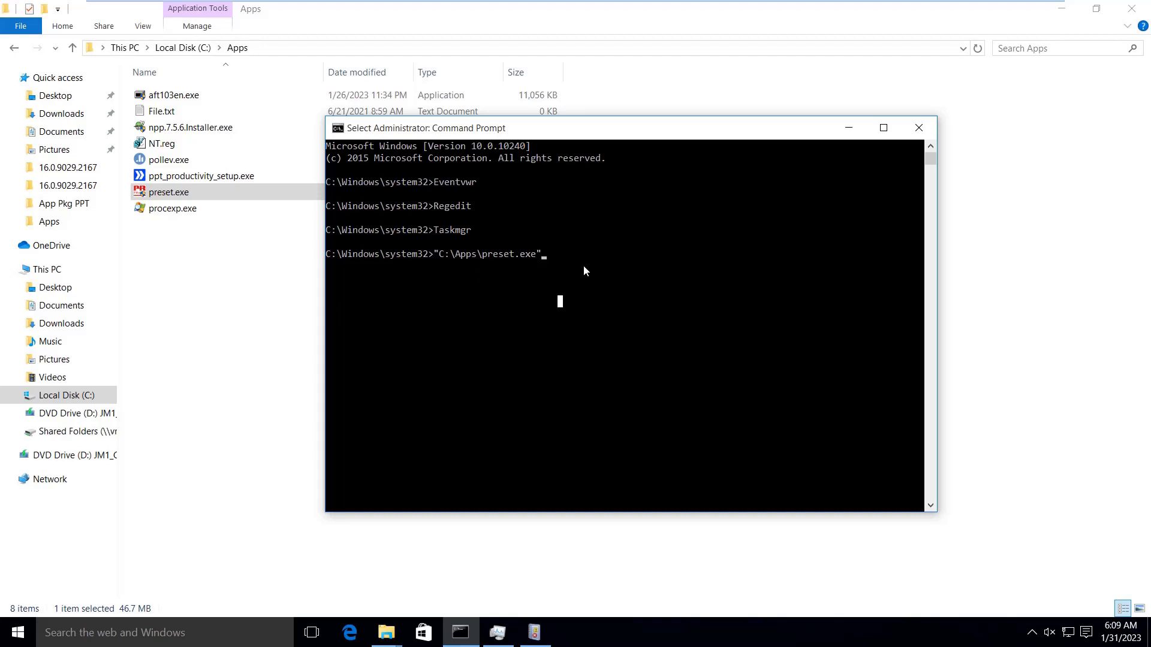
{"action": "key", "text": "Escape"}
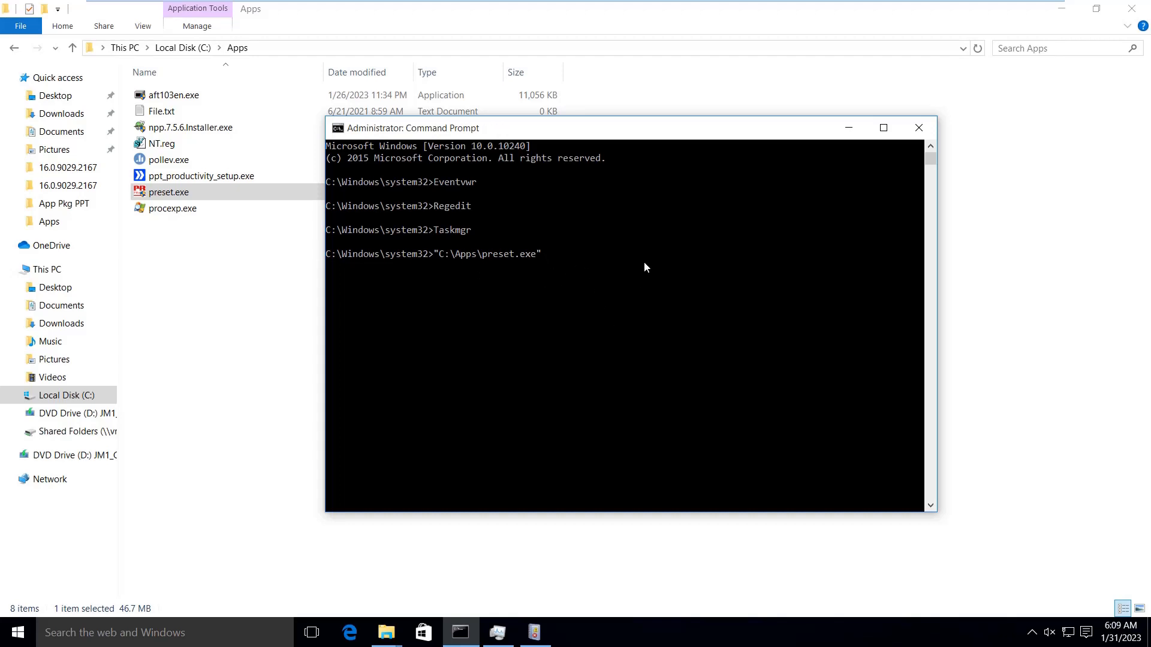
{"action": "key", "text": "Return"}
- Minimize the Command Prompt, maximize Task Manager and examine the command line of the preset.exe process started from the Temp folder
{"action": "left_click", "coordinate": [849, 130]}
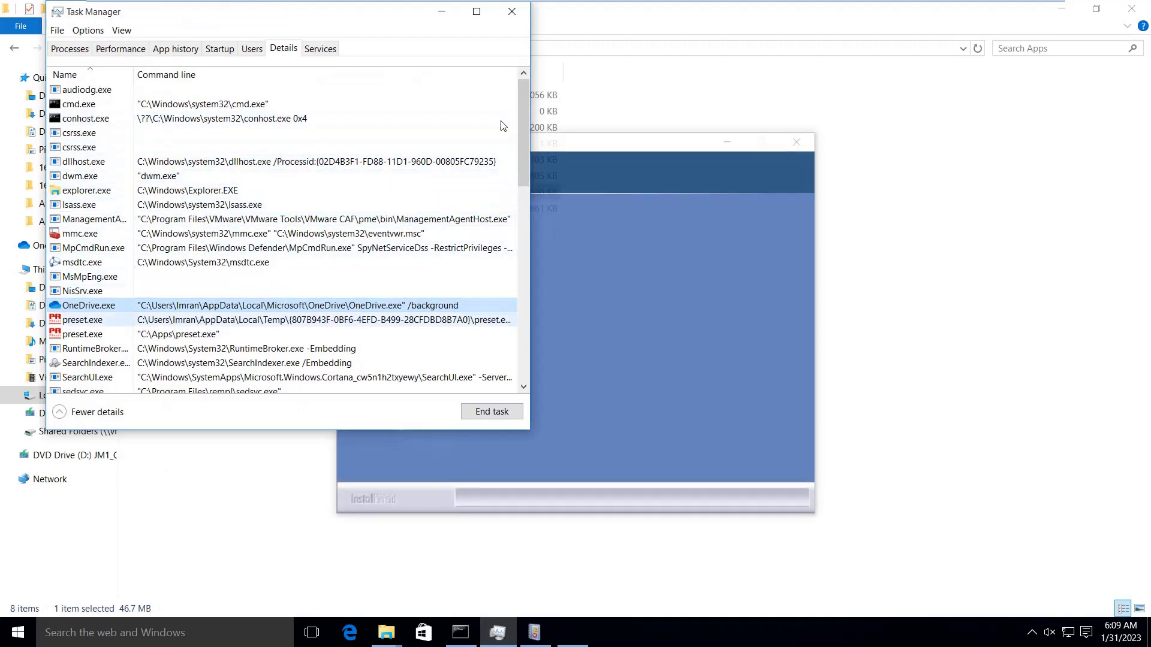
{"action": "left_click", "coordinate": [476, 11]}
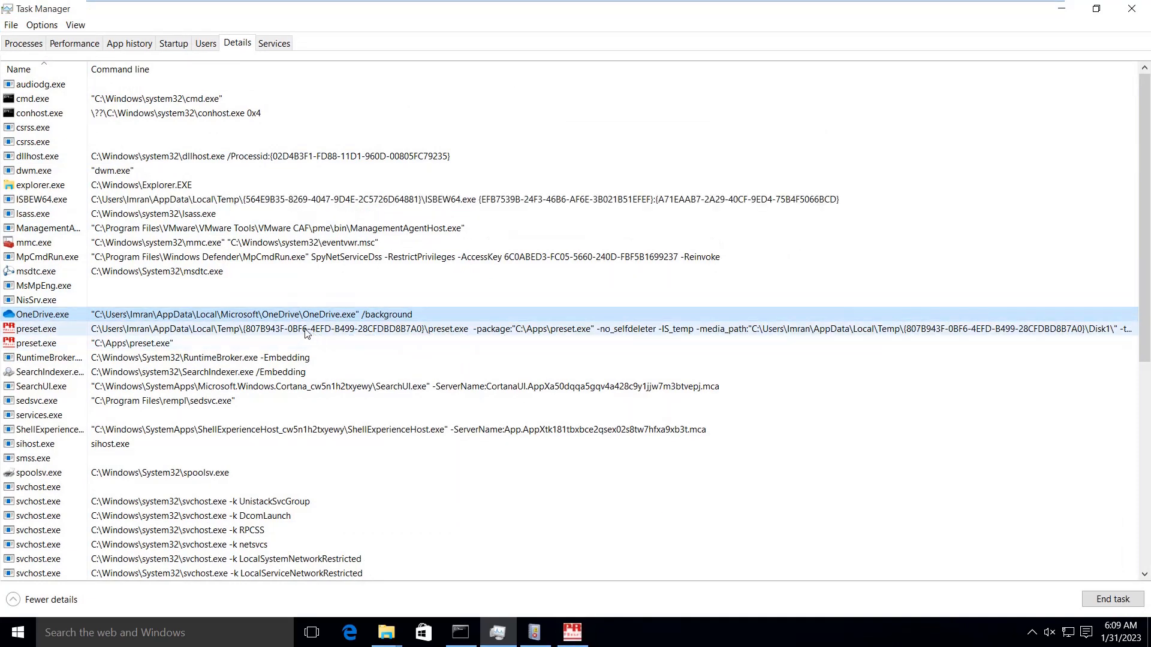
{"action": "left_click", "coordinate": [312, 346]}
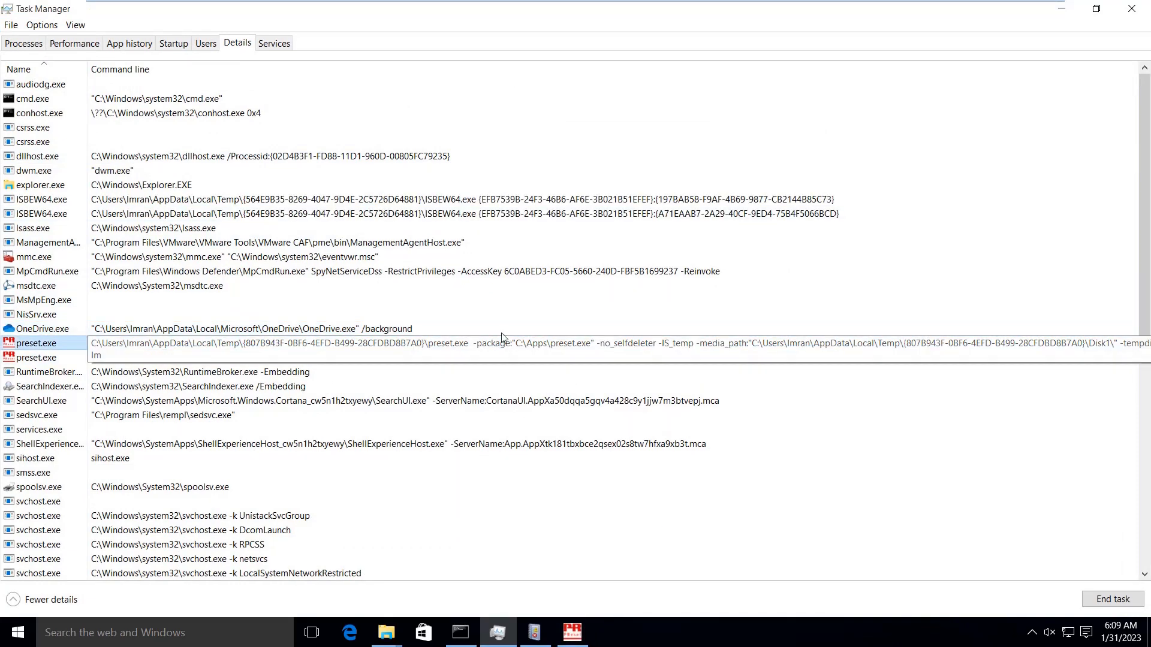
- Open the %temp% folder and inspect the files extracted into the {807B943F-0BF6-4EFD-B499-28CFDBD8B7A0} subfolder
{"action": "key", "text": "super+r"}
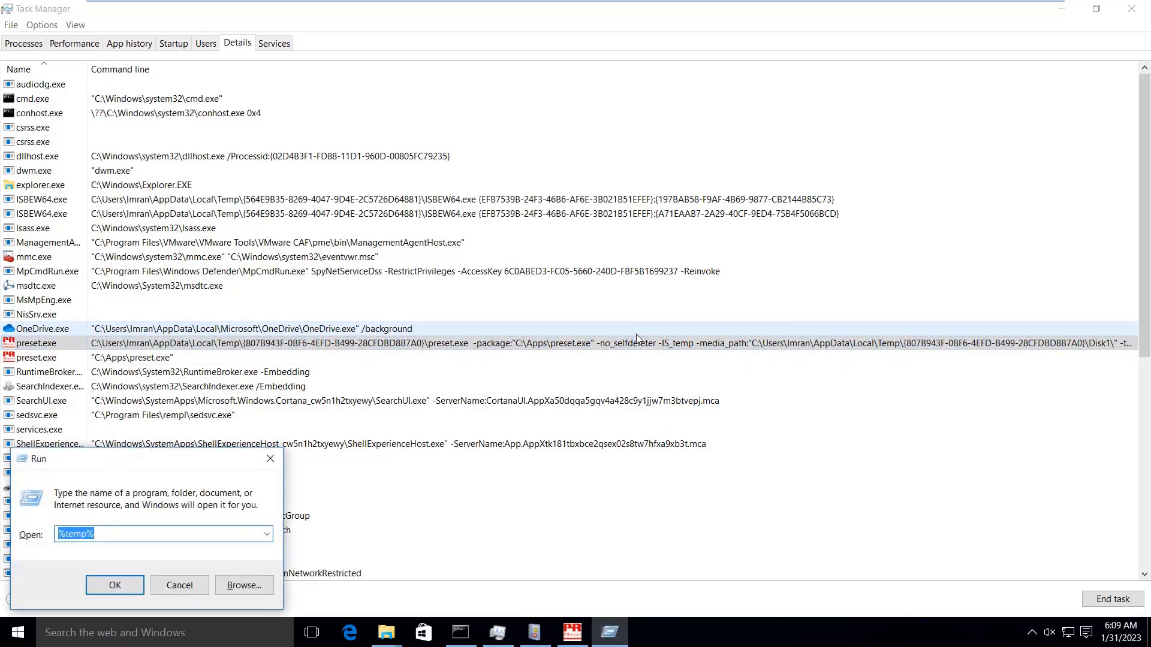
{"action": "key", "text": "Return"}
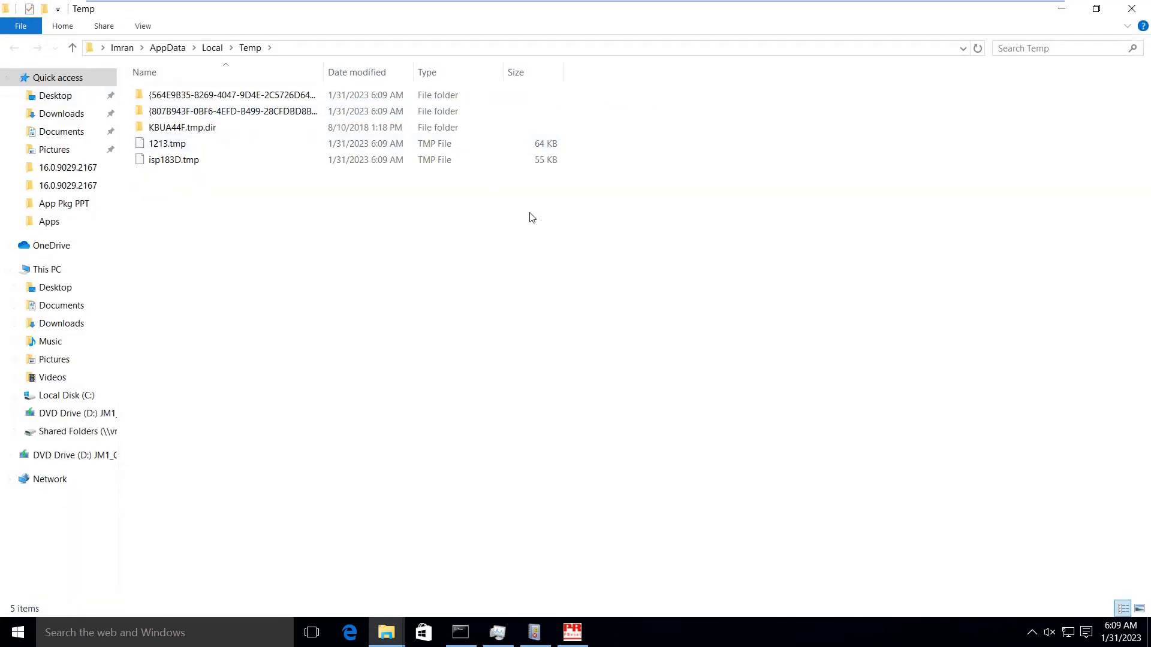
{"action": "left_click_drag", "start_coordinate": [288, 24], "coordinate": [555, 187]}
{"action": "double_click", "coordinate": [507, 285]}
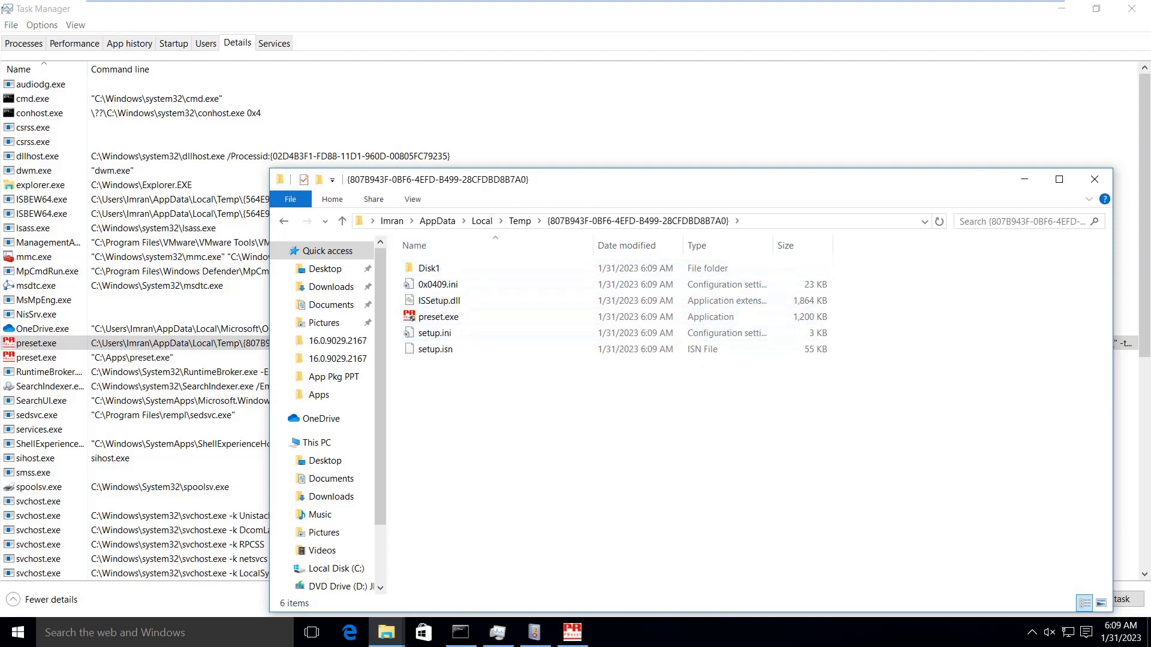
{"action": "left_click_drag", "start_coordinate": [911, 180], "coordinate": [778, 162]}
{"action": "left_click", "coordinate": [892, 161]}
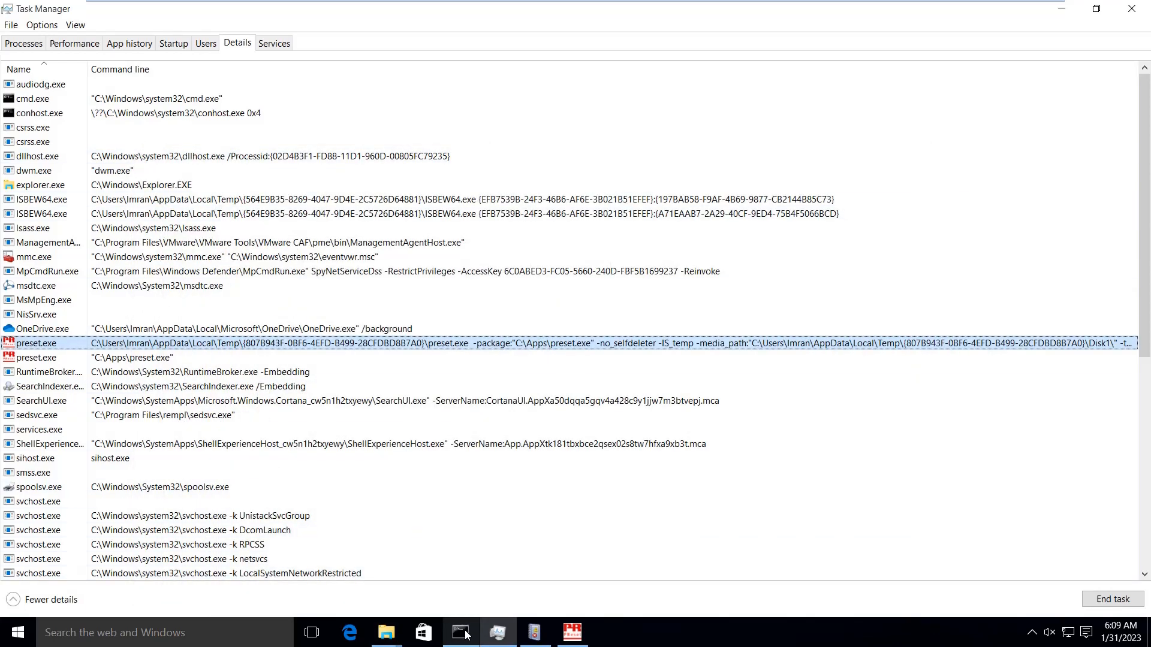
- End the preset.exe process that runs from the Temp folder in Task Manager
{"action": "left_click", "coordinate": [497, 637]}
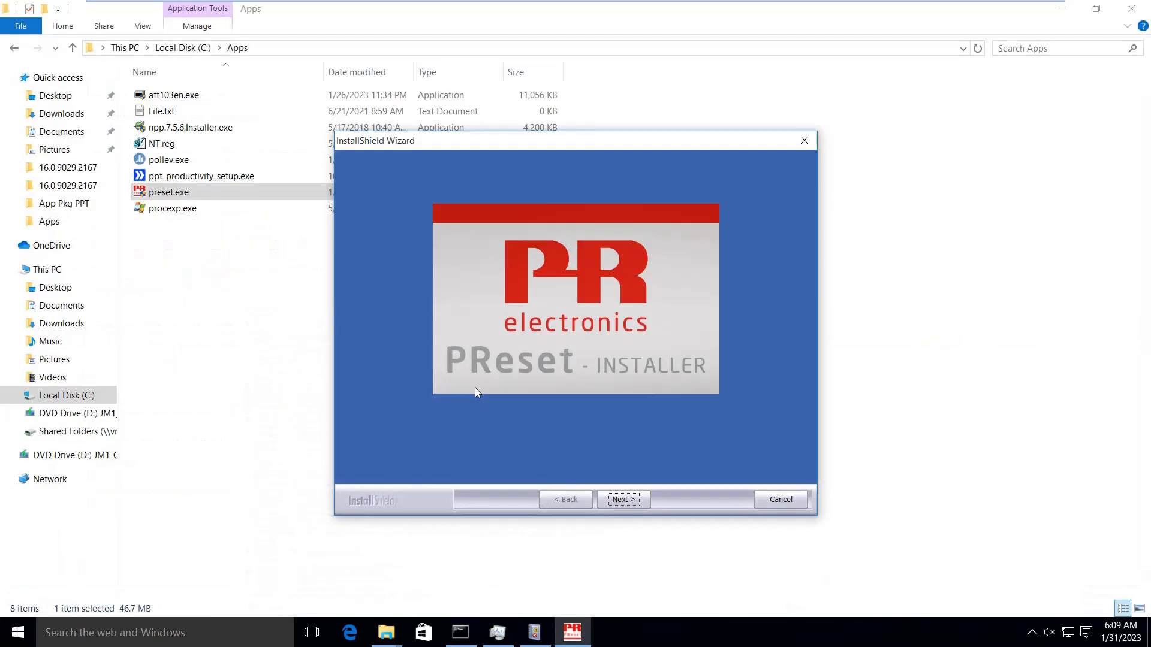
{"action": "left_click", "coordinate": [460, 632]}
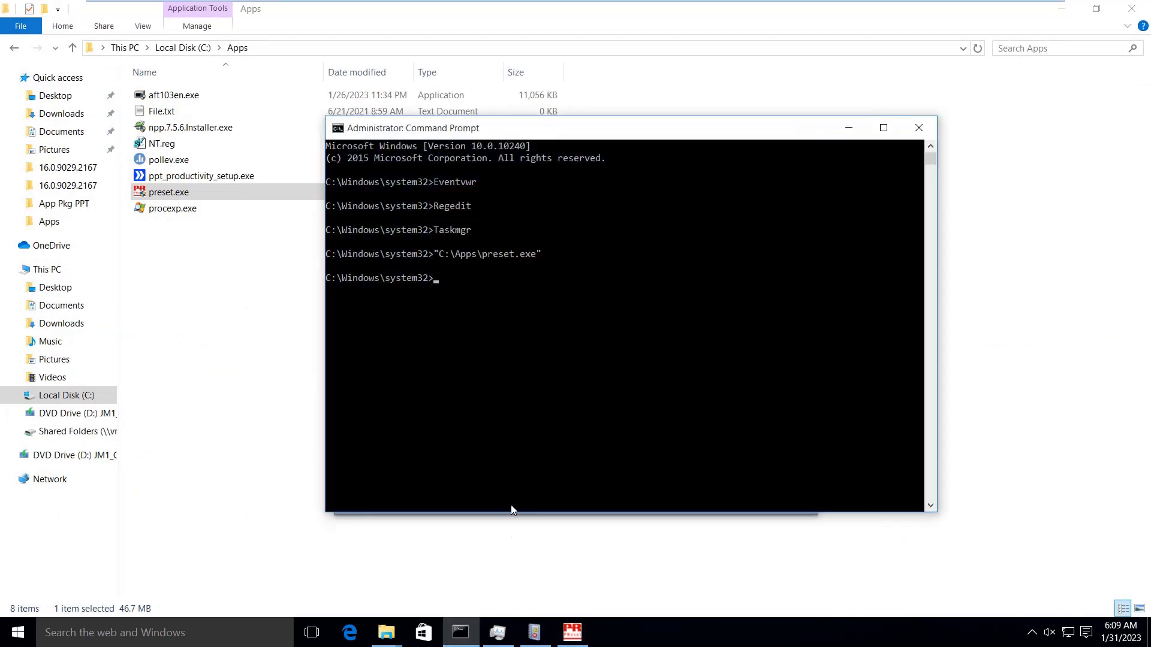
{"action": "left_click", "coordinate": [498, 632]}
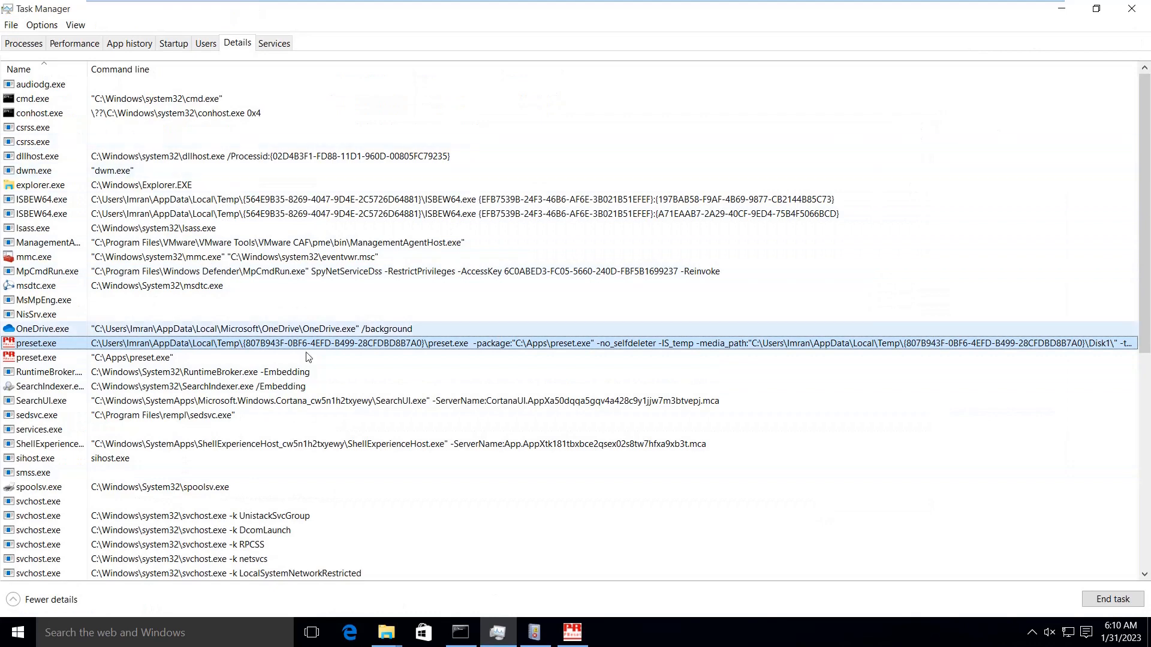
{"action": "right_click", "coordinate": [74, 345]}
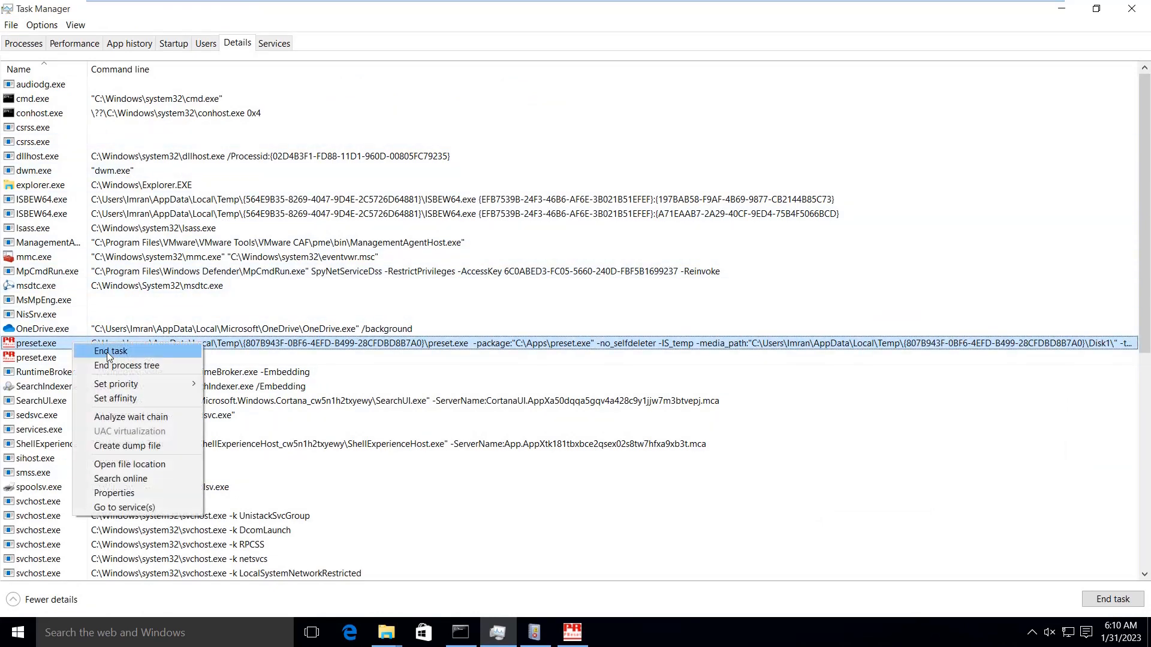
{"action": "left_click", "coordinate": [110, 353]}
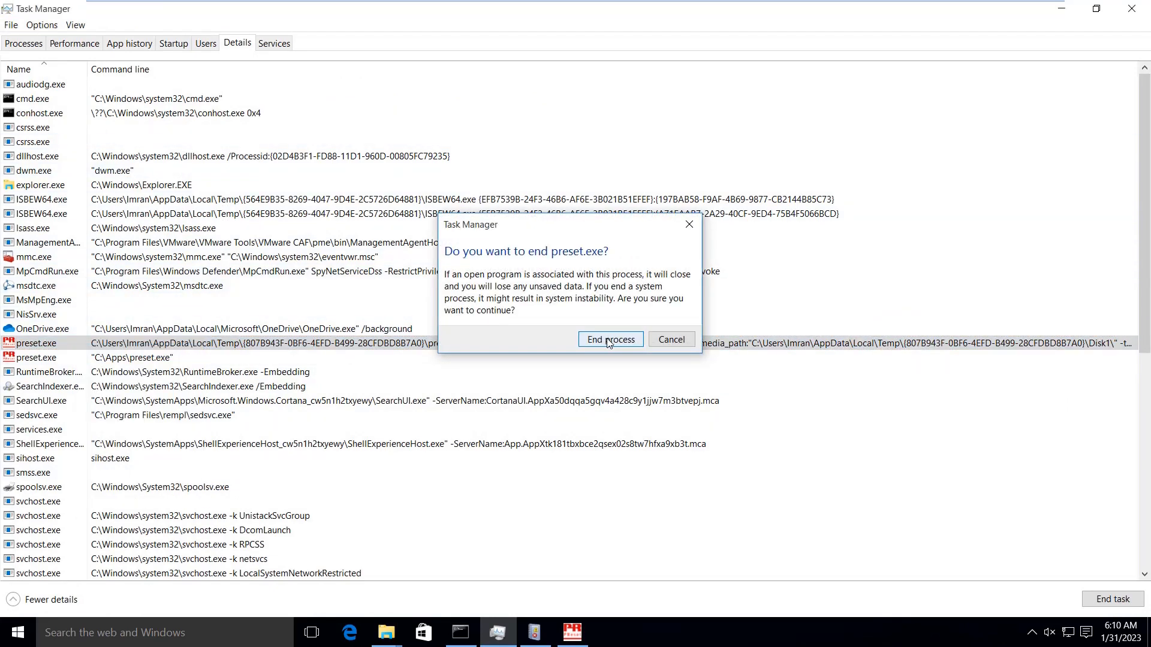
{"action": "left_click", "coordinate": [609, 341]}
- Run "C:\Apps\preset.exe" /? in the Command Prompt and place the installer window beside it to check for switch help
{"action": "left_click", "coordinate": [460, 633]}
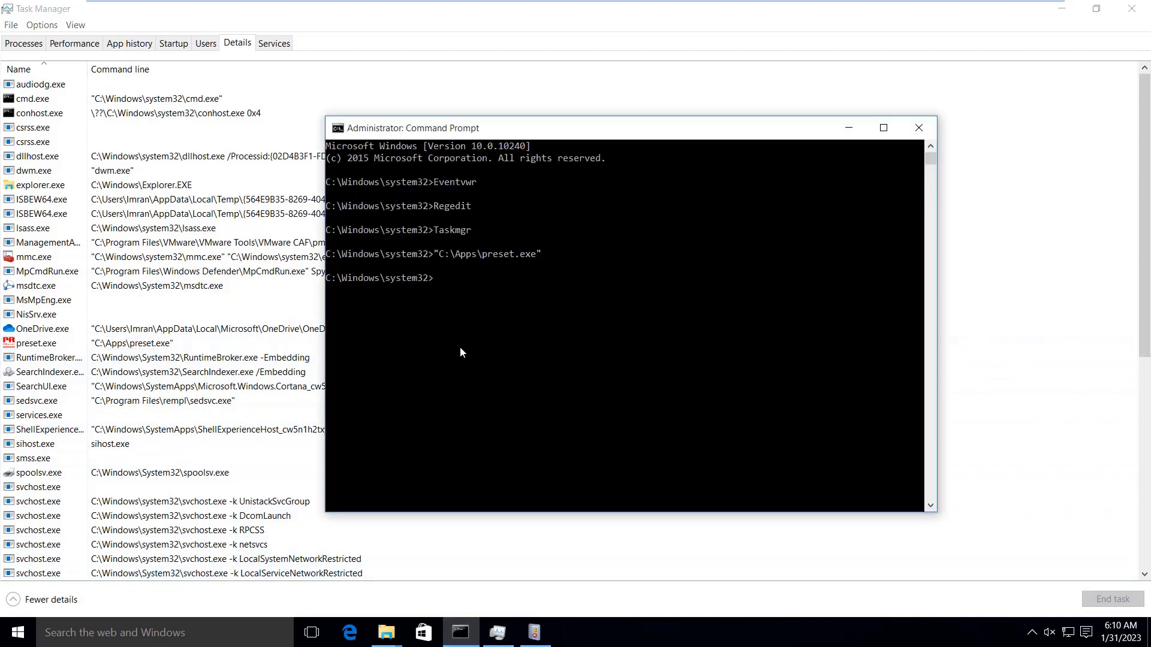
{"action": "key", "text": "Up"}
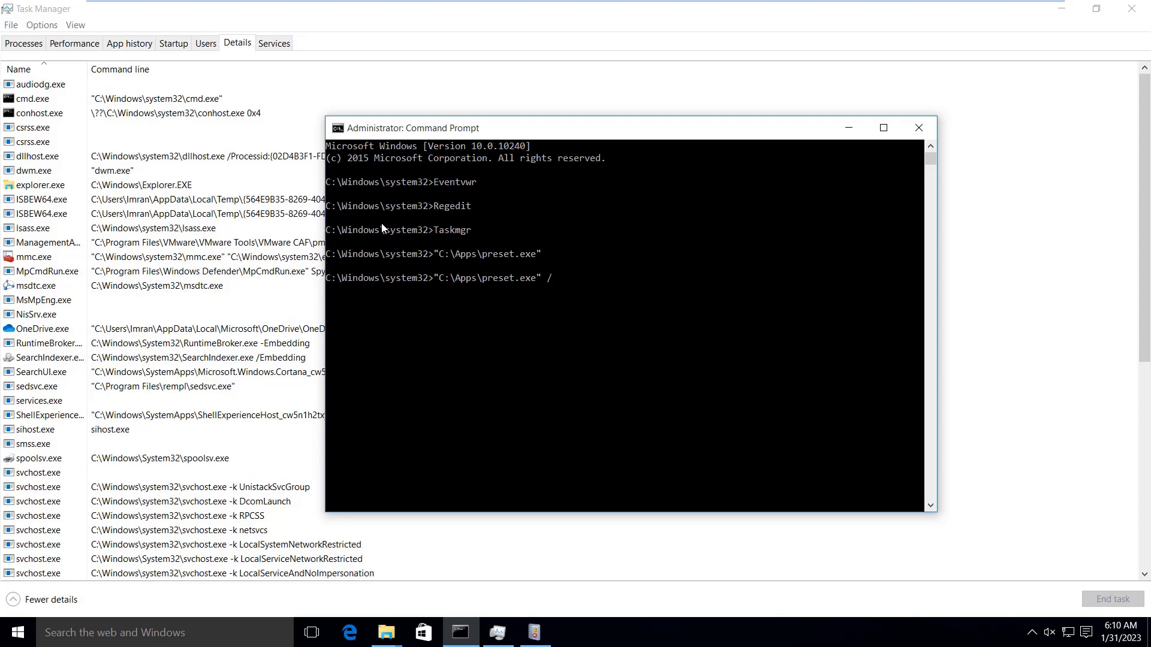
{"action": "type", "text": "?"}
{"action": "key", "text": "Return"}
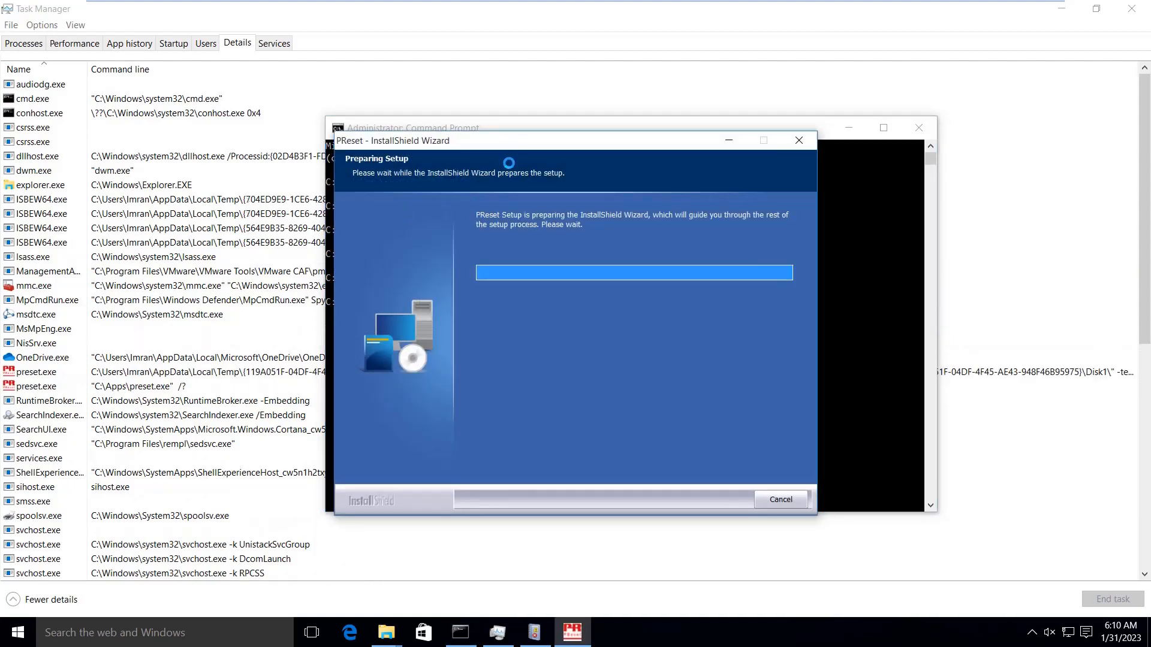
{"action": "left_click_drag", "start_coordinate": [509, 141], "coordinate": [753, 202]}
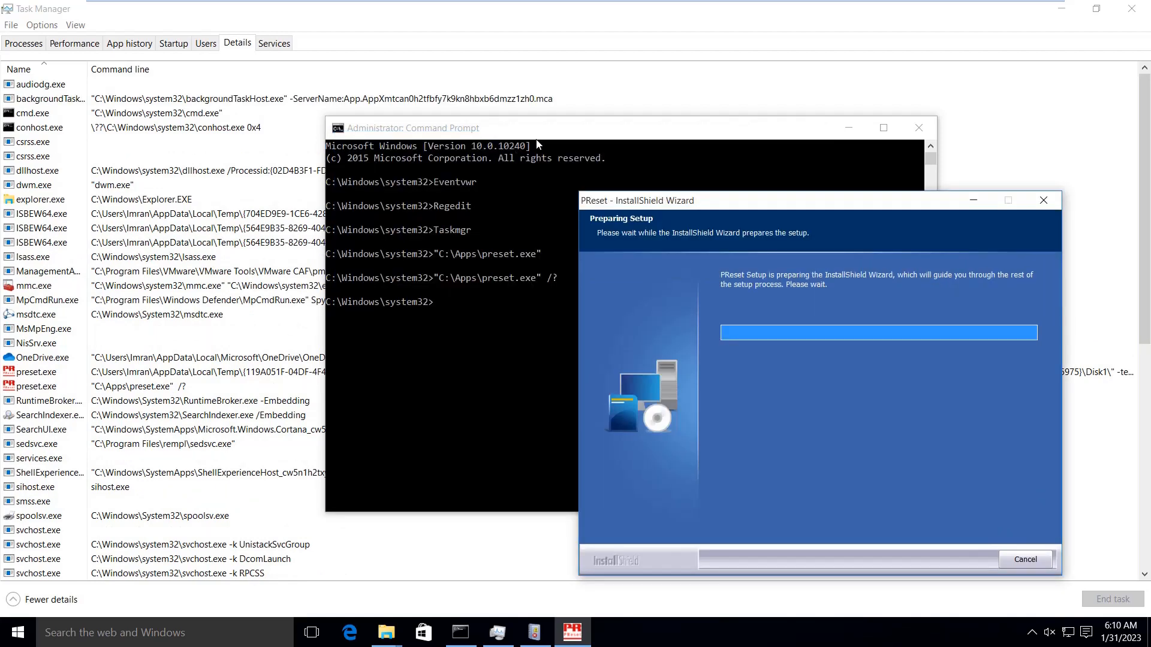
{"action": "left_click", "coordinate": [350, 128]}
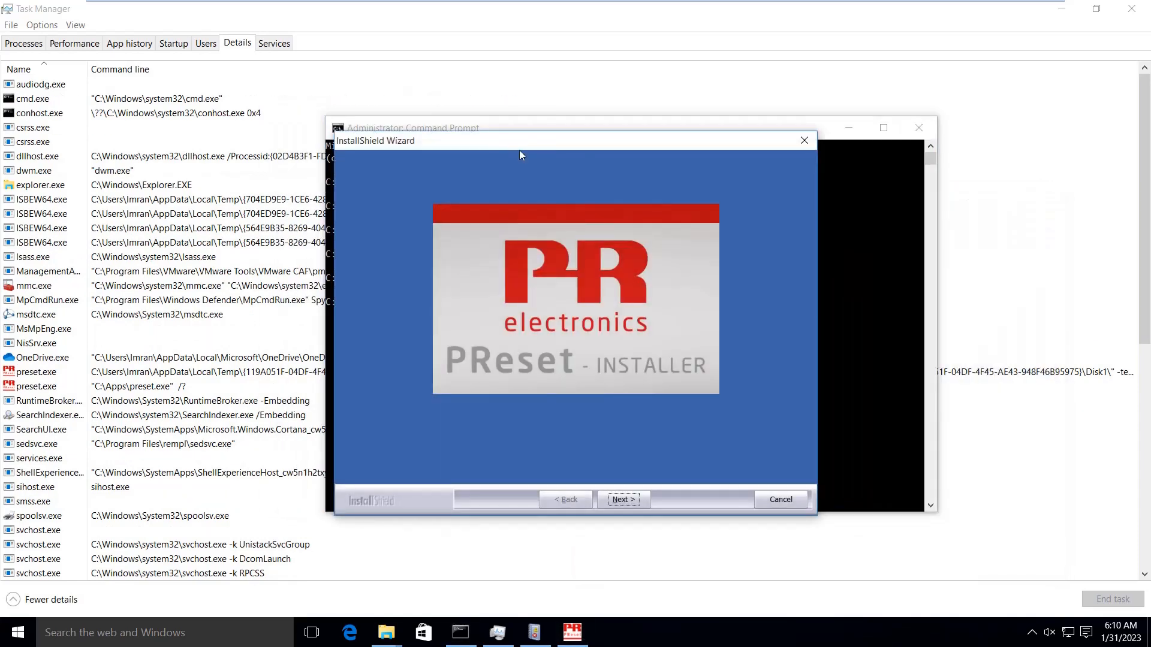
{"action": "left_click_drag", "start_coordinate": [488, 142], "coordinate": [282, 113]}
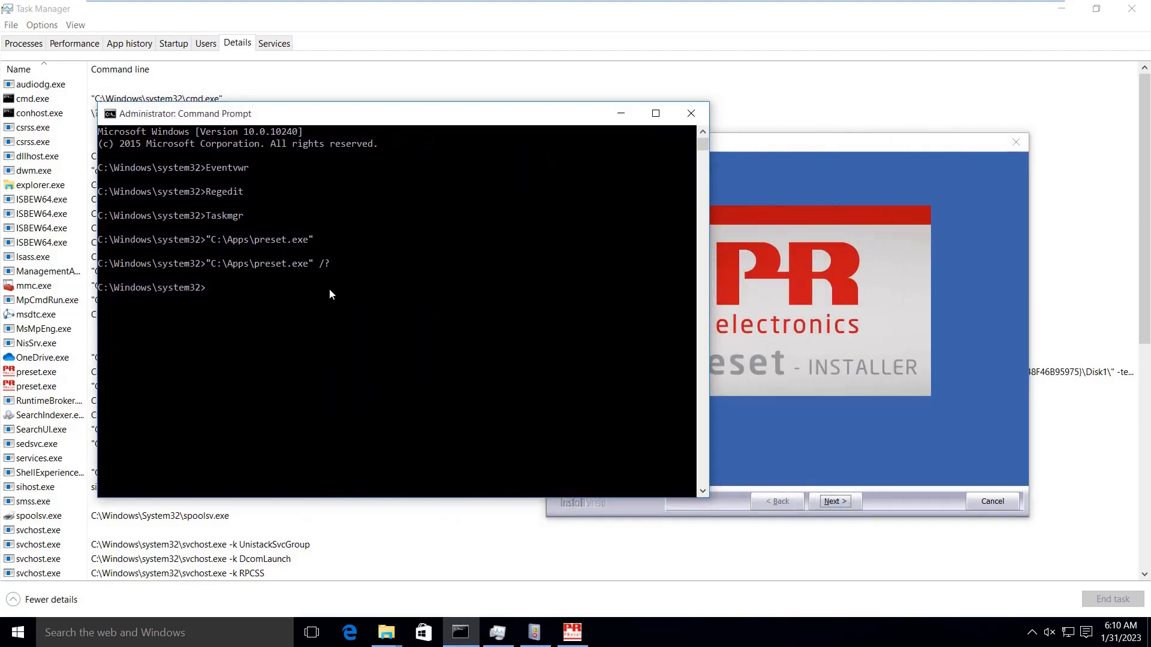
{"action": "left_click", "coordinate": [783, 148]}
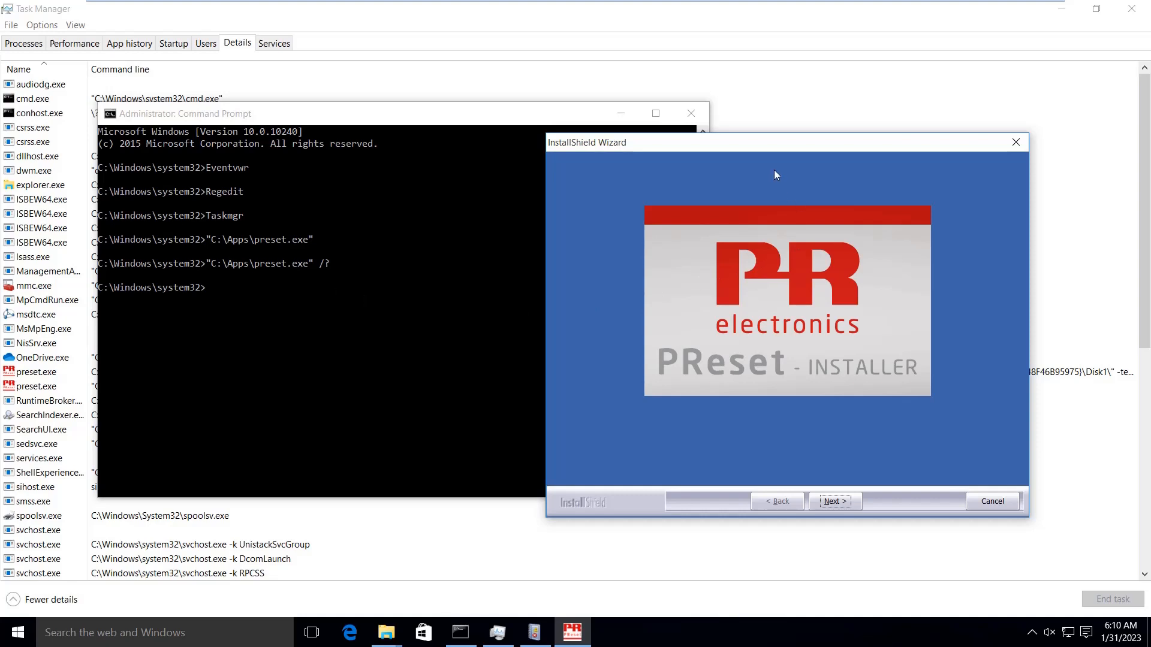
{"action": "left_click_drag", "start_coordinate": [773, 147], "coordinate": [790, 137]}
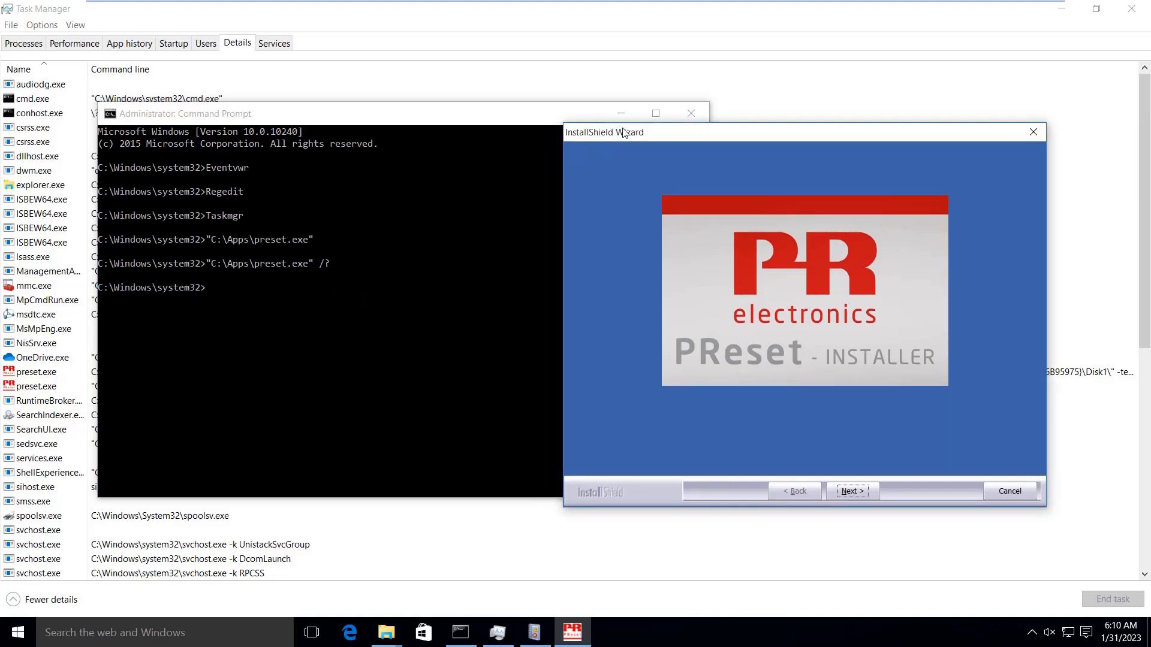
{"action": "left_click_drag", "start_coordinate": [673, 133], "coordinate": [654, 159]}
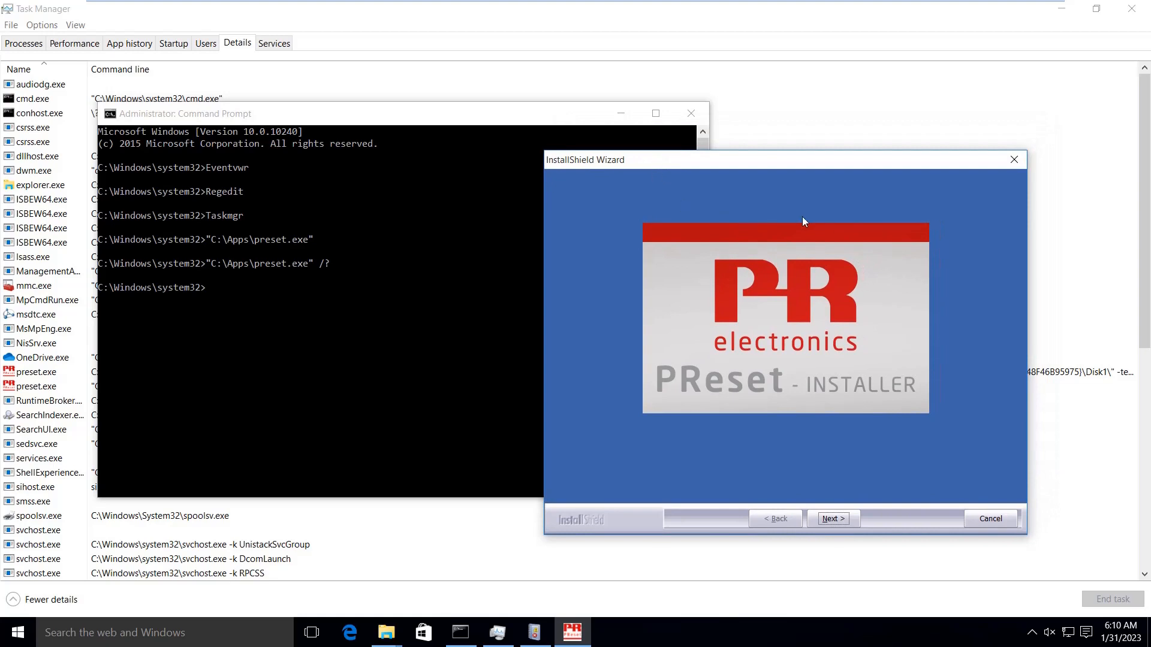
- Cancel the PReset setup and exit the InstallShield Wizard
{"action": "left_click", "coordinate": [1019, 163]}
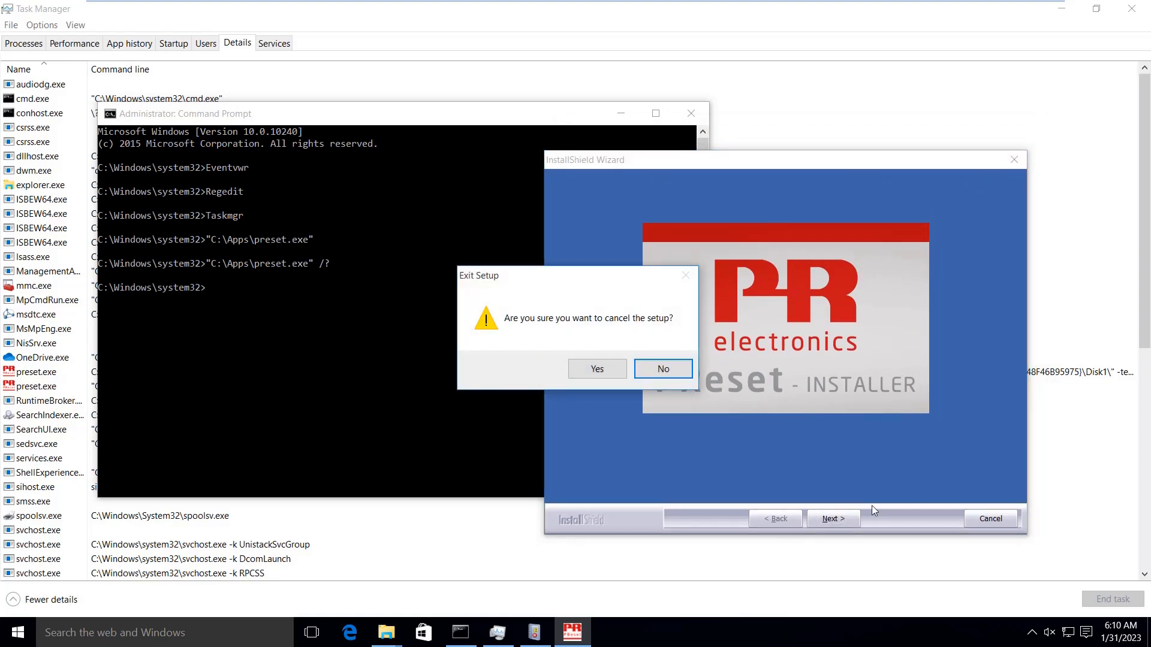
{"action": "left_click", "coordinate": [598, 368]}
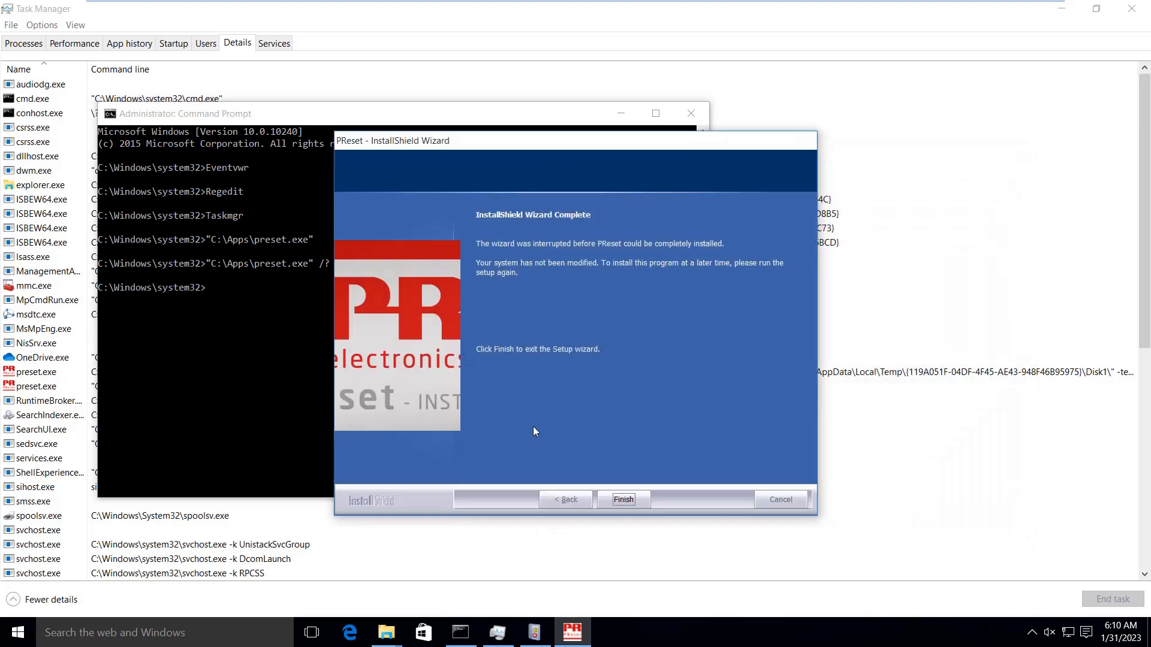
{"action": "left_click", "coordinate": [624, 499]}
- Run "C:\Apps\preset.exe" -help in the Command Prompt and set the command and installer windows side by side
{"action": "left_click", "coordinate": [352, 346]}
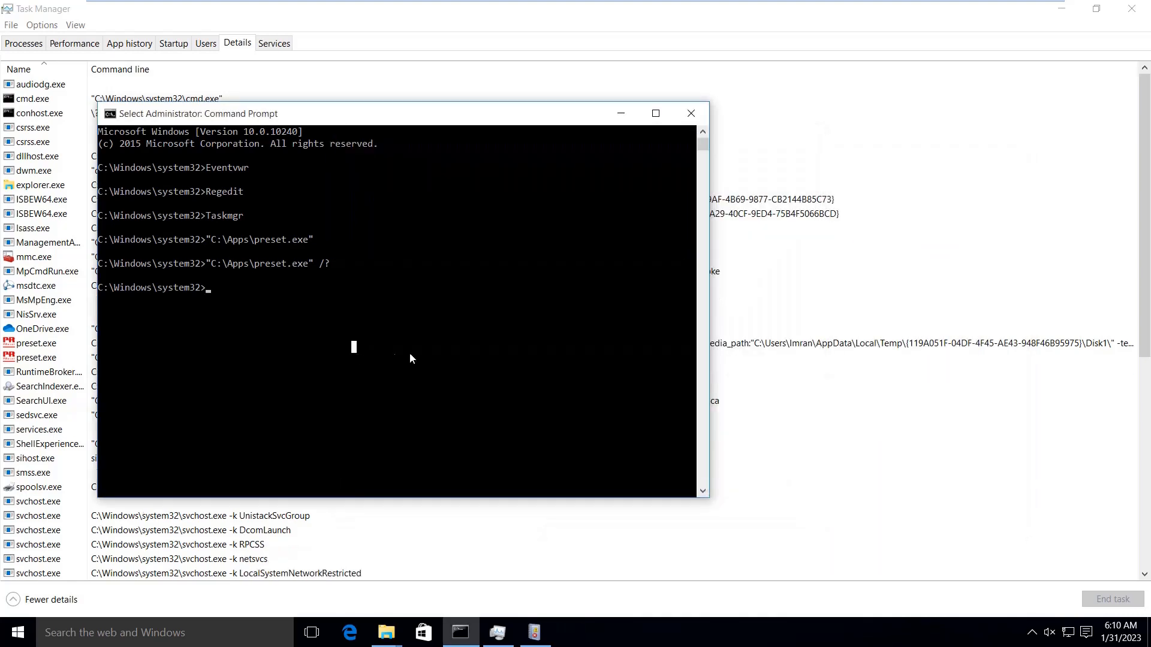
{"action": "key", "text": "Up"}
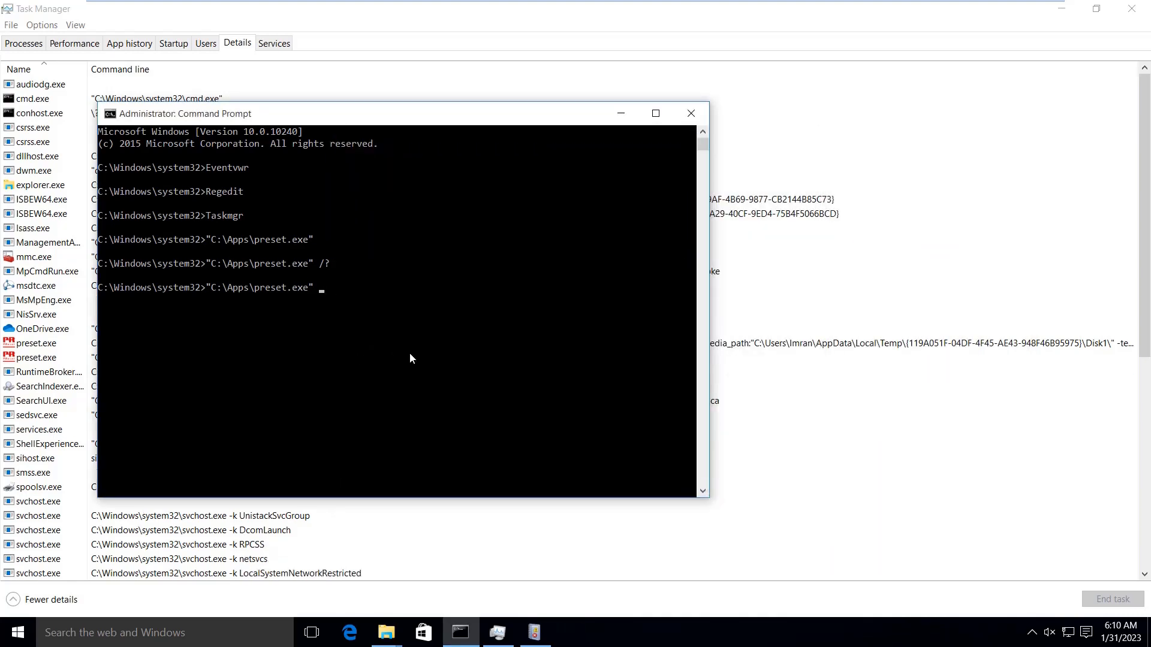
{"action": "type", "text": "-help"}
{"action": "key", "text": "Return"}
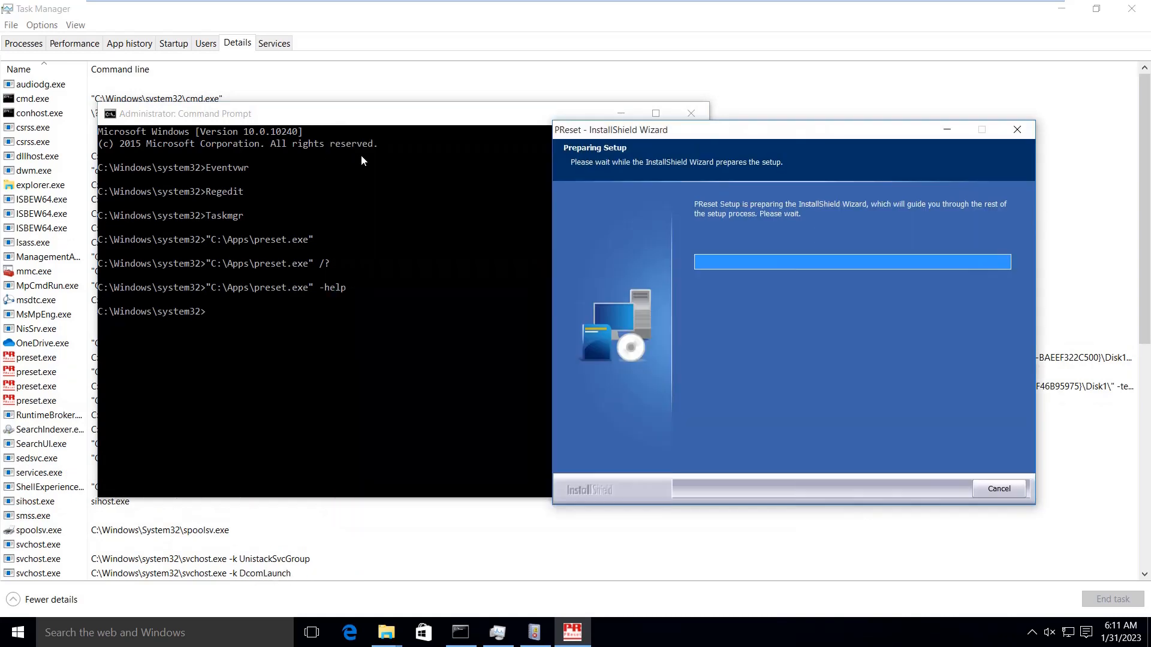
{"action": "left_click_drag", "start_coordinate": [413, 122], "coordinate": [346, 127]}
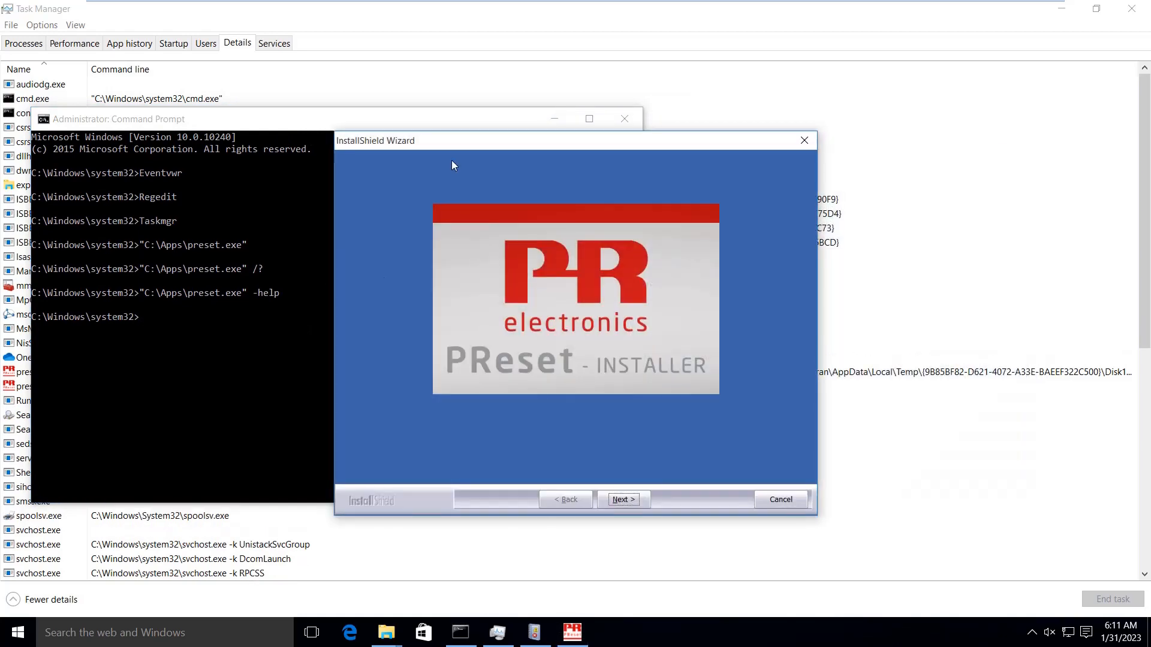
{"action": "left_click_drag", "start_coordinate": [441, 144], "coordinate": [574, 147]}
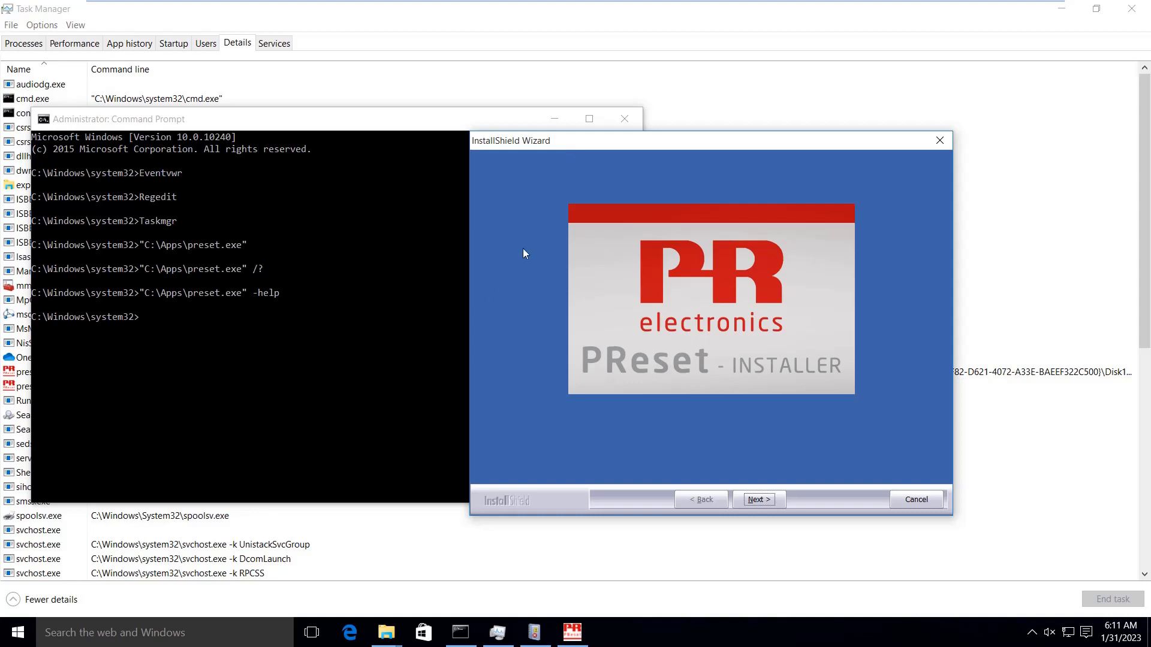
- Check the command lines of the running preset.exe processes in Task Manager, and bring the Command Prompt back to the front
{"action": "left_click_drag", "start_coordinate": [537, 146], "coordinate": [545, 144]}
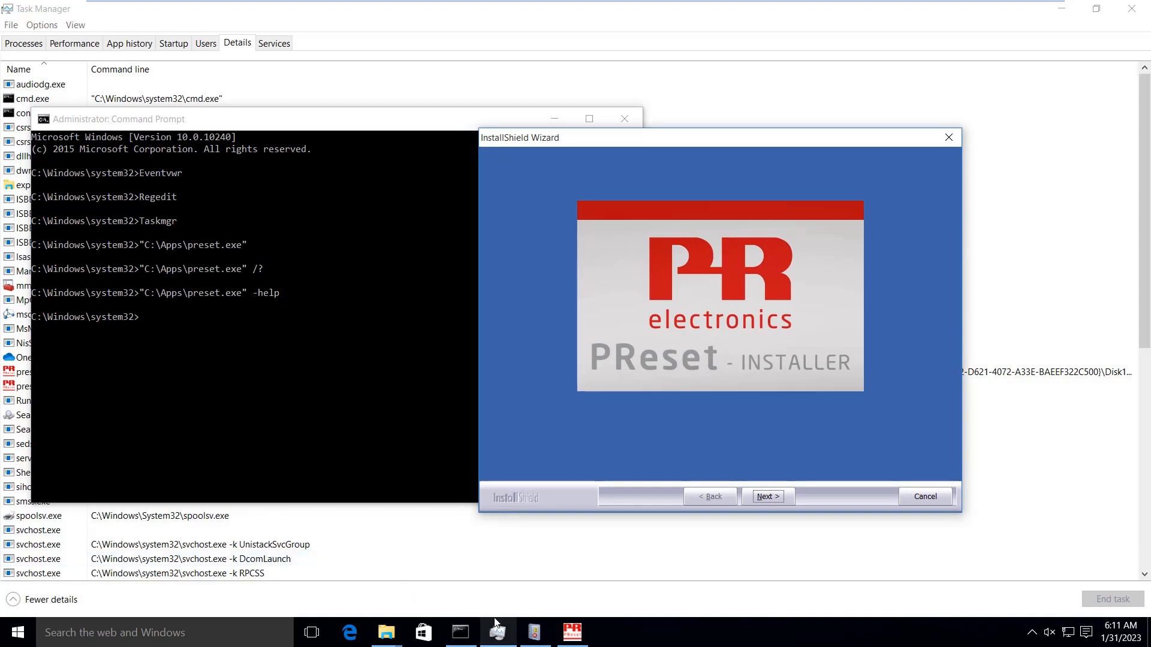
{"action": "left_click", "coordinate": [556, 118]}
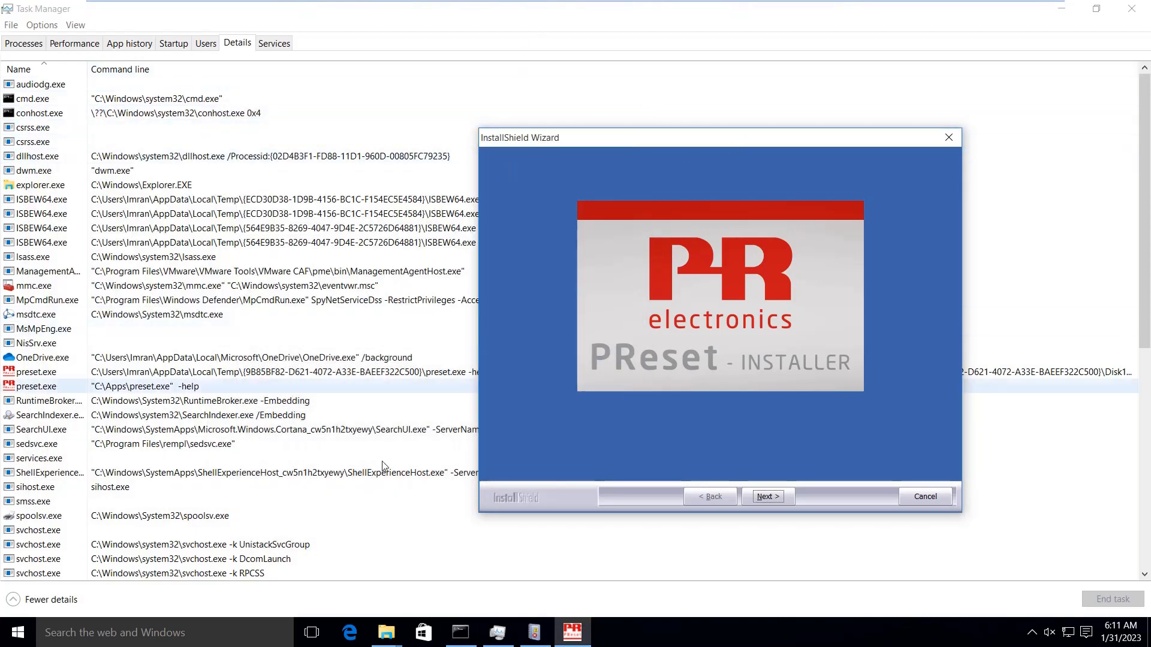
{"action": "left_click", "coordinate": [462, 636]}
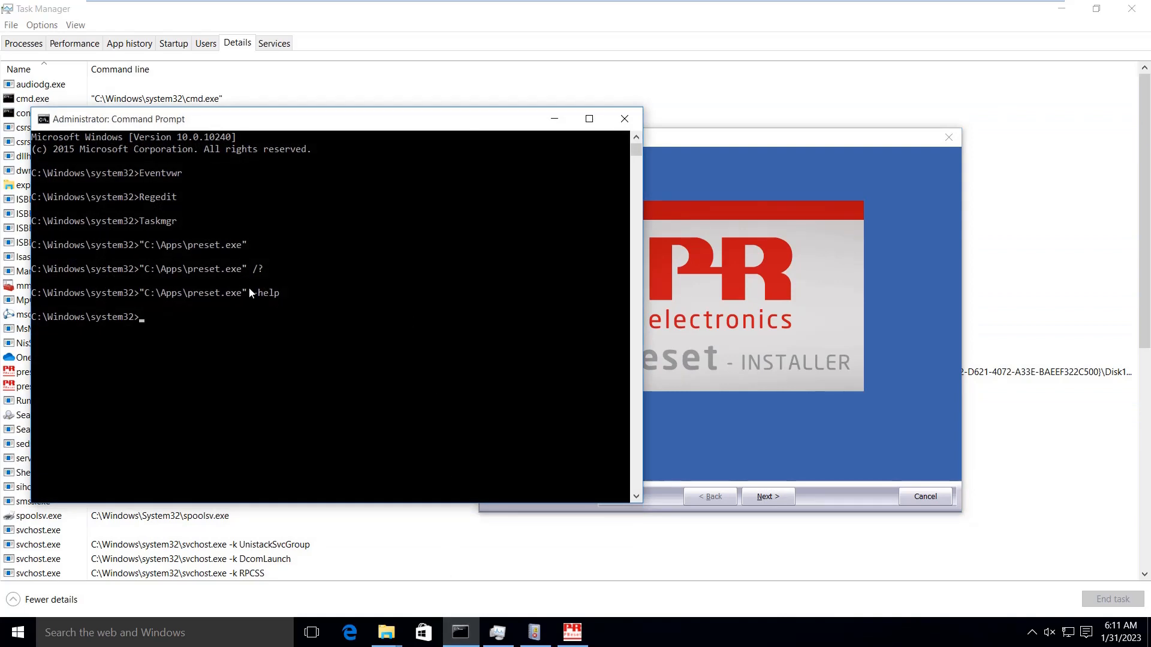
- Switch to the C:\Apps folder in File Explorer and select procexp.exe
{"action": "left_click", "coordinate": [386, 633]}
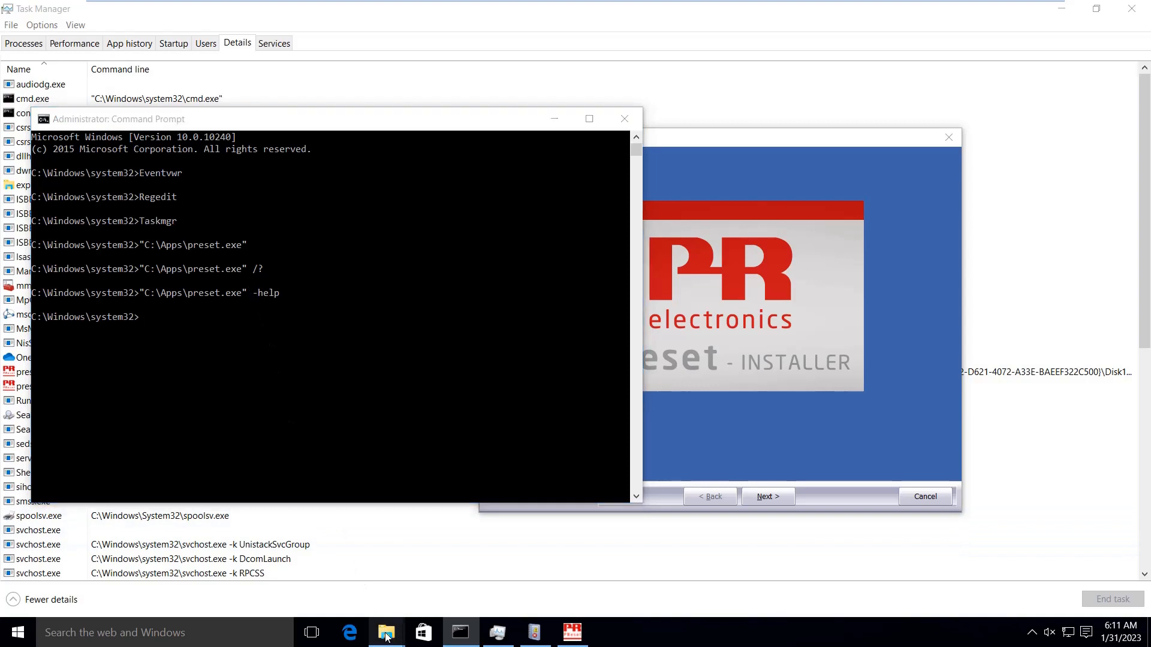
{"action": "left_click", "coordinate": [259, 562]}
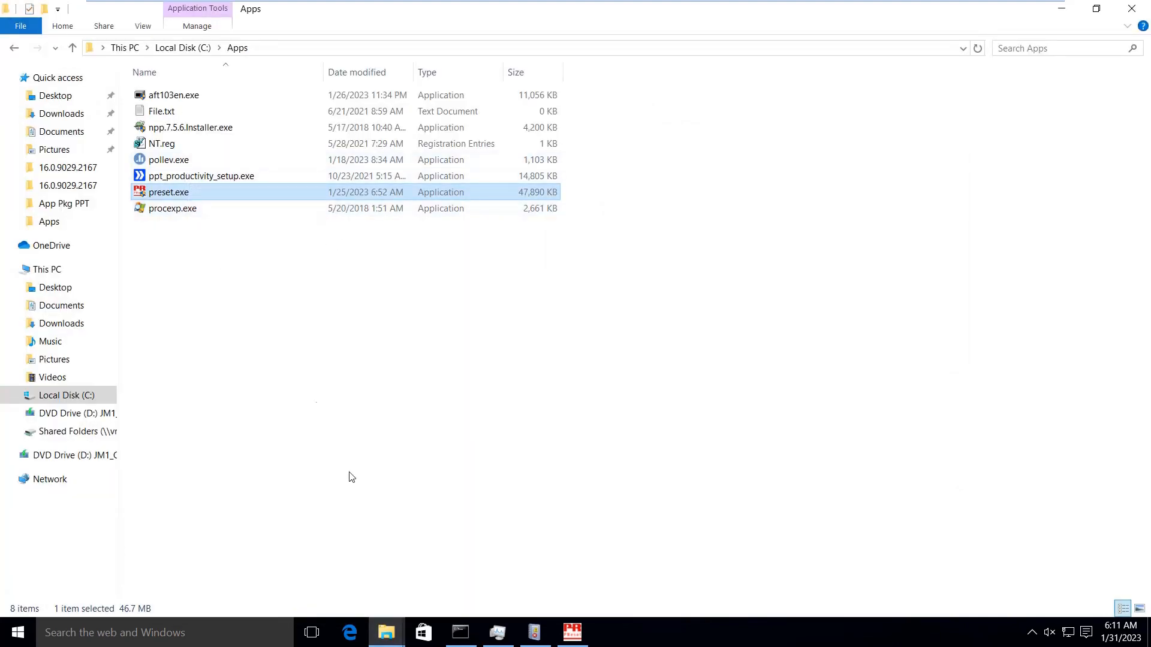
{"action": "left_click", "coordinate": [193, 215]}
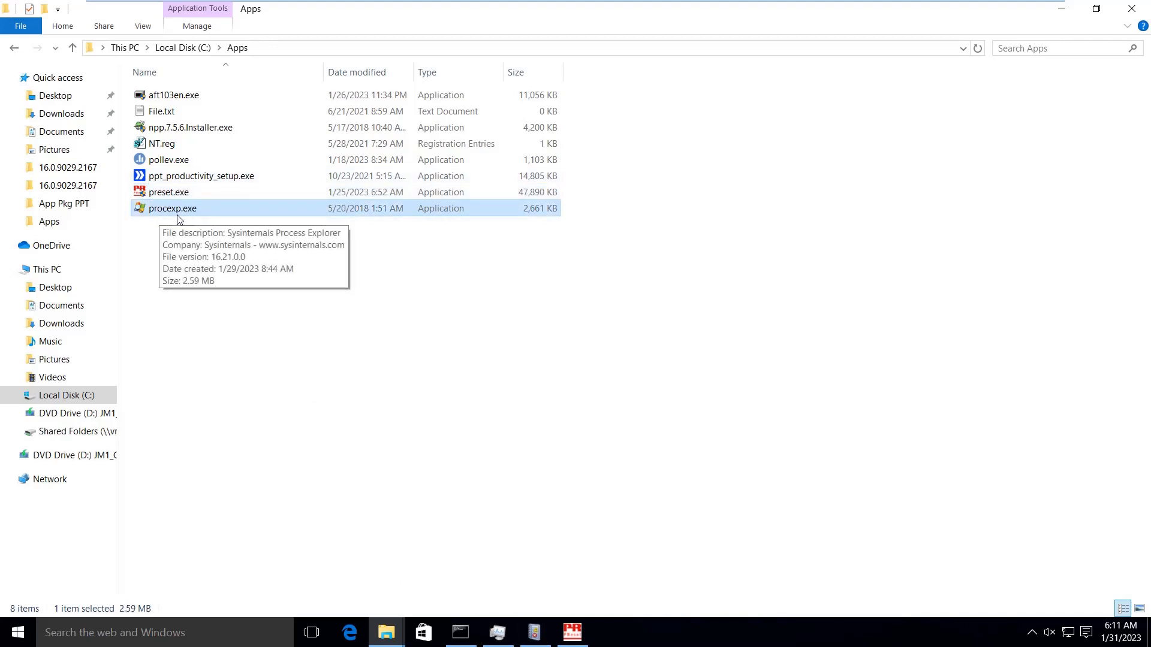
- Take the Windows 10 x64 virtual machine out of full screen and open Chrome on the host computer
{"action": "mouse_move", "coordinate": [538, 5]}
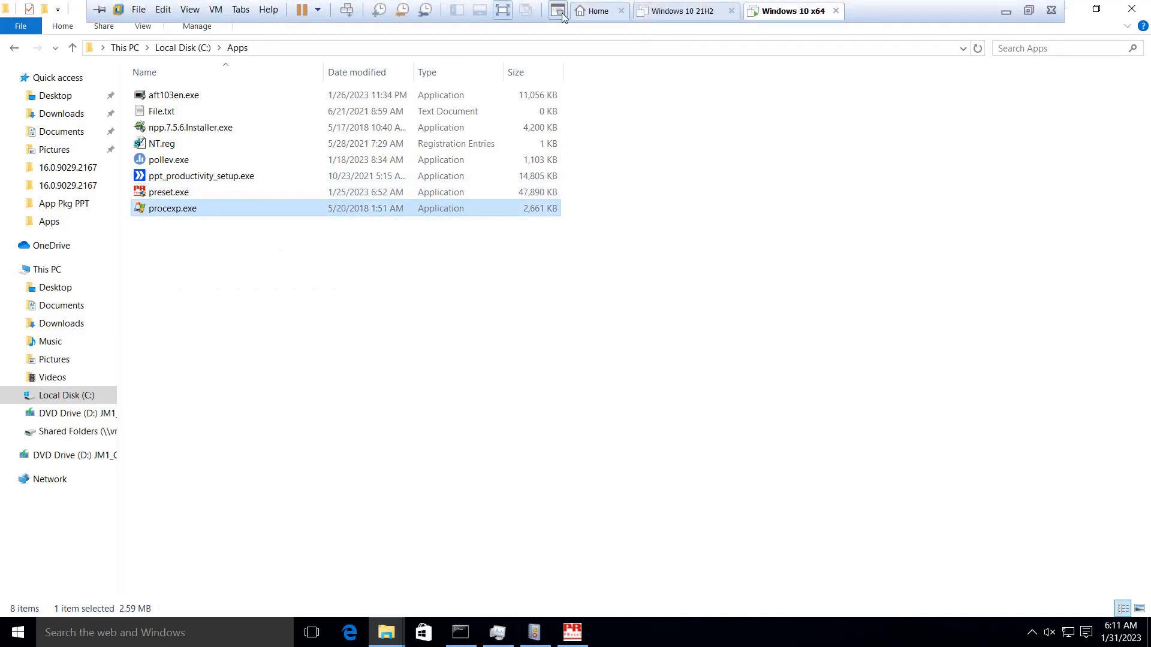
{"action": "left_click", "coordinate": [1029, 10]}
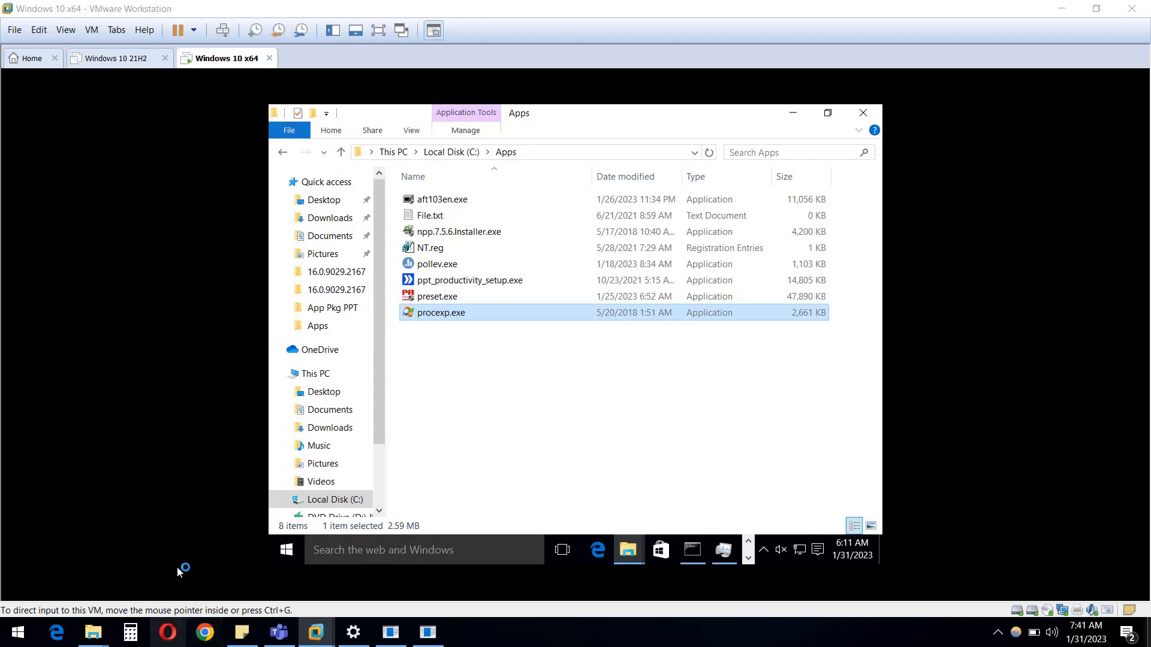
{"action": "left_click", "coordinate": [198, 639]}
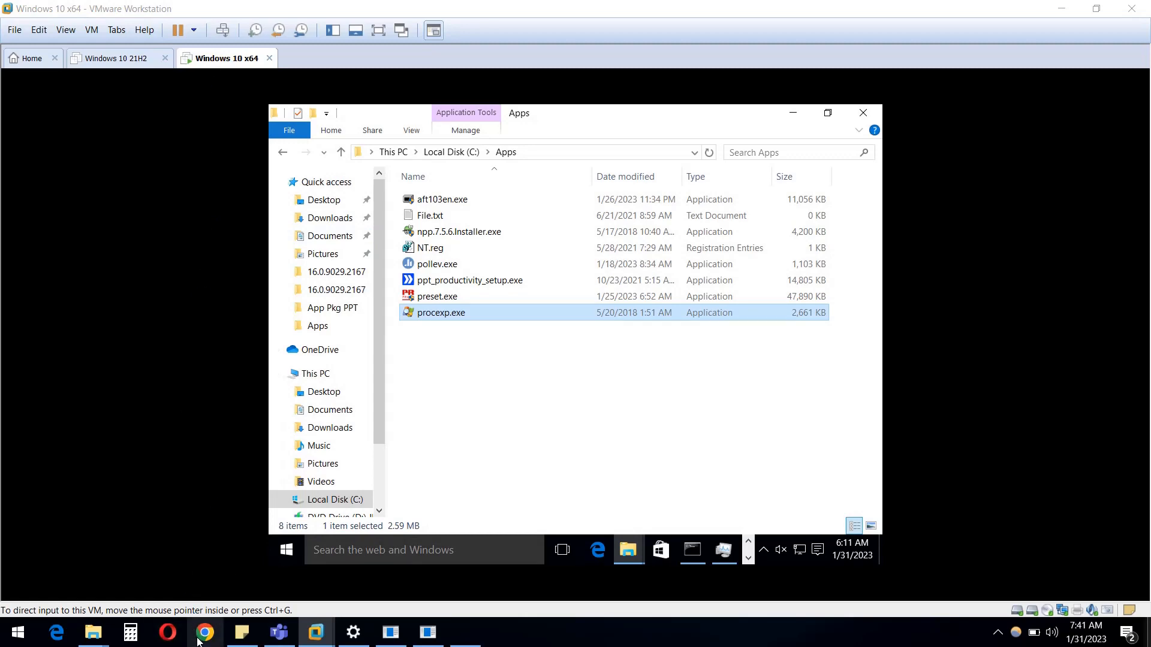
{"action": "left_click", "coordinate": [1013, 97]}
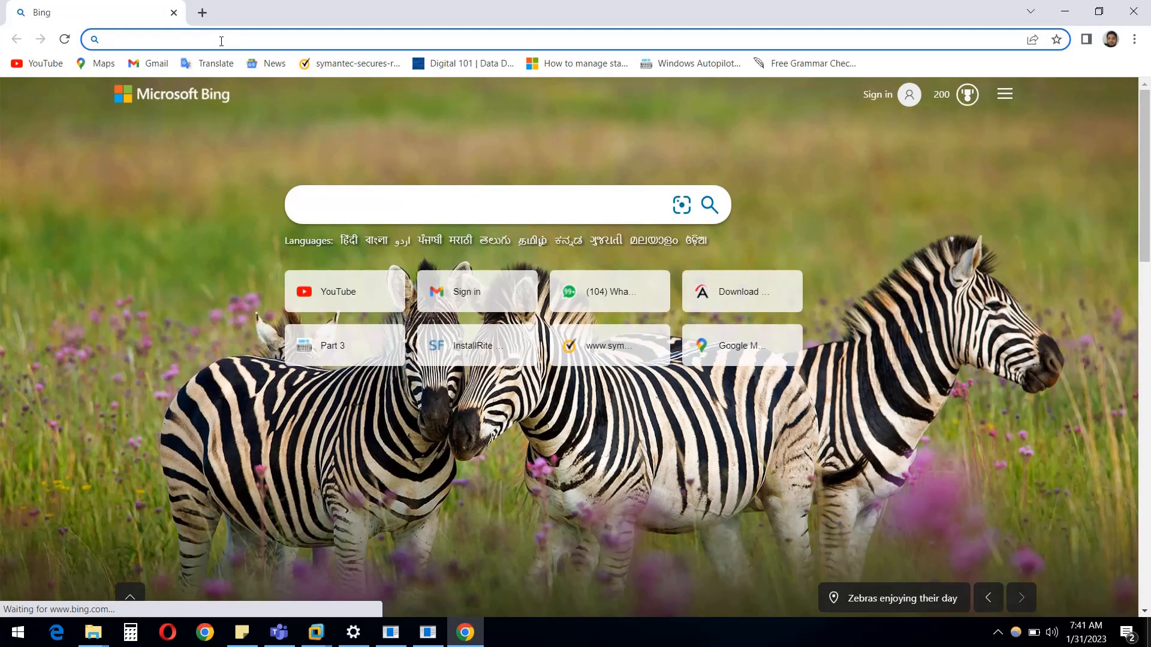
- Search the web for "sysinternals process explorer"
{"action": "type", "text": "syst"}
{"action": "key", "text": "BackSpace"}
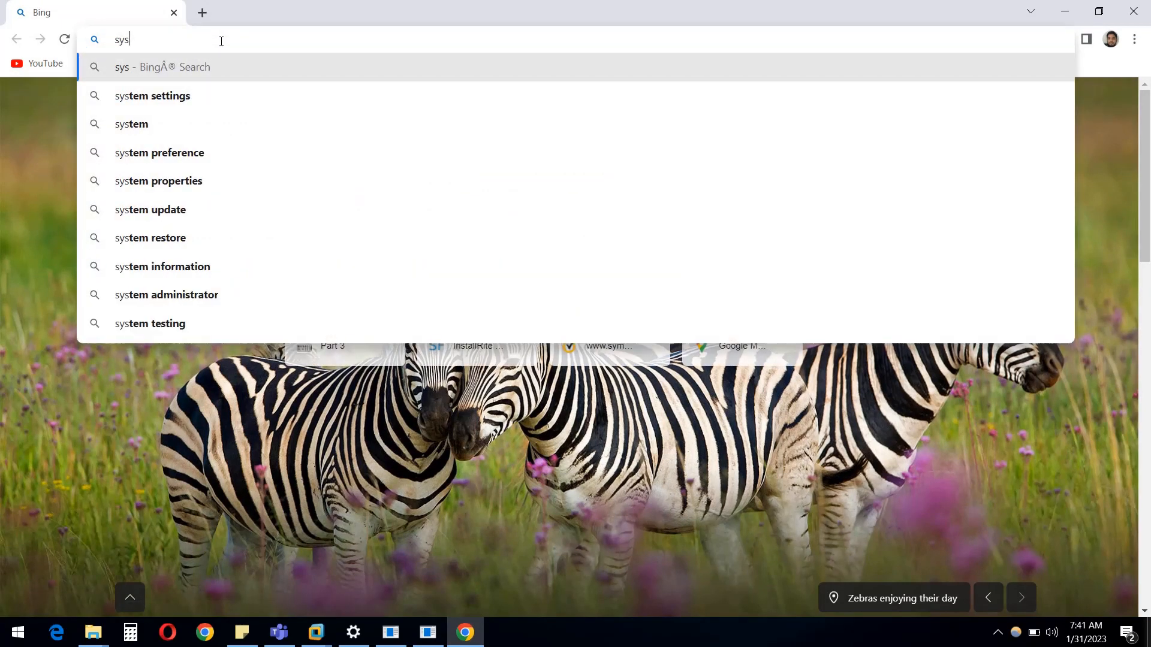
{"action": "type", "text": "i"}
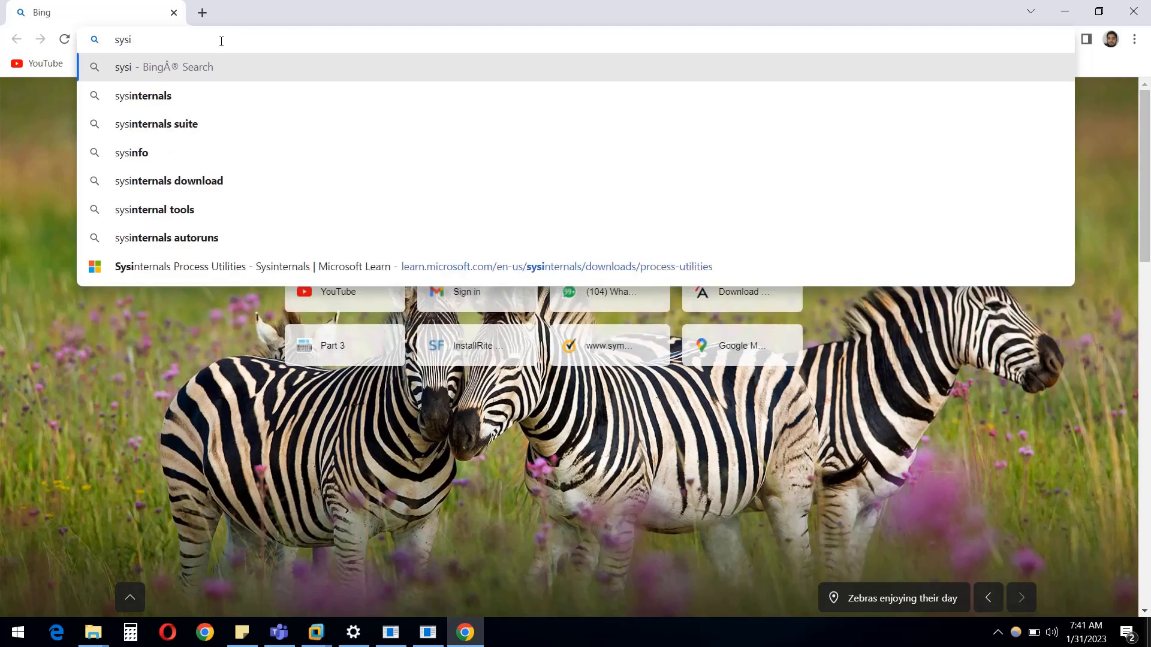
{"action": "type", "text": "nter"}
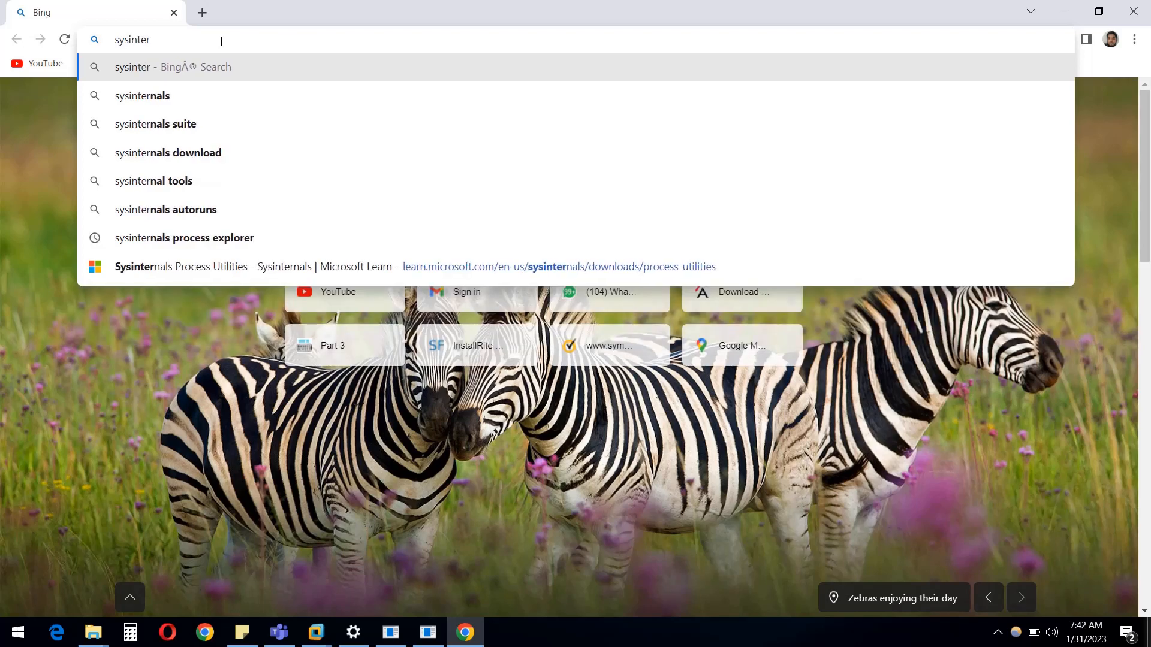
{"action": "type", "text": "nals"}
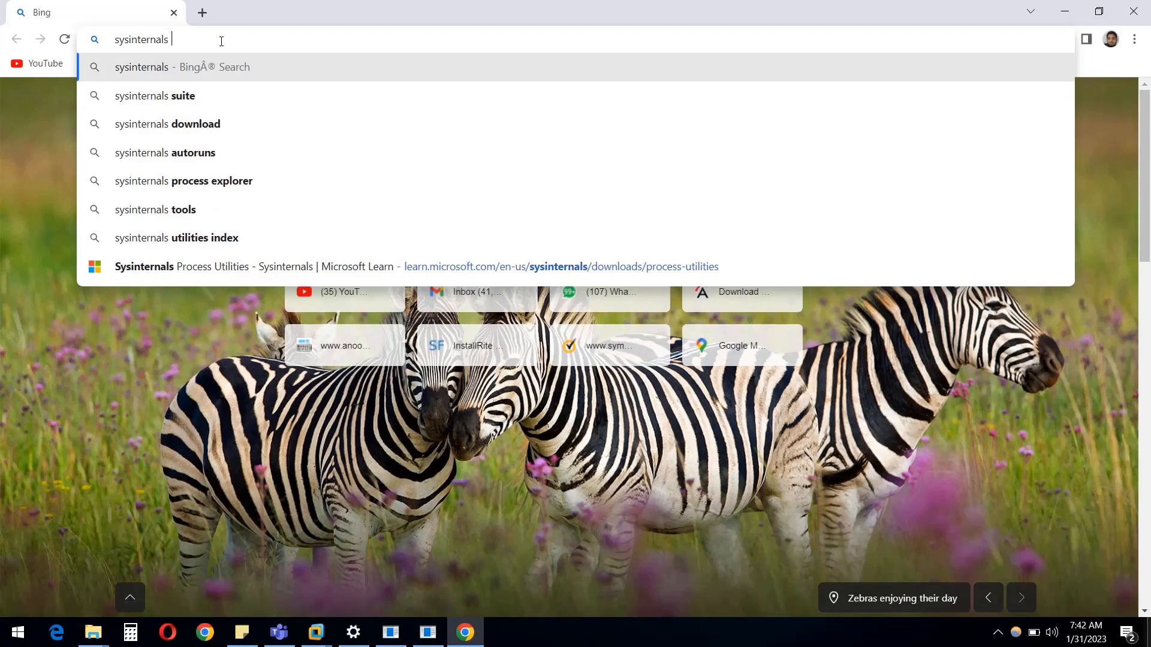
{"action": "type", "text": "Pro"}
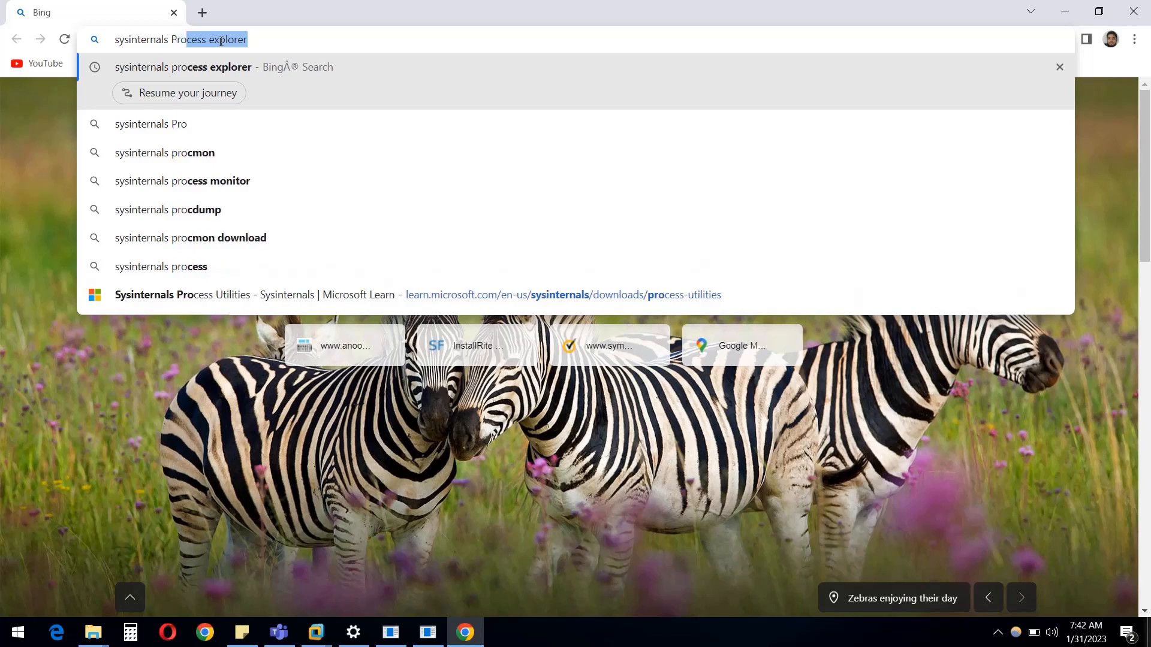
{"action": "key", "text": "End"}
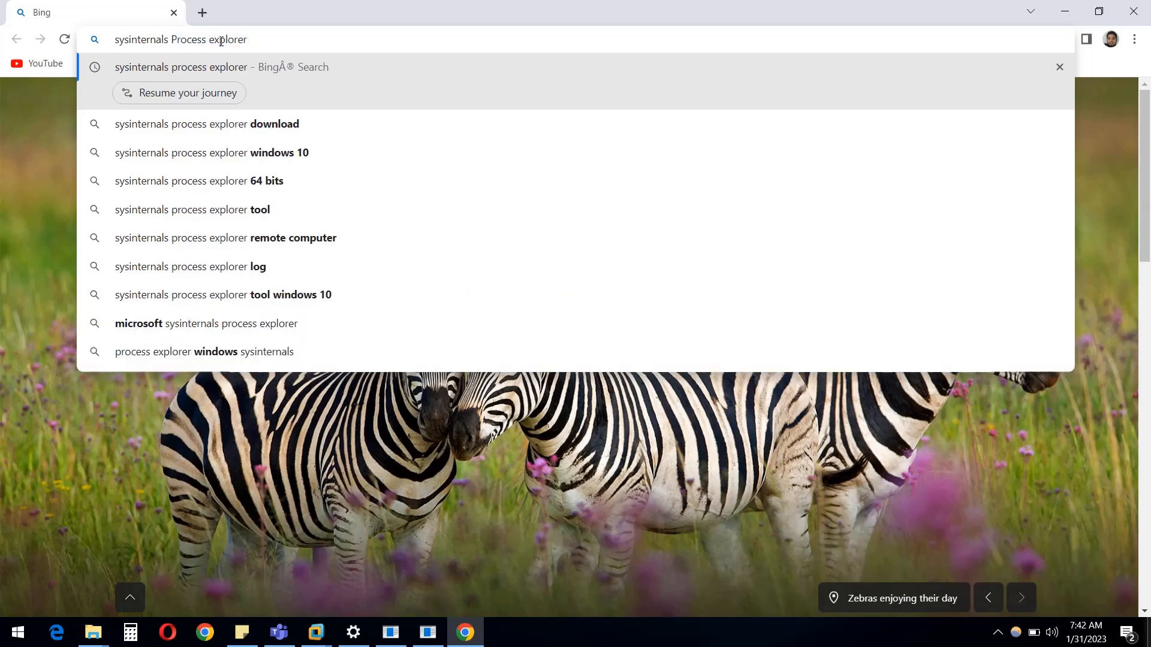
{"action": "key", "text": "Return"}
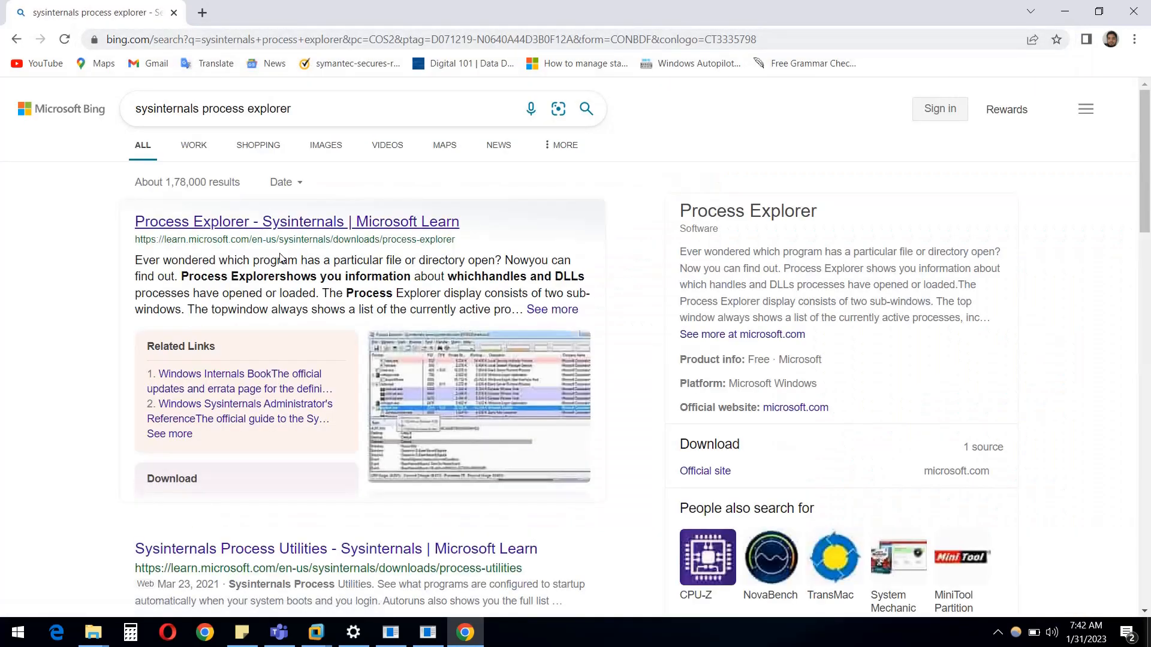
- Open the Sysinternals Process Utilities result from Microsoft Learn in a new tab and switch to it
{"action": "scroll", "coordinate": [307, 231], "scroll_direction": "down", "scroll_amount": 2}
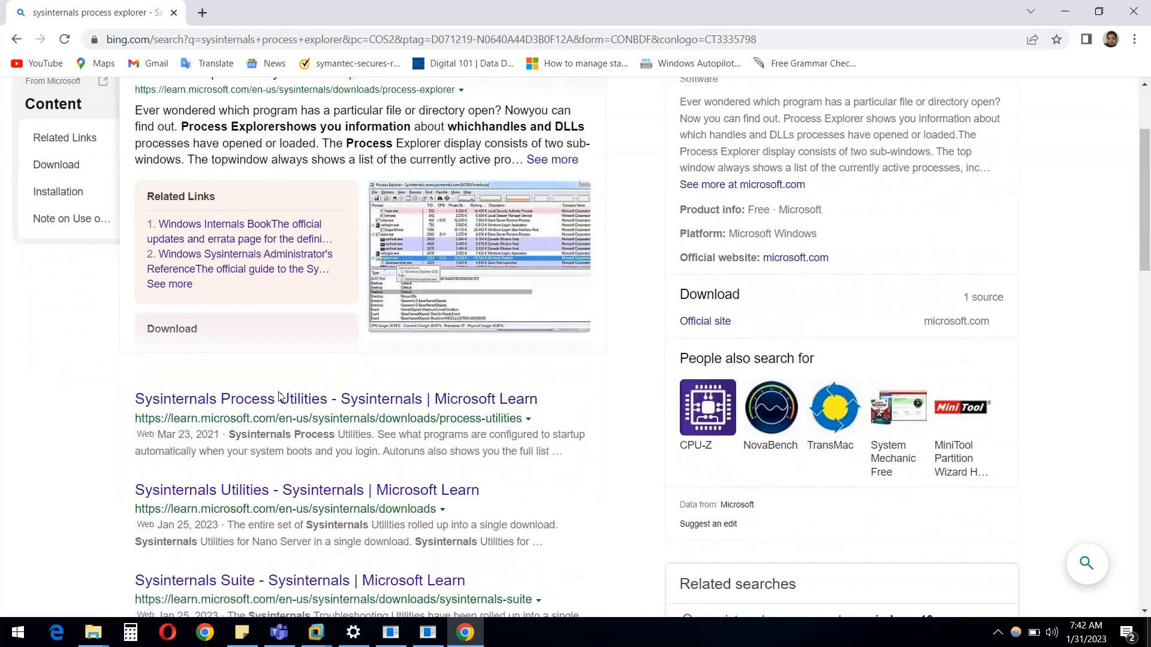
{"action": "middle_click", "coordinate": [272, 403]}
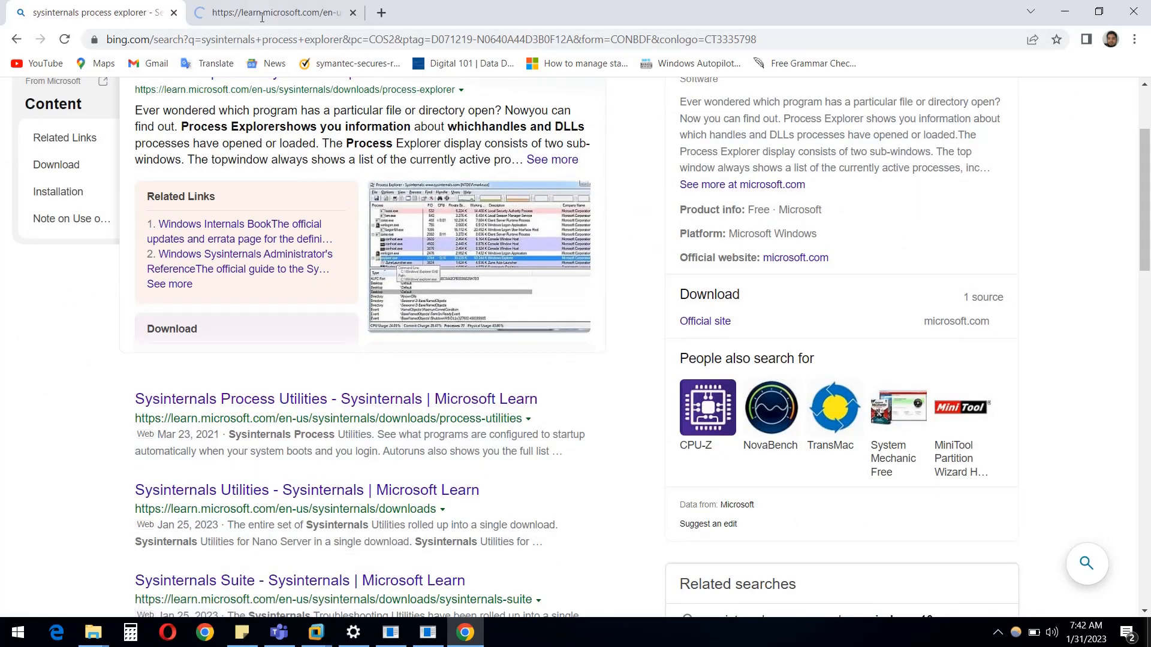
{"action": "left_click", "coordinate": [264, 18]}
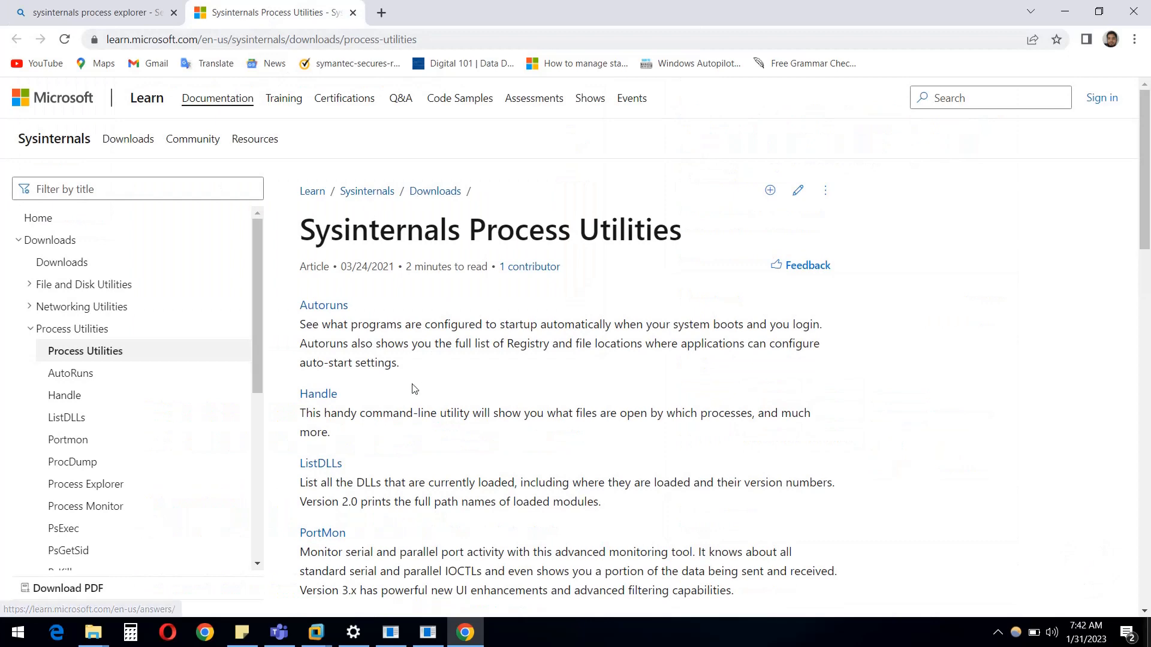
- Review the tools and their descriptions on the Sysinternals Process Utilities page, from Autoruns to PsTools
{"action": "scroll", "coordinate": [362, 344], "scroll_direction": "down", "scroll_amount": 2}
{"action": "scroll", "coordinate": [362, 344], "scroll_direction": "down", "scroll_amount": 3}
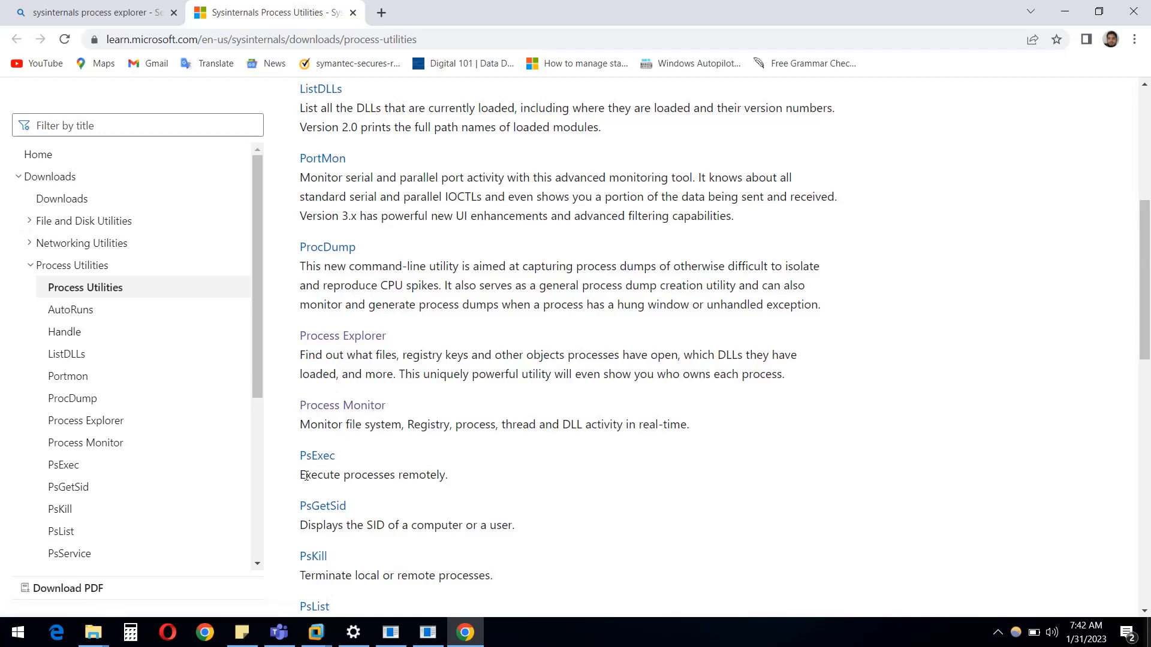
{"action": "scroll", "coordinate": [363, 501], "scroll_direction": "down", "scroll_amount": 2}
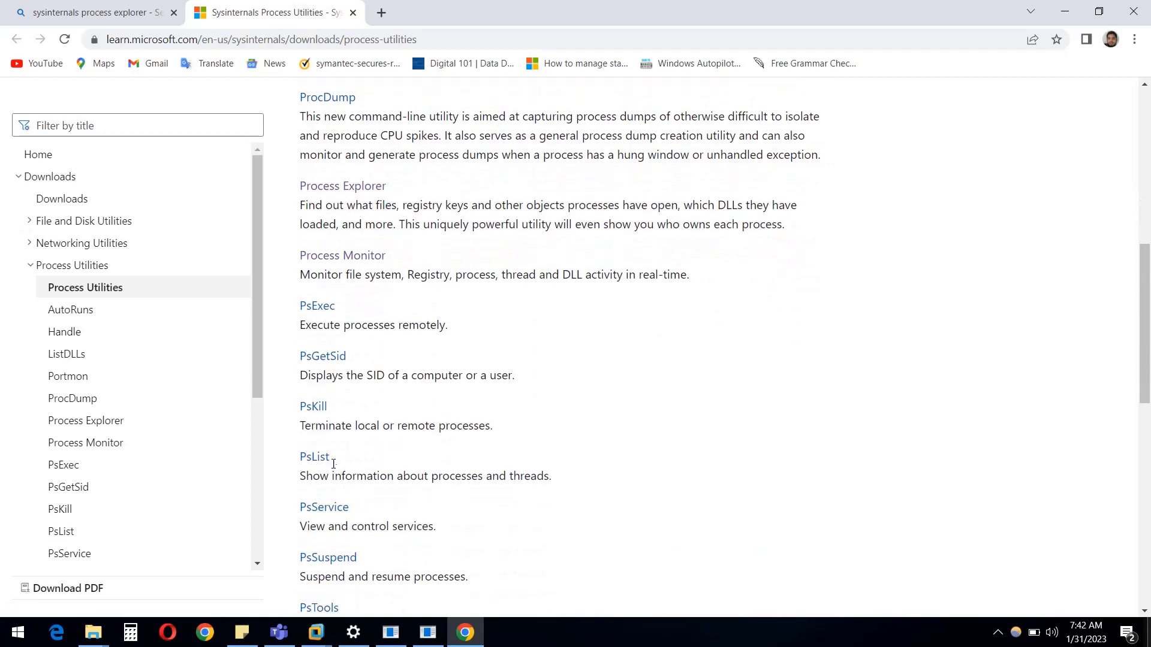
{"action": "scroll", "coordinate": [372, 396], "scroll_direction": "up", "scroll_amount": 5}
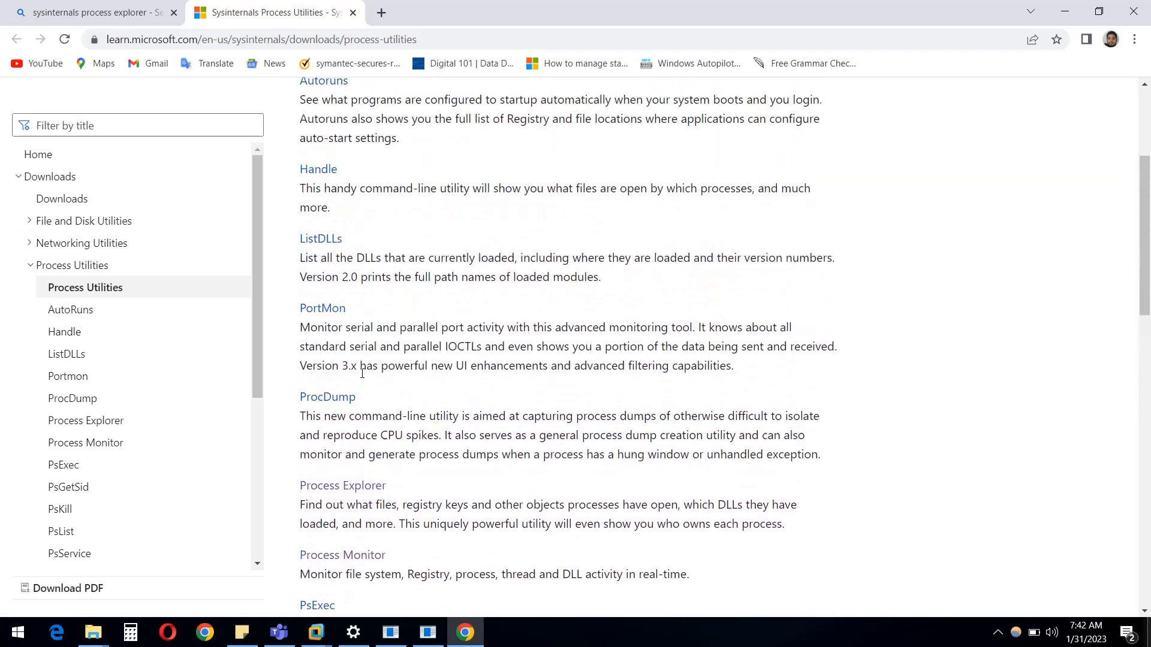
{"action": "scroll", "coordinate": [362, 373], "scroll_direction": "up", "scroll_amount": 2}
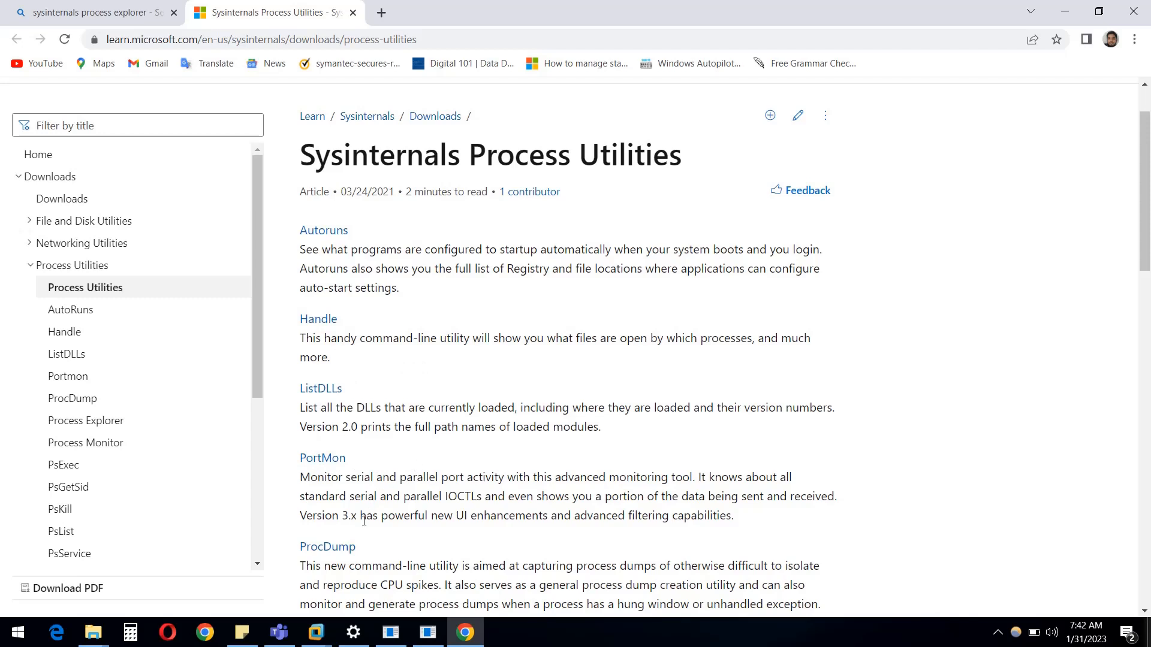
{"action": "scroll", "coordinate": [364, 518], "scroll_direction": "down", "scroll_amount": 1}
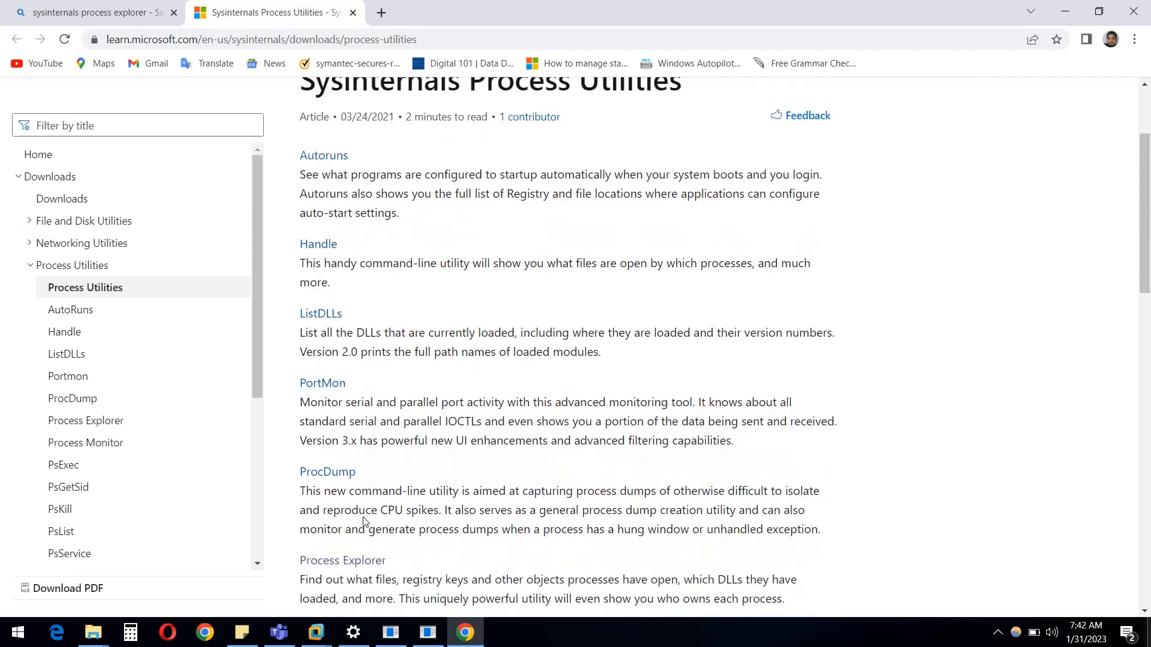
{"action": "scroll", "coordinate": [363, 519], "scroll_direction": "down", "scroll_amount": 1}
{"action": "scroll", "coordinate": [364, 518], "scroll_direction": "down", "scroll_amount": 1}
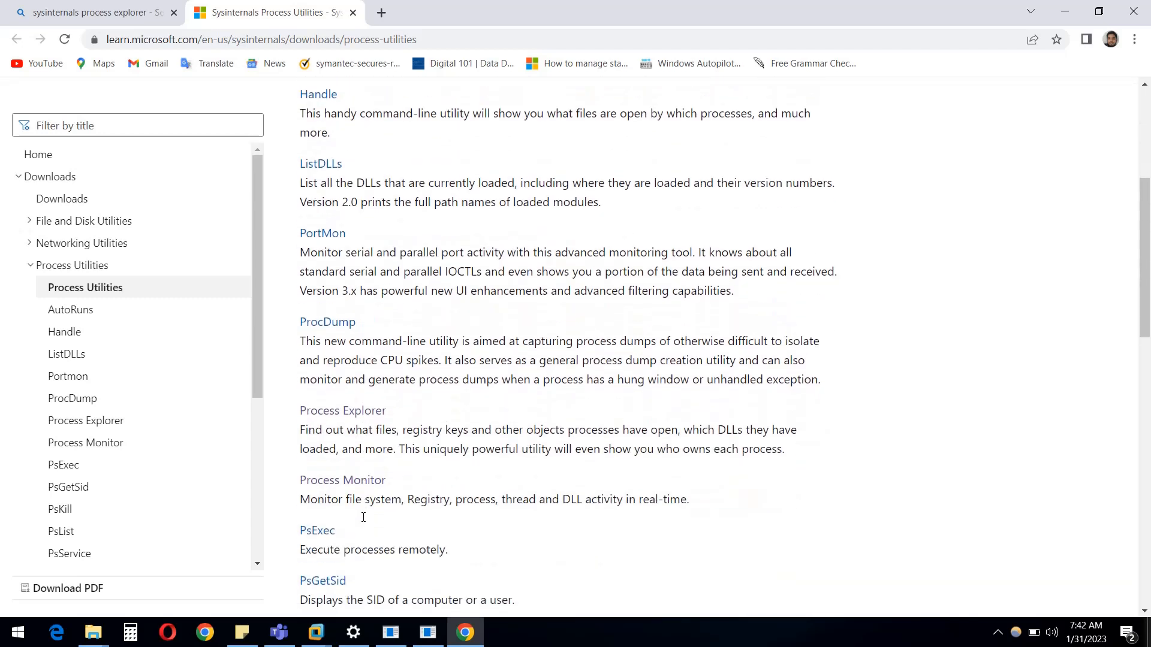
{"action": "scroll", "coordinate": [364, 518], "scroll_direction": "down", "scroll_amount": 2}
{"action": "scroll", "coordinate": [363, 518], "scroll_direction": "down", "scroll_amount": 1}
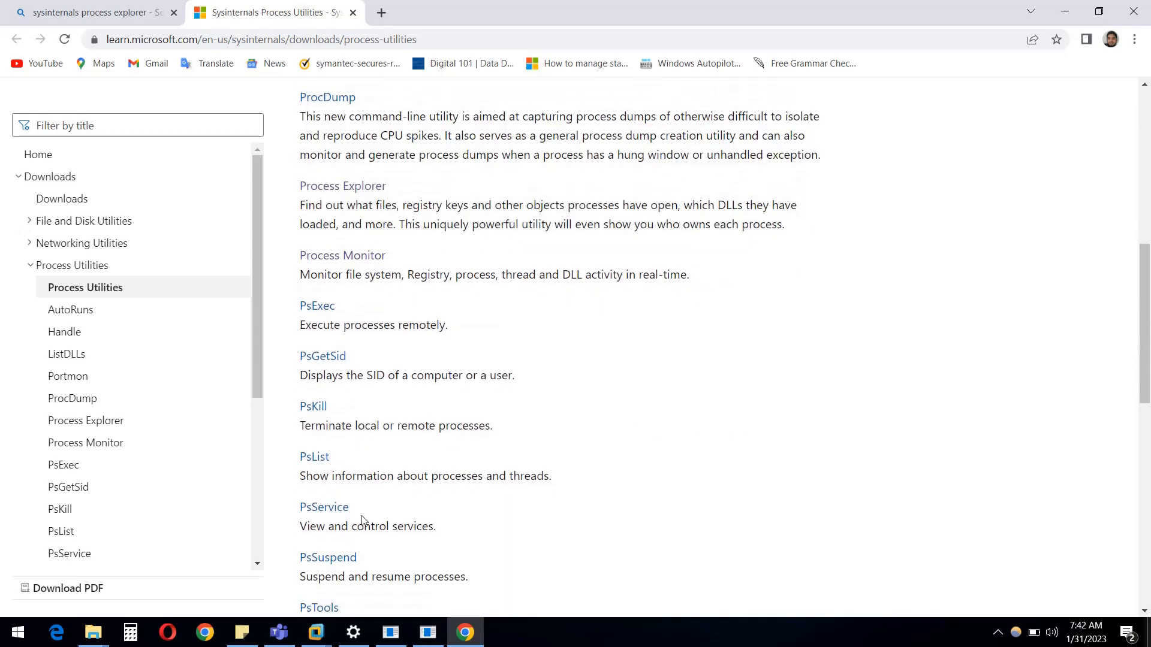
{"action": "scroll", "coordinate": [364, 520], "scroll_direction": "down", "scroll_amount": 1}
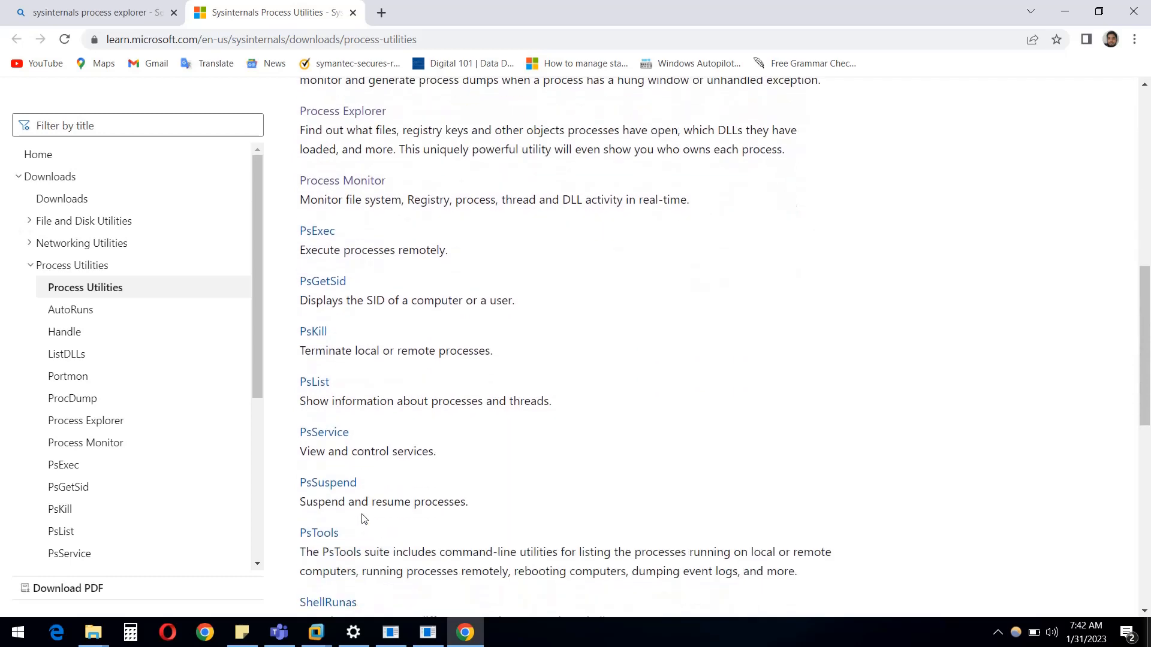
{"action": "scroll", "coordinate": [364, 519], "scroll_direction": "up", "scroll_amount": 8}
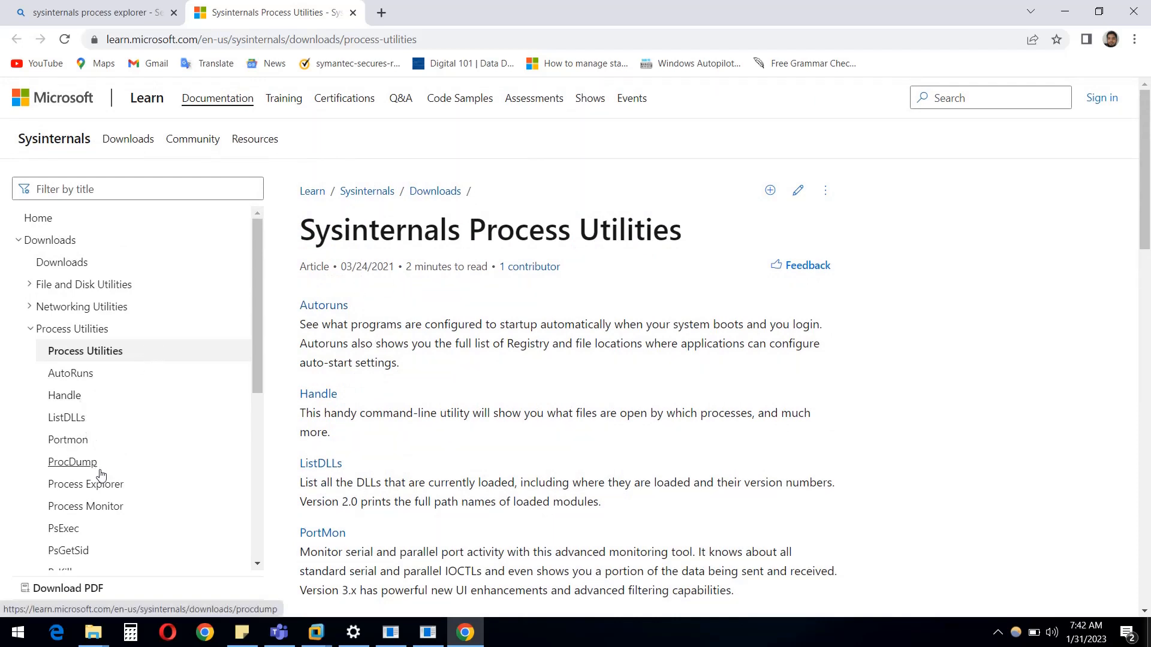
- Look through the Sysinternals documentation contents for the other utility categories, such as Security Utilities and System Information
{"action": "scroll", "coordinate": [100, 474], "scroll_direction": "down", "scroll_amount": 5}
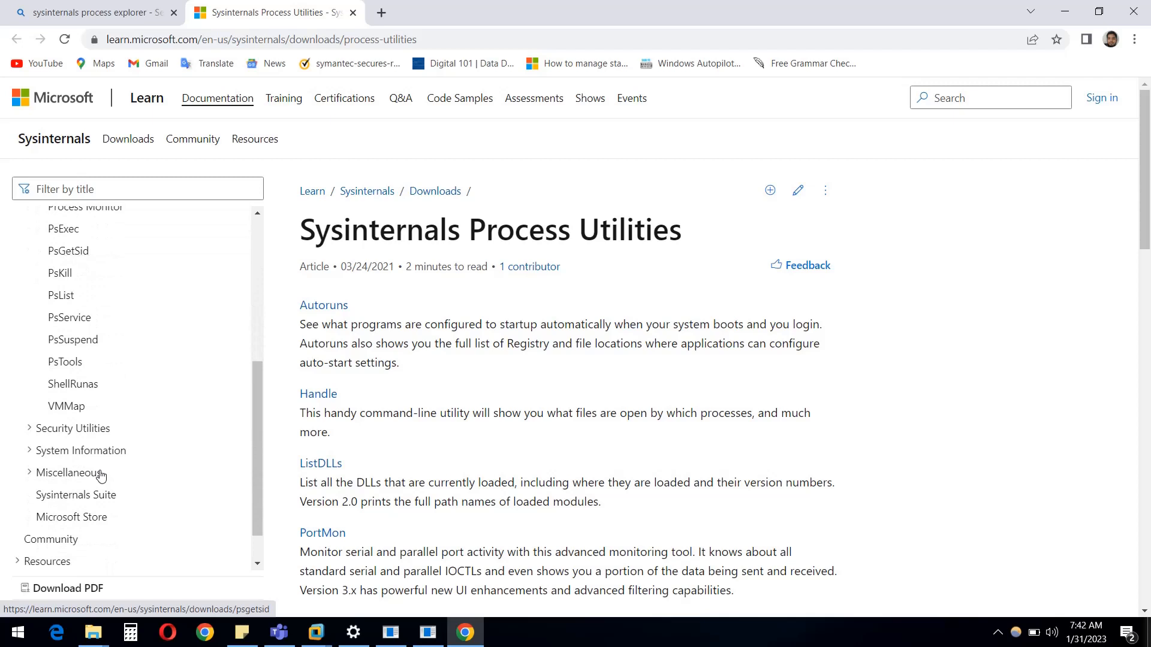
{"action": "scroll", "coordinate": [101, 474], "scroll_direction": "down", "scroll_amount": 4}
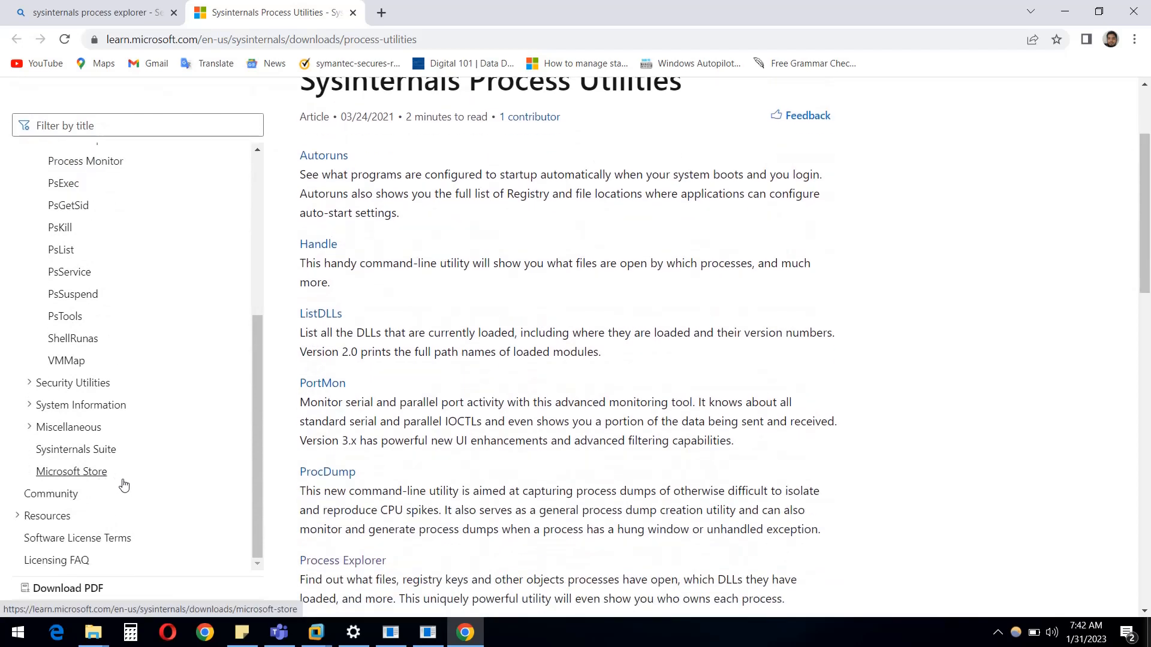
{"action": "scroll", "coordinate": [160, 443], "scroll_direction": "up", "scroll_amount": 5}
{"action": "scroll", "coordinate": [288, 438], "scroll_direction": "up", "scroll_amount": 3}
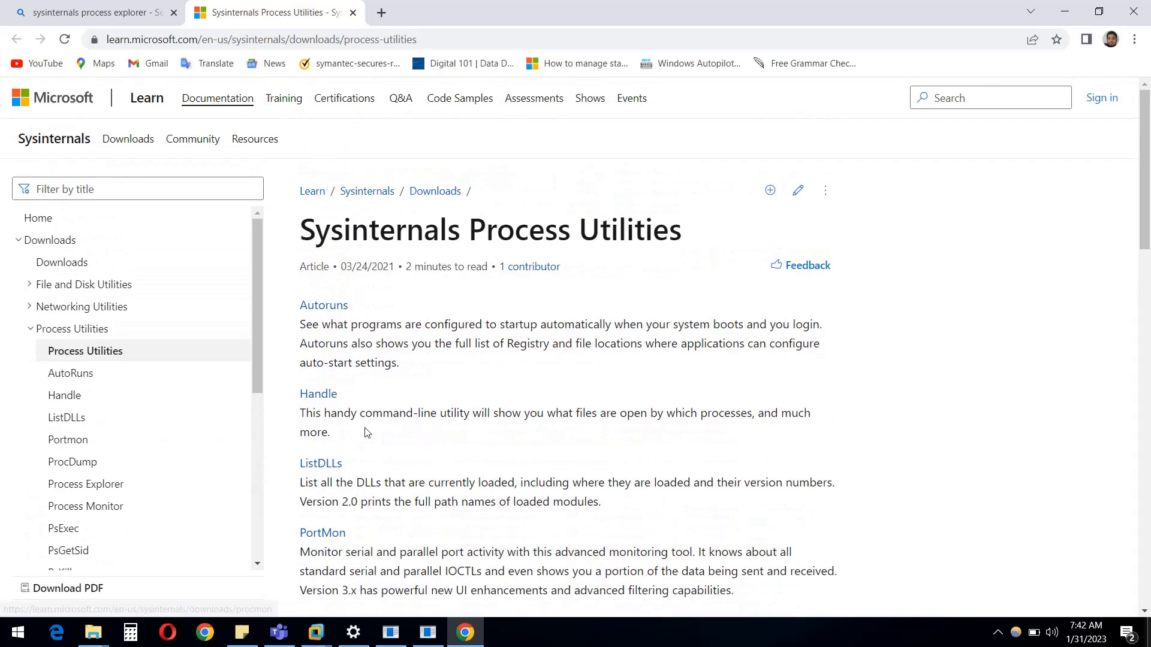
- Locate the Process Explorer entry in the utilities list, and switch back to VMware Workstation
{"action": "scroll", "coordinate": [362, 431], "scroll_direction": "down", "scroll_amount": 3}
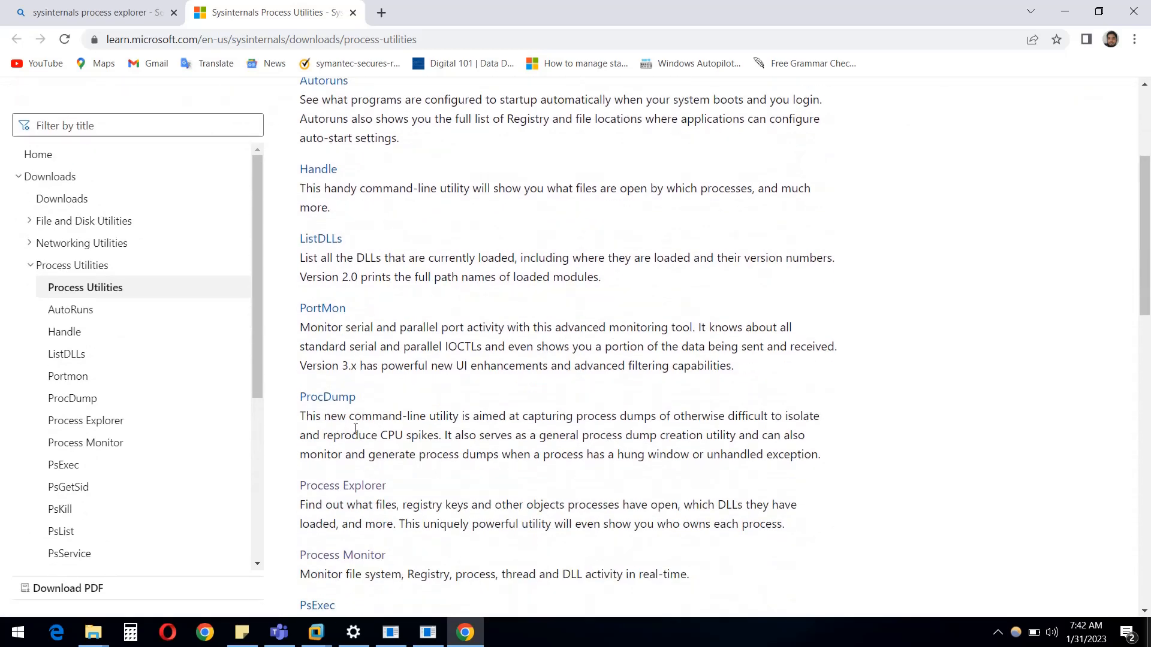
{"action": "scroll", "coordinate": [356, 429], "scroll_direction": "down", "scroll_amount": 2}
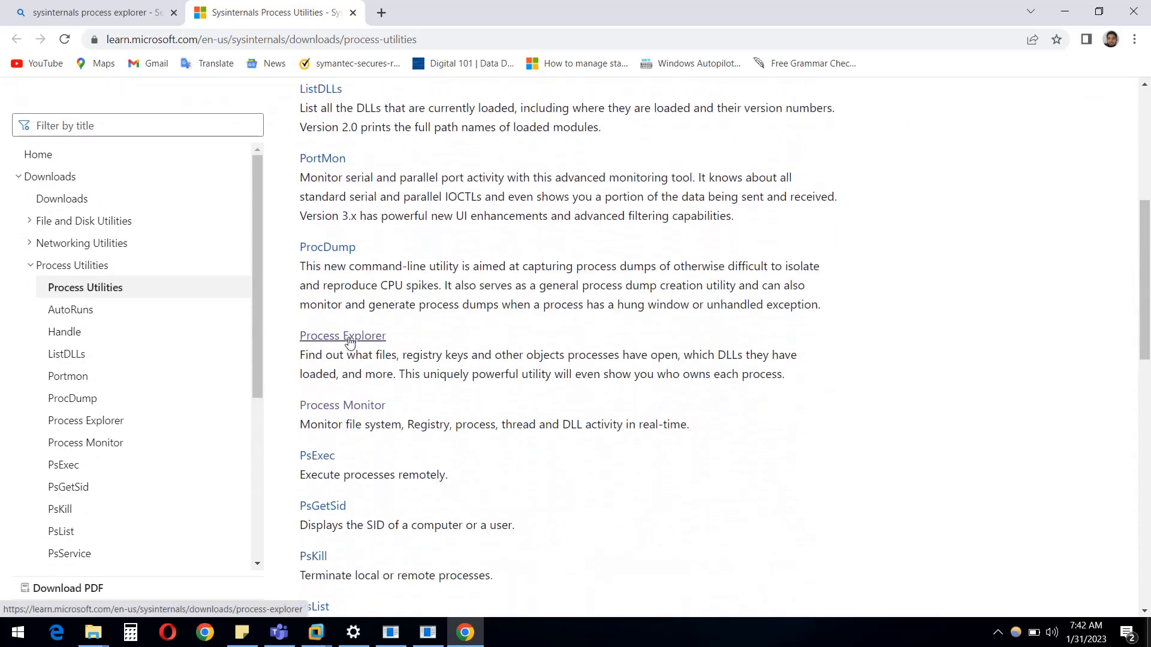
{"action": "left_click", "coordinate": [323, 635]}
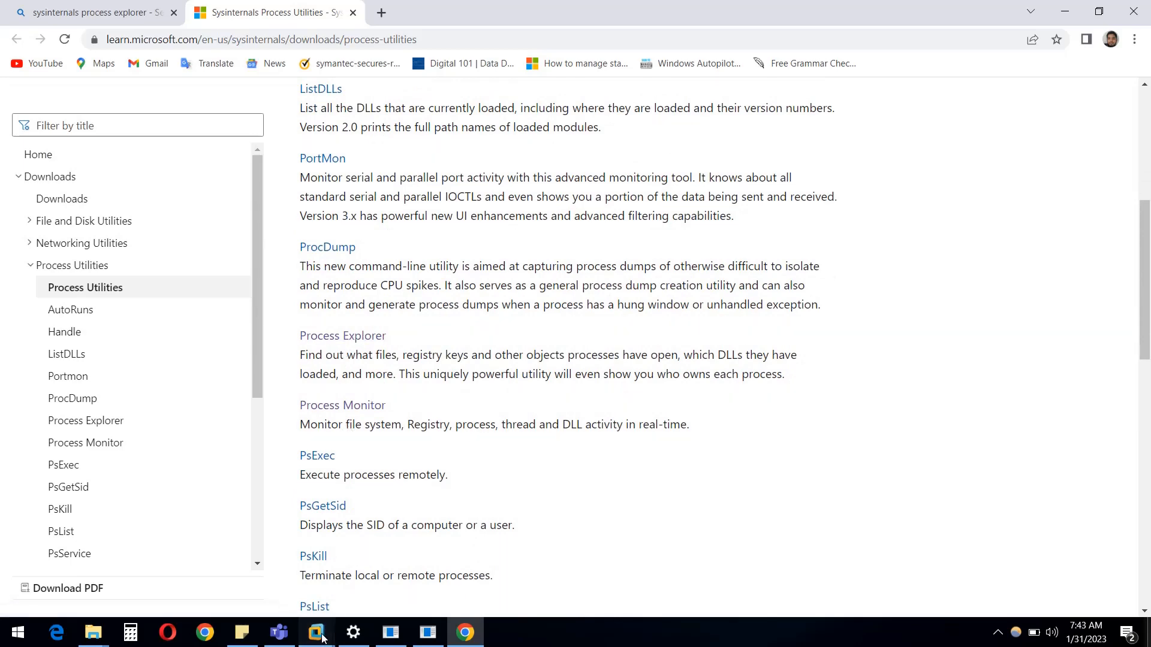
- Switch to the Windows 10 x64 virtual machine and minimize its Apps folder and Command Prompt windows
{"action": "left_click", "coordinate": [425, 557]}
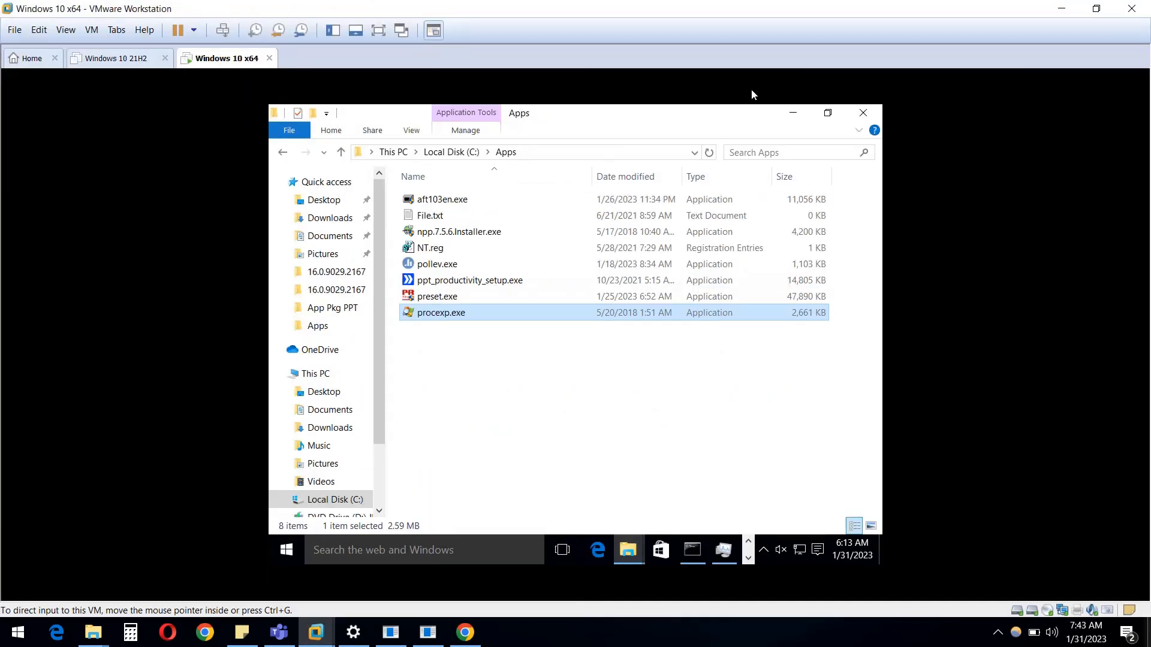
{"action": "left_click", "coordinate": [801, 115]}
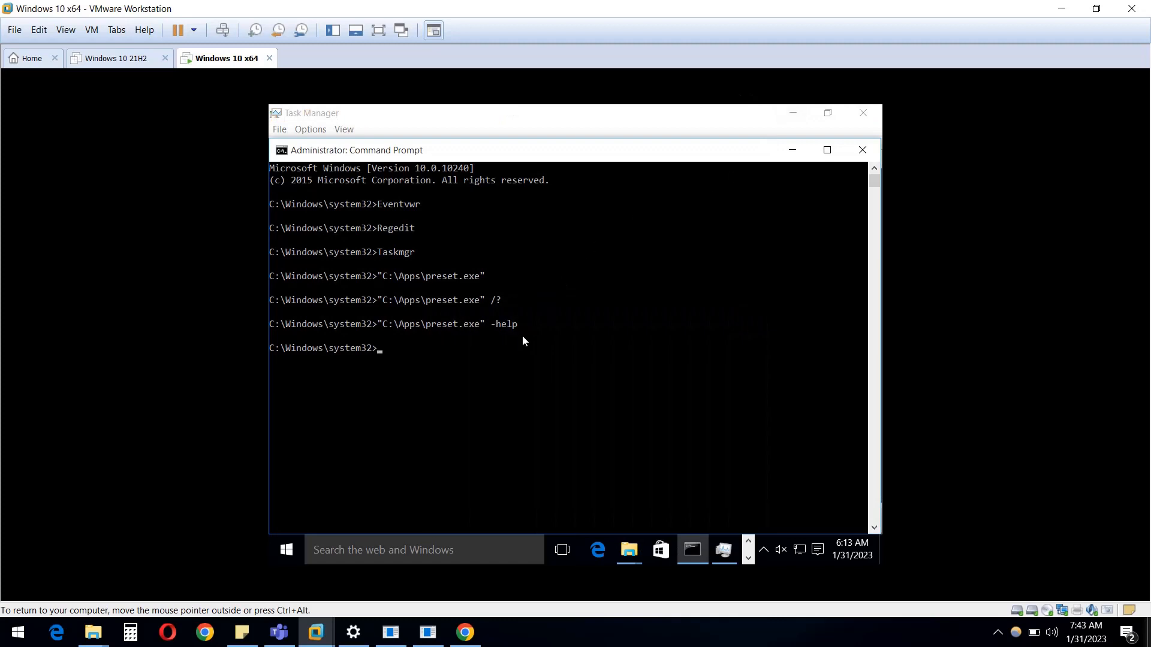
{"action": "left_click", "coordinate": [805, 158]}
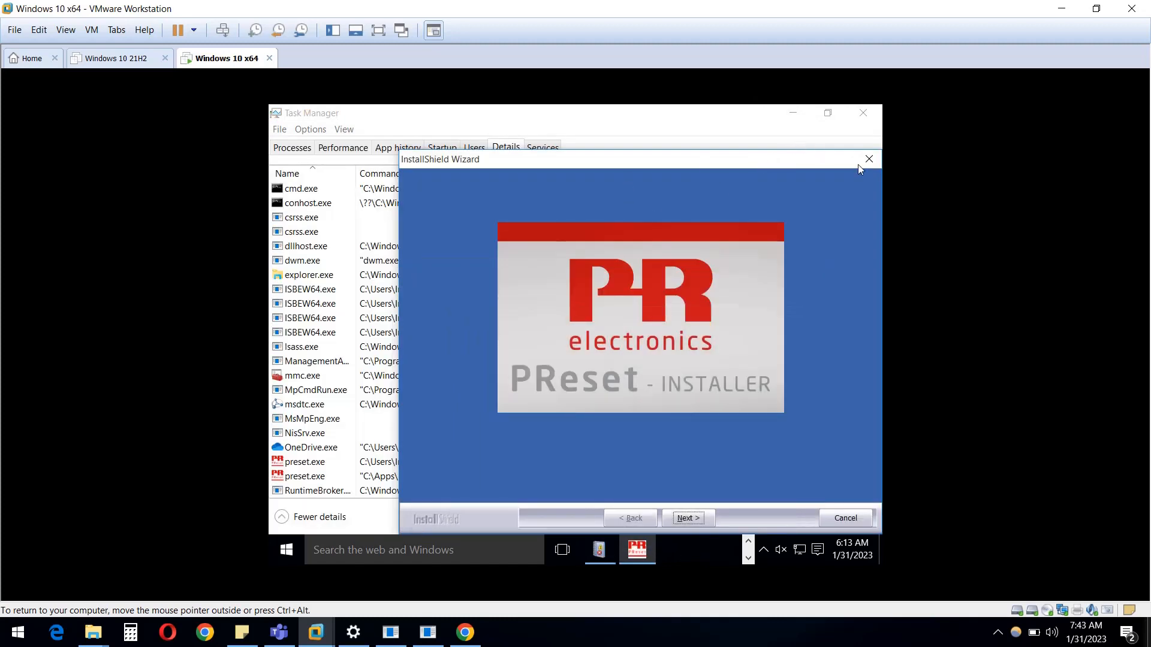
- Cancel the running PReset installation, confirm the cancellation and finish the InstallShield Wizard
{"action": "left_click_drag", "start_coordinate": [774, 167], "coordinate": [625, 145]}
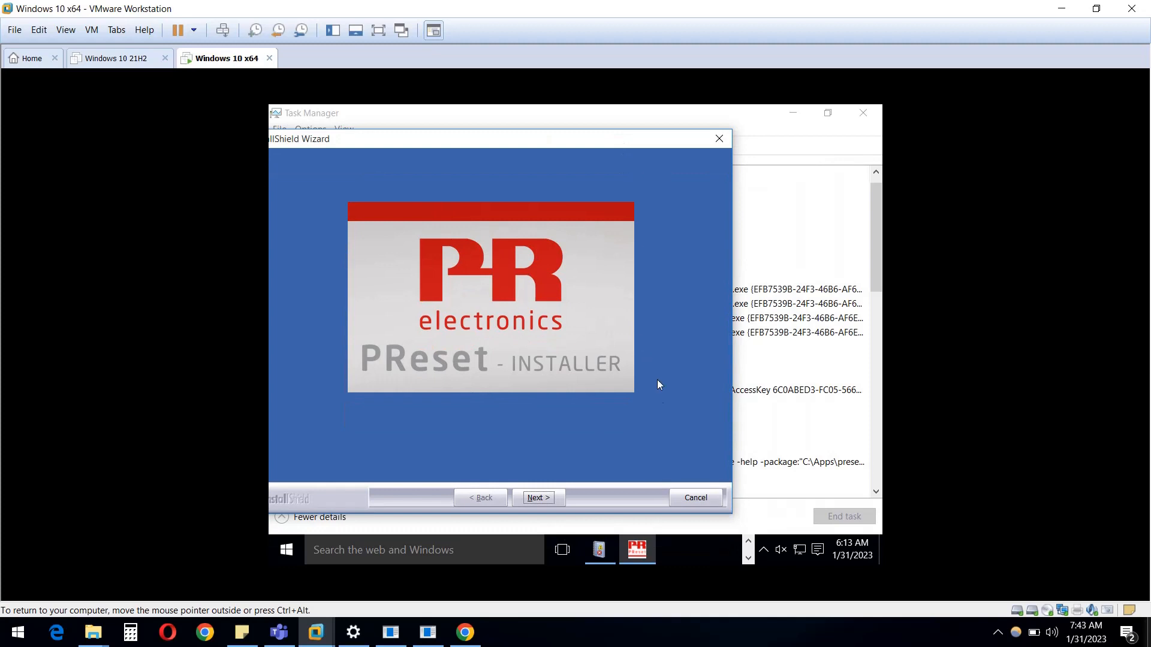
{"action": "left_click", "coordinate": [692, 499]}
{"action": "left_click", "coordinate": [608, 386]}
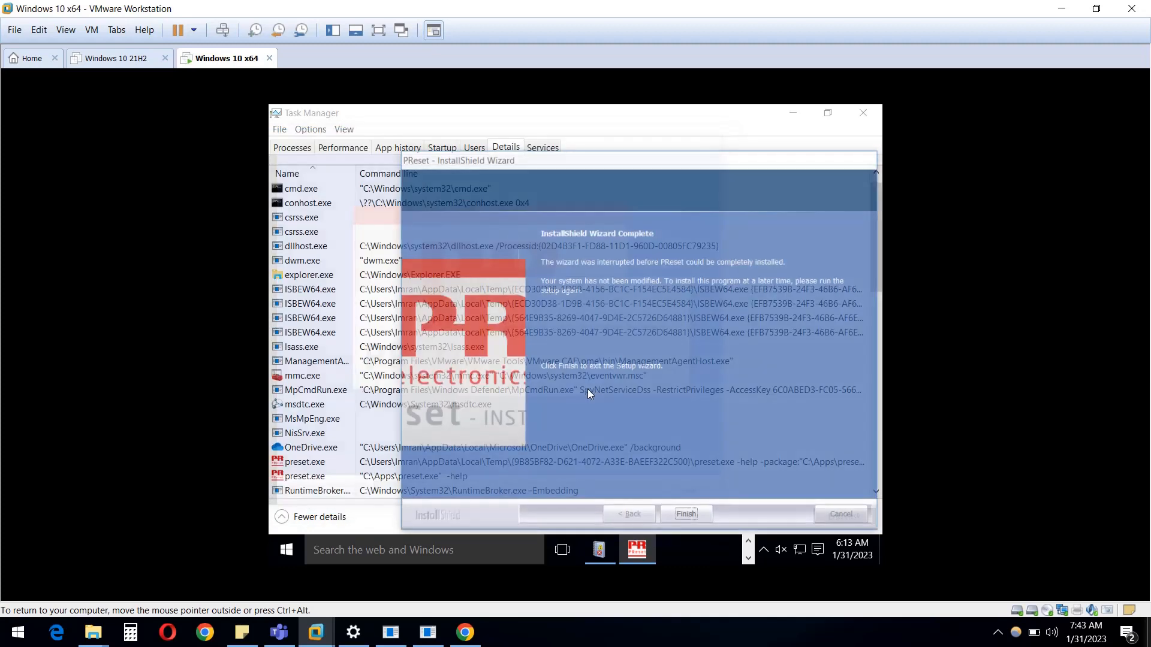
{"action": "left_click_drag", "start_coordinate": [796, 159], "coordinate": [627, 143]}
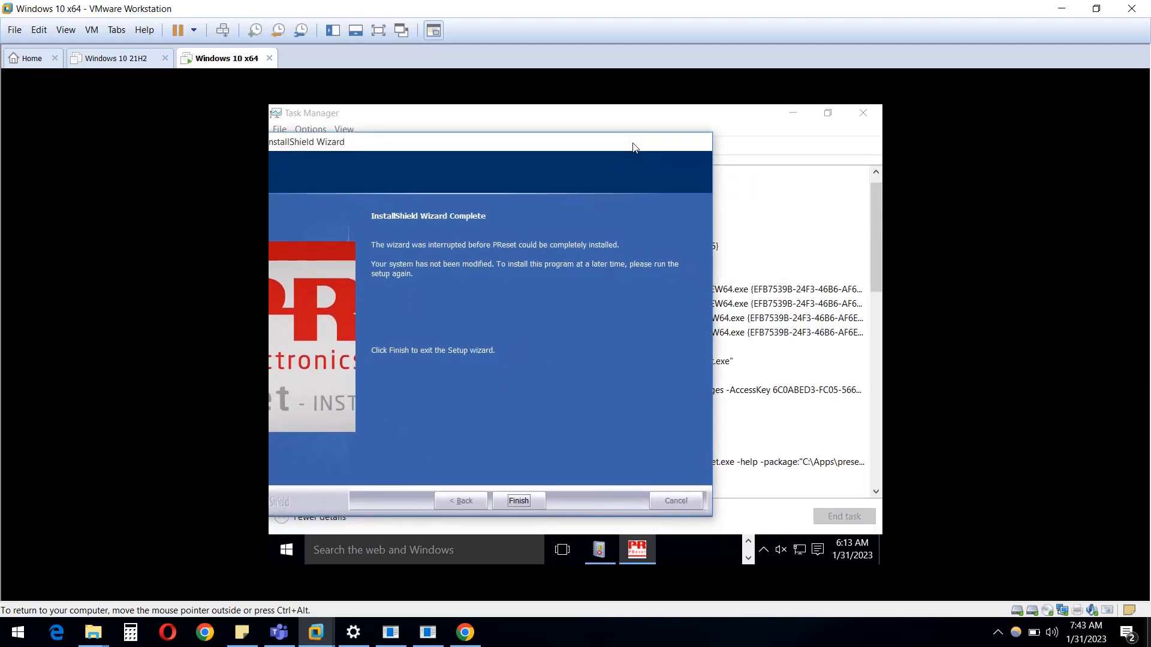
{"action": "left_click", "coordinate": [519, 503]}
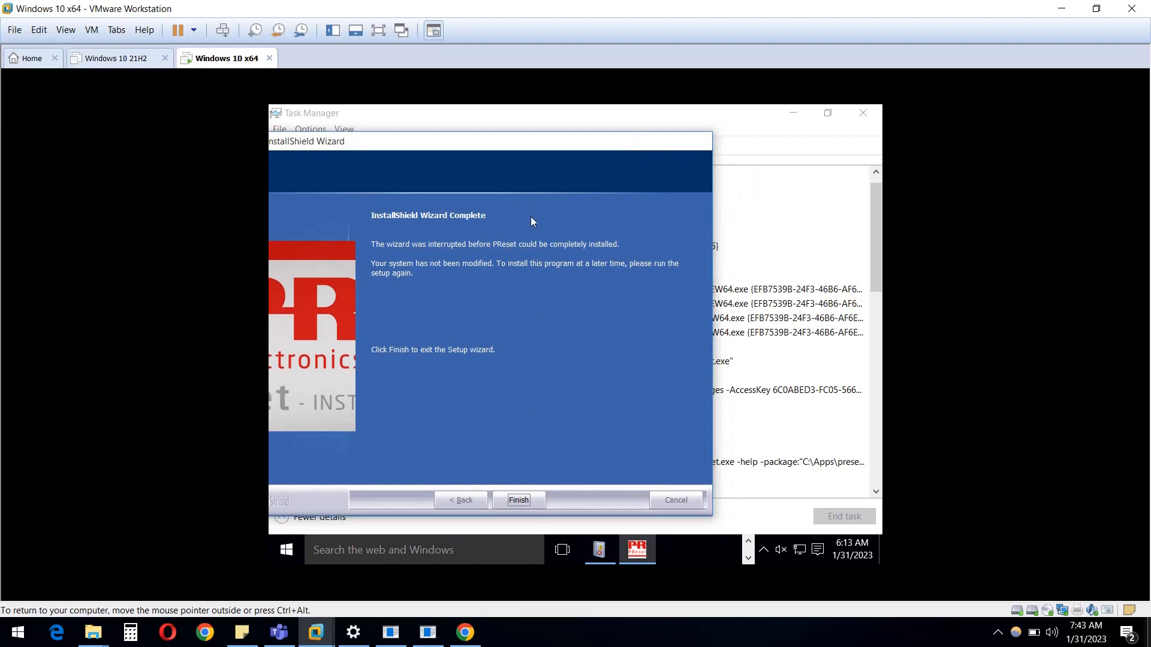
- Show the virtual machine in full screen and select the preset.exe process running from the Temp folder in Task Manager
{"action": "left_click", "coordinate": [378, 30]}
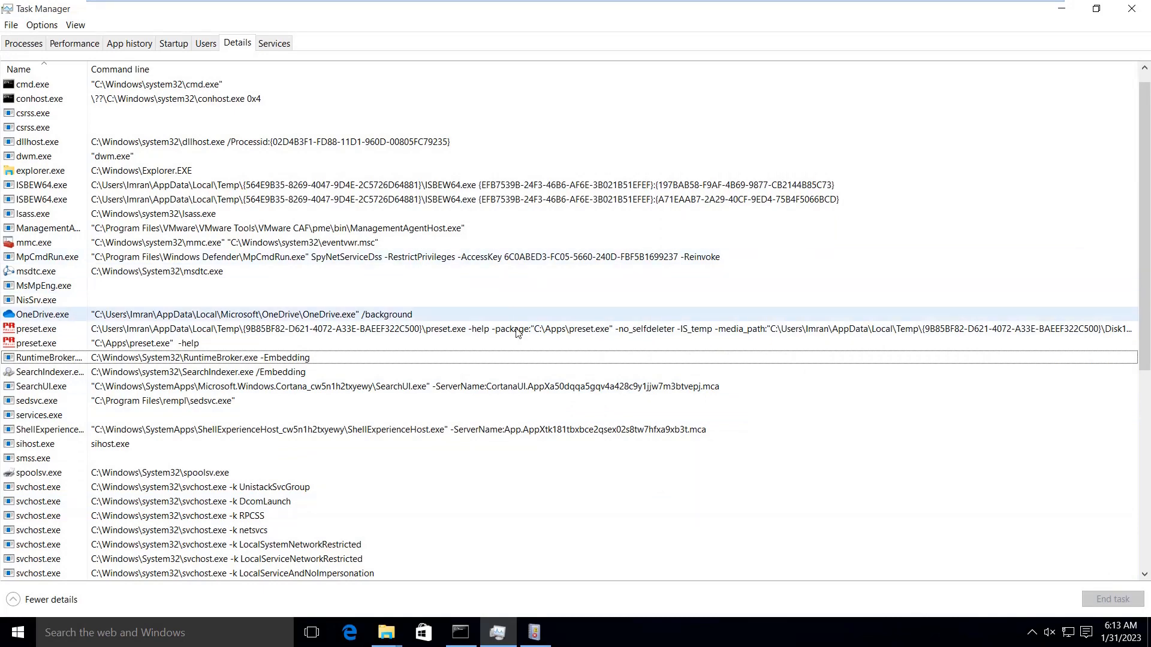
{"action": "left_click", "coordinate": [481, 329]}
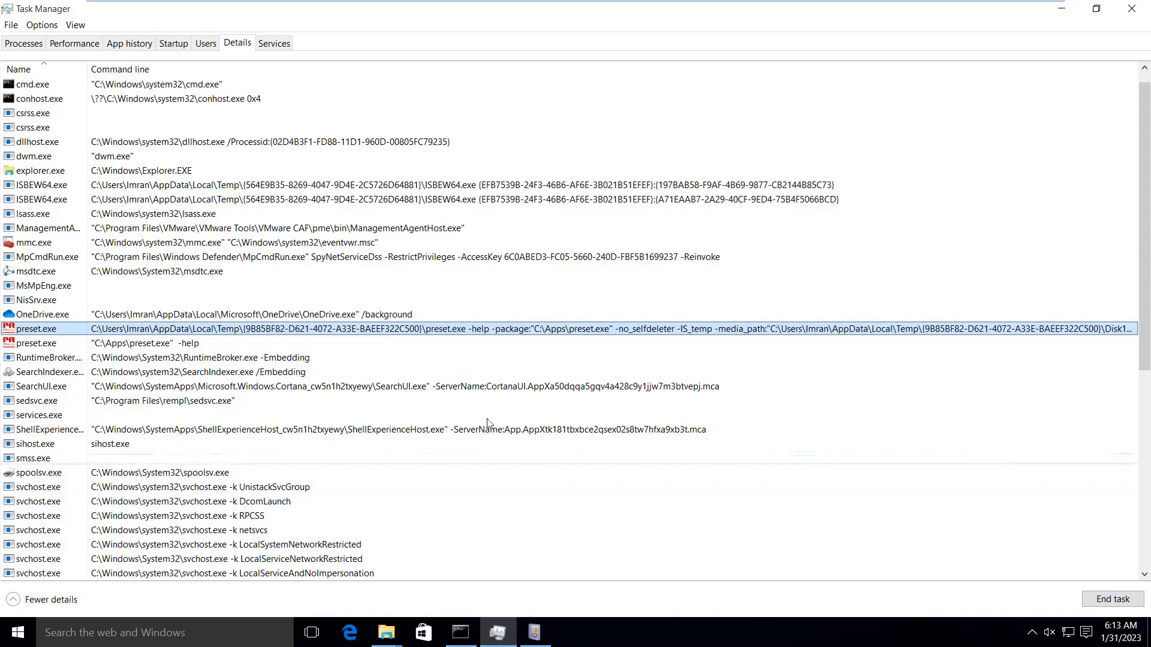
{"action": "right_click", "coordinate": [487, 330]}
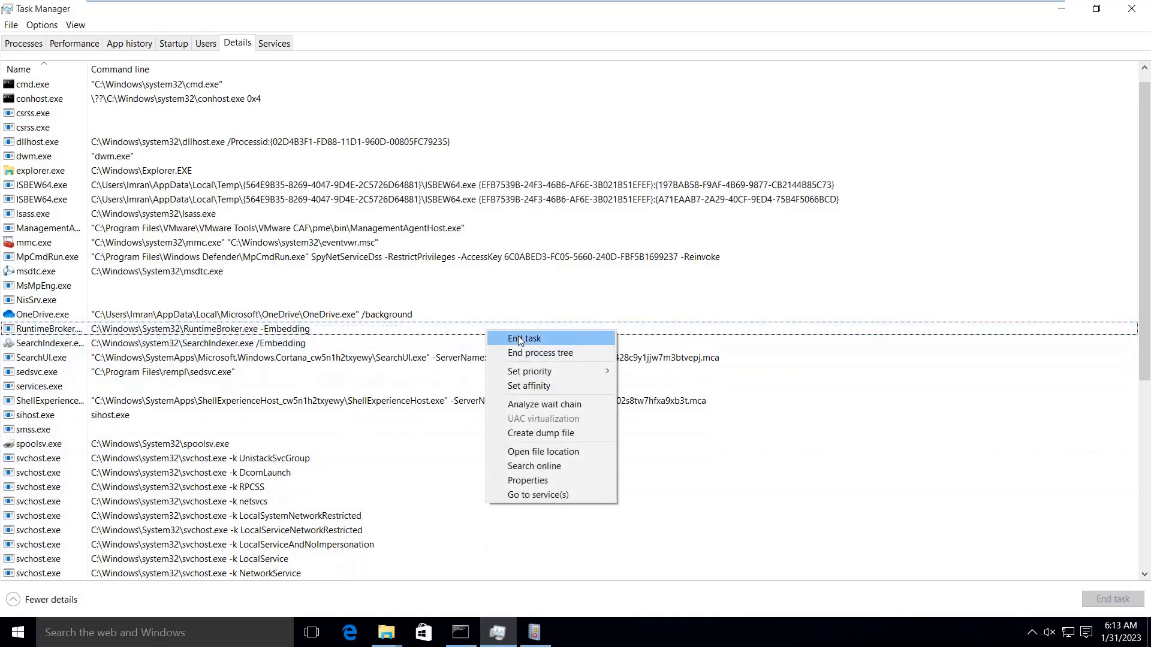
- Check the Windows Application log in a maximized Event Viewer, refresh it, and minimize Event Viewer and Task Manager
{"action": "left_click", "coordinate": [387, 633]}
{"action": "left_click", "coordinate": [536, 634]}
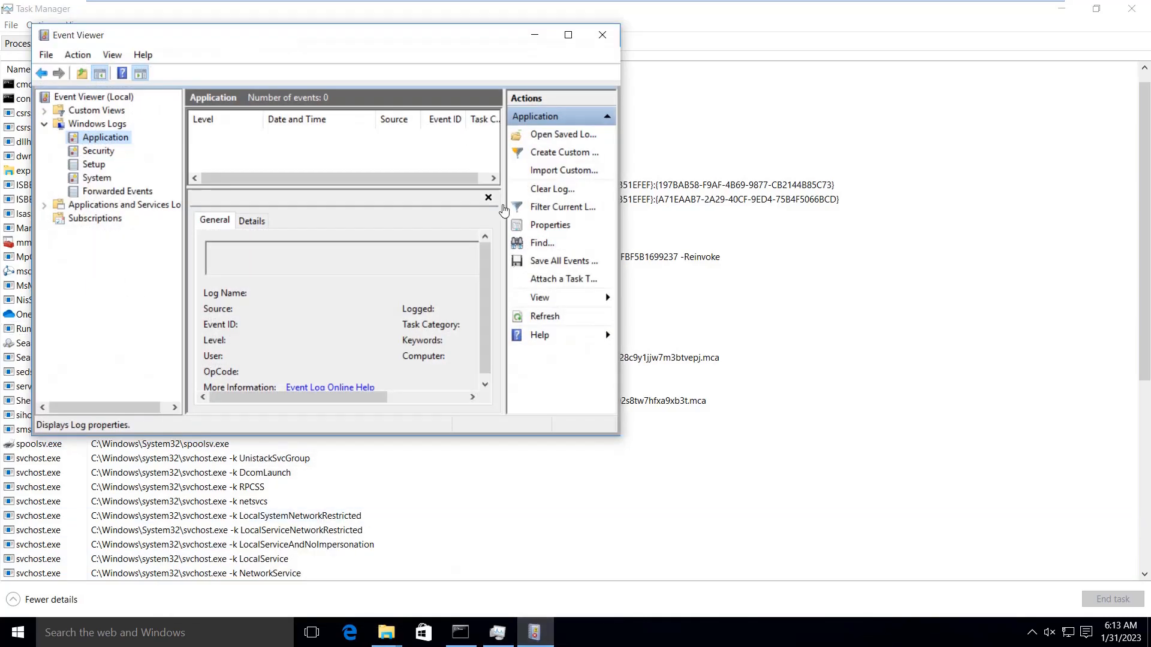
{"action": "left_click", "coordinate": [568, 33]}
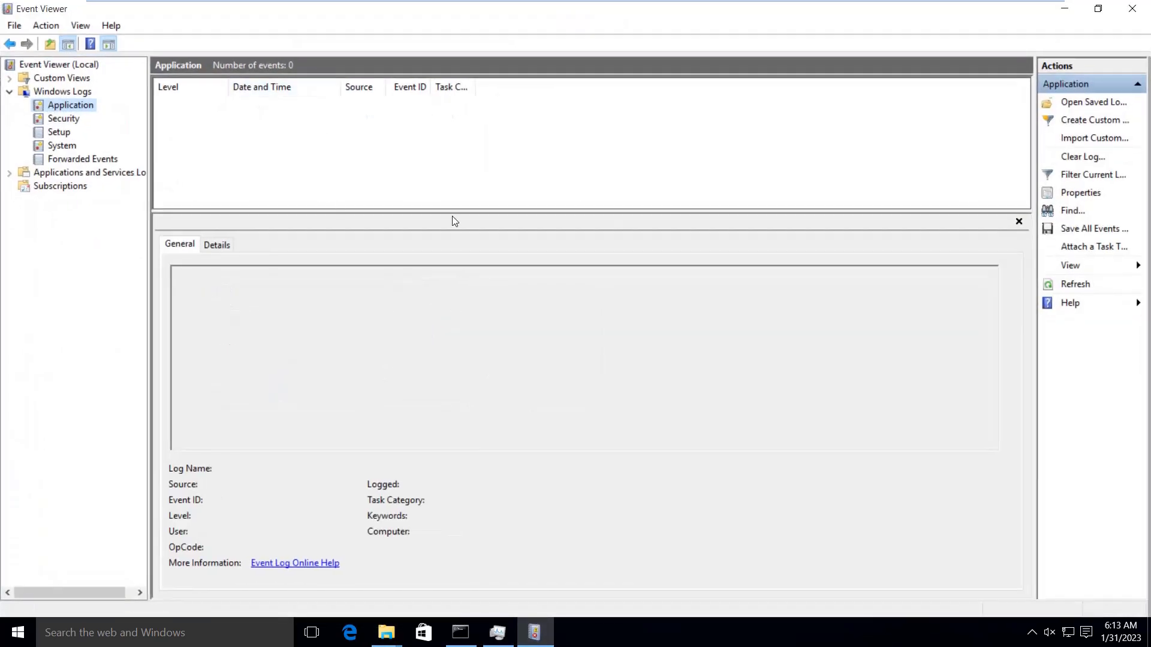
{"action": "left_click", "coordinate": [1054, 291]}
{"action": "left_click", "coordinate": [50, 121]}
{"action": "left_click", "coordinate": [70, 109]}
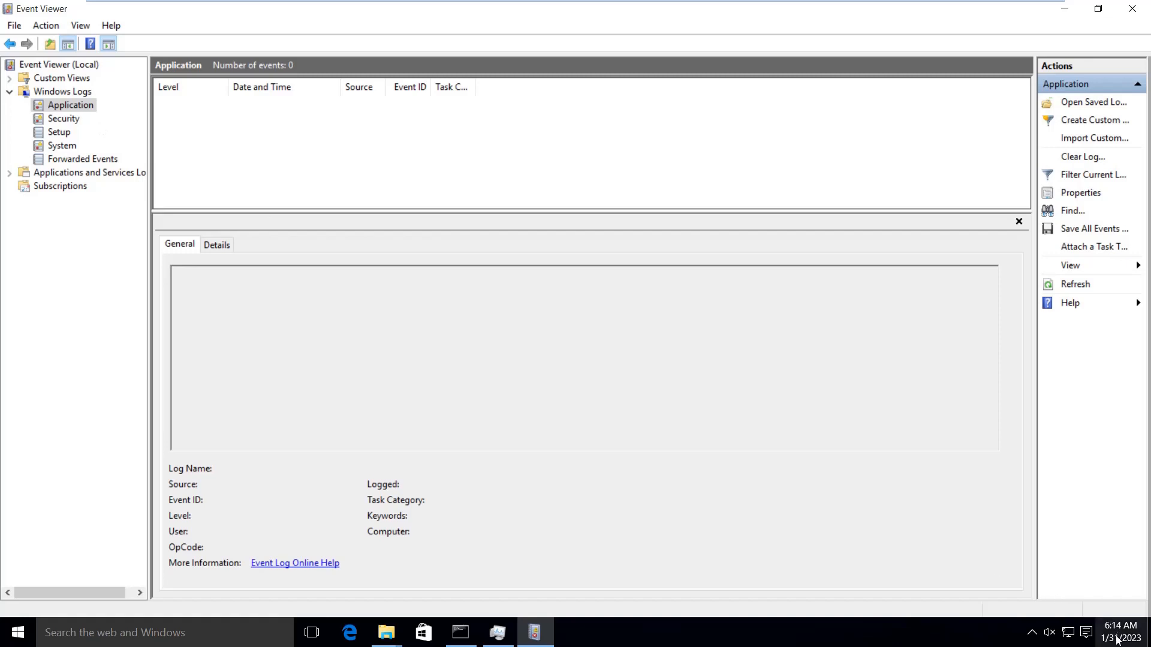
{"action": "mouse_move", "coordinate": [1121, 640]}
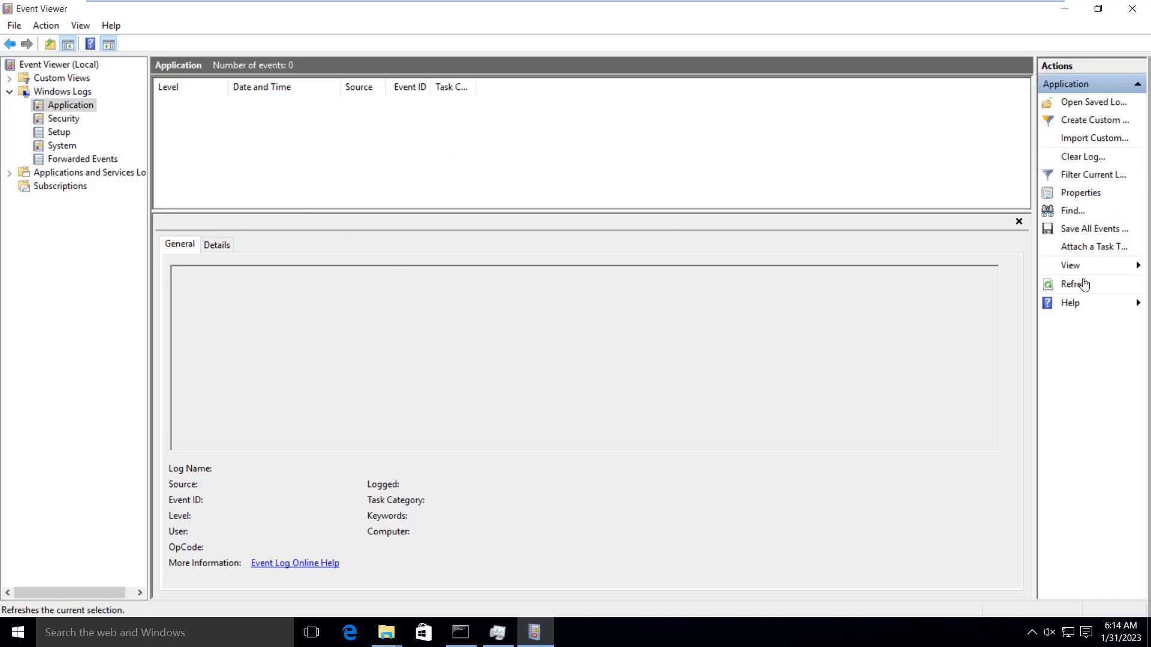
{"action": "left_click", "coordinate": [1065, 9]}
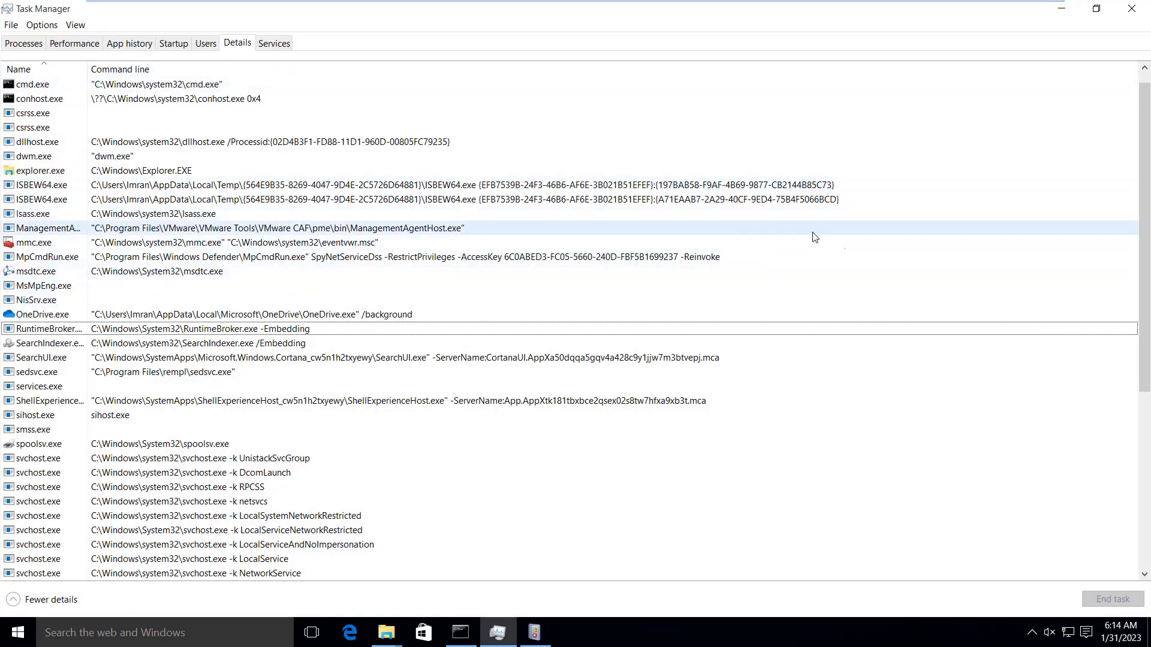
{"action": "left_click", "coordinate": [1064, 8]}
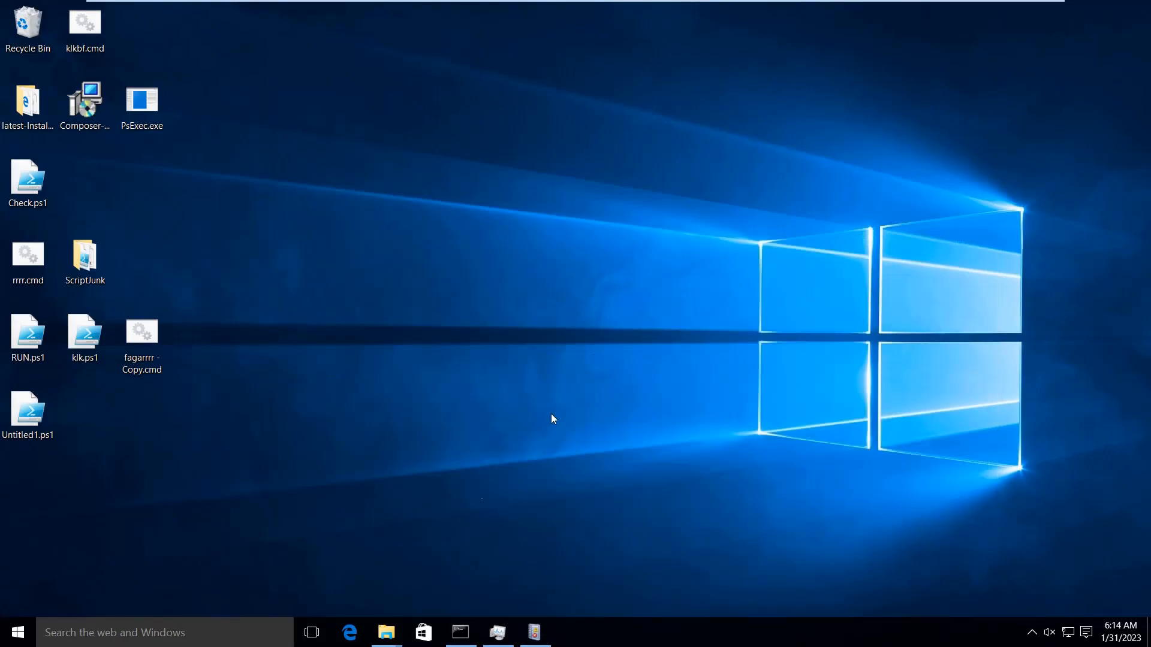
- Run procexp.exe from the Apps folder as administrator, allow it to make changes, and widen its Process column
{"action": "mouse_move", "coordinate": [386, 633]}
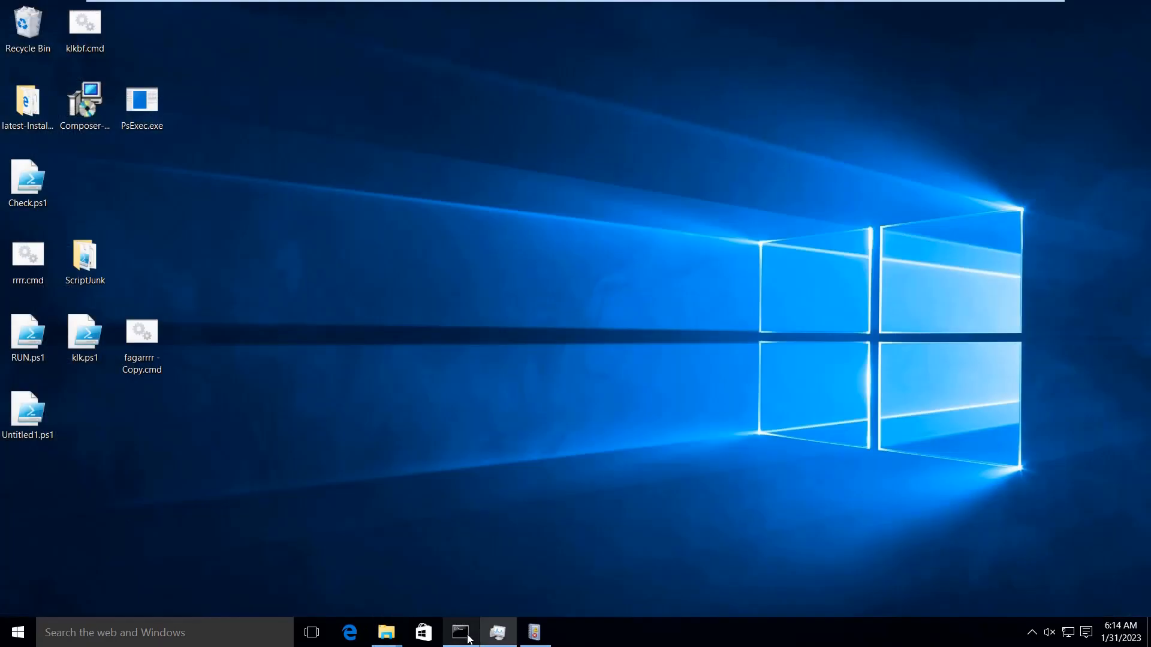
{"action": "left_click", "coordinate": [498, 633]}
{"action": "left_click", "coordinate": [461, 632]}
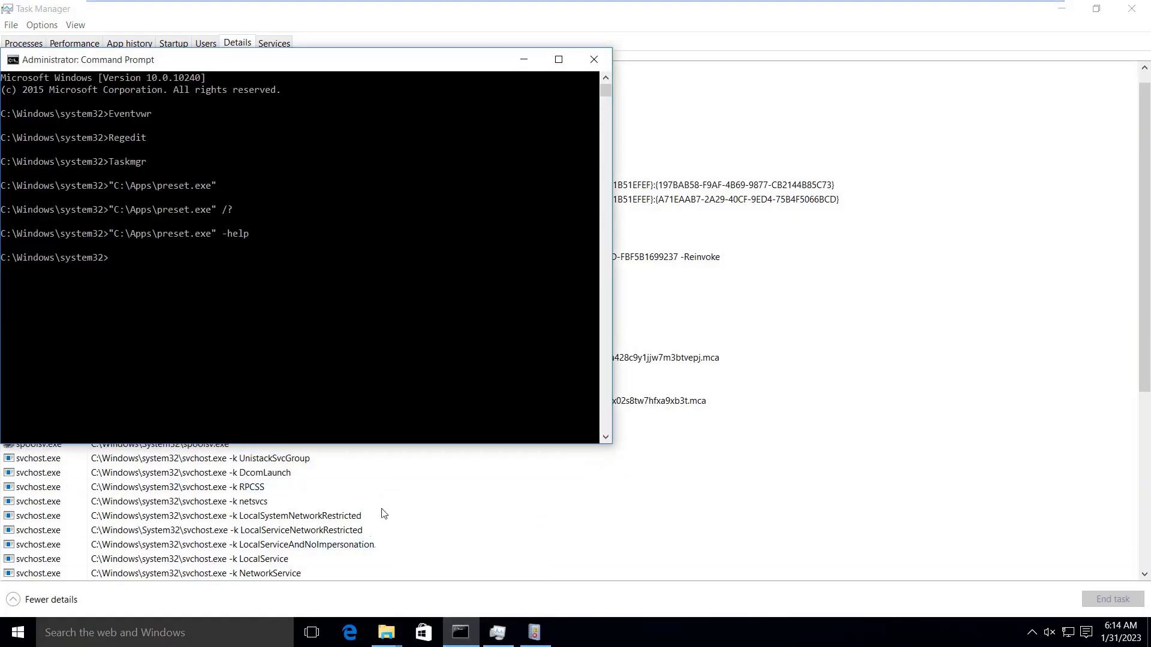
{"action": "left_click", "coordinate": [386, 633]}
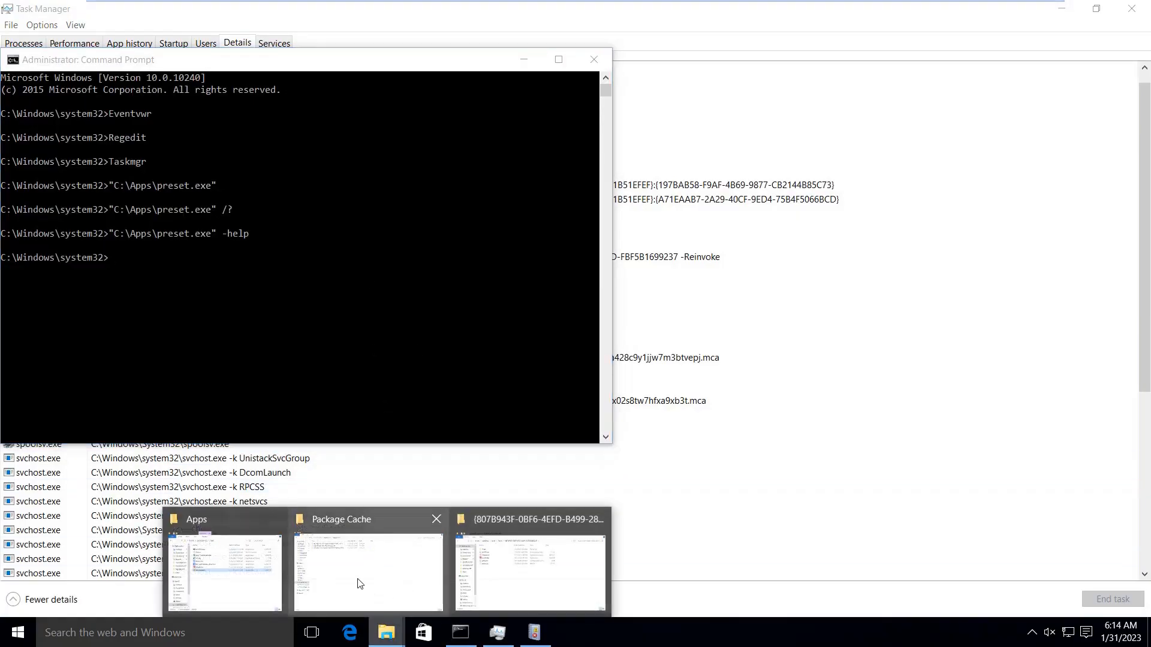
{"action": "left_click", "coordinate": [225, 569]}
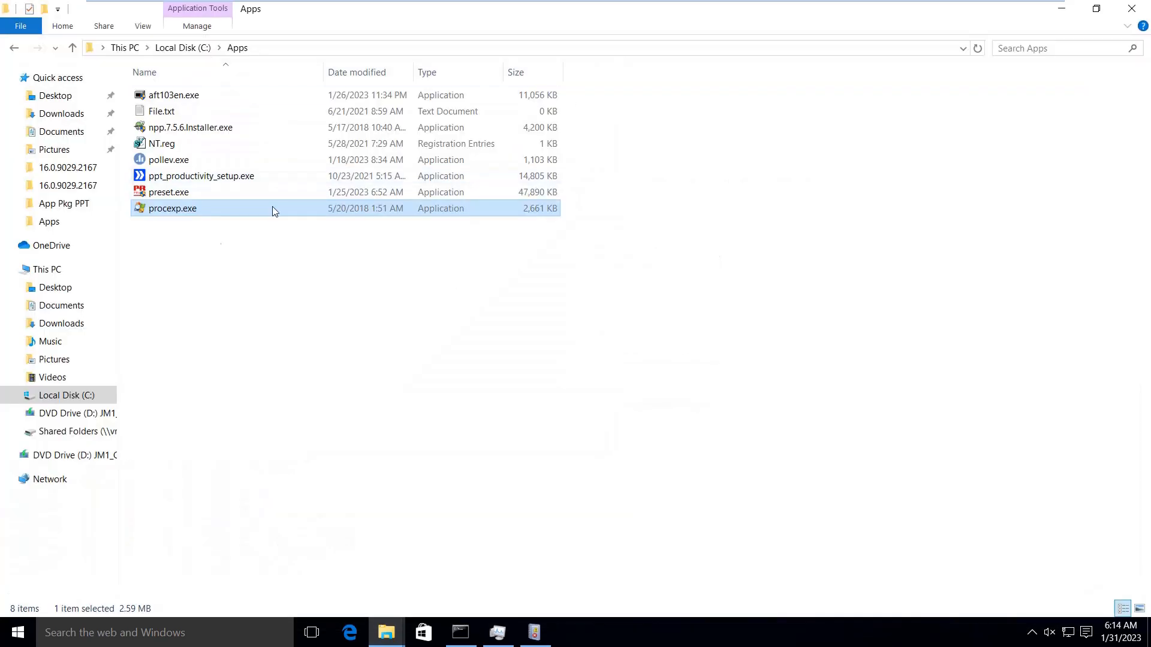
{"action": "right_click", "coordinate": [172, 215]}
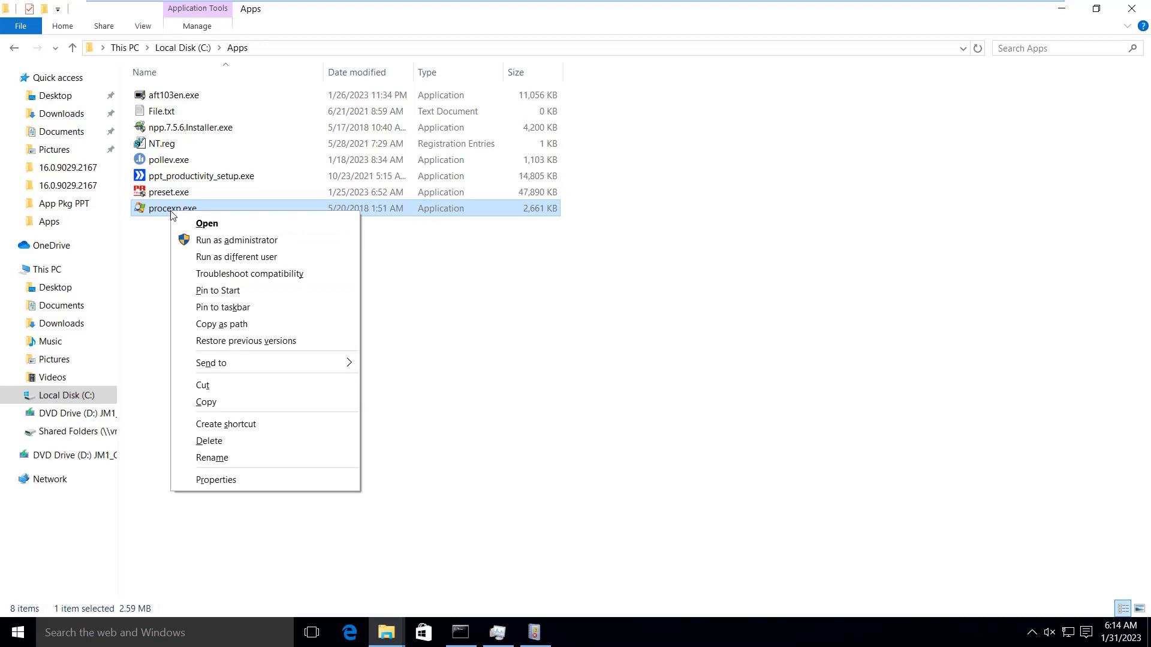
{"action": "left_click", "coordinate": [199, 241]}
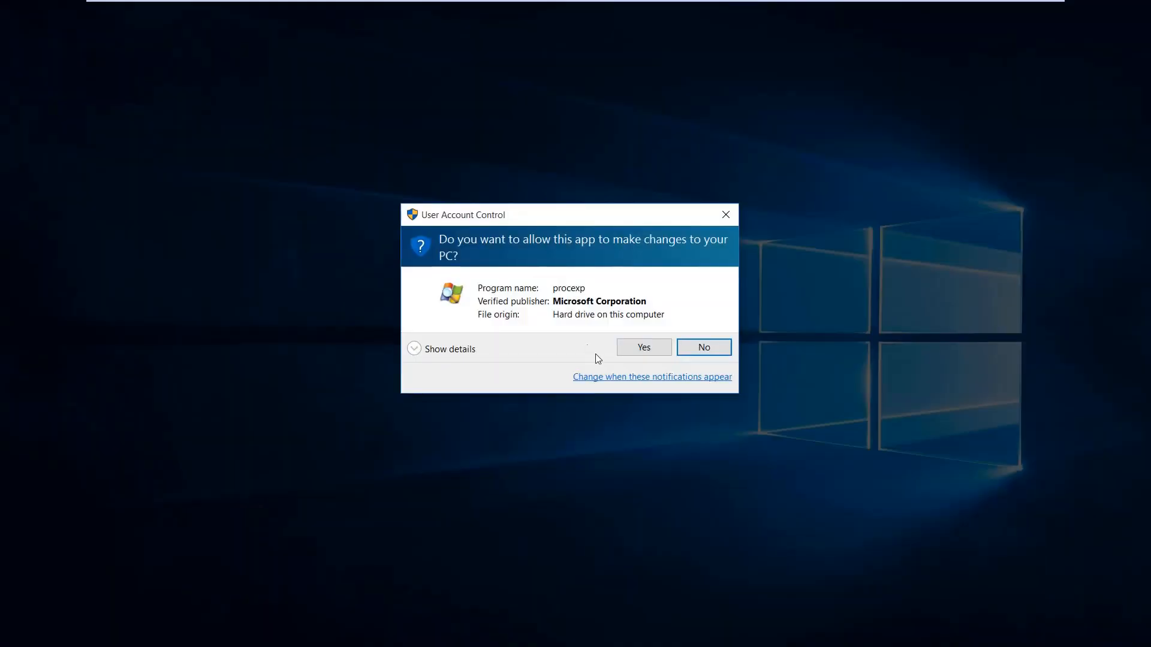
{"action": "left_click", "coordinate": [638, 345]}
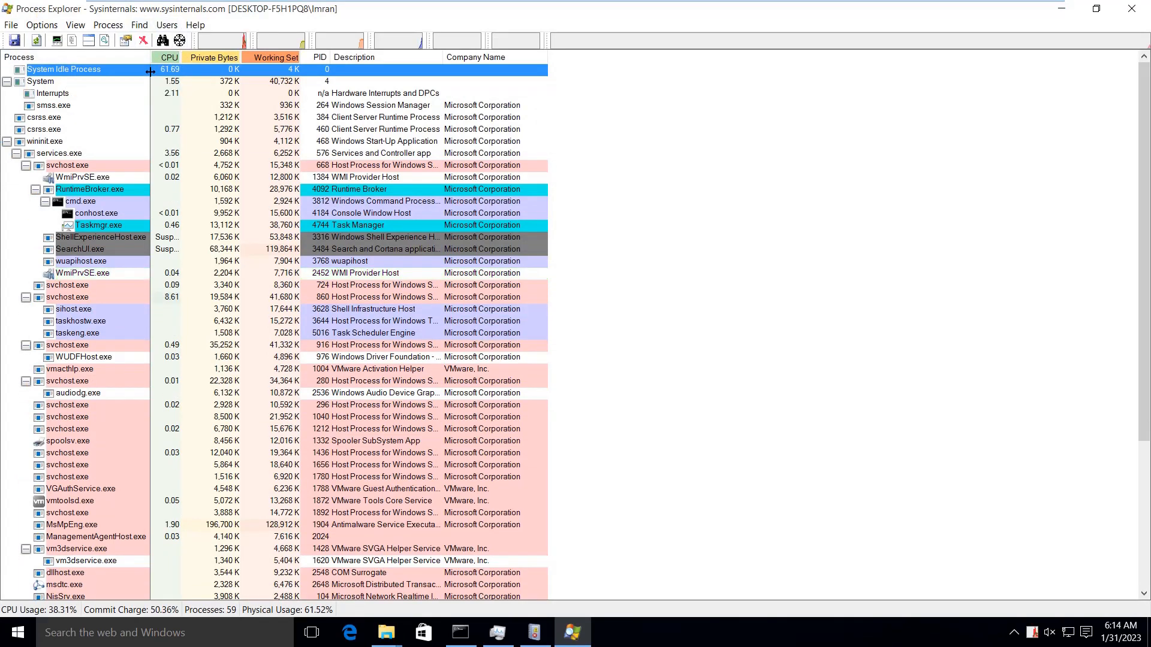
{"action": "left_click_drag", "start_coordinate": [153, 72], "coordinate": [230, 68]}
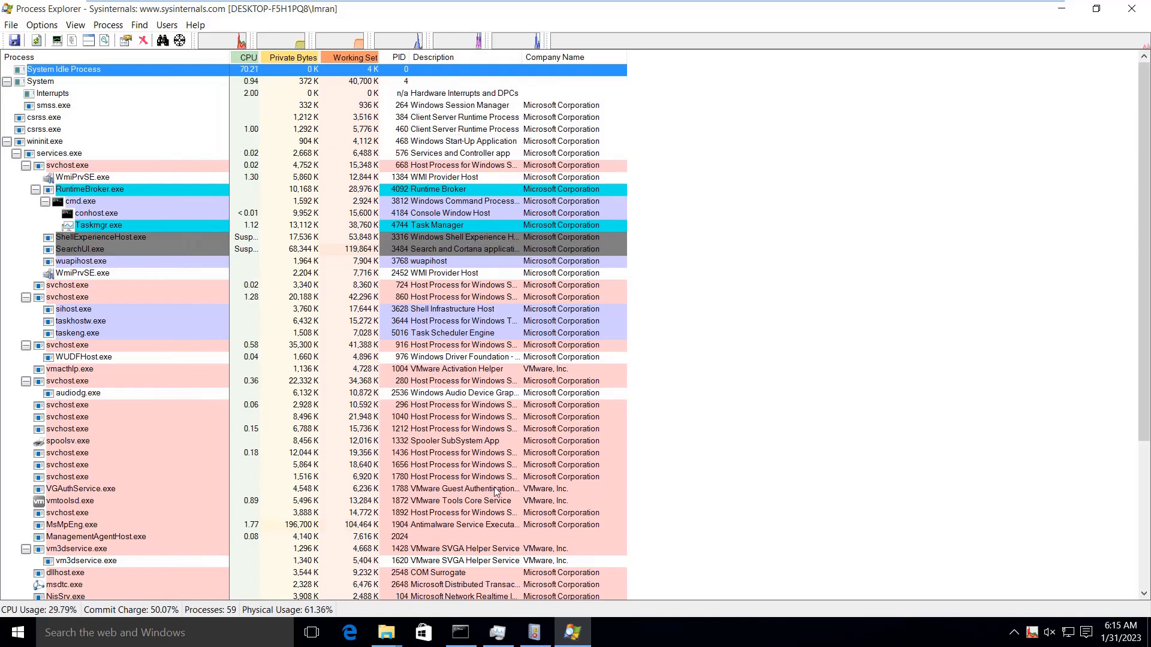
- Rerun "C:\Apps\preset.exe" without the -help switch from the administrator Command Prompt
{"action": "left_click", "coordinate": [454, 641]}
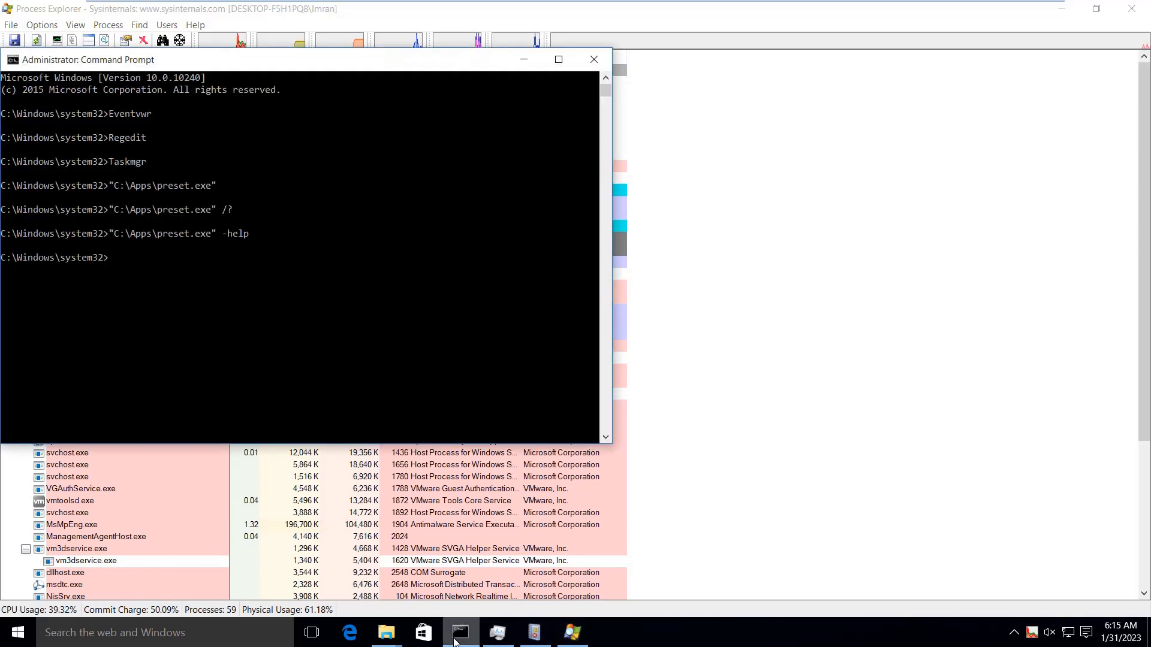
{"action": "left_click", "coordinate": [300, 289]}
{"action": "key", "text": "Up"}
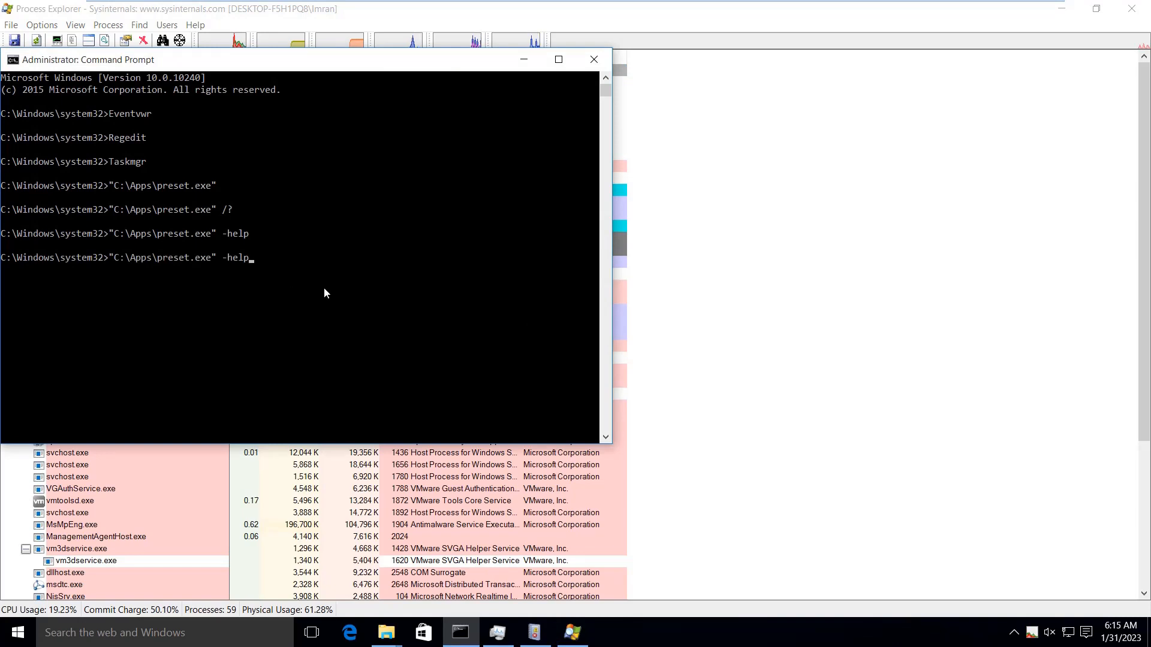
{"action": "key", "text": "BackSpace"}
{"action": "key", "text": "BackSpace"}
{"action": "key", "text": "BackSpace"}
{"action": "key", "text": "BackSpace"}
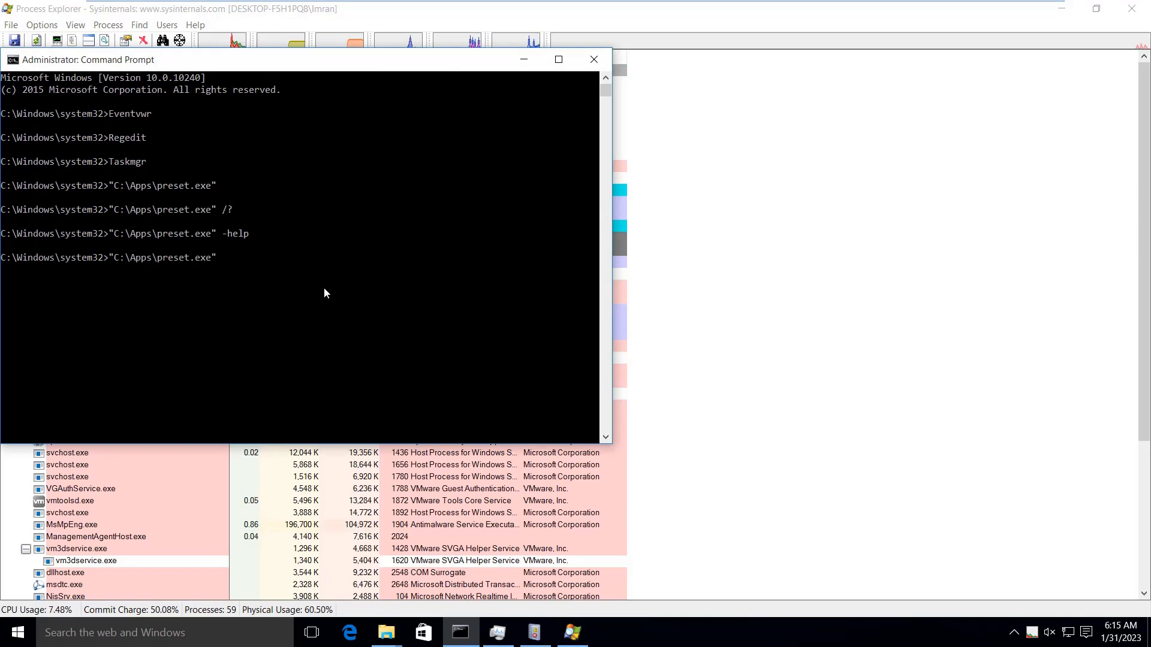
{"action": "key", "text": "Return"}
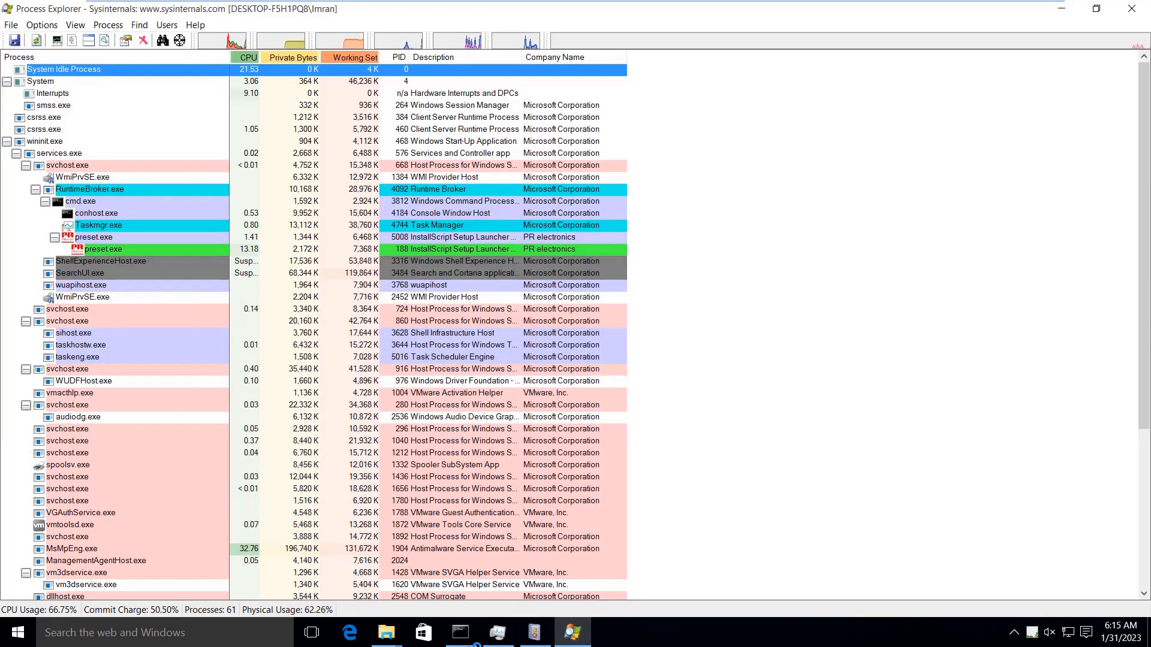
- Examine the command line of the extracted preset.exe in Task Manager and recheck the Application log in Event Viewer
{"action": "left_click", "coordinate": [498, 632]}
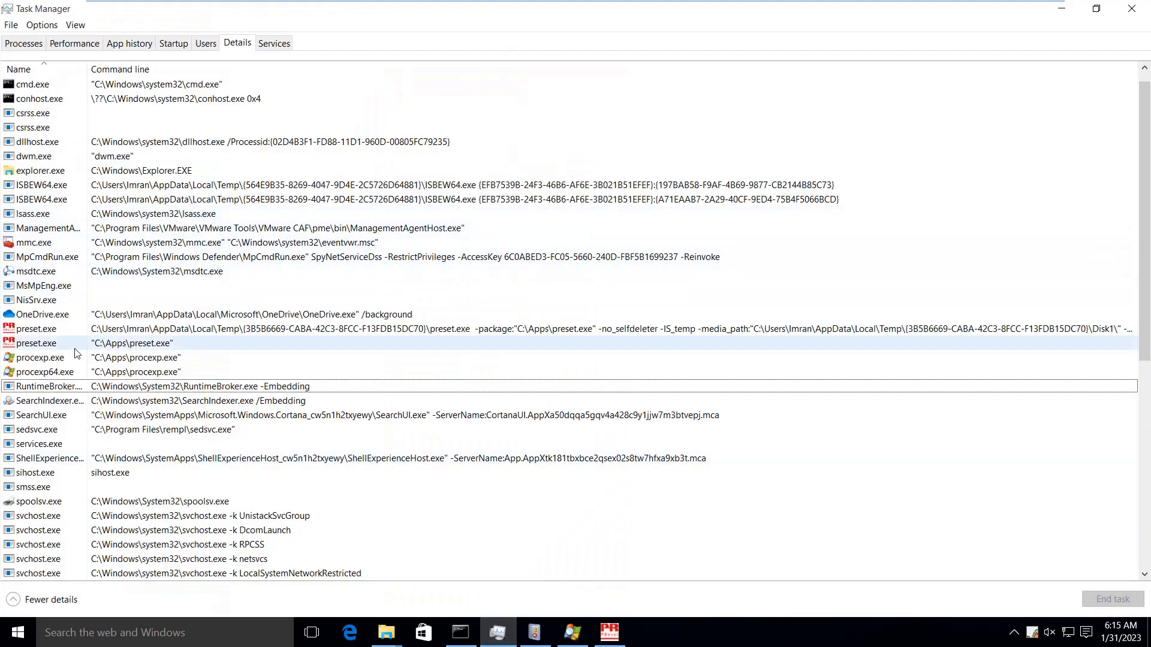
{"action": "left_click", "coordinate": [327, 326]}
{"action": "left_click", "coordinate": [326, 325]}
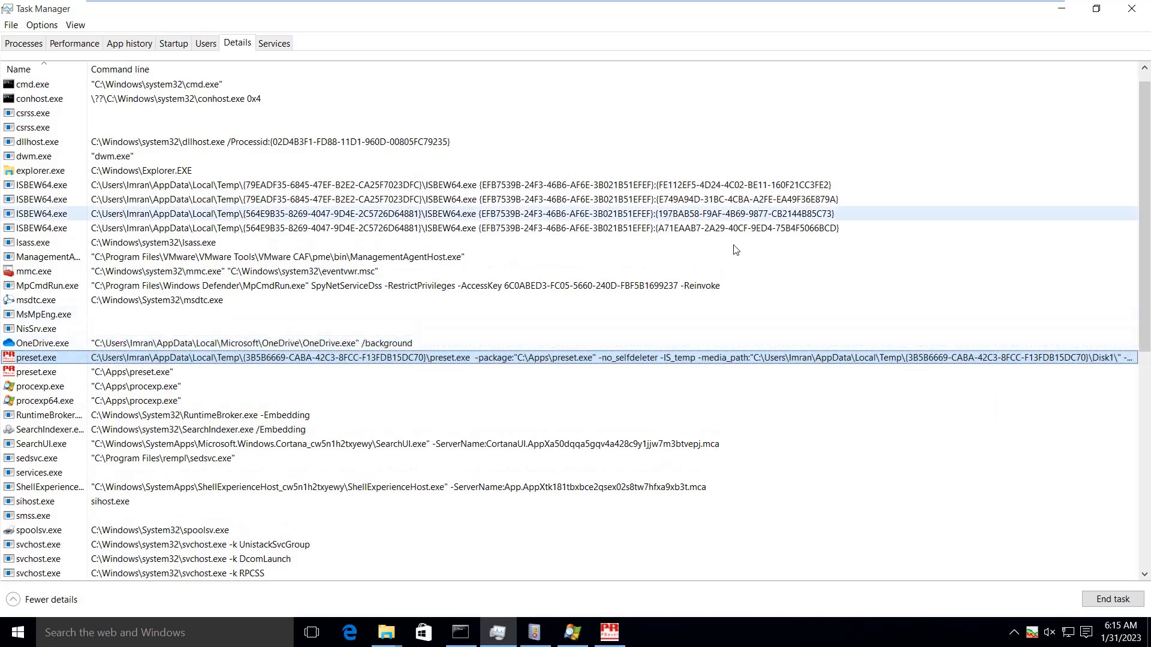
{"action": "left_click", "coordinate": [498, 633]}
{"action": "left_click", "coordinate": [535, 632]}
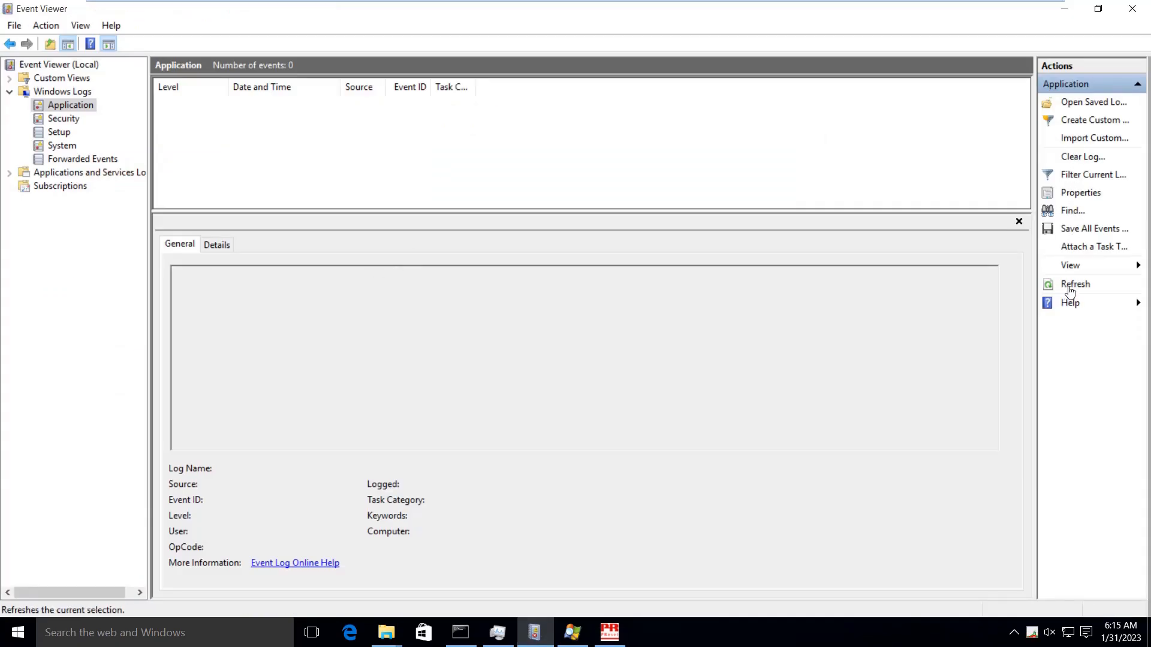
{"action": "left_click", "coordinate": [1066, 9]}
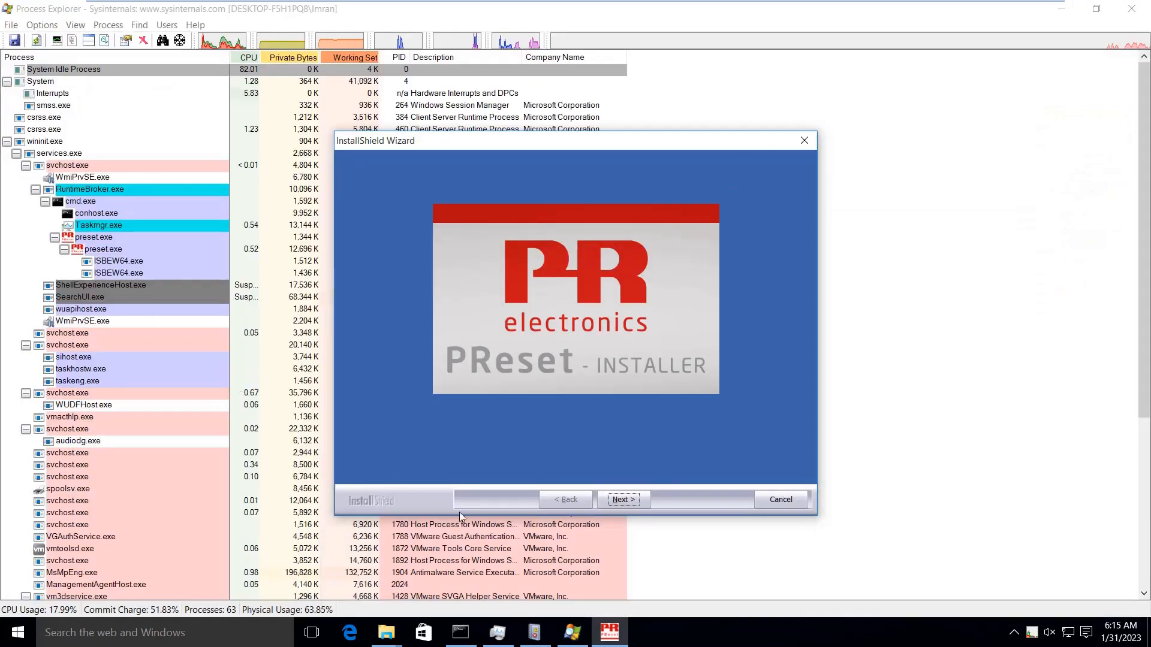
- Minimize the Command Prompt and move the PReset installer window aside to uncover the preset.exe process tree in Process Explorer
{"action": "left_click", "coordinate": [472, 639]}
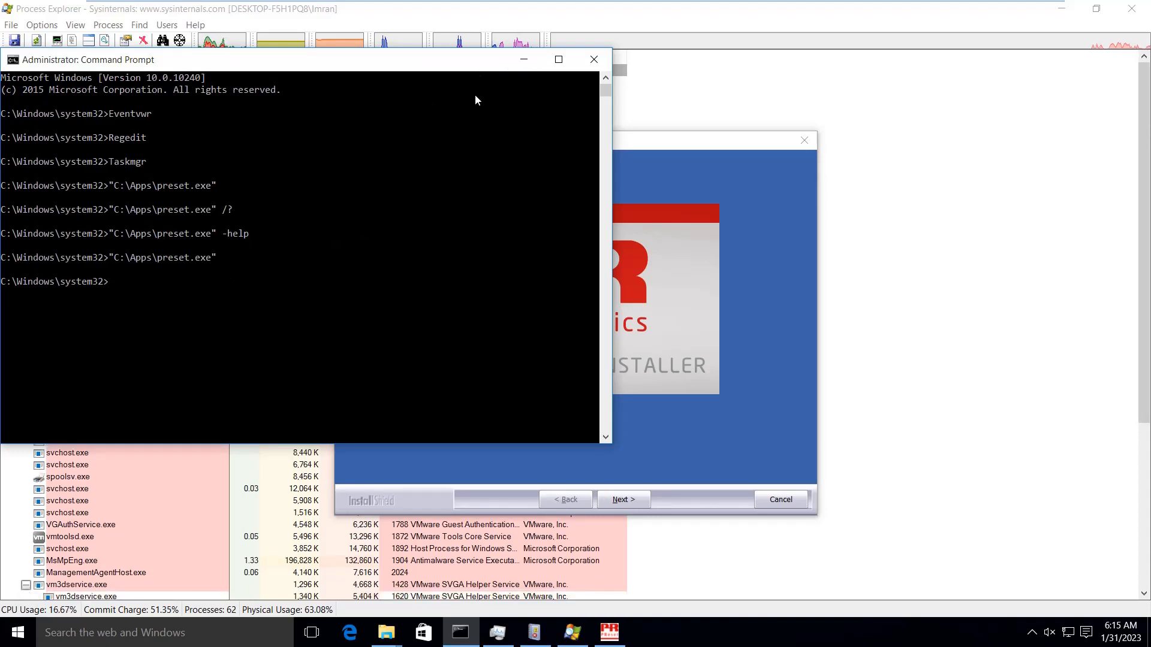
{"action": "left_click", "coordinate": [524, 60]}
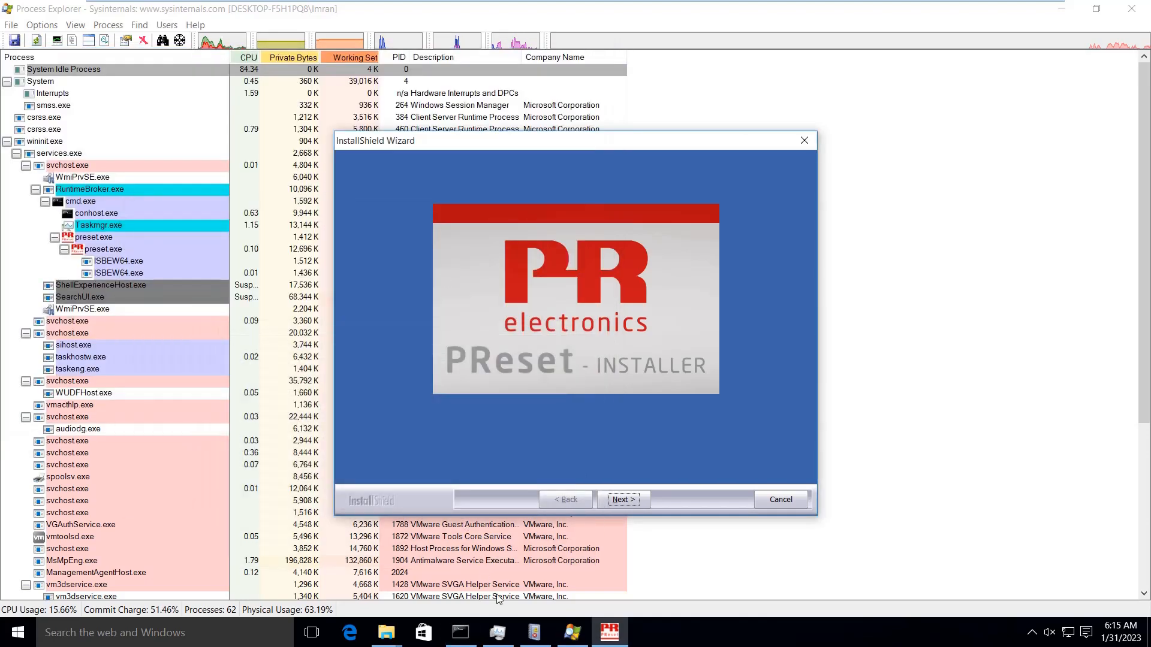
{"action": "left_click_drag", "start_coordinate": [476, 145], "coordinate": [700, 80]}
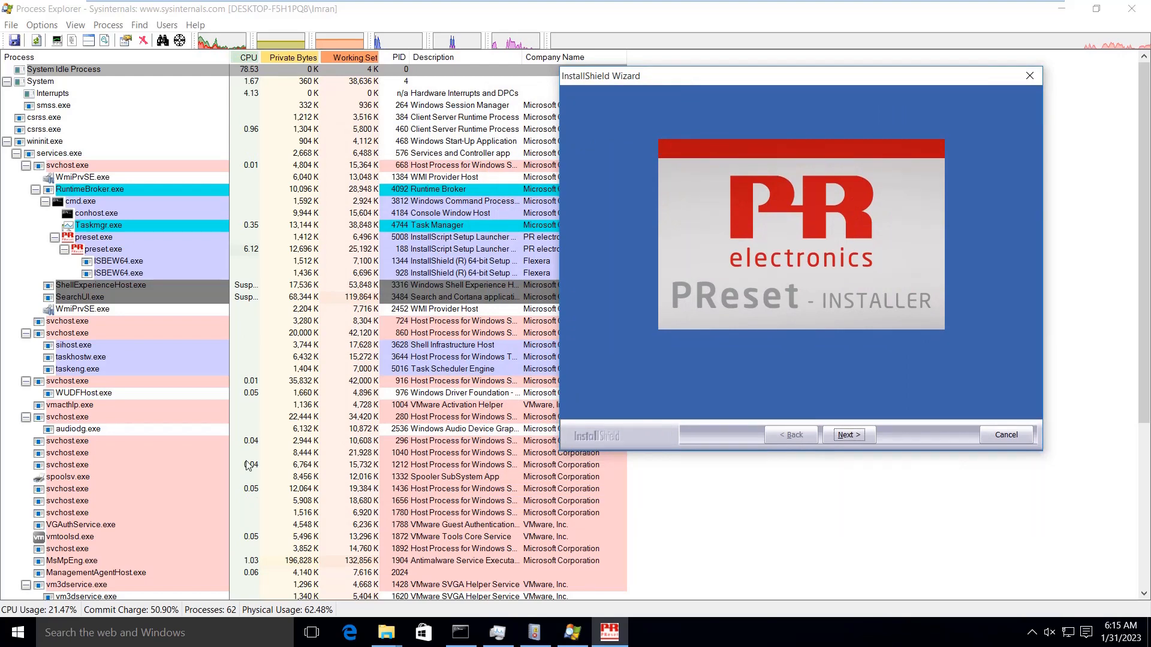
- Review the preset.exe commands in the administrator Command Prompt and the Run as administrator option for preset.exe in the Apps folder
{"action": "left_click", "coordinate": [460, 632]}
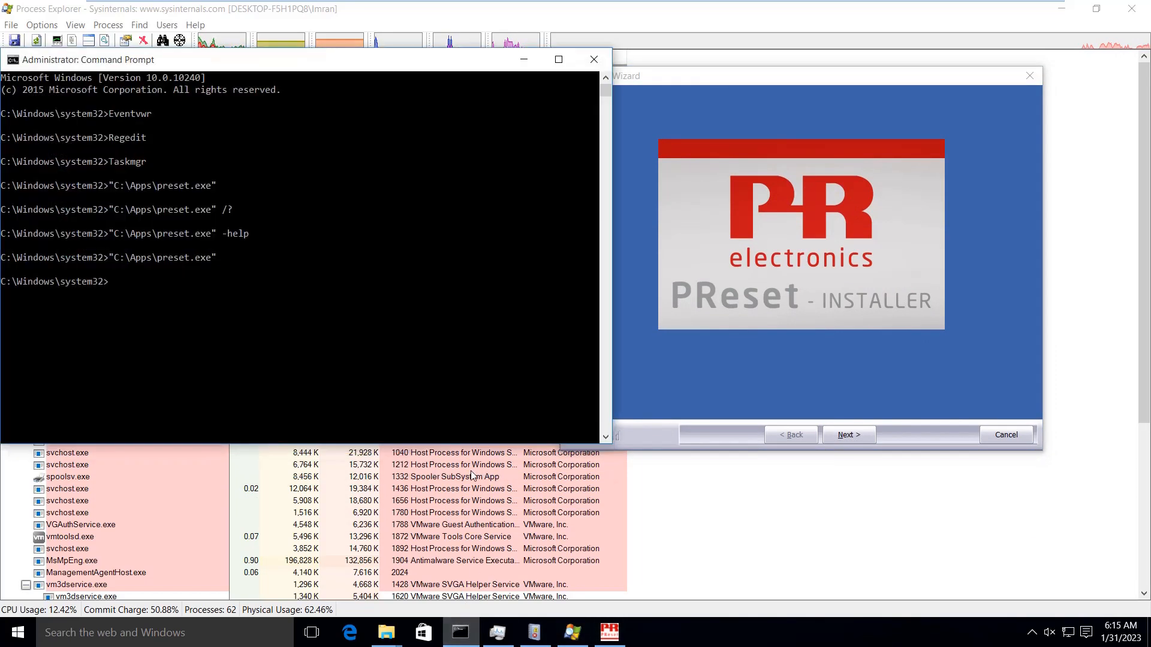
{"action": "left_click", "coordinate": [524, 60]}
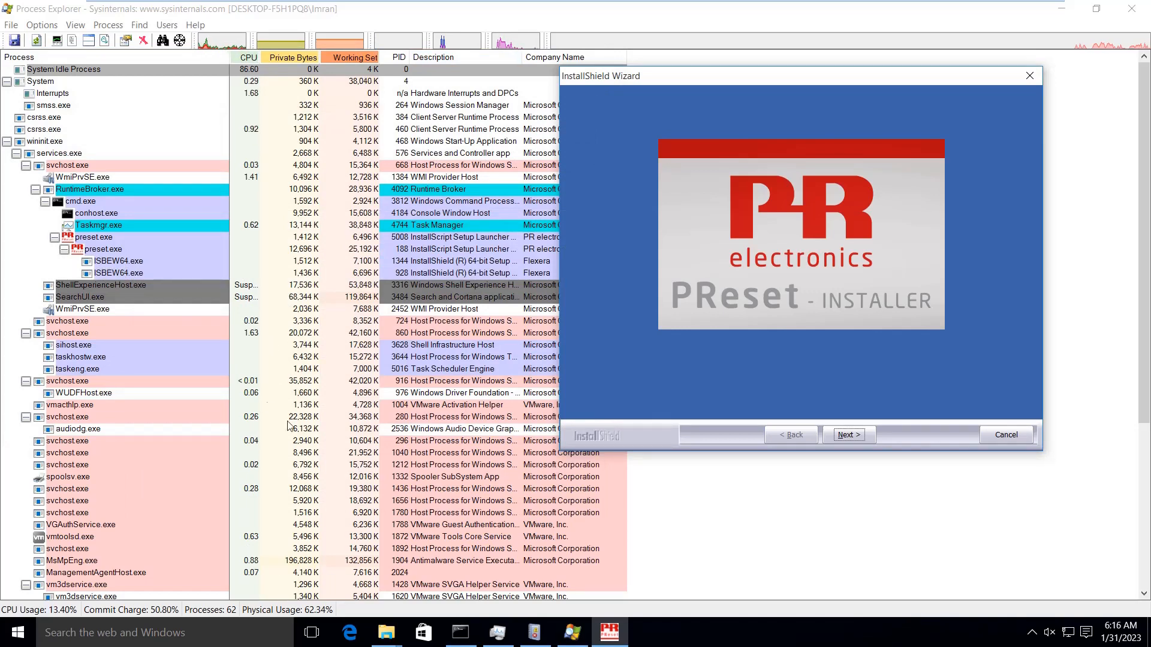
{"action": "left_click", "coordinate": [386, 632]}
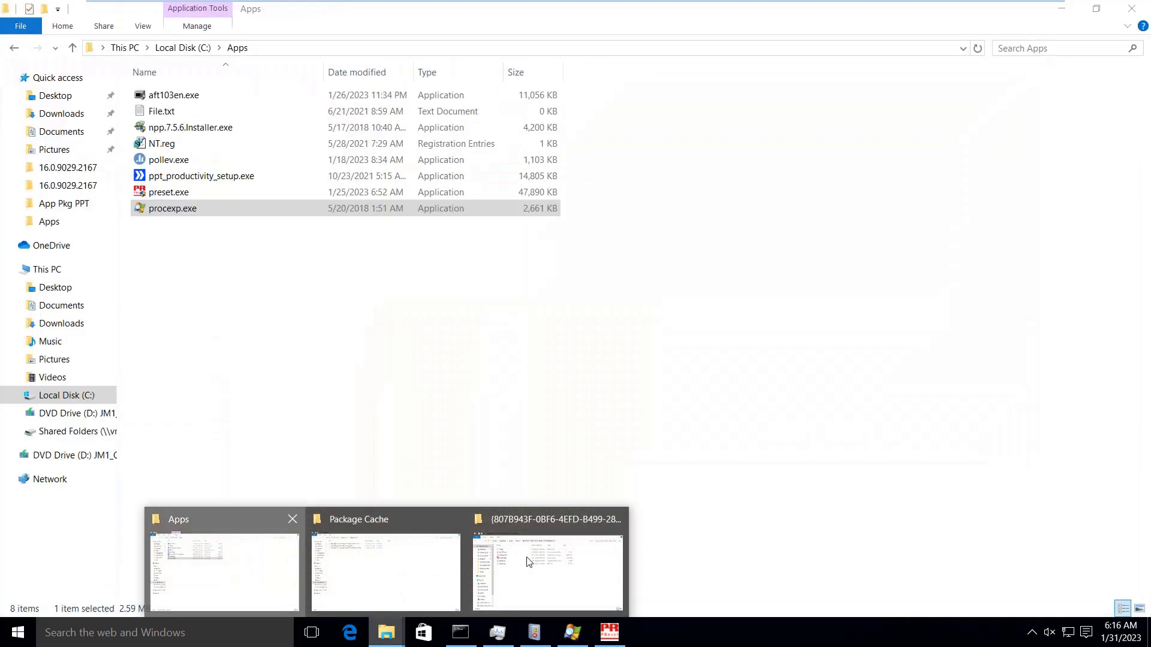
{"action": "left_click", "coordinate": [225, 573]}
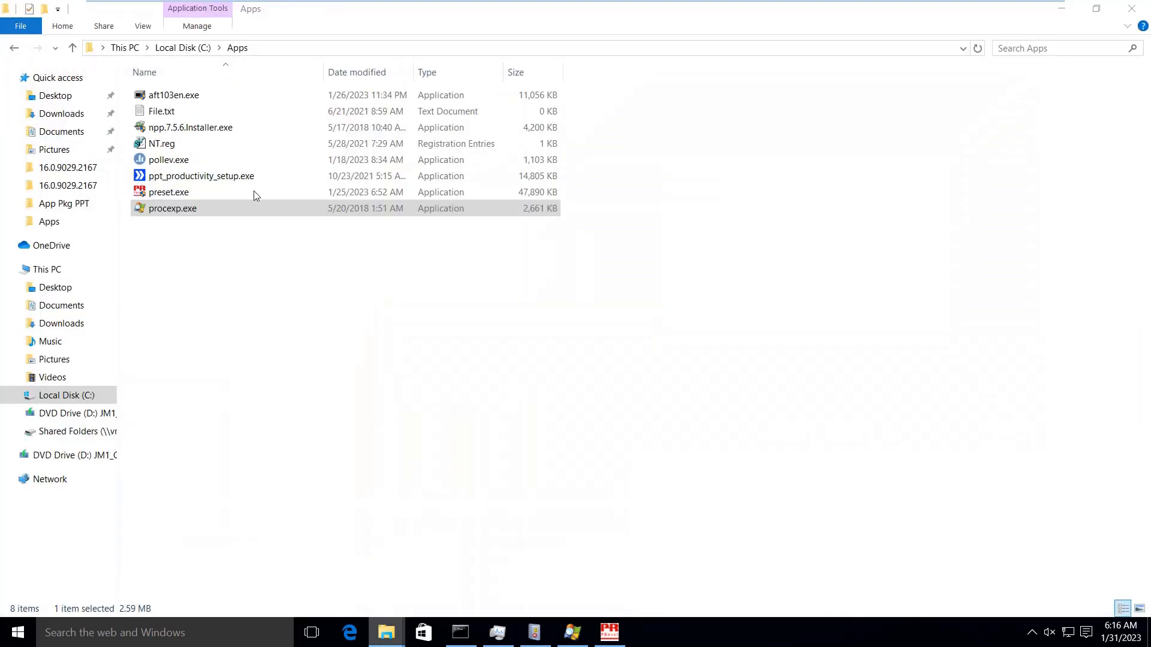
{"action": "right_click", "coordinate": [169, 194]}
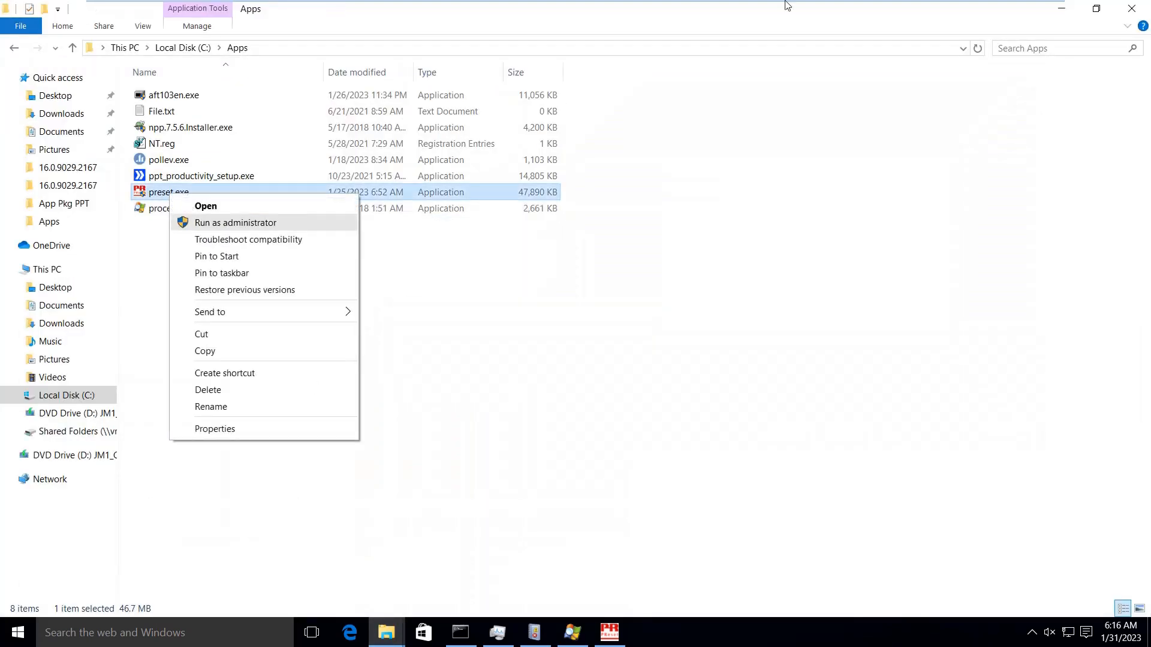
{"action": "left_click", "coordinate": [1063, 13]}
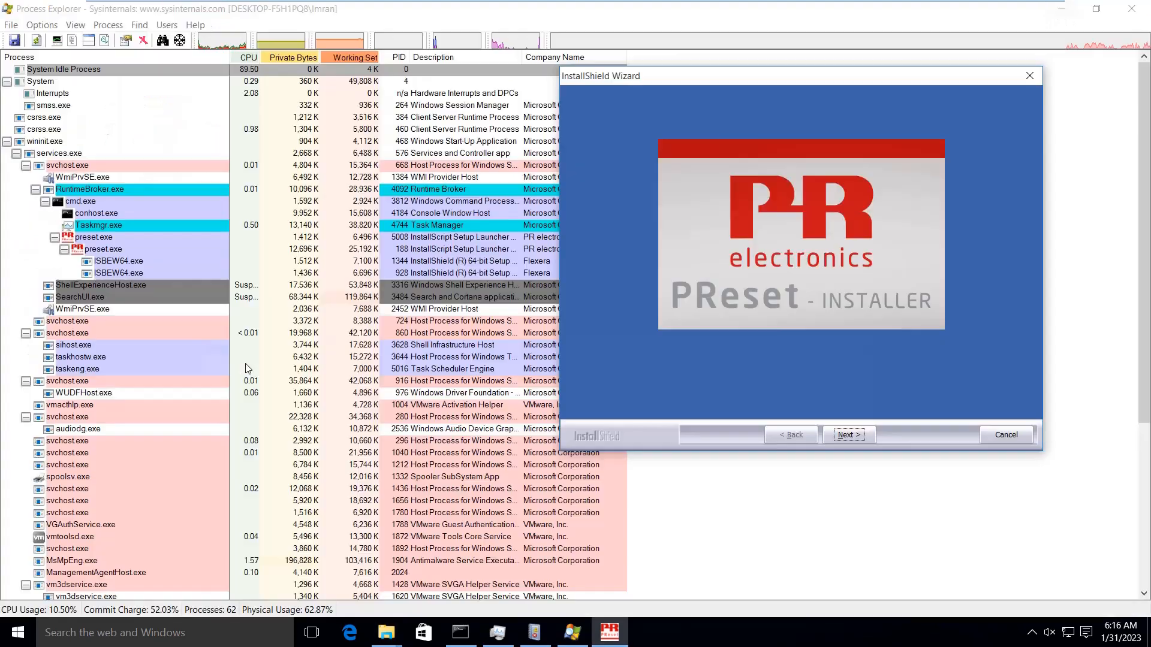
{"action": "left_click", "coordinate": [1063, 13]}
- Check the command line of the child preset.exe process in Process Explorer, and open its properties at the Strings list
{"action": "left_click", "coordinate": [104, 249]}
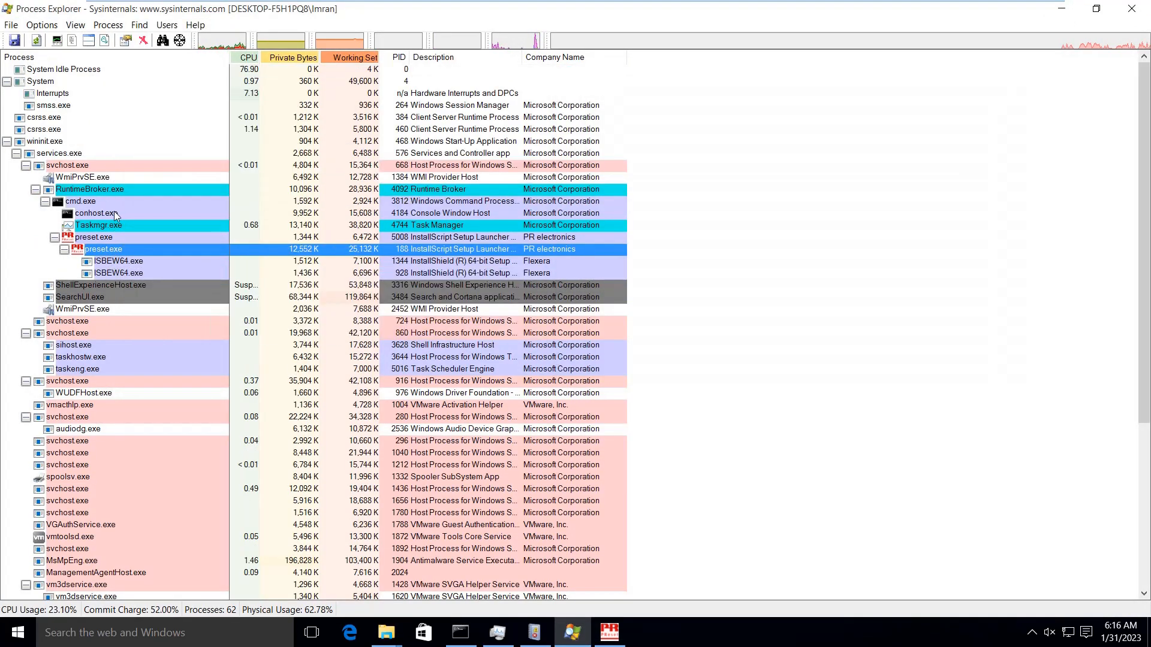
{"action": "mouse_move", "coordinate": [111, 254]}
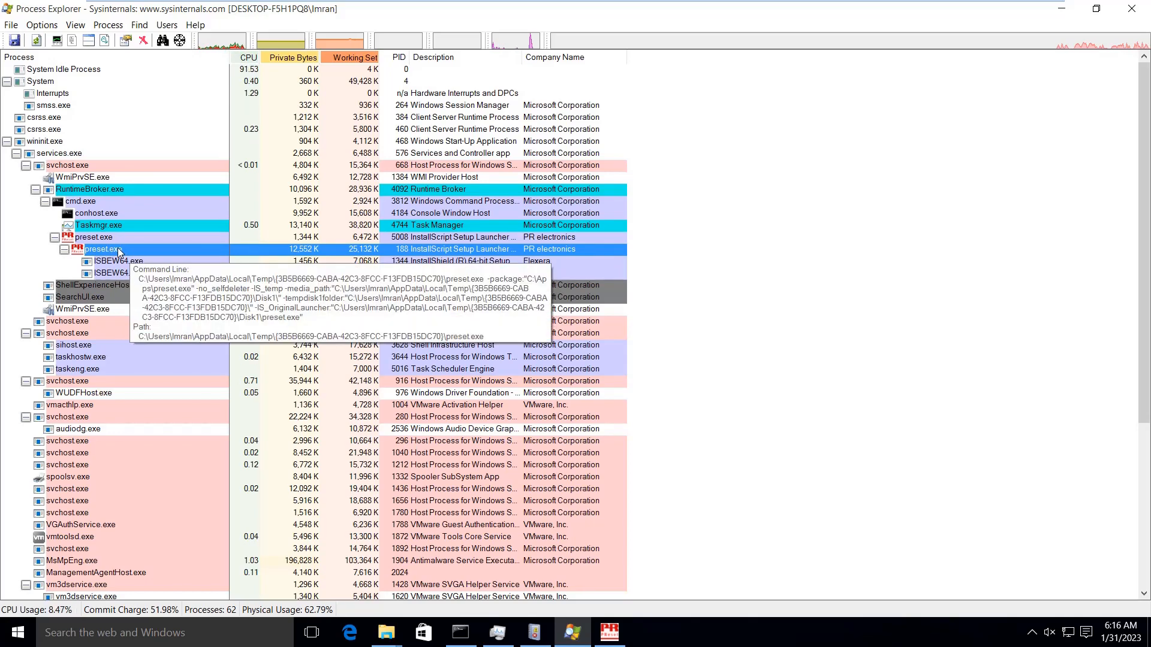
{"action": "right_click", "coordinate": [118, 249]}
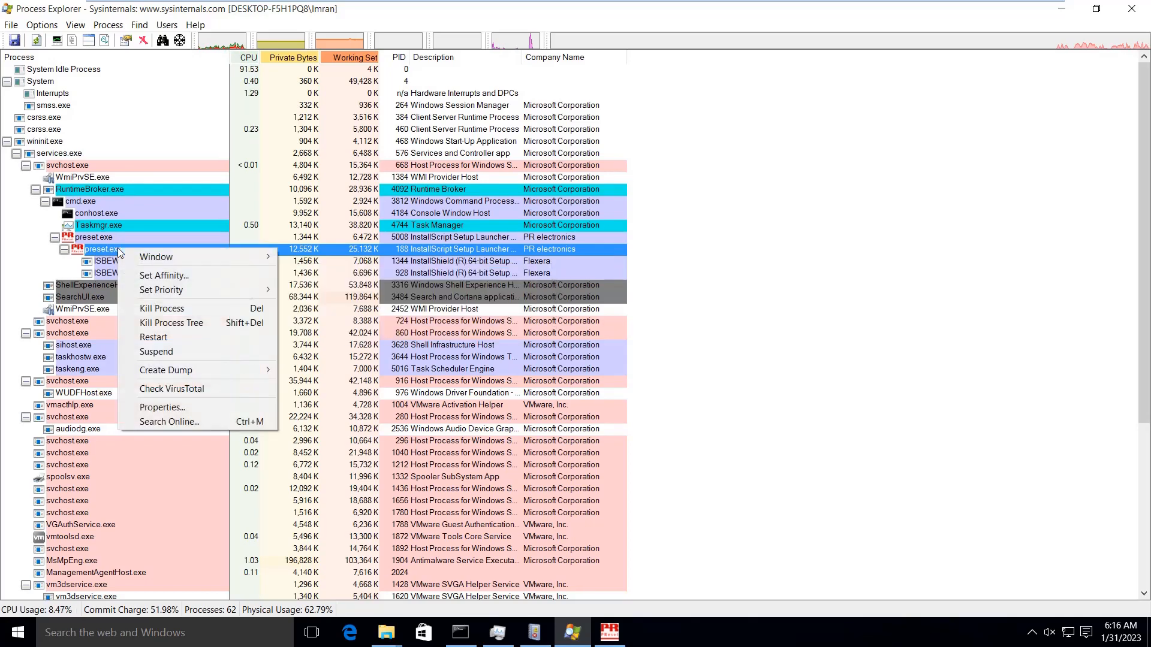
{"action": "left_click", "coordinate": [167, 410]}
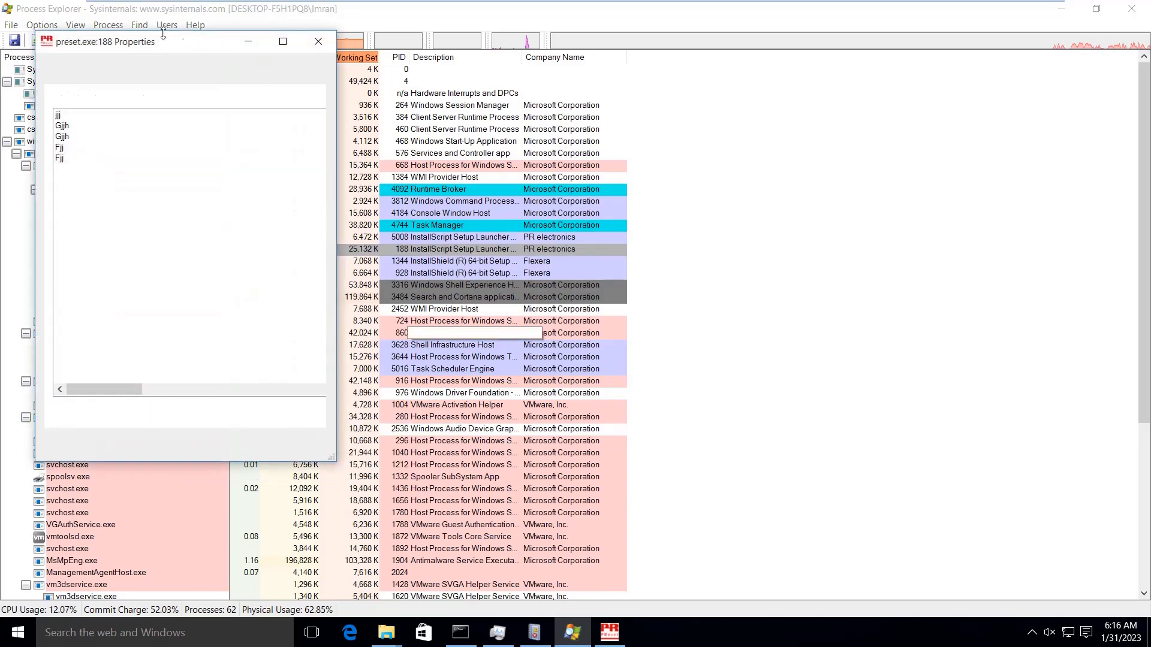
{"action": "left_click_drag", "start_coordinate": [163, 34], "coordinate": [485, 24]}
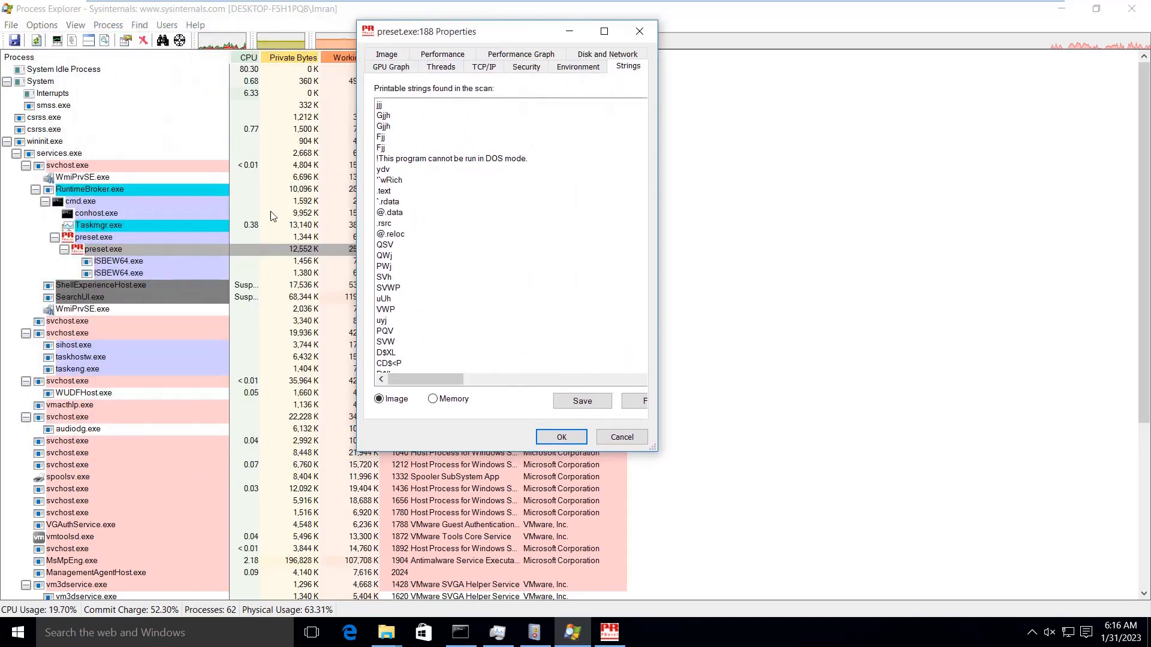
{"action": "left_click", "coordinate": [566, 67]}
{"action": "left_click", "coordinate": [625, 67]}
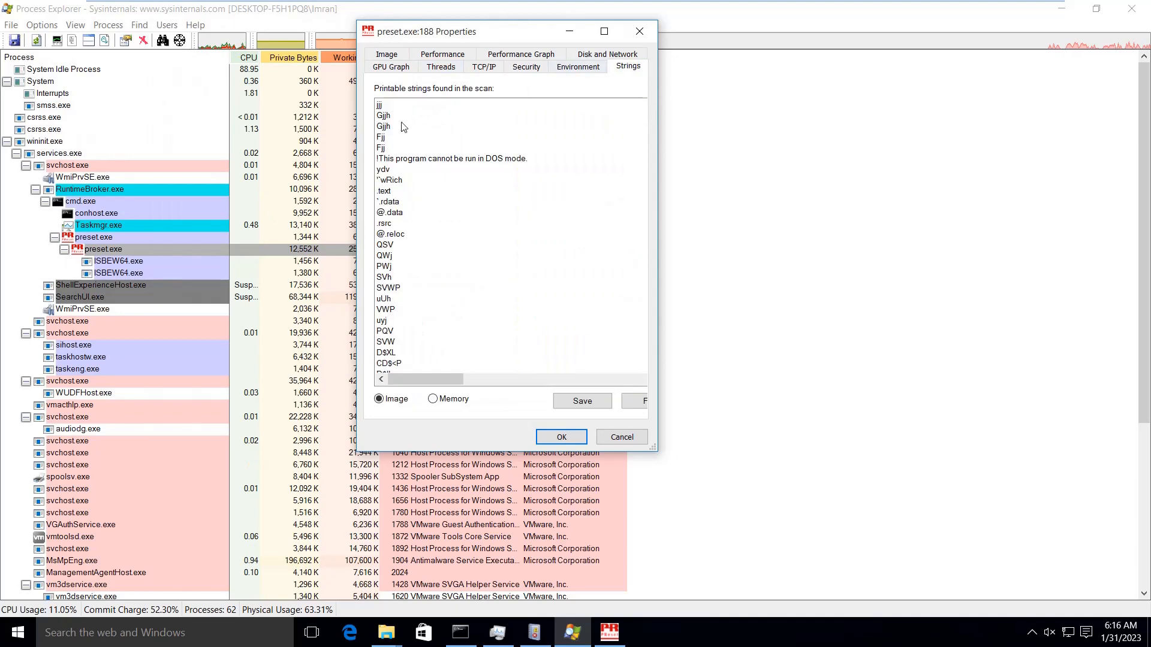
- Examine the printable strings in the preset.exe image for command-line switches
{"action": "left_click", "coordinate": [381, 115]}
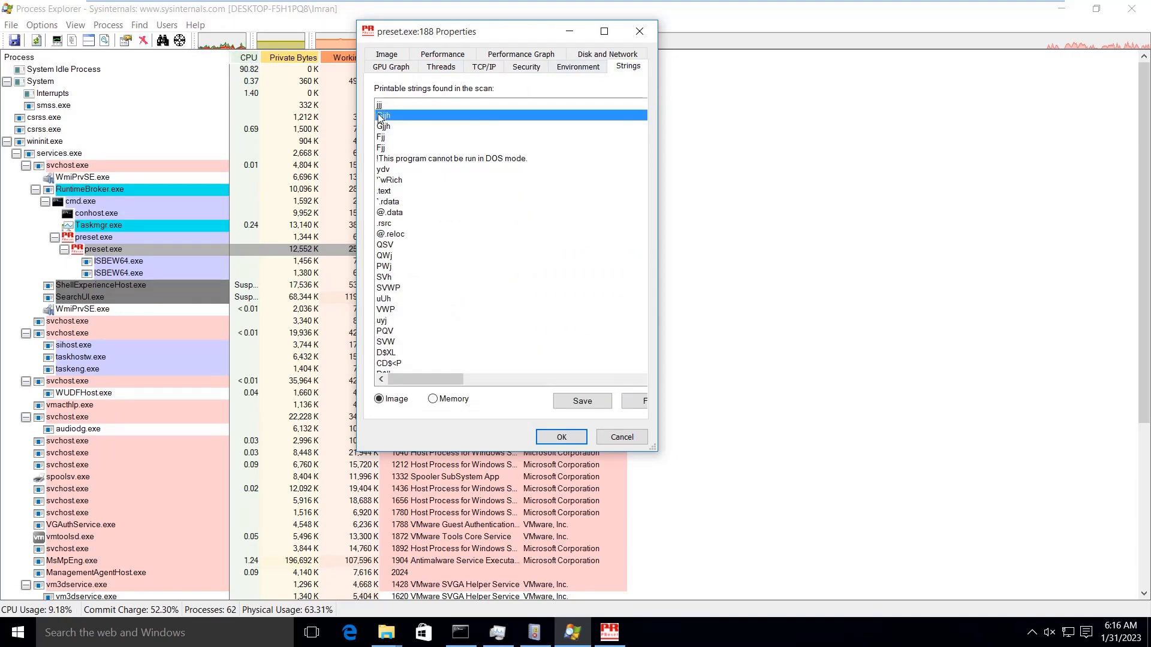
{"action": "left_click", "coordinate": [383, 202]}
{"action": "left_click", "coordinate": [386, 246]}
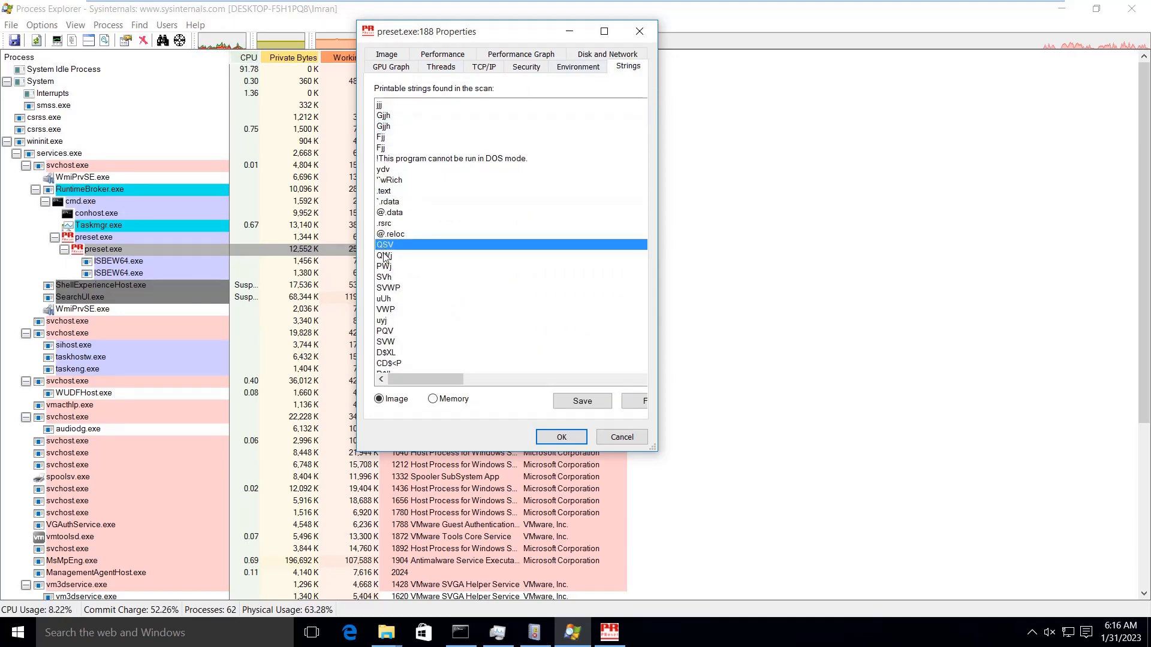
{"action": "left_click", "coordinate": [387, 310]}
{"action": "scroll", "coordinate": [387, 328], "scroll_direction": "down", "scroll_amount": 2}
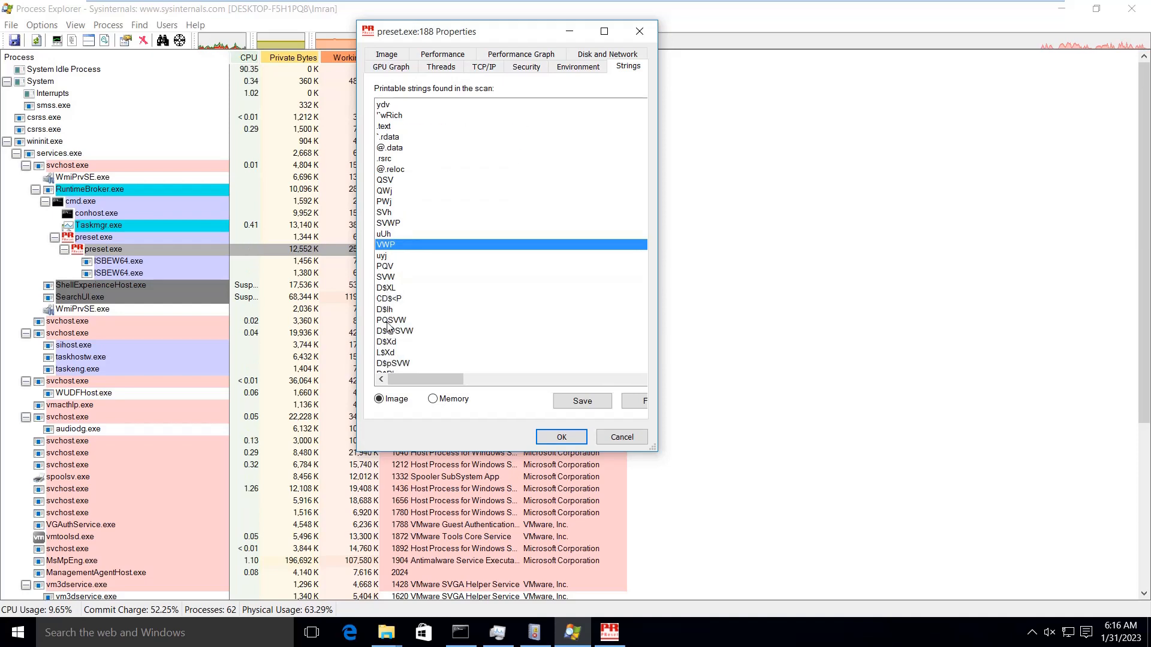
{"action": "left_click", "coordinate": [390, 193]}
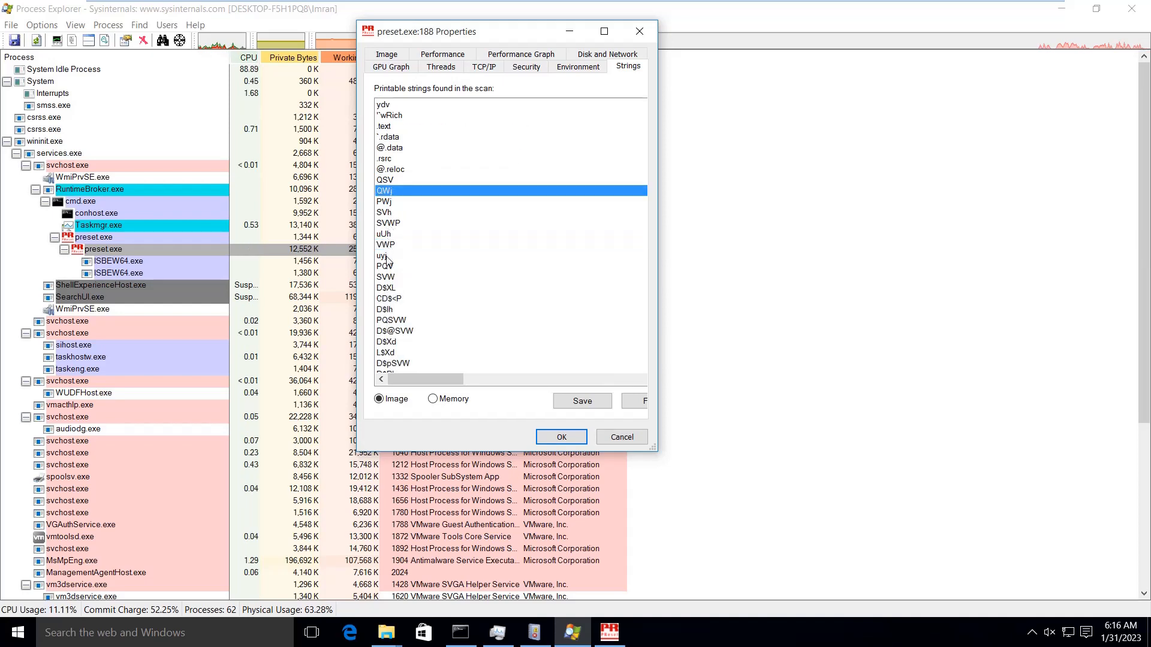
{"action": "left_click", "coordinate": [387, 257]}
{"action": "scroll", "coordinate": [387, 308], "scroll_direction": "down", "scroll_amount": 2}
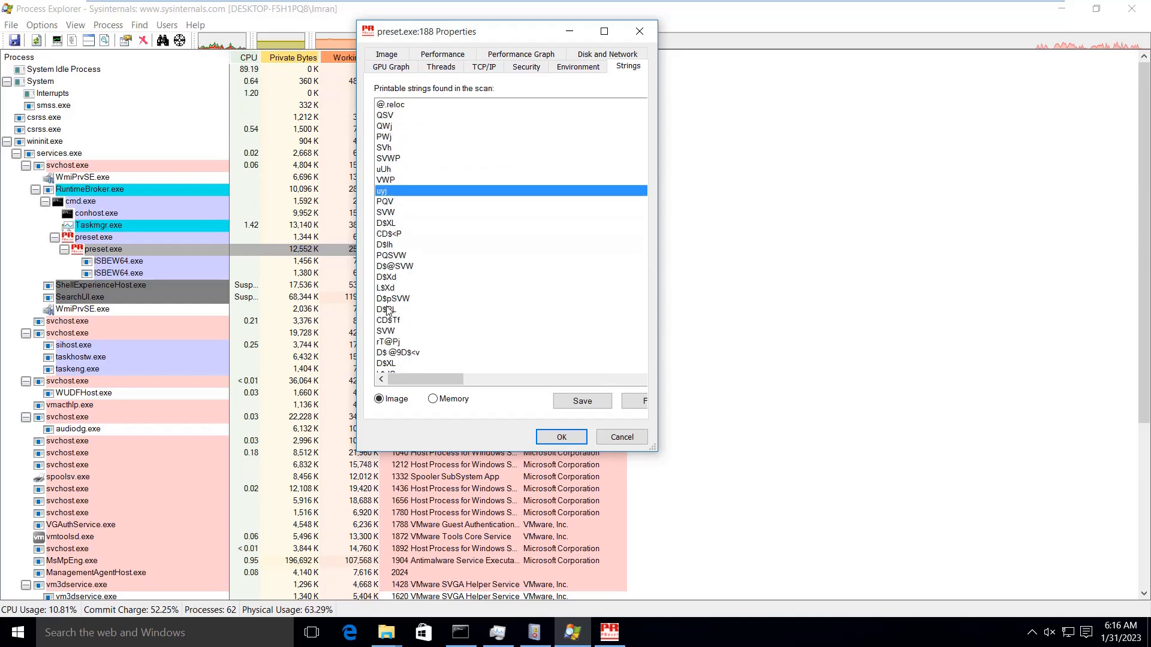
{"action": "scroll", "coordinate": [387, 310], "scroll_direction": "down", "scroll_amount": 6}
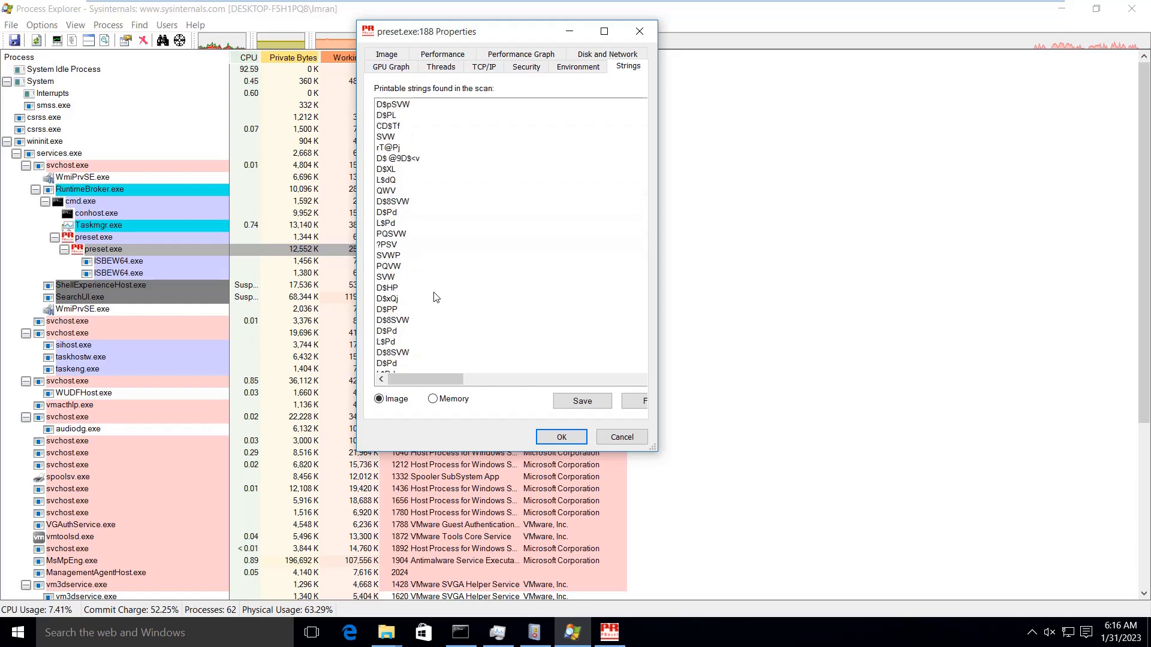
{"action": "left_click", "coordinate": [395, 160]}
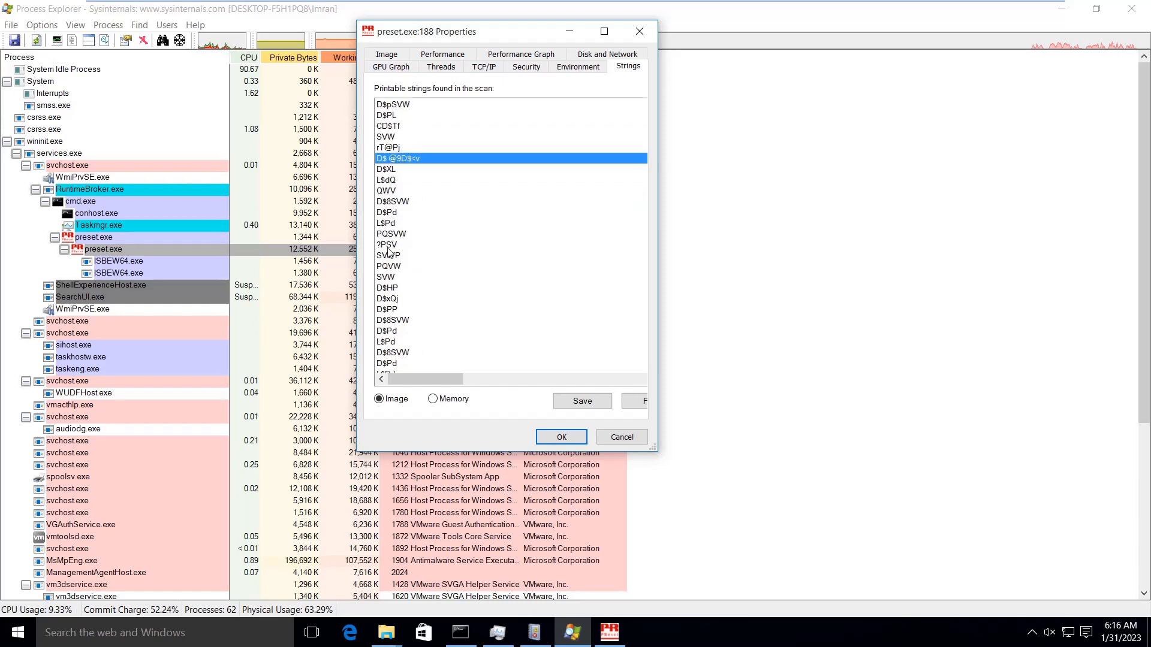
{"action": "scroll", "coordinate": [389, 266], "scroll_direction": "up", "scroll_amount": 2}
{"action": "scroll", "coordinate": [389, 267], "scroll_direction": "up", "scroll_amount": 8}
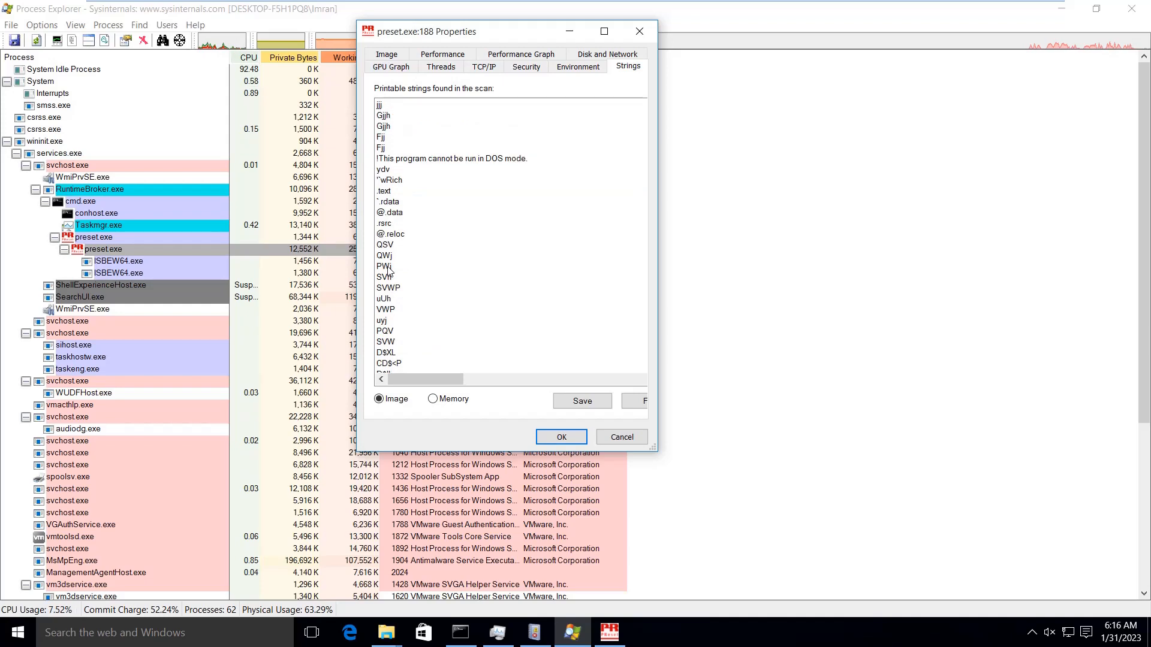
- Open the Find dialog for the printable strings of preset.exe
{"action": "left_click", "coordinate": [637, 400]}
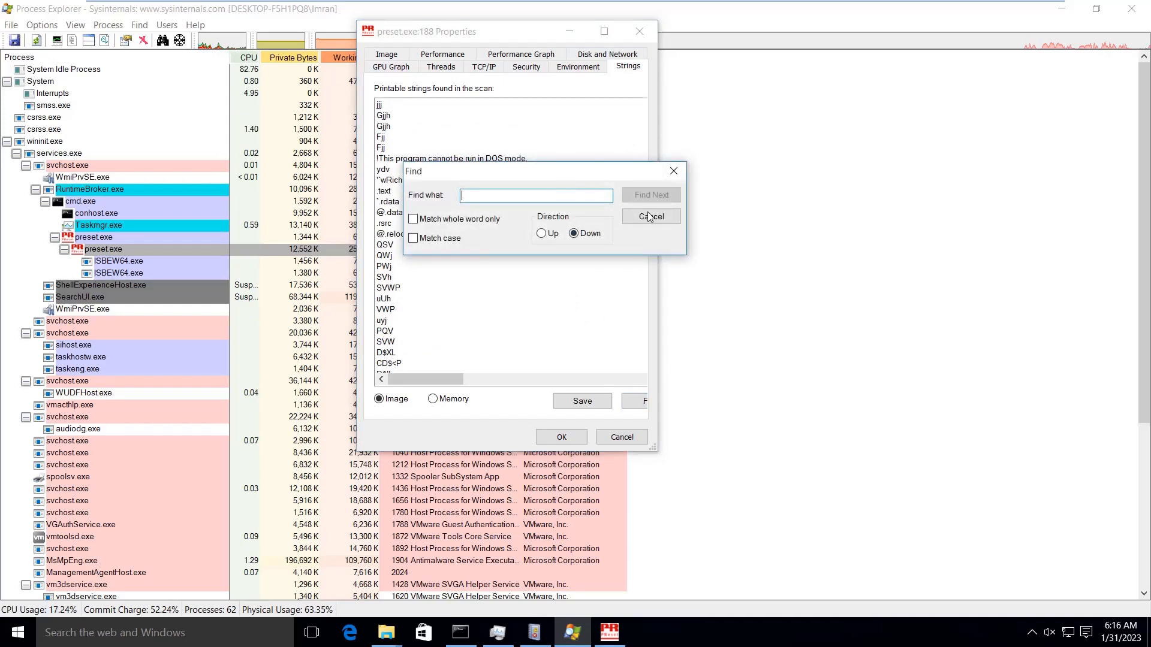
- Close the Find dialog and maximize the preset.exe properties window to show its strings at full size
{"action": "left_click", "coordinate": [628, 149]}
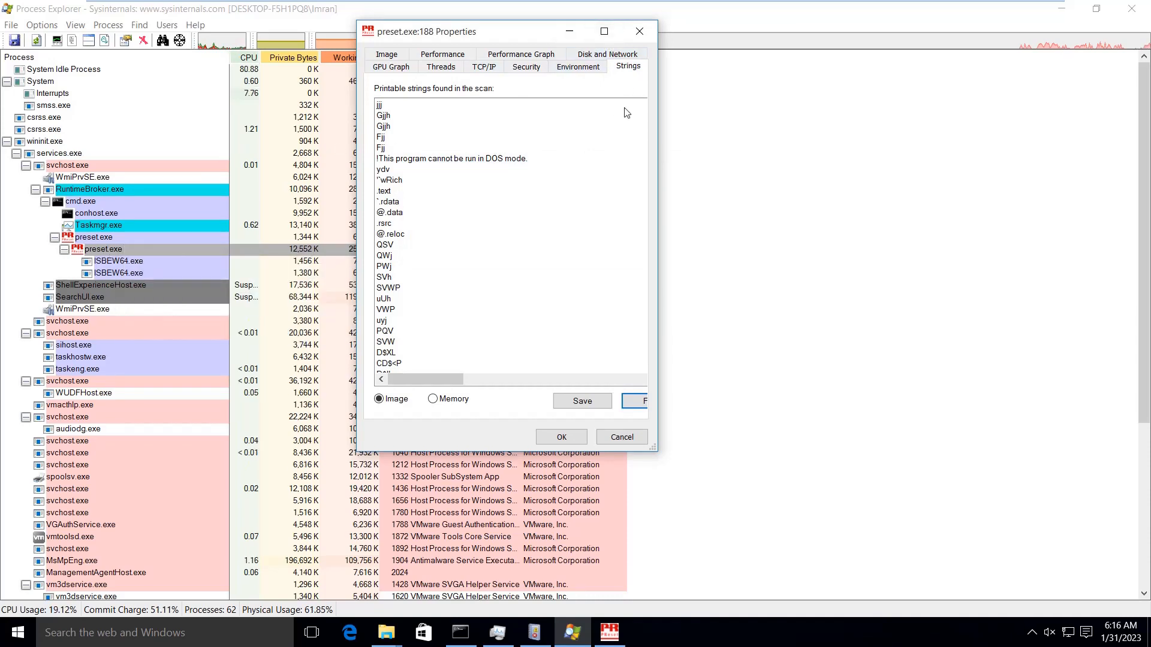
{"action": "left_click", "coordinate": [604, 32]}
{"action": "left_click", "coordinate": [1031, 632]}
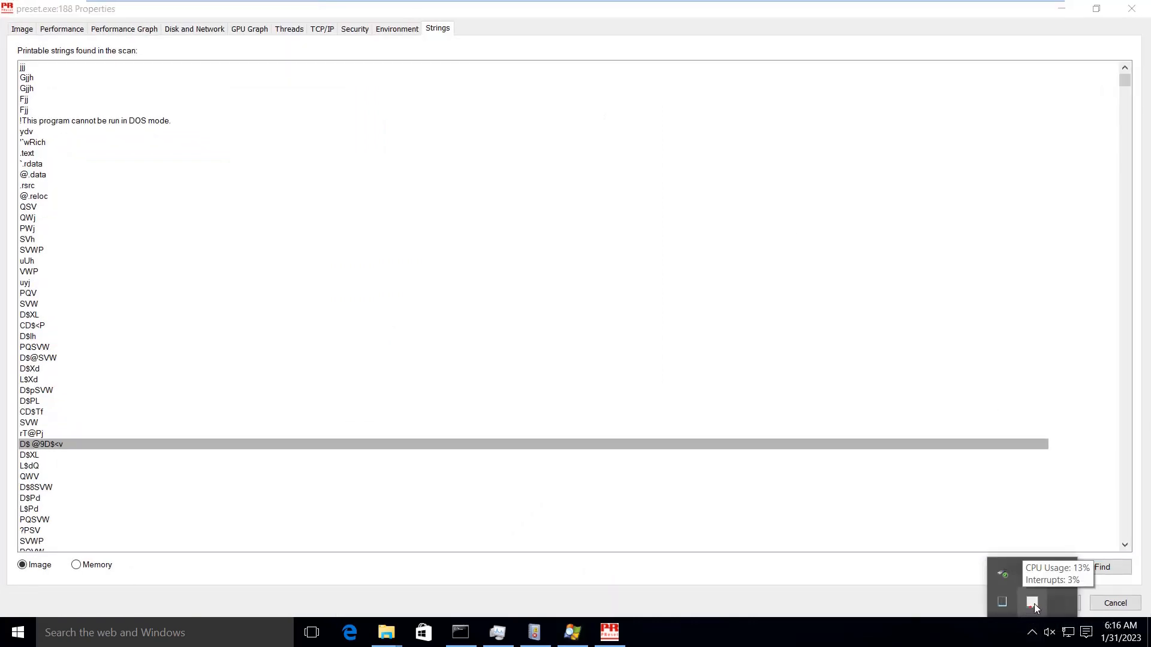
{"action": "mouse_move", "coordinate": [792, 3]}
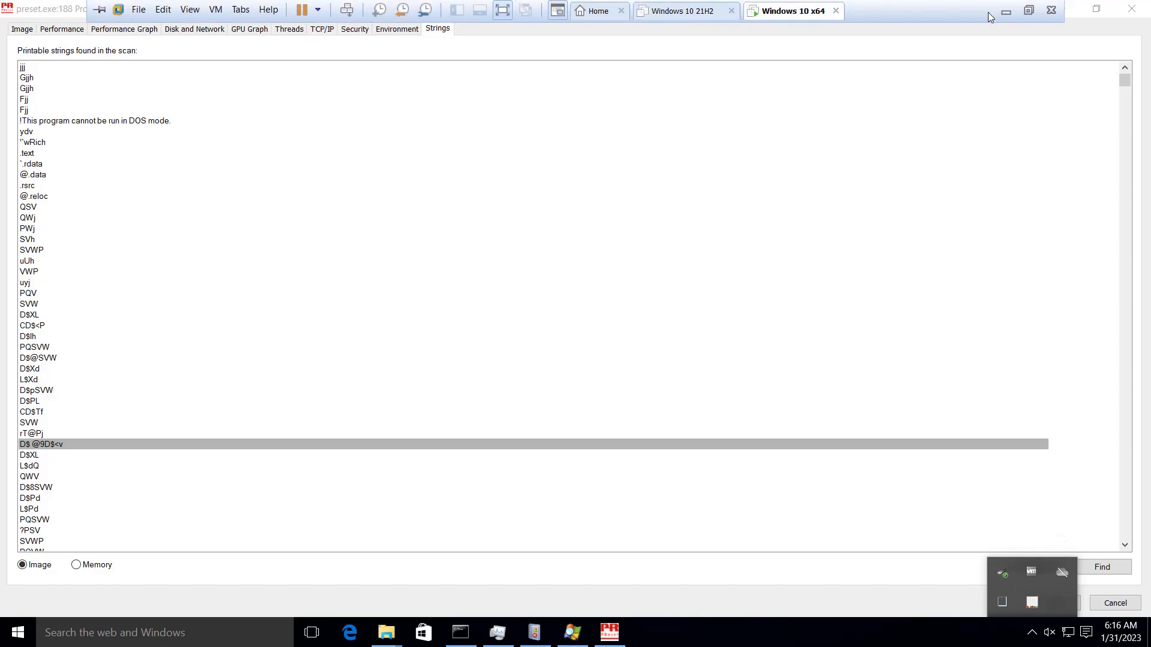
{"action": "left_click", "coordinate": [1027, 12]}
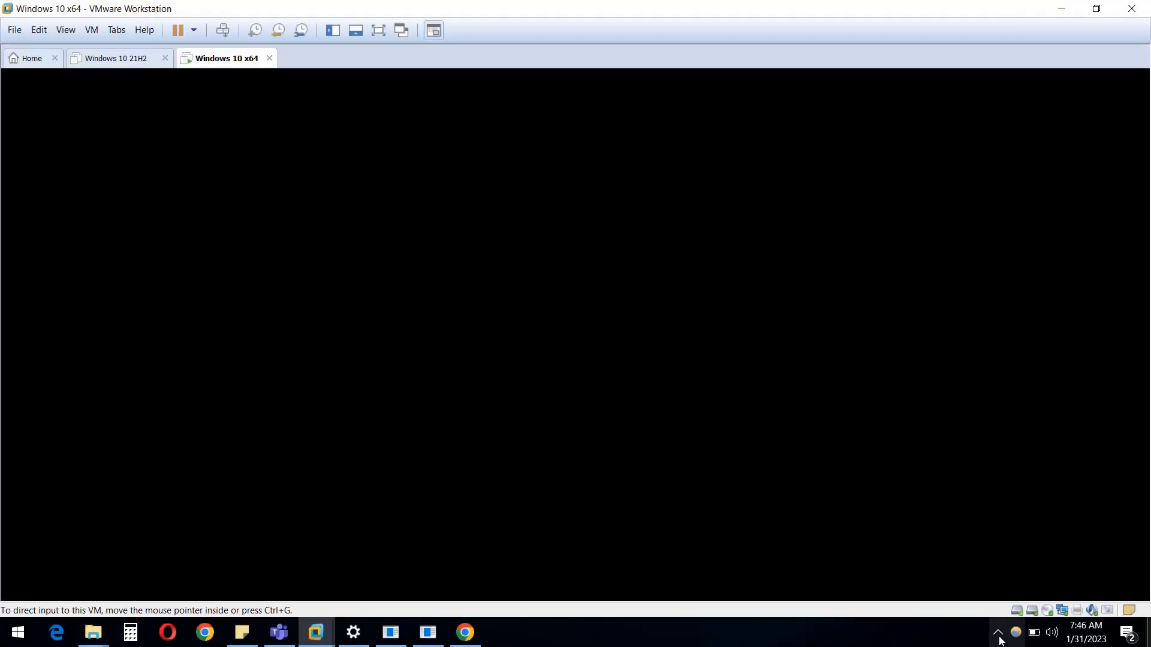
{"action": "left_click", "coordinate": [998, 633]}
{"action": "left_click", "coordinate": [1013, 603]}
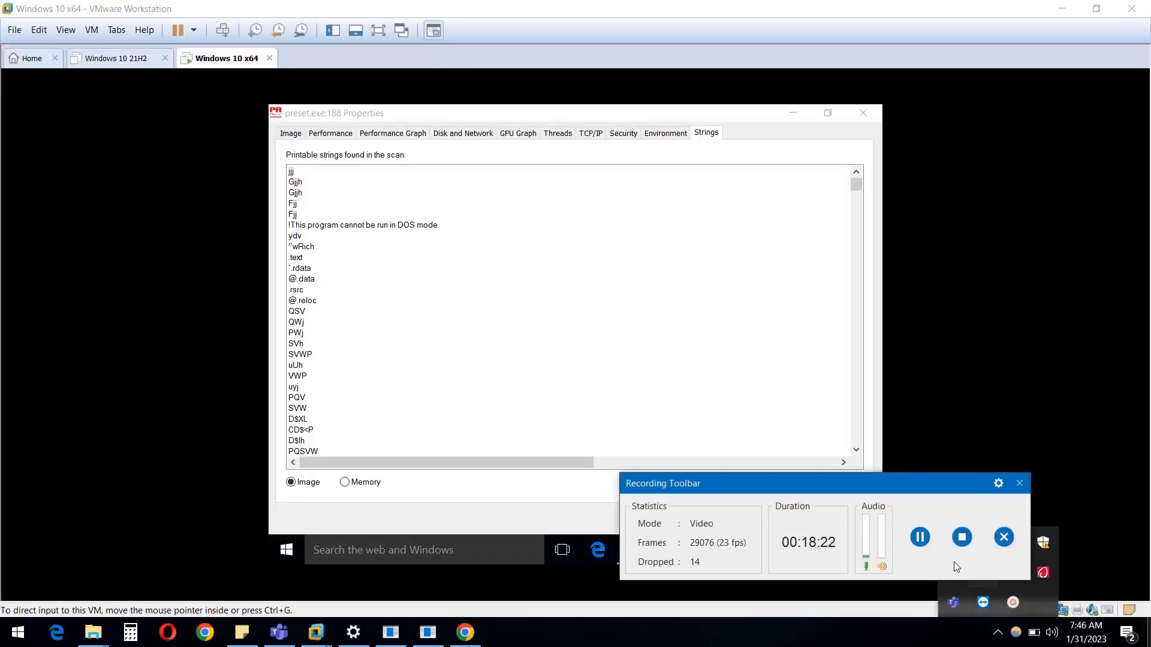
{"action": "left_click", "coordinate": [921, 539]}
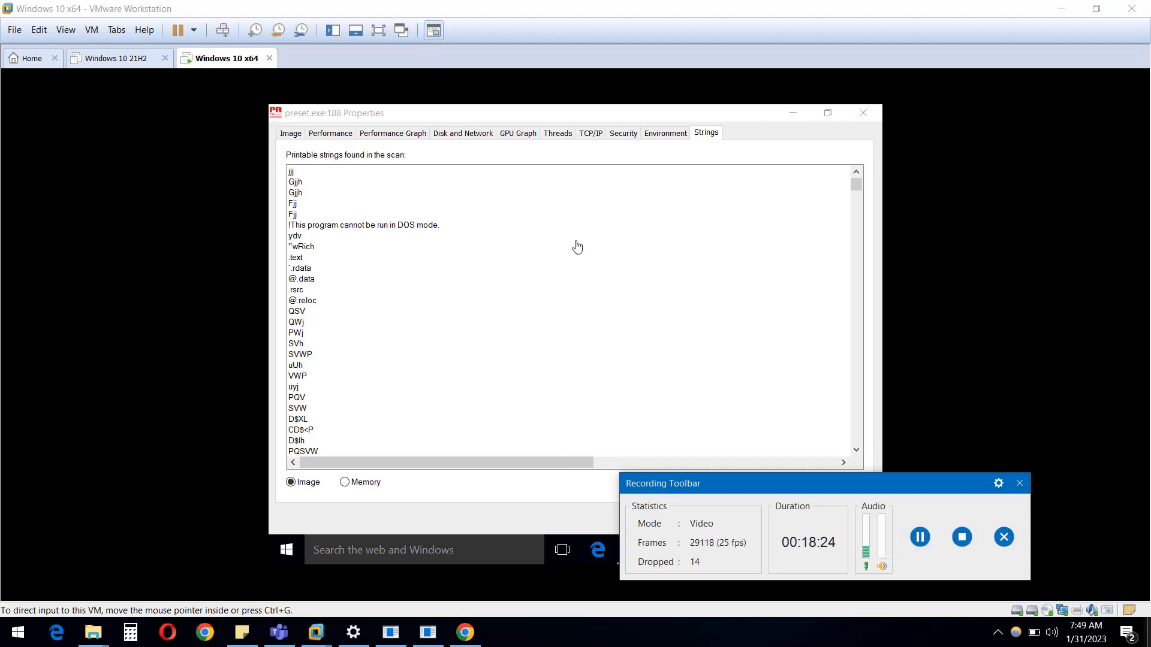
{"action": "left_click", "coordinate": [399, 35]}
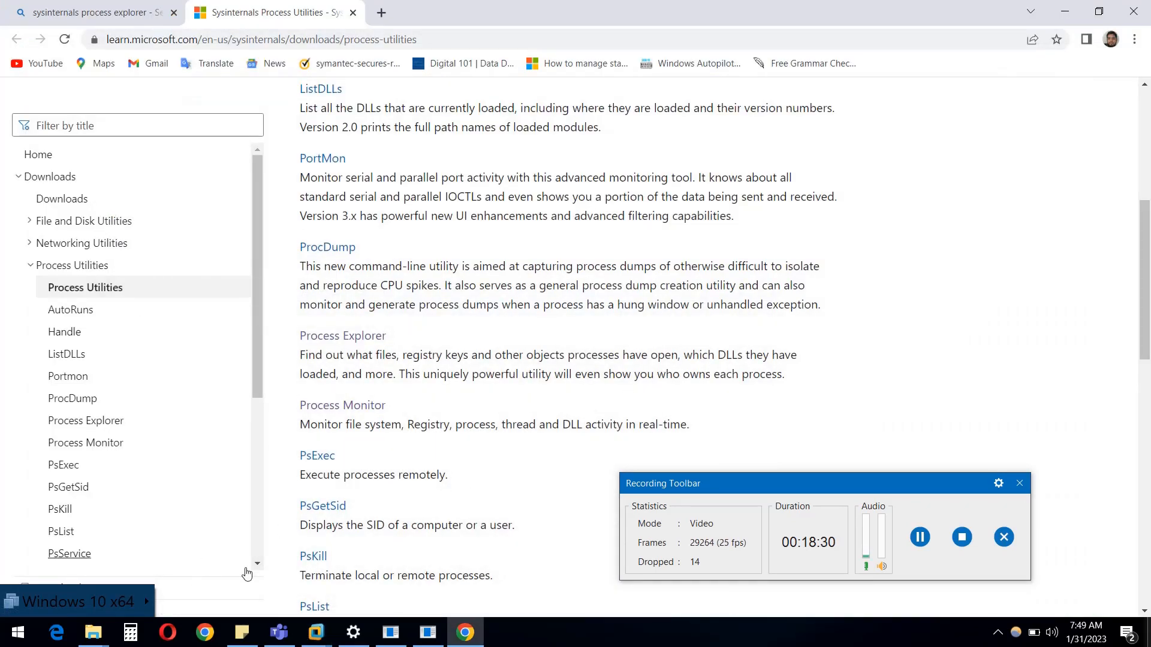
{"action": "mouse_move", "coordinate": [326, 629]}
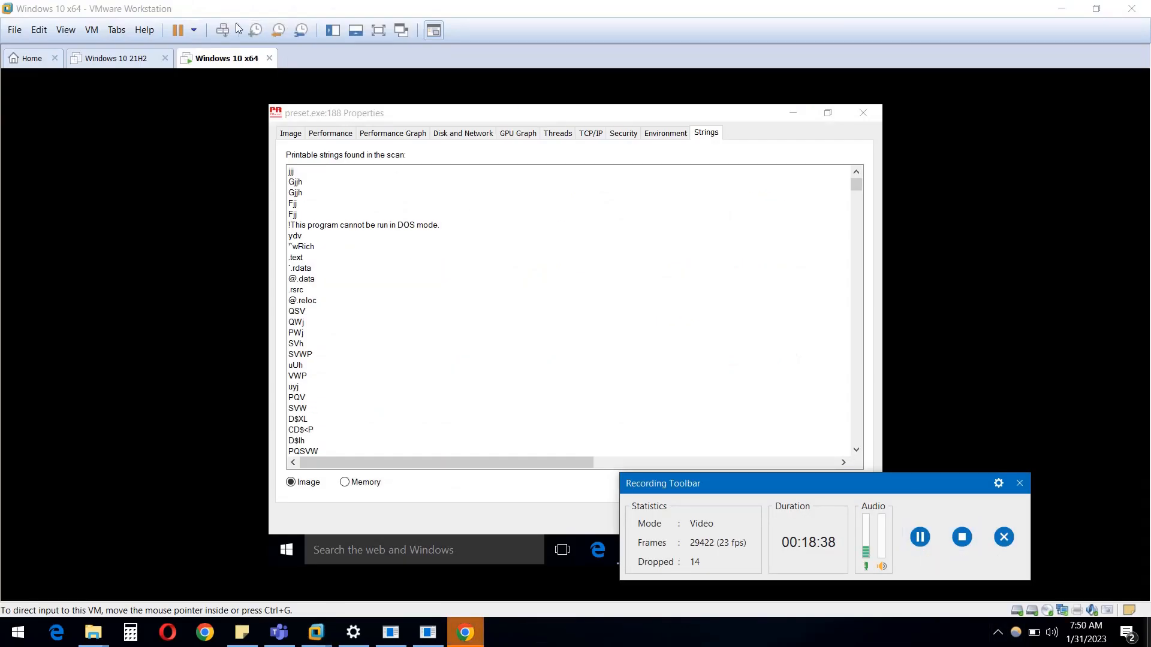
{"action": "left_click", "coordinate": [381, 35]}
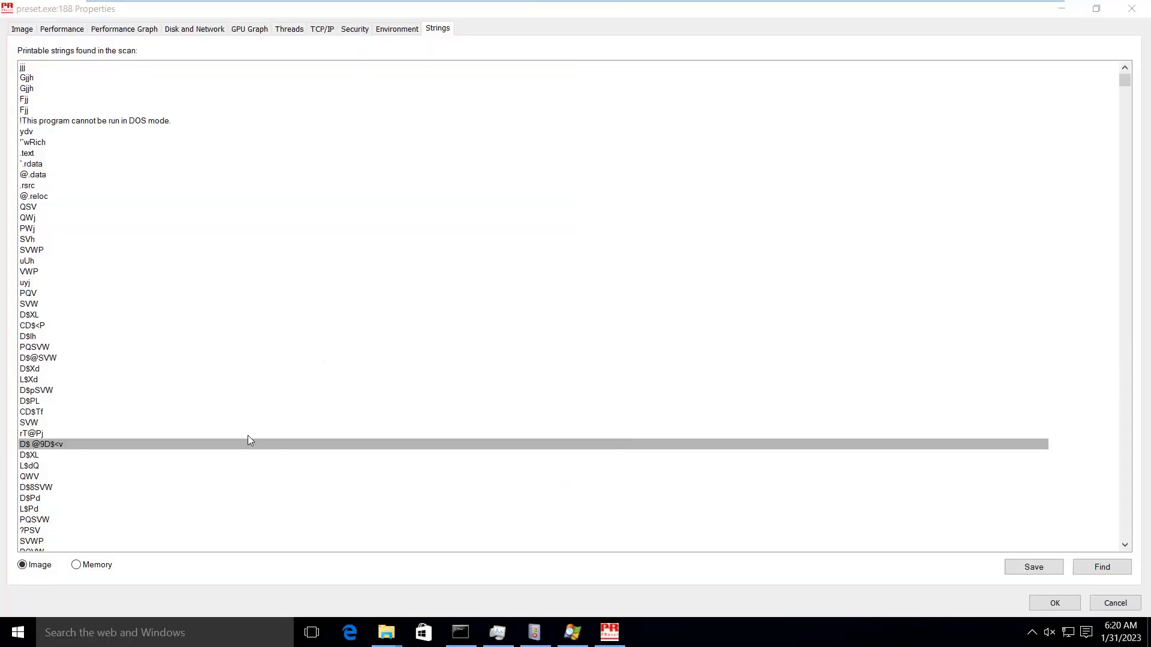
- Search the printable strings of preset.exe for "Silent" and examine the entries around the match
{"action": "left_click", "coordinate": [24, 379]}
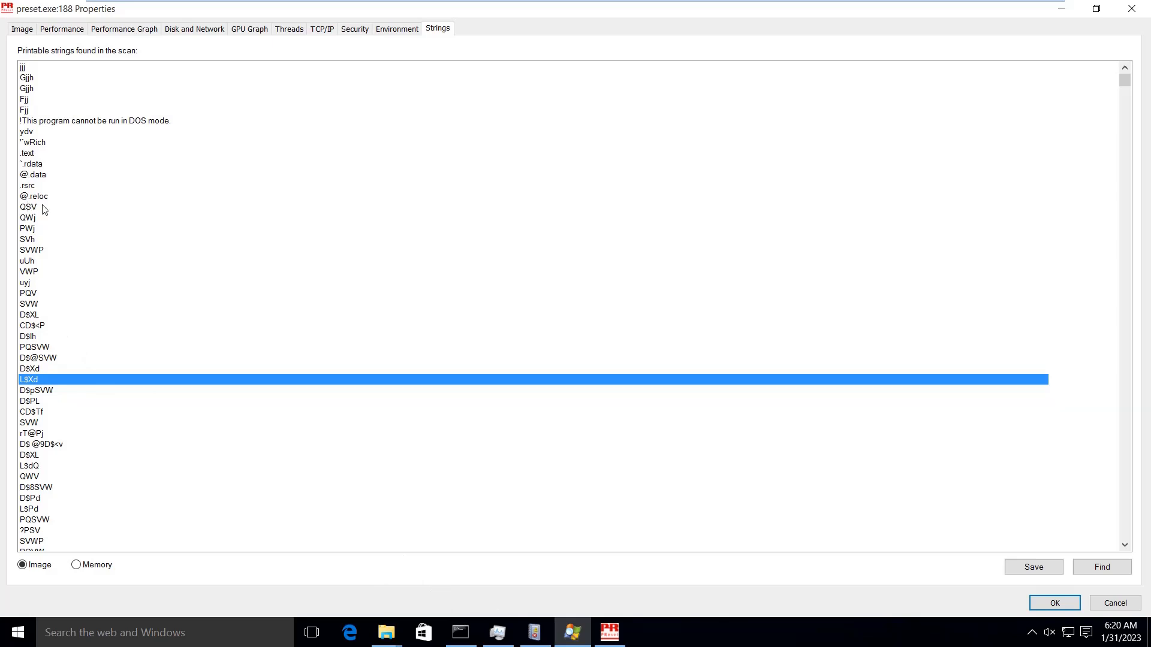
{"action": "left_click", "coordinate": [34, 239]}
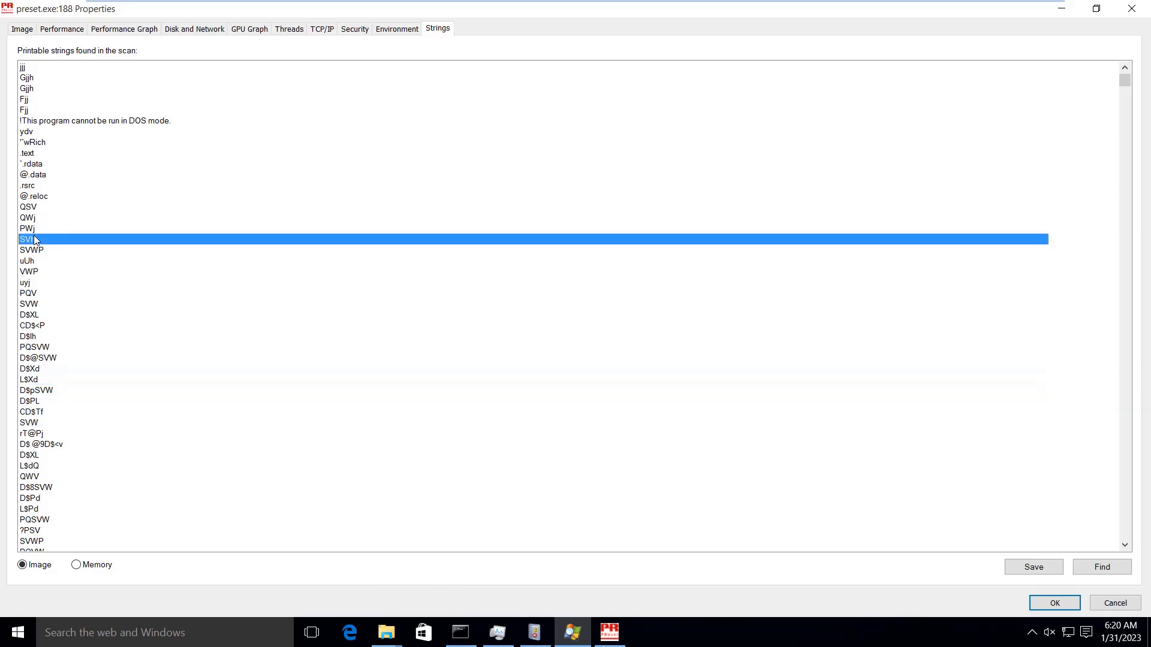
{"action": "left_click", "coordinate": [36, 282]}
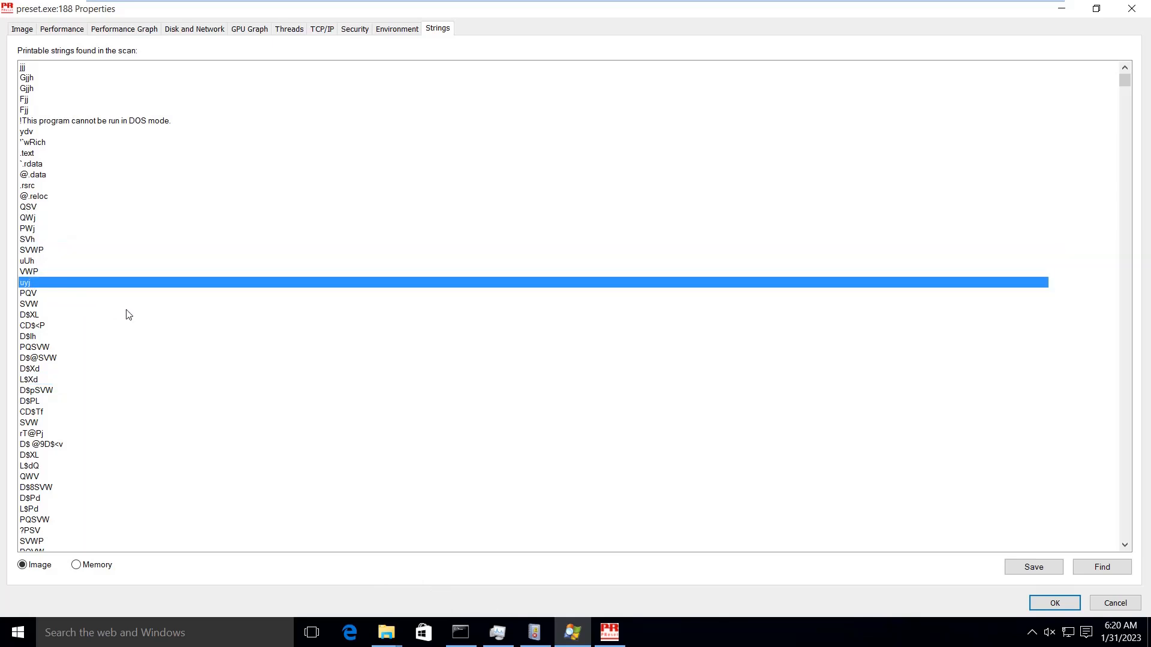
{"action": "left_click", "coordinate": [1125, 569]}
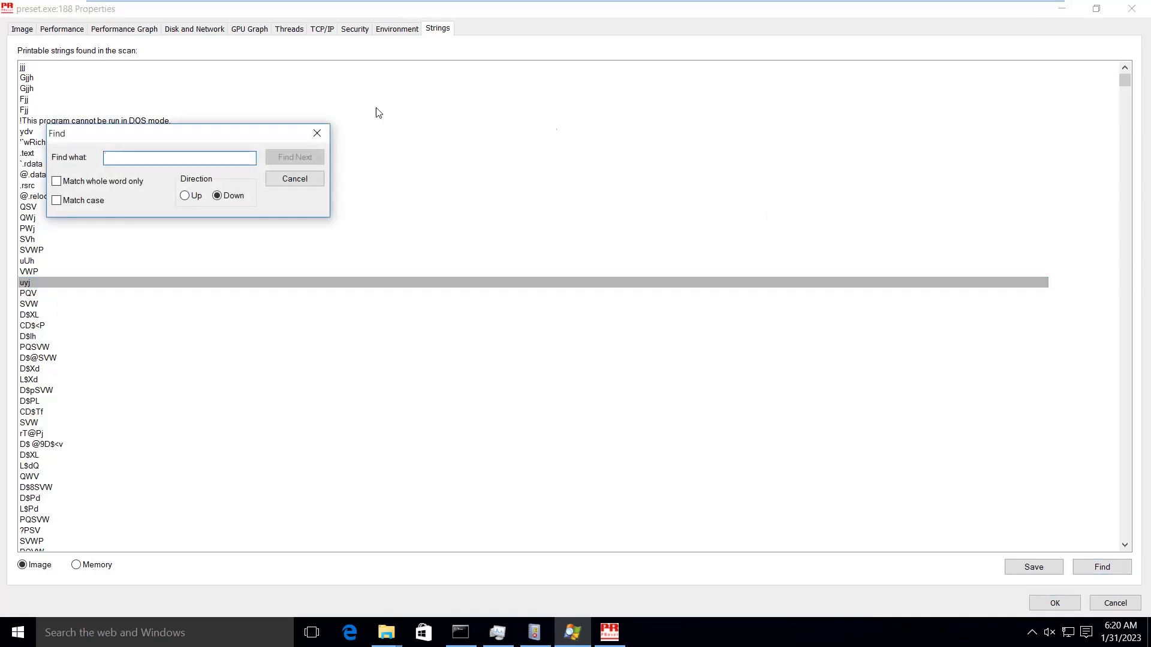
{"action": "left_click_drag", "start_coordinate": [88, 127], "coordinate": [367, 85]}
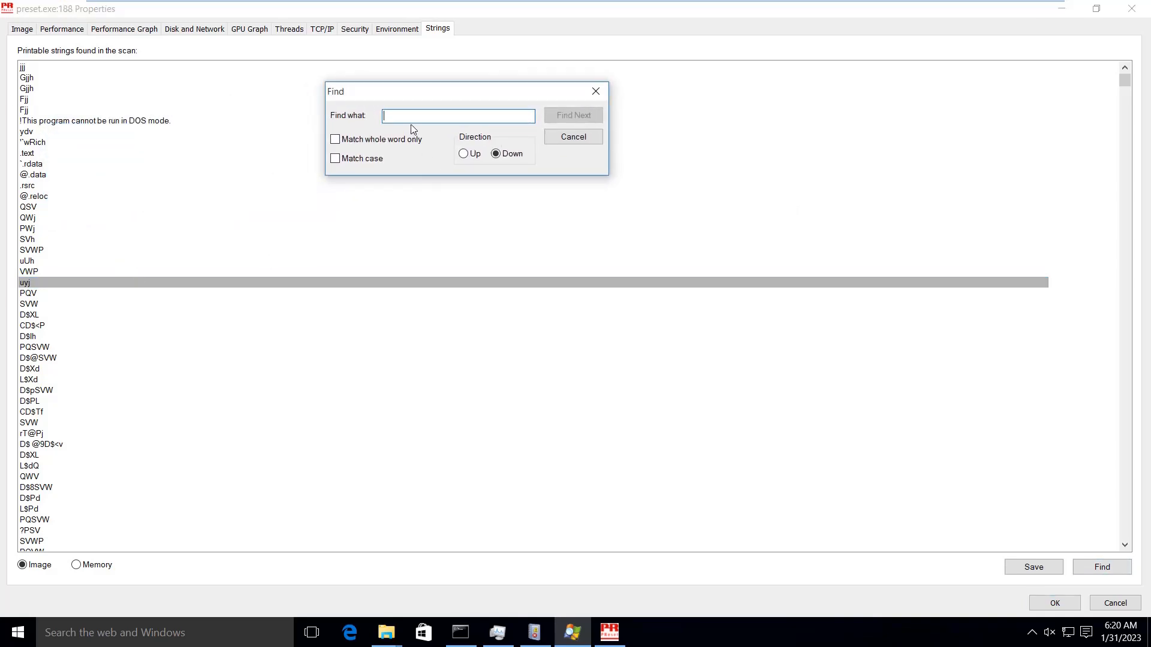
{"action": "type", "text": "Silent"}
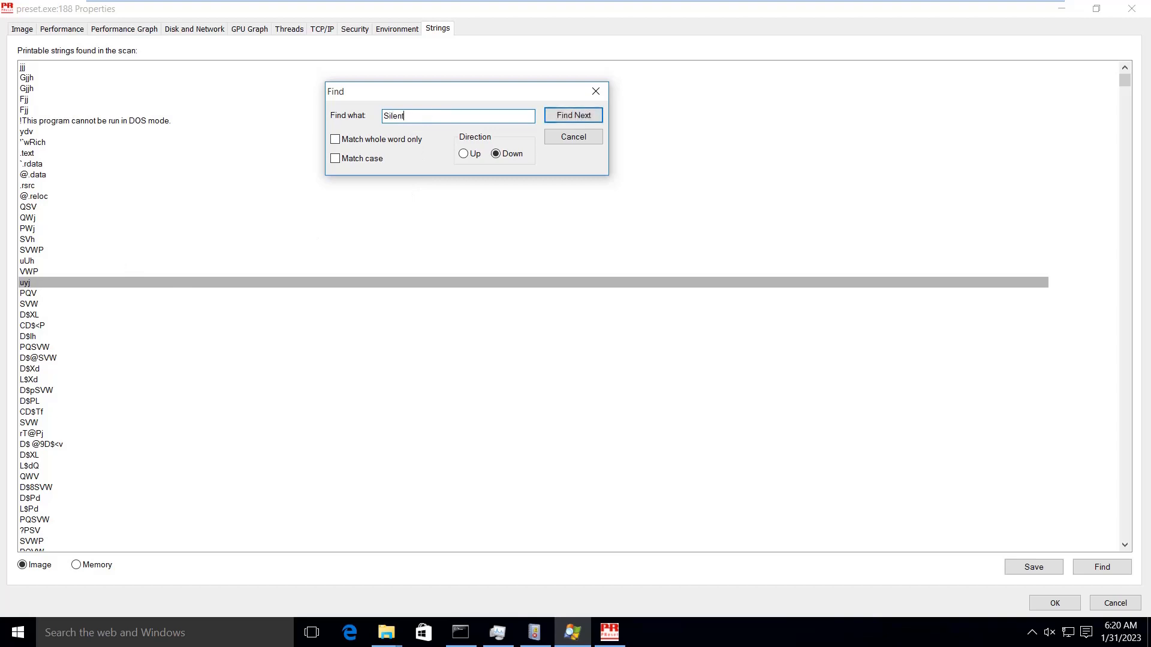
{"action": "key", "text": "Return"}
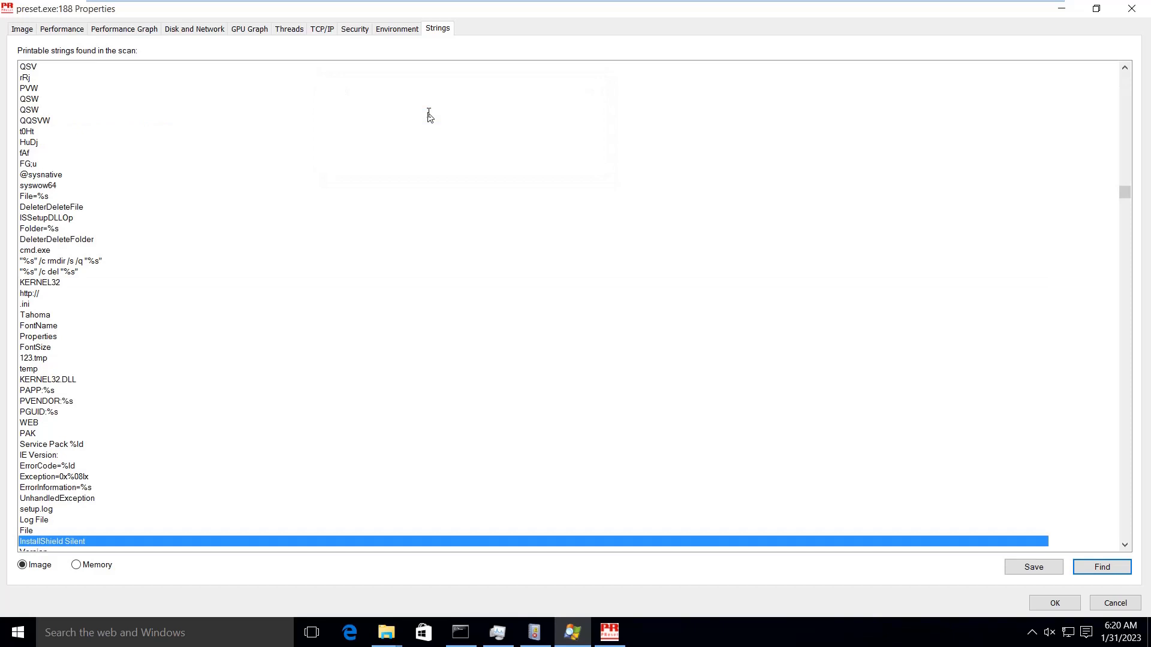
{"action": "scroll", "coordinate": [96, 447], "scroll_direction": "down", "scroll_amount": 1}
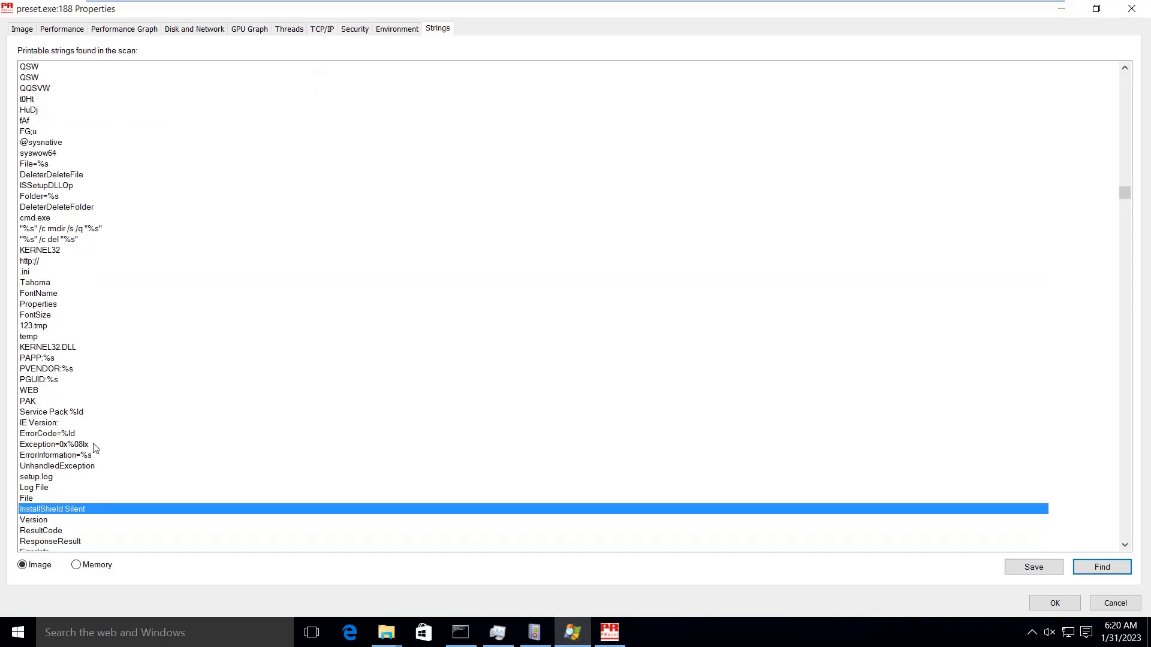
{"action": "scroll", "coordinate": [97, 464], "scroll_direction": "down", "scroll_amount": 1}
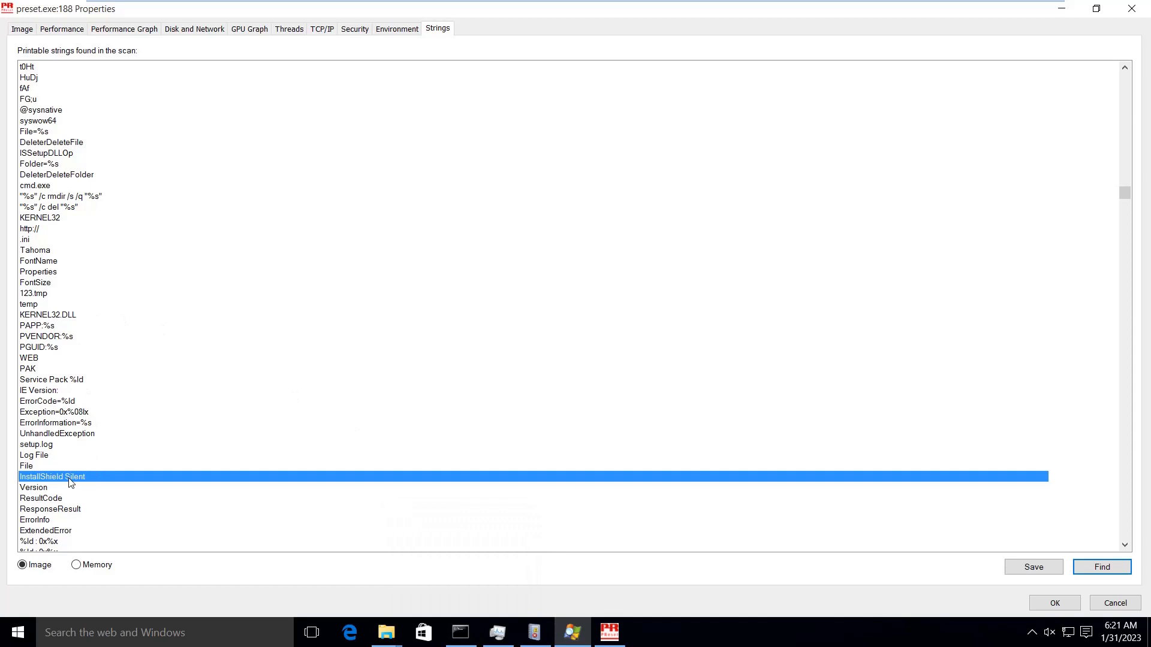
- Search the preset.exe strings for "/s", advancing through the matches to the entry on command line parameters
{"action": "left_click", "coordinate": [59, 327]}
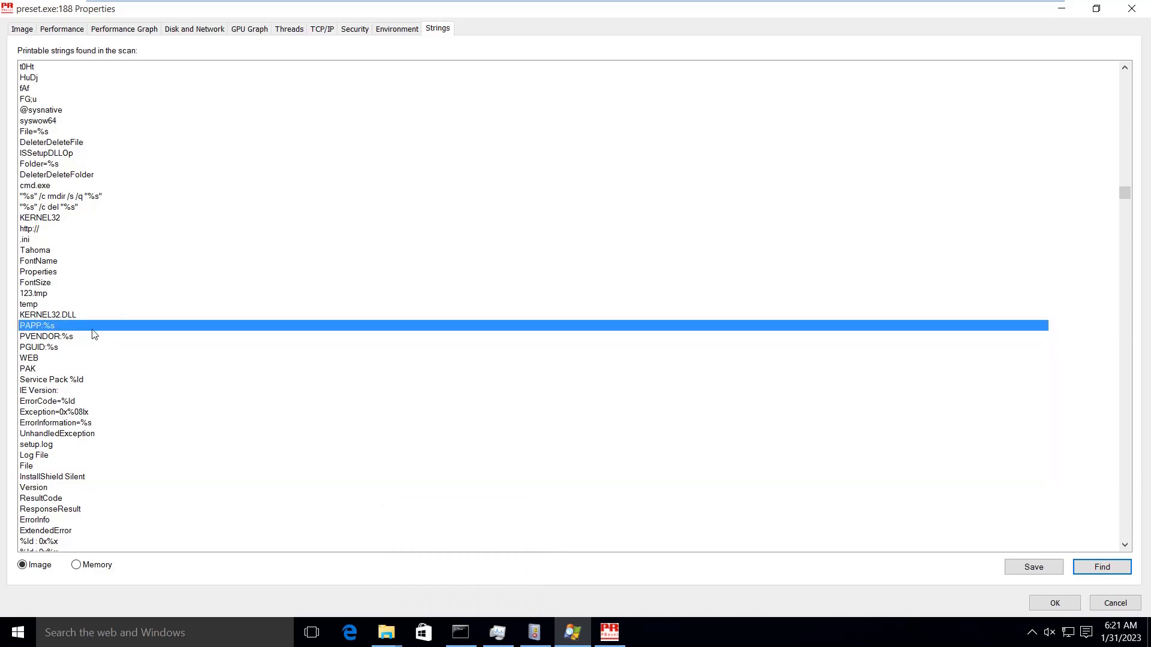
{"action": "left_click", "coordinate": [1102, 567]}
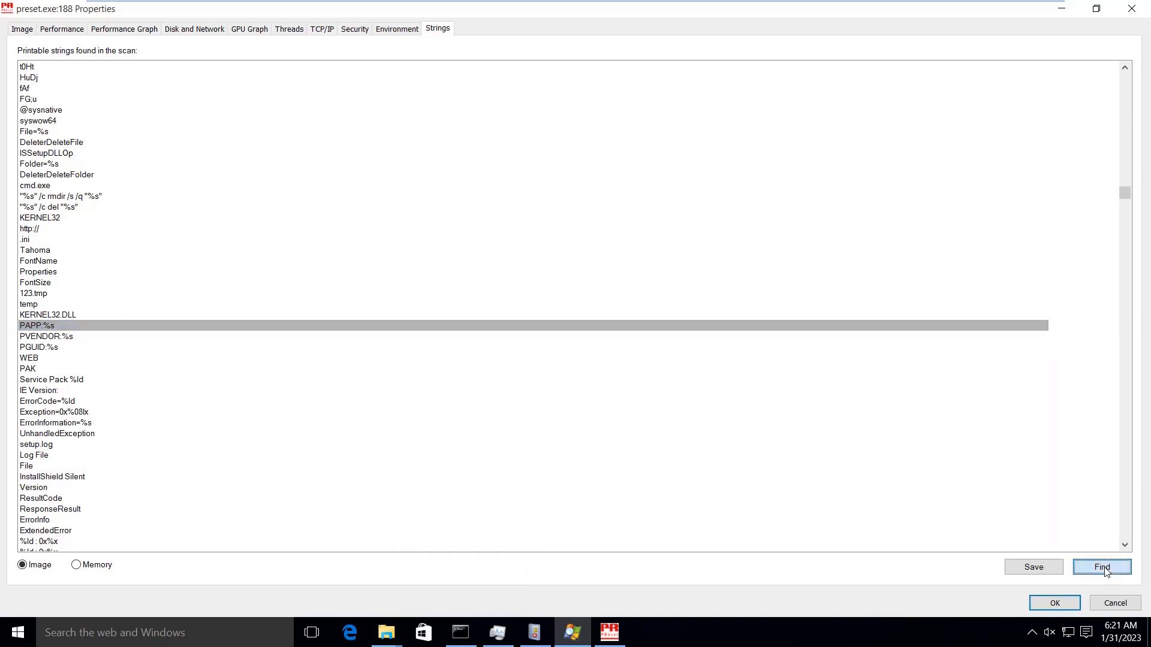
{"action": "type", "text": "/s"}
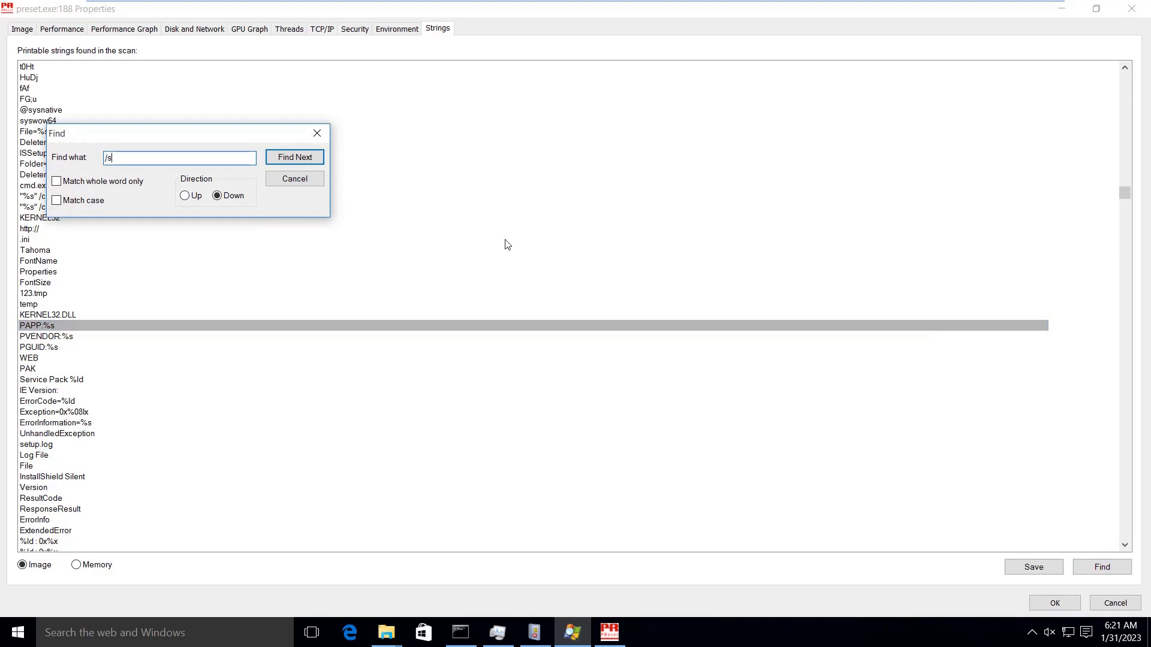
{"action": "key", "text": "Return"}
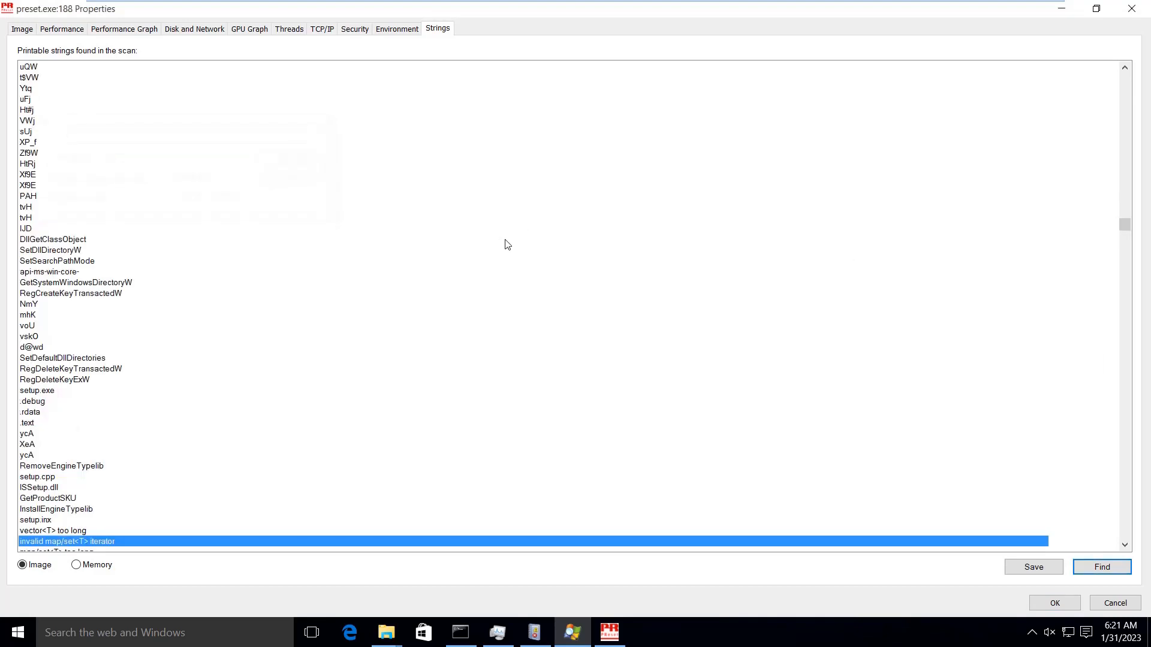
{"action": "scroll", "coordinate": [597, 431], "scroll_direction": "down", "scroll_amount": 2}
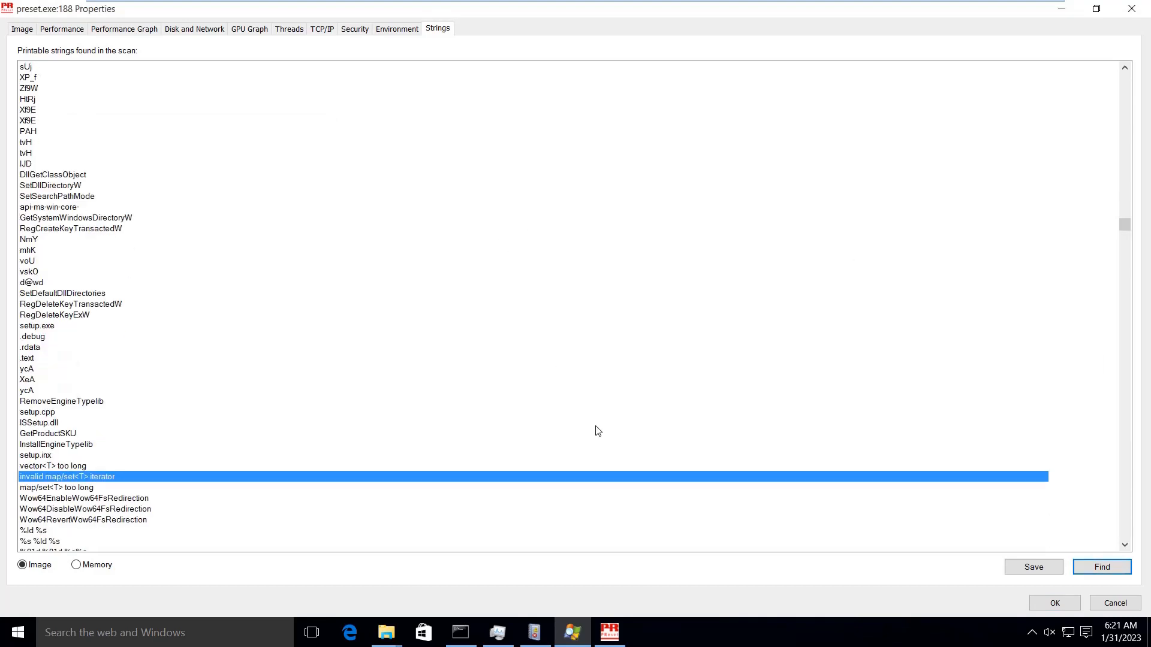
{"action": "key", "text": "Return"}
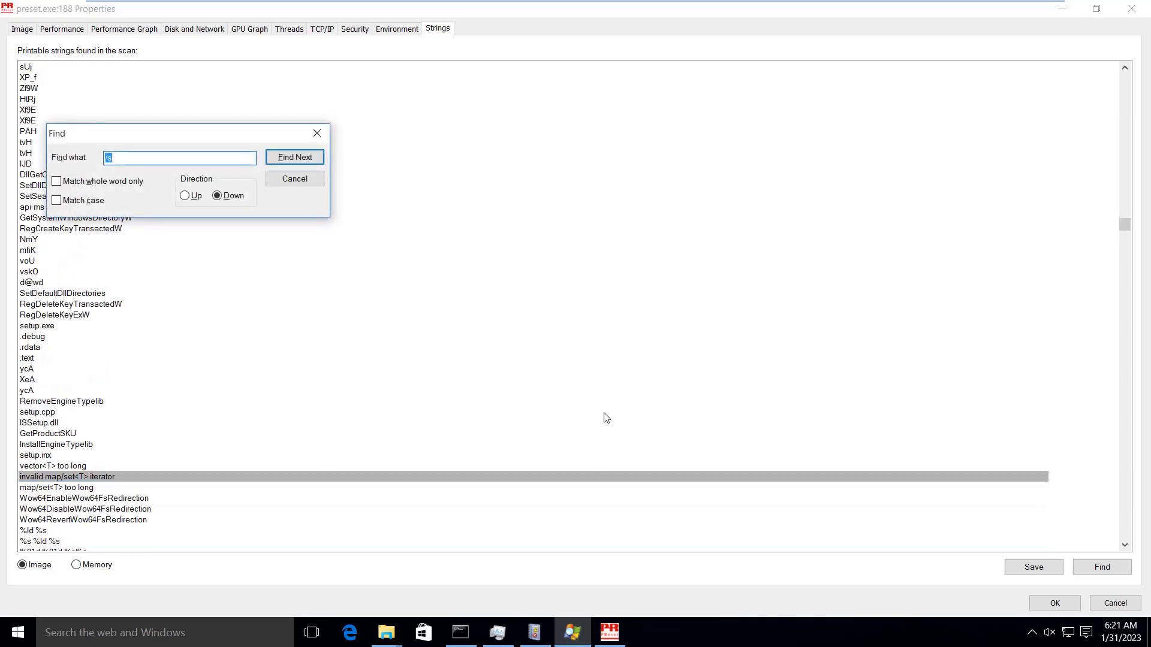
{"action": "key", "text": "Return"}
{"action": "key", "text": "Return"}
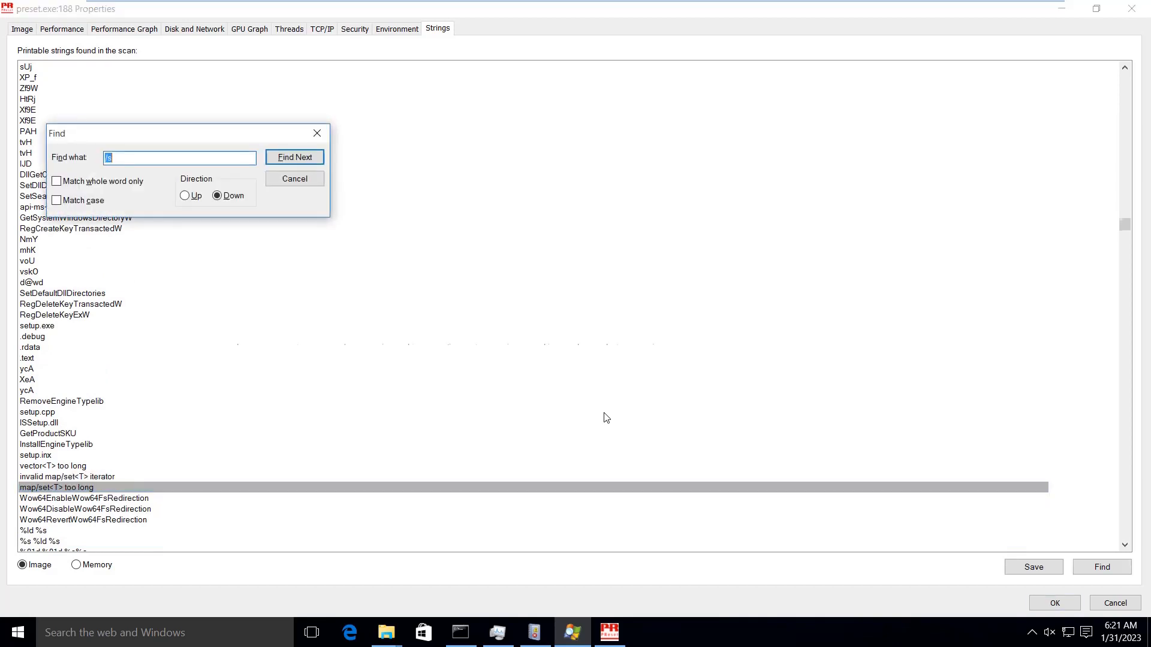
{"action": "key", "text": "Return"}
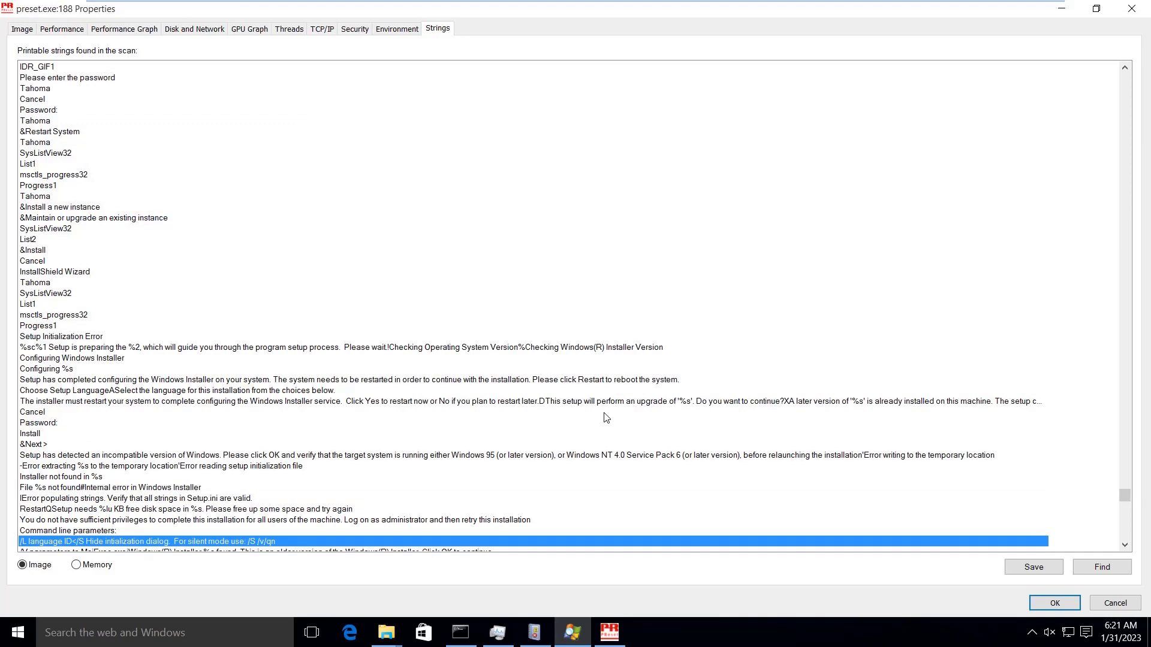
{"action": "scroll", "coordinate": [444, 413], "scroll_direction": "down", "scroll_amount": 2}
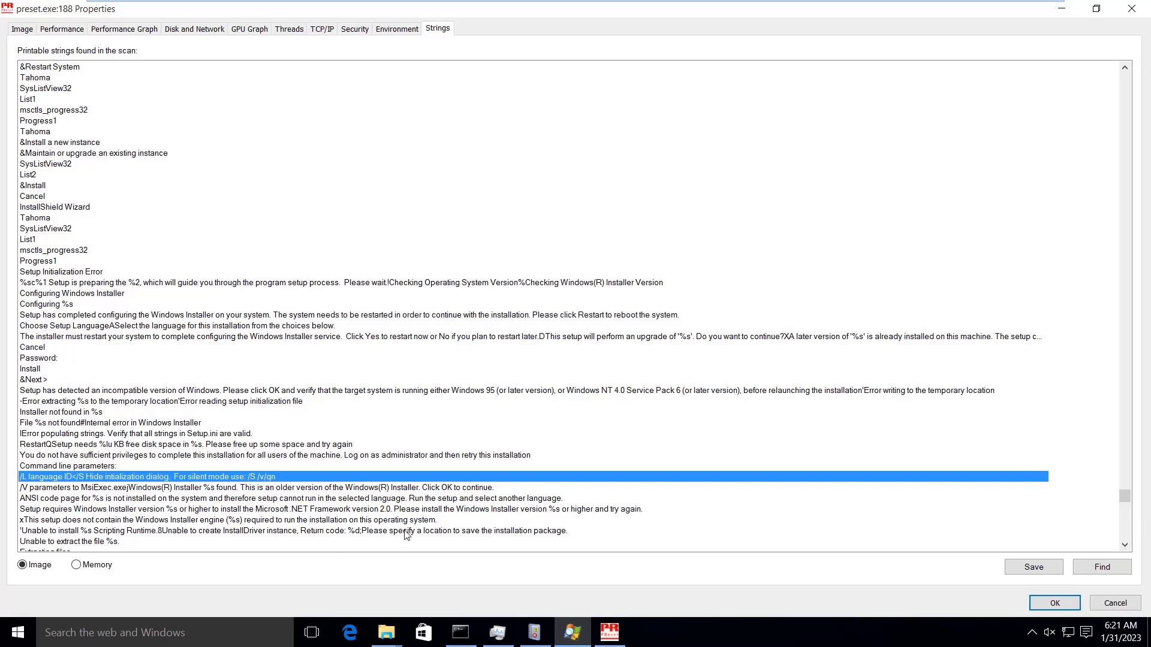
- Switch to Command Prompt and compose the silent install command "C:\Apps\preset.exe" /S /v/qn at the prompt without running it
{"action": "left_click", "coordinate": [462, 637]}
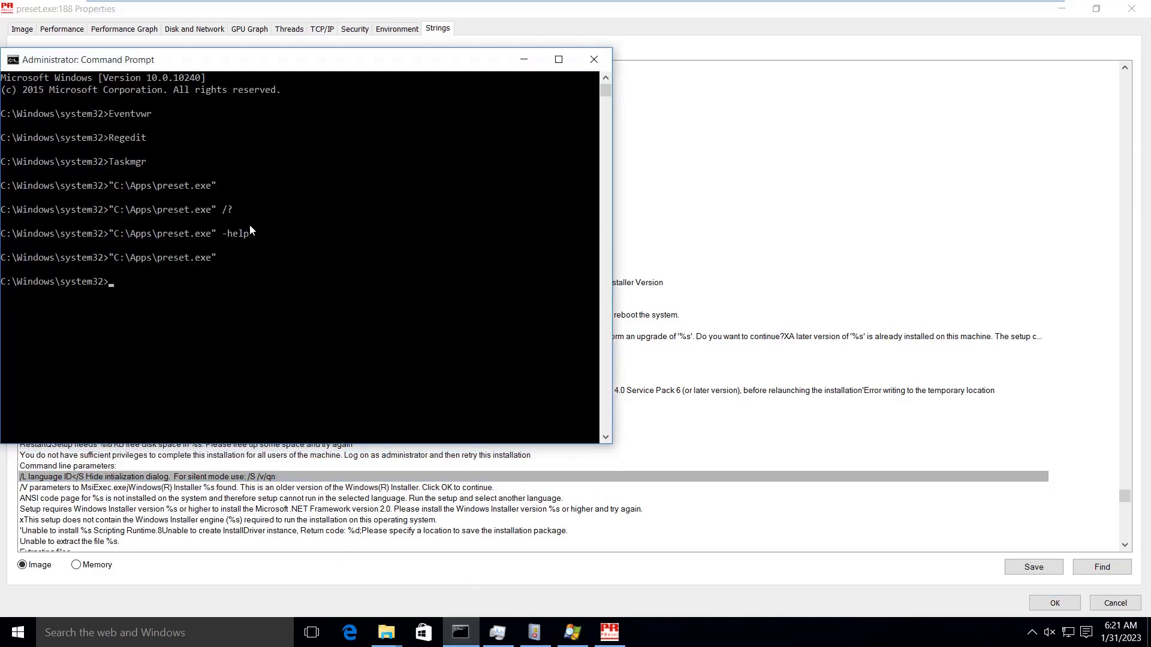
{"action": "left_click_drag", "start_coordinate": [185, 66], "coordinate": [519, 64]}
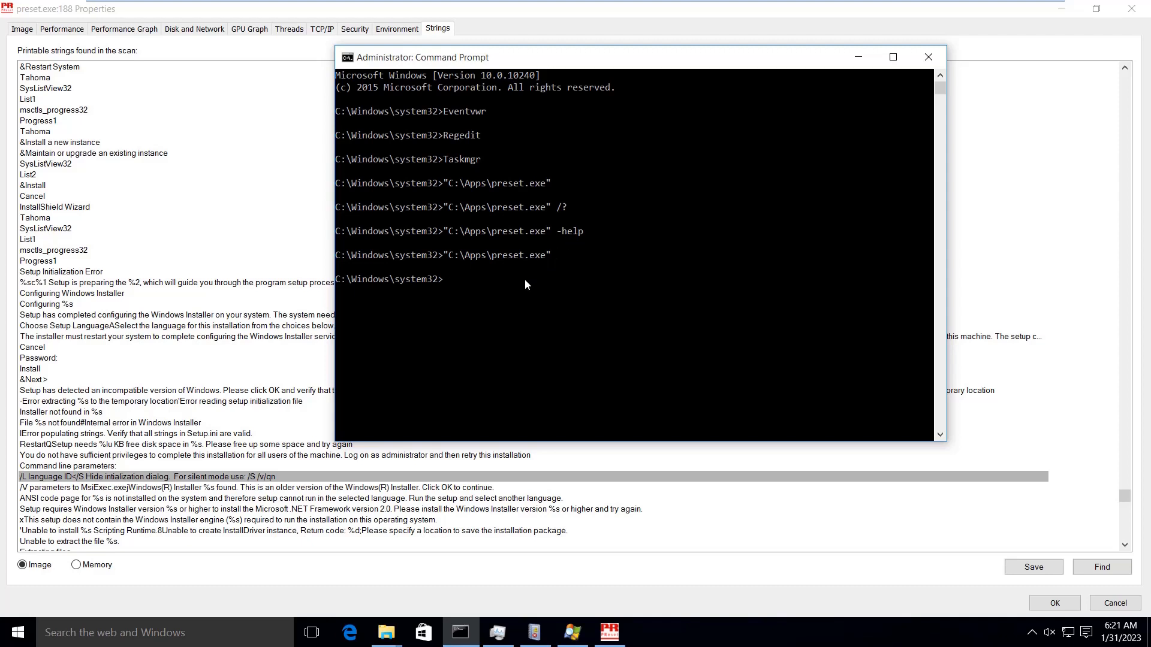
{"action": "key", "text": "Up"}
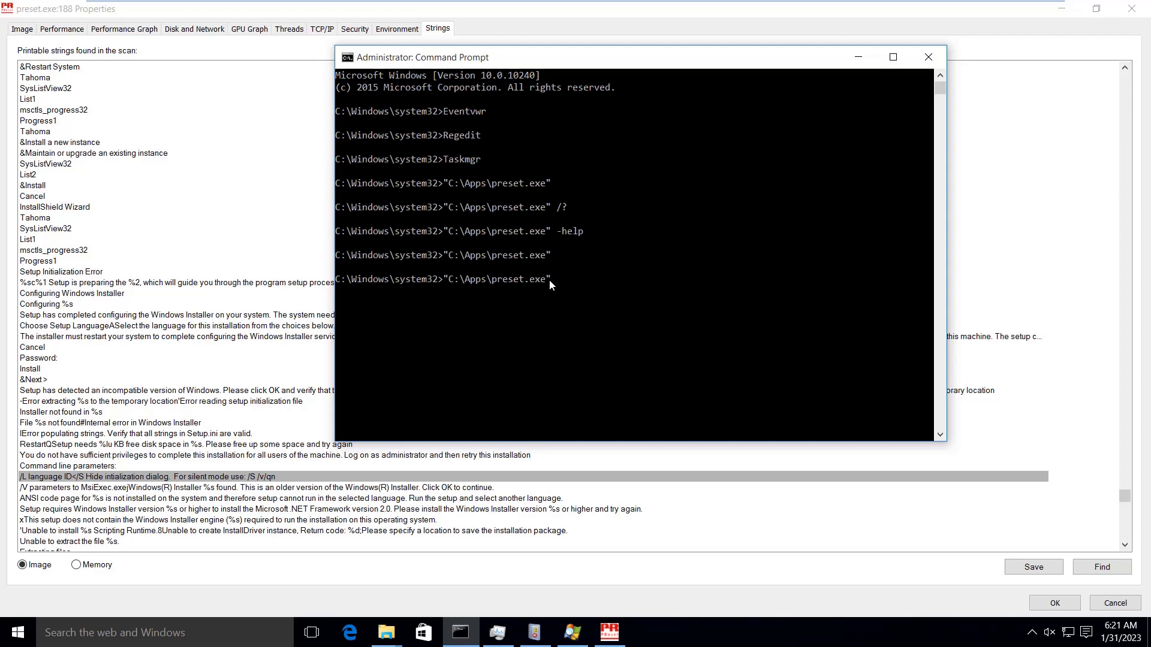
{"action": "type", "text": "/S"}
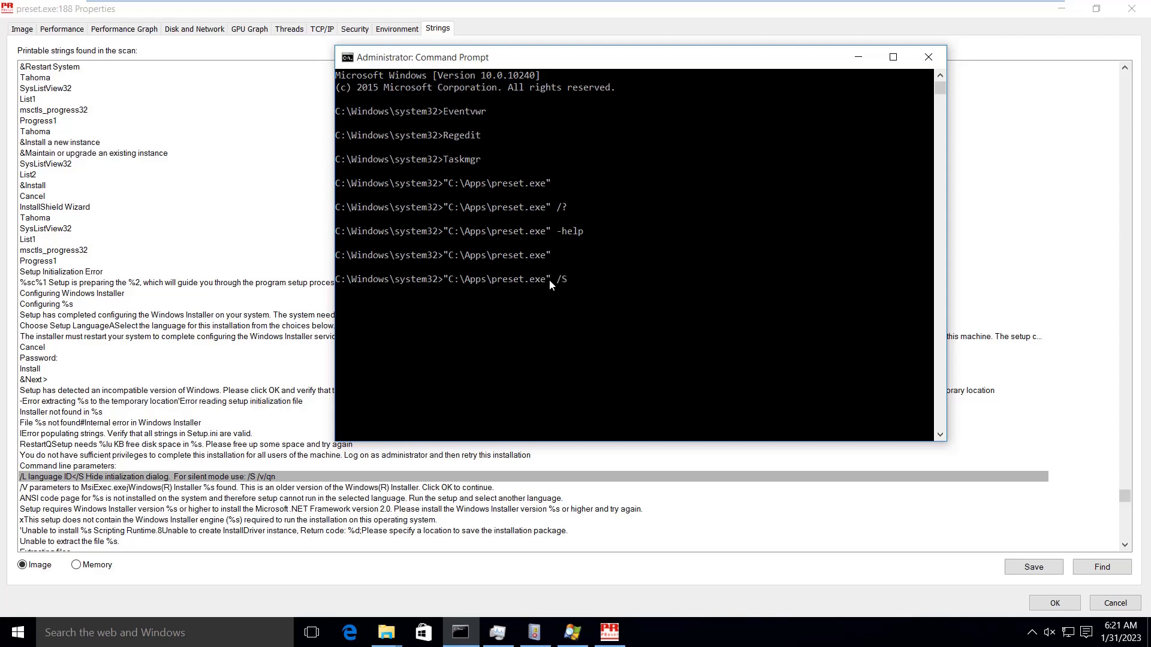
{"action": "type", "text": "/"}
{"action": "key", "text": "BackSpace"}
{"action": "type", "text": "/v/qn"}
- Return to the preset.exe strings and search for "silent" from the Setup Initialization Error entry onward
{"action": "left_click", "coordinate": [40, 324]}
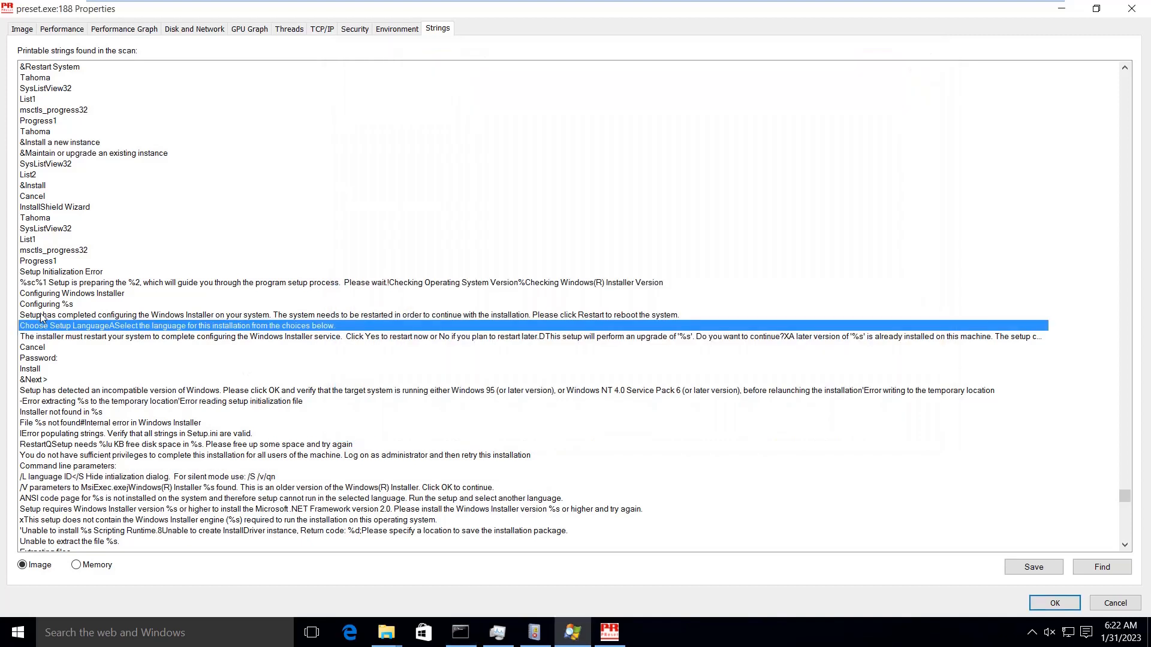
{"action": "left_click", "coordinate": [56, 242]}
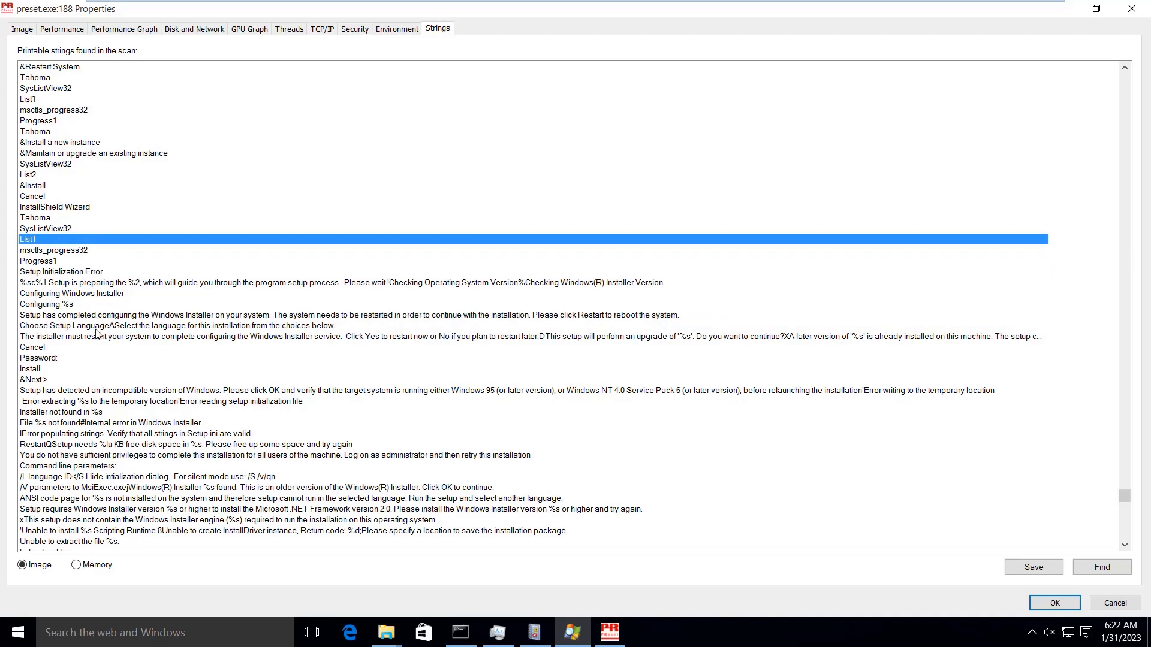
{"action": "left_click", "coordinate": [78, 272]}
{"action": "key", "text": "ctrl+f"}
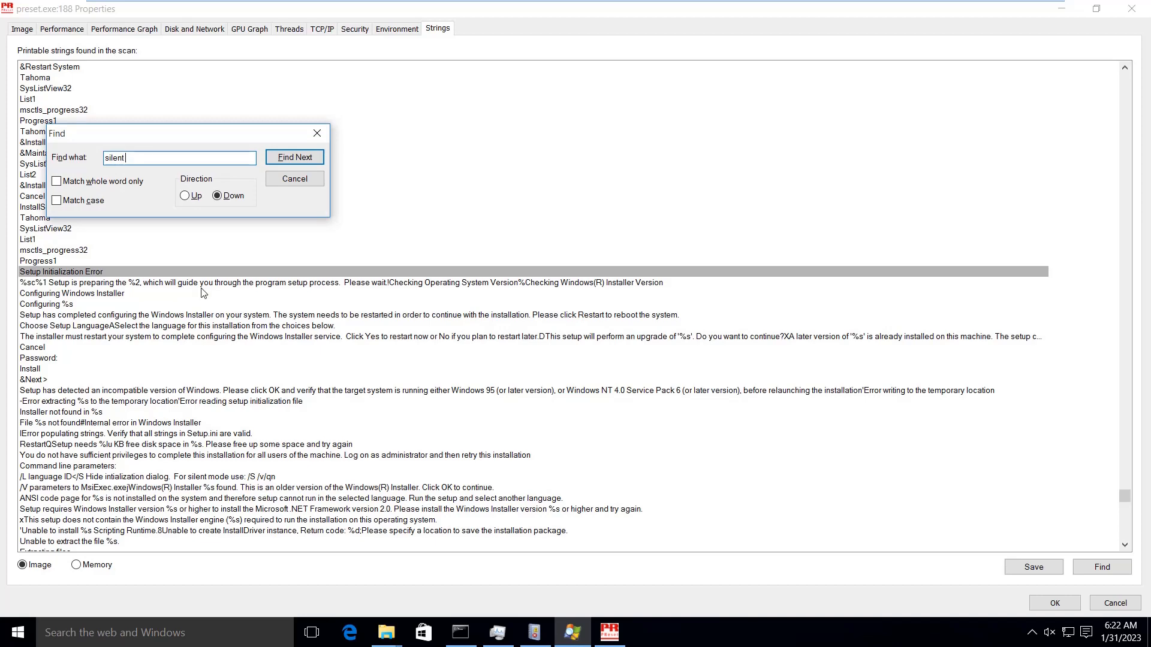
{"action": "key", "text": "Return"}
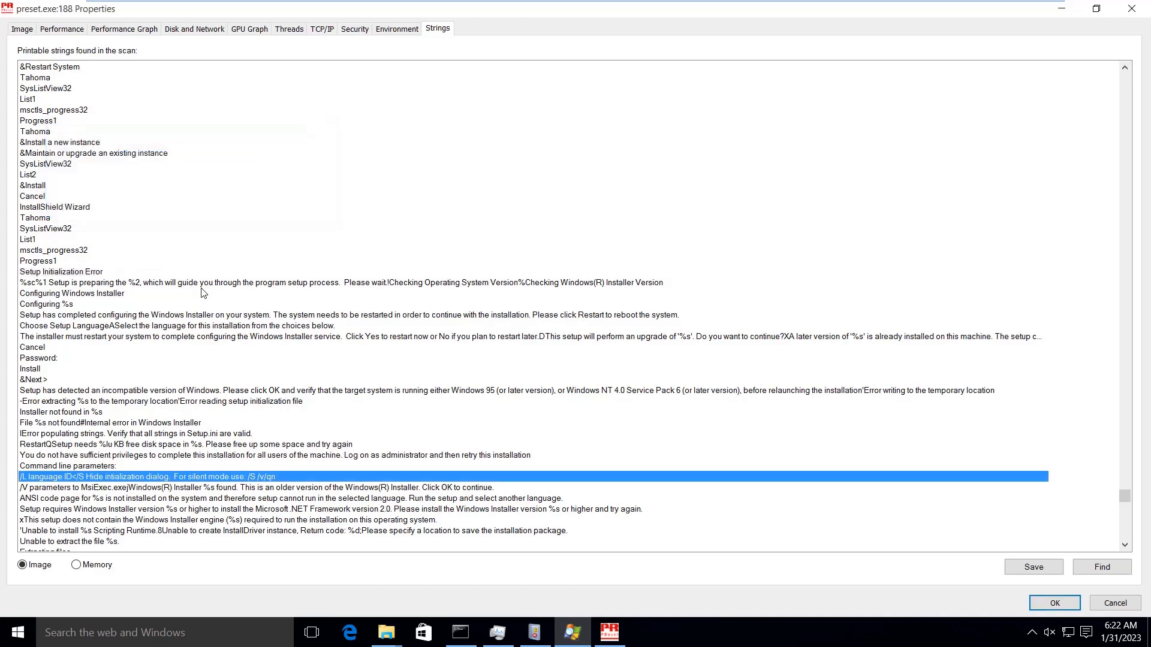
- Reopen the preset.exe process properties and search its printable strings for "silent" from the beginning of the list
{"action": "key", "text": "Escape"}
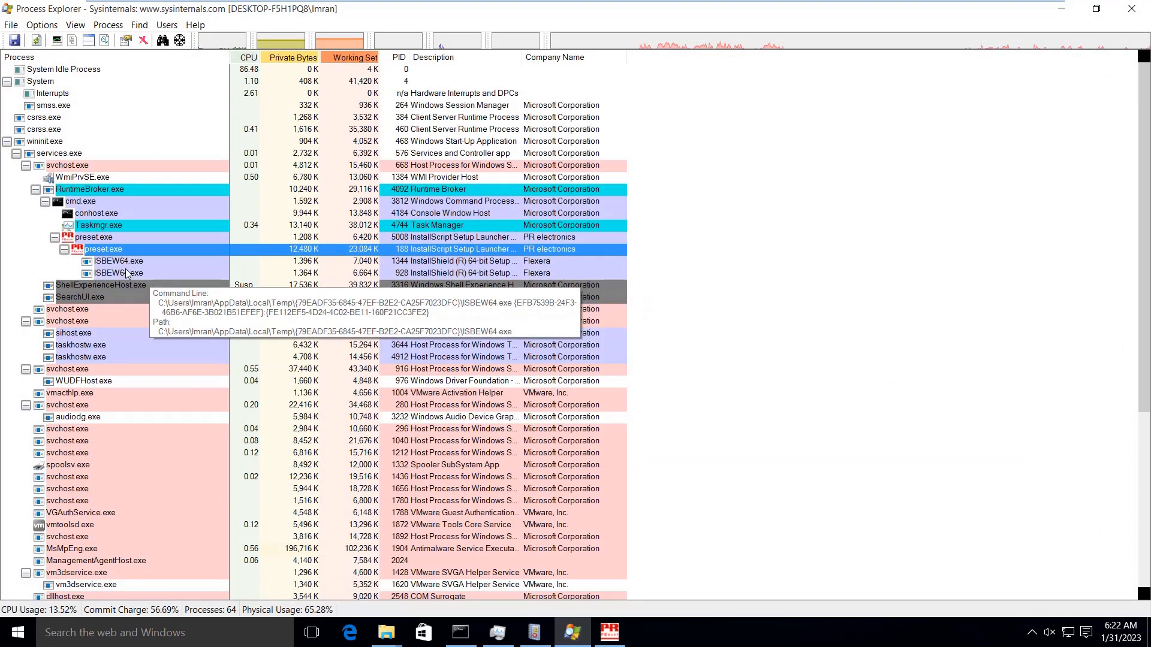
{"action": "right_click", "coordinate": [112, 252]}
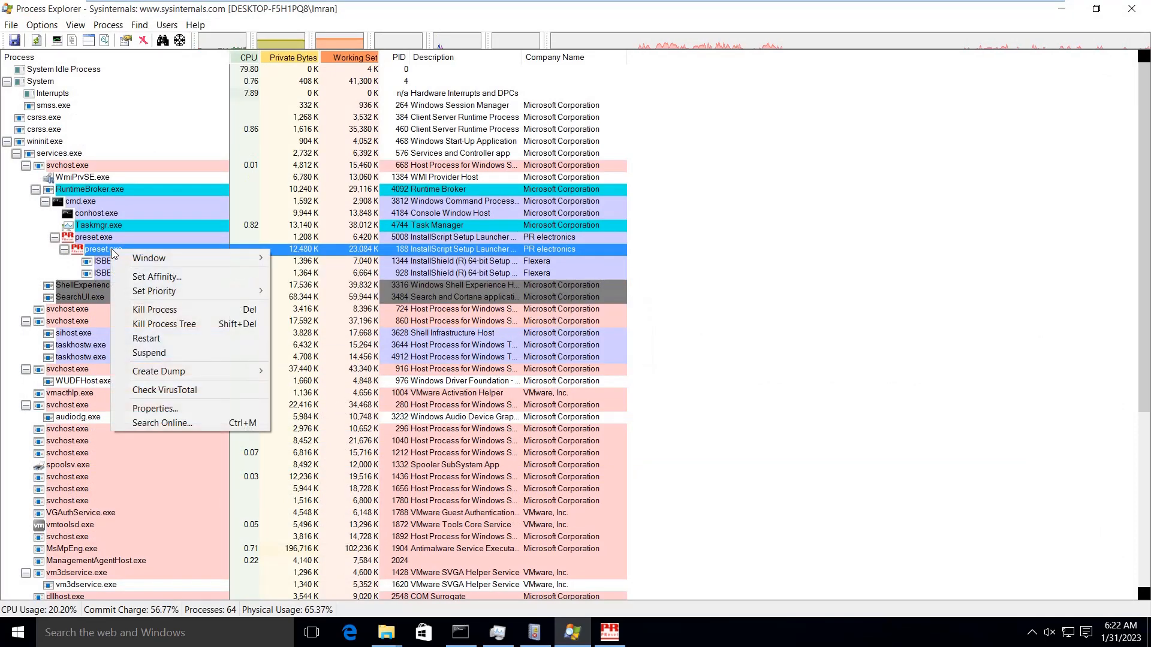
{"action": "left_click", "coordinate": [169, 413]}
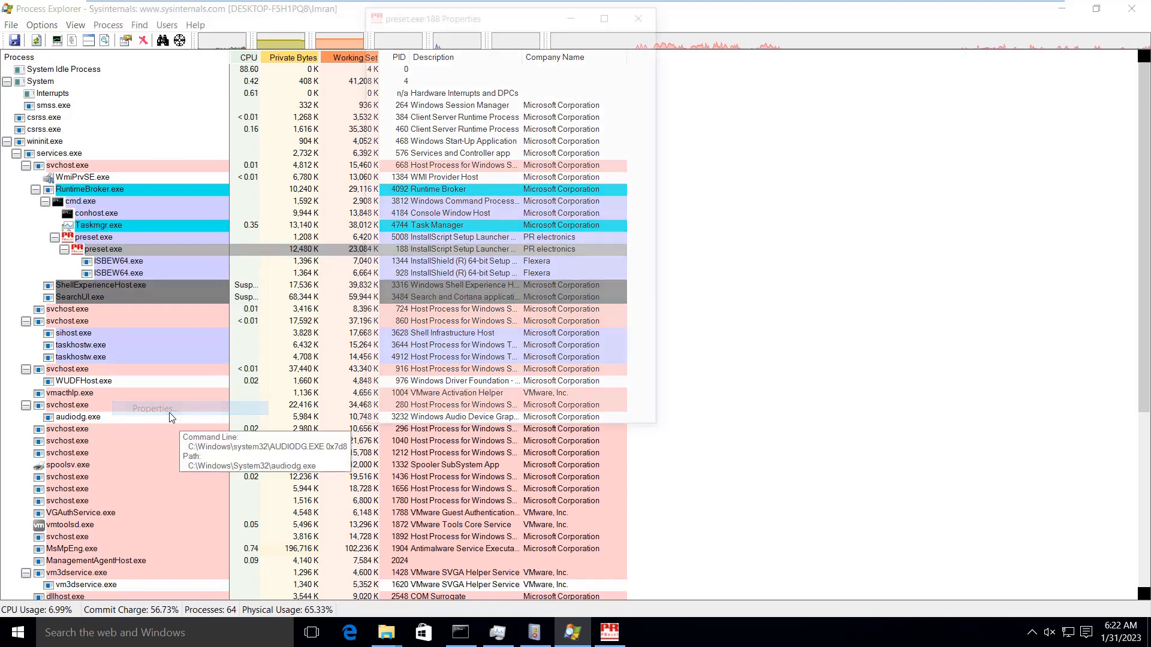
{"action": "left_click", "coordinate": [608, 12]}
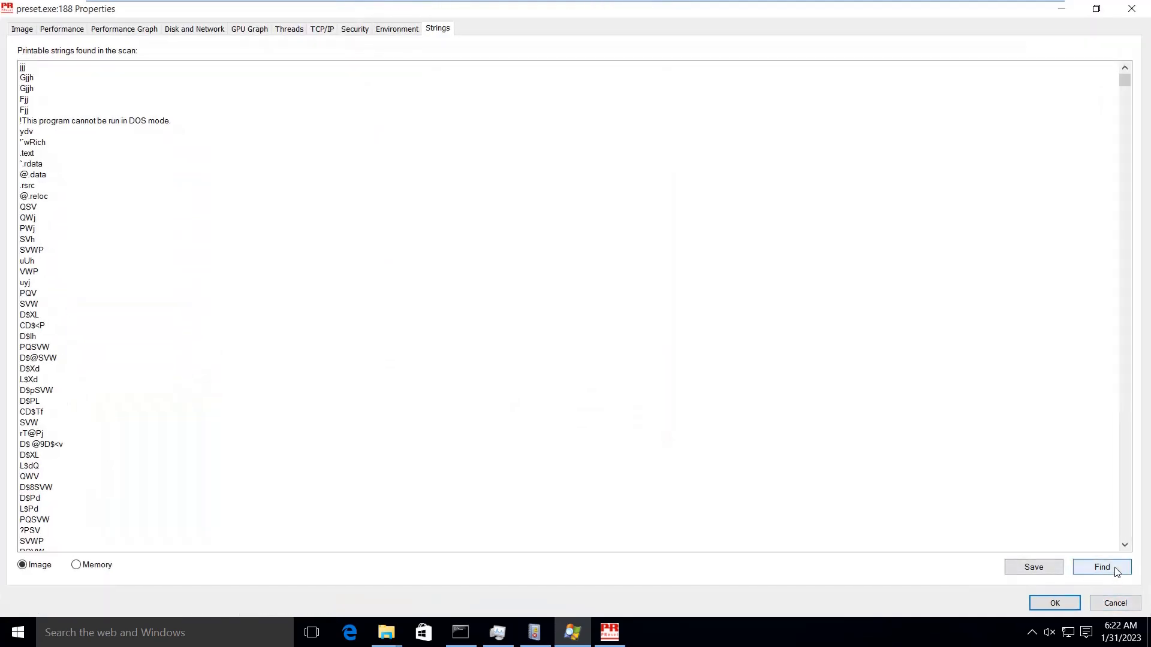
{"action": "left_click", "coordinate": [1115, 570]}
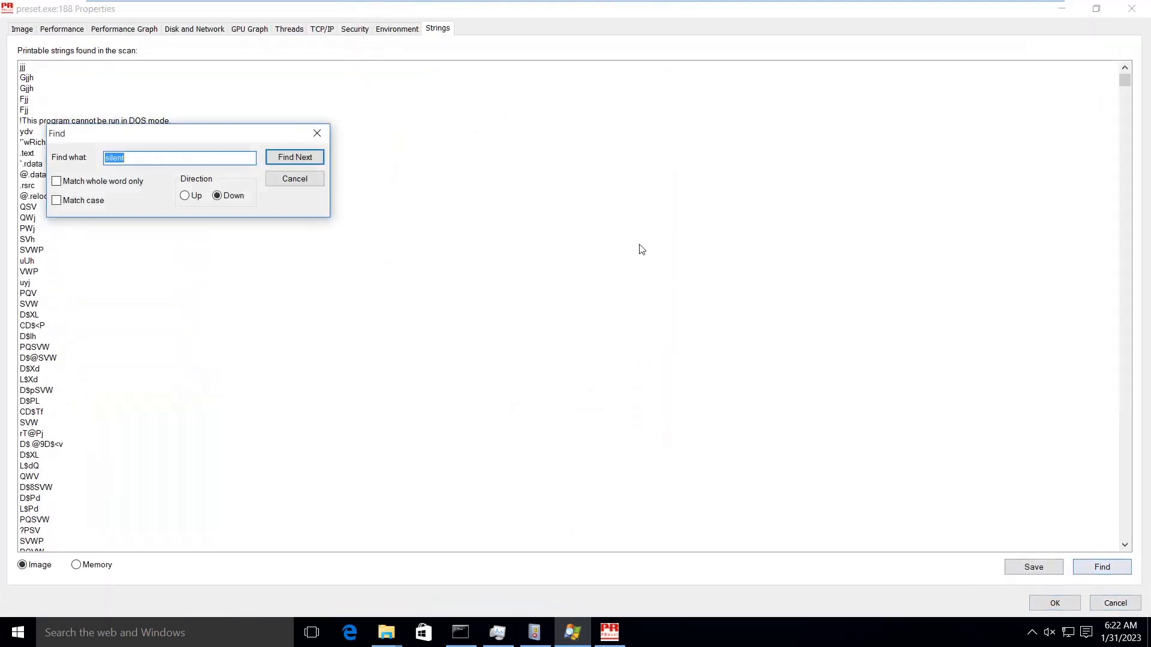
{"action": "left_click", "coordinate": [293, 157]}
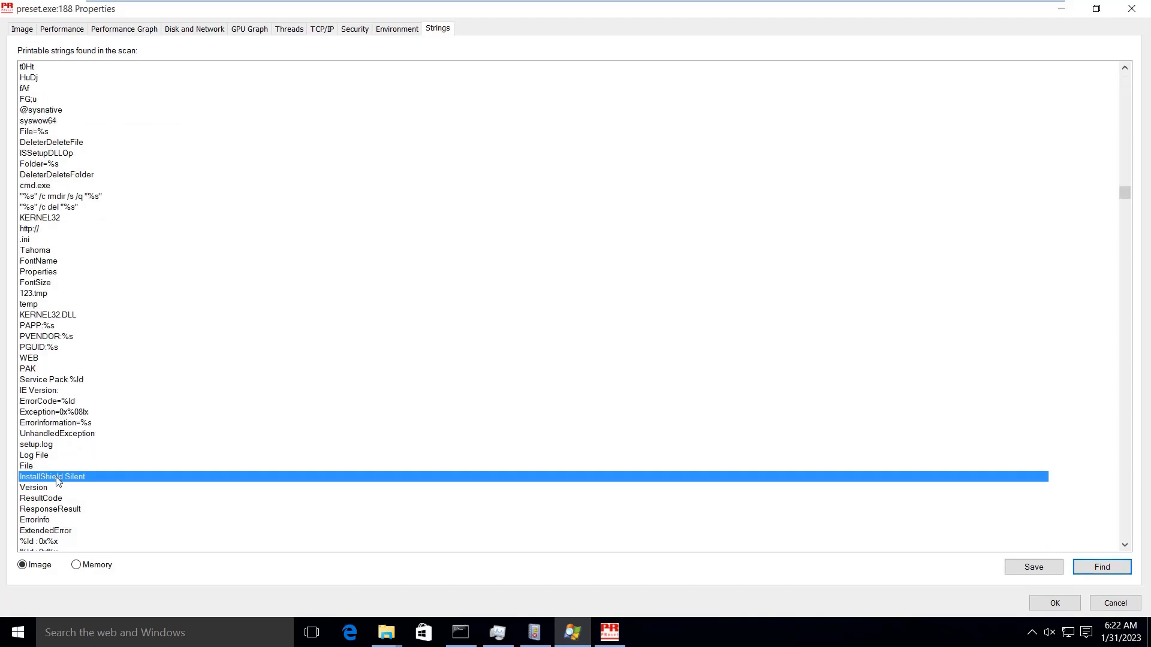
- Leave the virtual machine's full-screen view, switch to Chrome and search the web for "Installshield icon"
{"action": "mouse_move", "coordinate": [515, 4]}
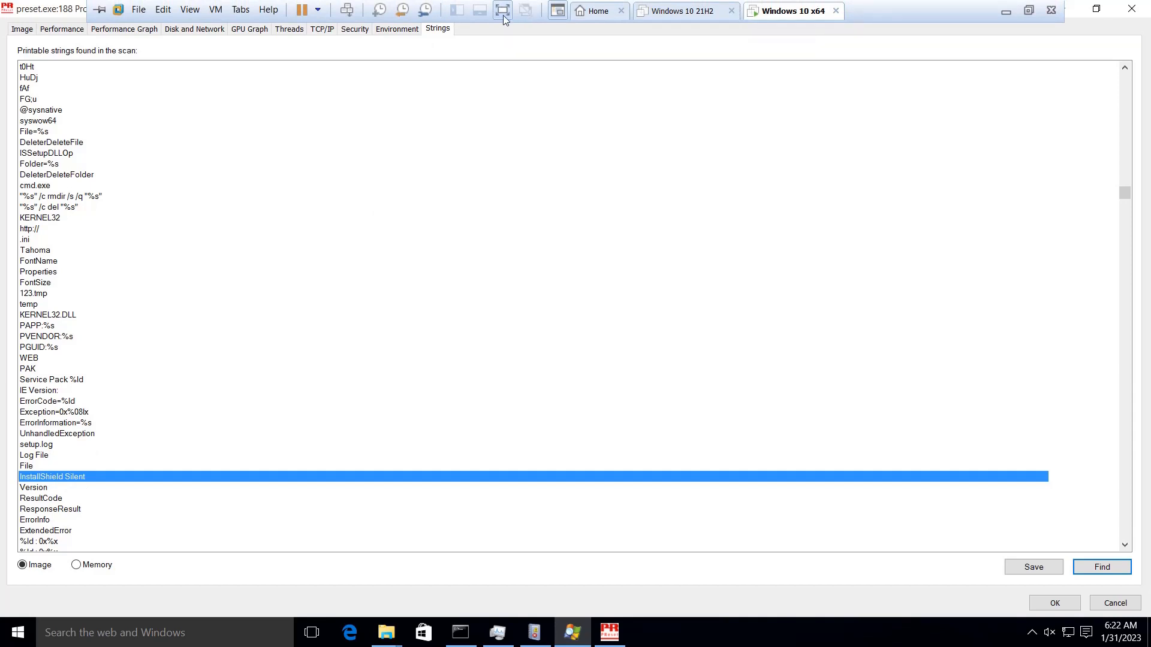
{"action": "left_click", "coordinate": [503, 11]}
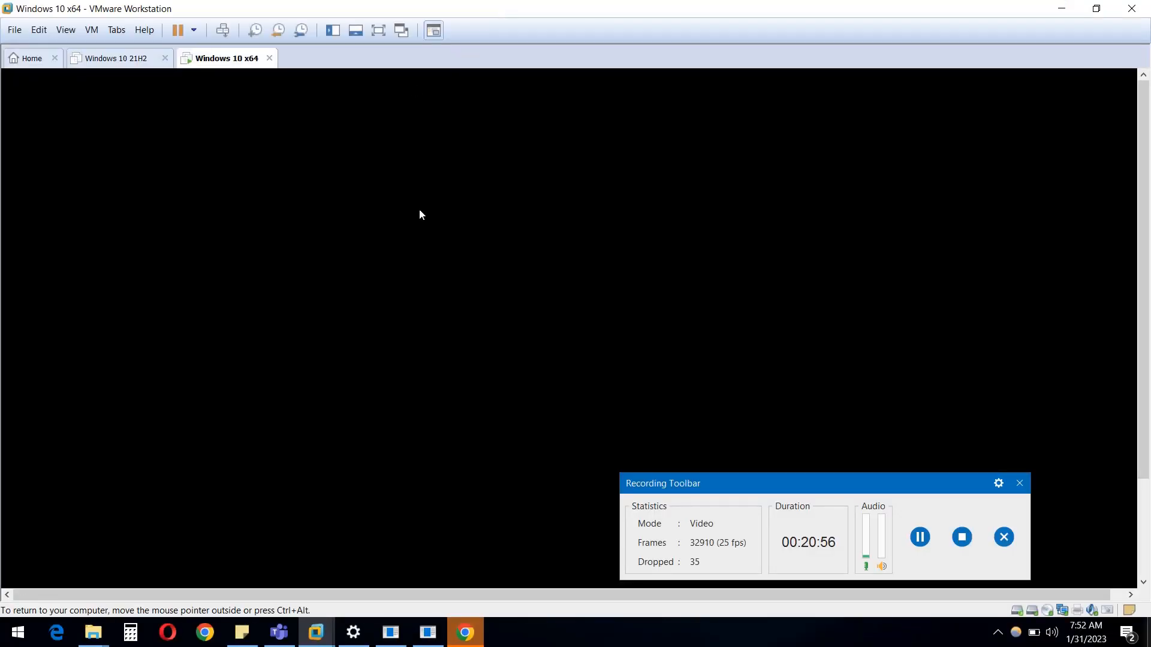
{"action": "left_click", "coordinate": [218, 644]}
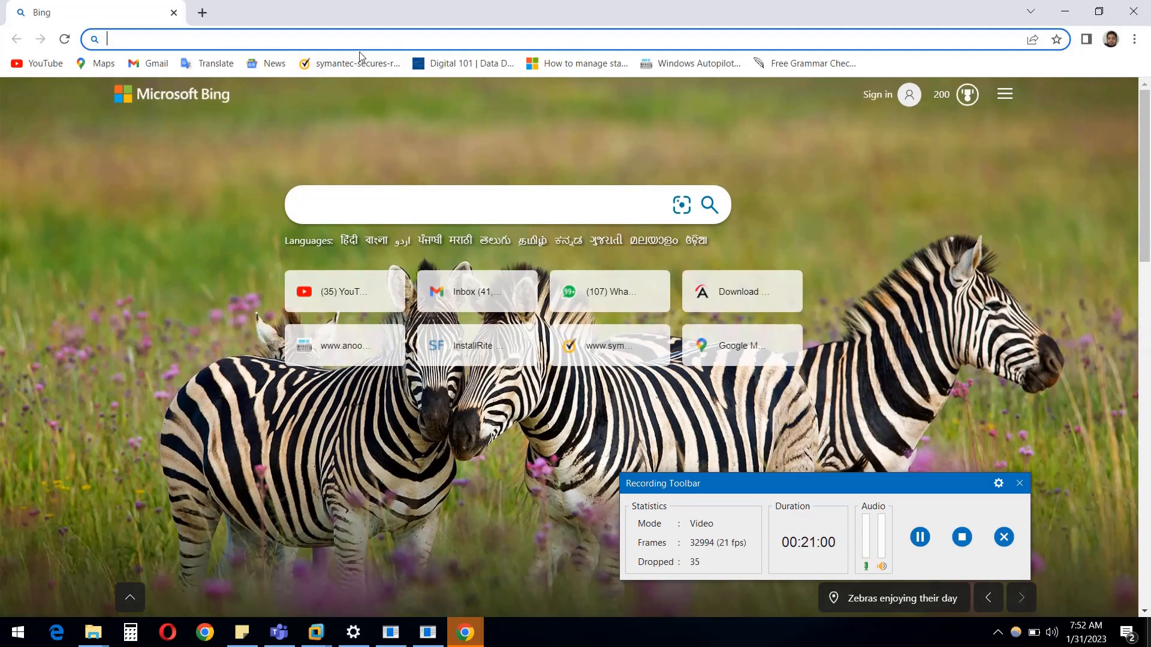
{"action": "type", "text": "Insat"}
{"action": "key", "text": "BackSpace"}
{"action": "key", "text": "BackSpace"}
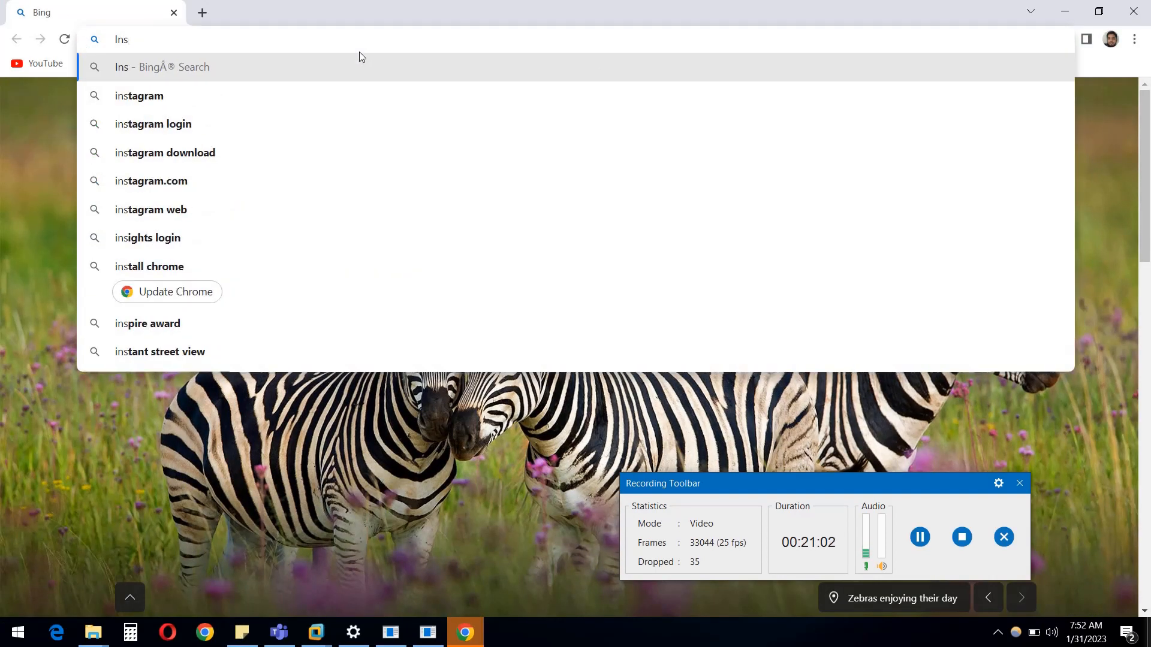
{"action": "type", "text": "tal"}
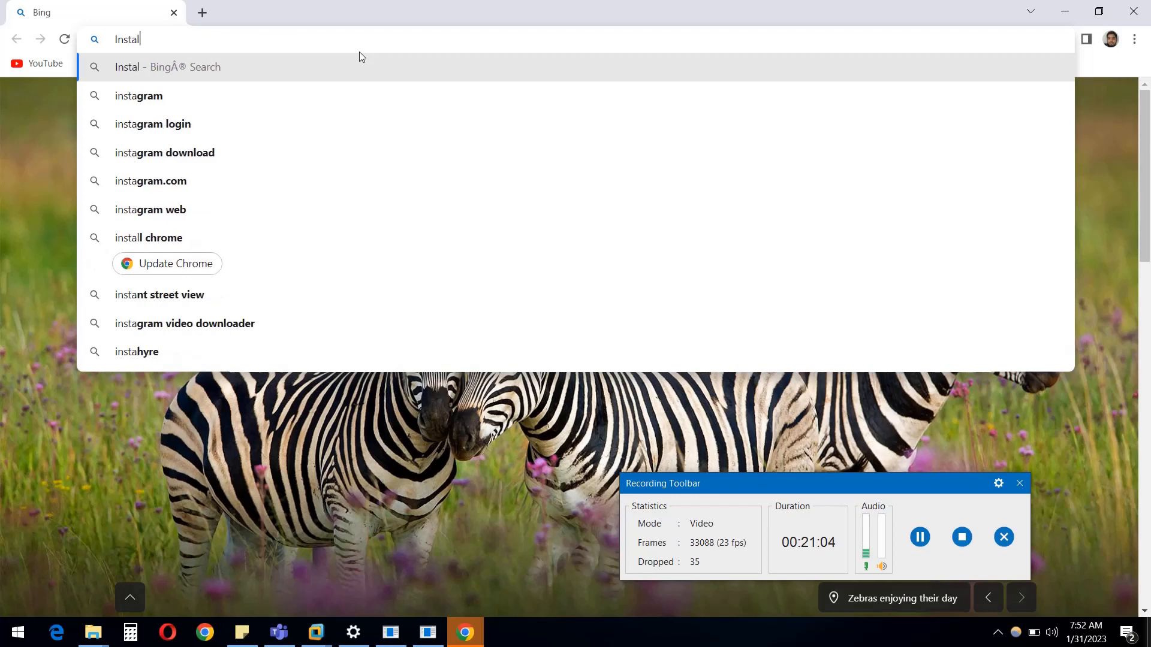
{"action": "type", "text": "lshield "}
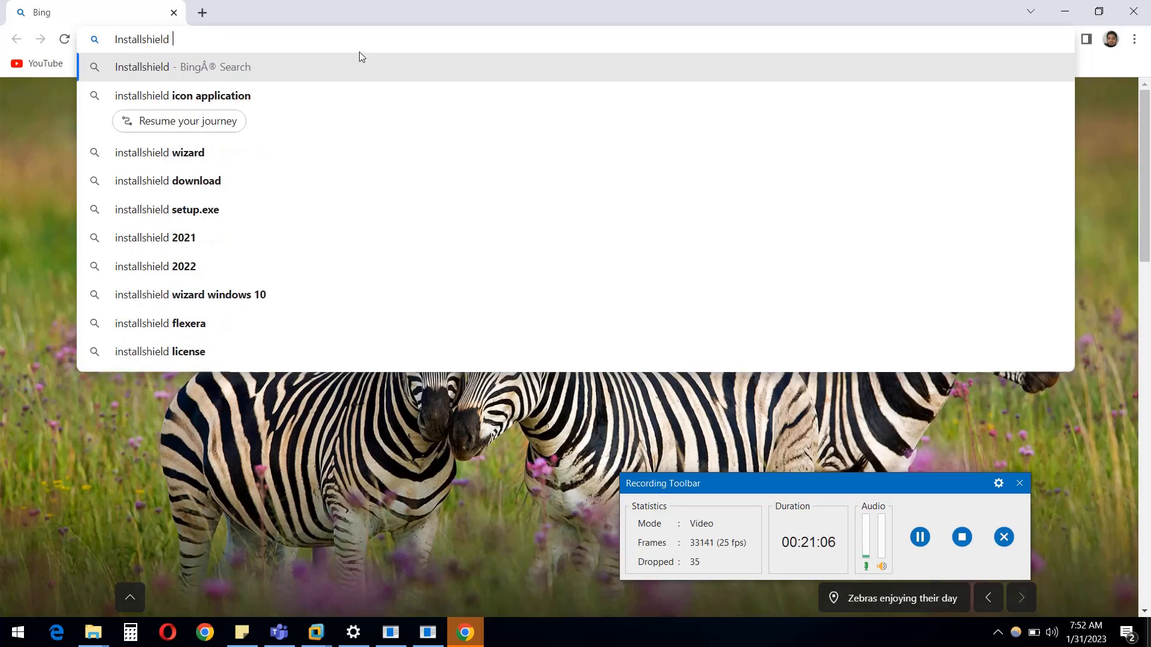
{"action": "type", "text": "icon"}
{"action": "key", "text": "Return"}
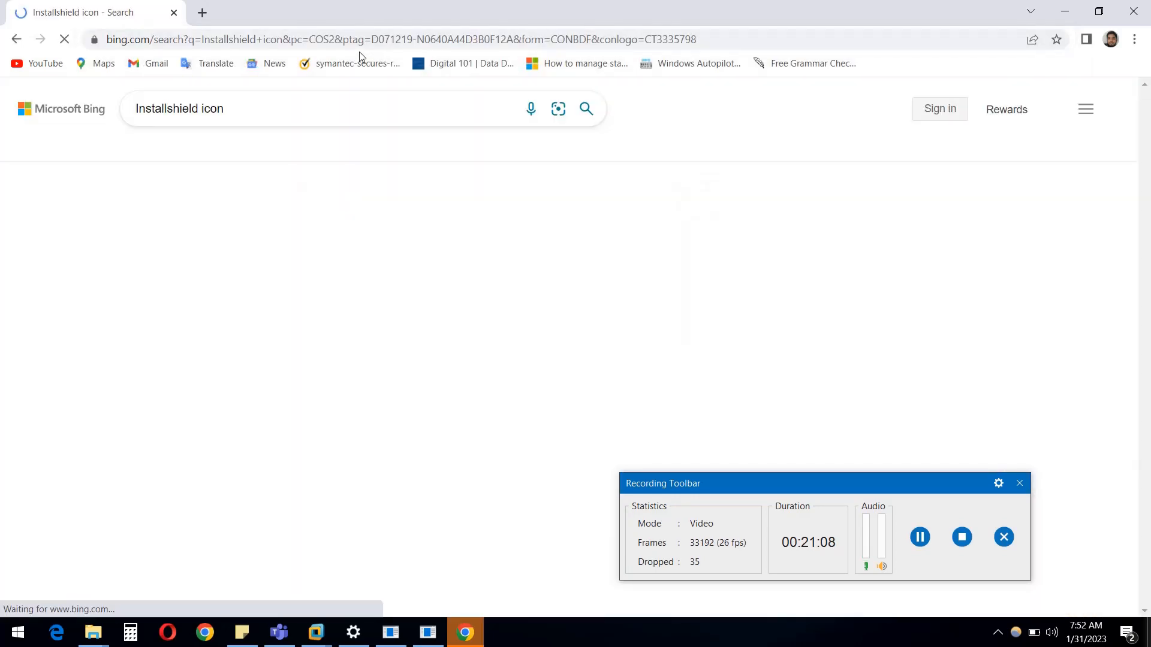
- Examine the InstallShield icon images and the web results beneath them, checking back briefly with the virtual machine
{"action": "scroll", "coordinate": [264, 425], "scroll_direction": "down", "scroll_amount": 2}
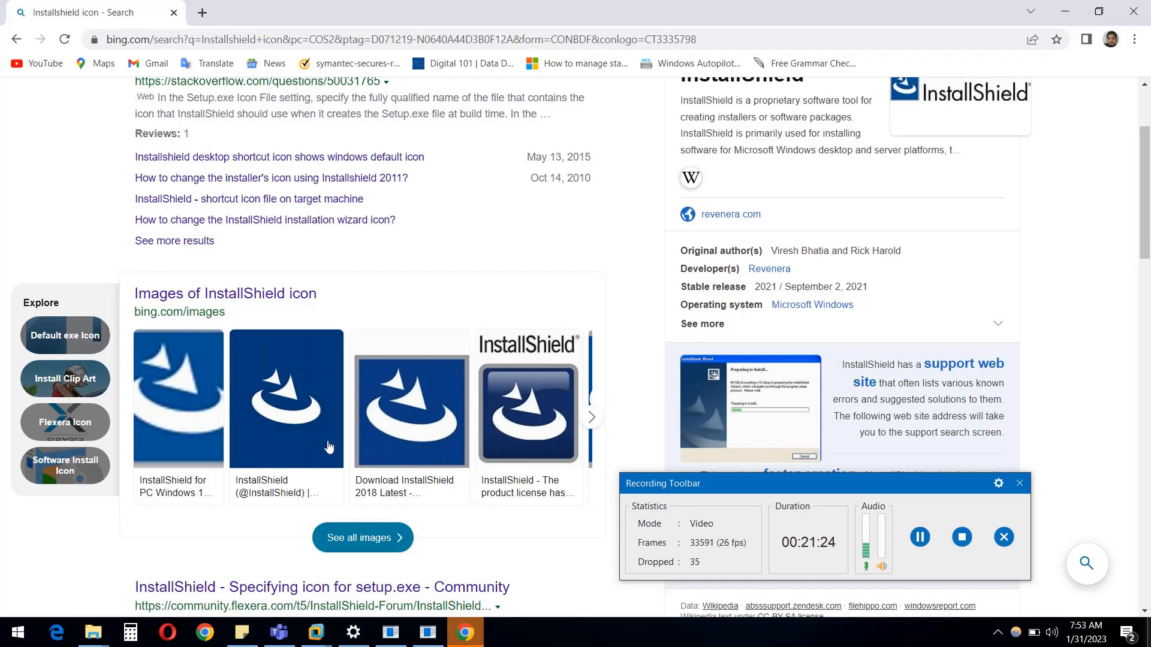
{"action": "mouse_move", "coordinate": [337, 409]}
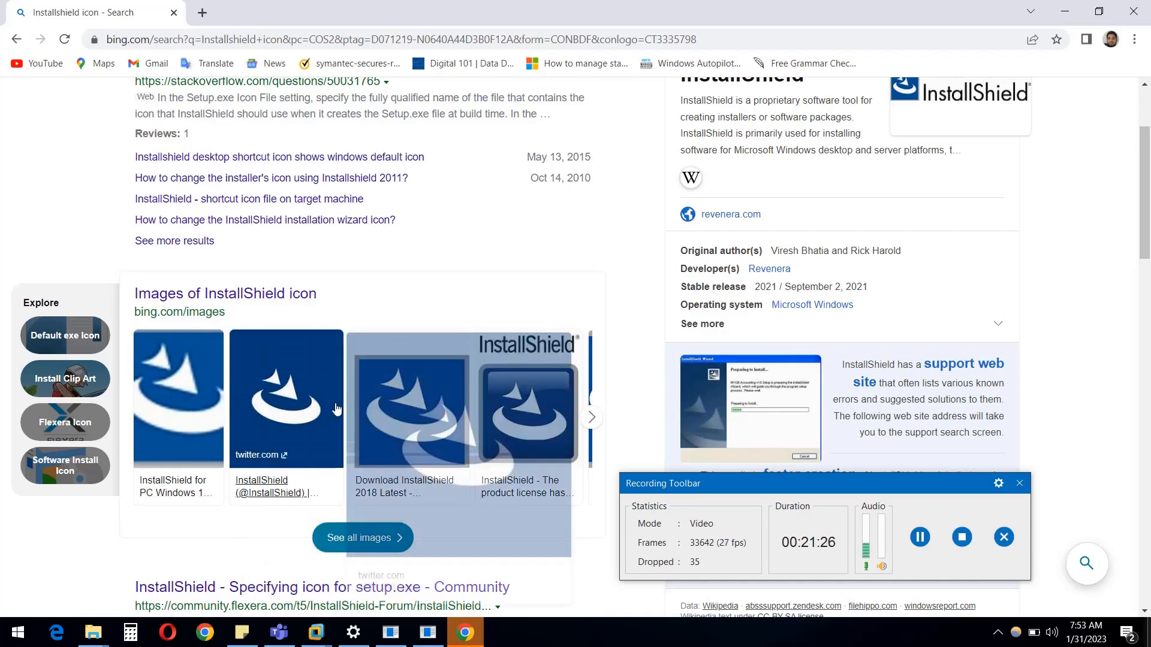
{"action": "mouse_move", "coordinate": [332, 638]}
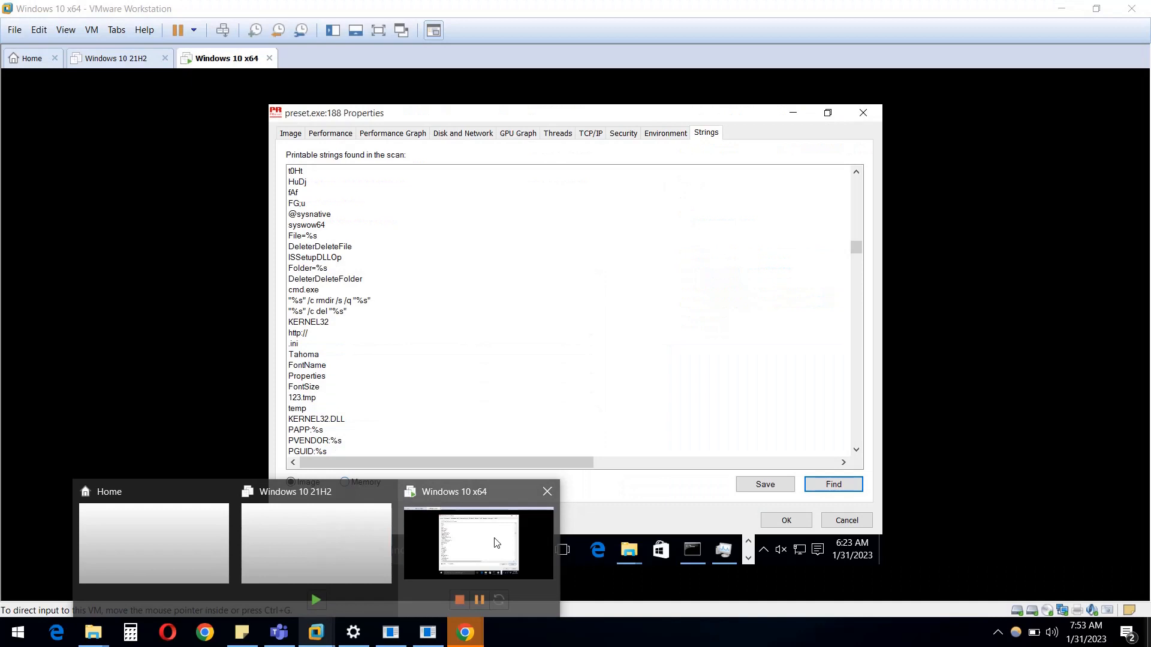
{"action": "left_click", "coordinate": [496, 543]}
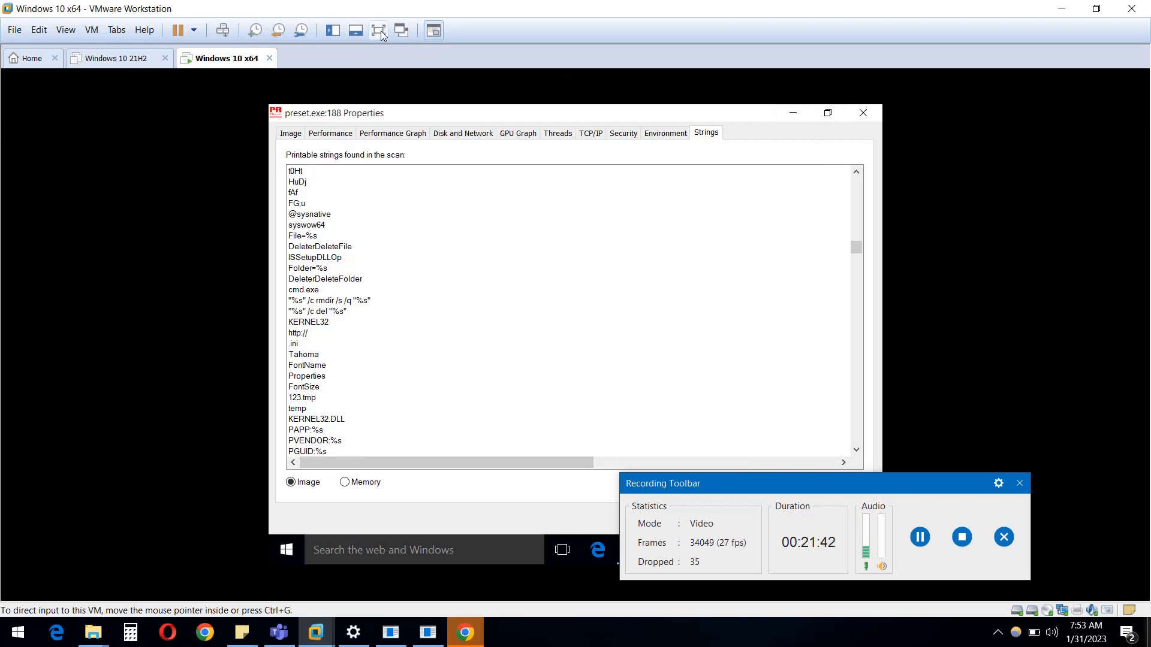
{"action": "left_click", "coordinate": [1061, 8]}
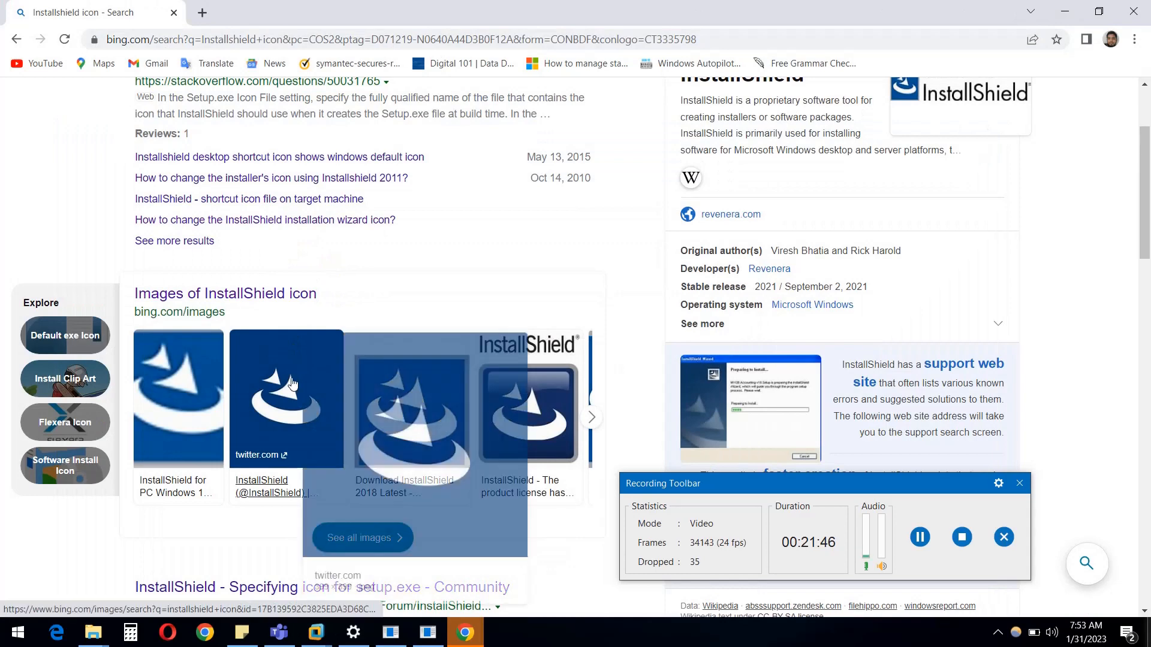
{"action": "scroll", "coordinate": [291, 412], "scroll_direction": "down", "scroll_amount": 2}
{"action": "scroll", "coordinate": [292, 411], "scroll_direction": "down", "scroll_amount": 1}
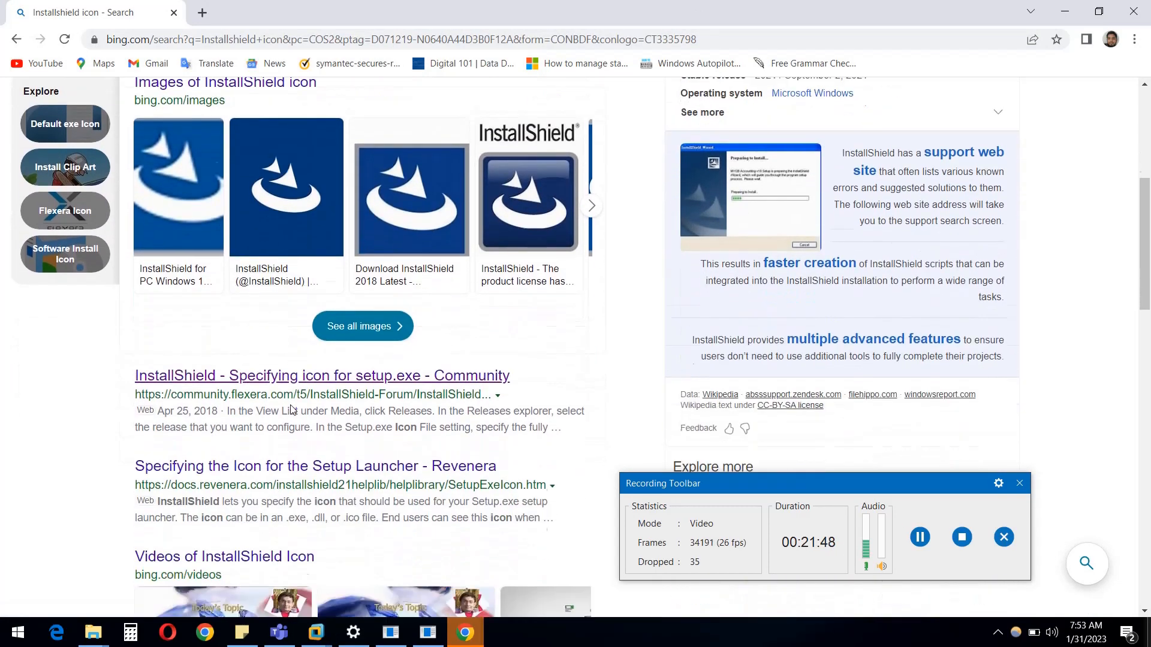
{"action": "scroll", "coordinate": [292, 411], "scroll_direction": "down", "scroll_amount": 1}
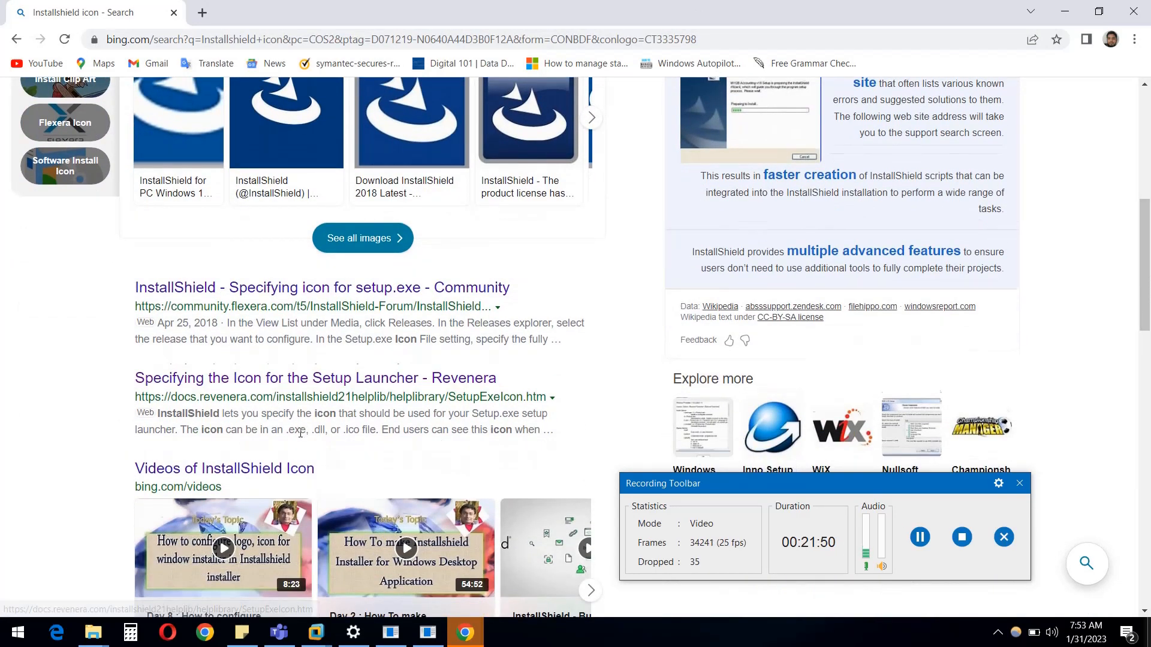
{"action": "scroll", "coordinate": [291, 411], "scroll_direction": "down", "scroll_amount": 1}
- Return to the Windows 10 x64 virtual machine, minimize the preset.exe properties, Process Explorer and Command Prompt, and restore full-screen view
{"action": "left_click", "coordinate": [315, 632]}
{"action": "left_click", "coordinate": [446, 548]}
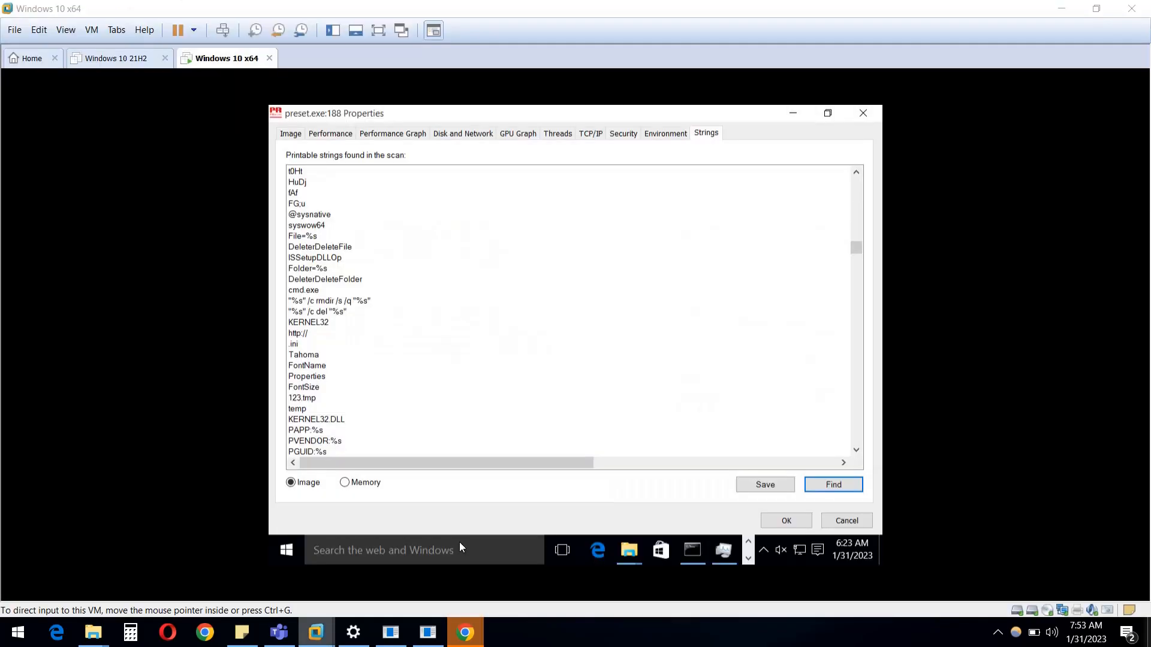
{"action": "left_click", "coordinate": [795, 113]}
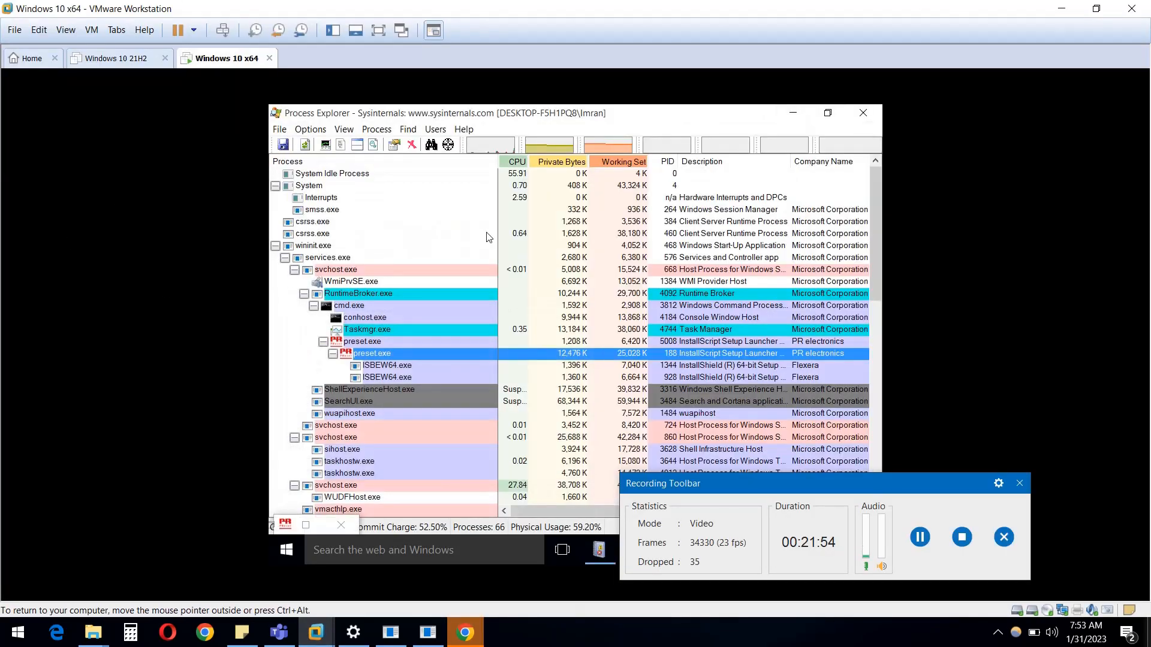
{"action": "left_click", "coordinate": [792, 114]}
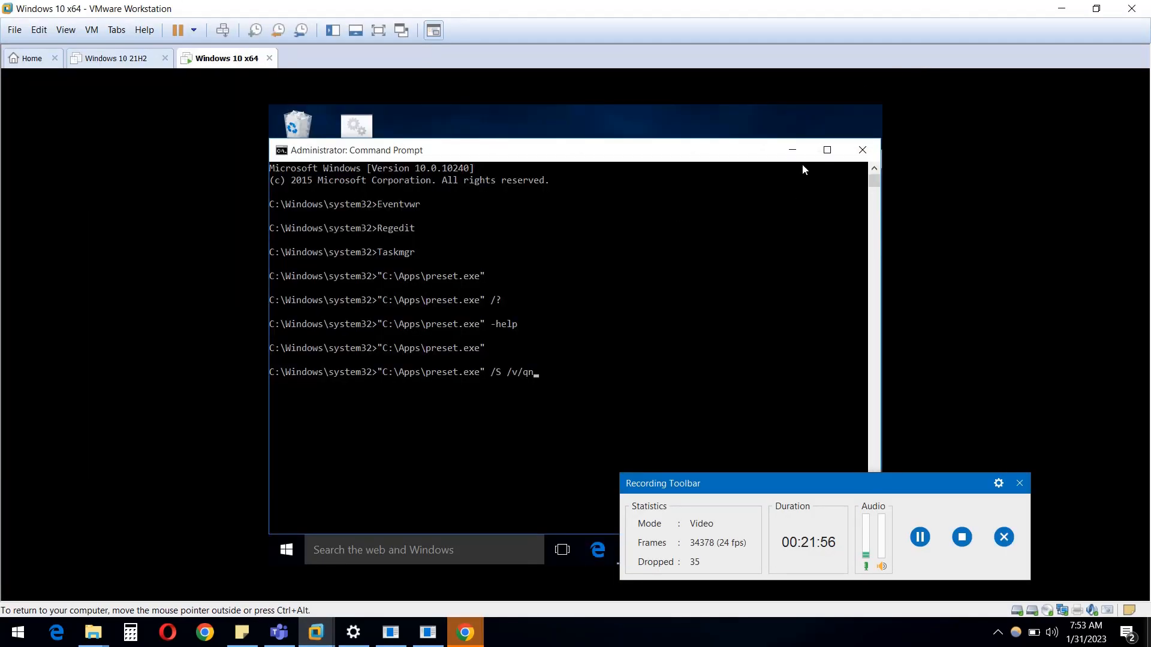
{"action": "key", "text": "Return"}
{"action": "left_click", "coordinate": [792, 150]}
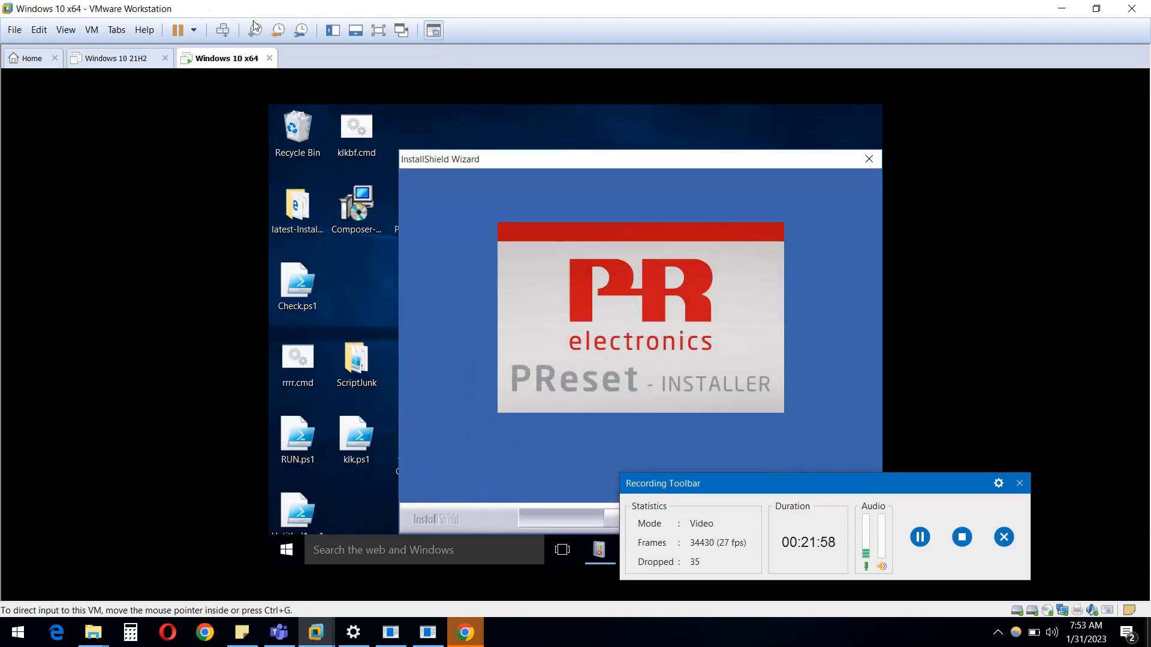
{"action": "left_click", "coordinate": [400, 31]}
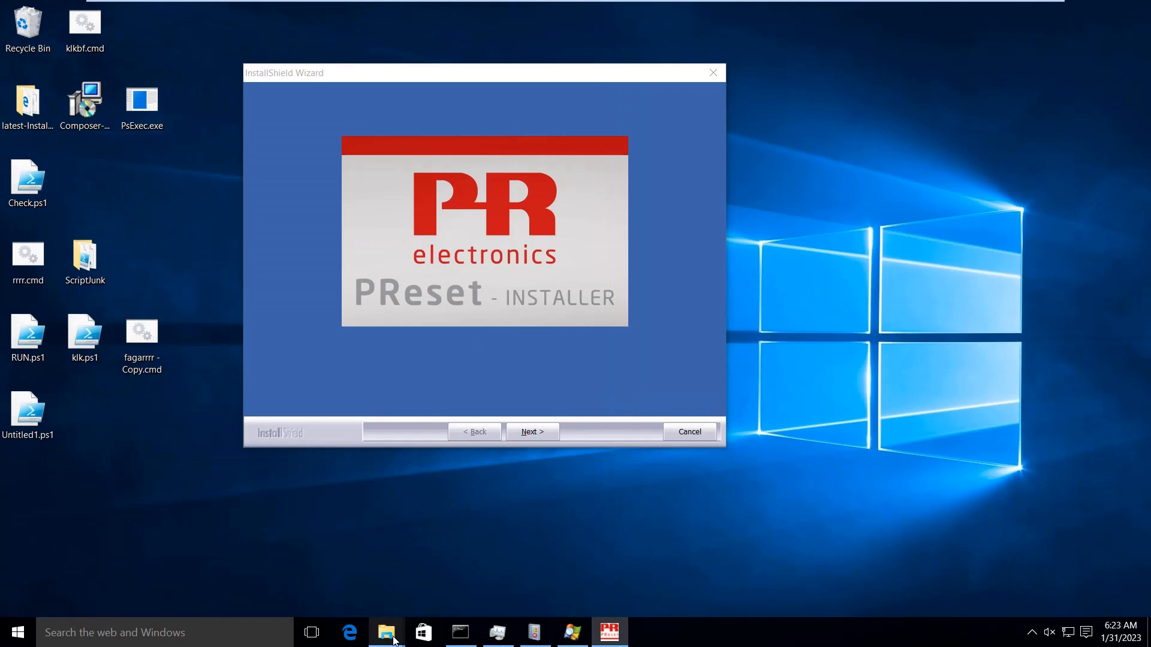
- Bring up the C:\Apps folder and compare the icons of aft103en.exe, npp.7.5.6.Installer.exe, pollev.exe, ppt_productivity_setup.exe and preset.exe
{"action": "mouse_move", "coordinate": [386, 632]}
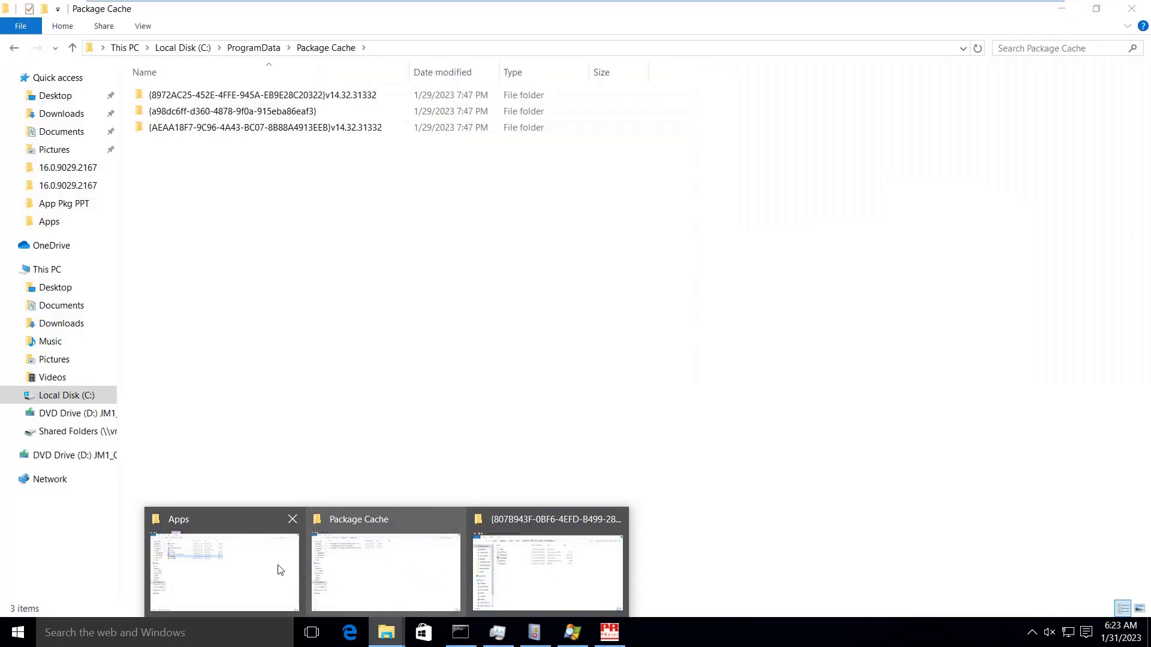
{"action": "left_click", "coordinate": [279, 569]}
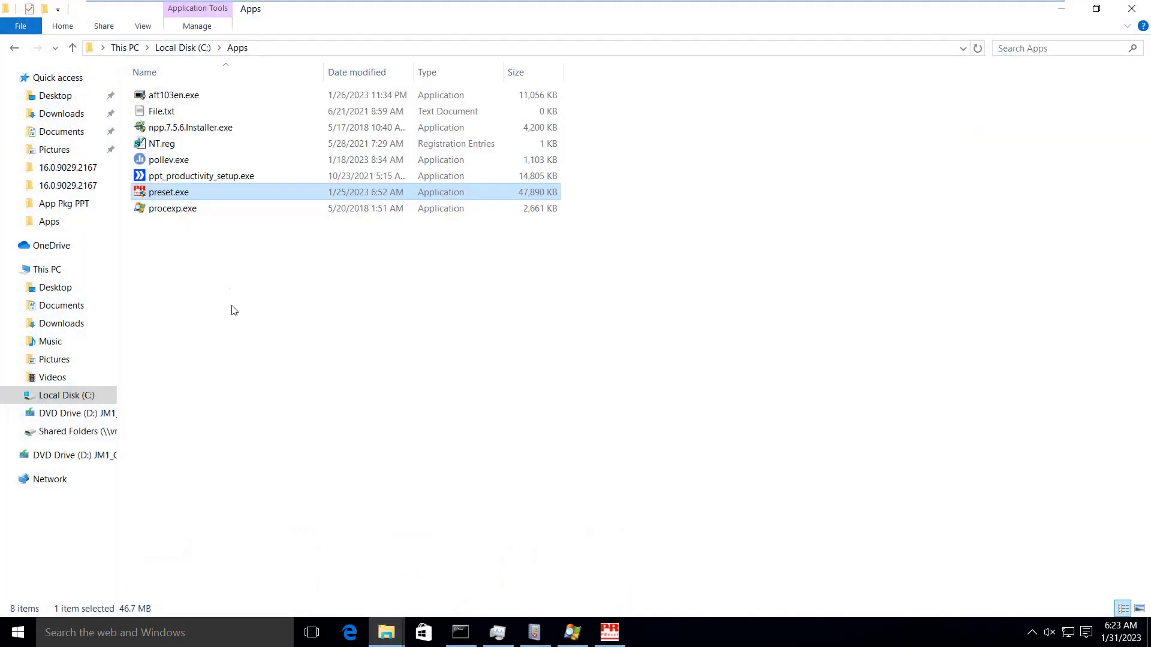
{"action": "left_click", "coordinate": [163, 98]}
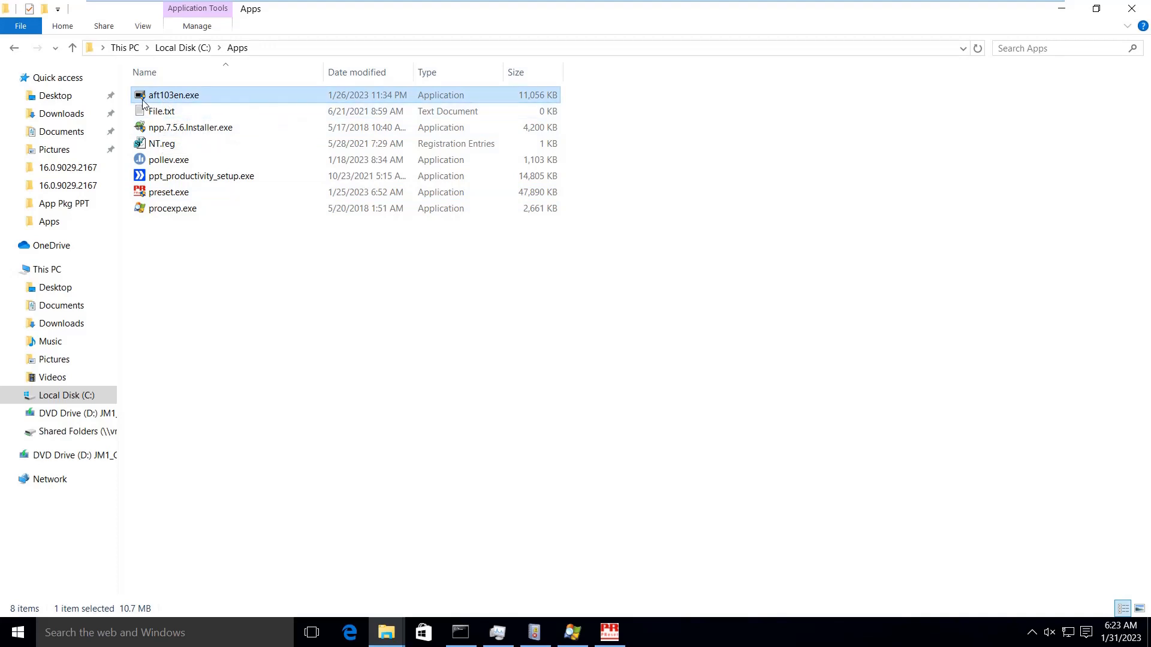
{"action": "left_click", "coordinate": [154, 131]}
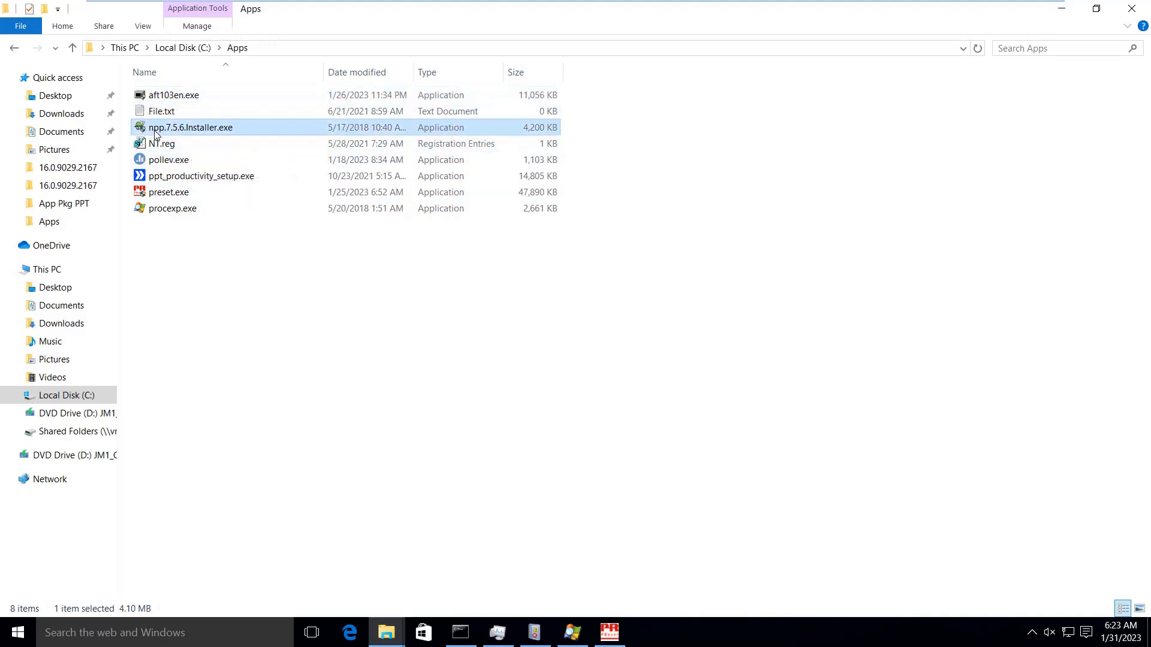
{"action": "left_click", "coordinate": [154, 164]}
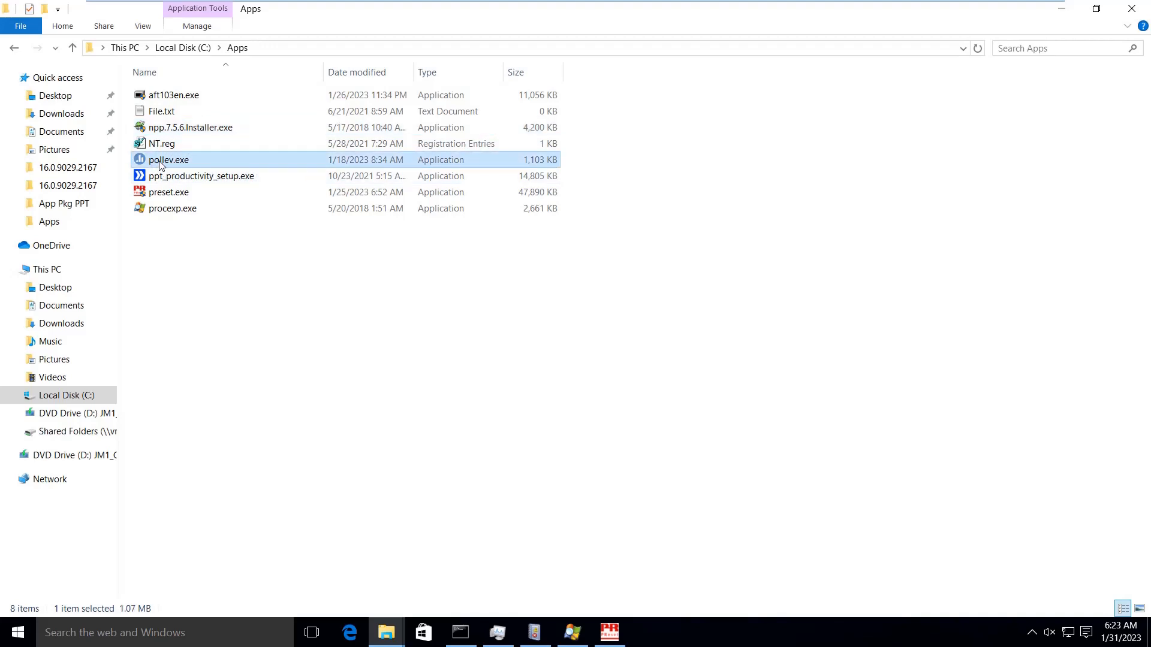
{"action": "left_click", "coordinate": [177, 180]}
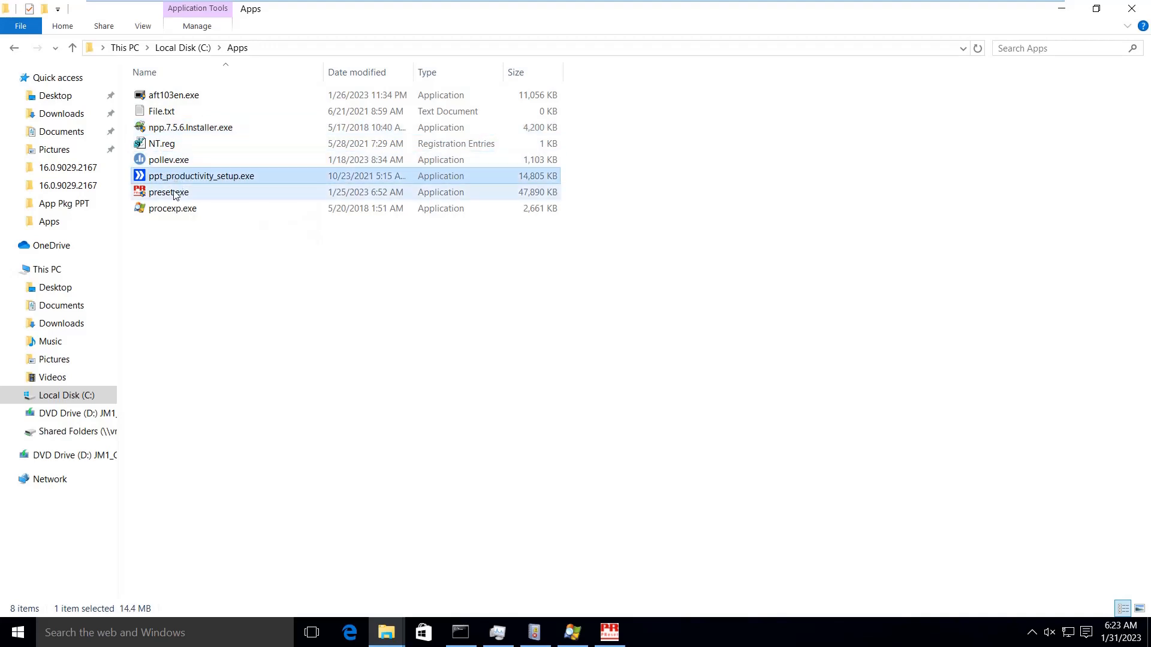
{"action": "left_click", "coordinate": [167, 197]}
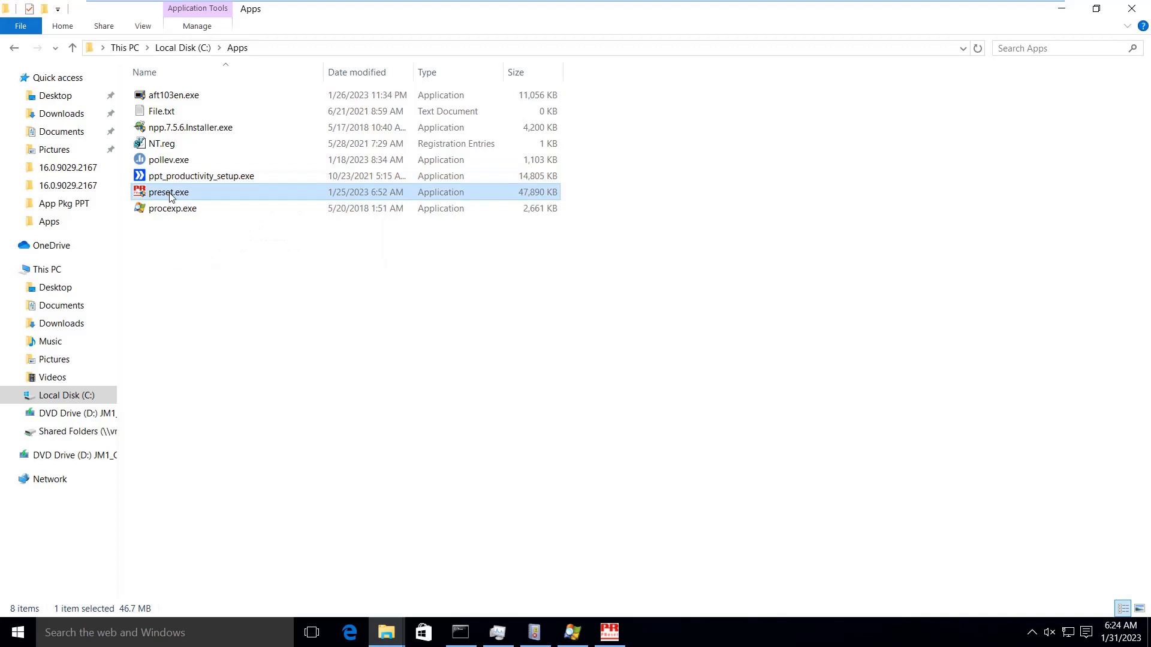
{"action": "mouse_move", "coordinate": [176, 198]}
- Go back to the Chrome search results and review the InstallShield icon images for comparison with the installer icons
{"action": "mouse_move", "coordinate": [927, 3]}
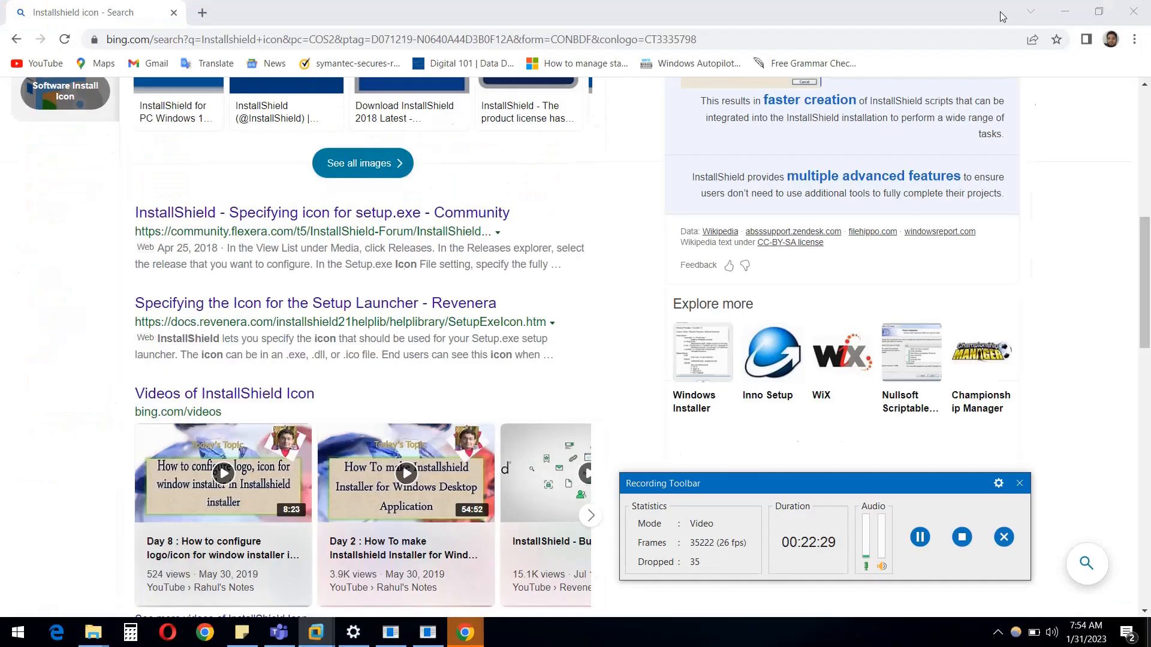
{"action": "scroll", "coordinate": [575, 336], "scroll_direction": "up", "scroll_amount": 10}
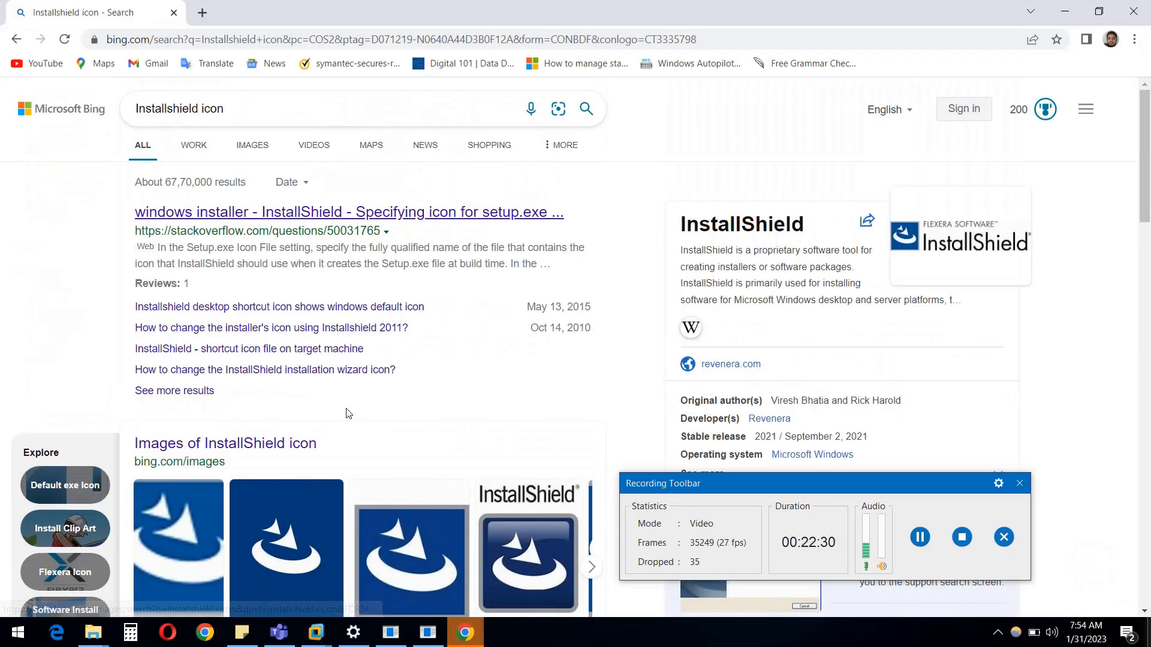
{"action": "scroll", "coordinate": [346, 411], "scroll_direction": "down", "scroll_amount": 1}
{"action": "scroll", "coordinate": [343, 456], "scroll_direction": "down", "scroll_amount": 1}
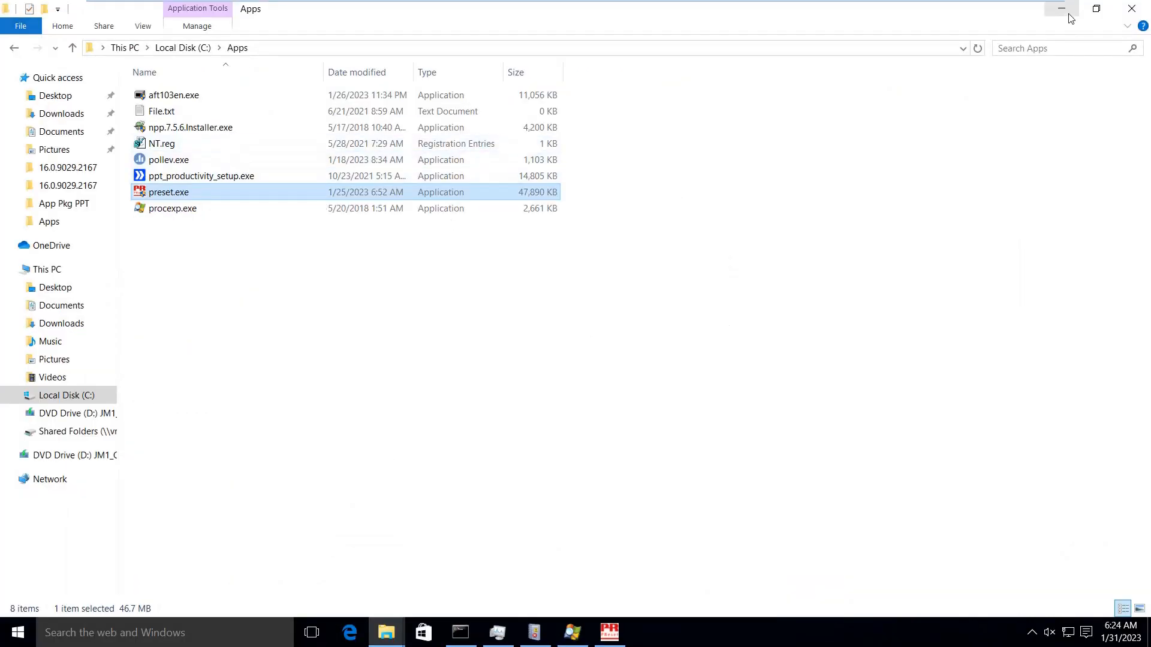
- Minimize the Apps folder and cancel the PReset installation wizard, confirming the exit
{"action": "left_click", "coordinate": [1062, 11]}
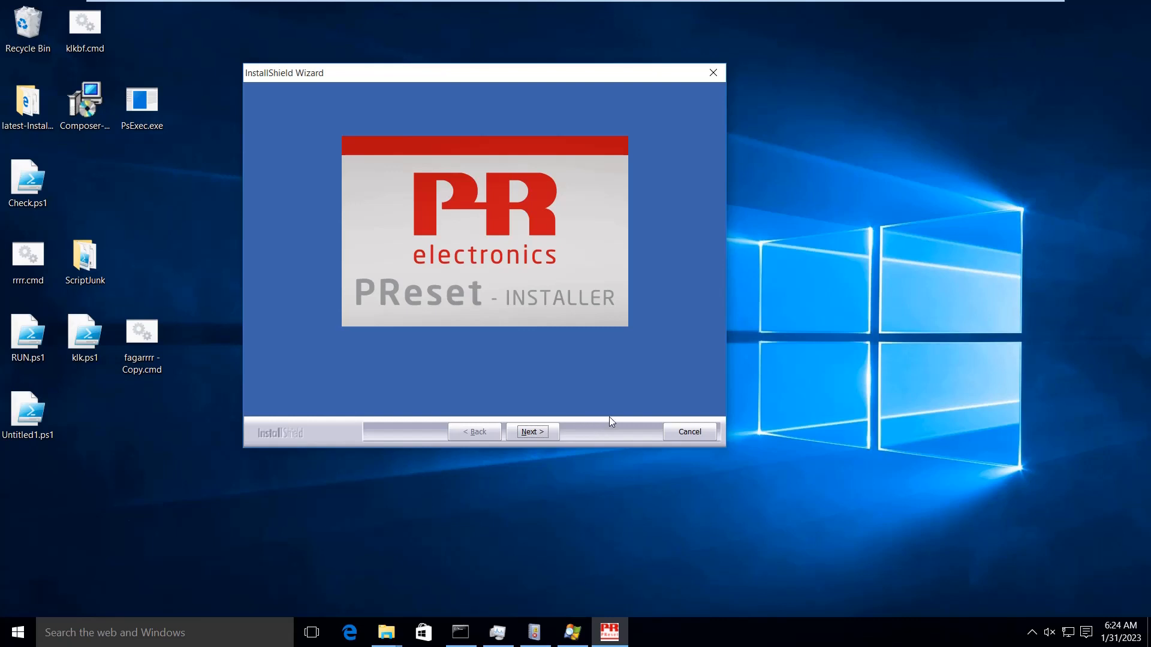
{"action": "left_click", "coordinate": [692, 431]}
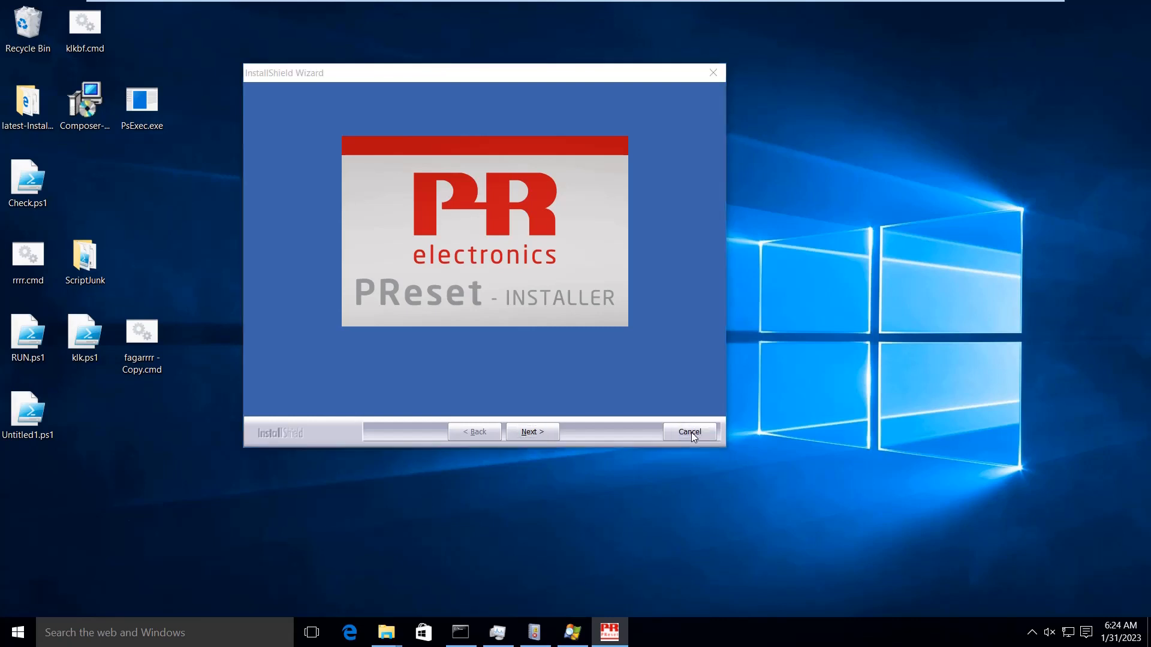
{"action": "left_click", "coordinate": [594, 367]}
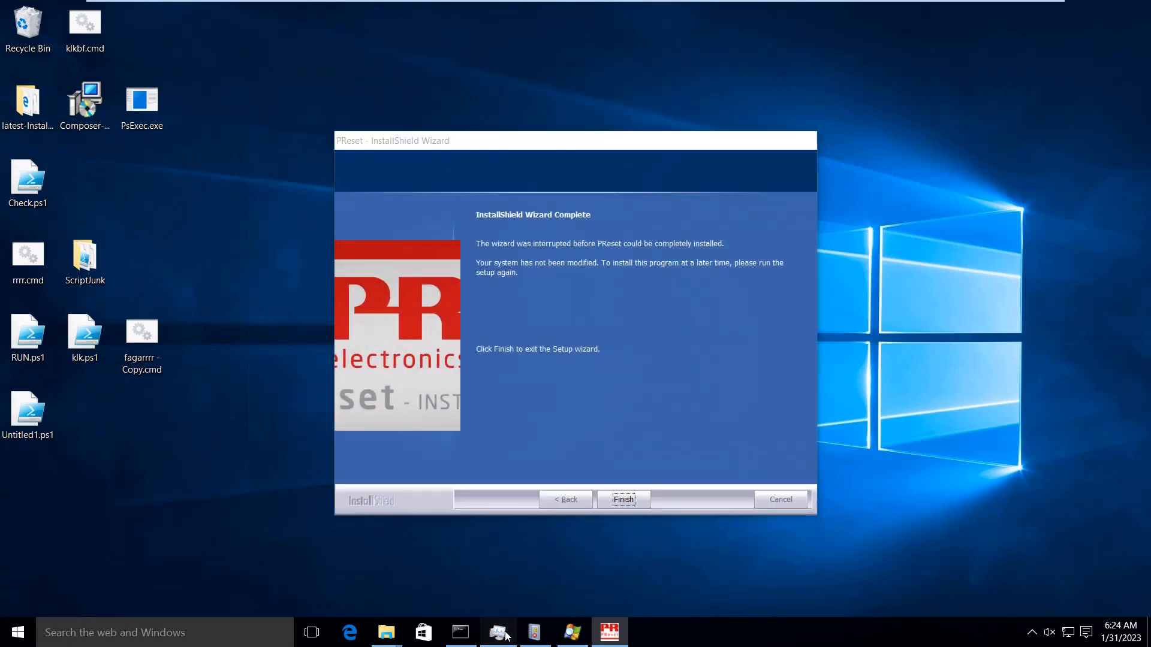
- End both running preset.exe processes in Task Manager and minimize it
{"action": "left_click", "coordinate": [498, 632]}
{"action": "right_click", "coordinate": [95, 364]}
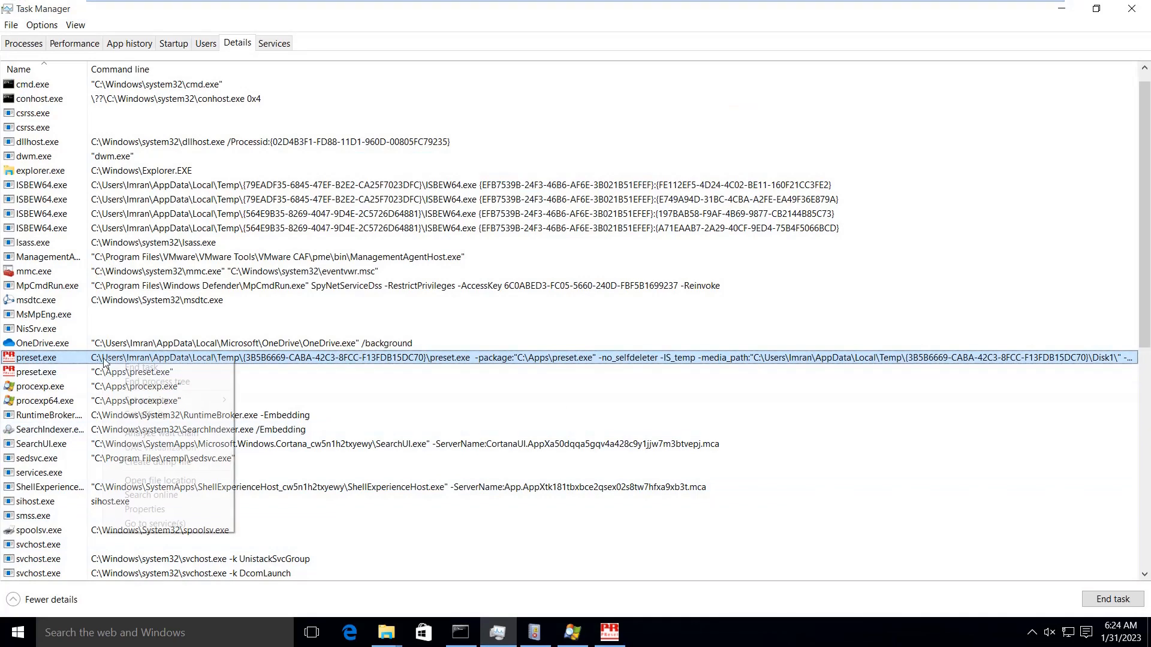
{"action": "left_click", "coordinate": [132, 367]}
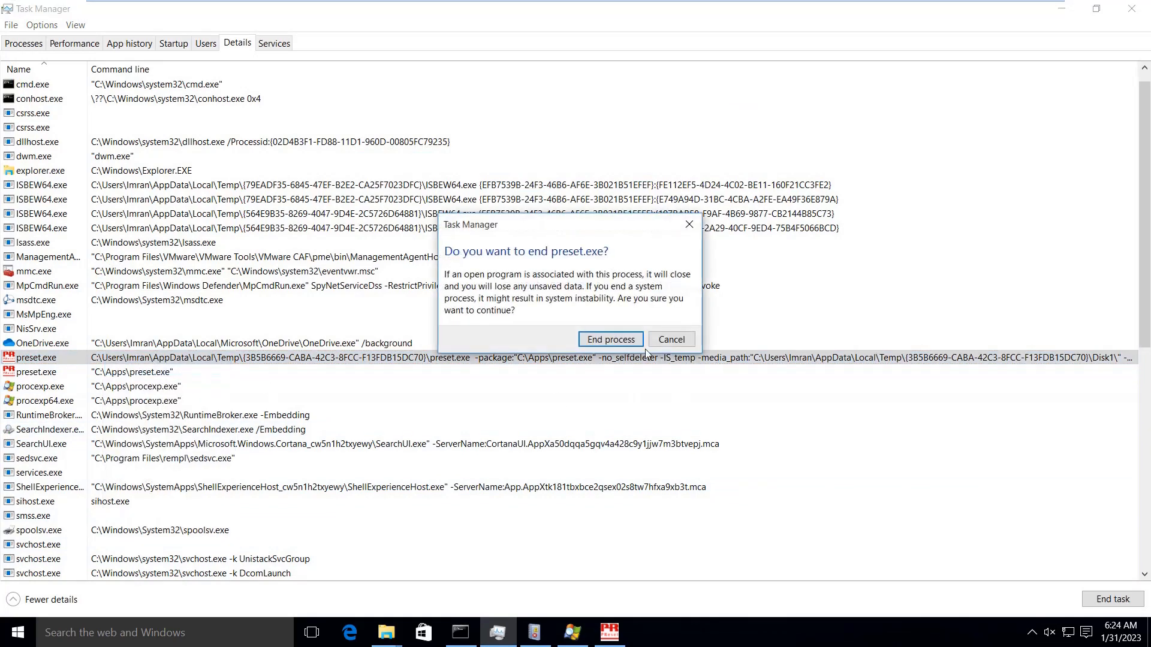
{"action": "left_click", "coordinate": [610, 339]}
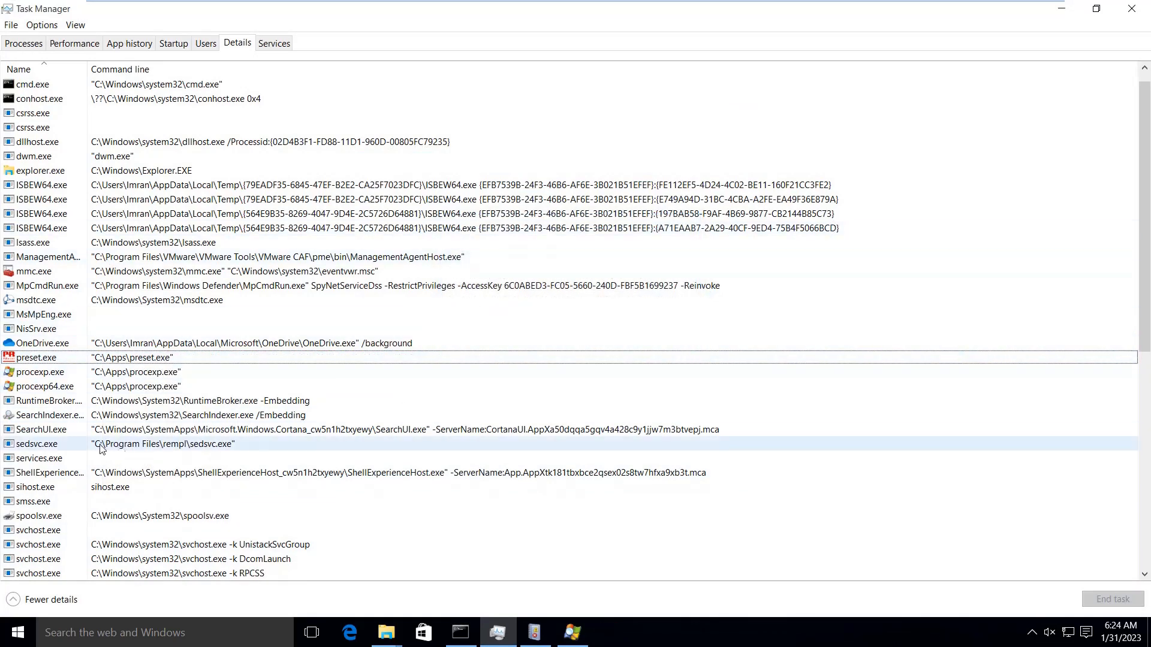
{"action": "left_click", "coordinate": [112, 363]}
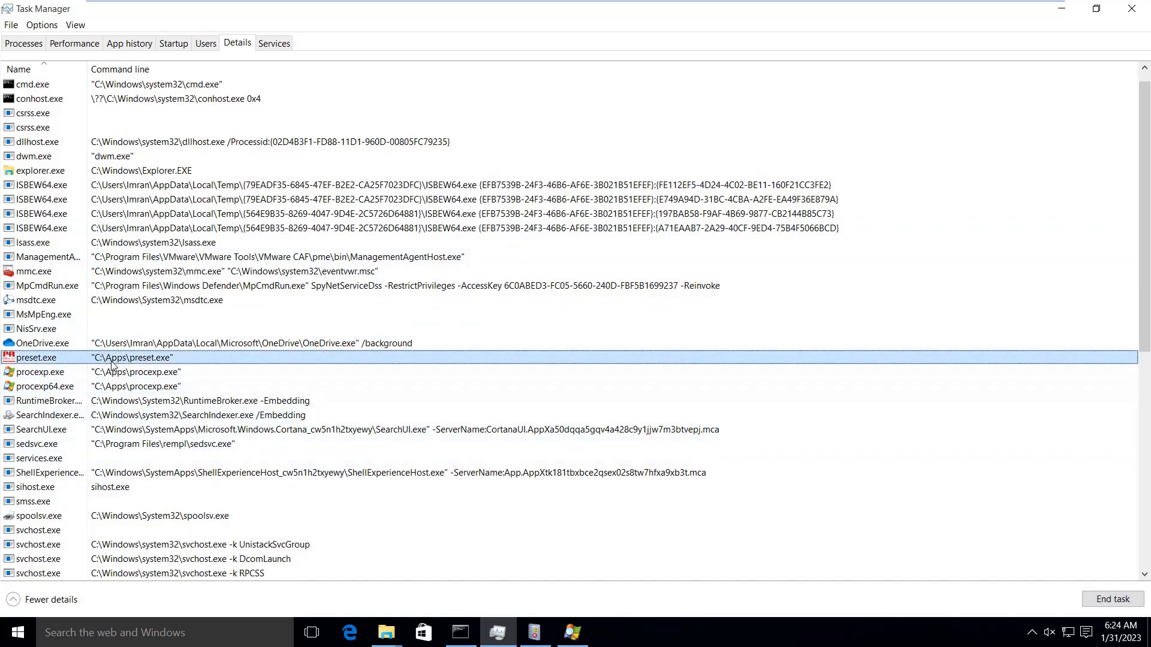
{"action": "right_click", "coordinate": [112, 363]}
{"action": "left_click", "coordinate": [135, 370]}
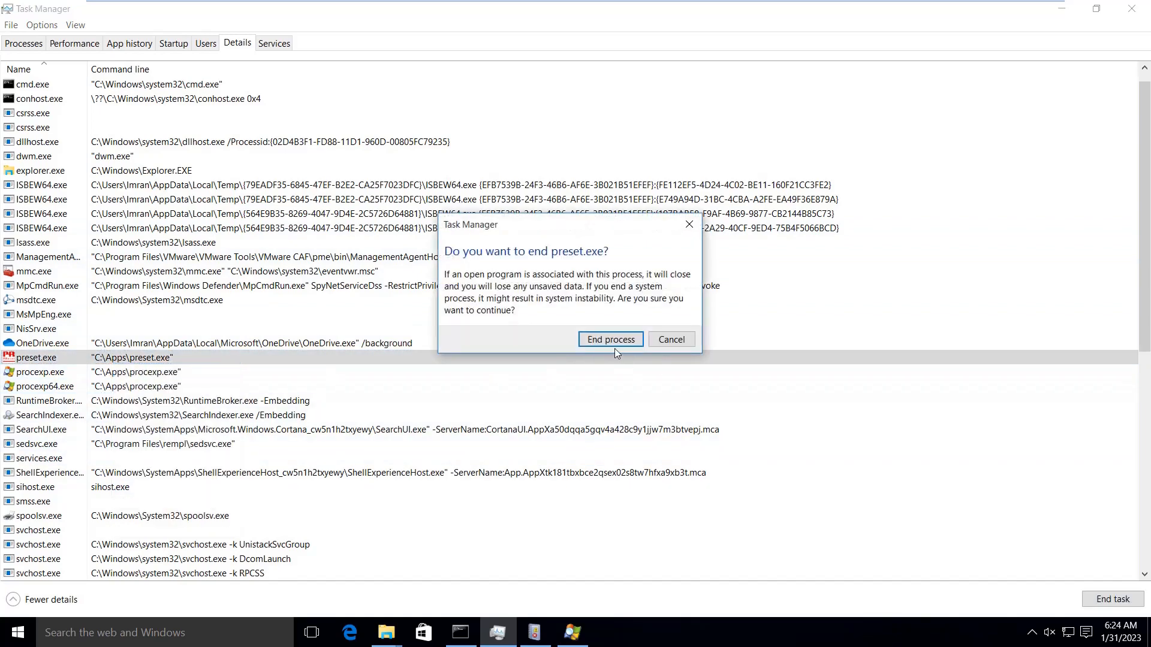
{"action": "left_click", "coordinate": [613, 346]}
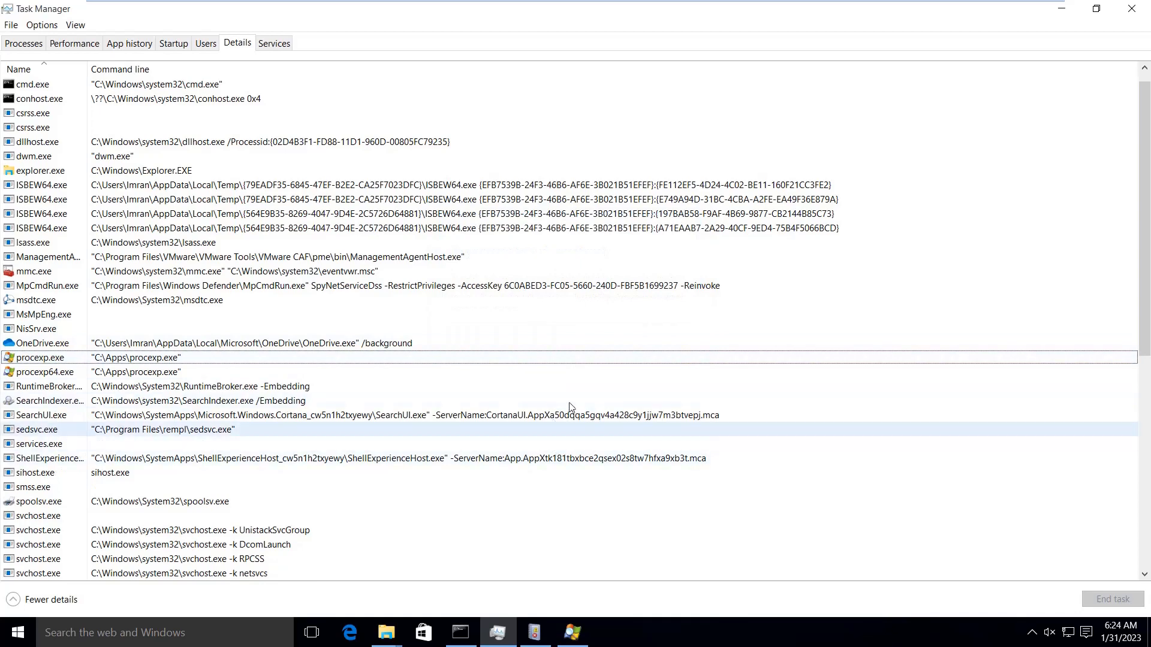
{"action": "left_click", "coordinate": [1067, 16]}
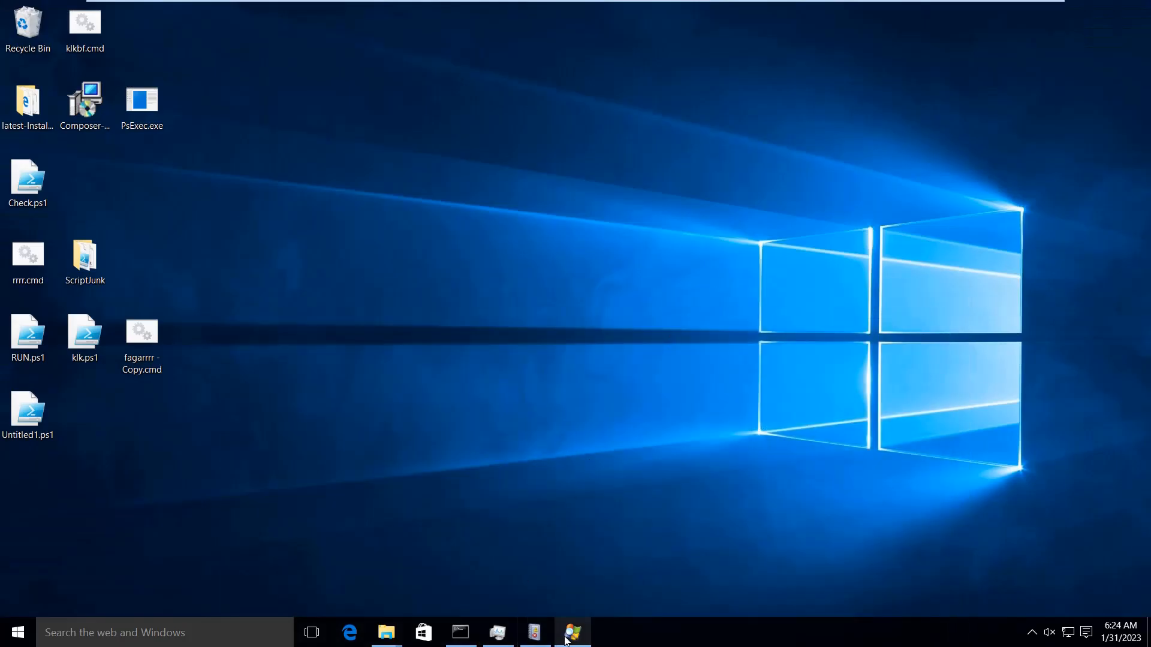
- Minimize the preset.exe properties and copy the full path of preset.exe from the C:\Apps folder
{"action": "left_click", "coordinate": [567, 639]}
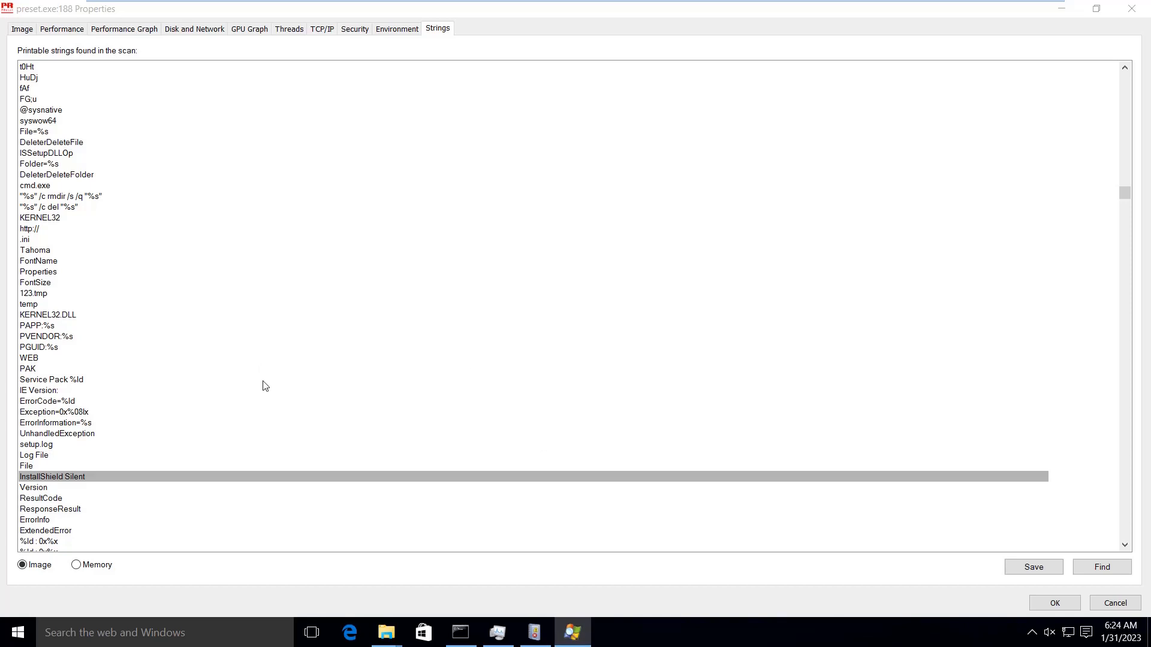
{"action": "left_click", "coordinate": [1063, 10]}
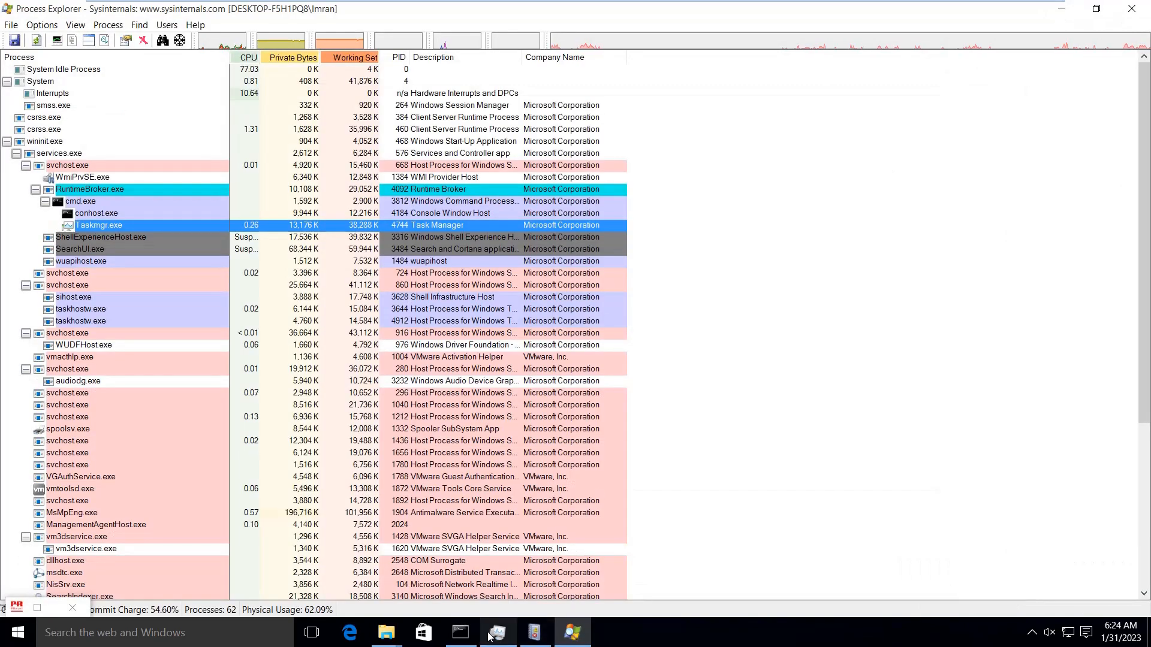
{"action": "left_click", "coordinate": [386, 633]}
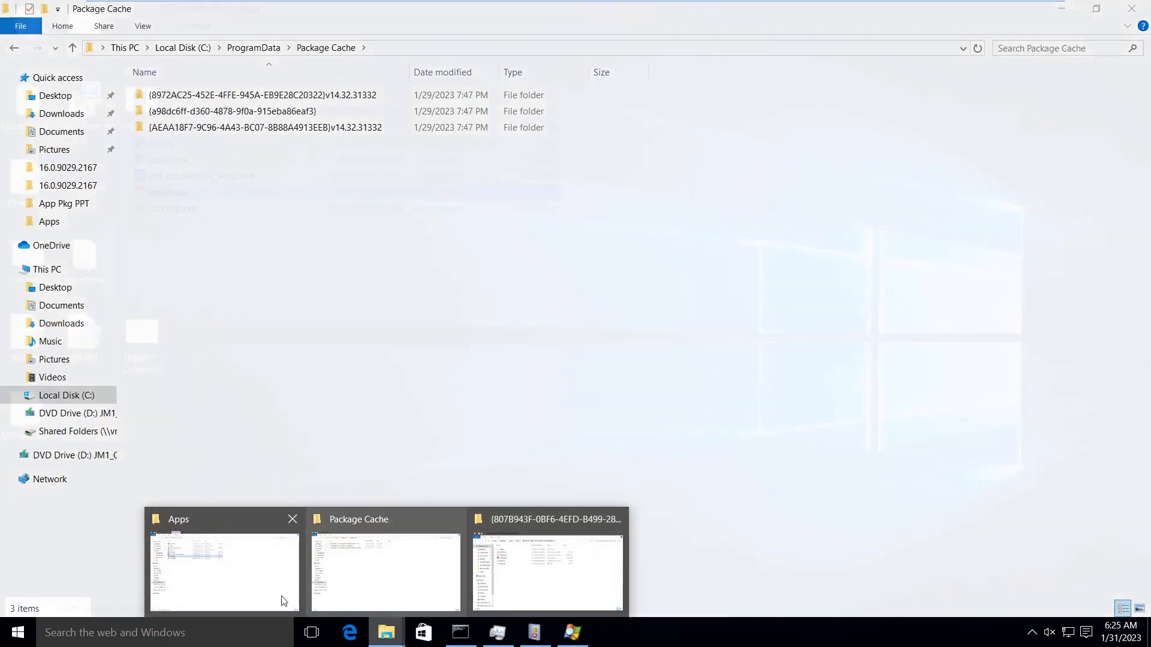
{"action": "left_click", "coordinate": [284, 601]}
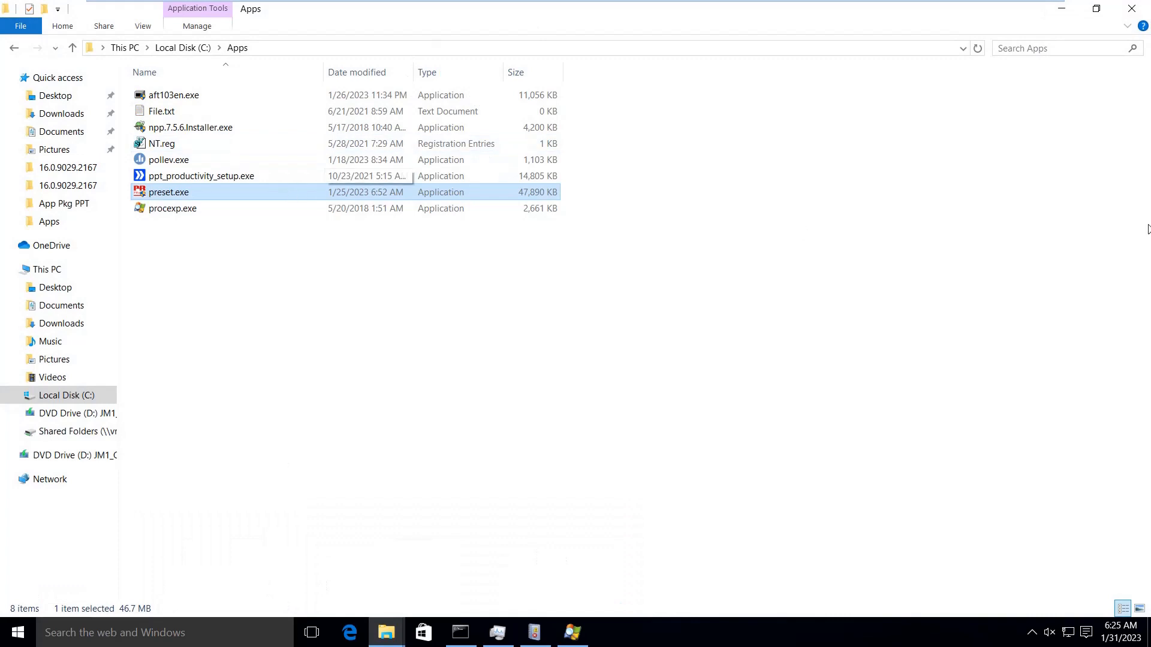
{"action": "right_click", "coordinate": [166, 196]}
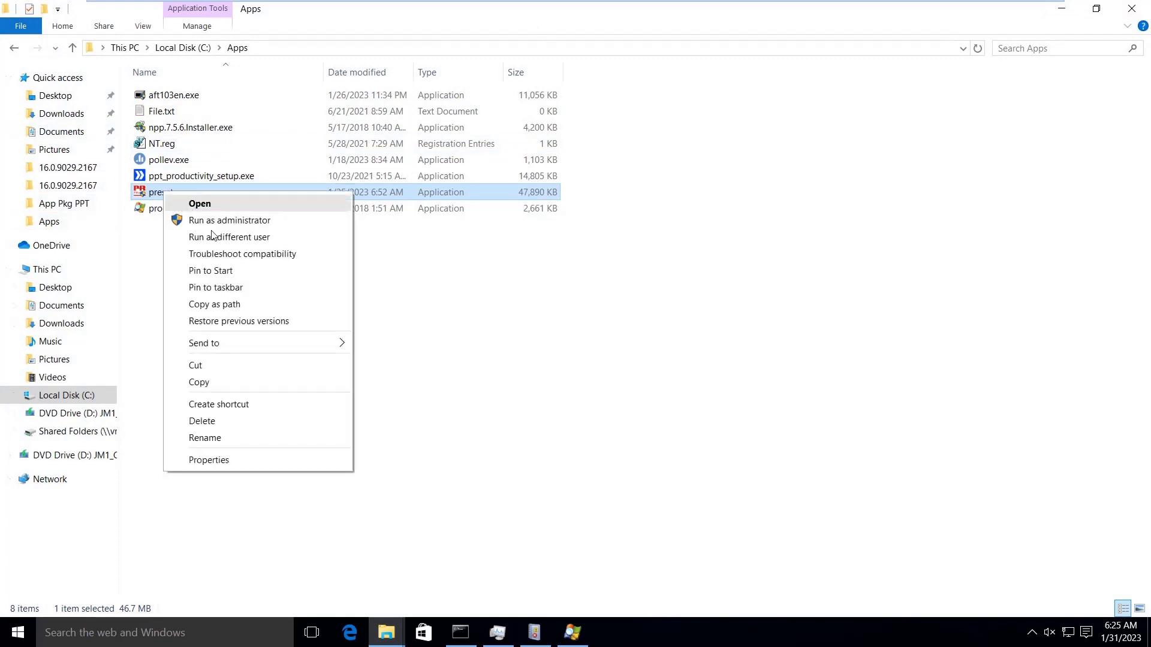
{"action": "left_click", "coordinate": [227, 304]}
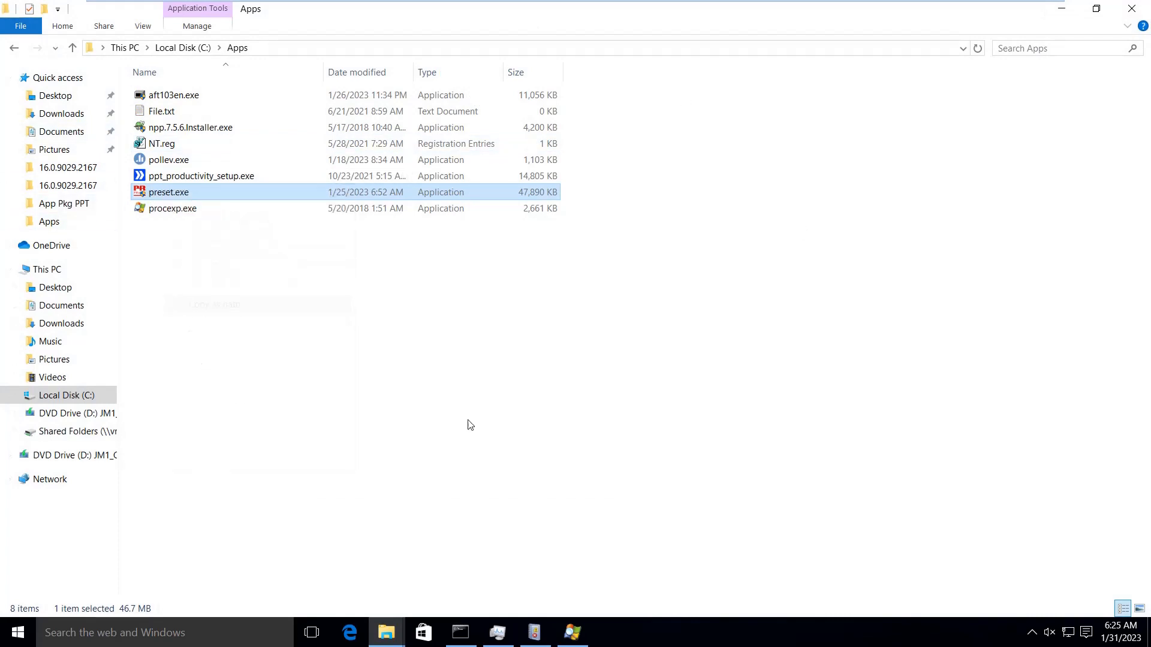
- Bring up the Command Prompt holding the prepared silent command, minimize the Apps folder and Process Explorer, and reposition the prompt on the desktop
{"action": "left_click", "coordinate": [461, 633]}
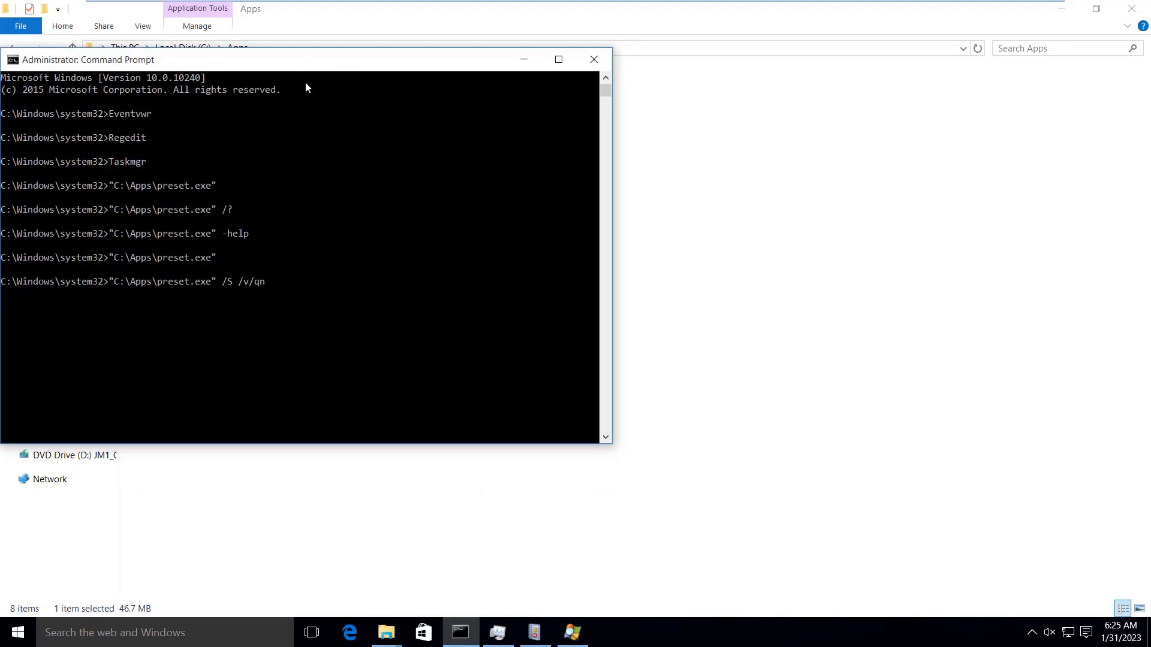
{"action": "left_click_drag", "start_coordinate": [319, 60], "coordinate": [640, 87]}
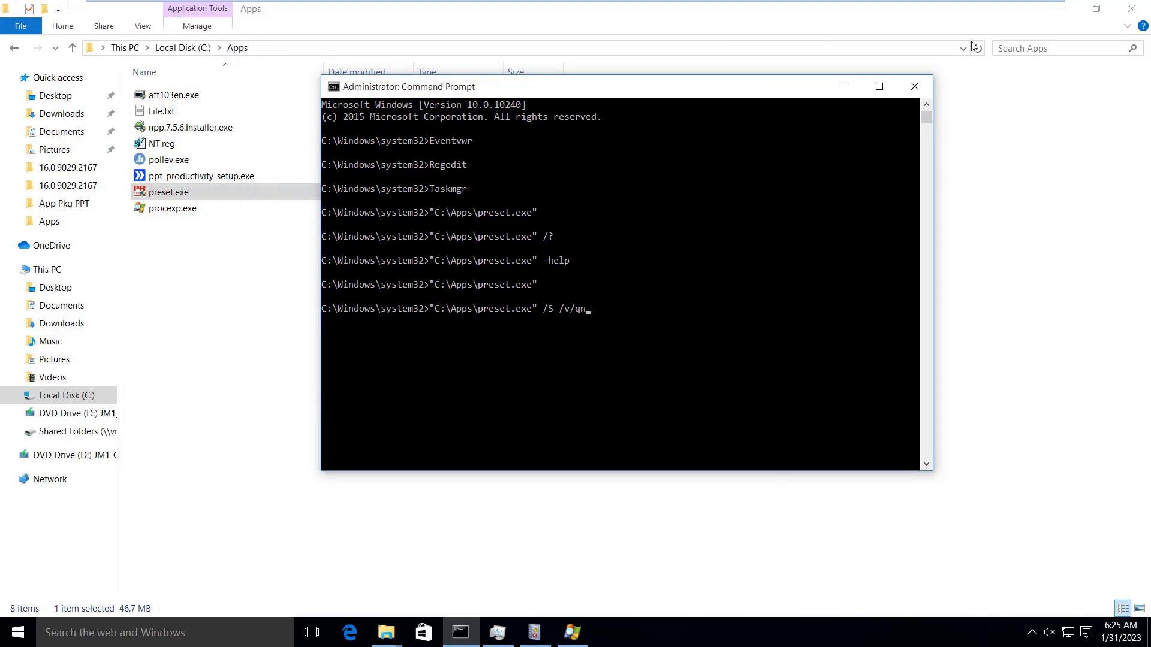
{"action": "left_click", "coordinate": [1066, 11]}
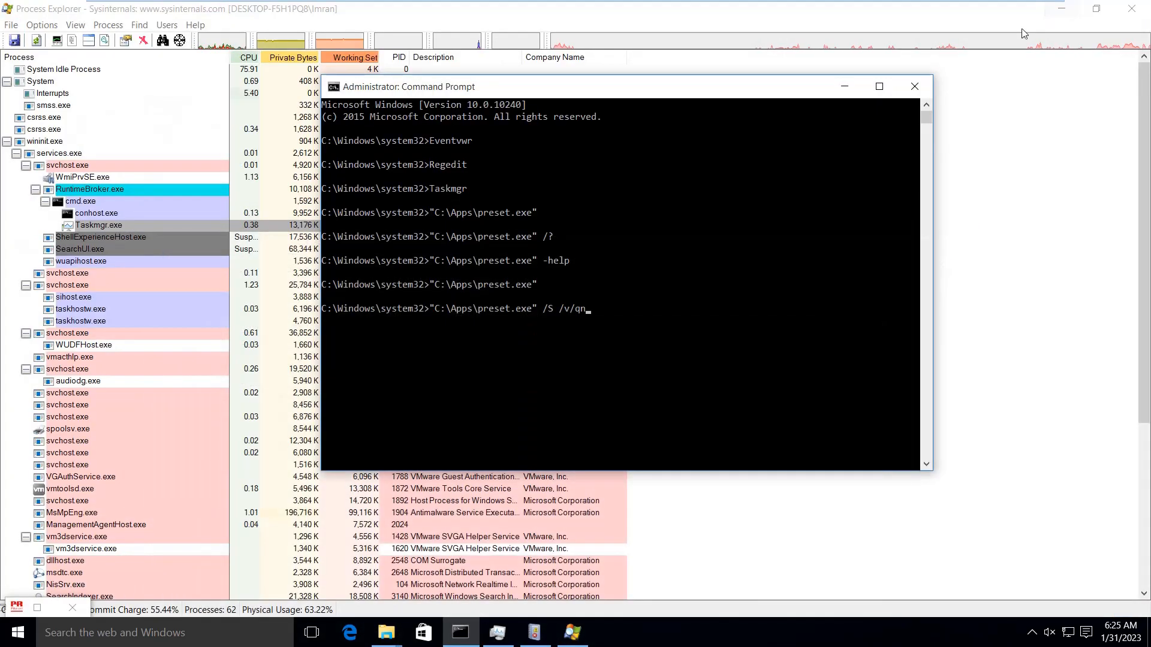
{"action": "left_click", "coordinate": [1062, 8]}
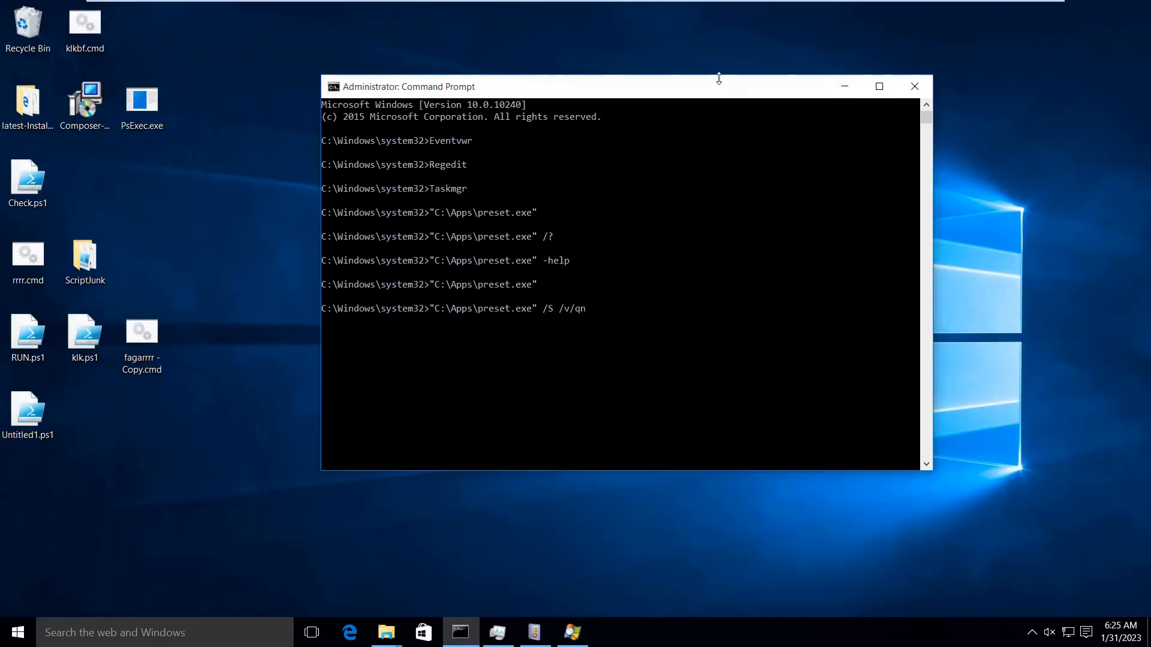
{"action": "left_click_drag", "start_coordinate": [718, 78], "coordinate": [743, 189]}
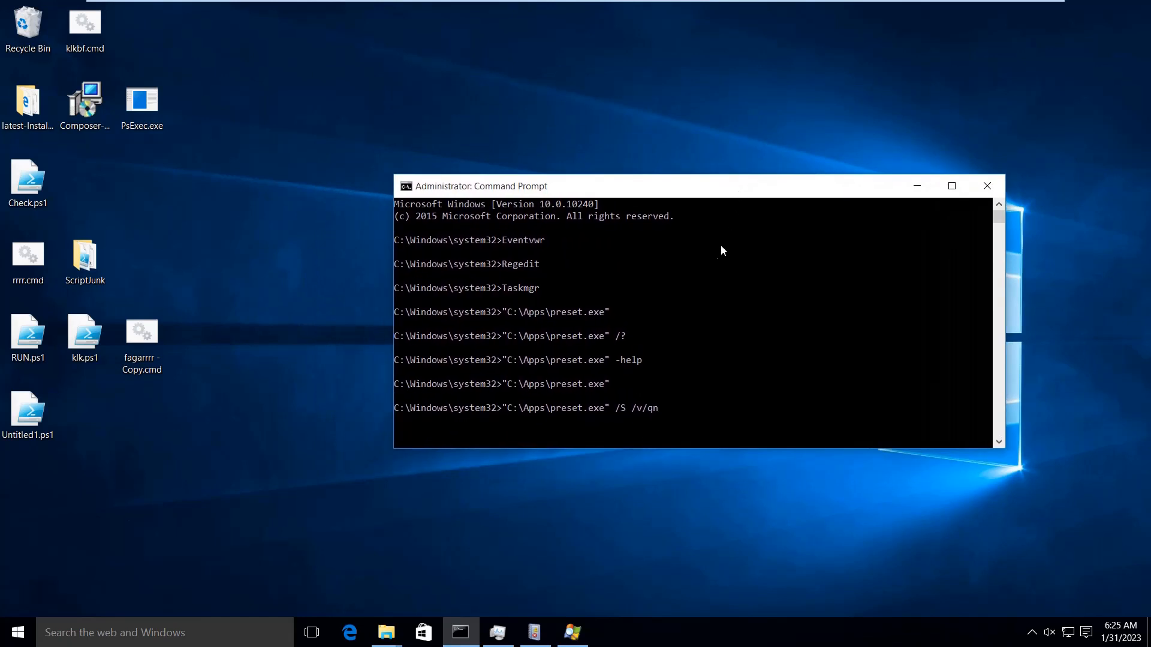
{"action": "left_click", "coordinate": [572, 632]}
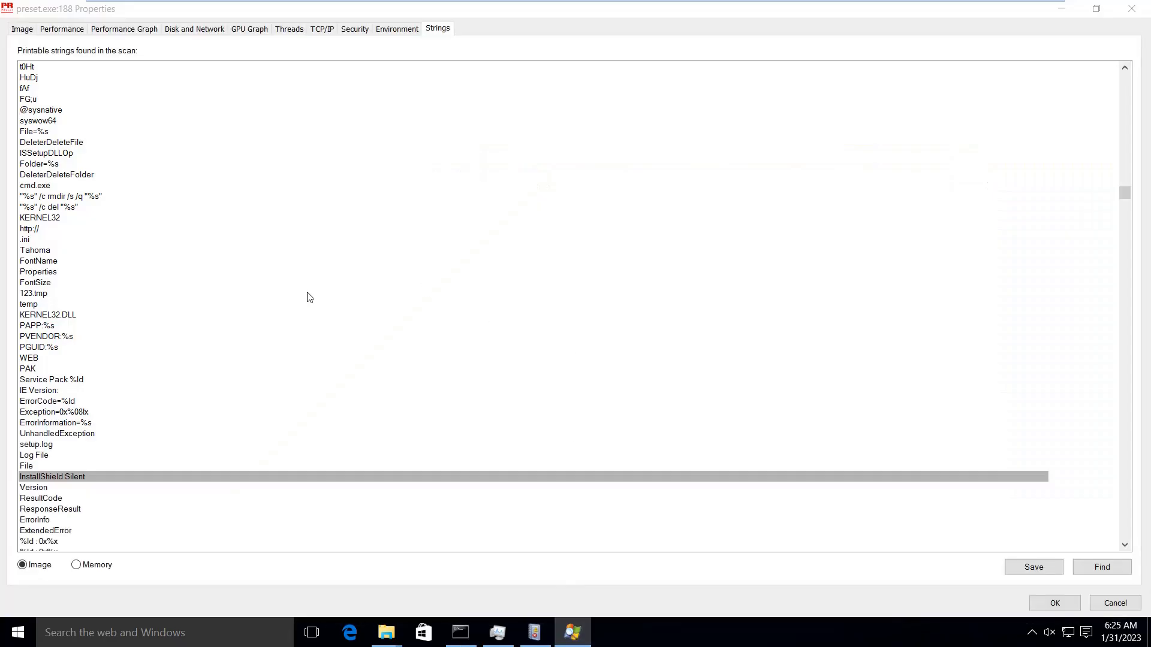
{"action": "left_click", "coordinate": [389, 625]}
{"action": "left_click", "coordinate": [380, 557]}
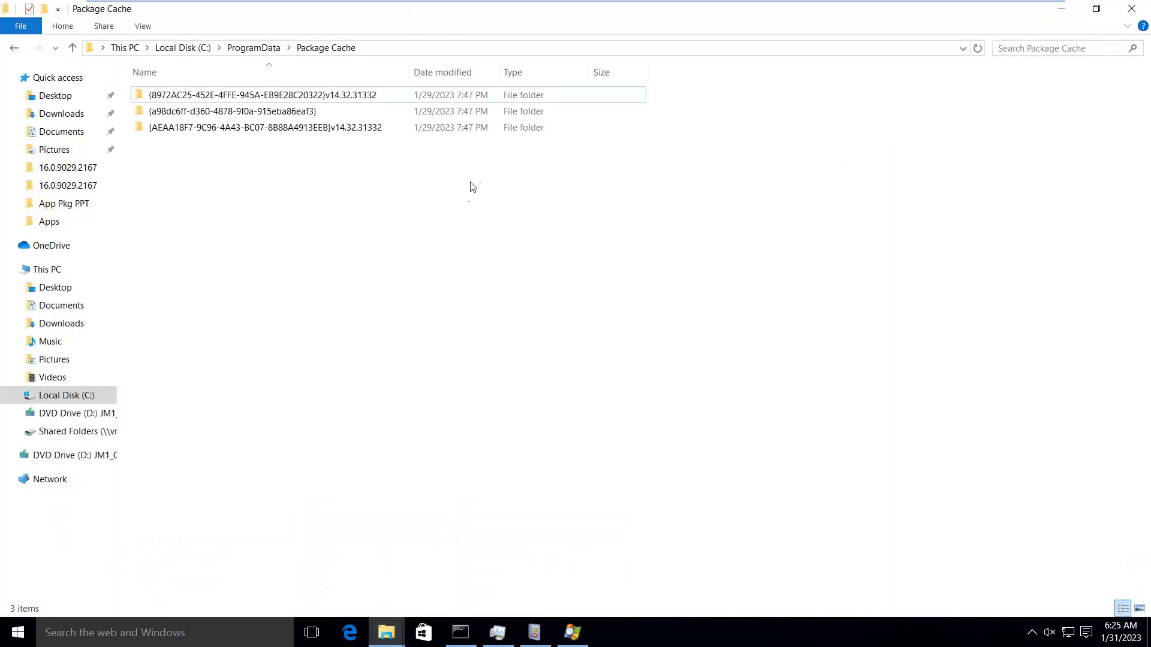
{"action": "left_click", "coordinate": [1061, 9]}
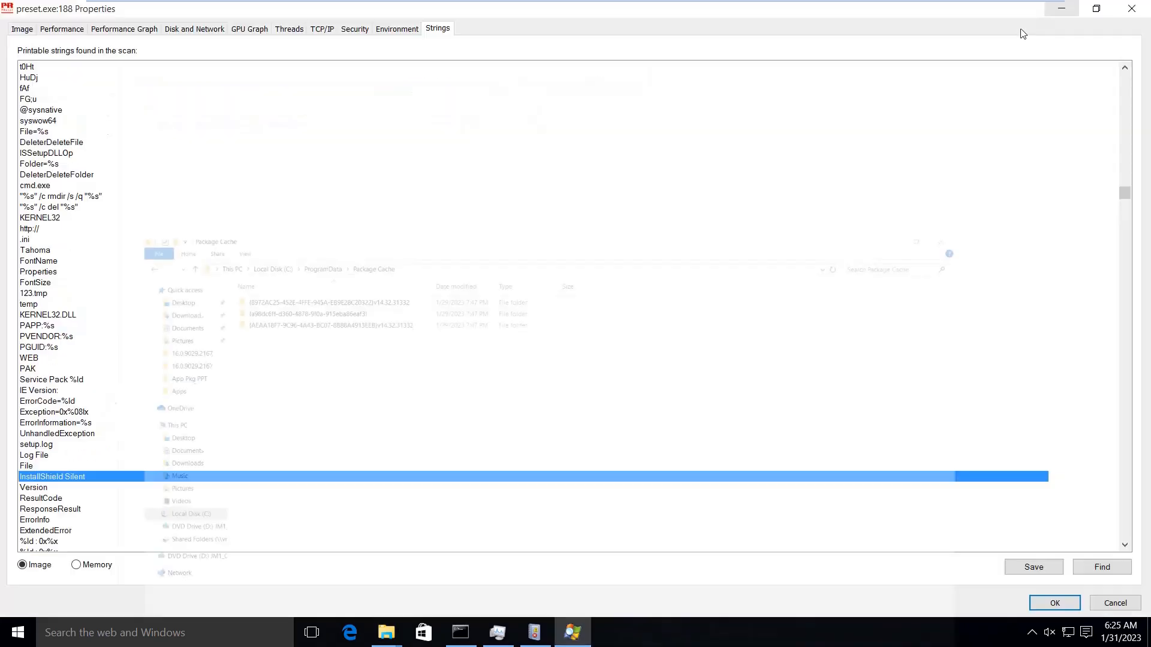
{"action": "left_click", "coordinate": [1063, 12]}
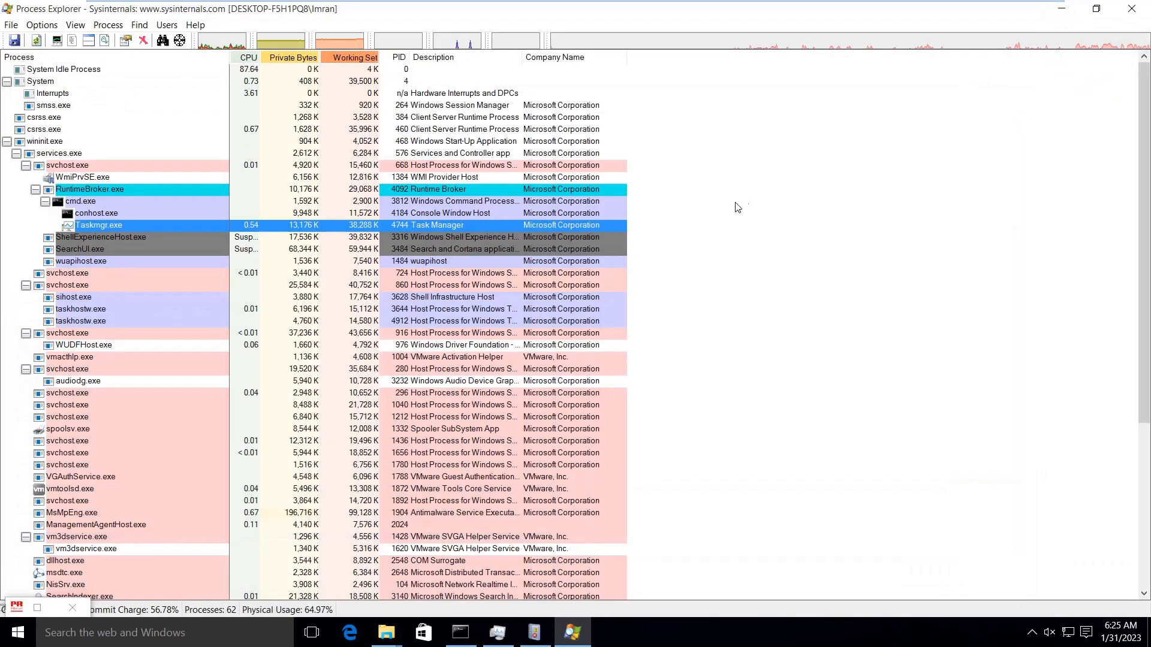
{"action": "left_click", "coordinate": [1062, 11]}
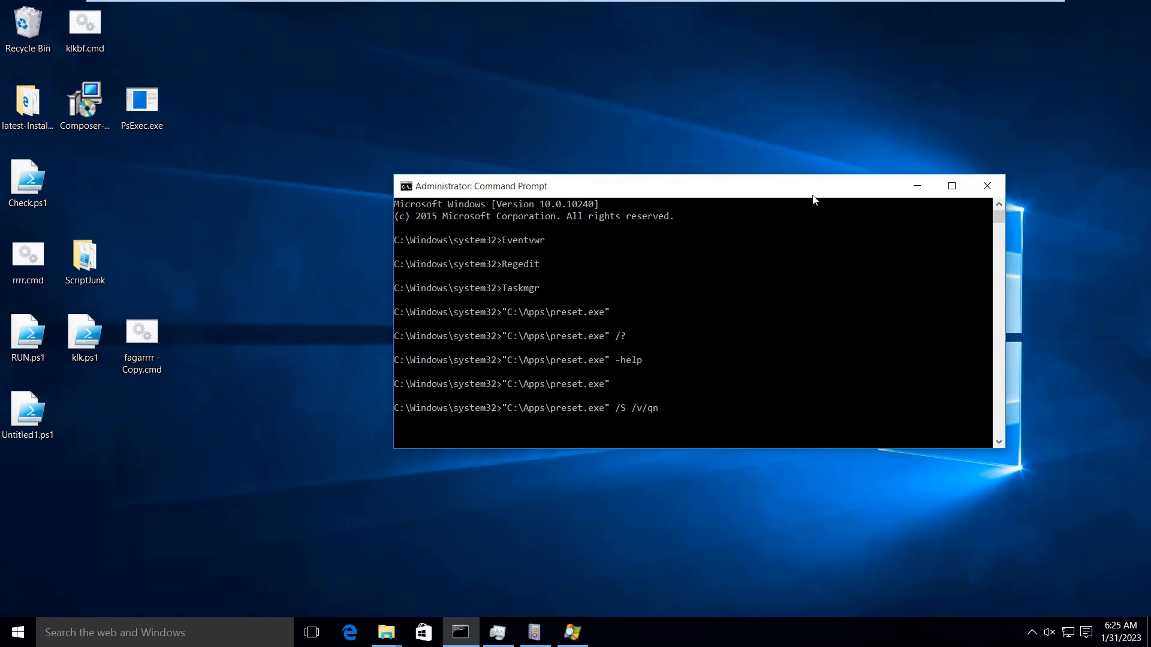
- Place the Command Prompt clear of the desktop icons and run "C:\Apps\preset.exe" /S /v/qn
{"action": "left_click_drag", "start_coordinate": [813, 196], "coordinate": [902, 186]}
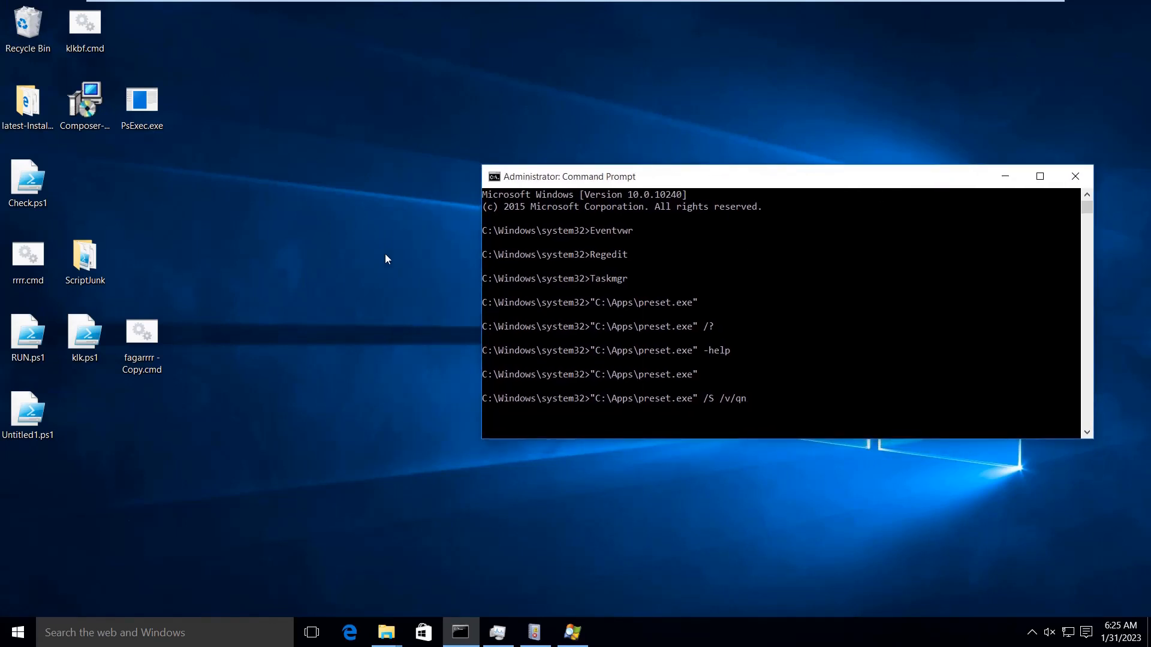
{"action": "left_click_drag", "start_coordinate": [681, 183], "coordinate": [731, 119]}
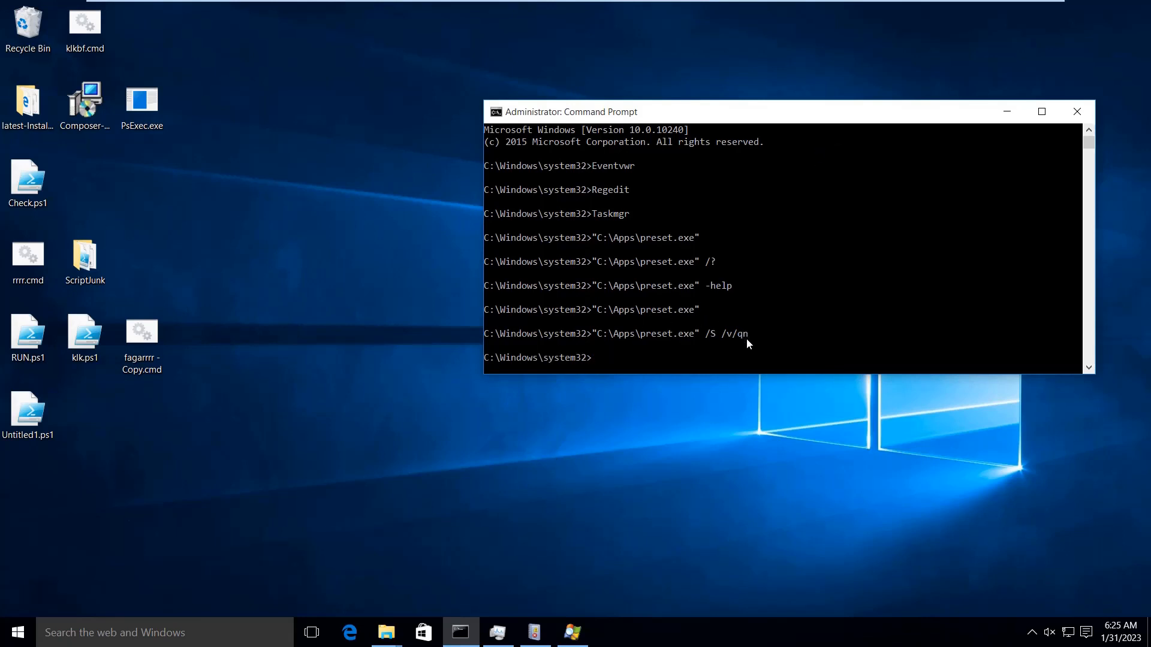
- Inspect the command lines of the running preset.exe processes in Task Manager, then minimize it
{"action": "left_click", "coordinate": [503, 637]}
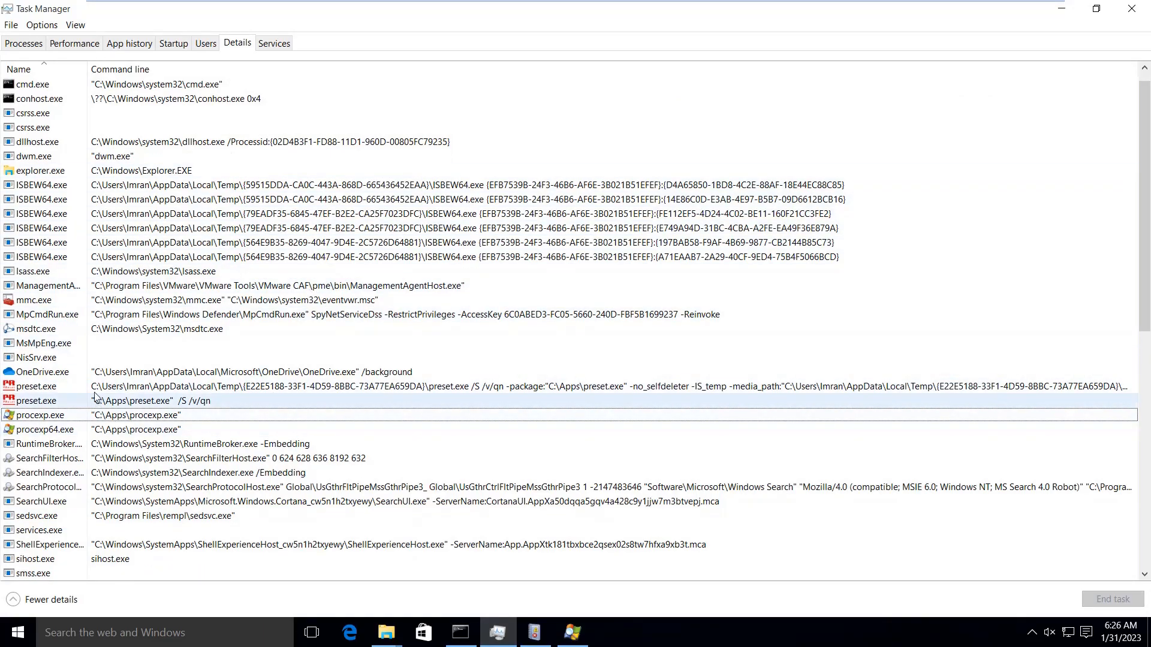
{"action": "left_click", "coordinate": [96, 390]}
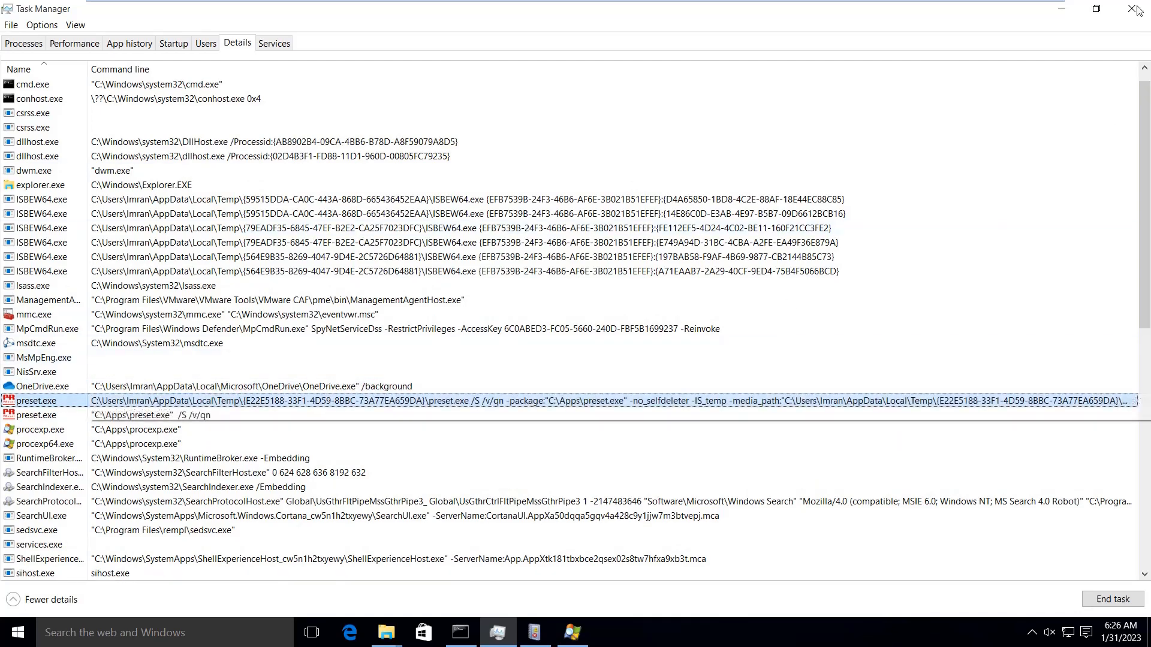
{"action": "left_click", "coordinate": [1062, 10]}
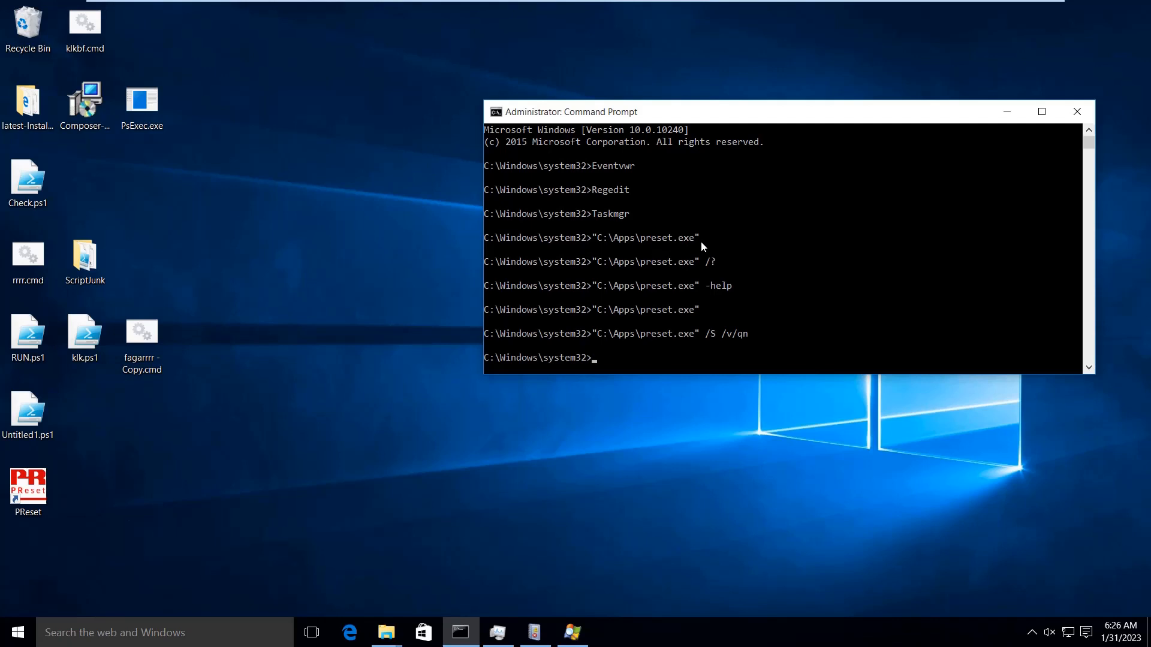
- Move the Command Prompt nearer the desktop icons and review the /? attempt and the "C:\Apps\preset.exe" /S /v/qn command in its history
{"action": "left_click_drag", "start_coordinate": [789, 117], "coordinate": [662, 122]}
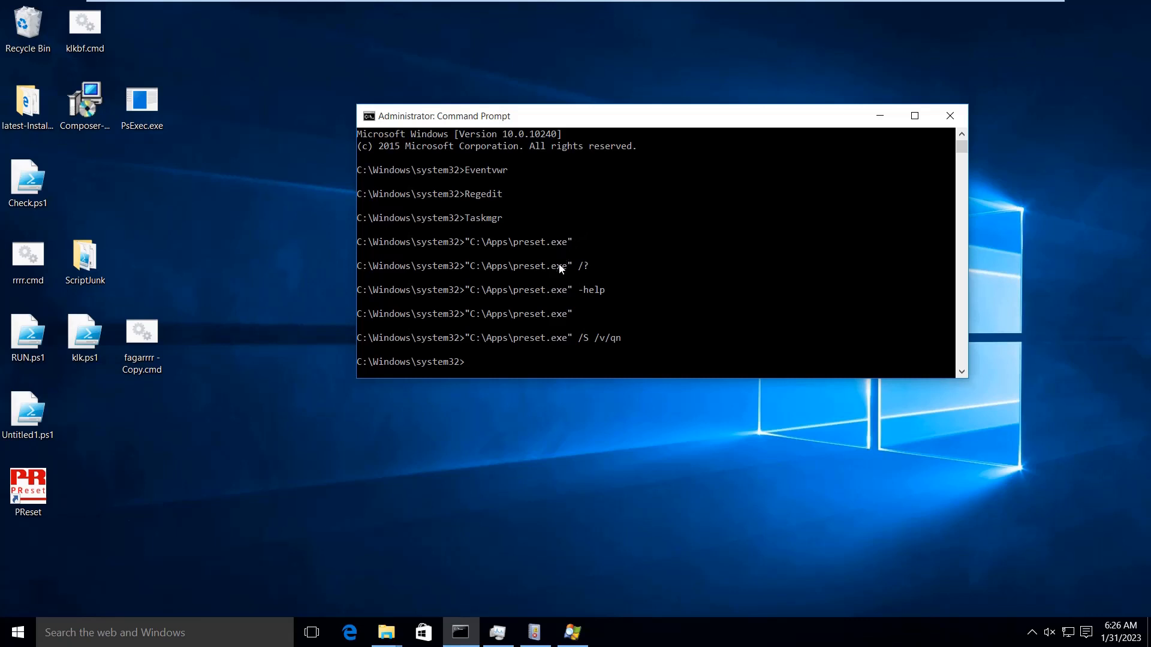
{"action": "left_click", "coordinate": [585, 267]}
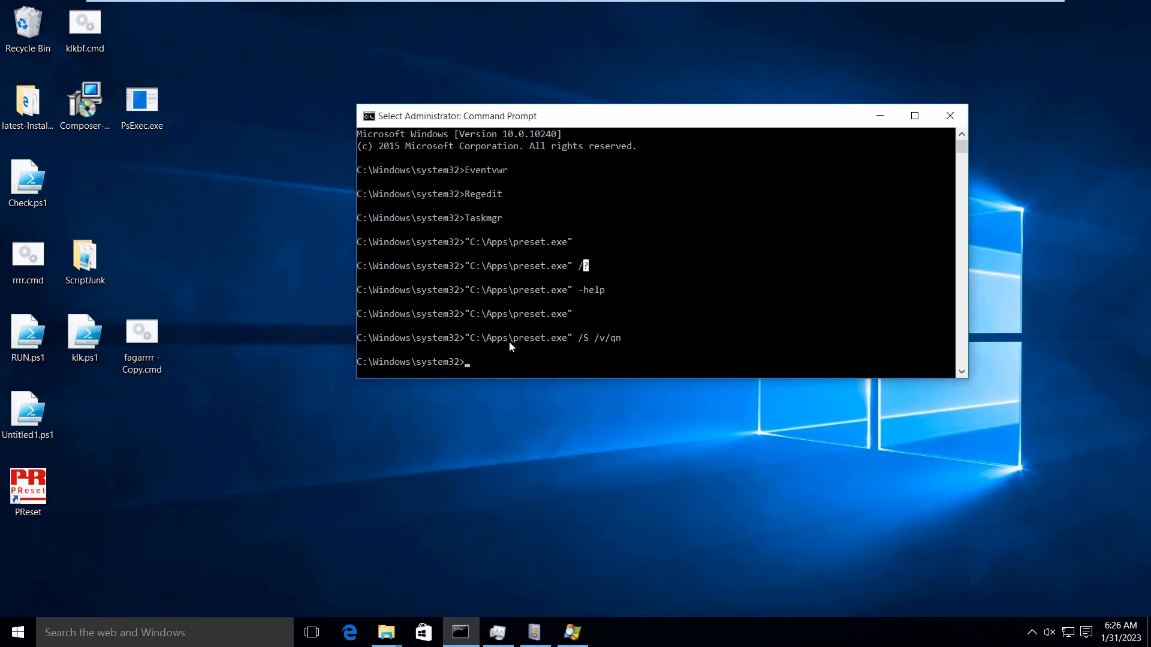
{"action": "left_click_drag", "start_coordinate": [466, 337], "coordinate": [621, 341]}
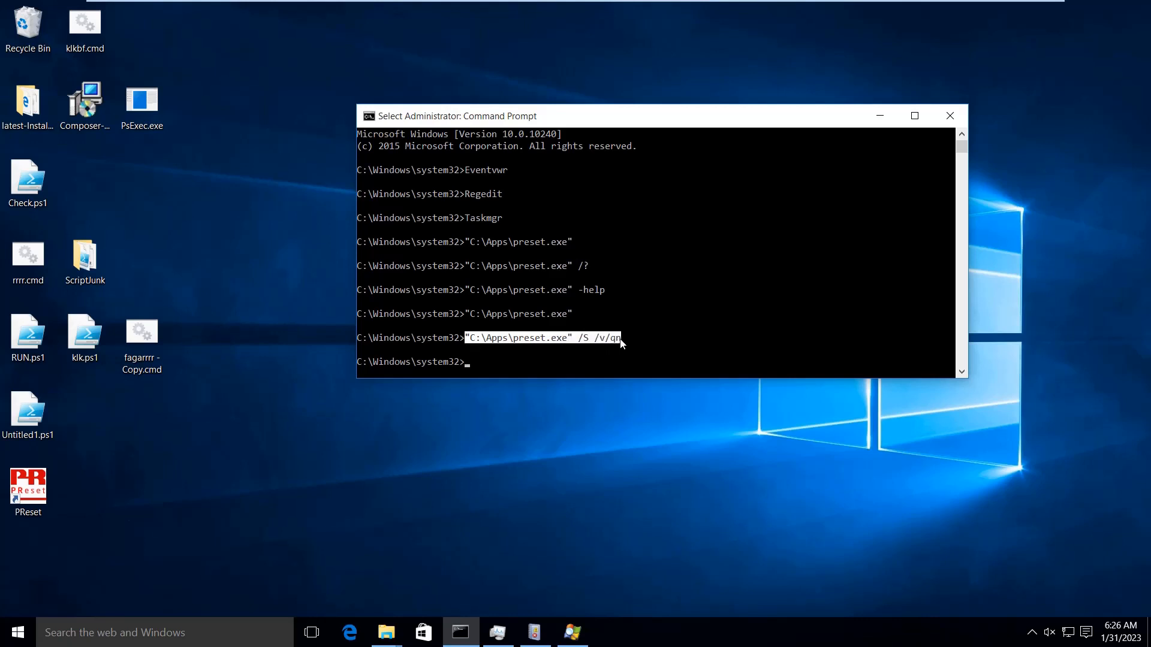
{"action": "left_click", "coordinate": [533, 360]}
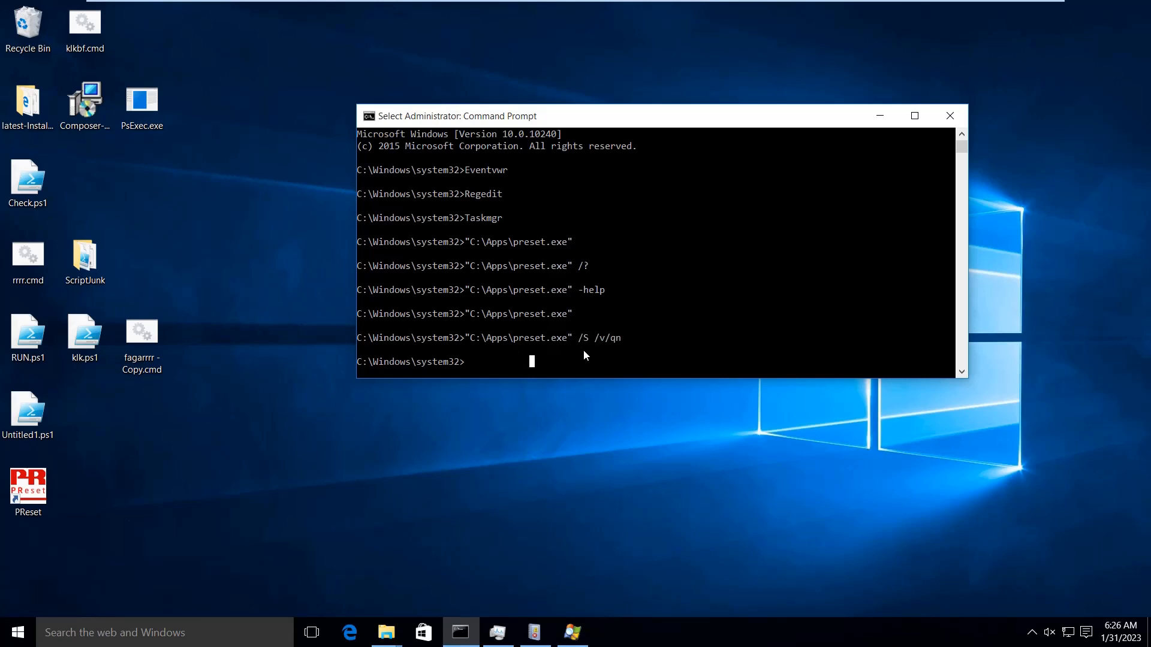
- Refresh the Application log in Event Viewer, widen the Source column, inspect both events, and minimize the window
{"action": "left_click", "coordinate": [534, 633]}
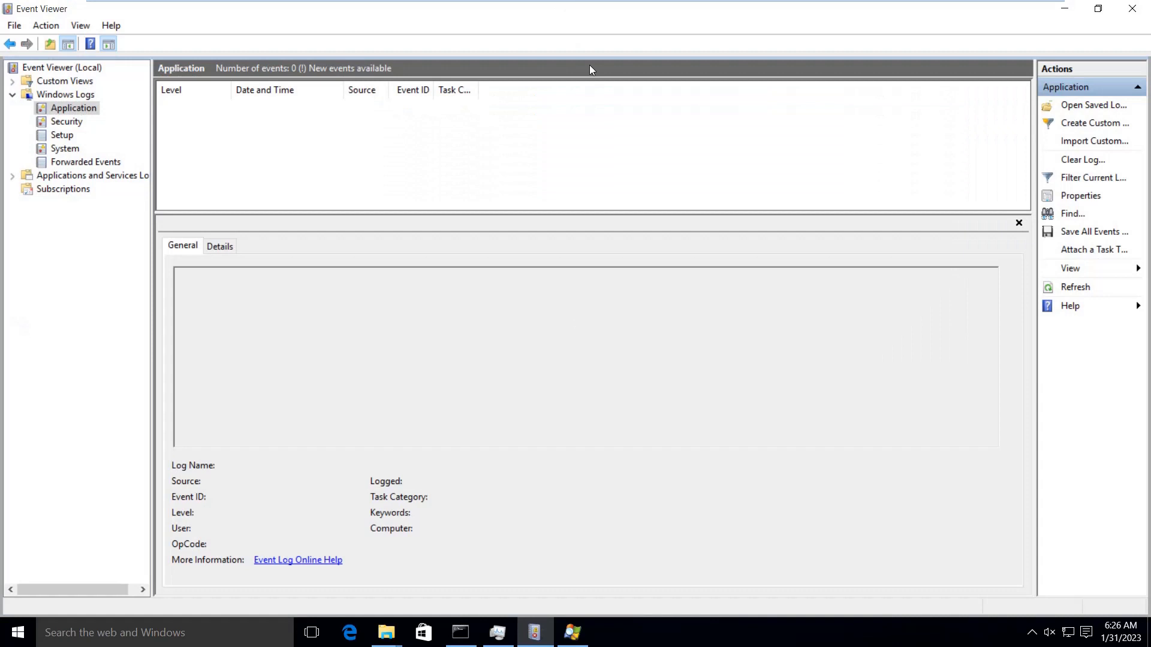
{"action": "left_click", "coordinate": [1075, 287]}
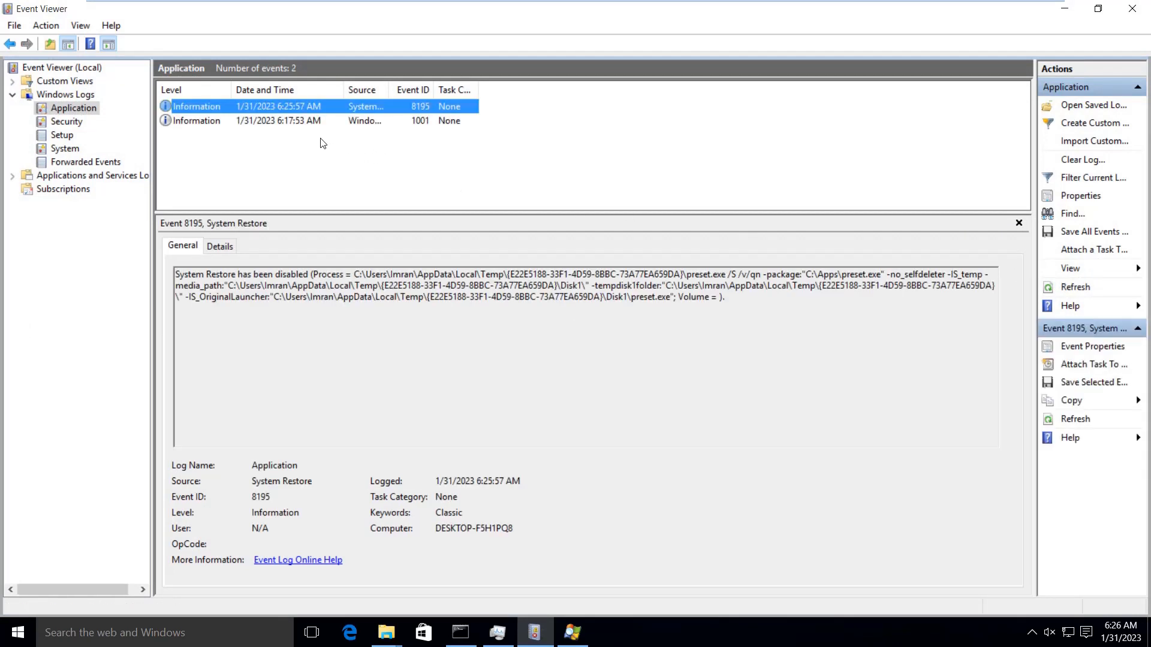
{"action": "left_click", "coordinate": [270, 124]}
{"action": "left_click", "coordinate": [275, 109]}
{"action": "left_click_drag", "start_coordinate": [387, 90], "coordinate": [491, 86]}
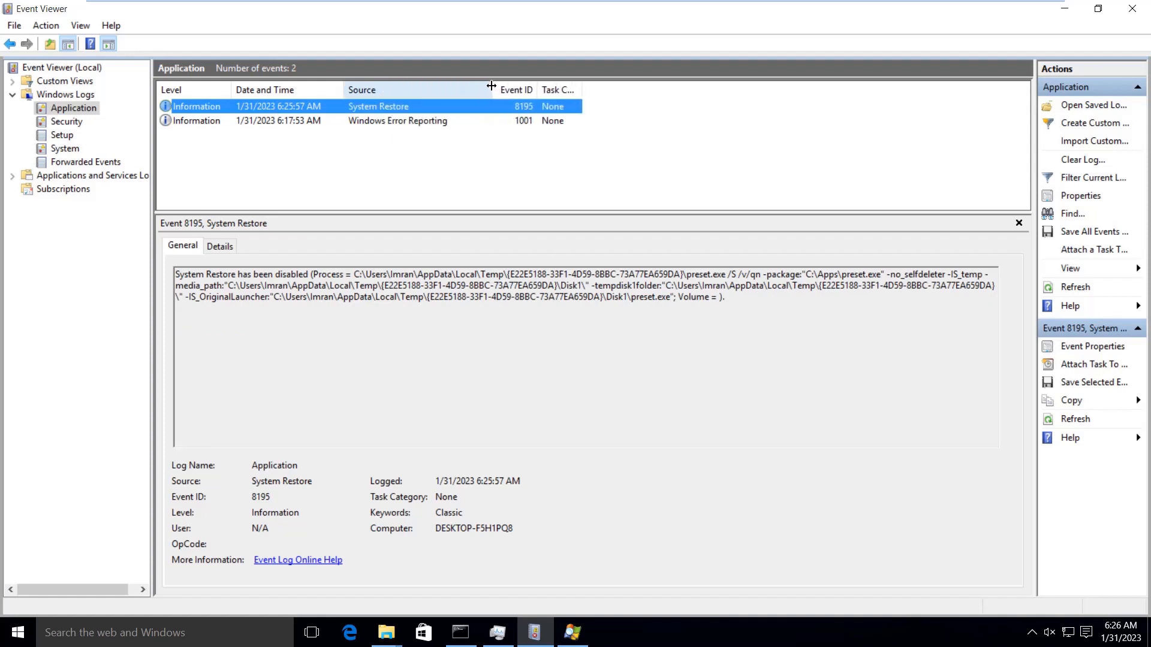
{"action": "left_click", "coordinate": [389, 121]}
{"action": "left_click", "coordinate": [378, 106]}
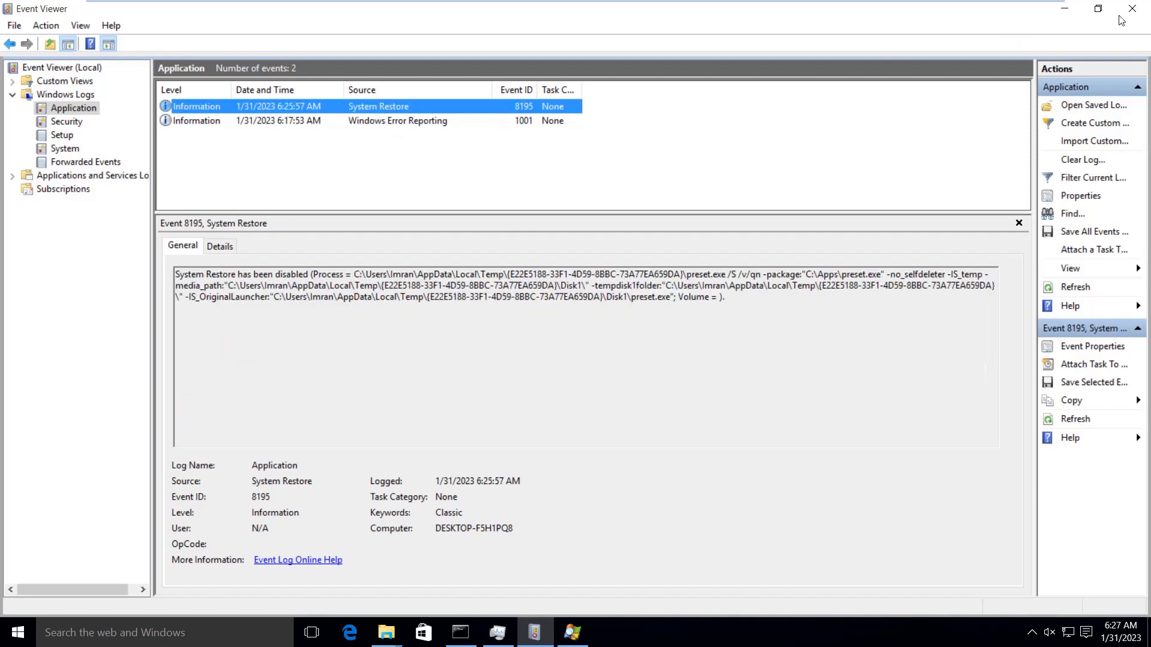
{"action": "left_click", "coordinate": [1064, 12]}
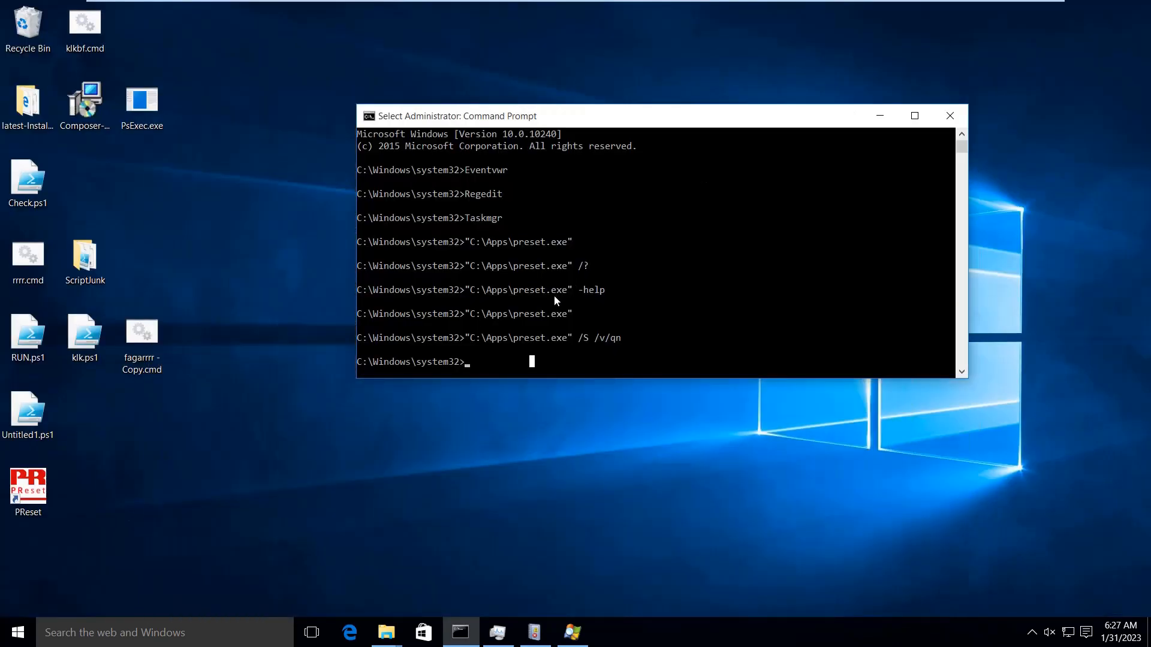
- Check the command lines of the running processes in Task Manager for an msiexec or preset.exe entry, then minimize it
{"action": "left_click", "coordinate": [618, 266]}
{"action": "left_click", "coordinate": [498, 632]}
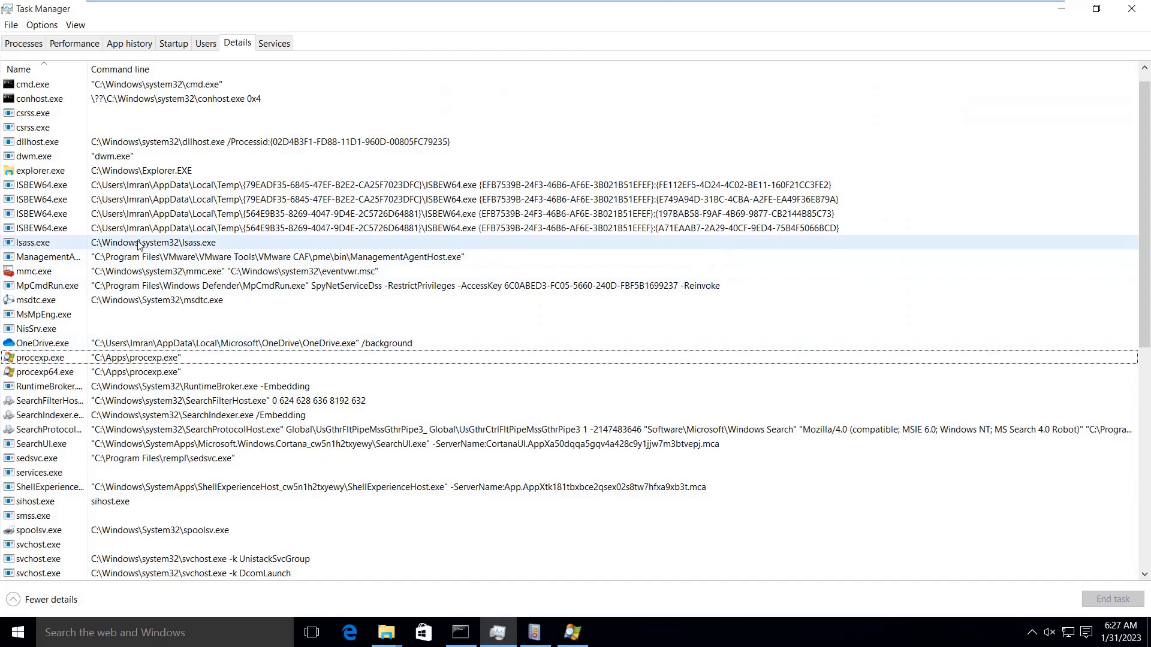
{"action": "left_click", "coordinate": [150, 272]}
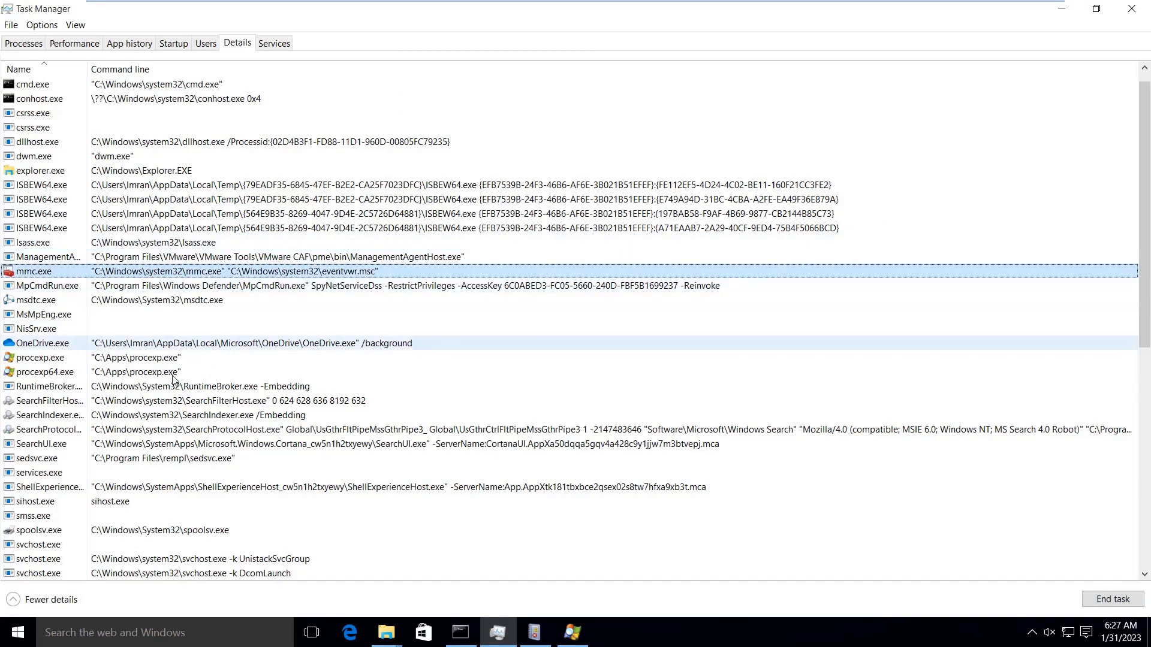
{"action": "left_click", "coordinate": [179, 300]}
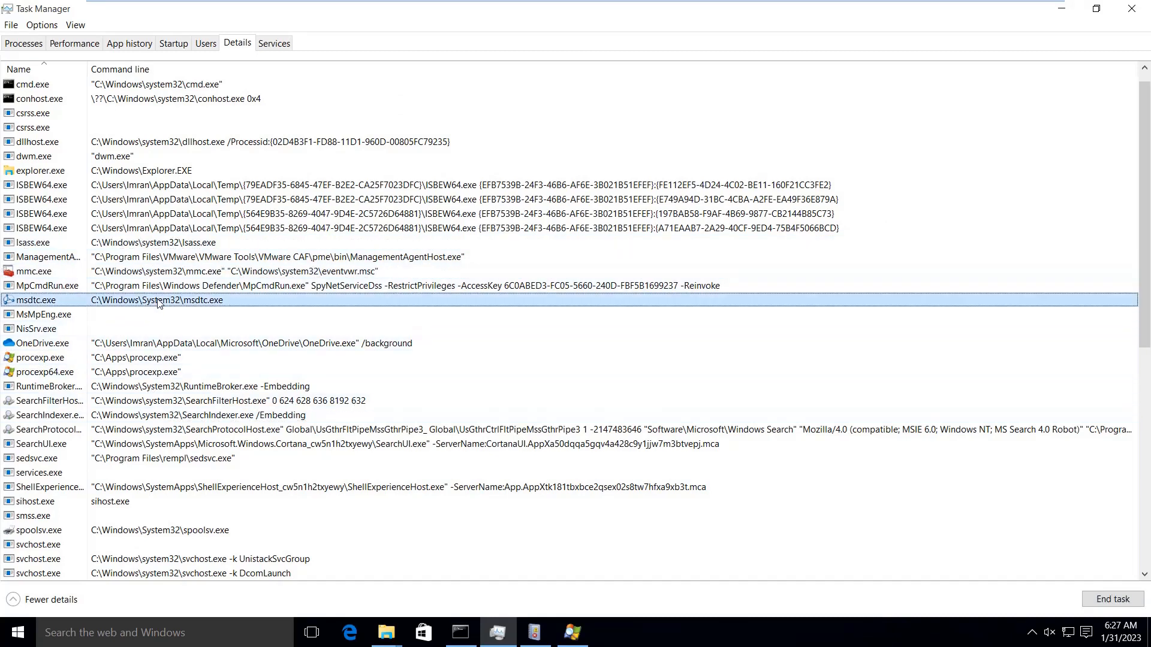
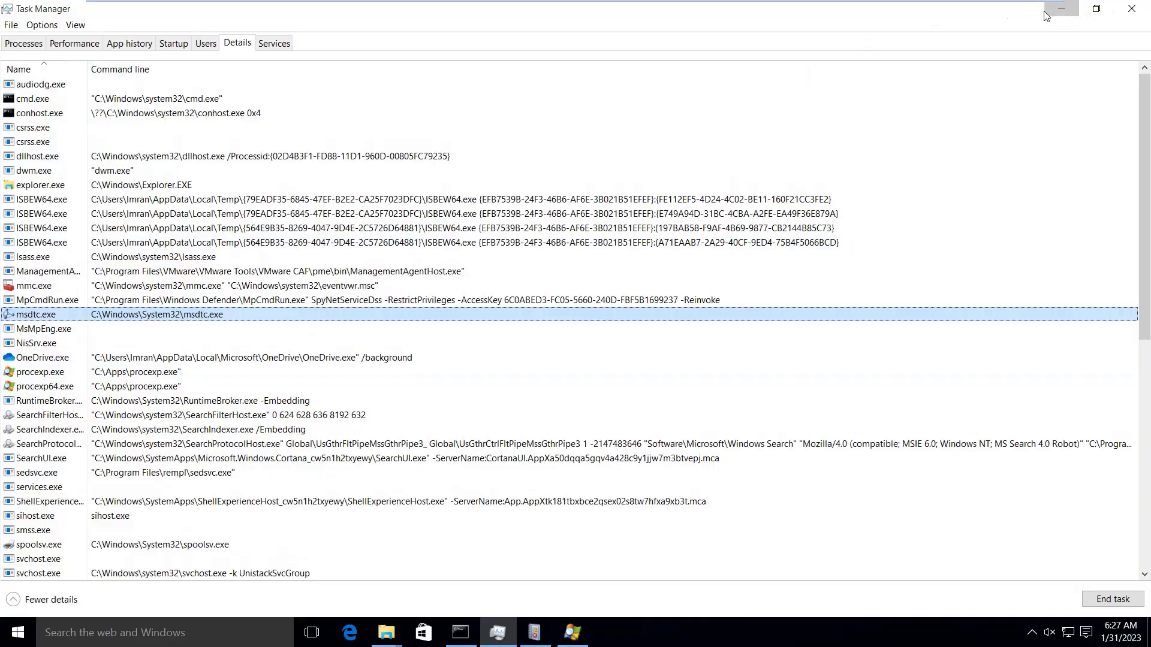
{"action": "left_click", "coordinate": [1072, 16]}
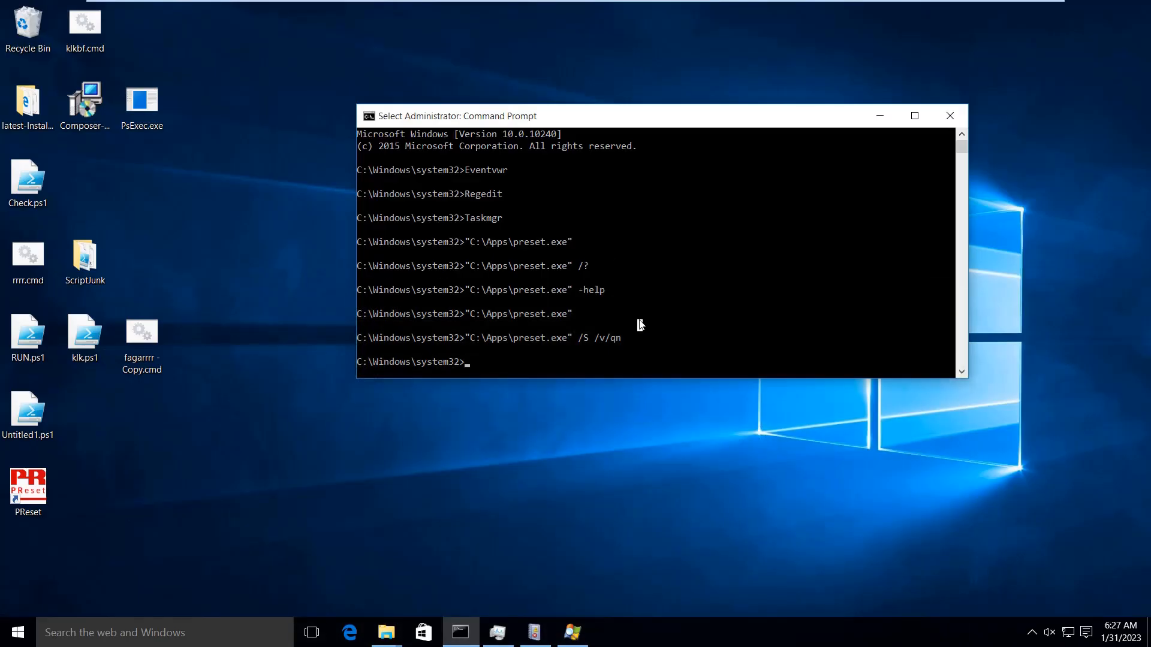
- Open Programs and Features from the Command Prompt with Appwiz.cpl
{"action": "type", "text": "A"}
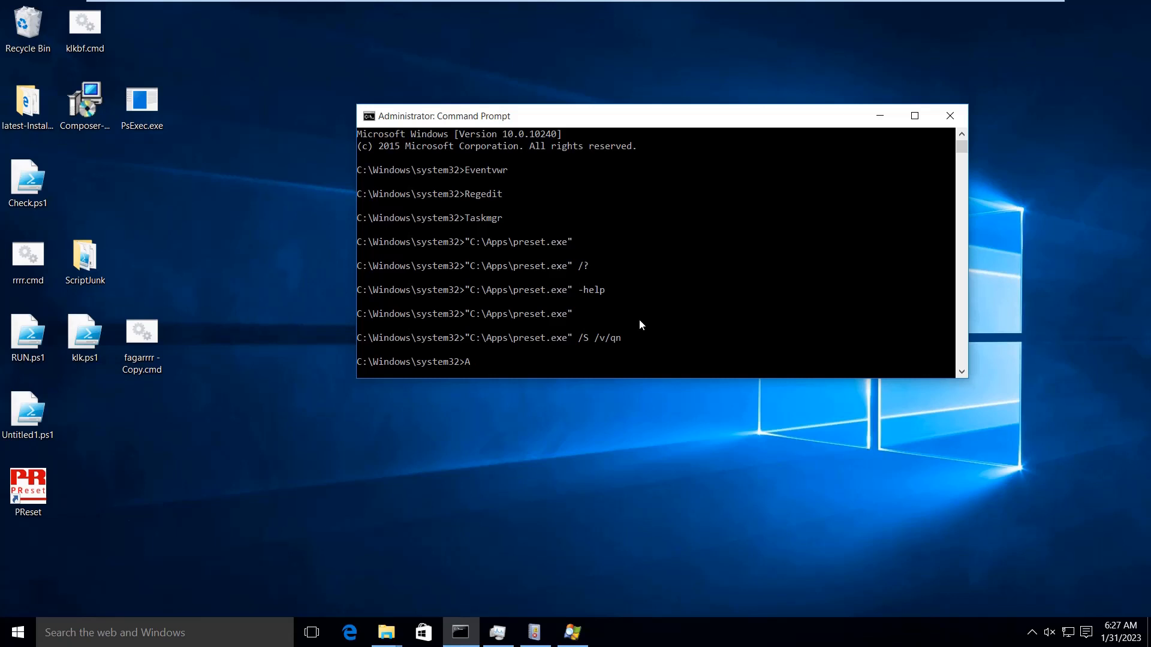
{"action": "type", "text": "ppwiz.cpl"}
{"action": "key", "text": "Return"}
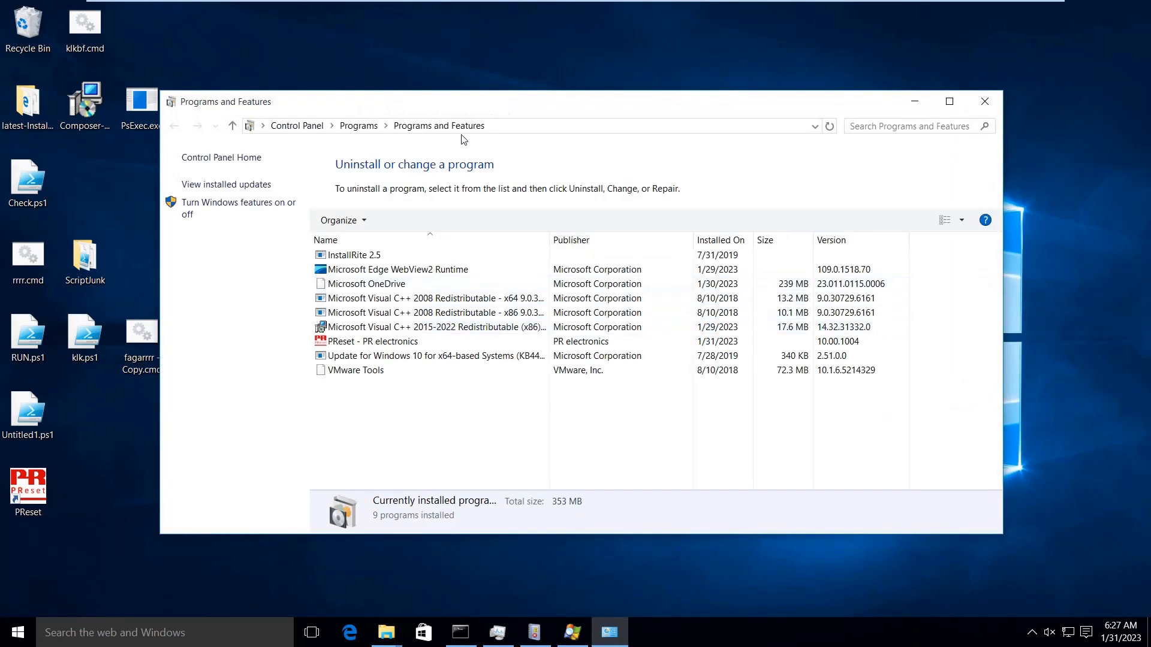
- Uninstall PReset - PR electronics completely through its InstallShield Wizard, then minimize Programs and Features
{"action": "left_click", "coordinate": [382, 343]}
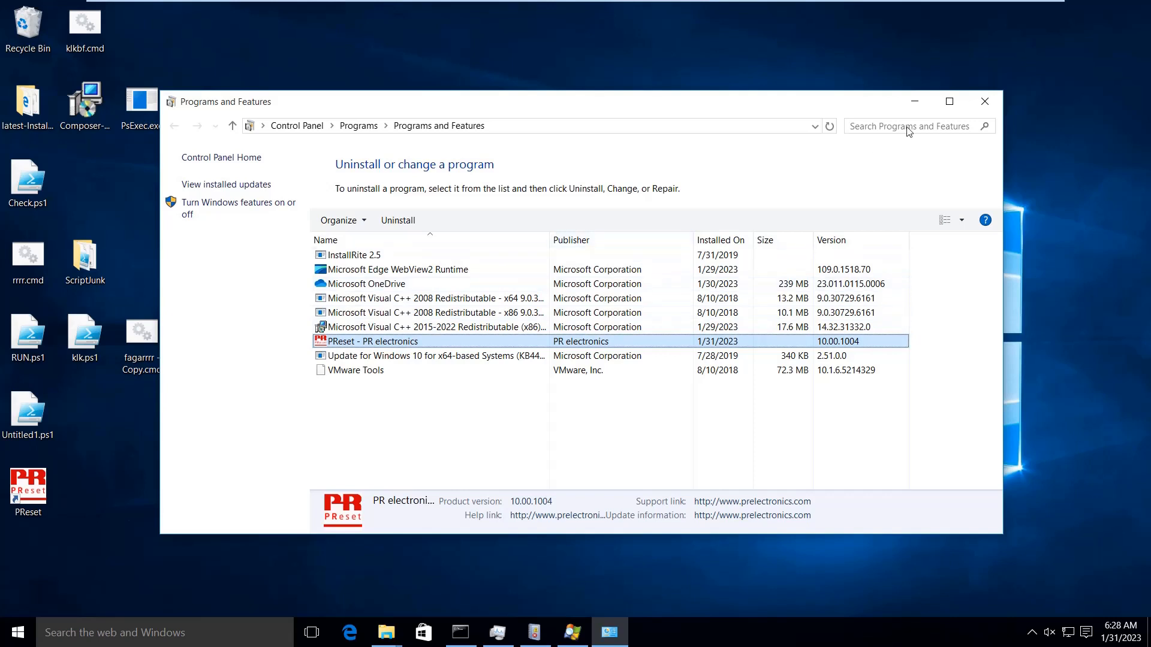
{"action": "left_click", "coordinate": [415, 222]}
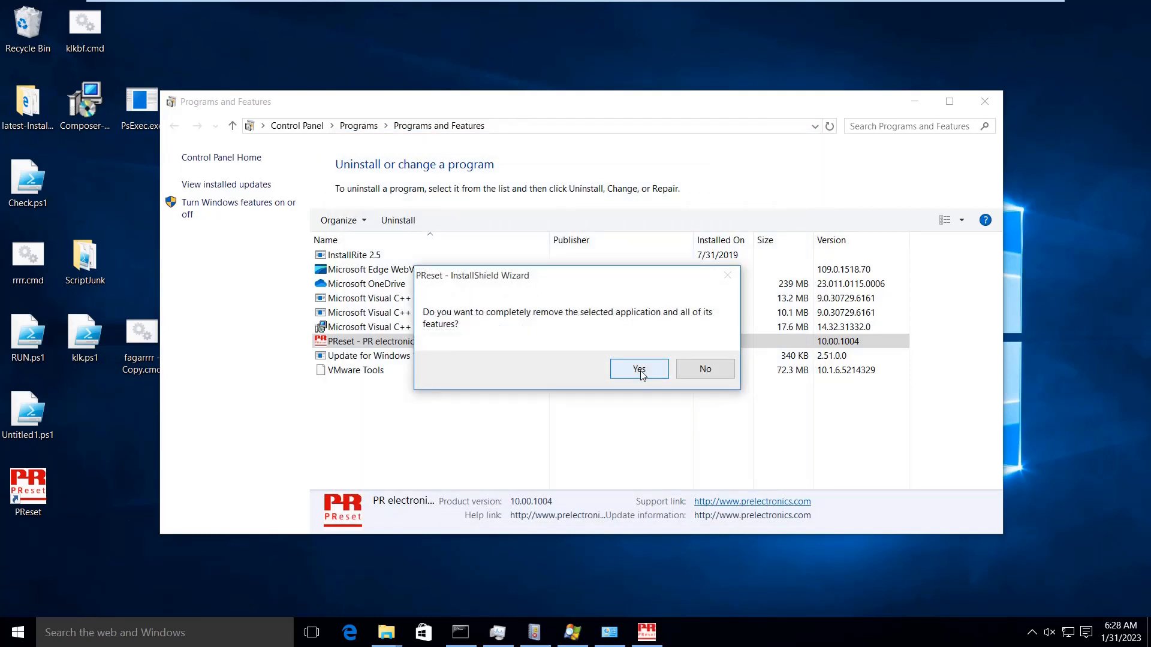
{"action": "left_click", "coordinate": [639, 369]}
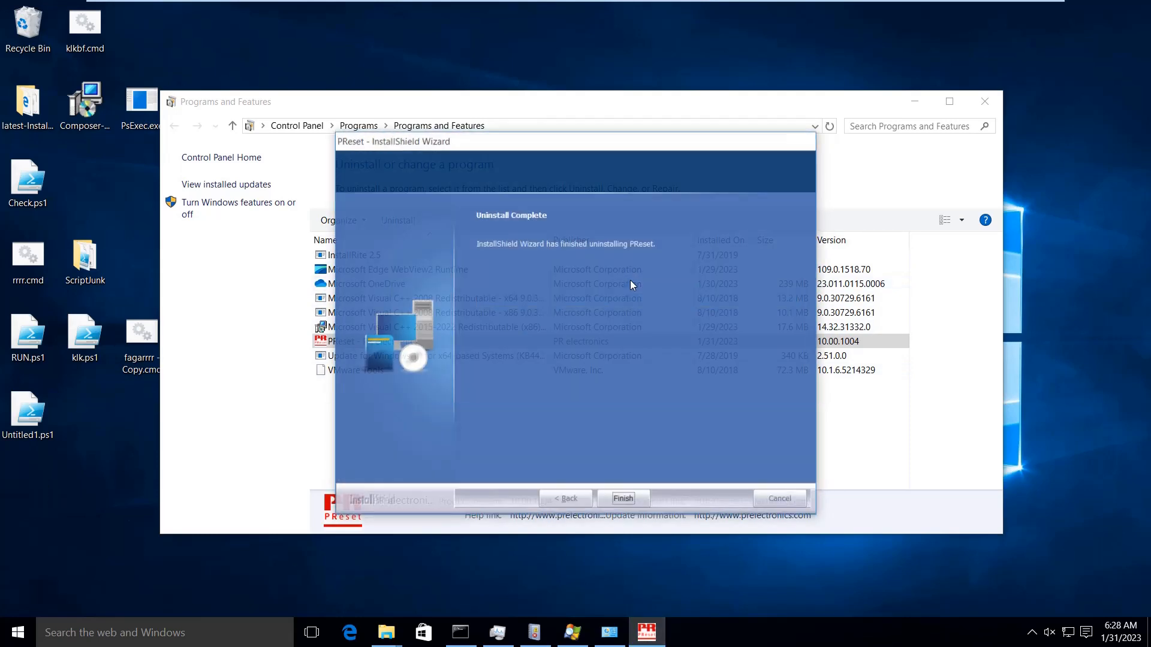
{"action": "left_click", "coordinate": [626, 501]}
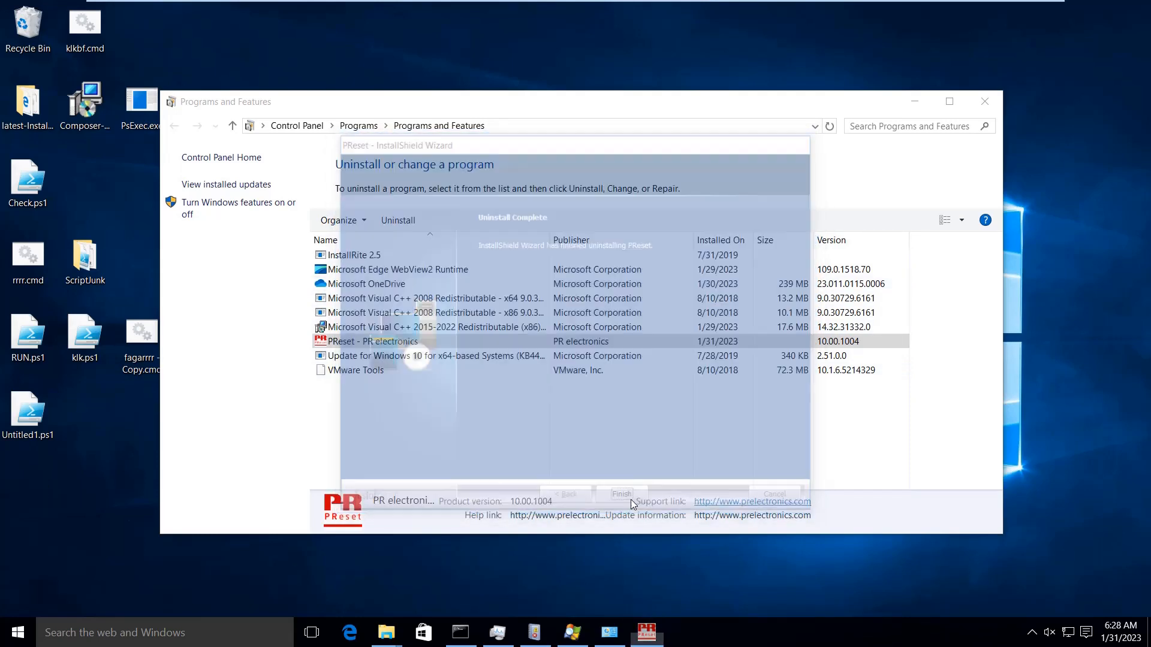
{"action": "left_click", "coordinate": [915, 101]}
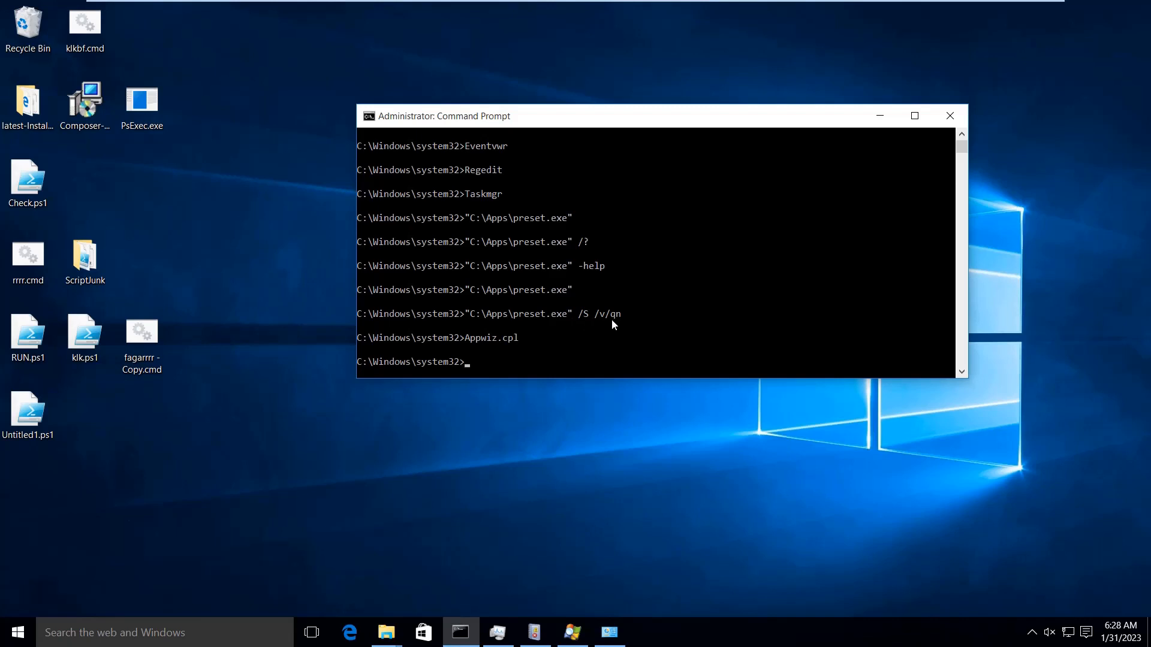
- Run "C:\Apps\preset.exe" -r from the Command Prompt and move the prompt and installer window apart
{"action": "left_click", "coordinate": [534, 352]}
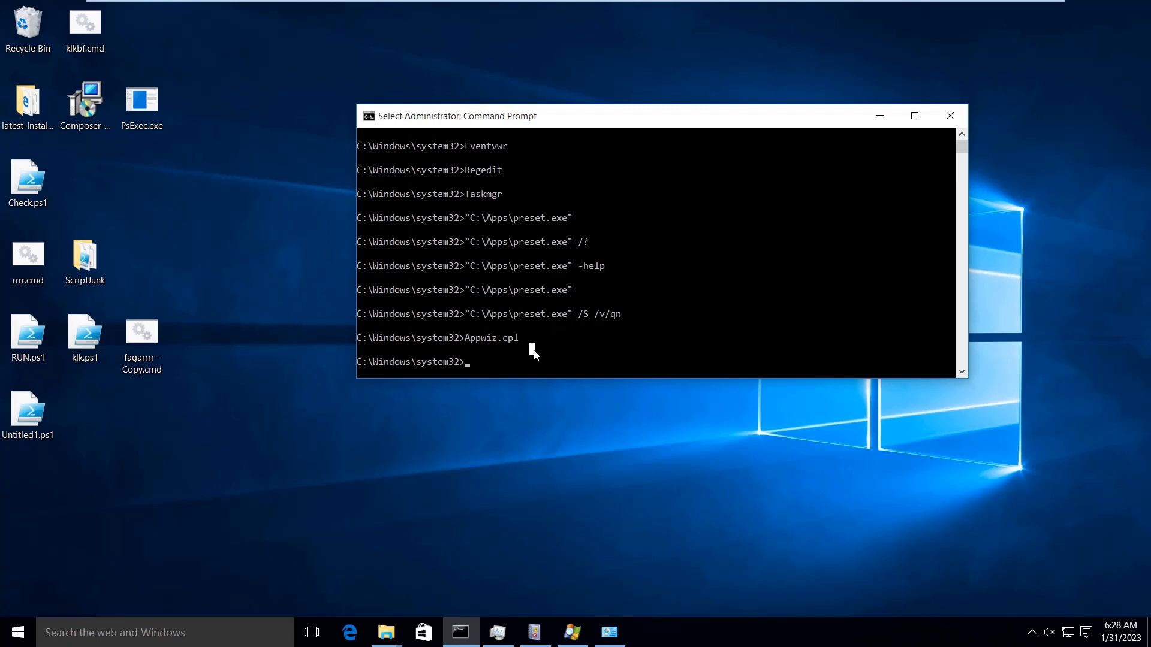
{"action": "key", "text": "Up"}
{"action": "key", "text": "Up"}
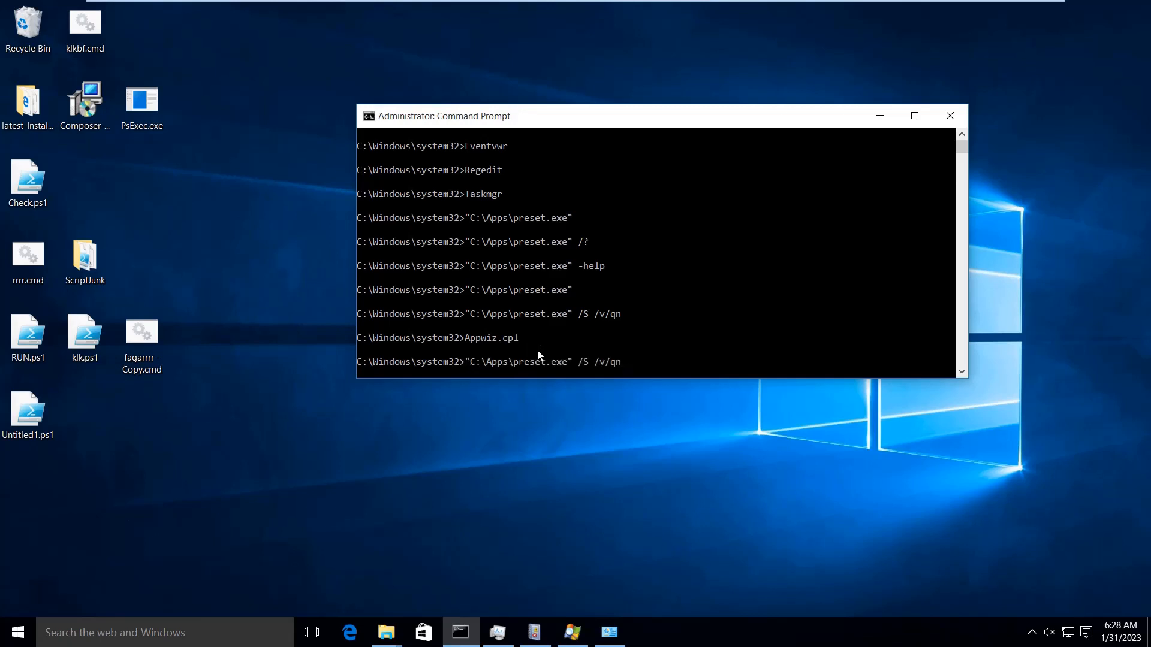
{"action": "key", "text": "BackSpace"}
{"action": "key", "text": "BackSpace"}
{"action": "key", "text": "BackSpace"}
{"action": "left_click_drag", "start_coordinate": [585, 116], "coordinate": [541, 96]}
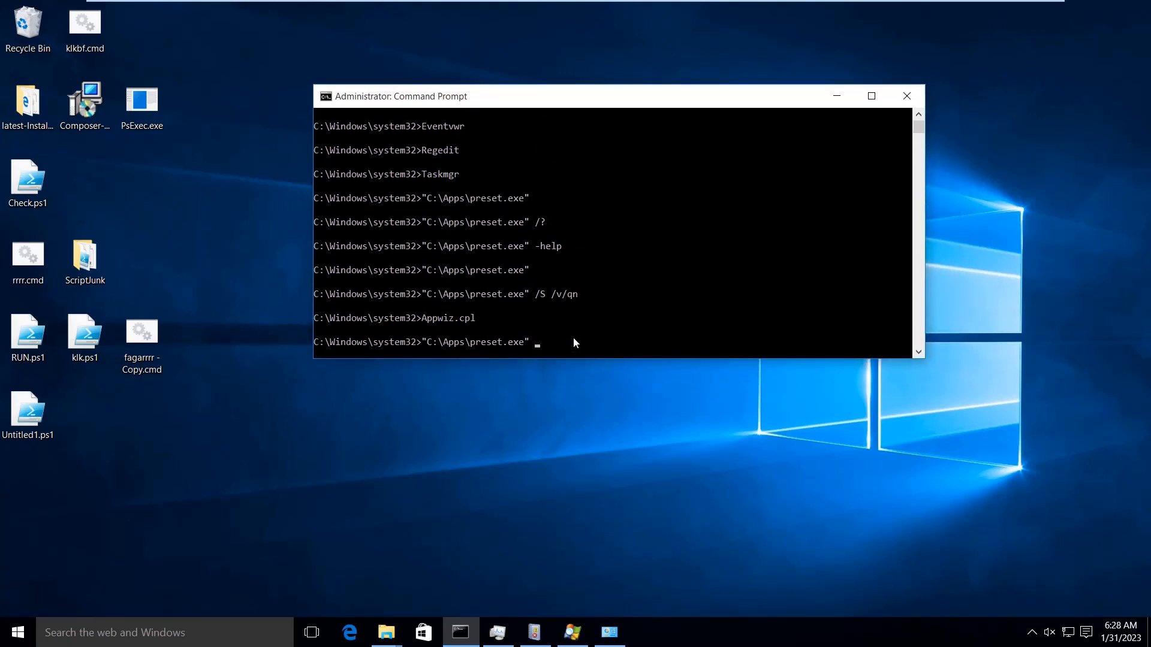
{"action": "type", "text": "-r"}
{"action": "key", "text": "Return"}
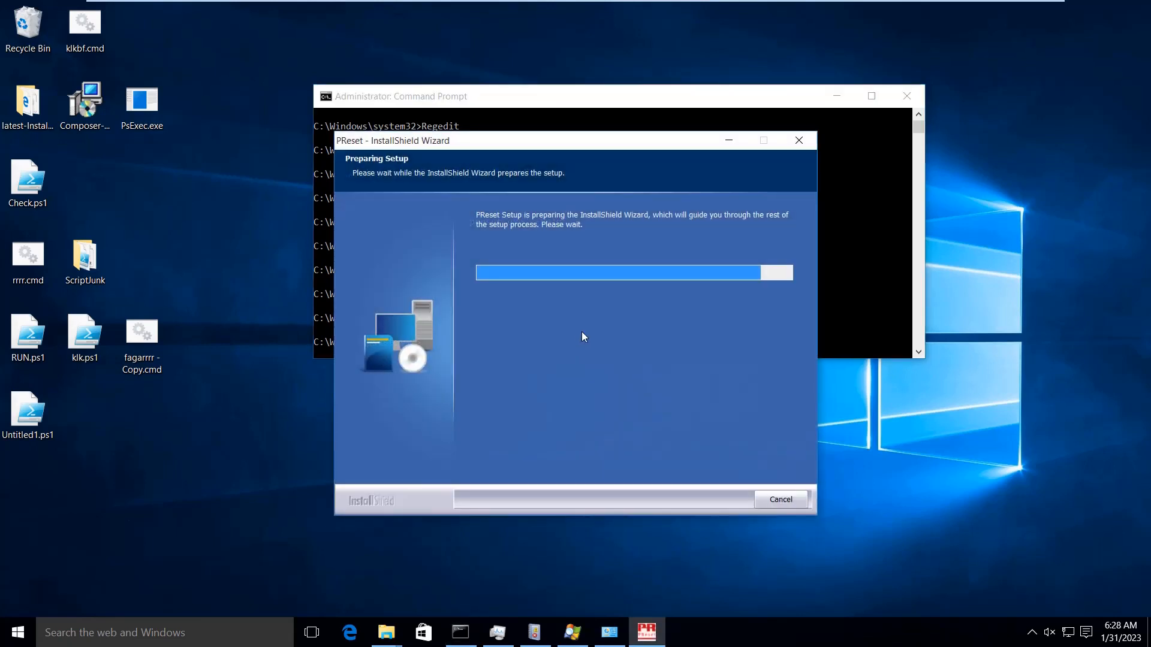
{"action": "left_click_drag", "start_coordinate": [490, 96], "coordinate": [220, 88]}
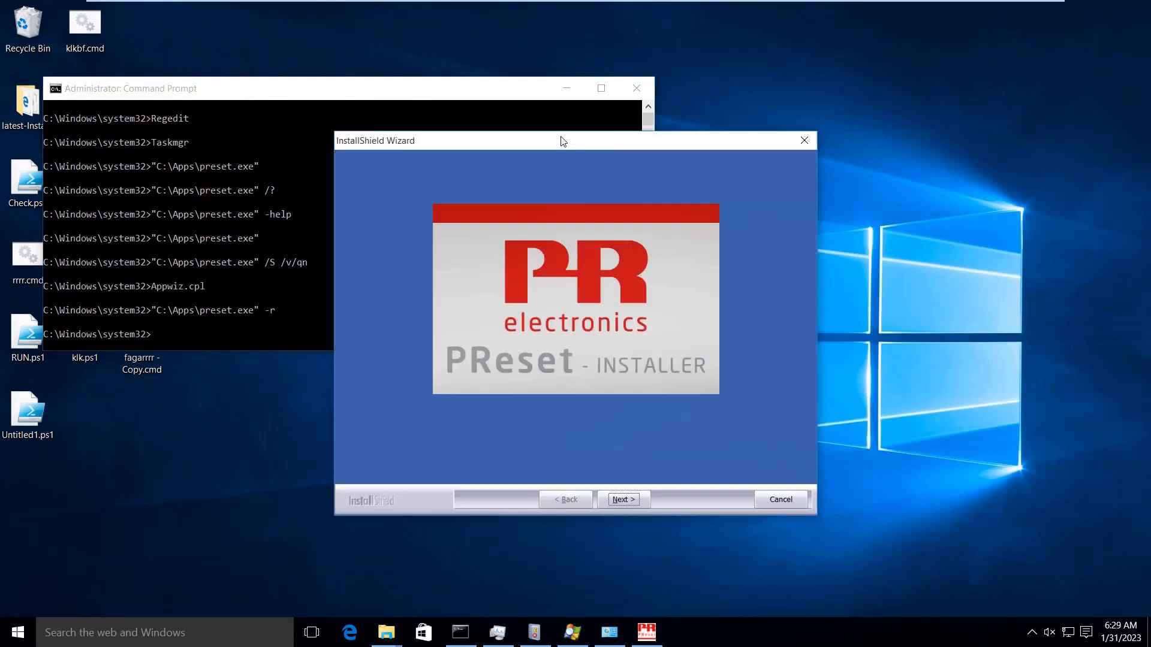
{"action": "left_click_drag", "start_coordinate": [509, 141], "coordinate": [681, 135]}
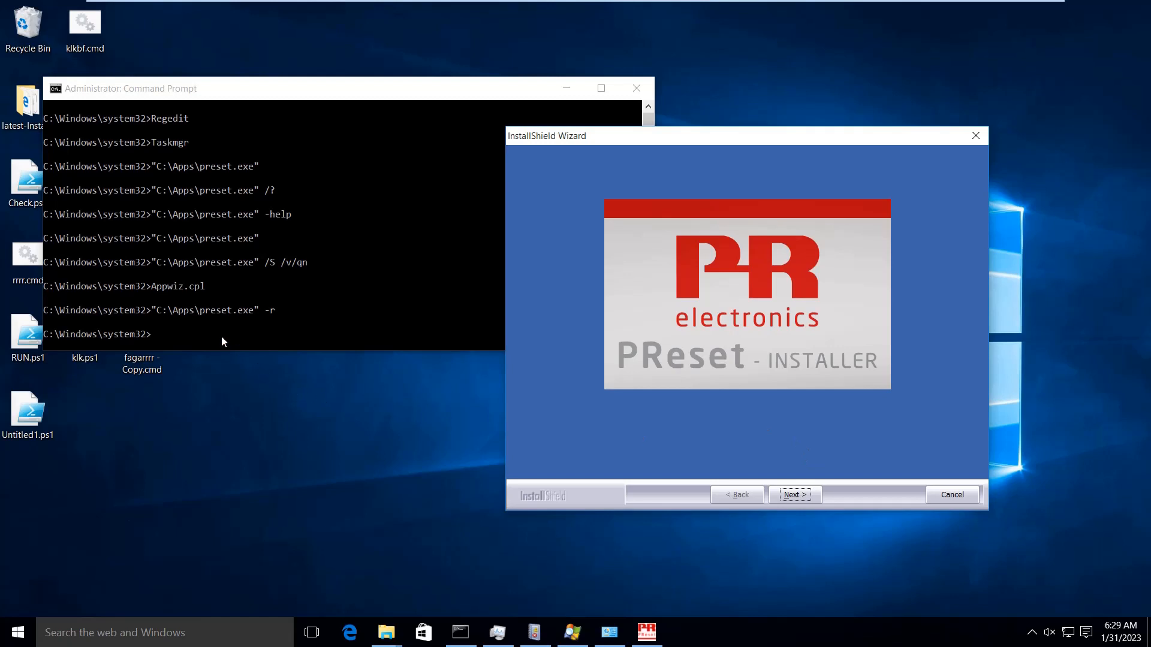
- Proceed past the PReset installer's welcome pages and accept the terms of the license agreement
{"action": "left_click", "coordinate": [791, 494]}
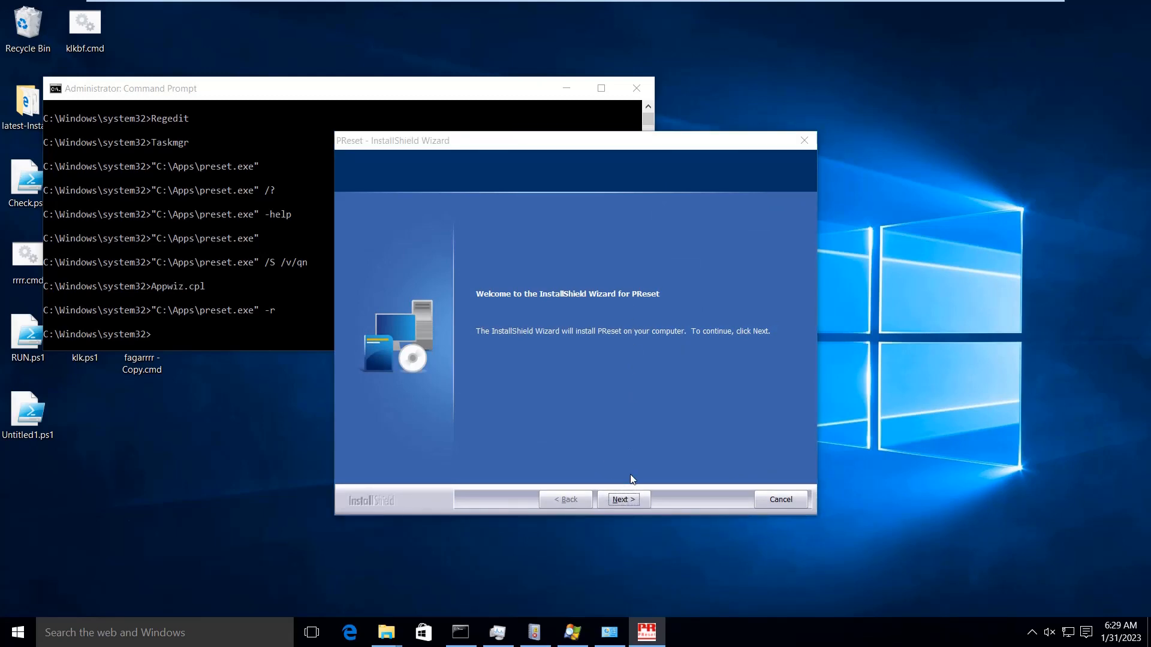
{"action": "left_click", "coordinate": [630, 497]}
{"action": "left_click", "coordinate": [481, 434]}
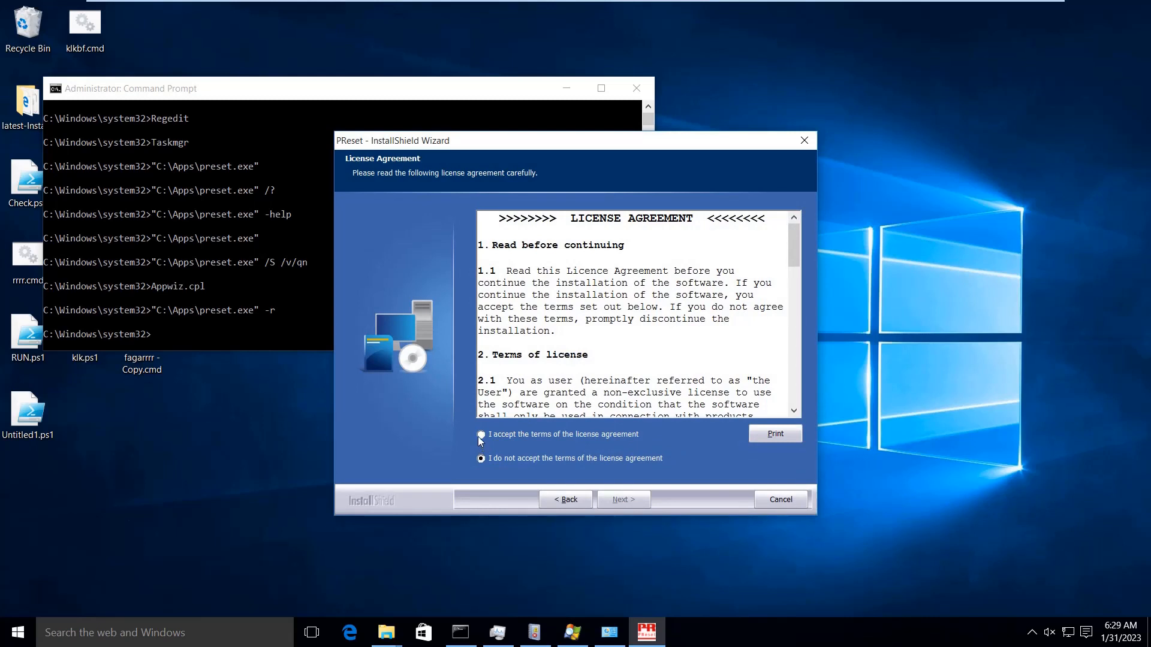
{"action": "left_click_drag", "start_coordinate": [511, 146], "coordinate": [596, 147]}
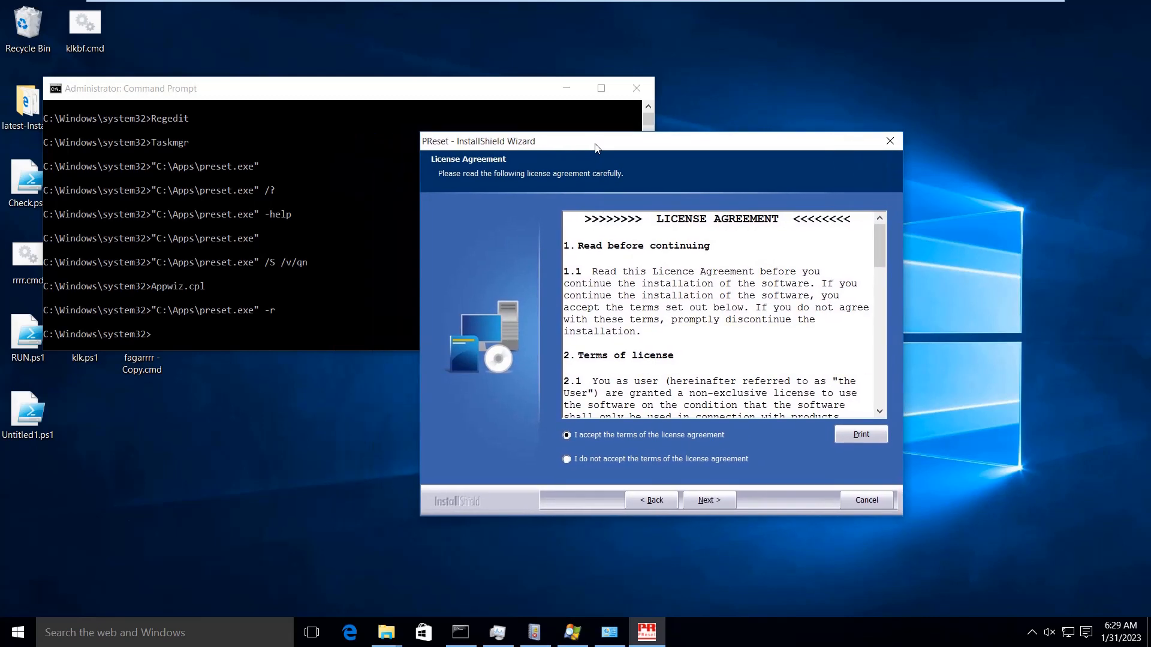
{"action": "left_click", "coordinate": [708, 500]}
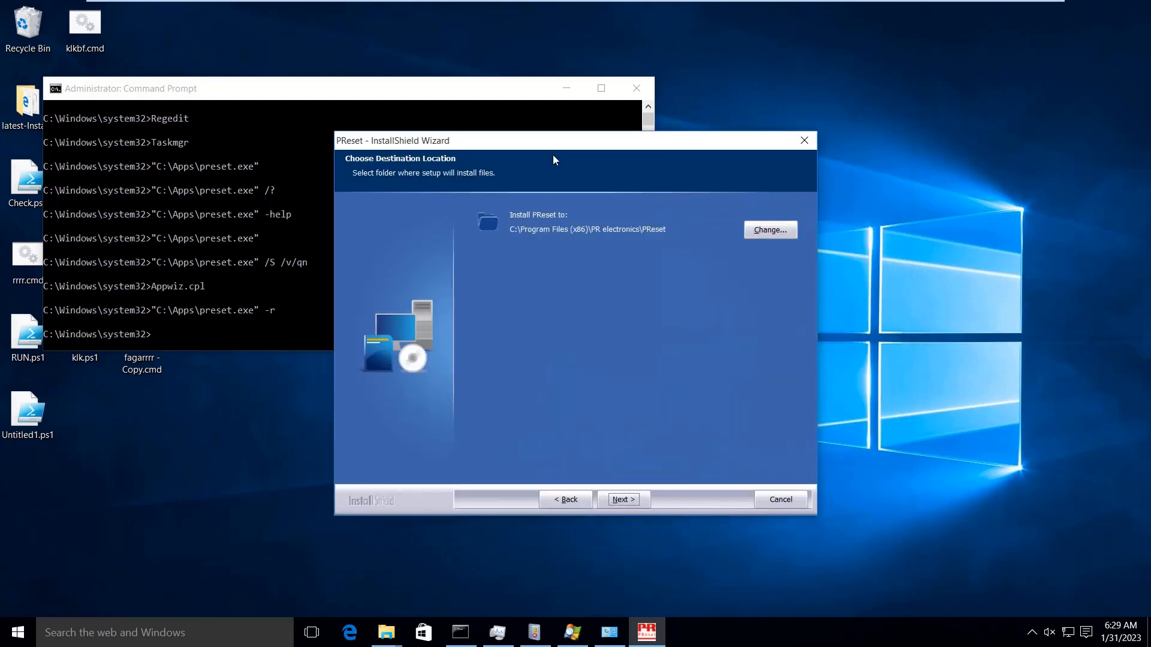
- Install PReset to the default folder C:\Program Files (x86)\PR electronics\PReset and finish the wizard
{"action": "left_click_drag", "start_coordinate": [559, 146], "coordinate": [614, 139]}
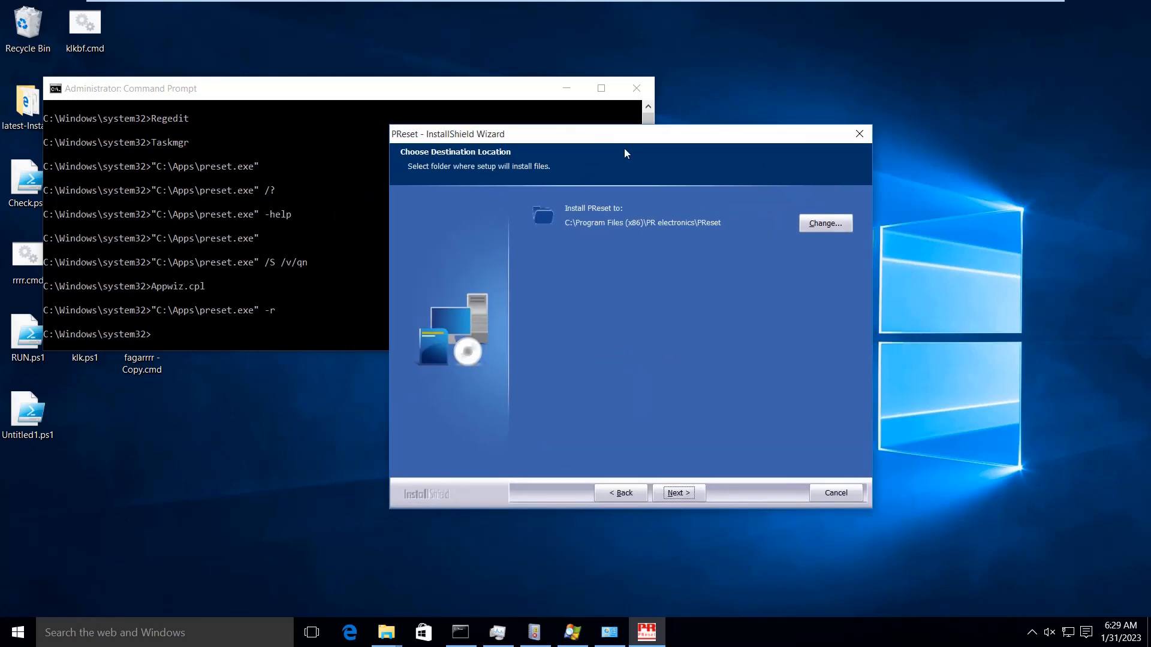
{"action": "left_click", "coordinate": [679, 493]}
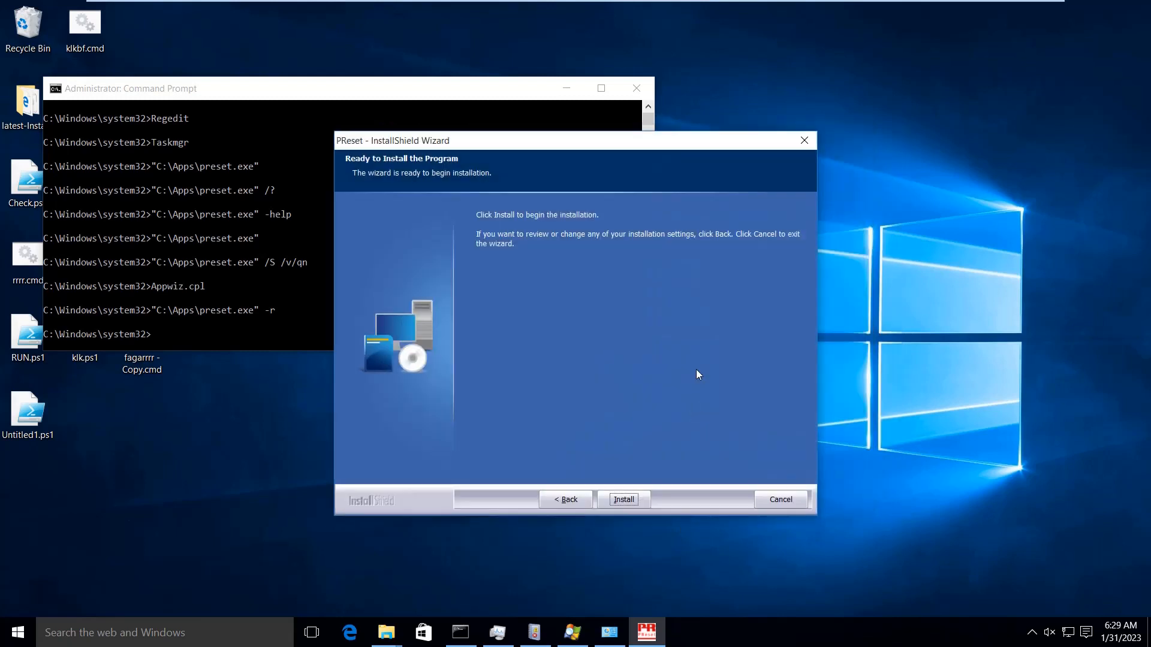
{"action": "left_click", "coordinate": [632, 500]}
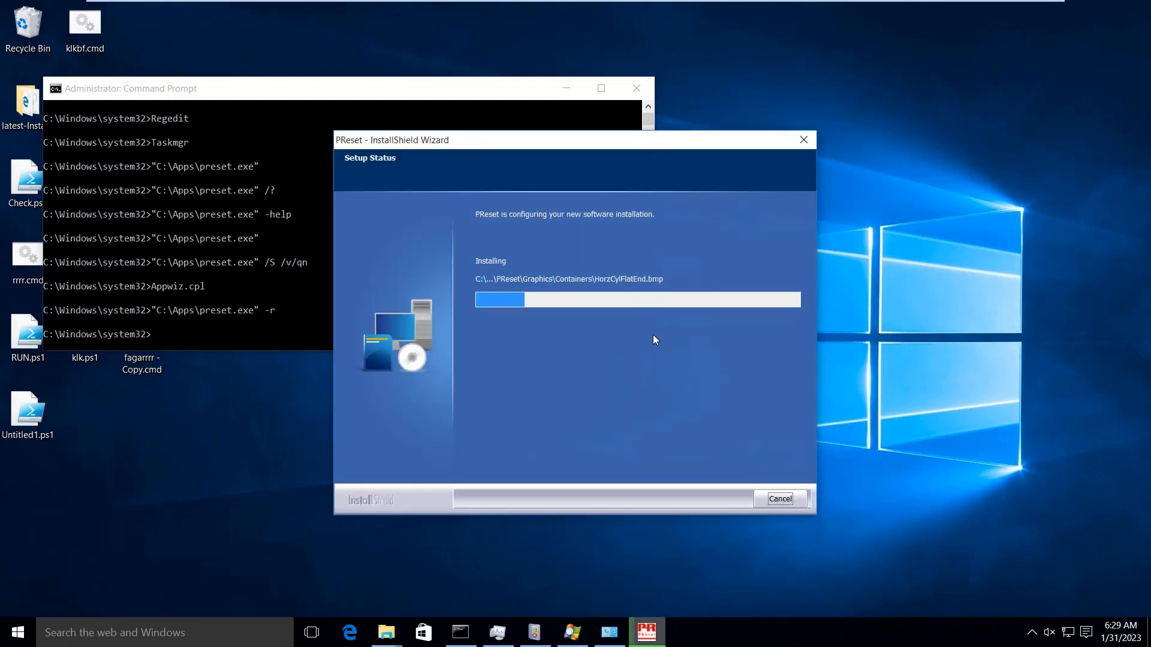
{"action": "left_click", "coordinate": [268, 96]}
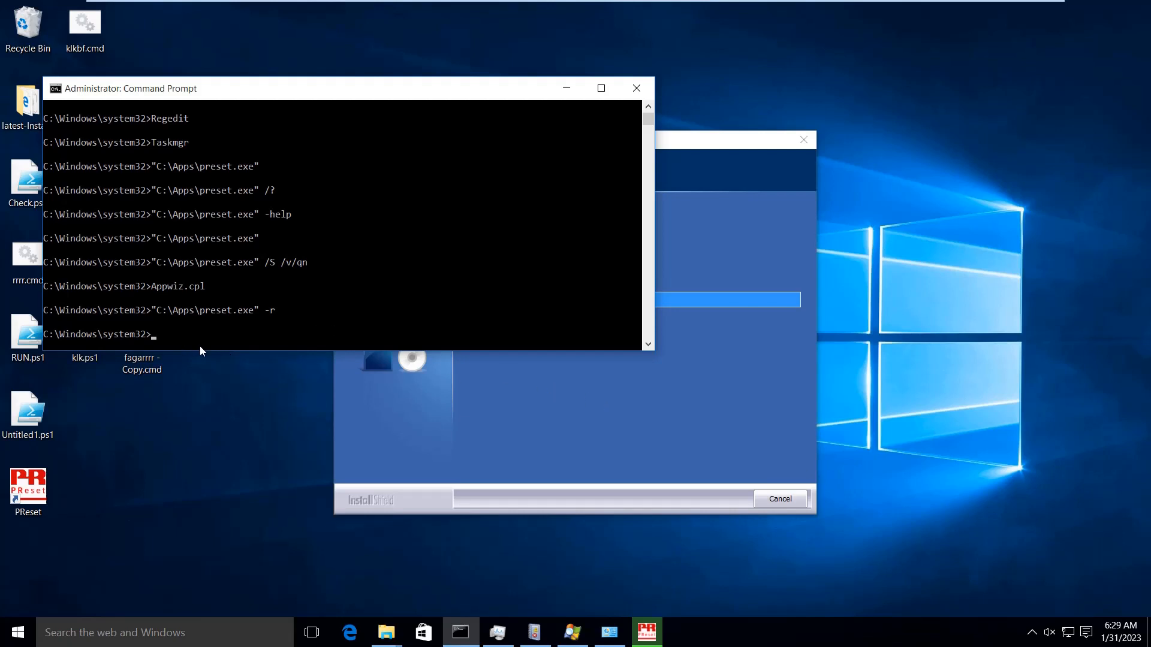
{"action": "left_click", "coordinate": [594, 422]}
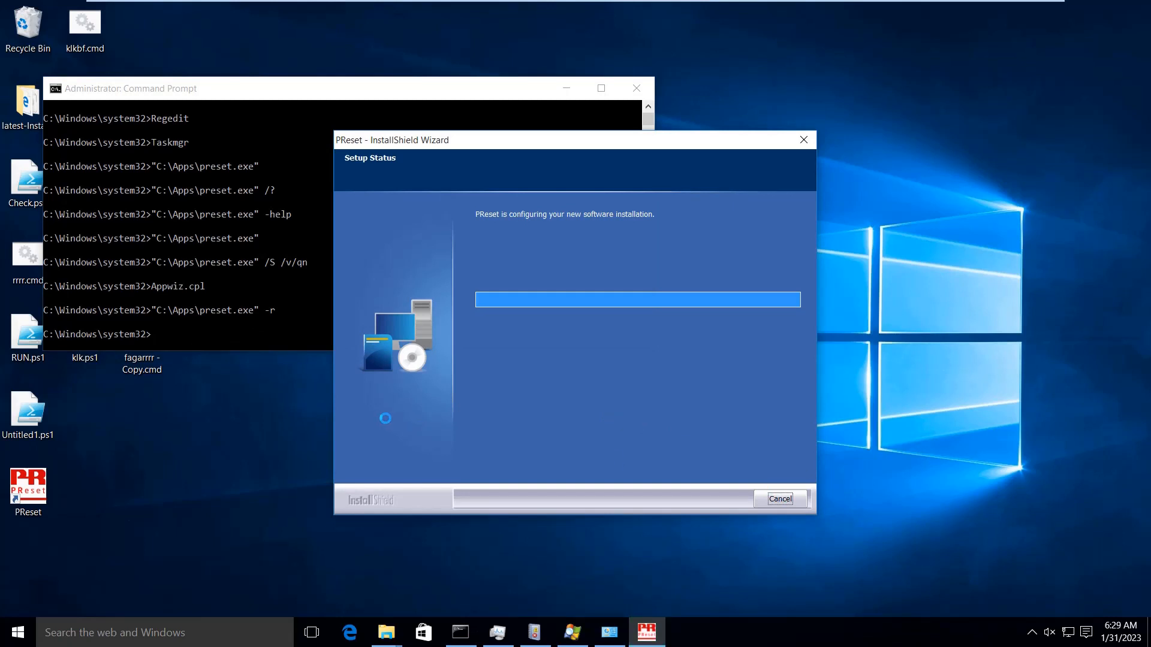
{"action": "left_click", "coordinate": [623, 500]}
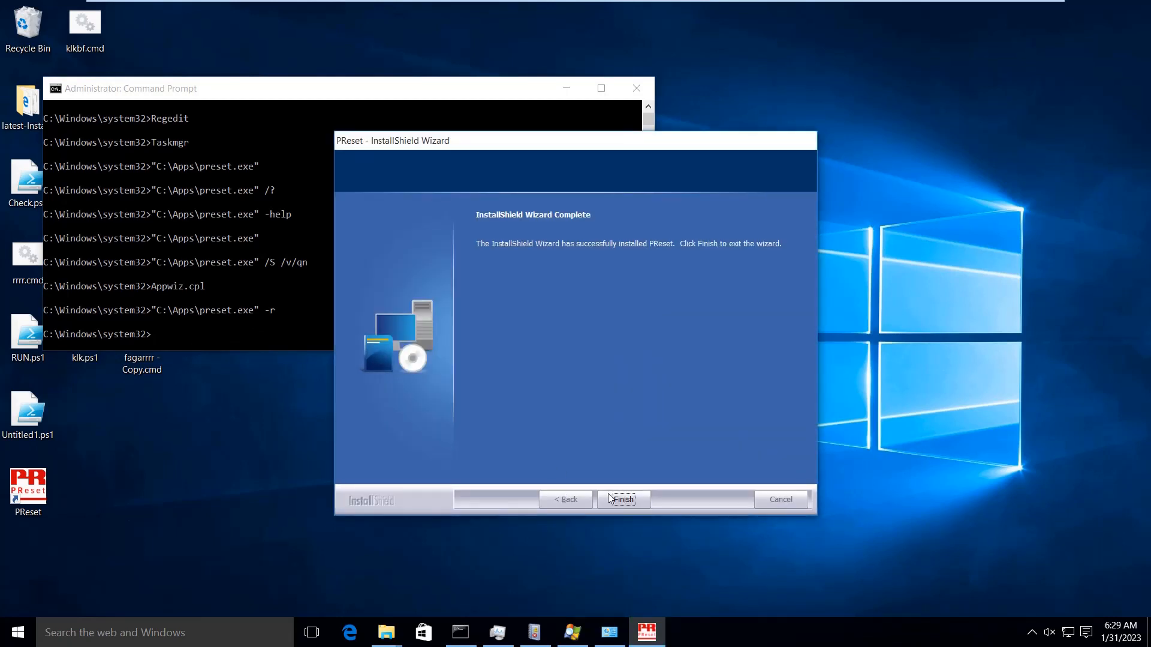
- Open the \Windows folder through the Run dialog
{"action": "key", "text": "super+r"}
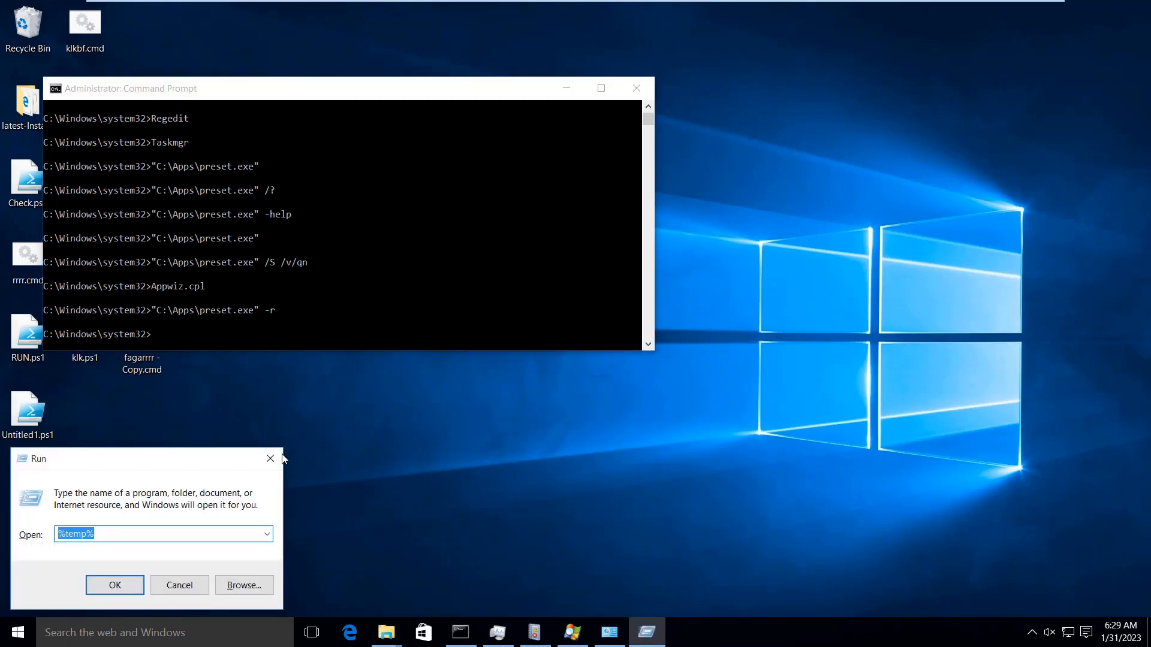
{"action": "type", "text": "\\windows"}
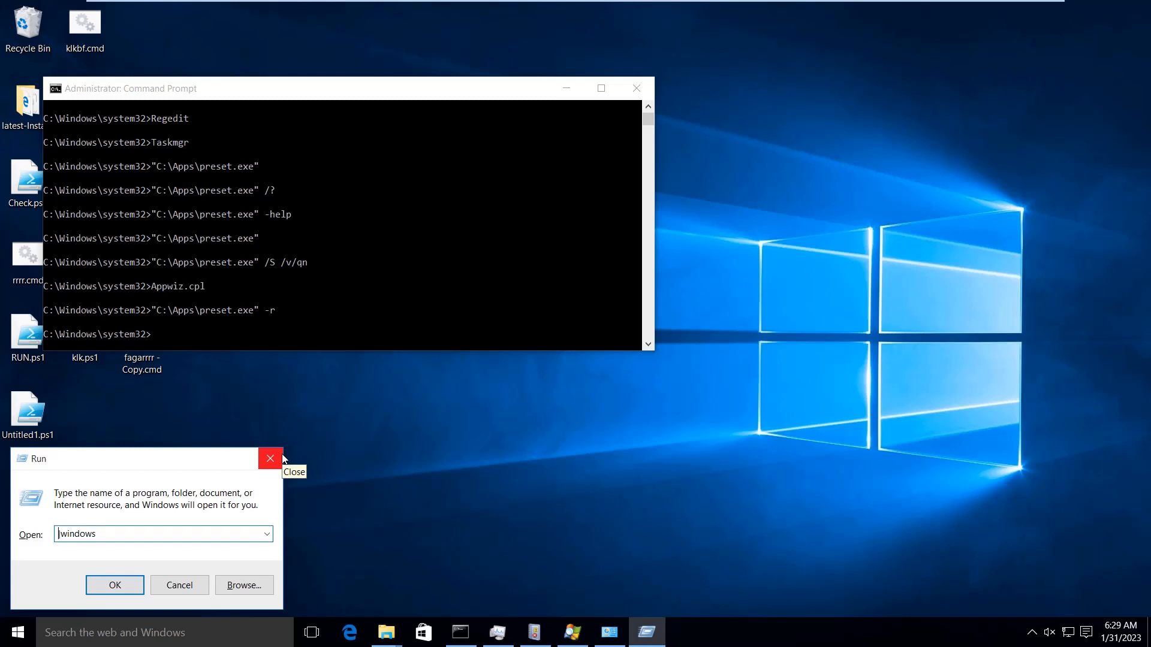
{"action": "type", "text": "\\"}
{"action": "key", "text": "BackSpace"}
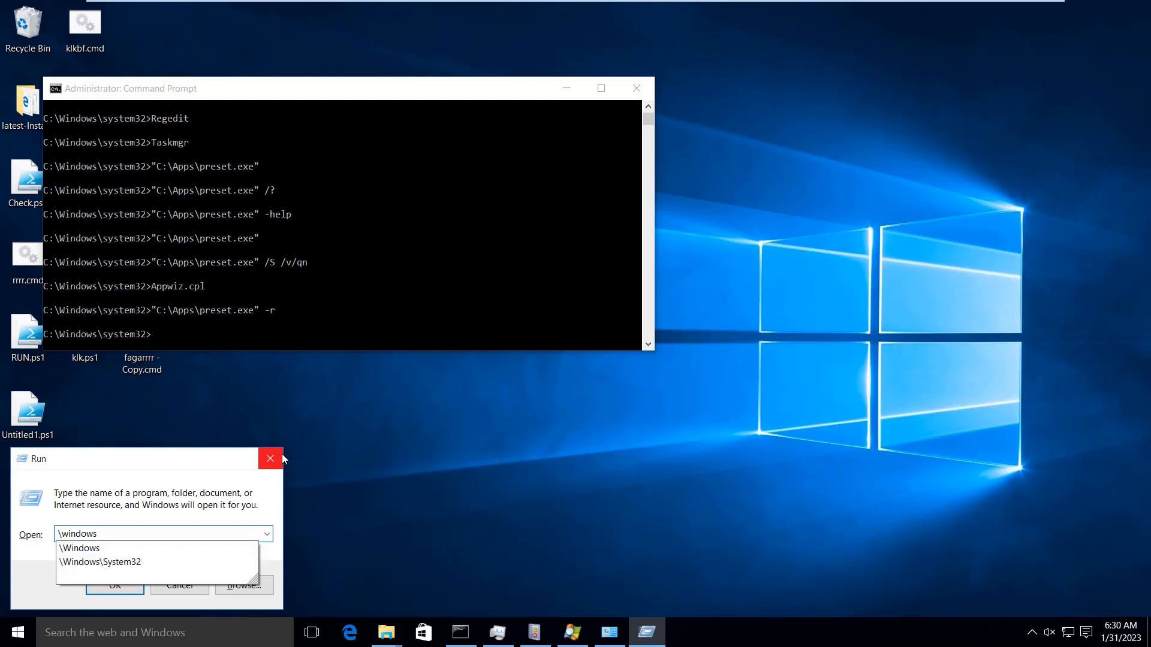
{"action": "key", "text": "Down"}
{"action": "key", "text": "Return"}
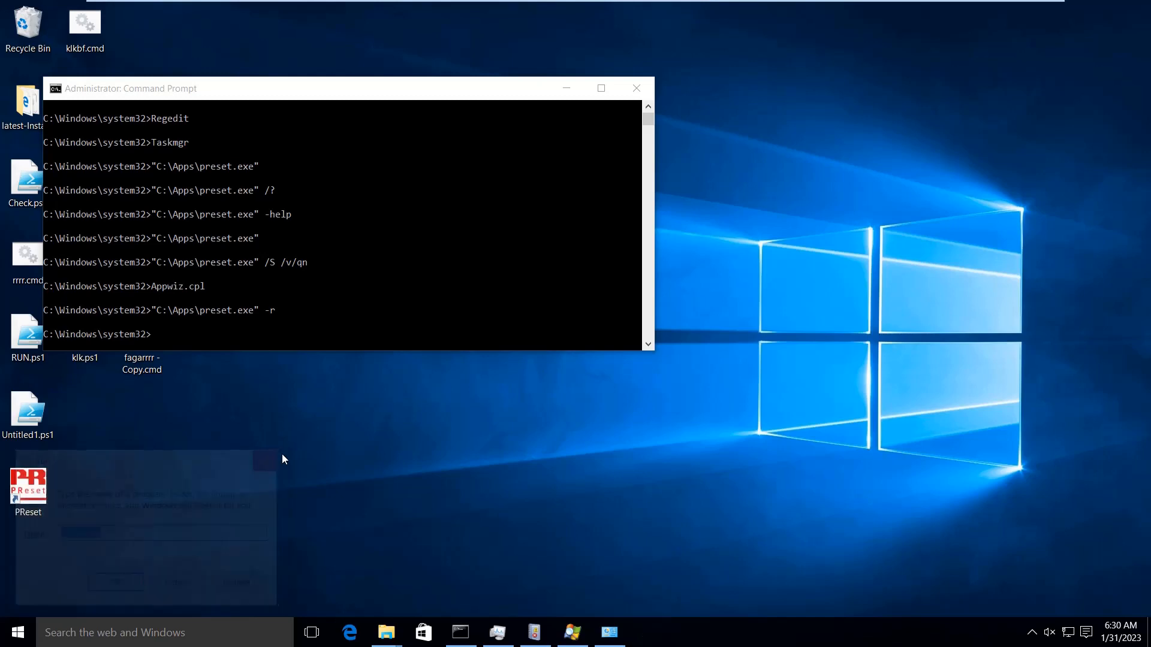
- Filter the Windows folder to items modified on January 31, 2023 and copy the setup.iss response file
{"action": "left_click", "coordinate": [309, 295]}
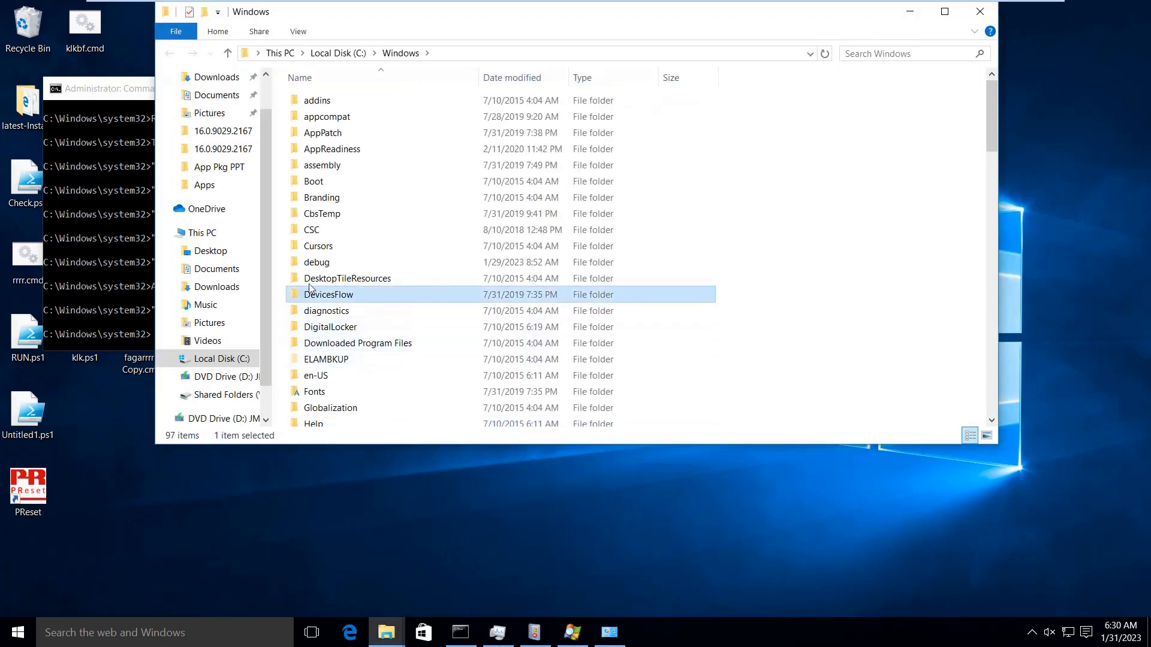
{"action": "left_click", "coordinate": [563, 77]}
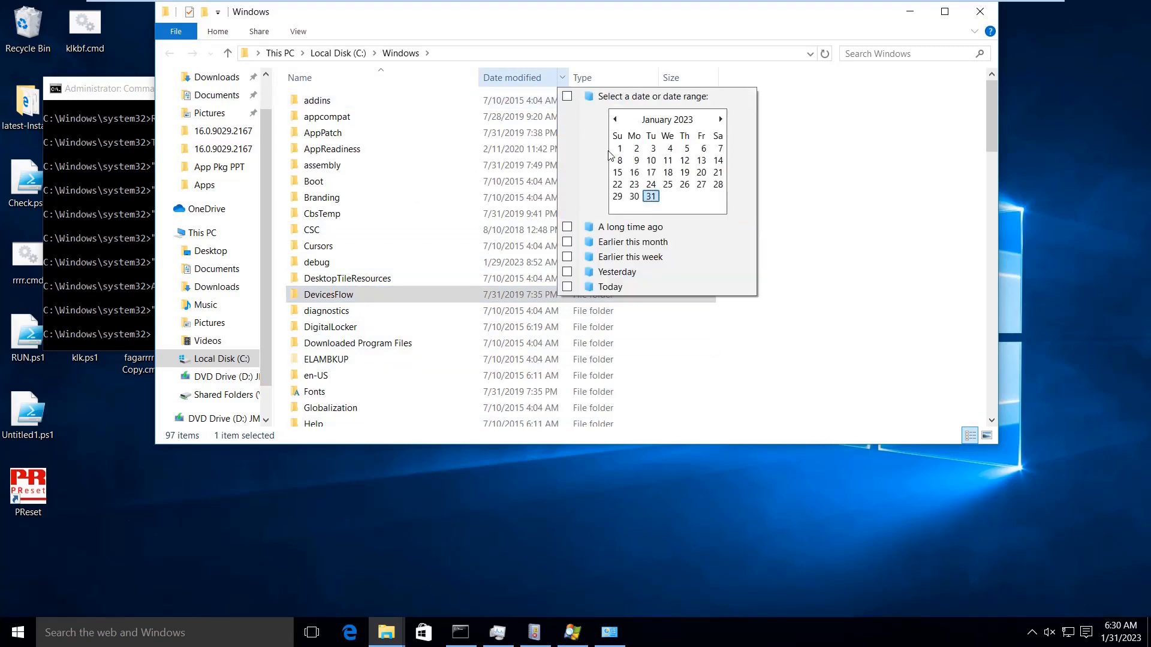
{"action": "left_click", "coordinate": [649, 196]}
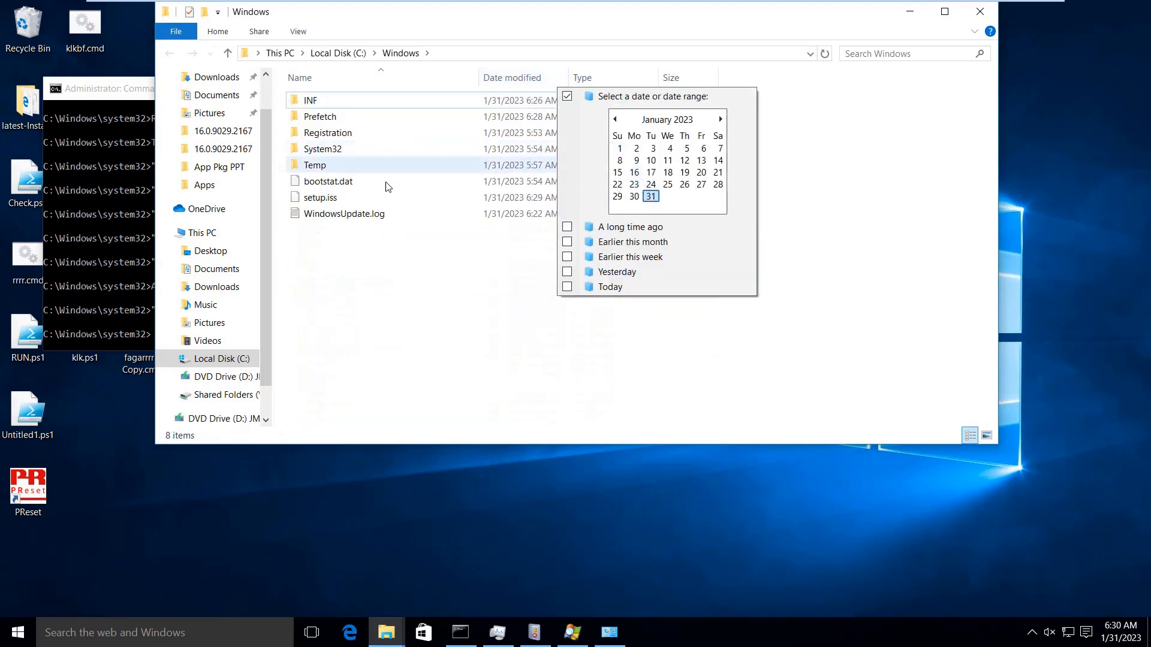
{"action": "left_click", "coordinate": [354, 257]}
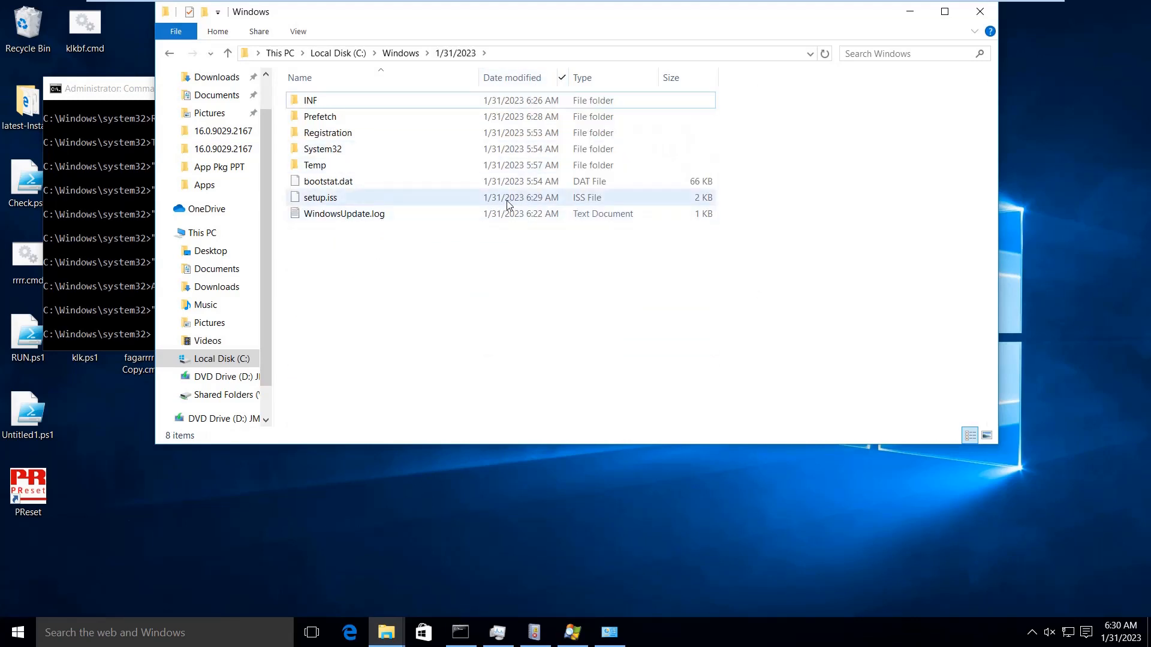
{"action": "left_click", "coordinate": [557, 199]}
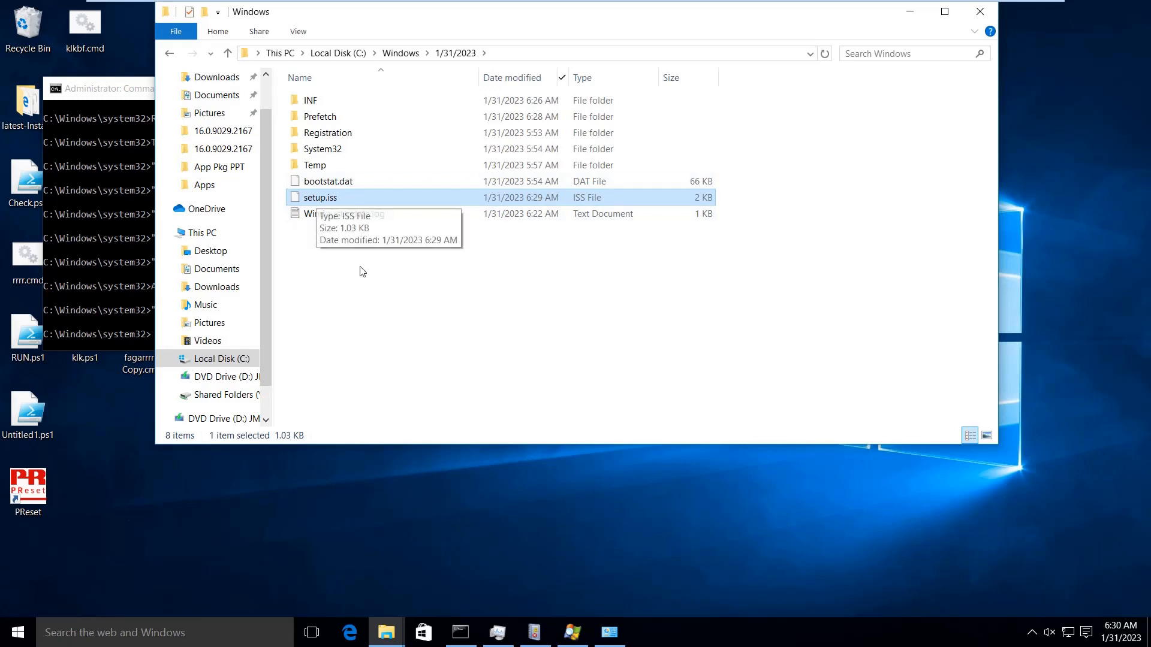
{"action": "left_click", "coordinate": [330, 202], "text": "ctrl"}
{"action": "left_click", "coordinate": [330, 202]}
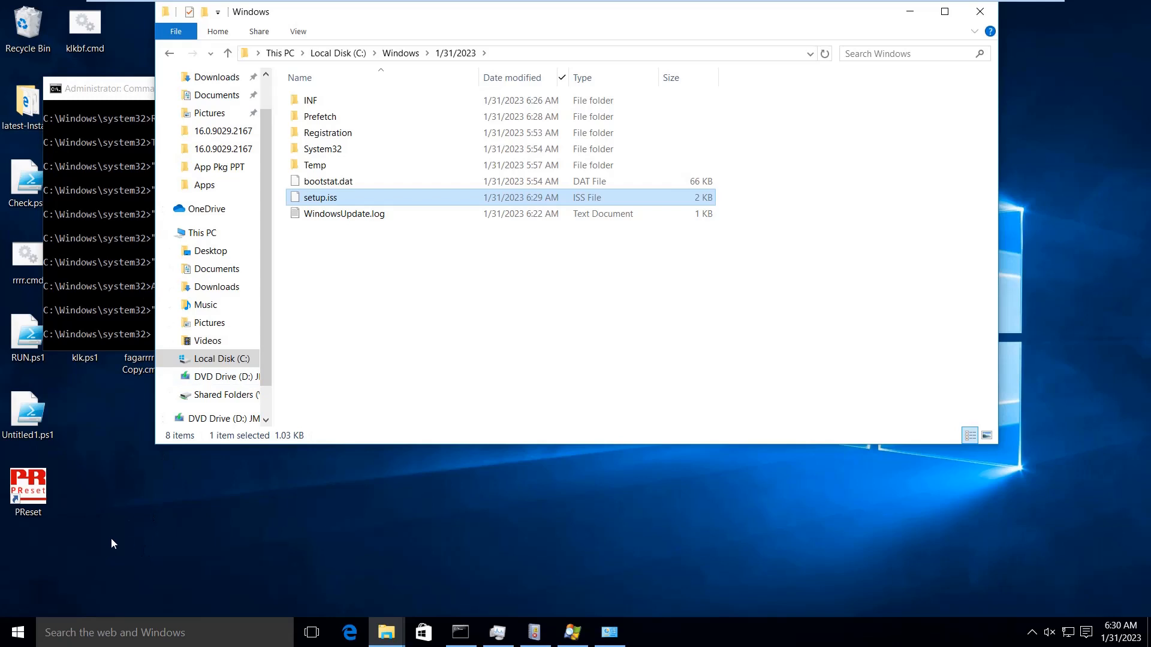
- Create a new folder inside C:\Windows, granting the required permission, and minimize that folder's window
{"action": "key", "text": "ctrl+v"}
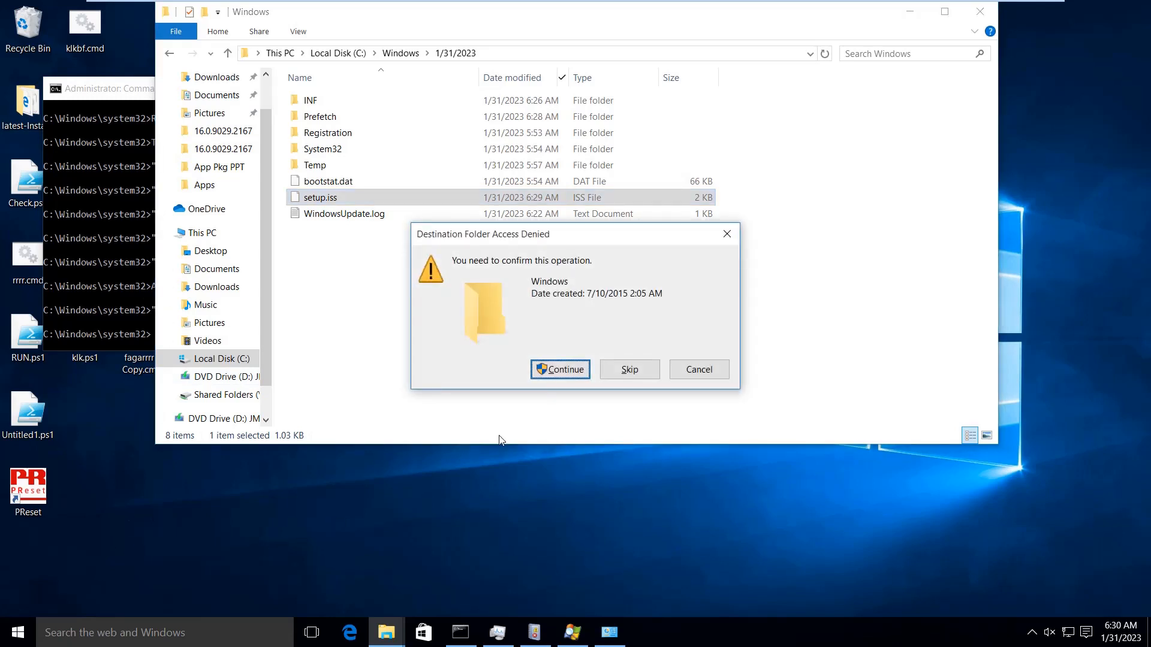
{"action": "left_click", "coordinate": [554, 371]}
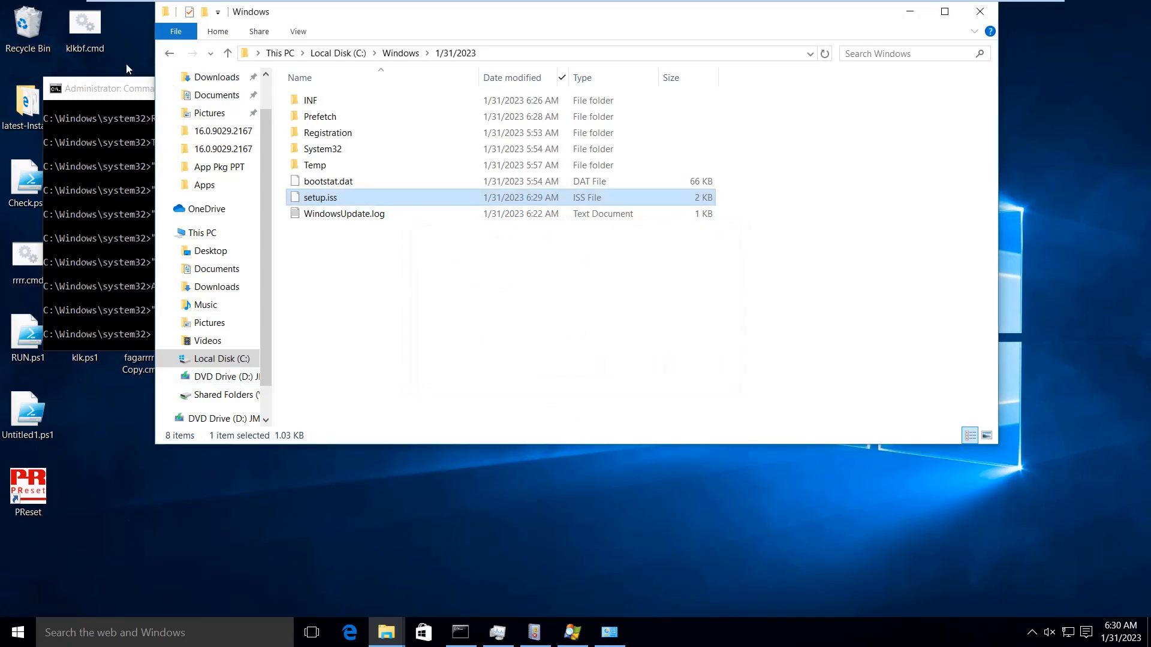
{"action": "key", "text": "ctrl+shift+n"}
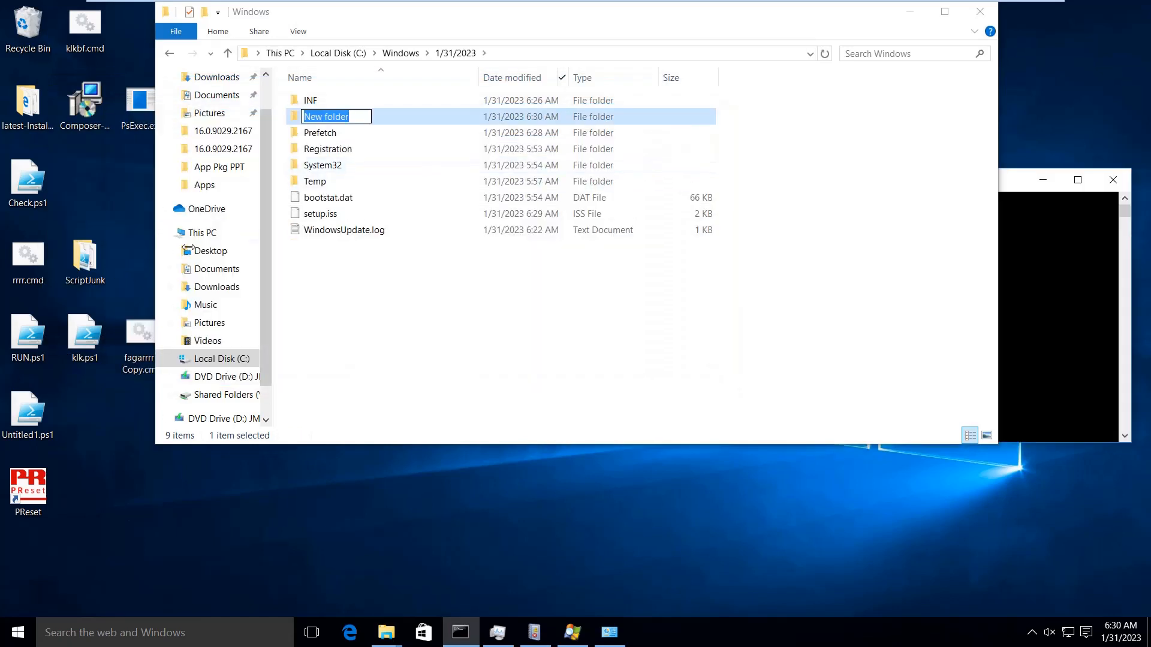
{"action": "left_click", "coordinate": [910, 11]}
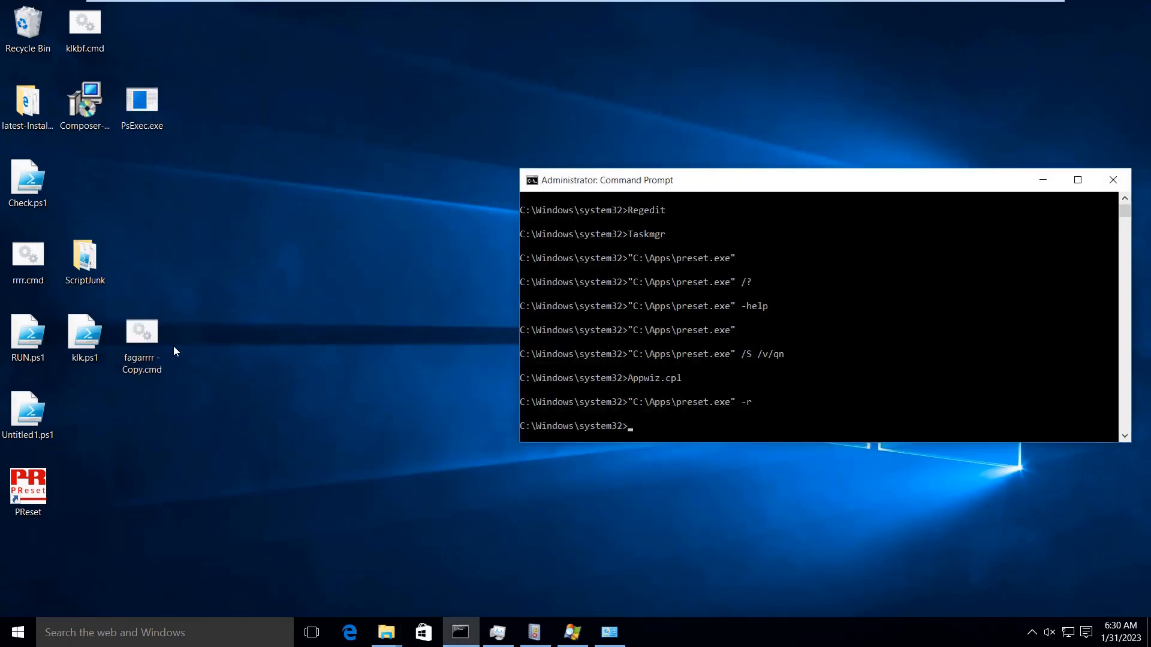
- Create a folder with the default name New folder on the desktop and paste setup.iss into it
{"action": "left_click", "coordinate": [246, 179]}
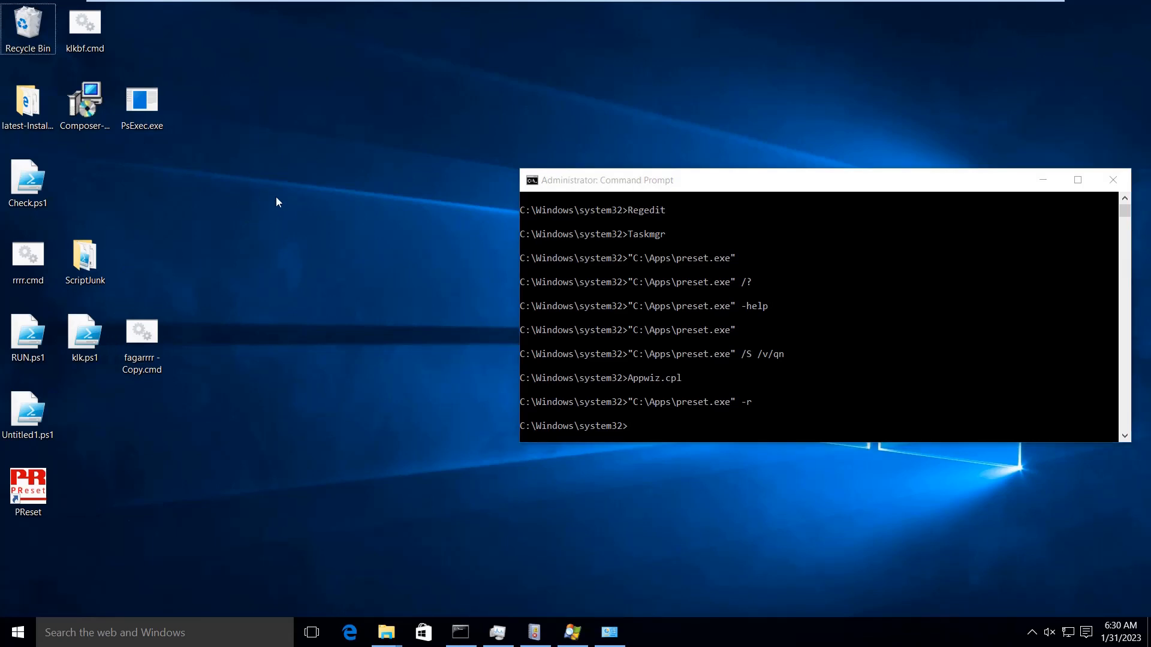
{"action": "key", "text": "ctrl+shift+n"}
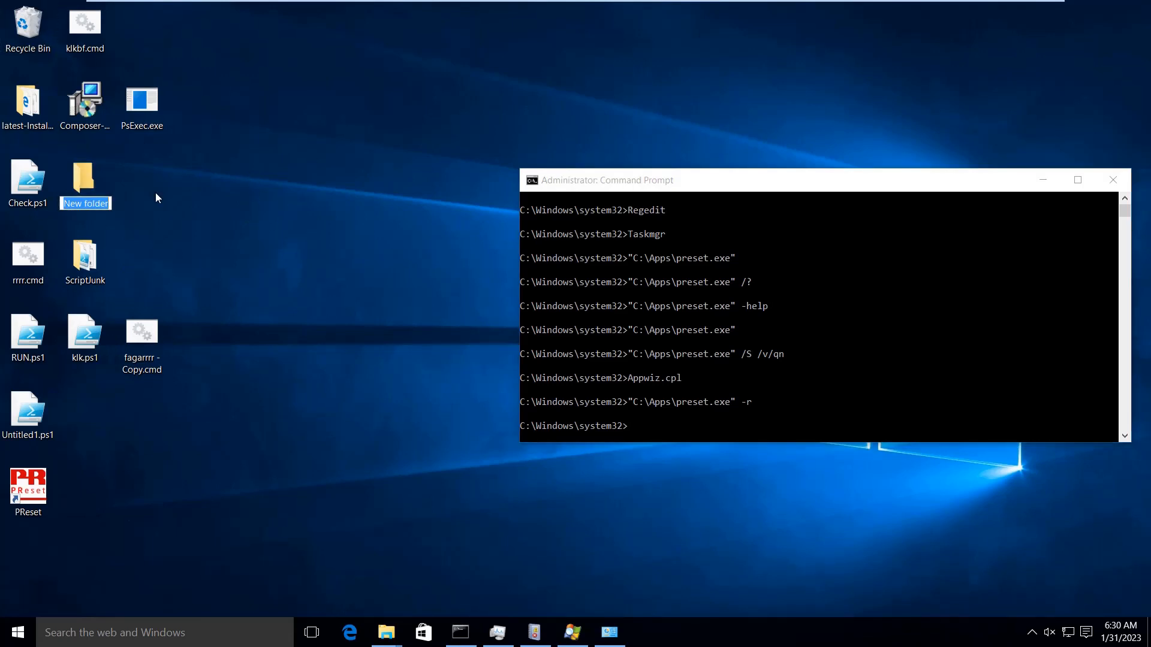
{"action": "key", "text": "Return"}
{"action": "double_click", "coordinate": [94, 184]}
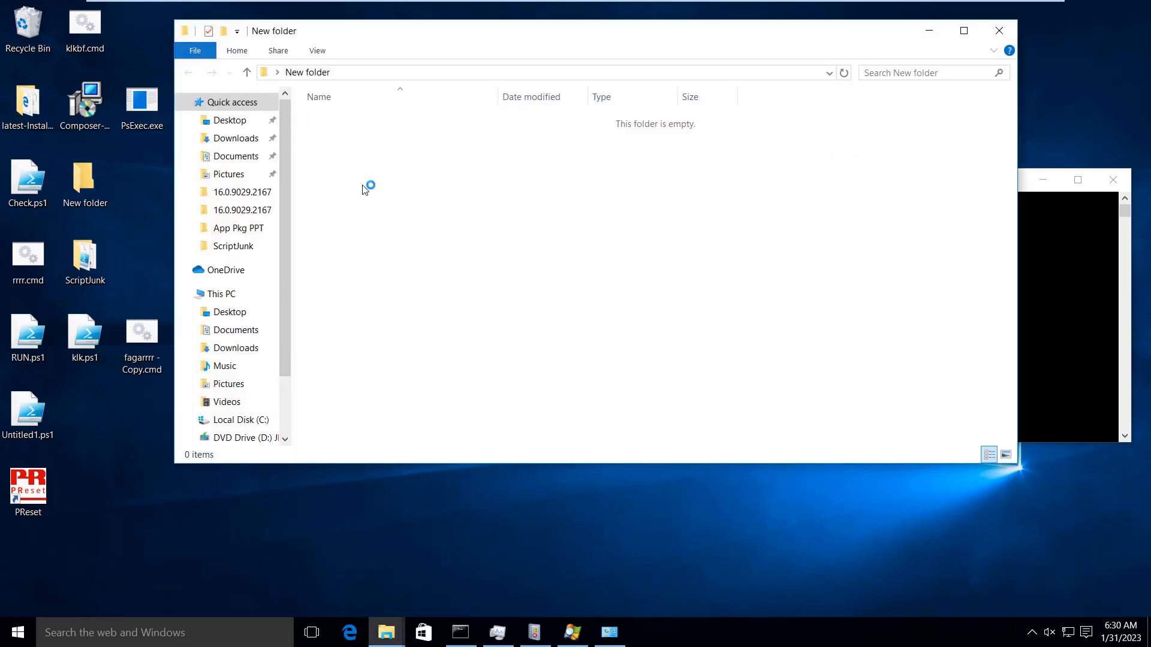
{"action": "left_click", "coordinate": [442, 222]}
{"action": "left_click", "coordinate": [1030, 301]}
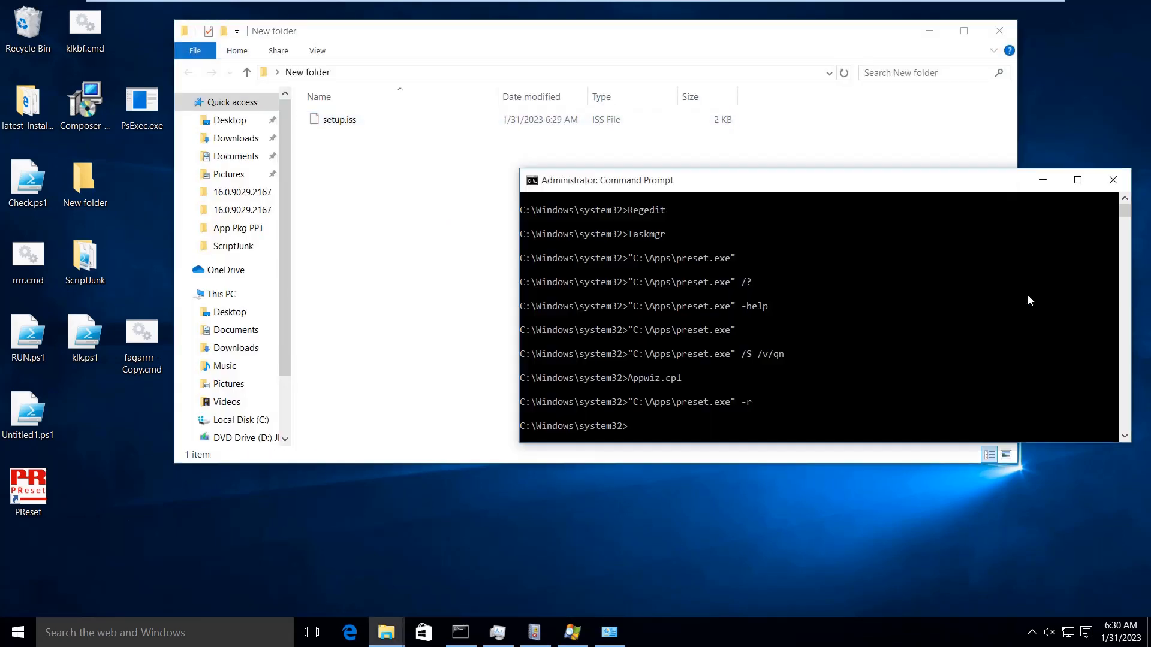
- Open setup.iss in Notepad without making it the default app for .iss files, and move the window fully into view
{"action": "left_click", "coordinate": [351, 119]}
{"action": "right_click", "coordinate": [348, 120]}
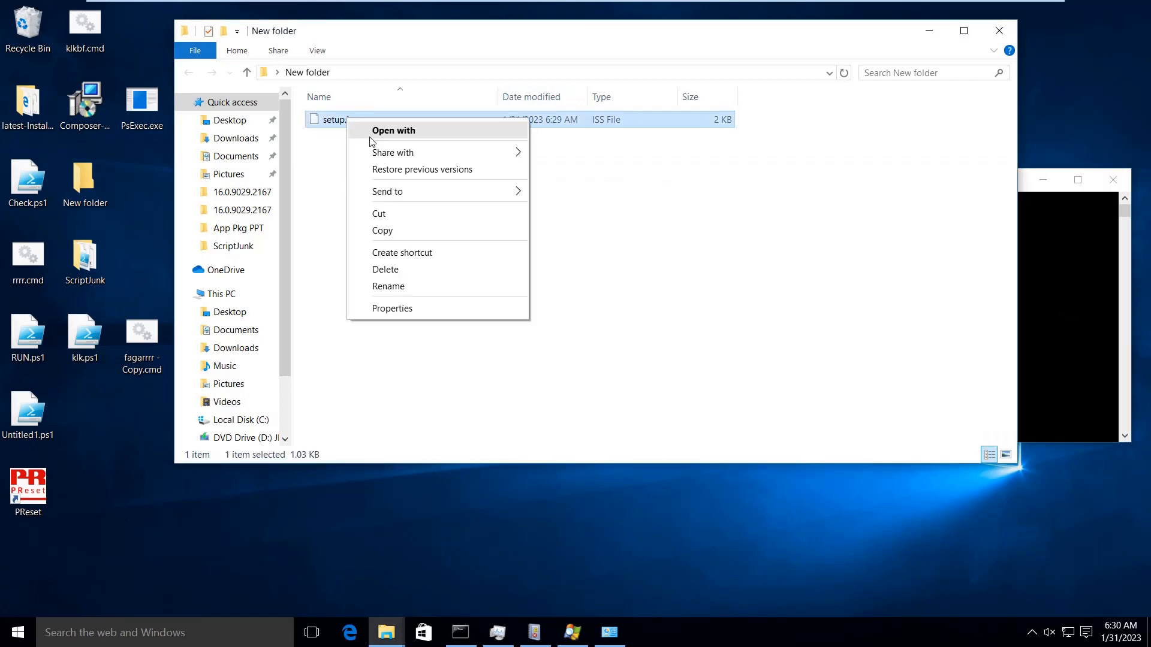
{"action": "left_click", "coordinate": [417, 134]}
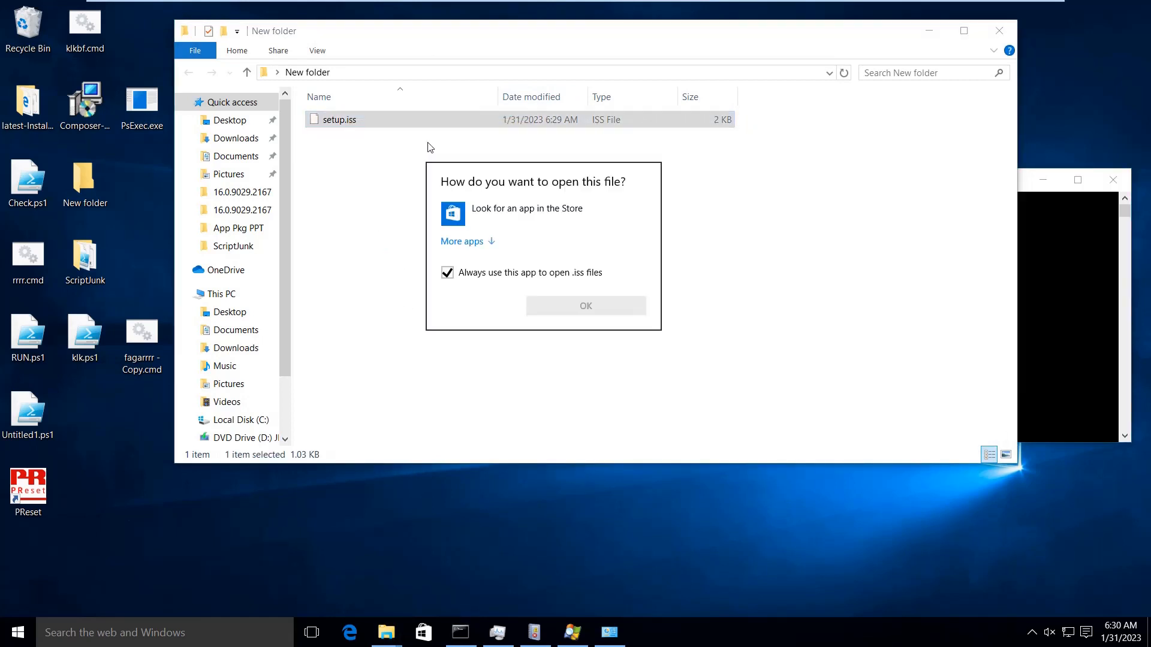
{"action": "left_click", "coordinate": [448, 274]}
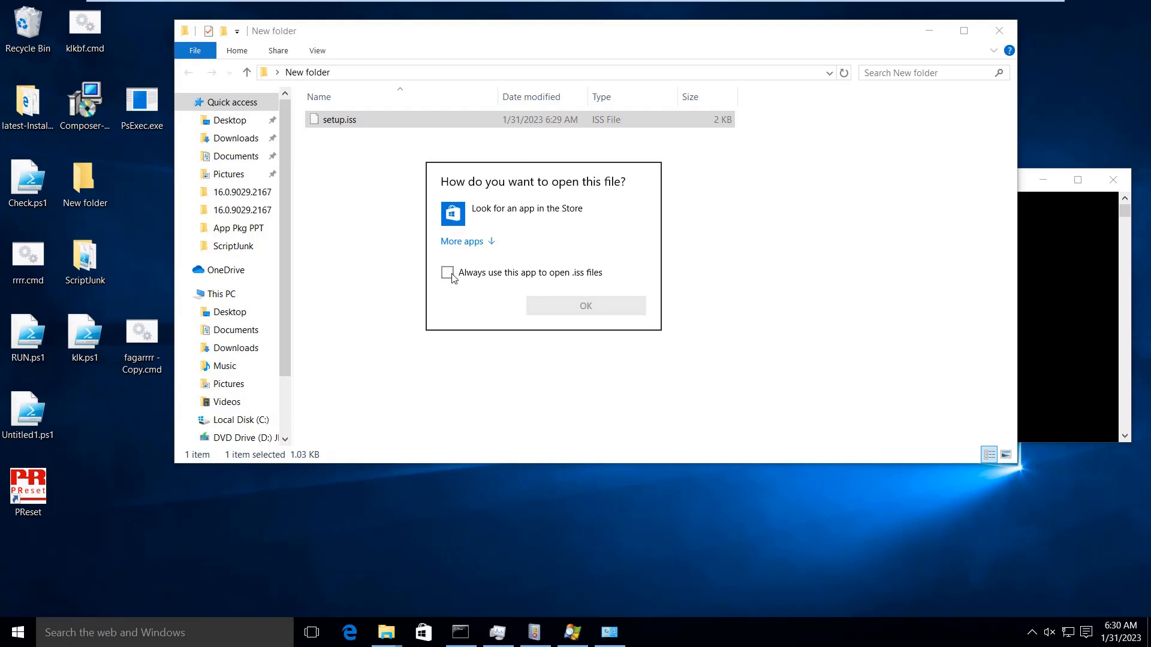
{"action": "left_click", "coordinate": [484, 243]}
{"action": "left_click", "coordinate": [485, 306]}
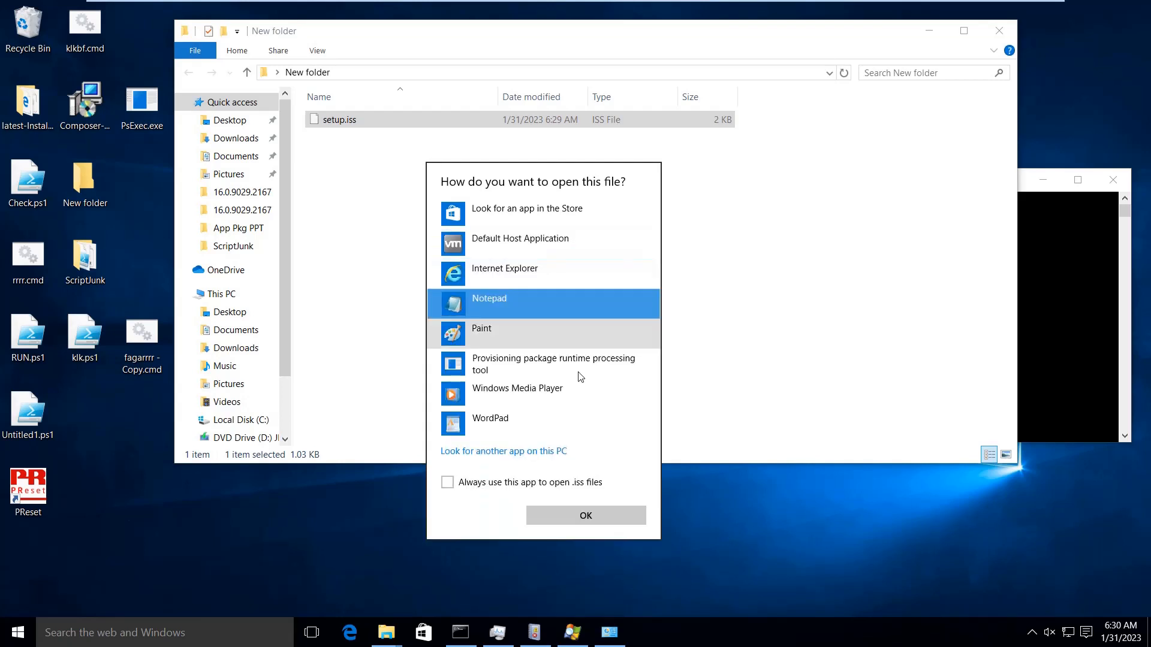
{"action": "left_click", "coordinate": [604, 513]}
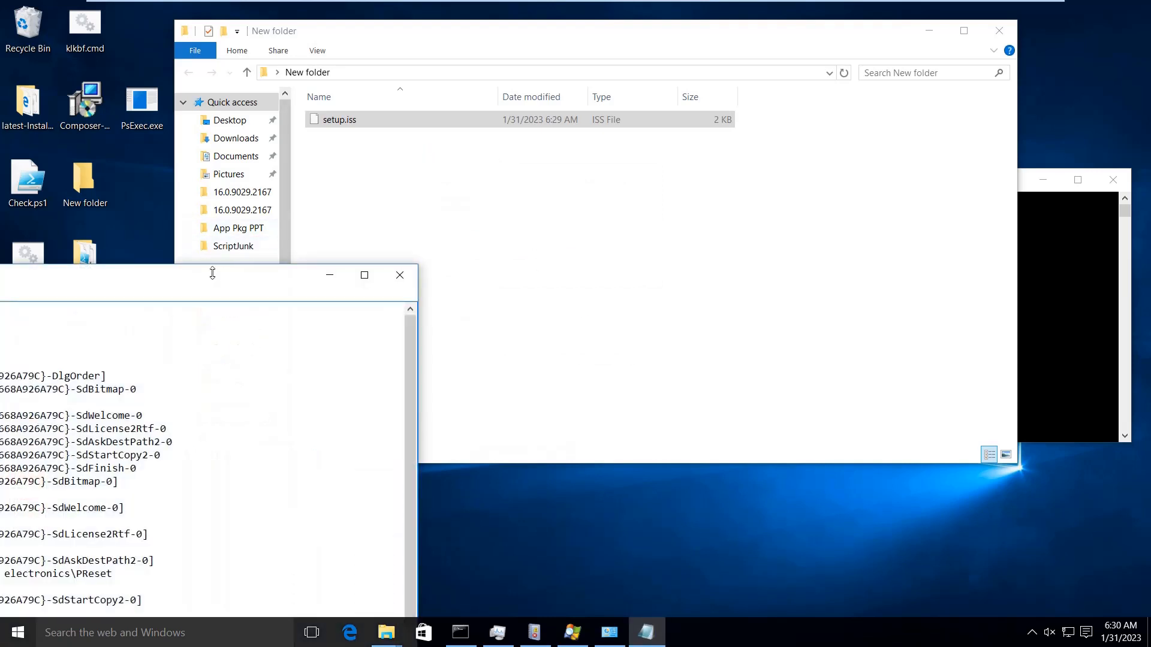
{"action": "left_click_drag", "start_coordinate": [216, 275], "coordinate": [506, 137]}
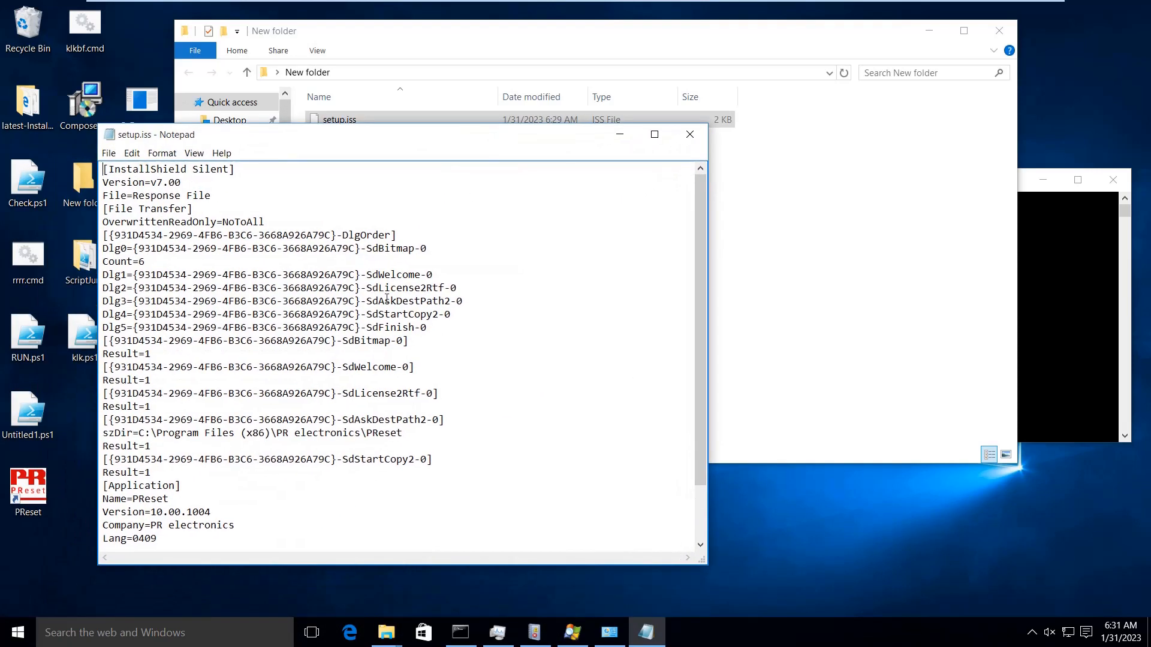
- Review the recorded dialog order, license, destination path and finish entries in setup.iss, and close the file
{"action": "scroll", "coordinate": [270, 443], "scroll_direction": "down", "scroll_amount": 2}
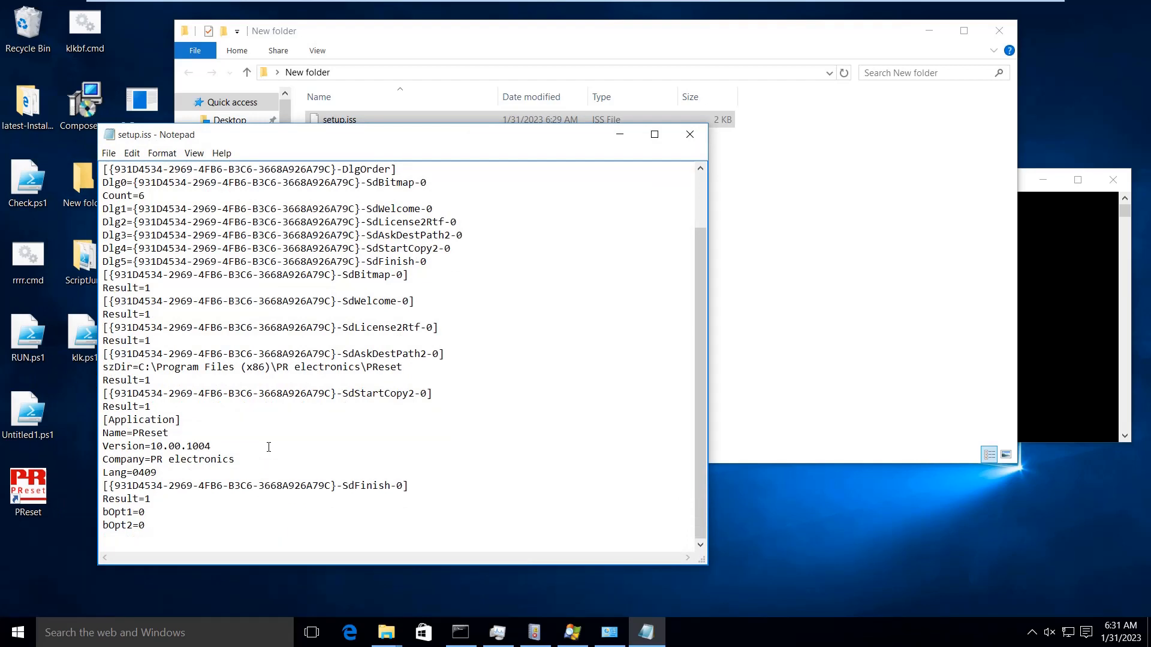
{"action": "scroll", "coordinate": [266, 443], "scroll_direction": "up", "scroll_amount": 2}
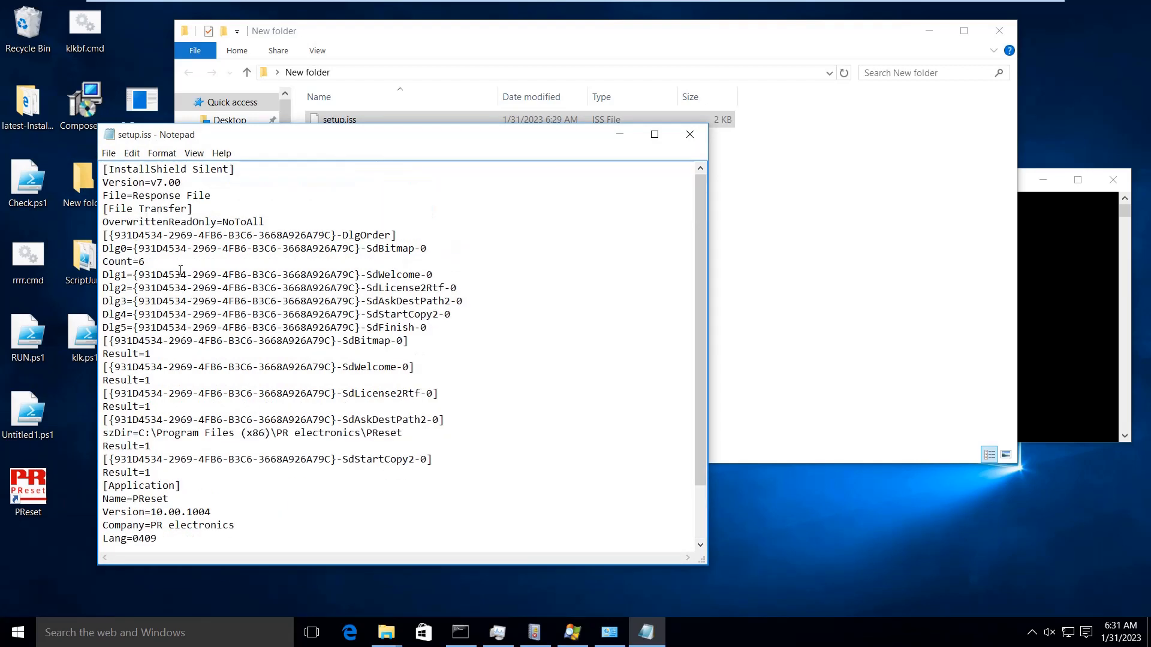
{"action": "left_click_drag", "start_coordinate": [103, 250], "coordinate": [128, 249]}
{"action": "left_click_drag", "start_coordinate": [438, 393], "coordinate": [100, 398]}
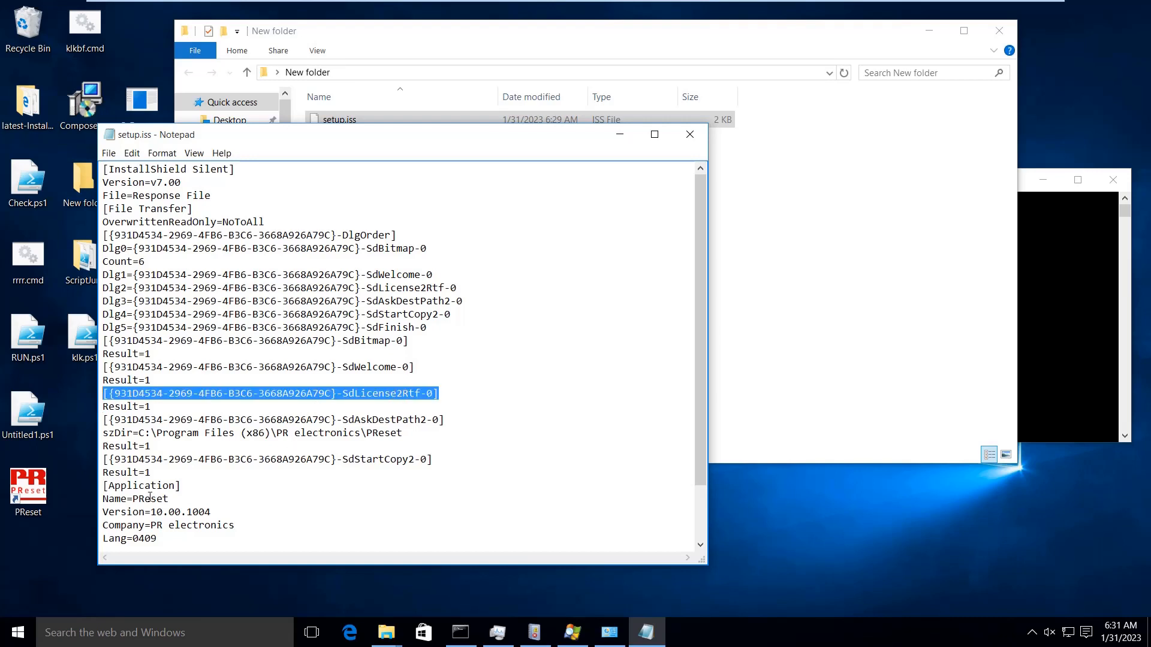
{"action": "left_click", "coordinate": [187, 507]}
{"action": "scroll", "coordinate": [248, 480], "scroll_direction": "down", "scroll_amount": 2}
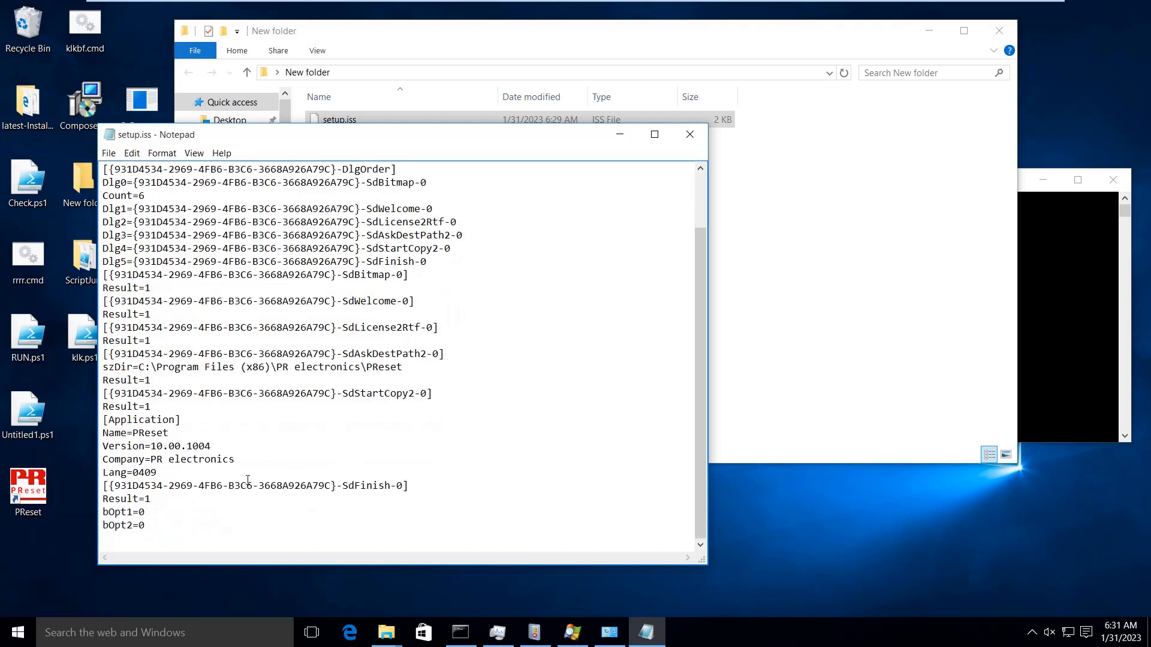
{"action": "left_click", "coordinate": [690, 134]}
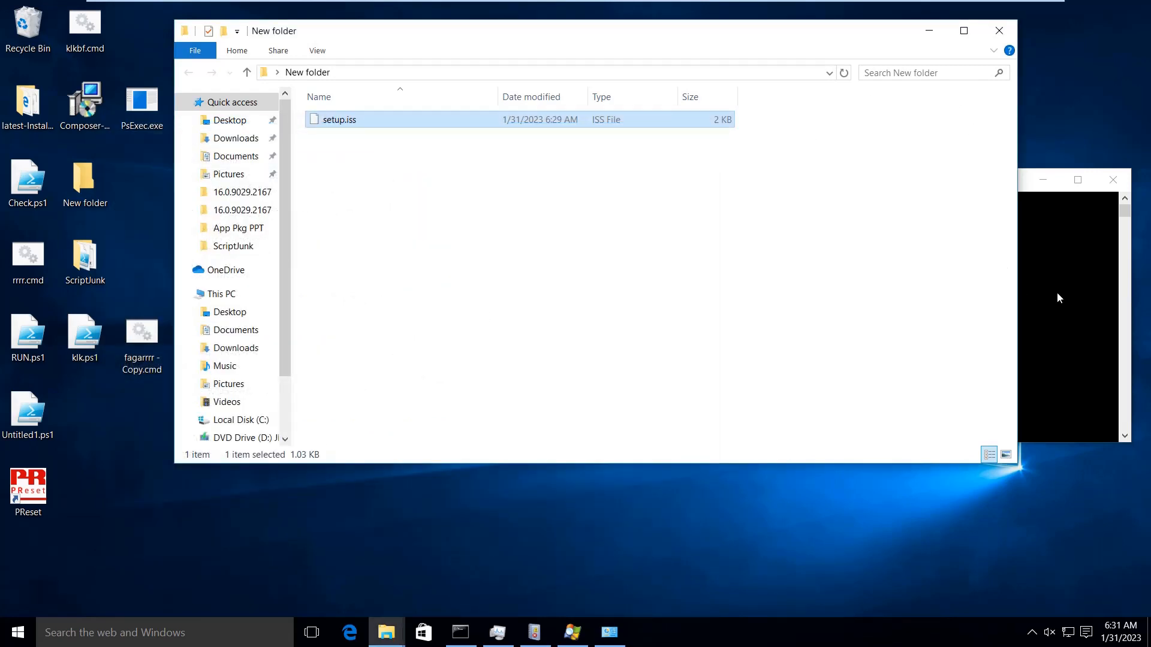
- Refresh Programs and Features and completely uninstall PReset - PR electronics through its InstallShield Wizard
{"action": "left_click", "coordinate": [1040, 287]}
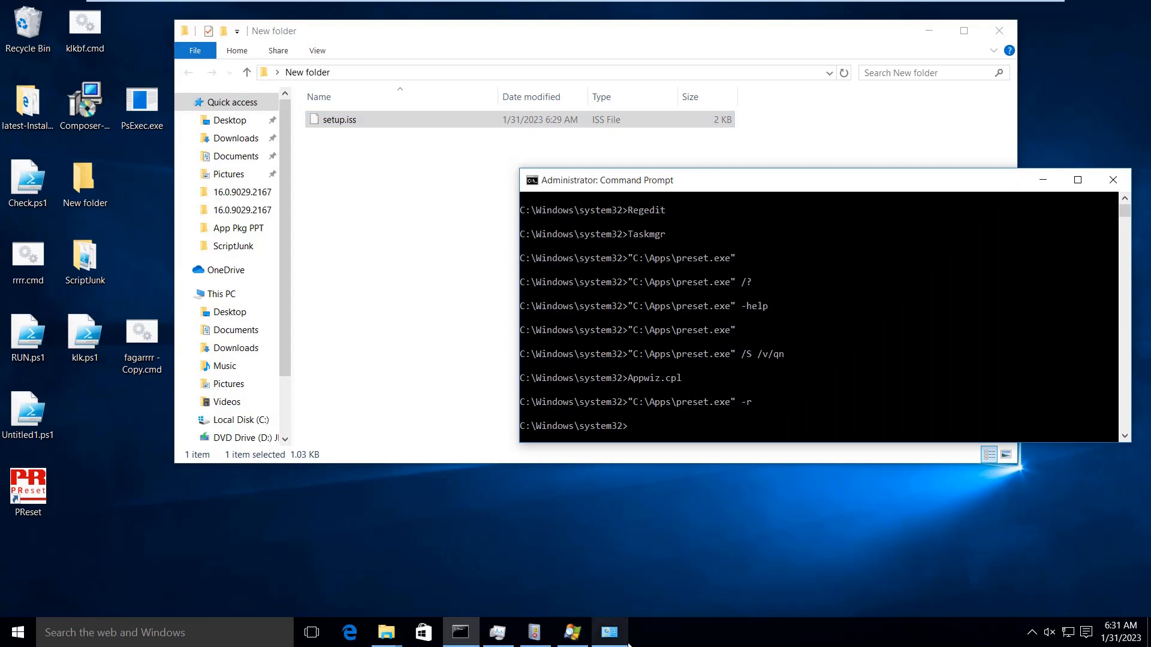
{"action": "left_click", "coordinate": [609, 632]}
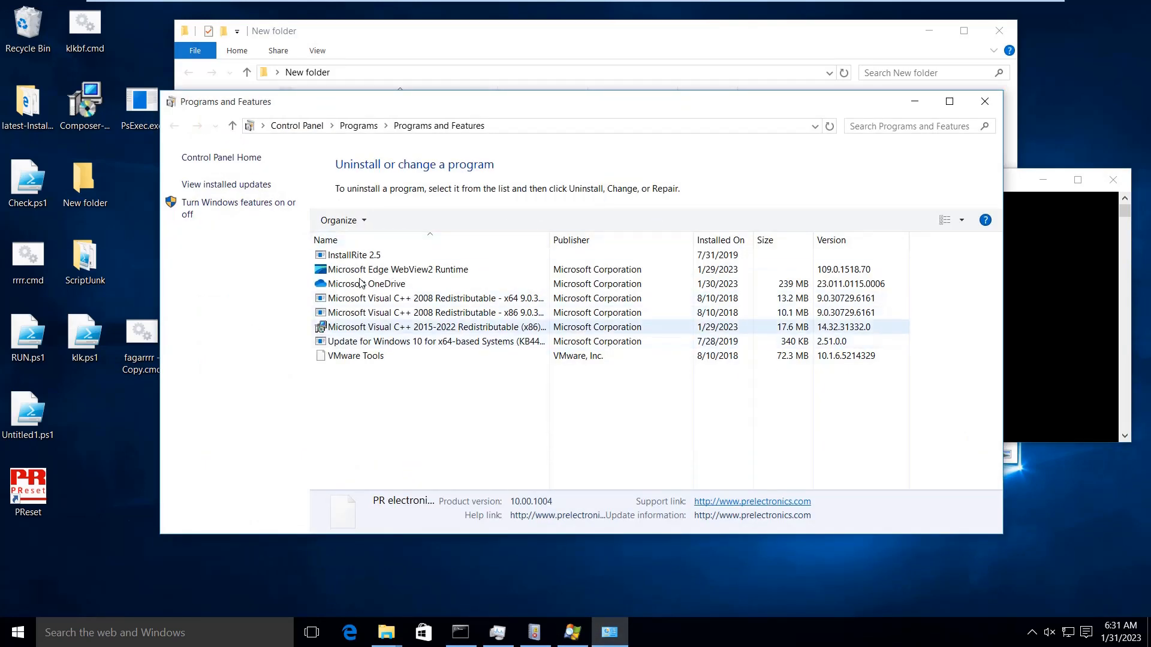
{"action": "left_click", "coordinate": [829, 126]}
{"action": "left_click", "coordinate": [373, 346]}
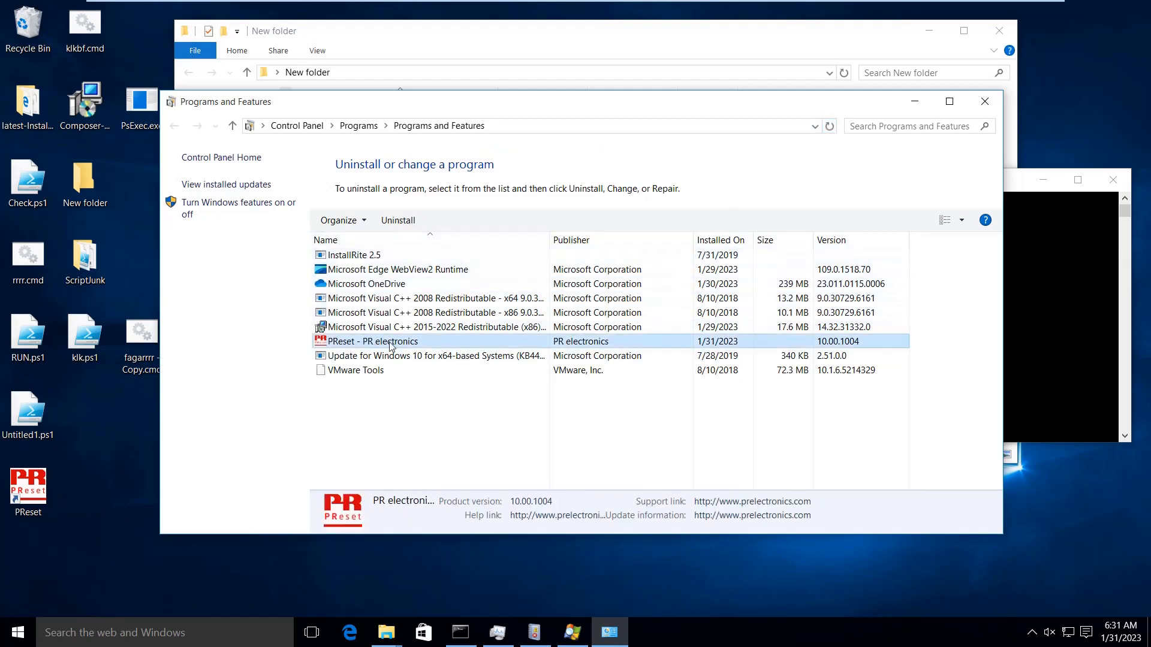
{"action": "left_click", "coordinate": [397, 222]}
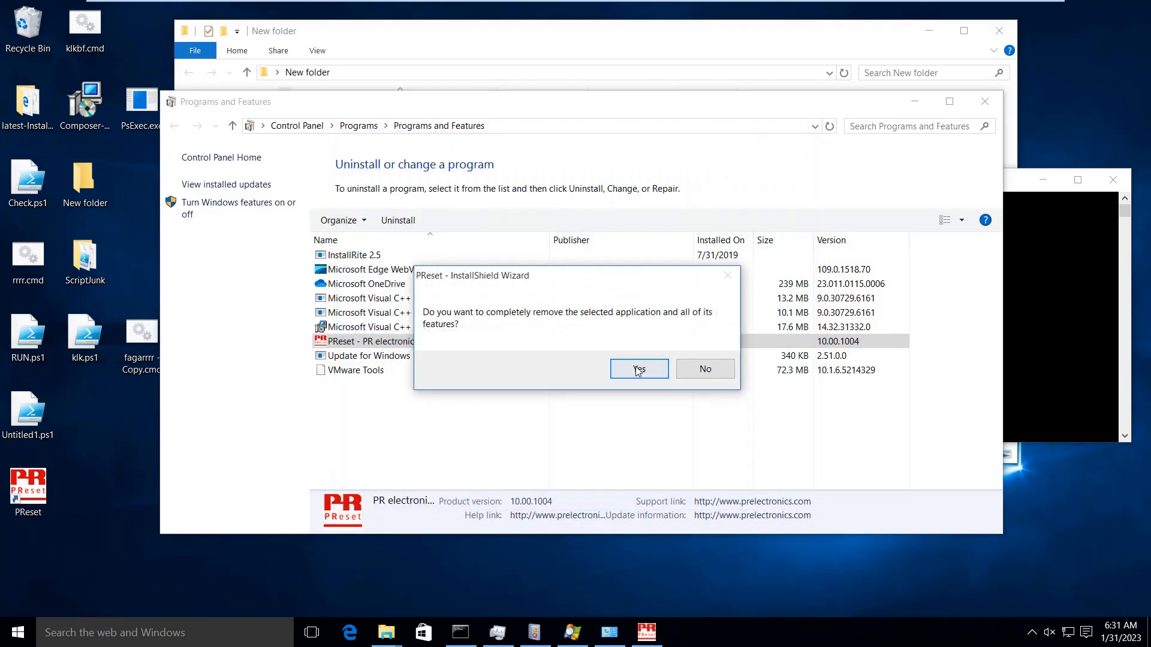
{"action": "left_click", "coordinate": [639, 369]}
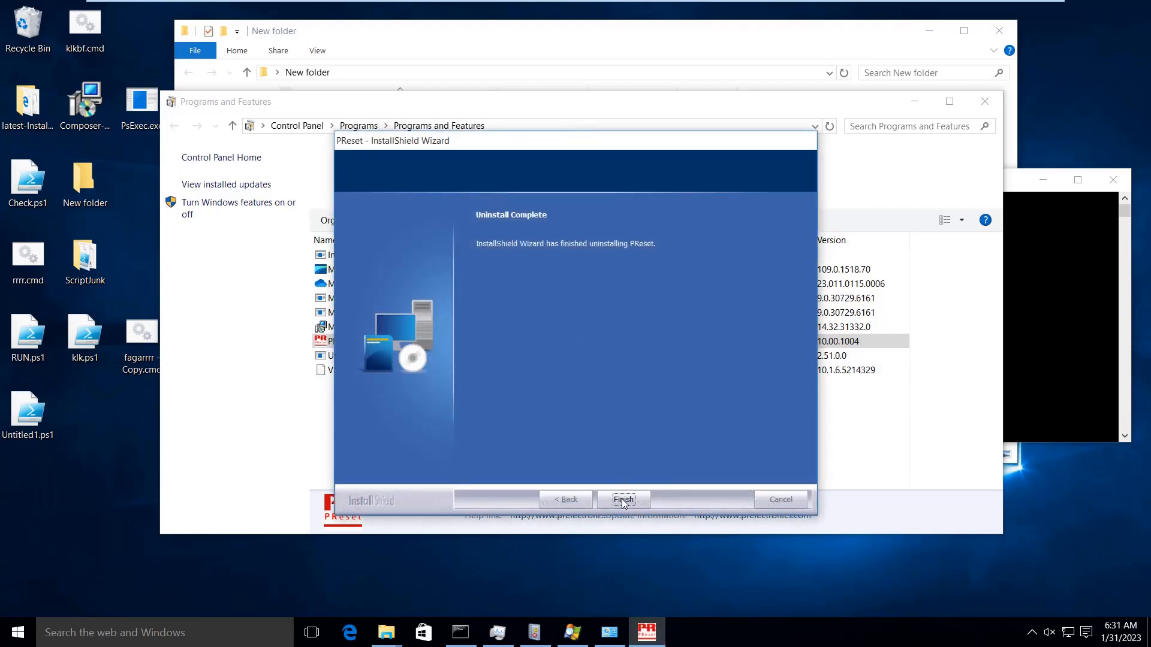
{"action": "left_click", "coordinate": [624, 500]}
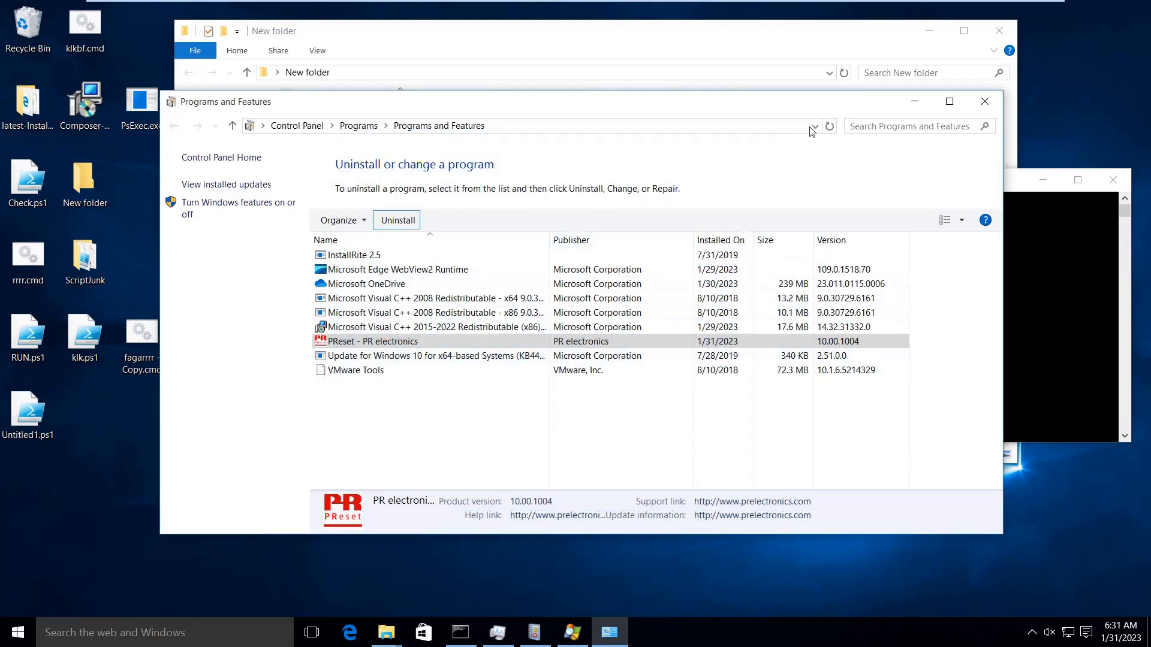
- Refresh the installed programs list, minimize Programs and Features and return to the Command Prompt
{"action": "left_click", "coordinate": [832, 128]}
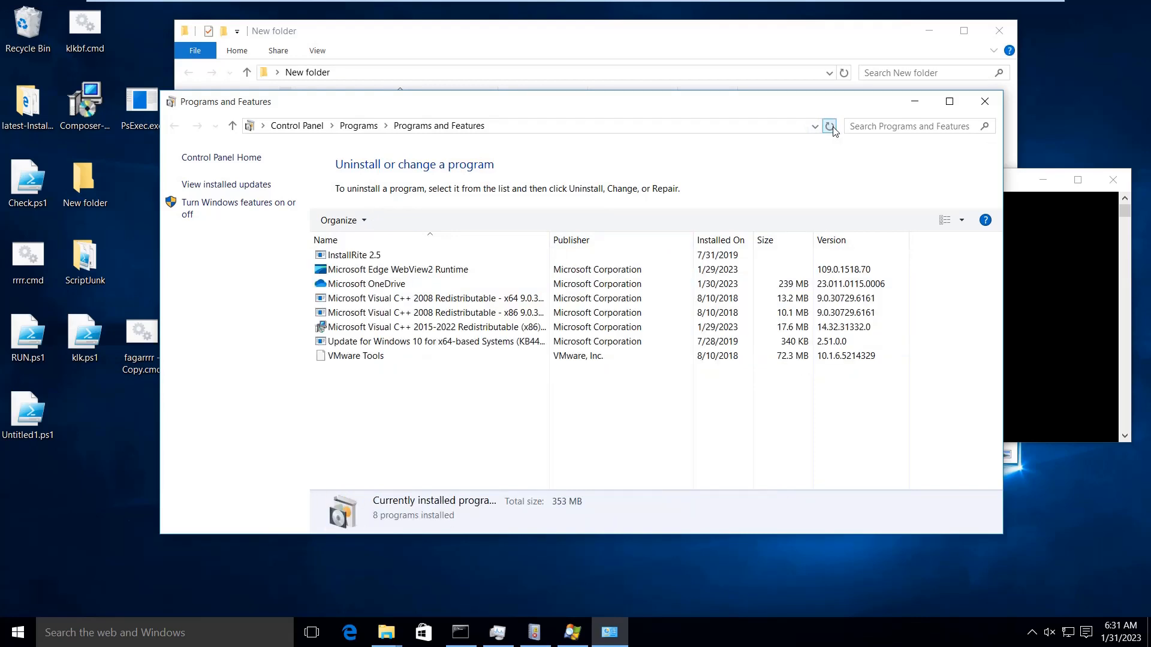
{"action": "left_click", "coordinate": [915, 102]}
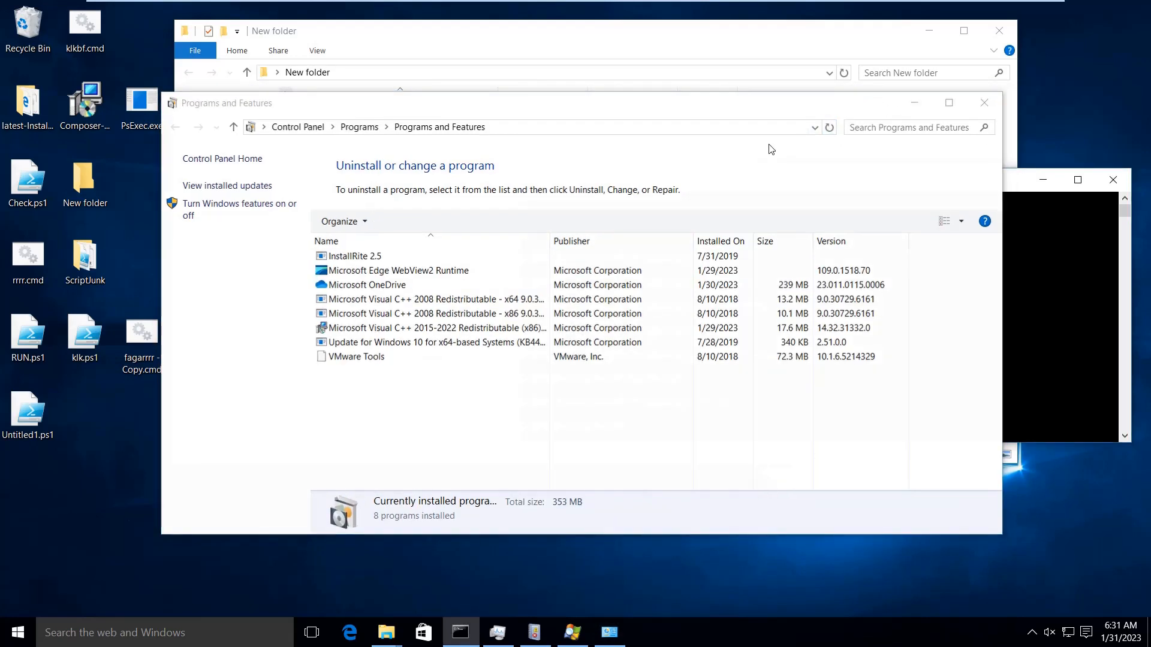
{"action": "left_click", "coordinate": [699, 376]}
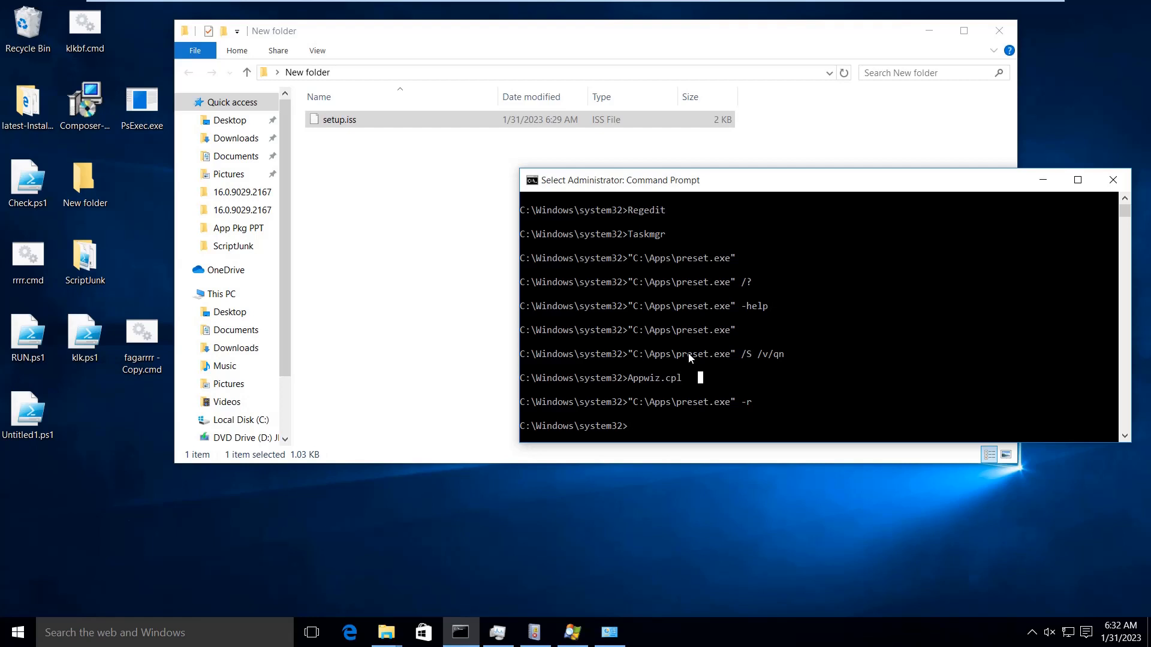
- Run "C:\Apps\preset.exe" with -r and -f1, giving Lates.iss in the desktop's New folder as the quoted response file path
{"action": "key", "text": "Up"}
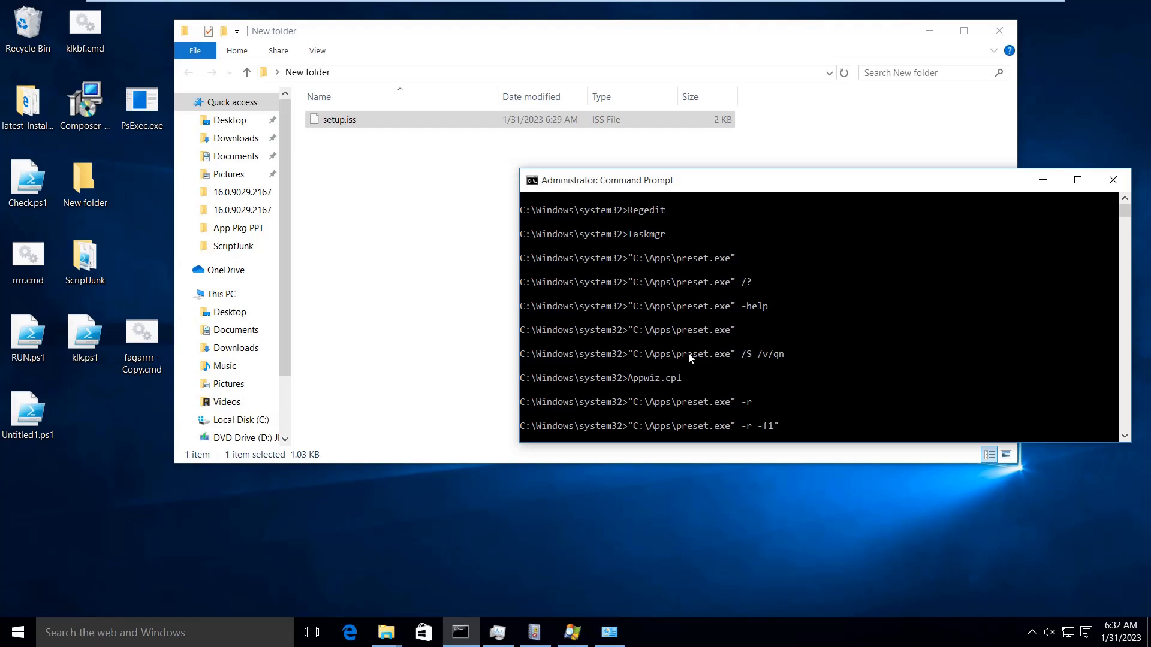
{"action": "left_click", "coordinate": [87, 196]}
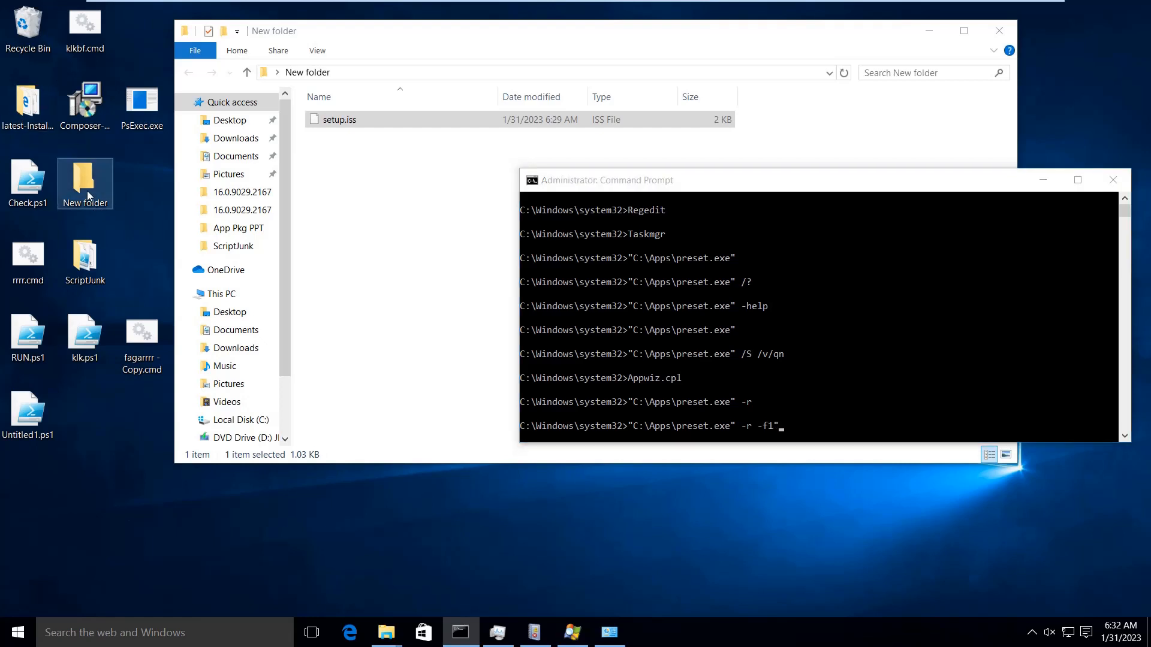
{"action": "double_click", "coordinate": [88, 196]}
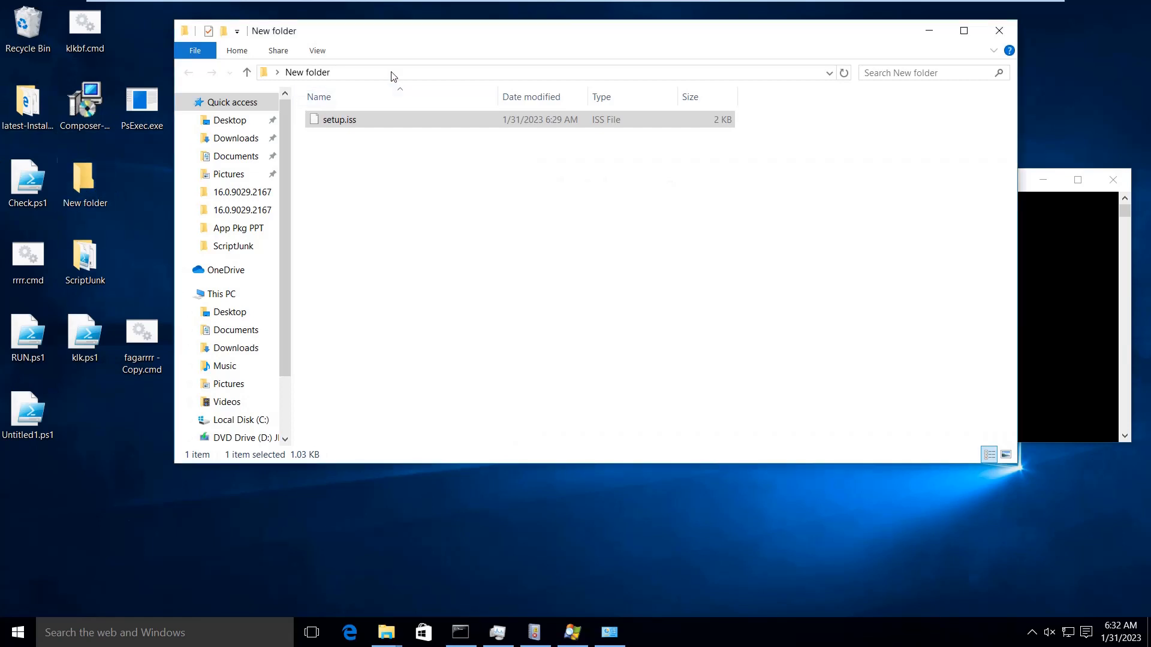
{"action": "left_click", "coordinate": [391, 72]}
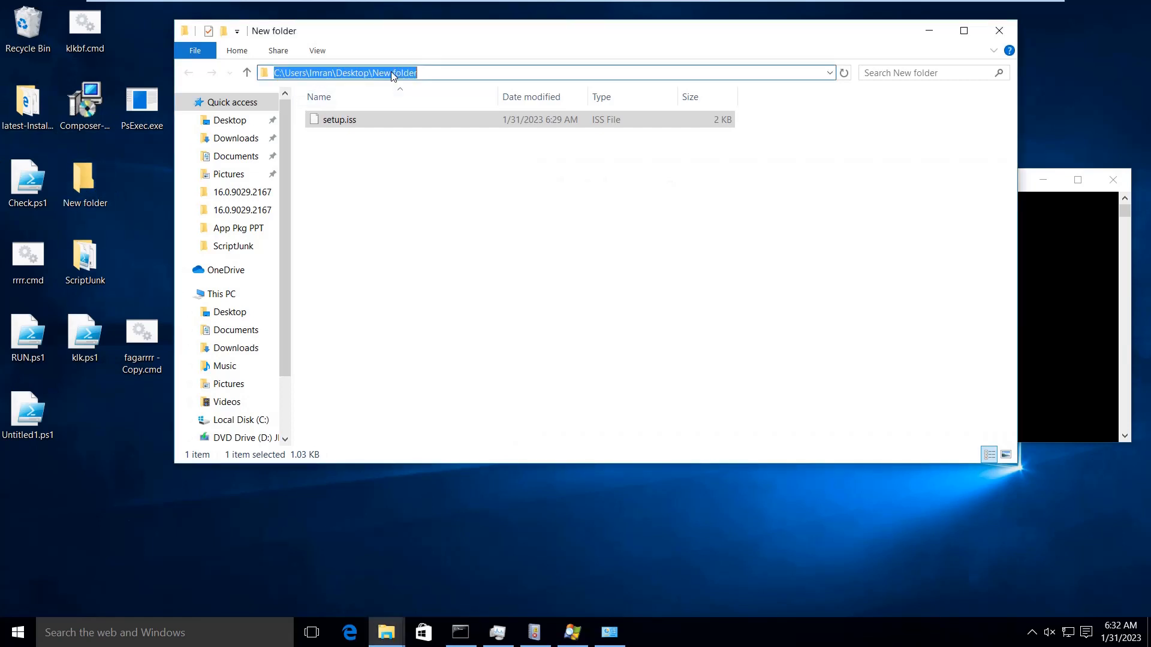
{"action": "left_click", "coordinate": [1049, 355]}
{"action": "type", "text": "C:\\Users\\Imran\\Desktop\\New folder"}
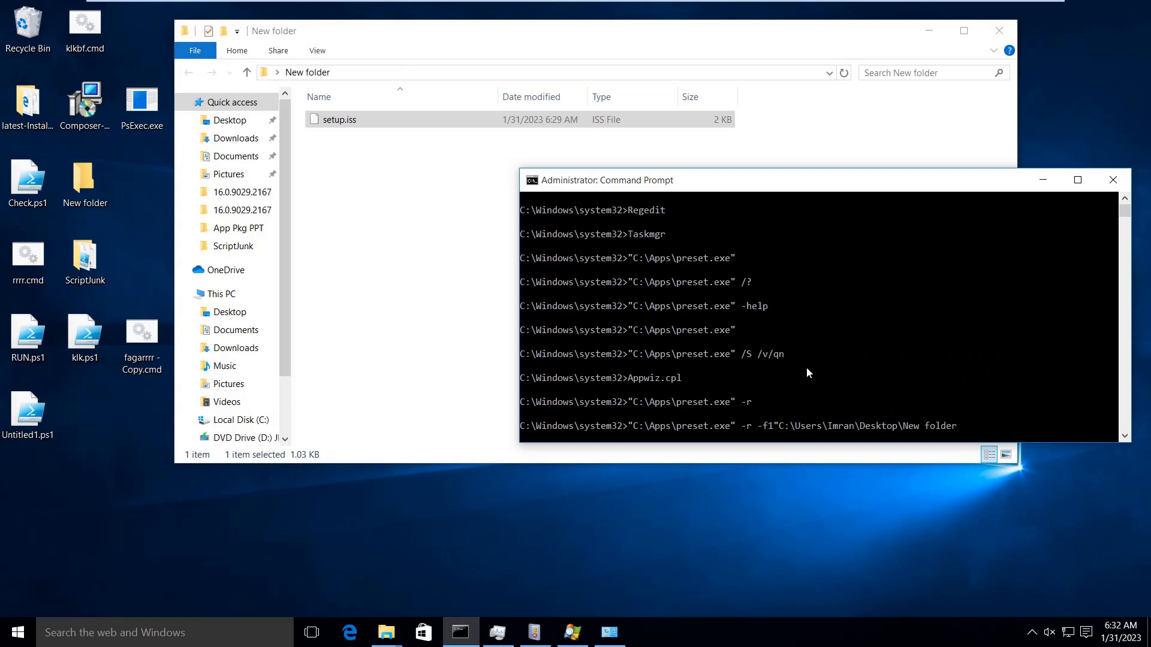
{"action": "type", "text": "\\Lates.iss"}
{"action": "key", "text": "Return"}
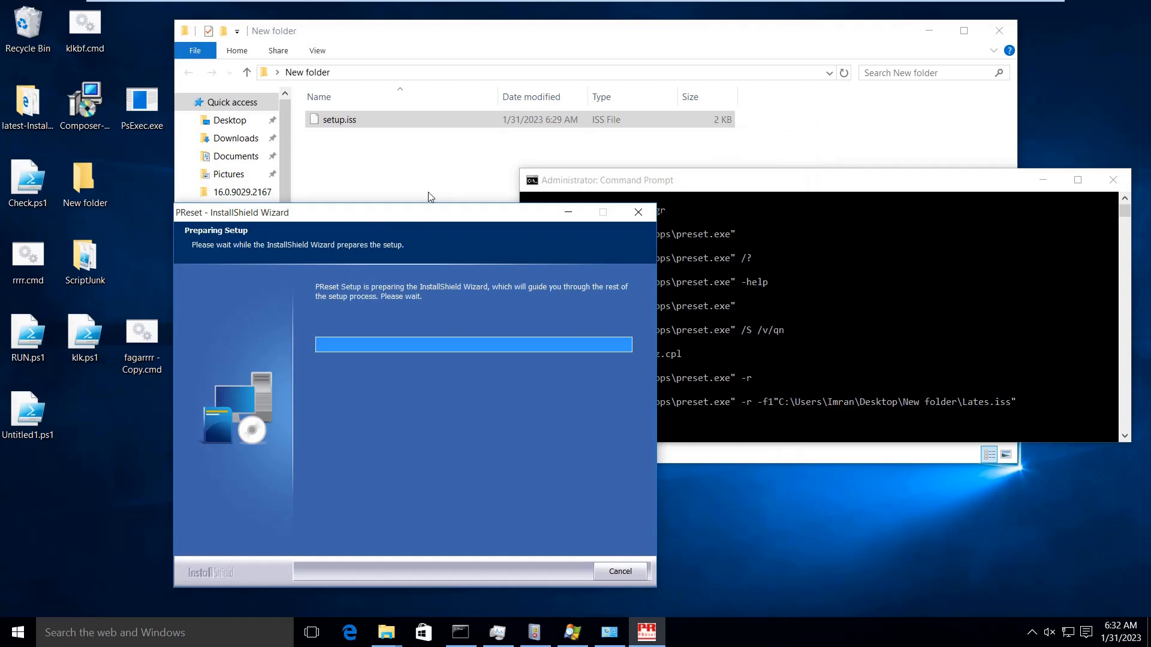
- Refresh New folder and arrange the InstallShield Wizard so the .iss files and the Command Prompt stay in view
{"action": "left_click", "coordinate": [844, 73]}
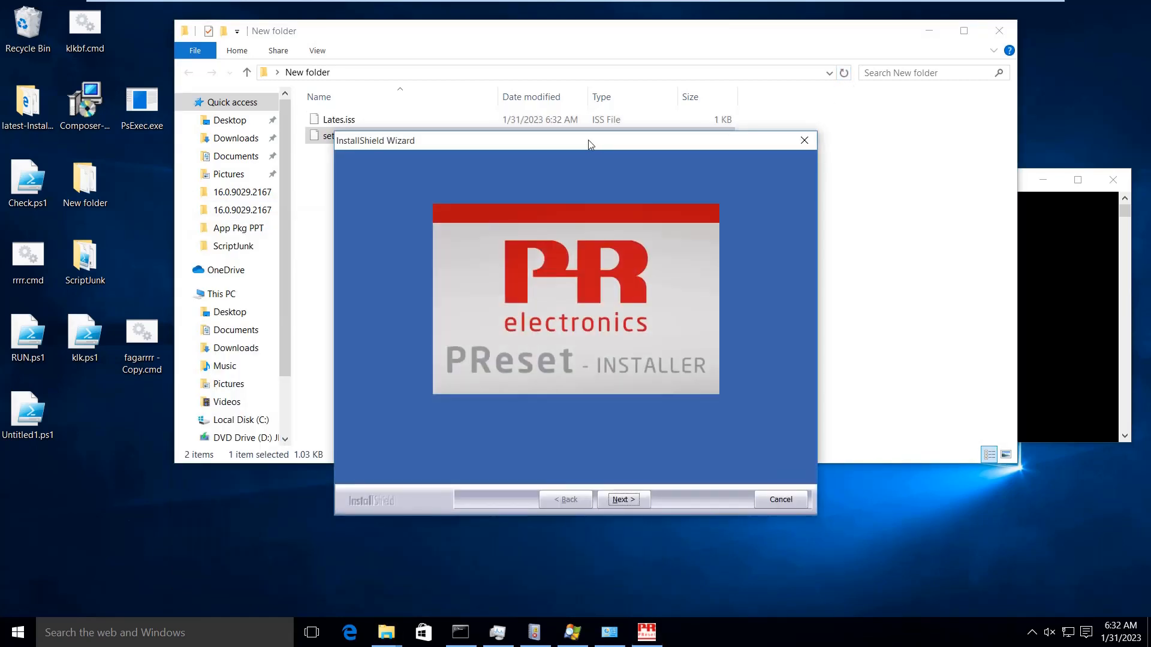
{"action": "left_click_drag", "start_coordinate": [588, 144], "coordinate": [271, 233]}
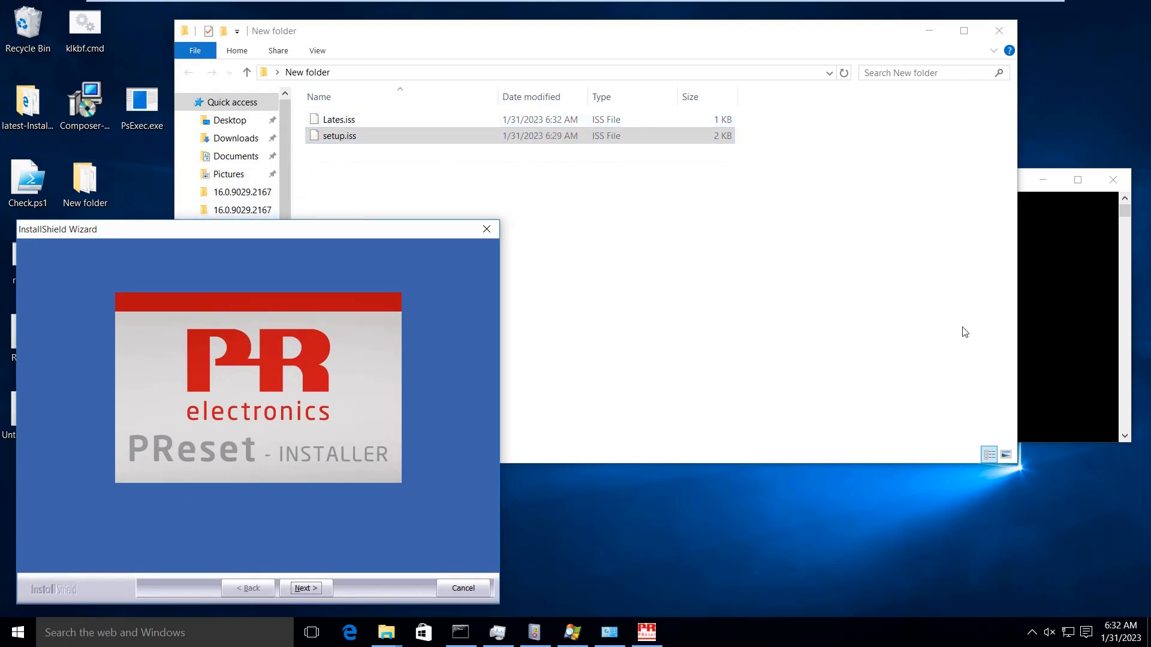
{"action": "left_click", "coordinate": [1051, 333]}
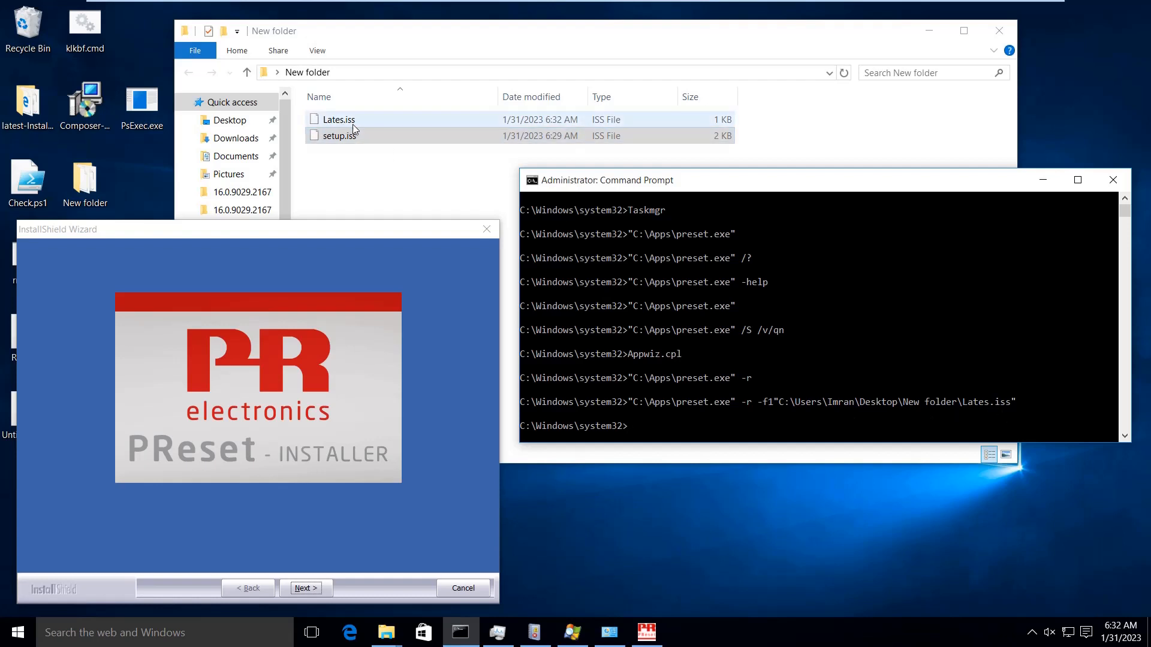
{"action": "left_click_drag", "start_coordinate": [287, 234], "coordinate": [302, 175]}
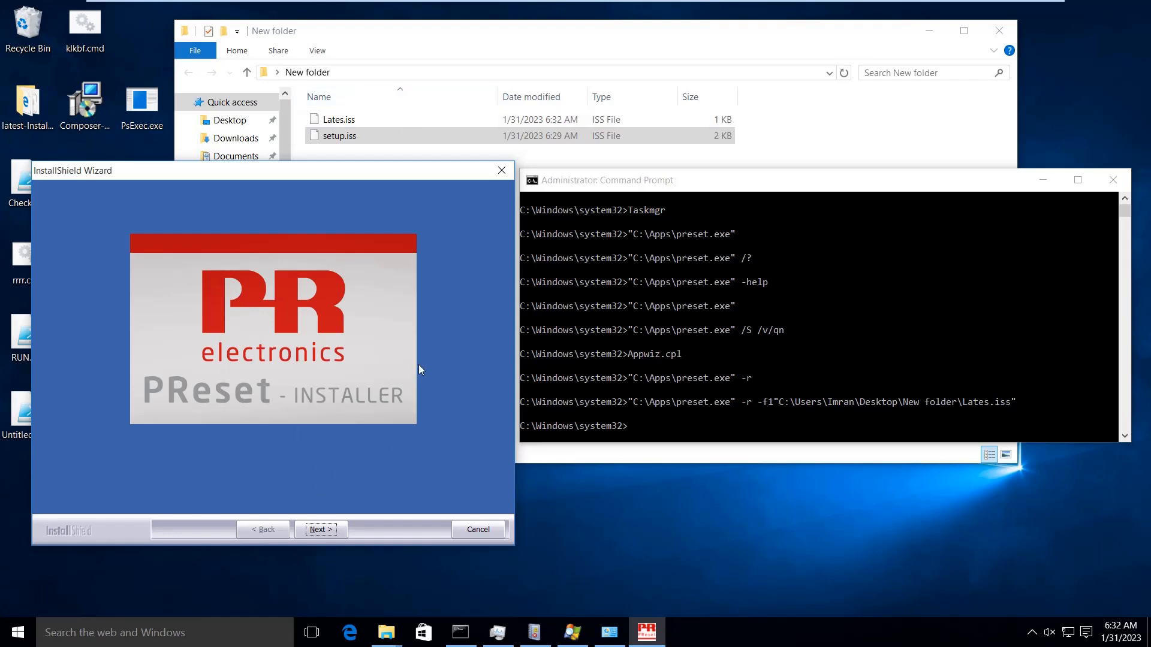
- Install PReset through the InstallShield Wizard, accepting the license agreement and keeping the default destination folder, and finish the wizard
{"action": "left_click", "coordinate": [320, 530]}
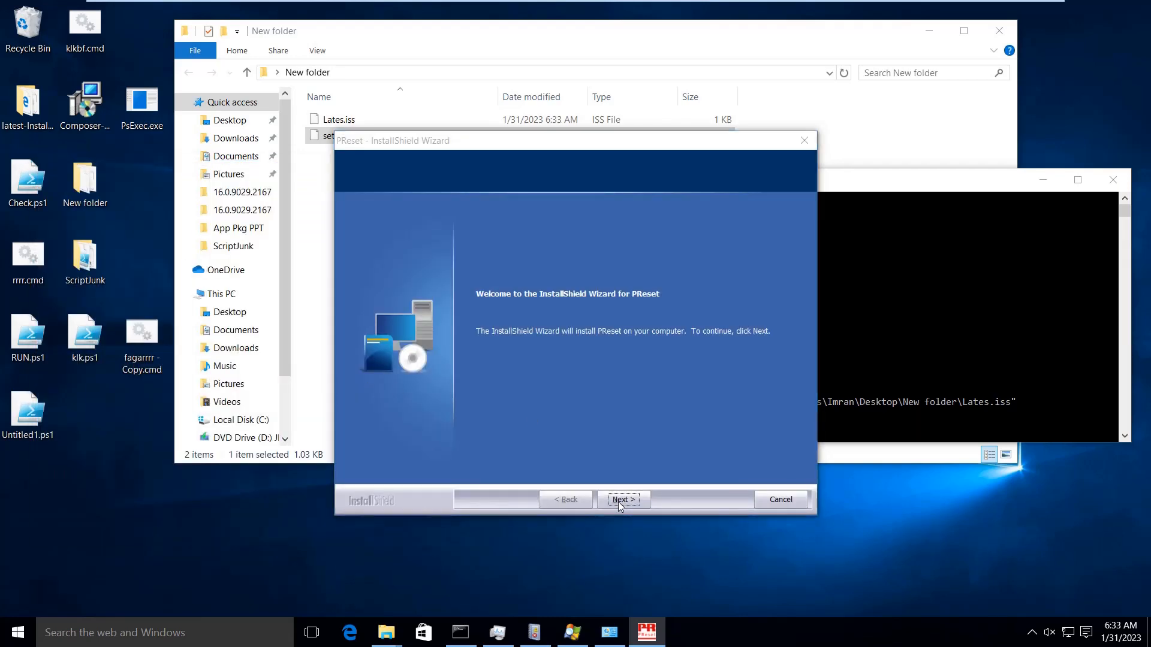
{"action": "key", "text": "Return"}
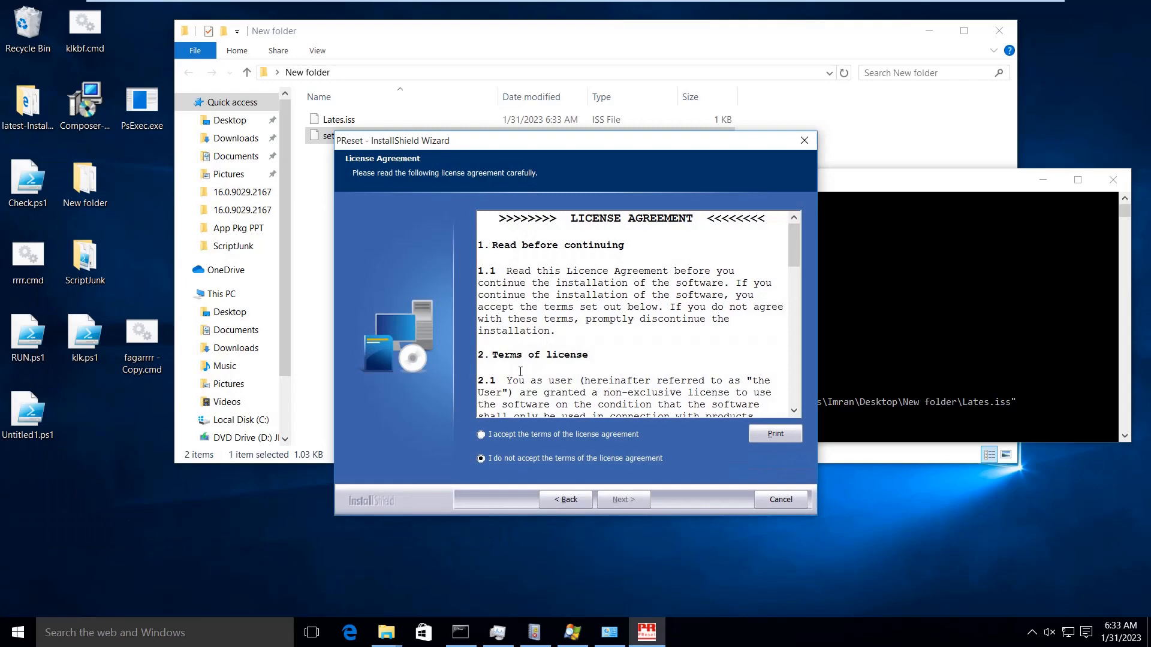
{"action": "left_click", "coordinate": [486, 436]}
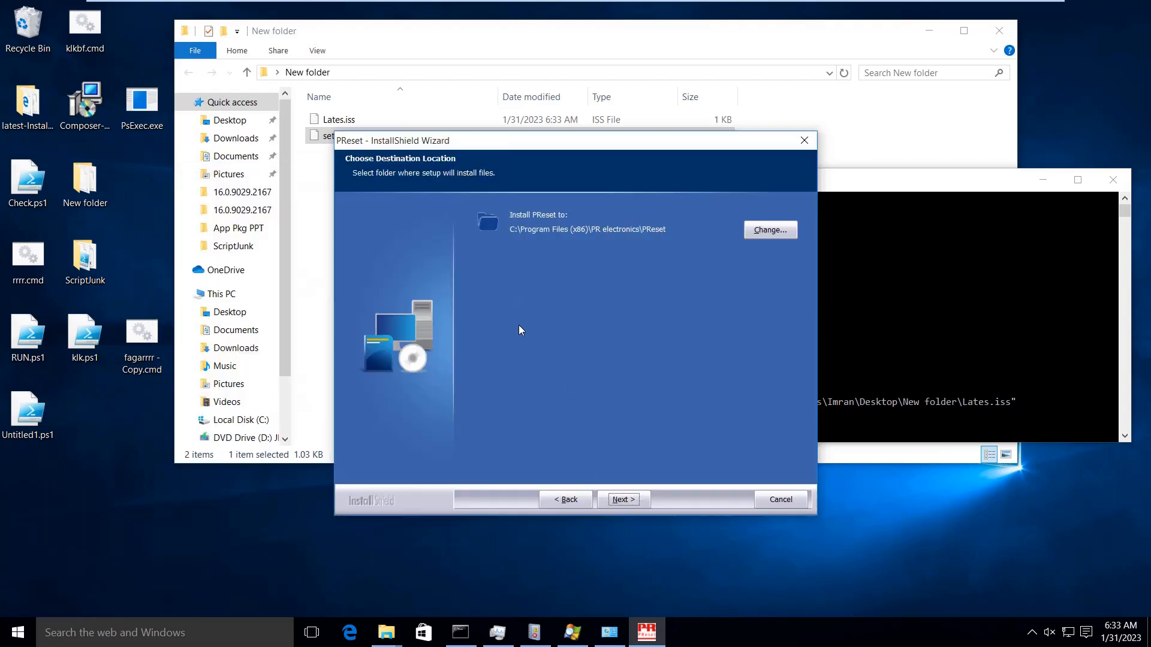
{"action": "left_click", "coordinate": [620, 501]}
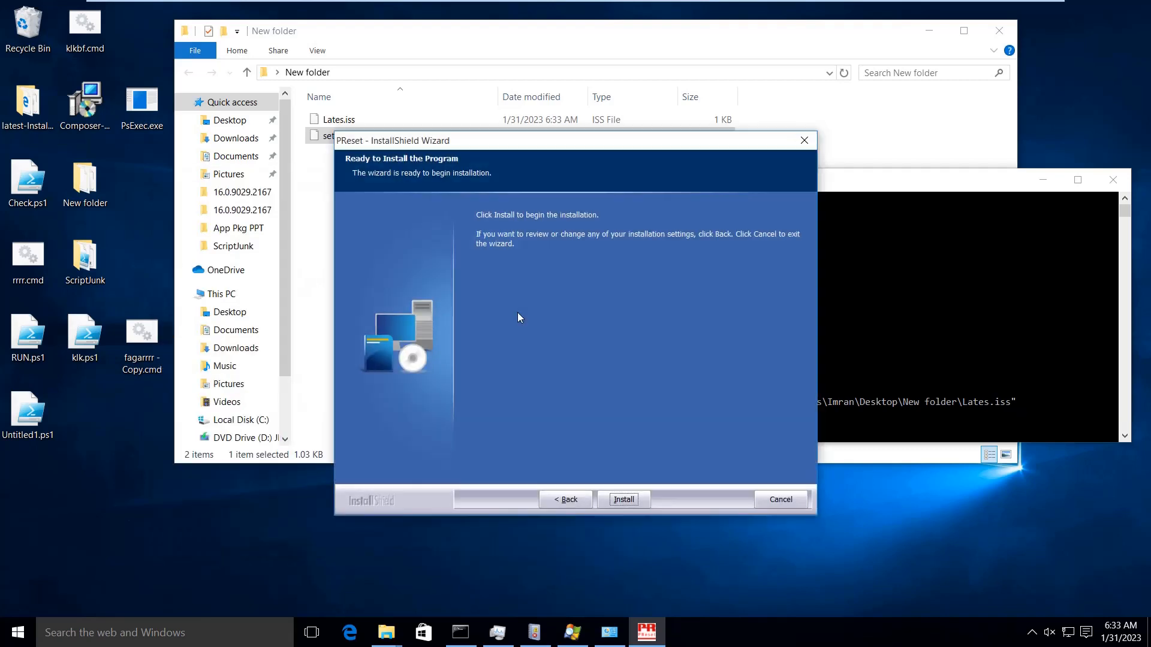
{"action": "left_click", "coordinate": [620, 499]}
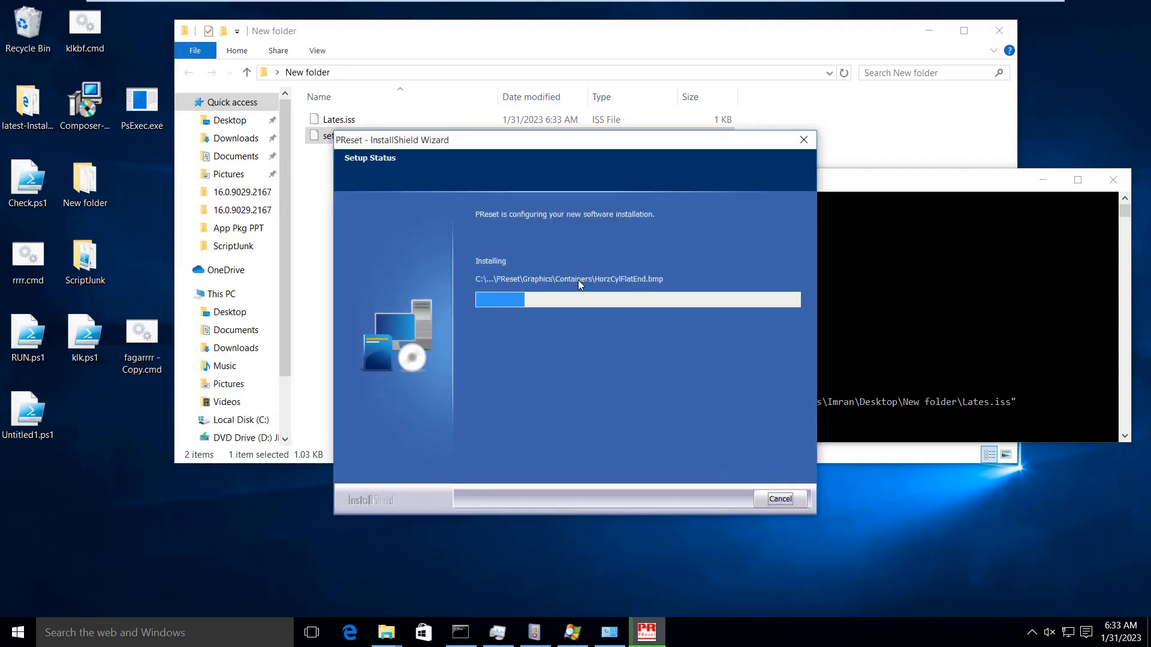
{"action": "left_click_drag", "start_coordinate": [611, 147], "coordinate": [401, 173]}
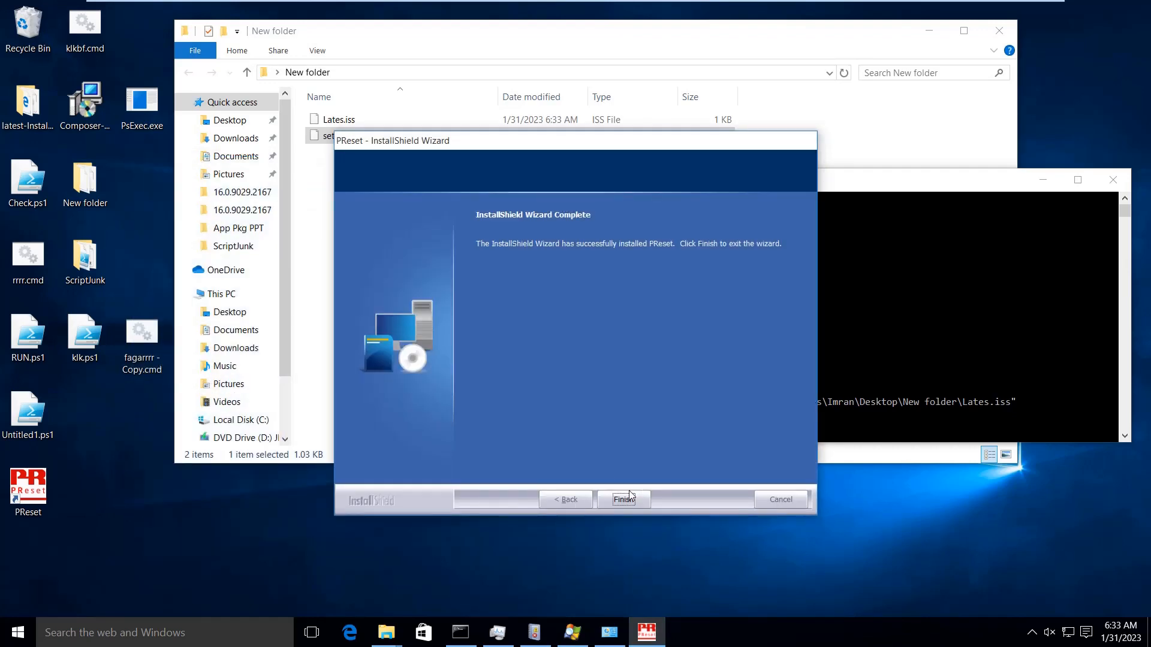
{"action": "left_click", "coordinate": [624, 500]}
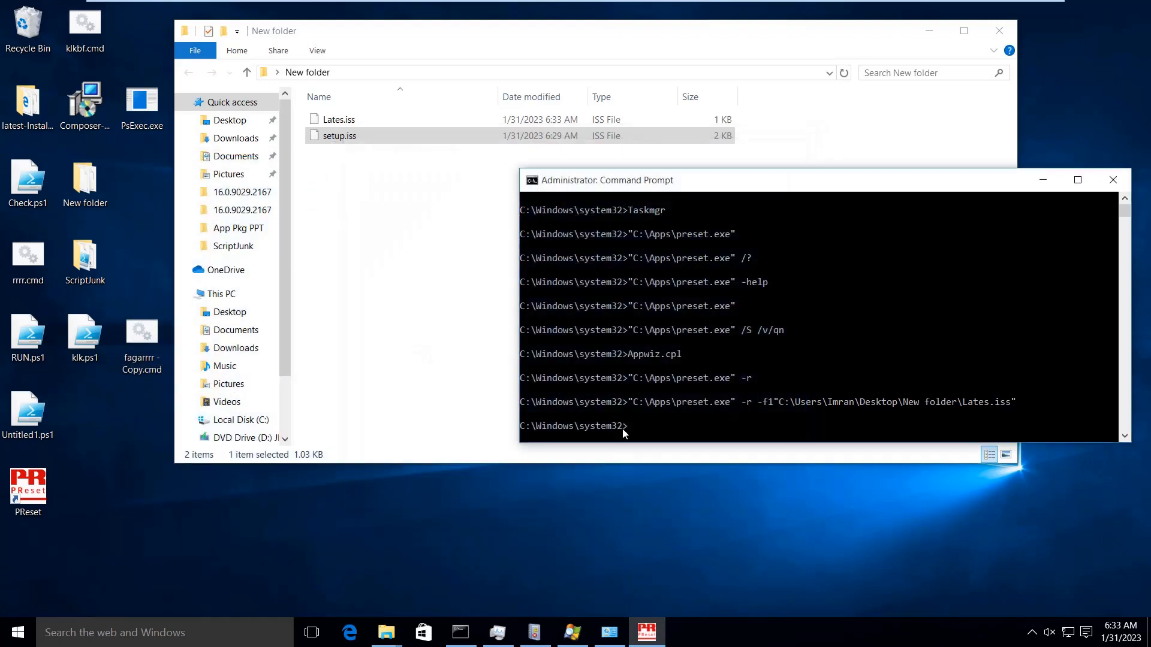
- Rerun the preset.exe recording command with the response file name changed to unLates.iss in the same folder
{"action": "left_click_drag", "start_coordinate": [680, 181], "coordinate": [595, 180]}
{"action": "left_click", "coordinate": [612, 424]}
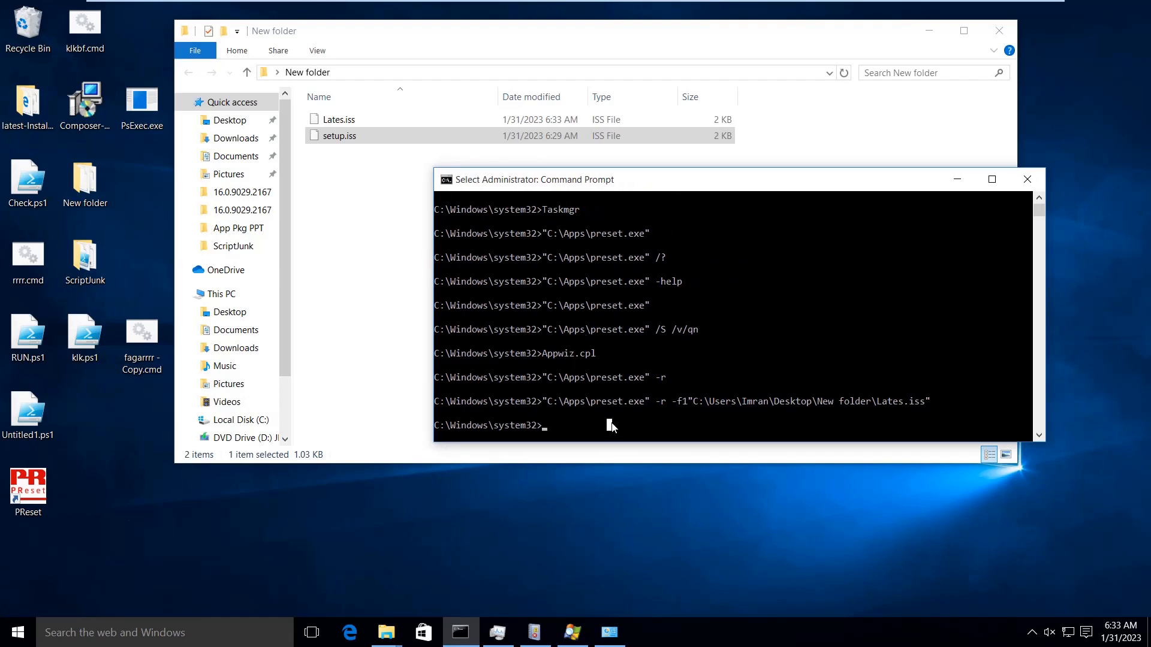
{"action": "key", "text": "Up"}
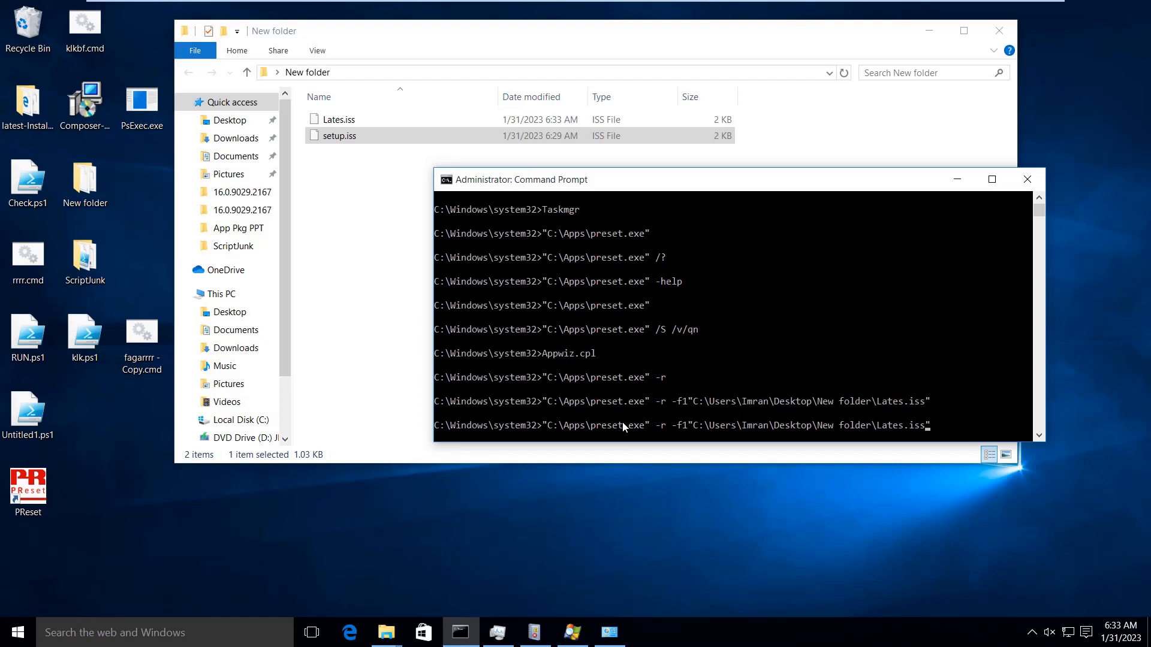
{"action": "key", "text": "Left"}
{"action": "key", "text": "Left"}
{"action": "key", "text": "Left"}
{"action": "key", "text": "Left"}
{"action": "key", "text": "Left"}
{"action": "key", "text": "Left"}
{"action": "type", "text": "un"}
{"action": "key", "text": "Return"}
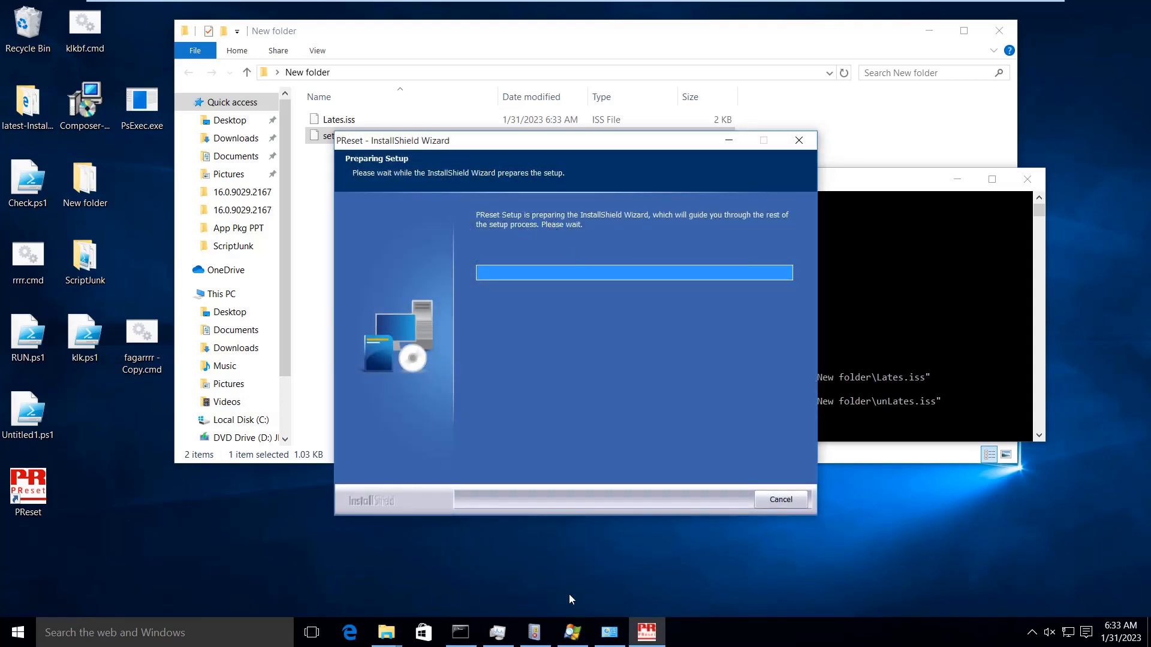
- Check the PReset - PR electronics entry in Programs and Features, minimize that window, and move the Command Prompt beside the wizard
{"action": "left_click", "coordinate": [609, 635]}
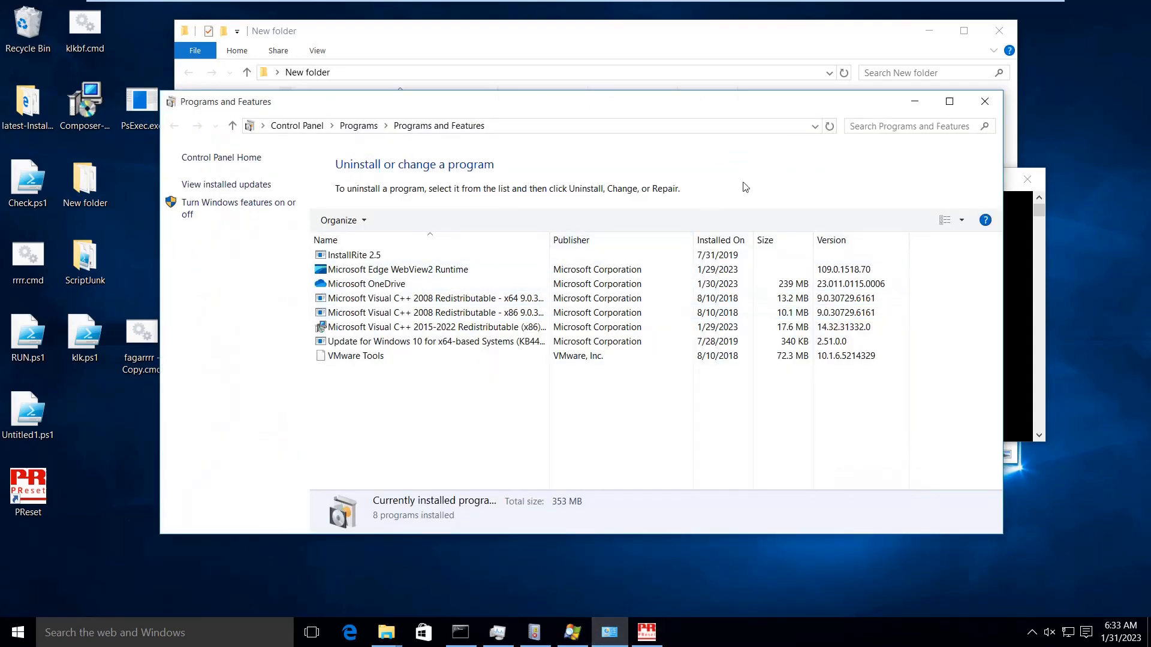
{"action": "double_click", "coordinate": [362, 342]}
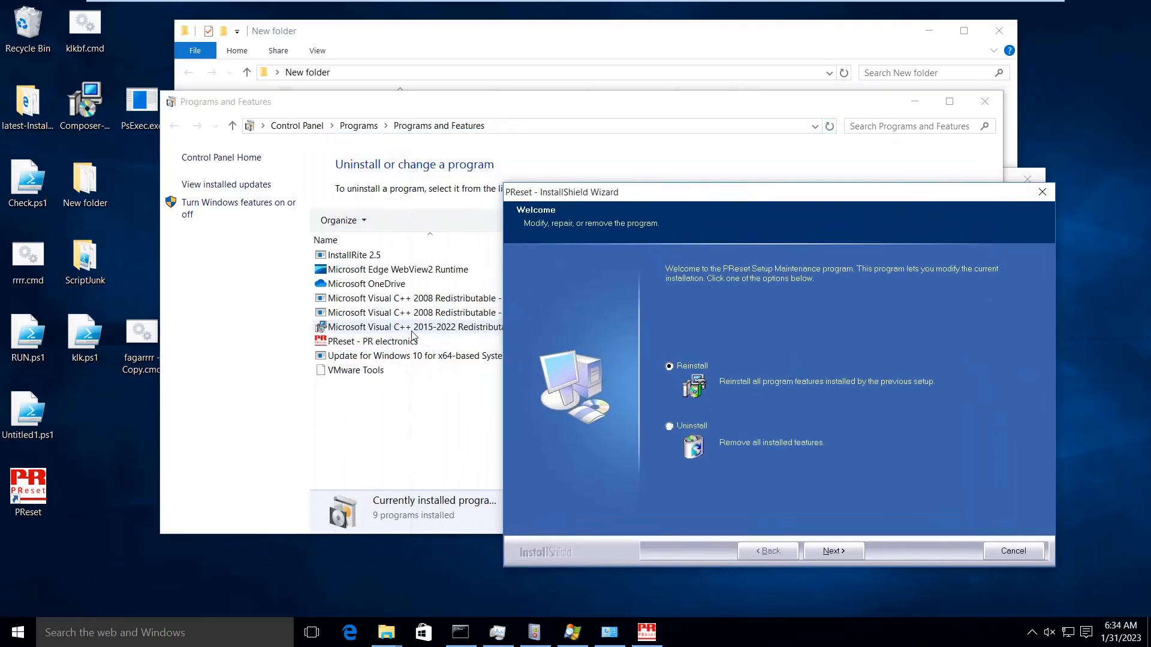
{"action": "left_click", "coordinate": [393, 341]}
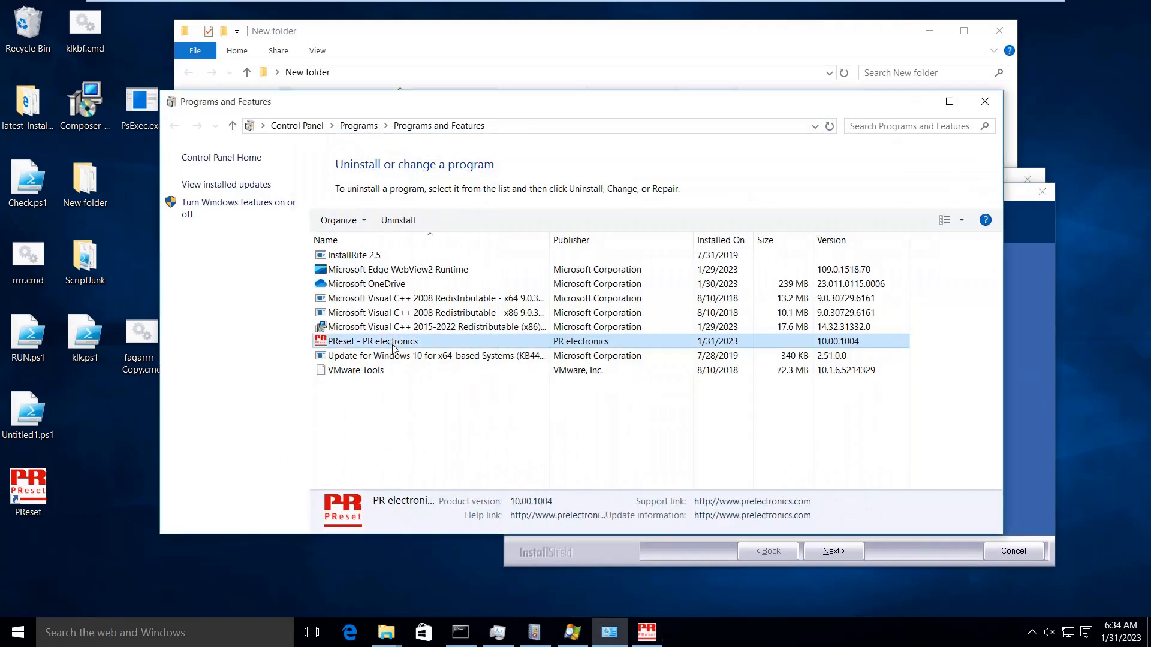
{"action": "left_click", "coordinate": [924, 103]}
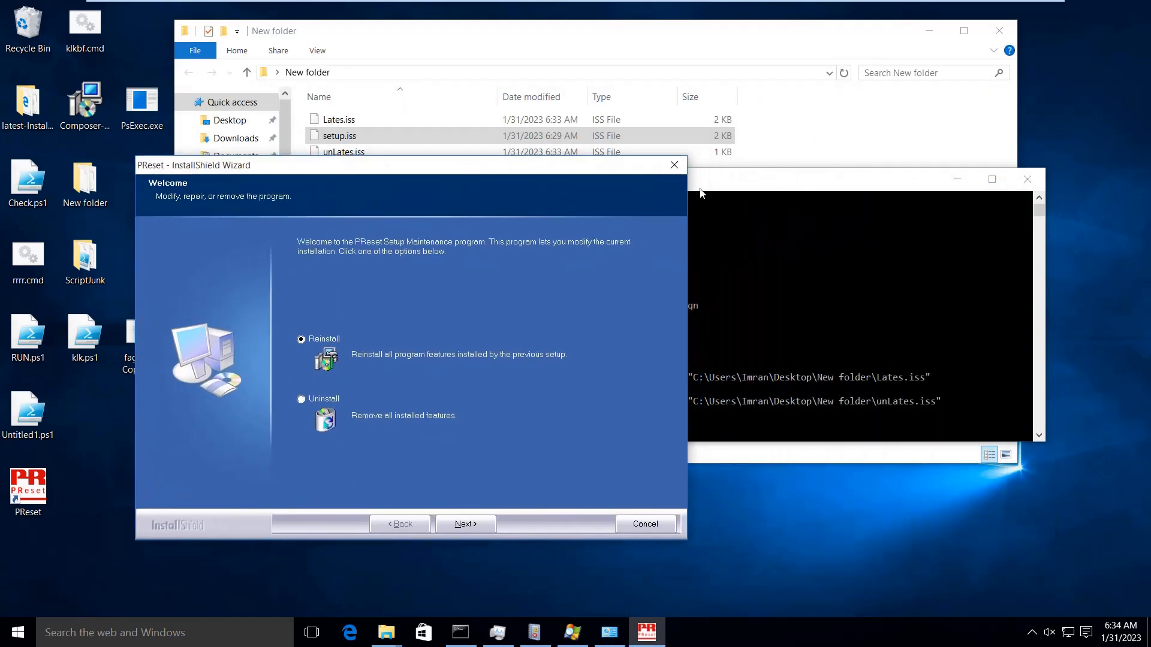
{"action": "left_click_drag", "start_coordinate": [701, 189], "coordinate": [794, 200]}
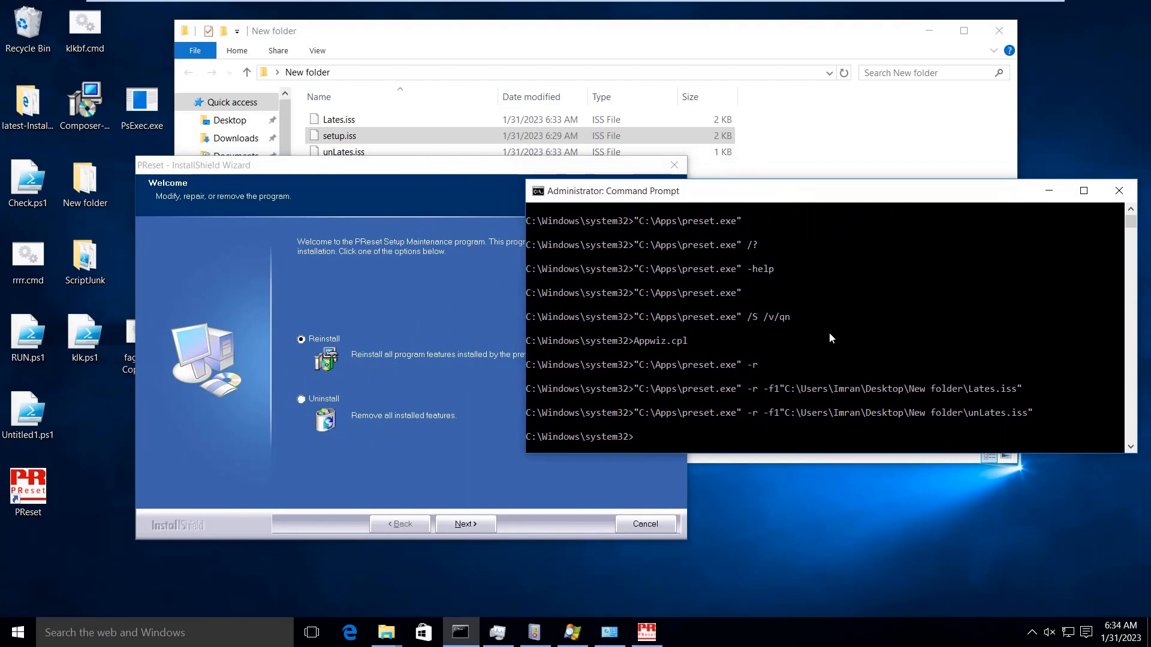
- Uninstall PReset through the maintenance wizard with the Uninstall option, confirm the removal and finish the wizard
{"action": "left_click", "coordinate": [307, 399]}
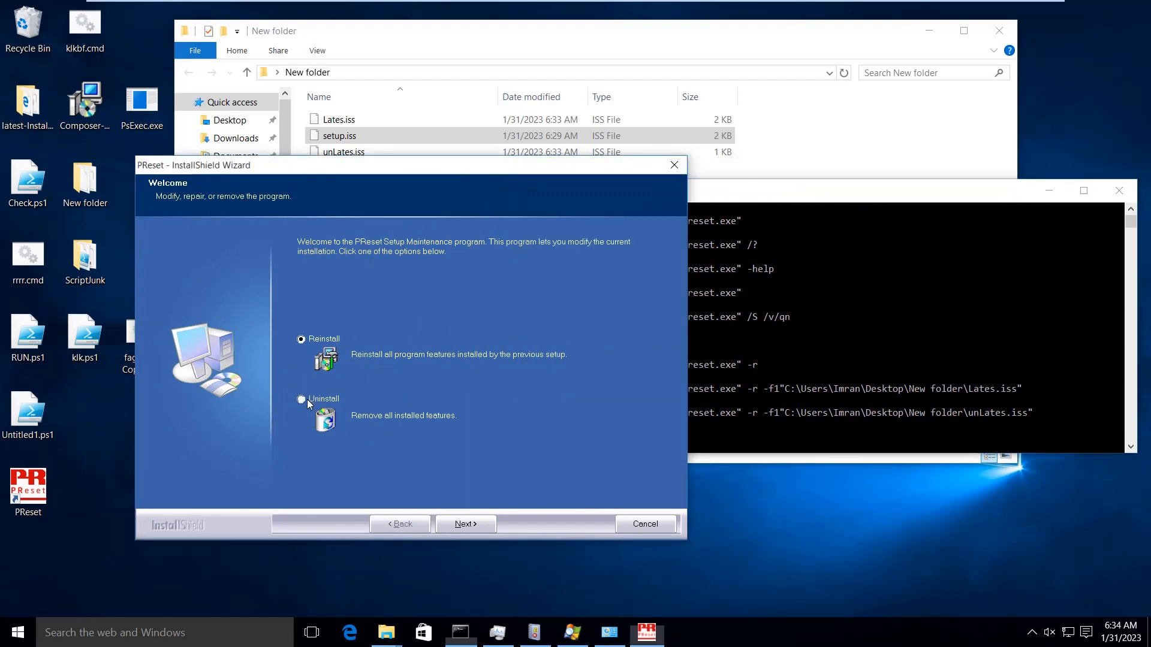
{"action": "left_click", "coordinate": [466, 524]}
{"action": "left_click", "coordinate": [638, 372]}
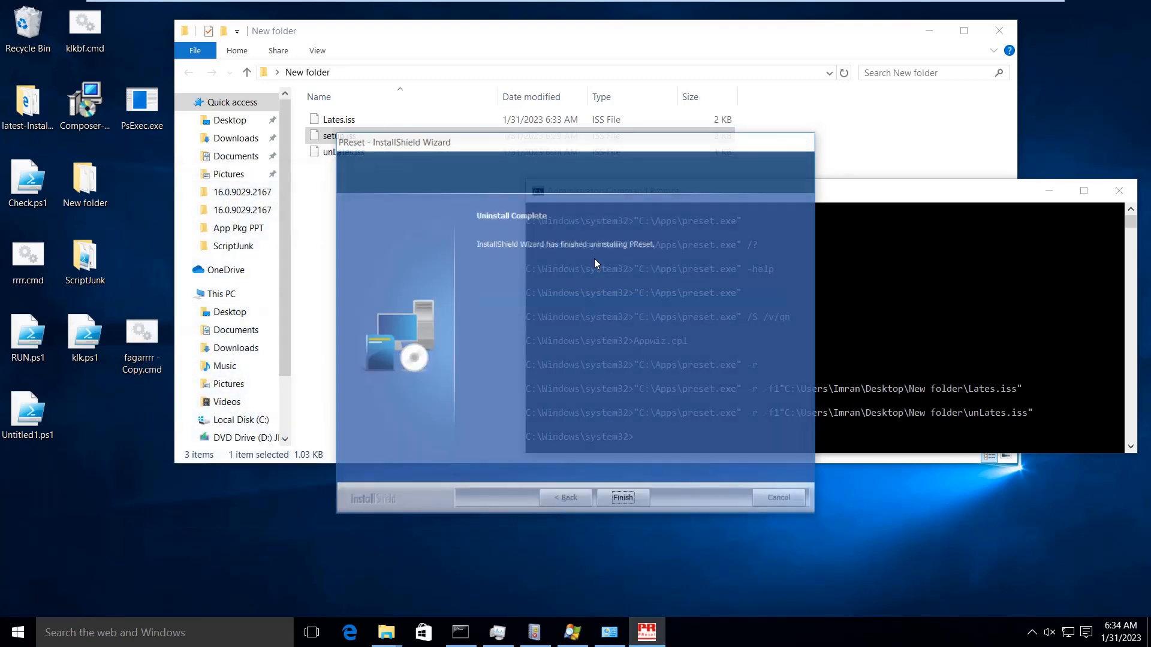
{"action": "left_click", "coordinate": [627, 499]}
- Refresh New folder and check Lates.iss and unLates.iss against the two recording commands in the Command Prompt
{"action": "left_click", "coordinate": [385, 247]}
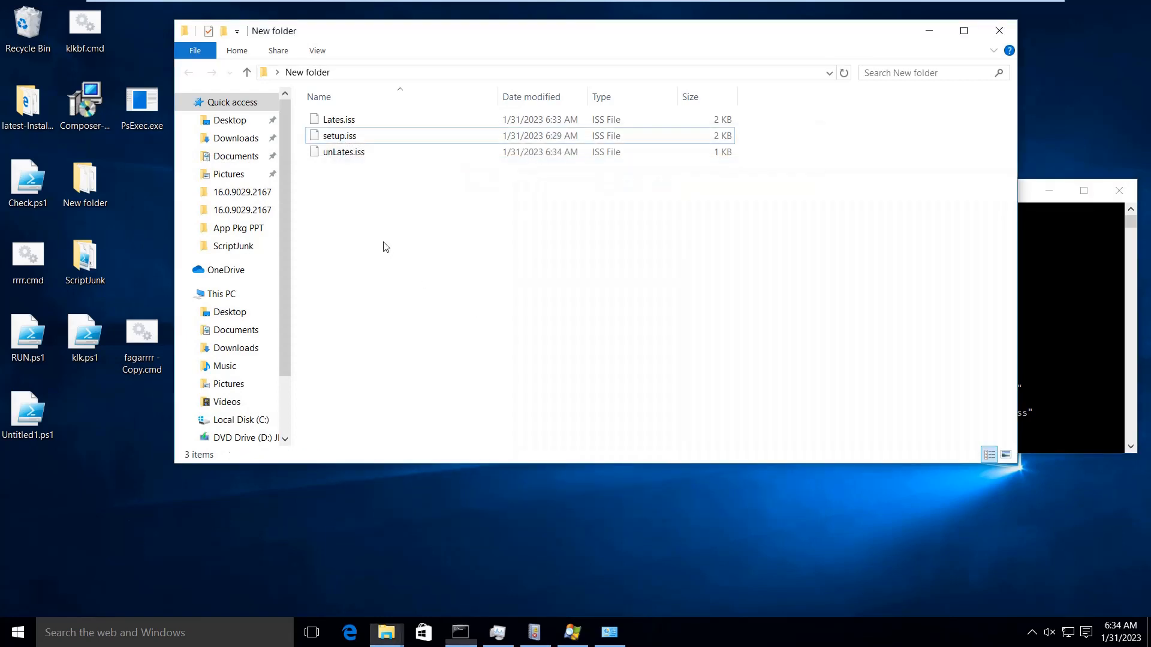
{"action": "left_click", "coordinate": [351, 154]}
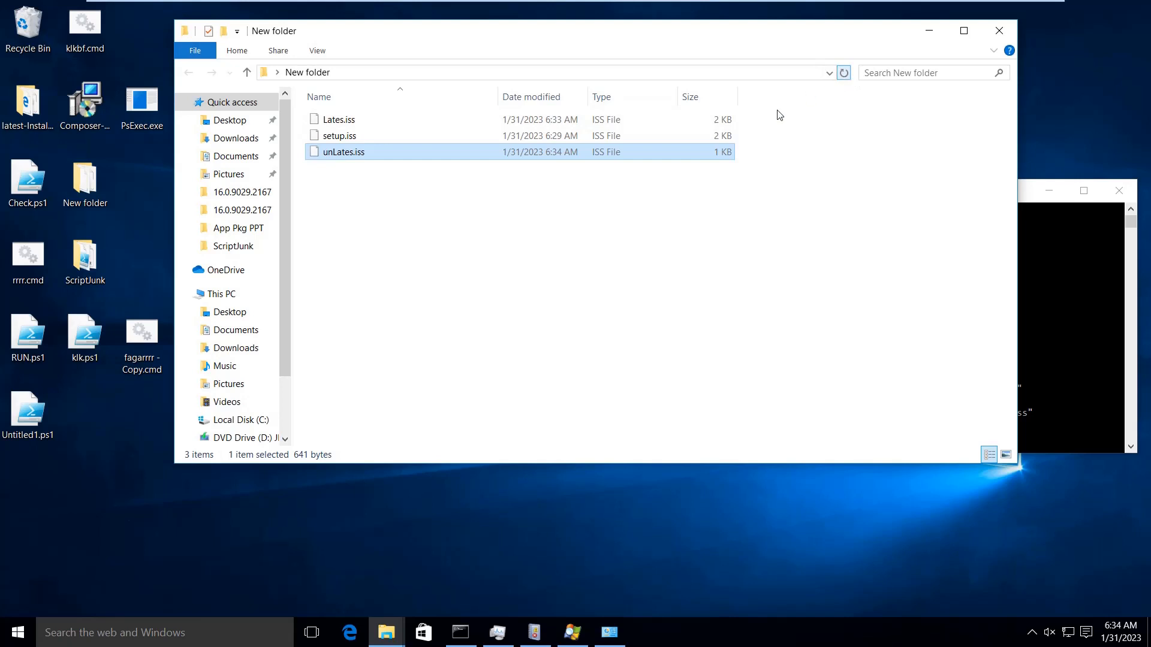
{"action": "left_click", "coordinate": [385, 220]}
{"action": "left_click", "coordinate": [1056, 341]}
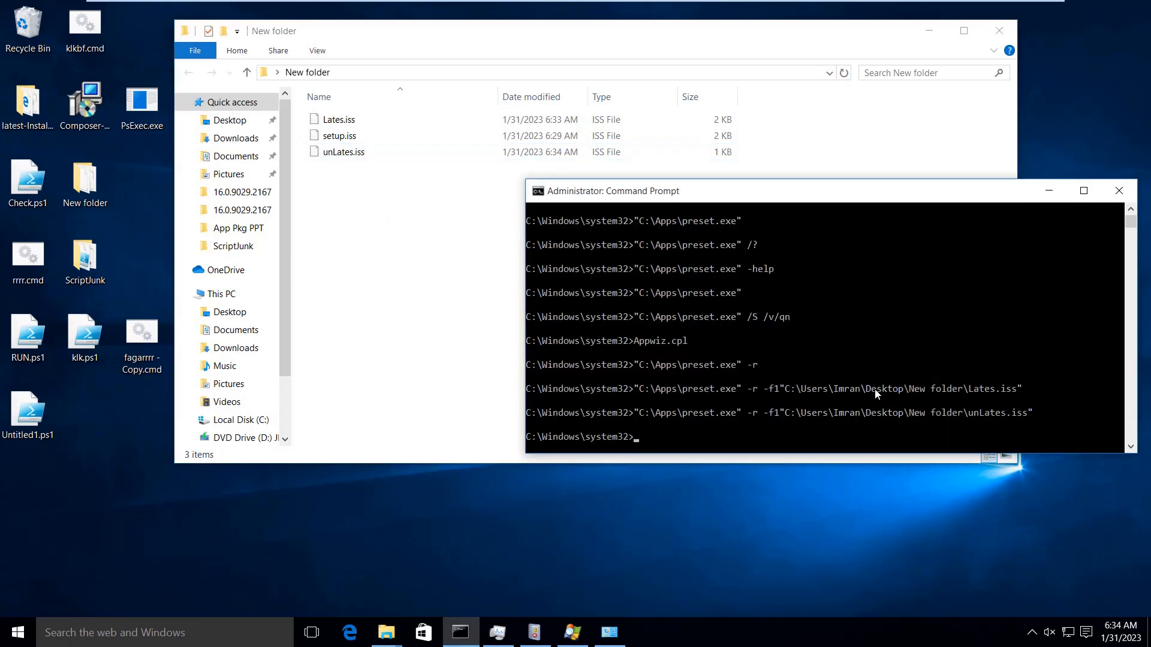
{"action": "left_click", "coordinate": [341, 122]}
{"action": "left_click", "coordinate": [360, 154]}
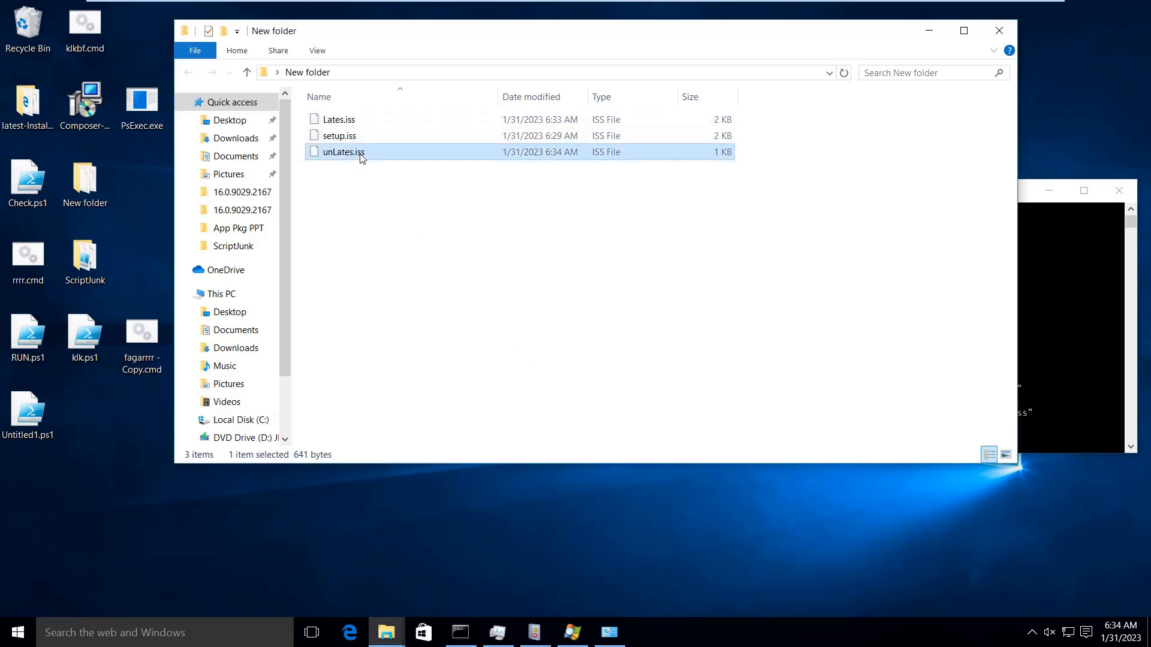
{"action": "left_click", "coordinate": [1086, 356]}
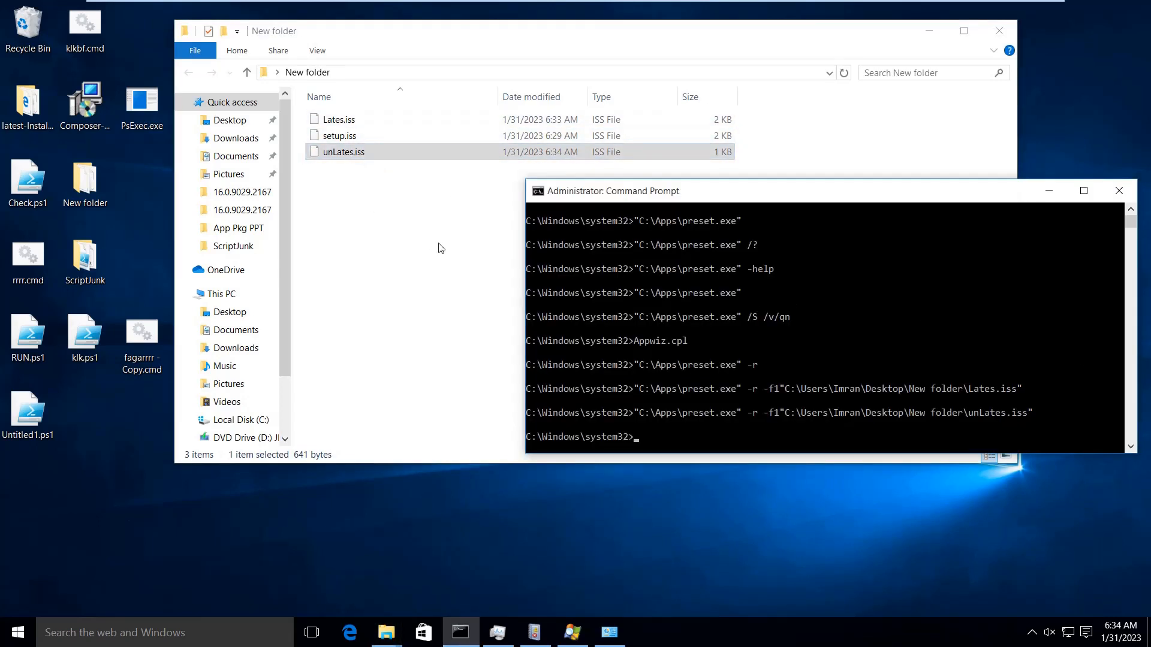
- Open unLates.iss in Notepad without making it the default app, review its version and company lines, close it and return to the Command Prompt
{"action": "right_click", "coordinate": [362, 158]}
{"action": "left_click", "coordinate": [388, 170]}
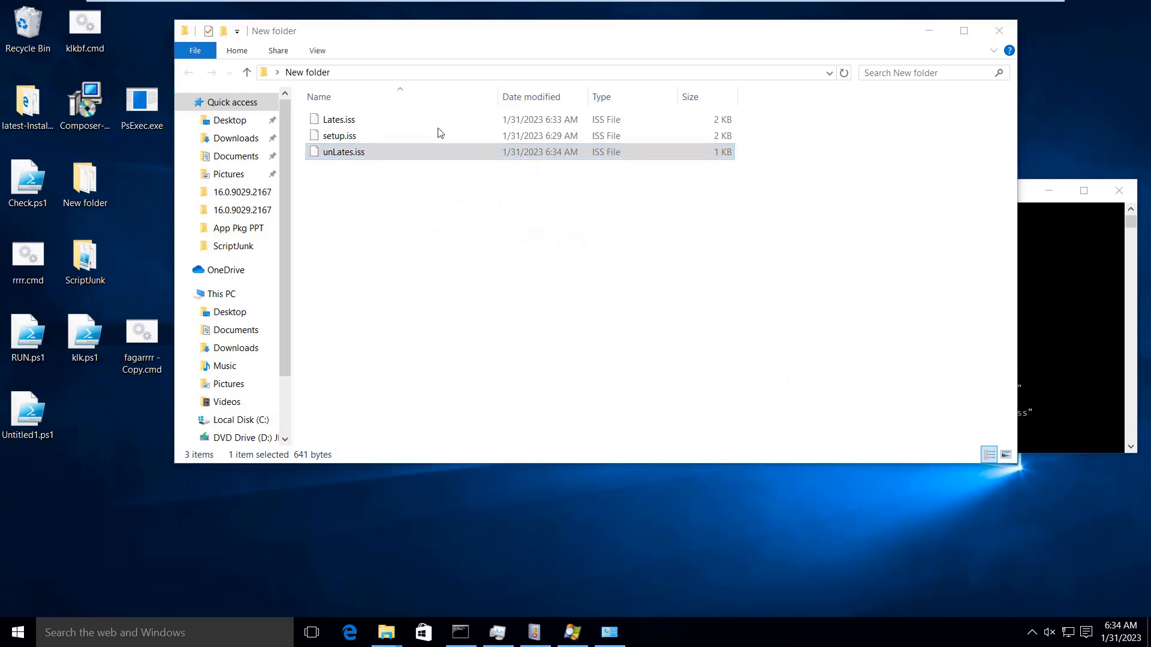
{"action": "left_click", "coordinate": [473, 215]}
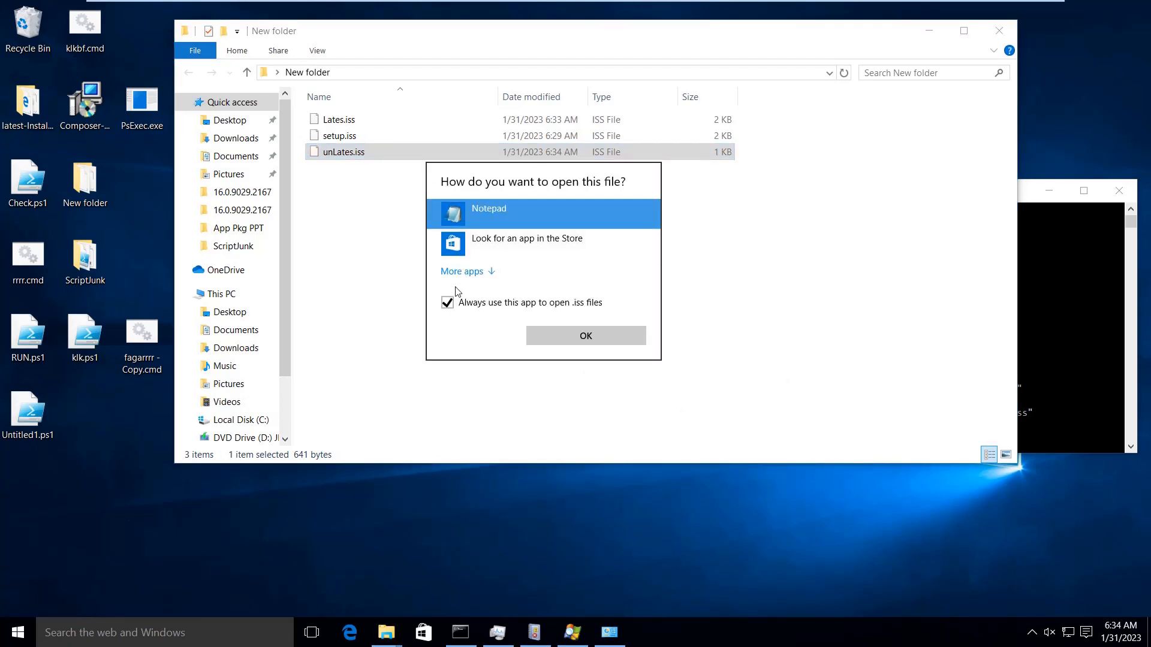
{"action": "left_click", "coordinate": [447, 303]}
{"action": "left_click", "coordinate": [604, 335]}
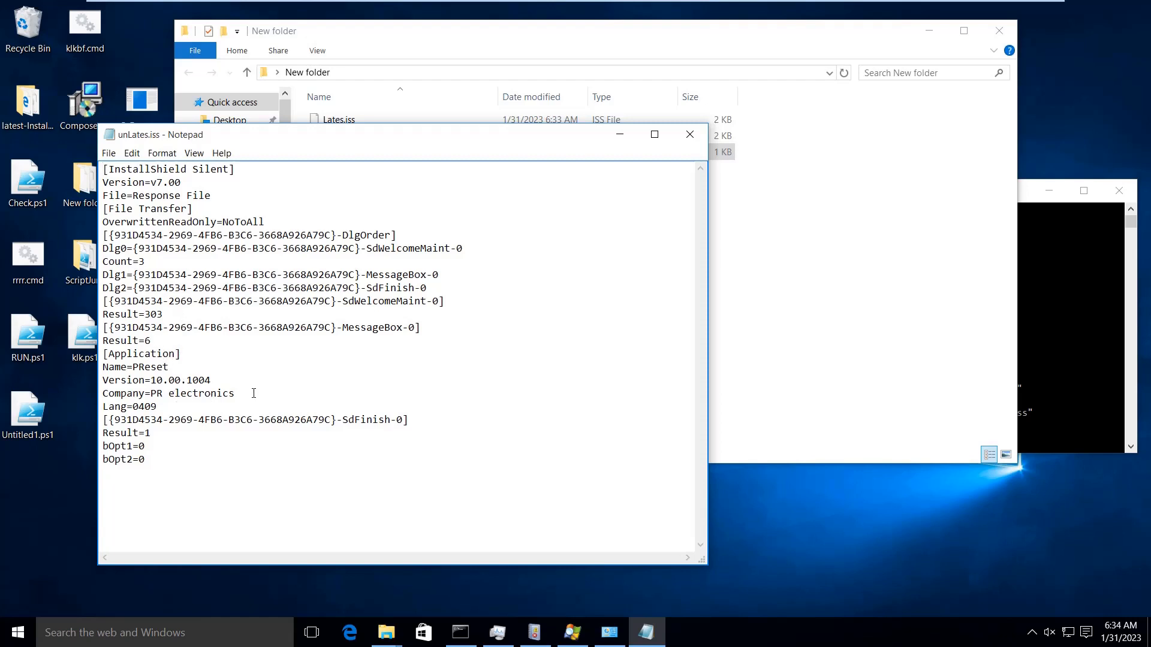
{"action": "left_click_drag", "start_coordinate": [253, 393], "coordinate": [100, 380]}
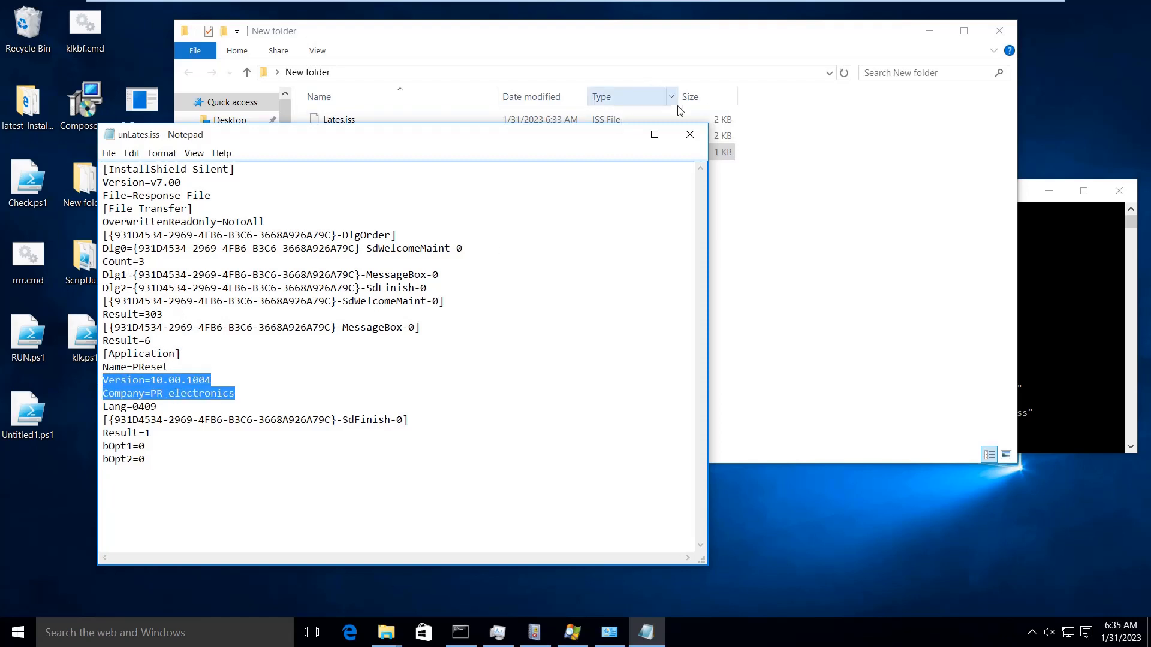
{"action": "left_click", "coordinate": [690, 134]}
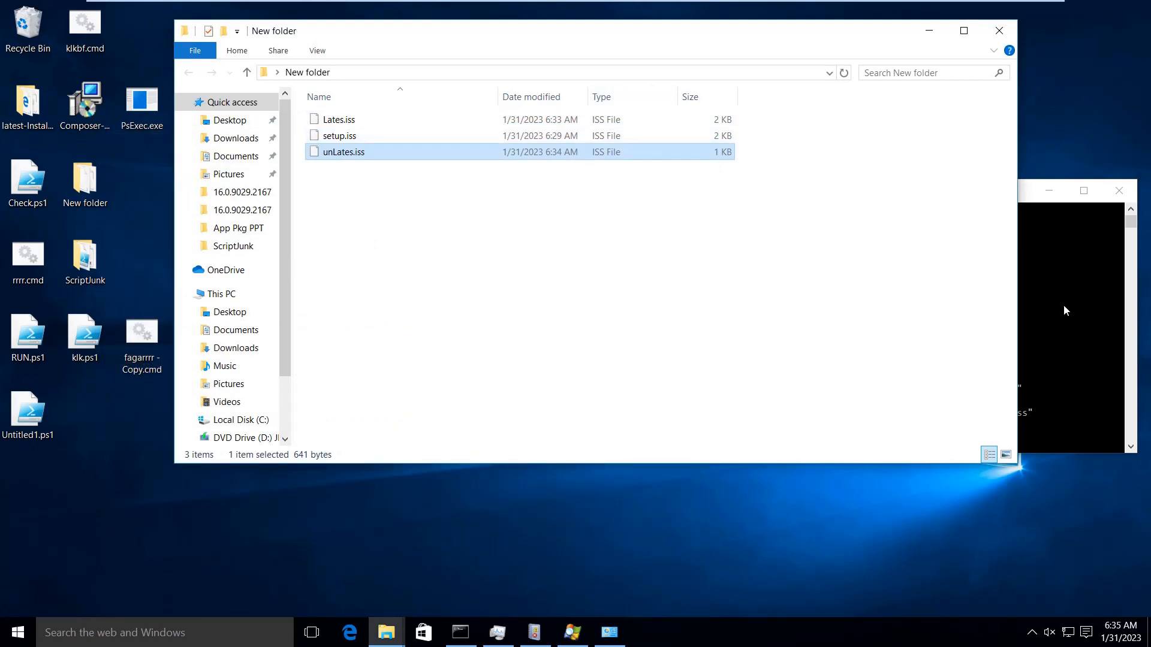
{"action": "left_click", "coordinate": [1064, 306]}
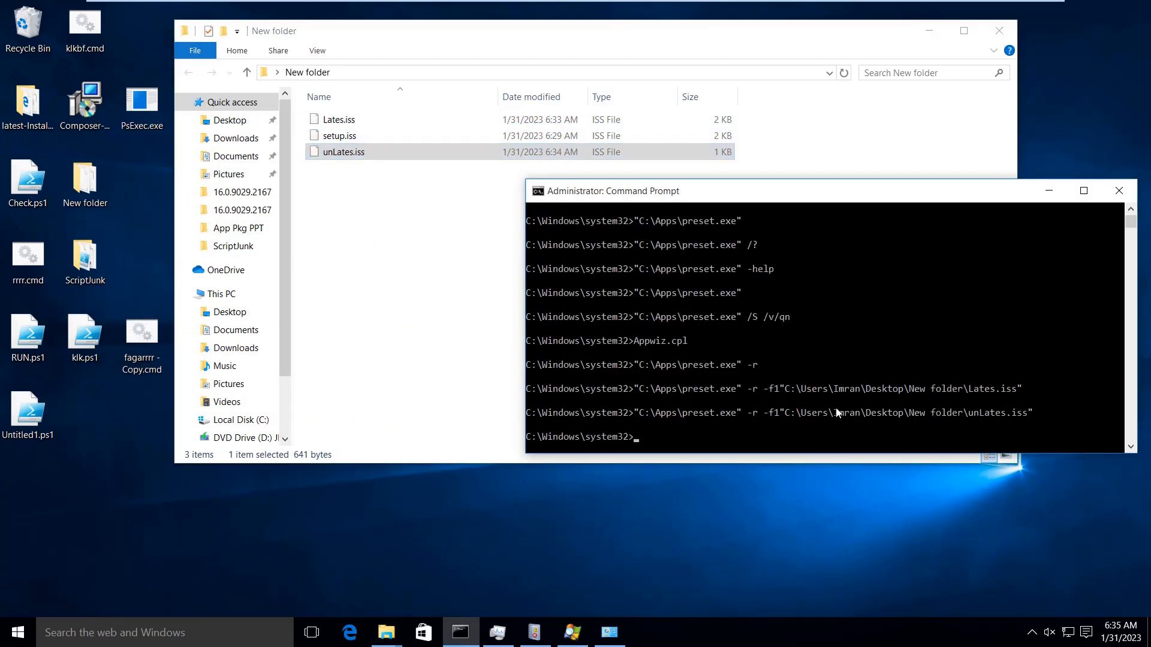
{"action": "key", "text": "Up"}
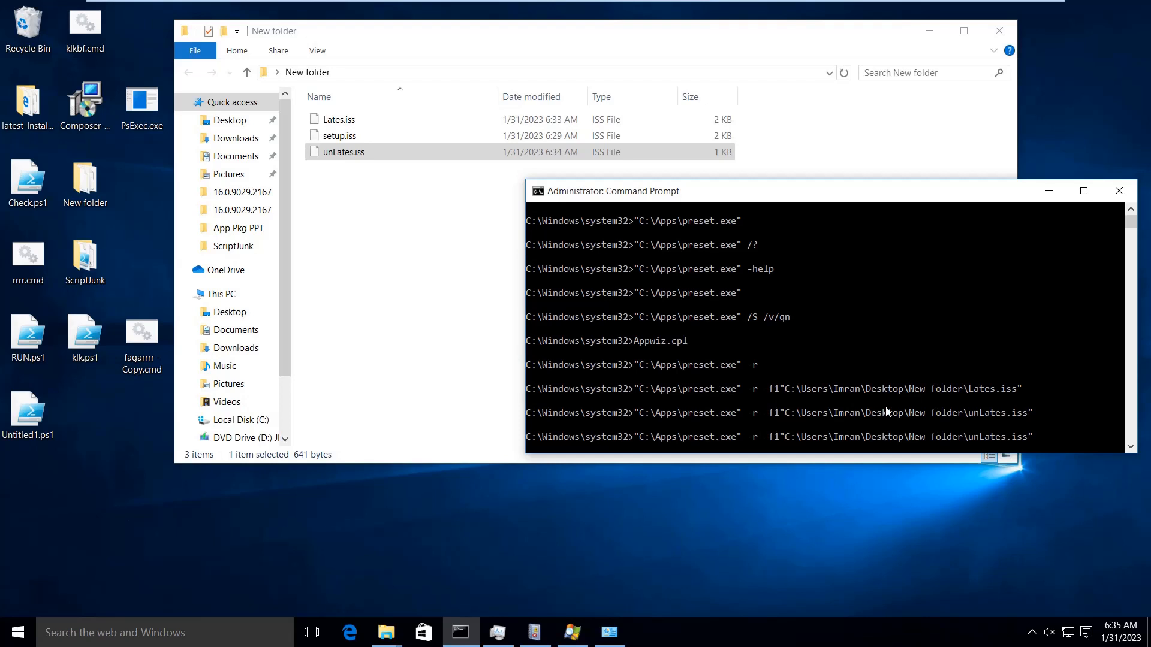
{"action": "key", "text": "BackSpace"}
{"action": "key", "text": "BackSpace"}
{"action": "key", "text": "BackSpace"}
{"action": "key", "text": "BackSpace"}
{"action": "key", "text": "BackSpace"}
{"action": "key", "text": "BackSpace"}
{"action": "key", "text": "BackSpace"}
{"action": "key", "text": "BackSpace"}
{"action": "key", "text": "BackSpace"}
{"action": "key", "text": "BackSpace"}
{"action": "key", "text": "BackSpace"}
{"action": "key", "text": "BackSpace"}
{"action": "key", "text": "BackSpace"}
{"action": "key", "text": "BackSpace"}
{"action": "key", "text": "BackSpace"}
{"action": "key", "text": "BackSpace"}
{"action": "key", "text": "BackSpace"}
{"action": "key", "text": "BackSpace"}
{"action": "key", "text": "BackSpace"}
{"action": "key", "text": "BackSpace"}
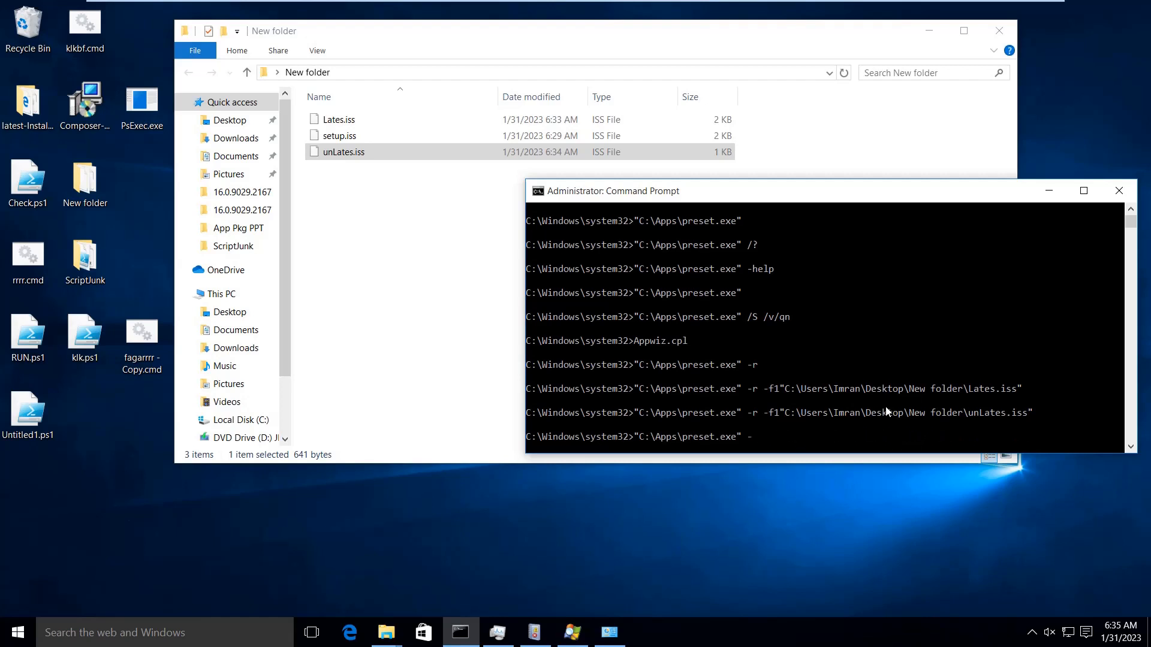
{"action": "type", "text": "s -f"}
{"action": "key", "text": "Escape"}
- Reuse the Lates.iss recording command with -r changed to -s, minimize New folder, and run the silent install of preset.exe
{"action": "key", "text": "Up"}
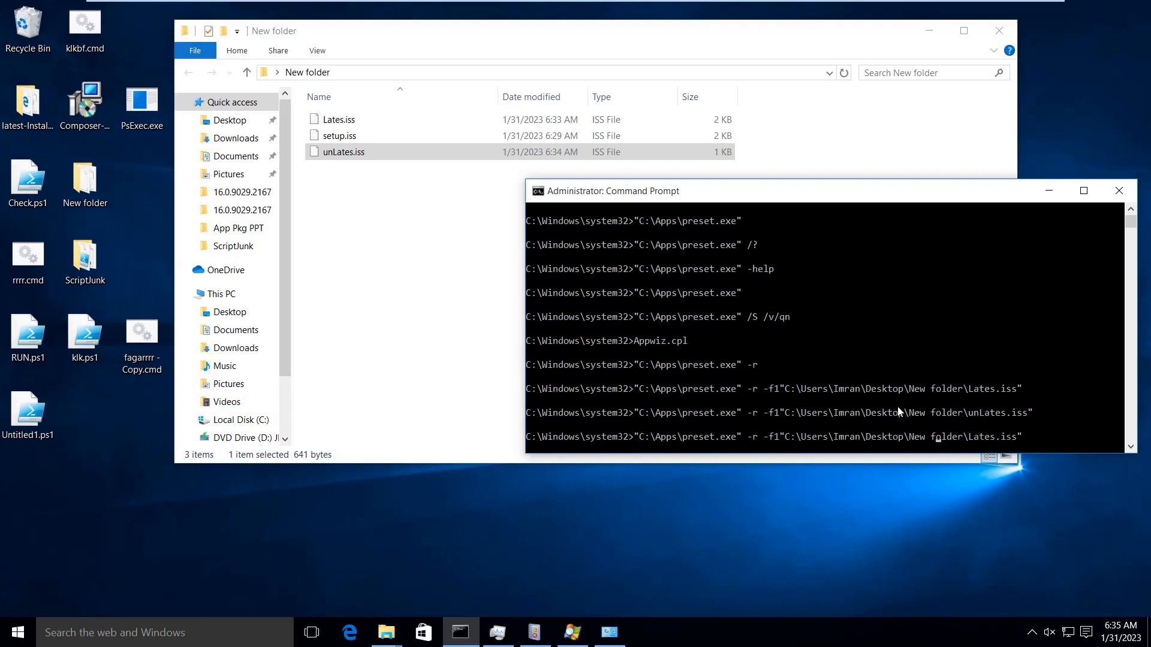
{"action": "key", "text": "Left"}
{"action": "key", "text": "Left"}
{"action": "key", "text": "Left"}
{"action": "key", "text": "Left"}
{"action": "key", "text": "Left"}
{"action": "key", "text": "Left"}
{"action": "key", "text": "Left"}
{"action": "key", "text": "BackSpace"}
{"action": "type", "text": "s"}
{"action": "left_click", "coordinate": [927, 33]}
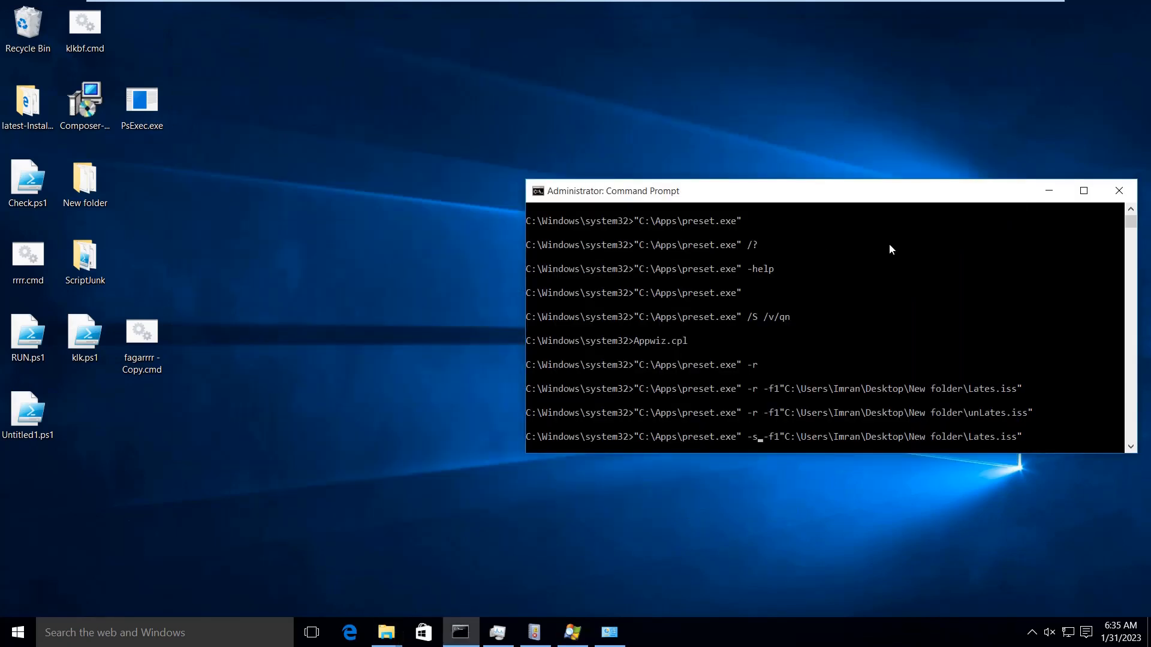
{"action": "key", "text": "Return"}
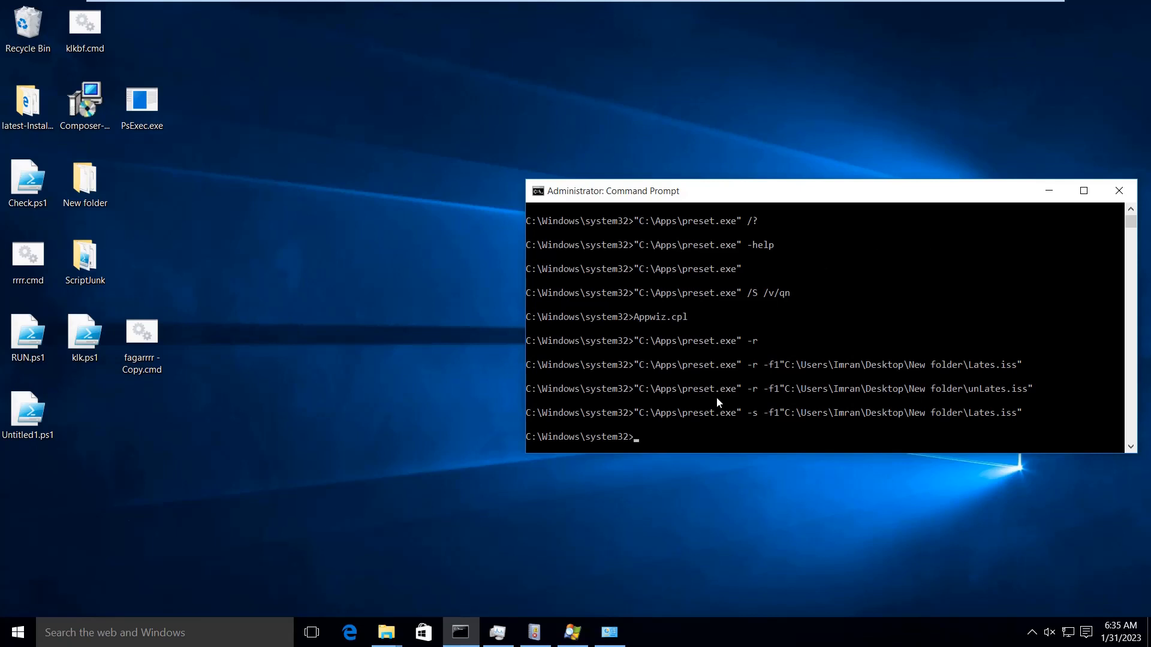
- Compare the preset.exe command lines in Task Manager with the silent install command in the Command Prompt, and minimize both windows
{"action": "left_click", "coordinate": [497, 633]}
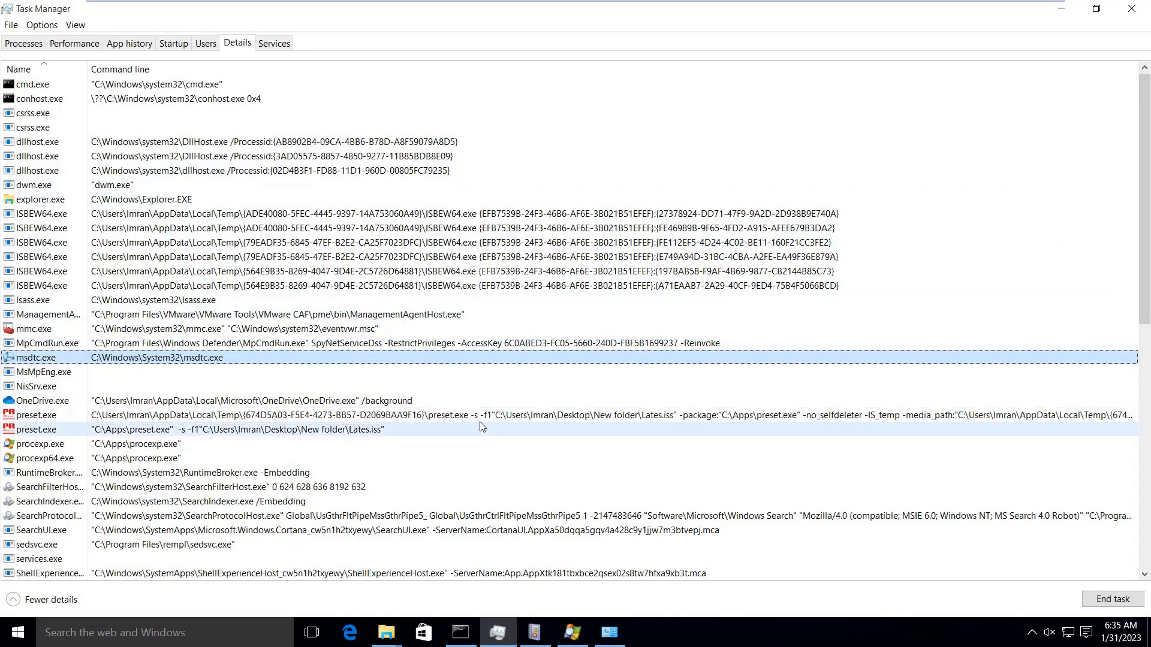
{"action": "left_click", "coordinate": [458, 631]}
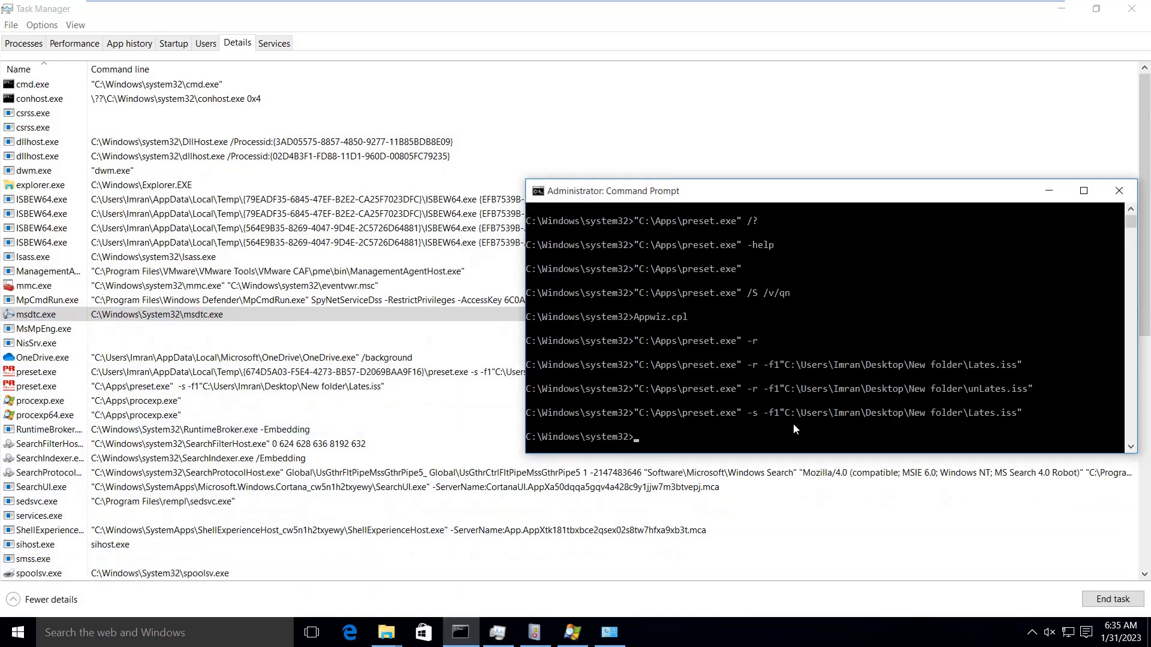
{"action": "left_click_drag", "start_coordinate": [720, 197], "coordinate": [738, 75]}
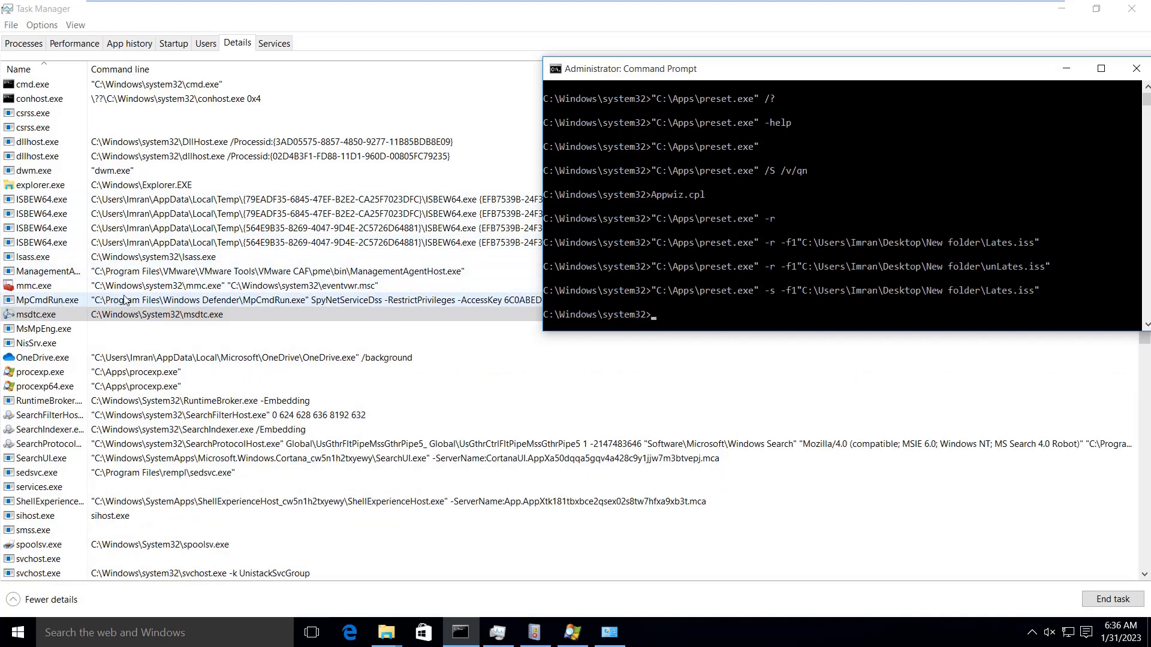
{"action": "left_click", "coordinate": [1065, 69]}
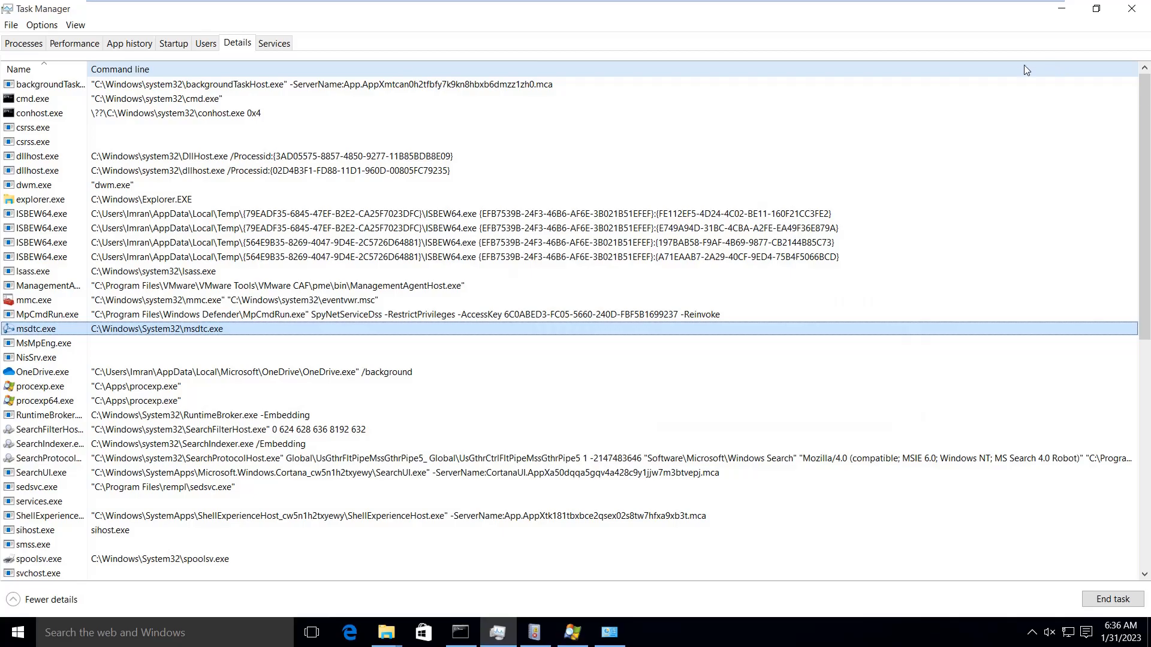
{"action": "left_click", "coordinate": [1061, 9]}
- Refresh Programs and Features, check the PReset - PR electronics entry, and minimize that window to return to the Command Prompt
{"action": "left_click", "coordinate": [605, 633]}
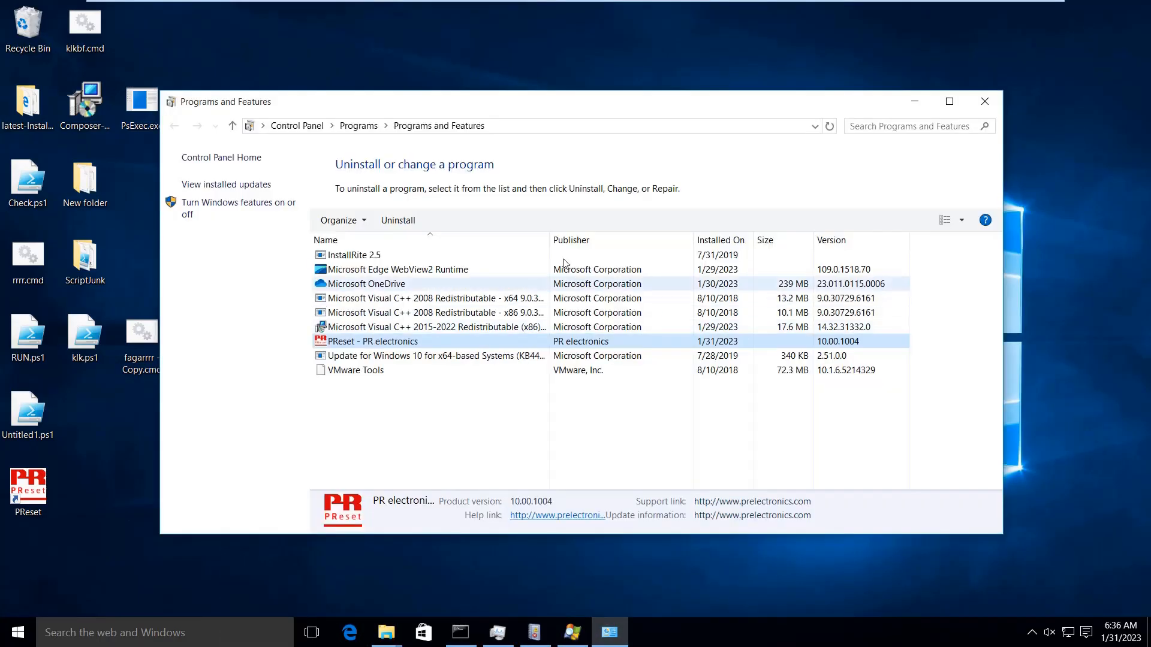
{"action": "left_click", "coordinate": [829, 125]}
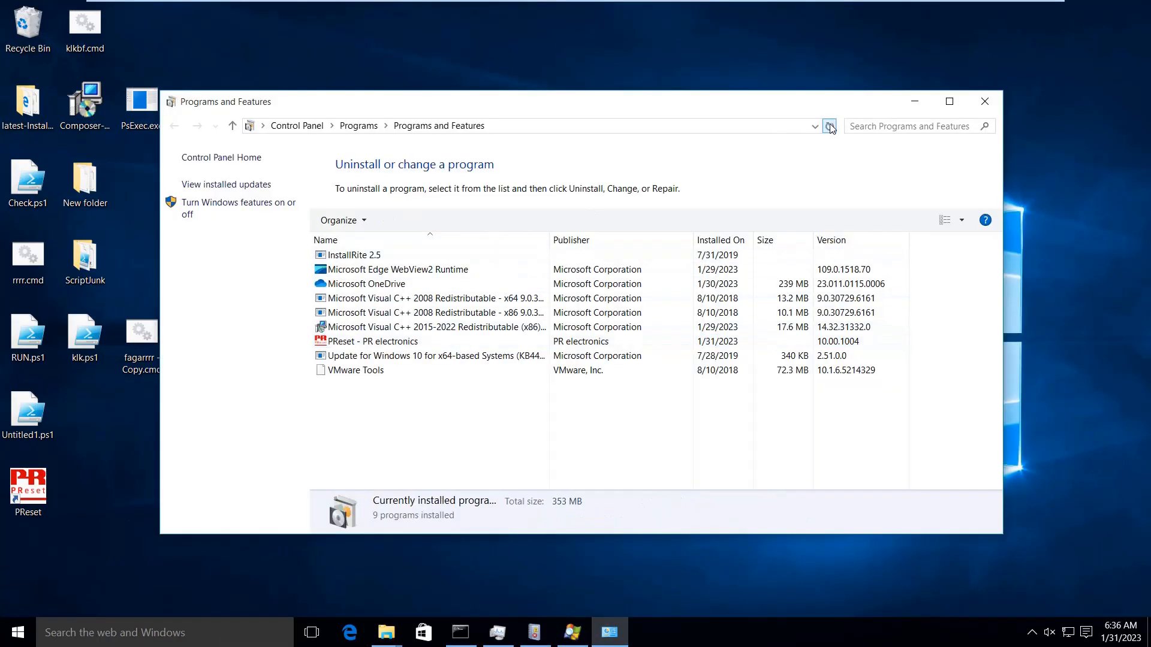
{"action": "left_click", "coordinate": [520, 341]}
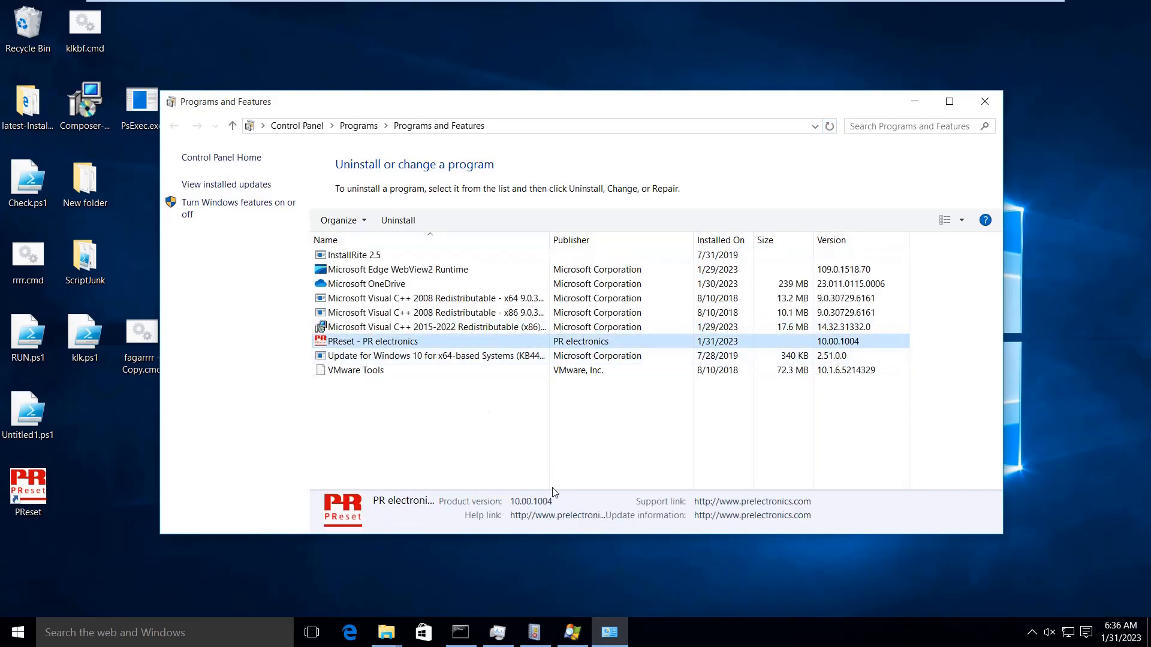
{"action": "left_click", "coordinate": [460, 632]}
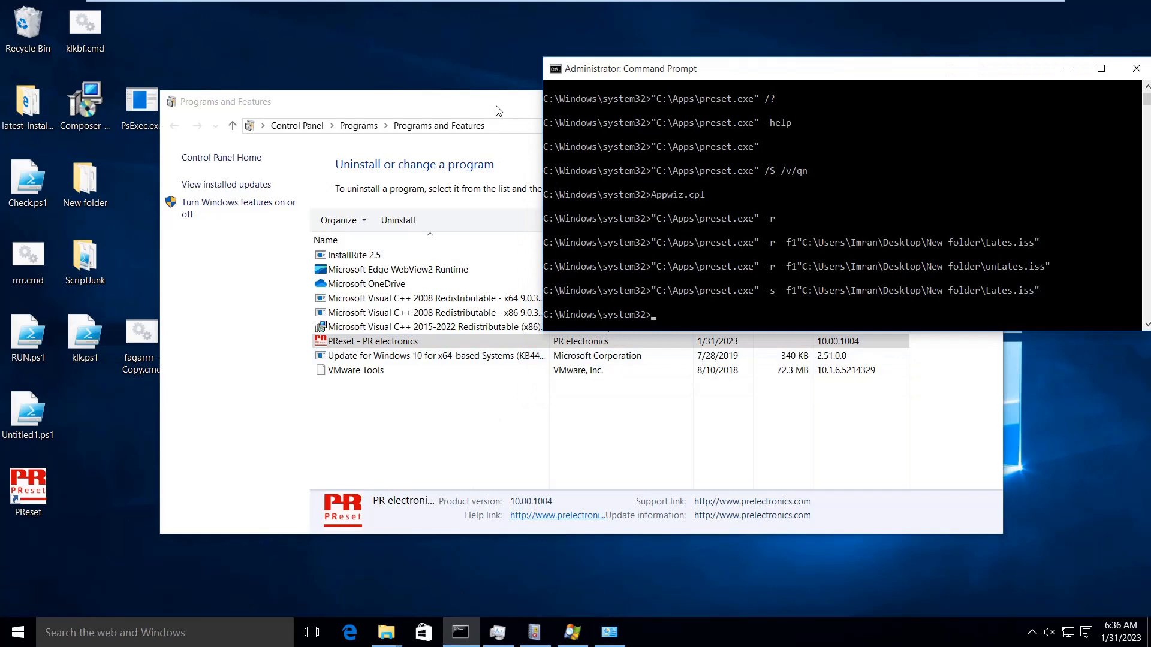
{"action": "left_click", "coordinate": [496, 111]}
{"action": "left_click", "coordinate": [913, 103]}
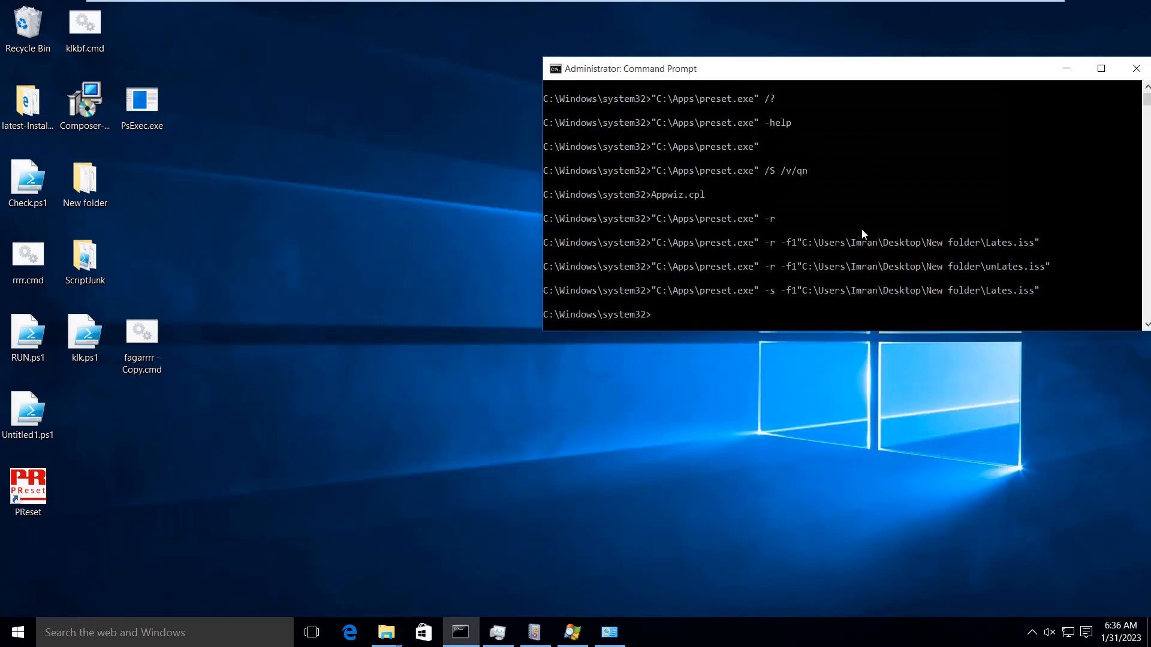
- Rerun the silent preset.exe command with the response file changed to unLates.iss, checking the file name in New folder
{"action": "key", "text": "Up"}
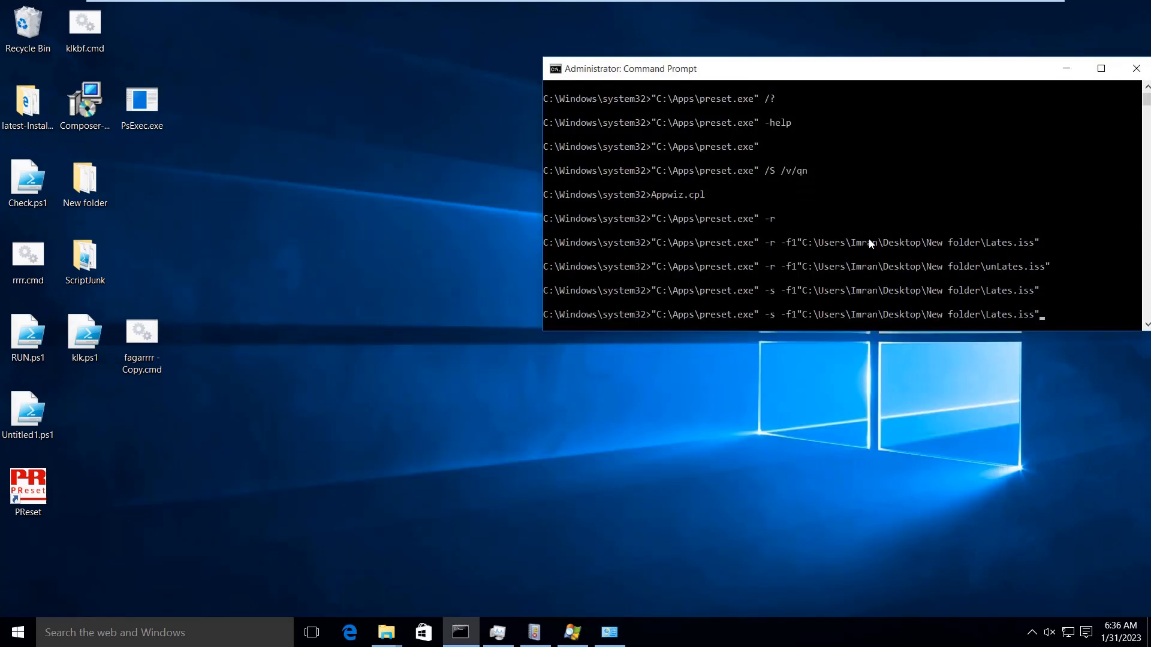
{"action": "key", "text": "Left"}
{"action": "key", "text": "Left"}
{"action": "key", "text": "Left"}
{"action": "key", "text": "Left"}
{"action": "key", "text": "Left"}
{"action": "left_click", "coordinate": [393, 634]}
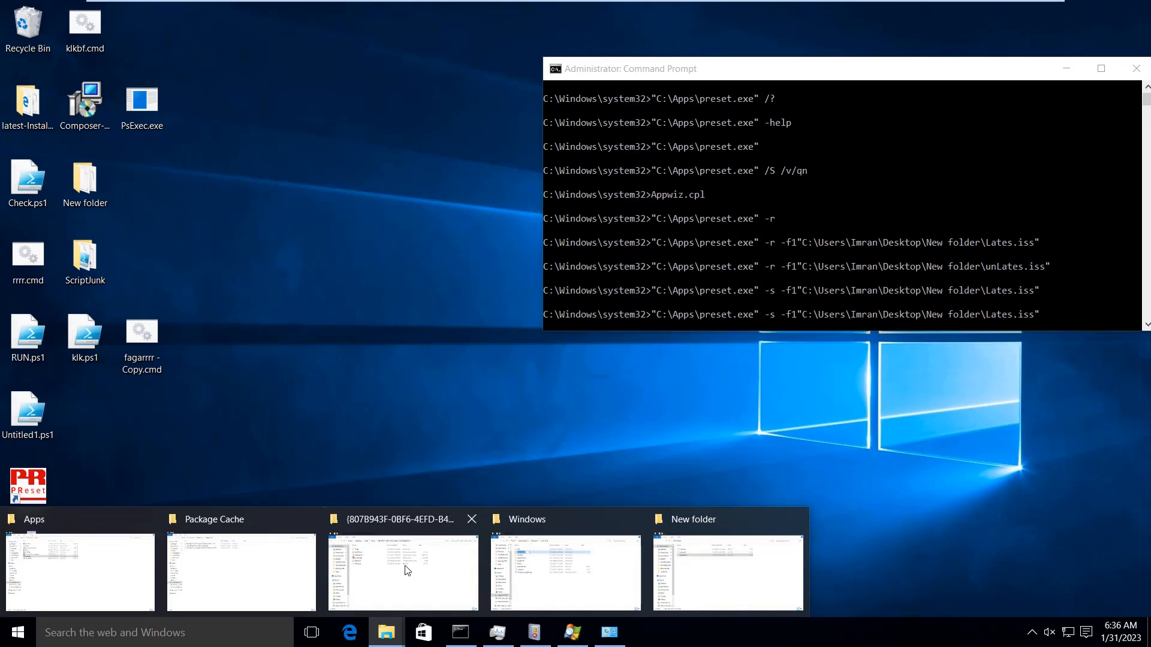
{"action": "mouse_move", "coordinate": [584, 577]}
{"action": "left_click", "coordinate": [704, 570]}
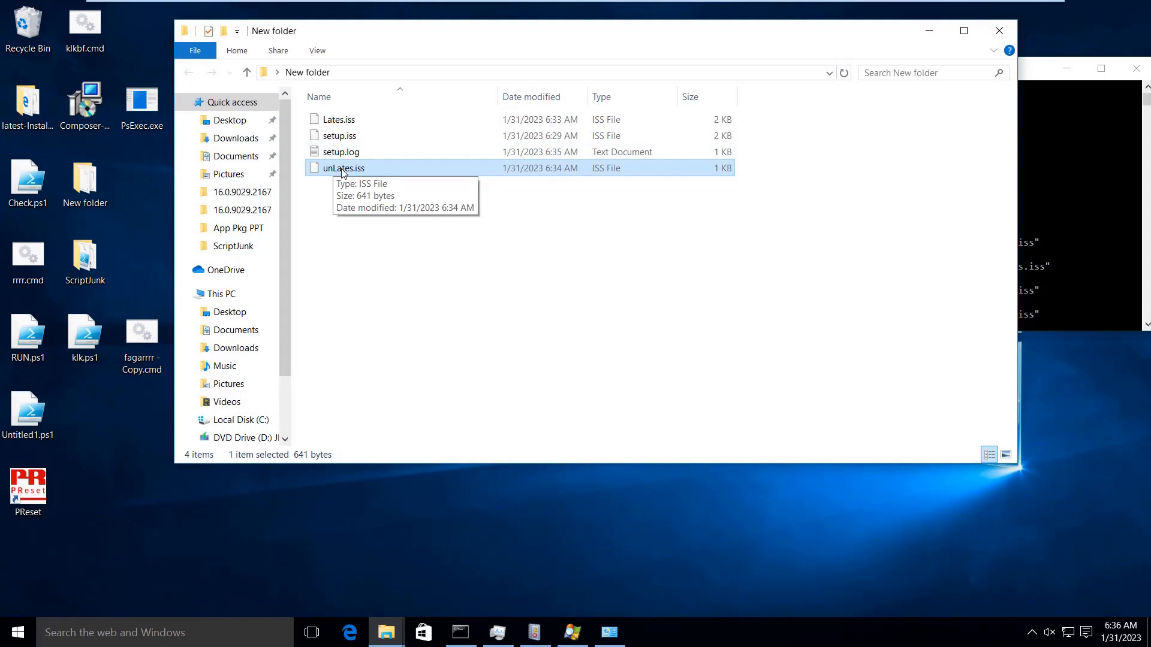
{"action": "left_click", "coordinate": [1038, 243]}
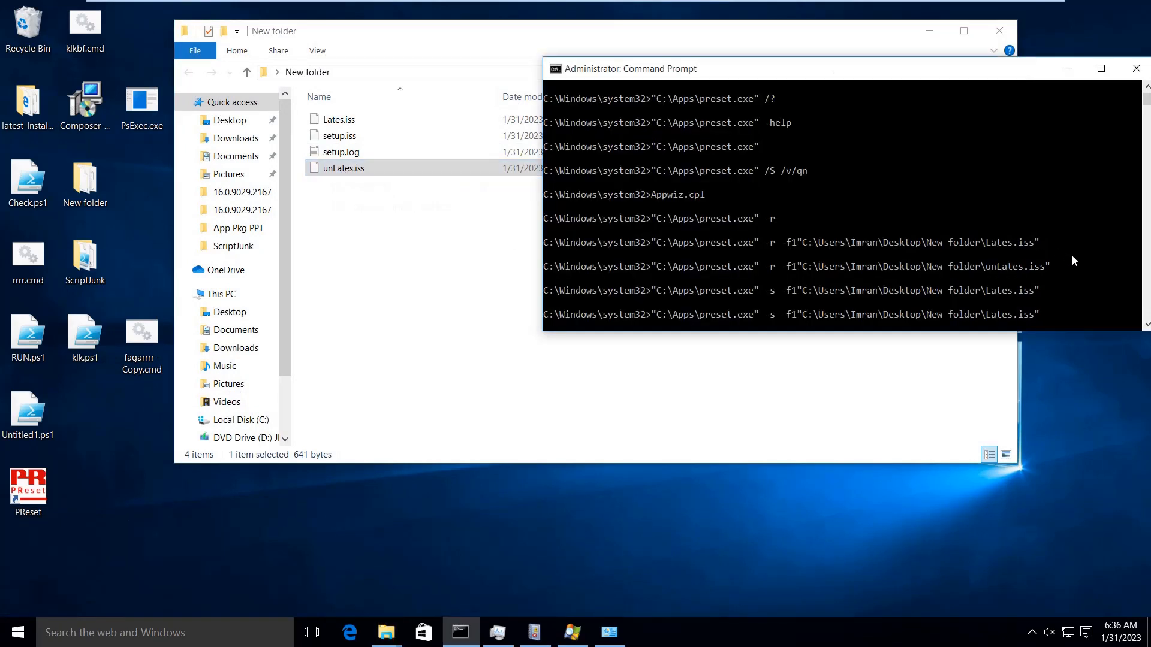
{"action": "key", "text": "BackSpace"}
{"action": "key", "text": "BackSpace"}
{"action": "key", "text": "BackSpace"}
{"action": "key", "text": "BackSpace"}
{"action": "key", "text": "Delete"}
{"action": "type", "text": "unLates"}
{"action": "key", "text": "Return"}
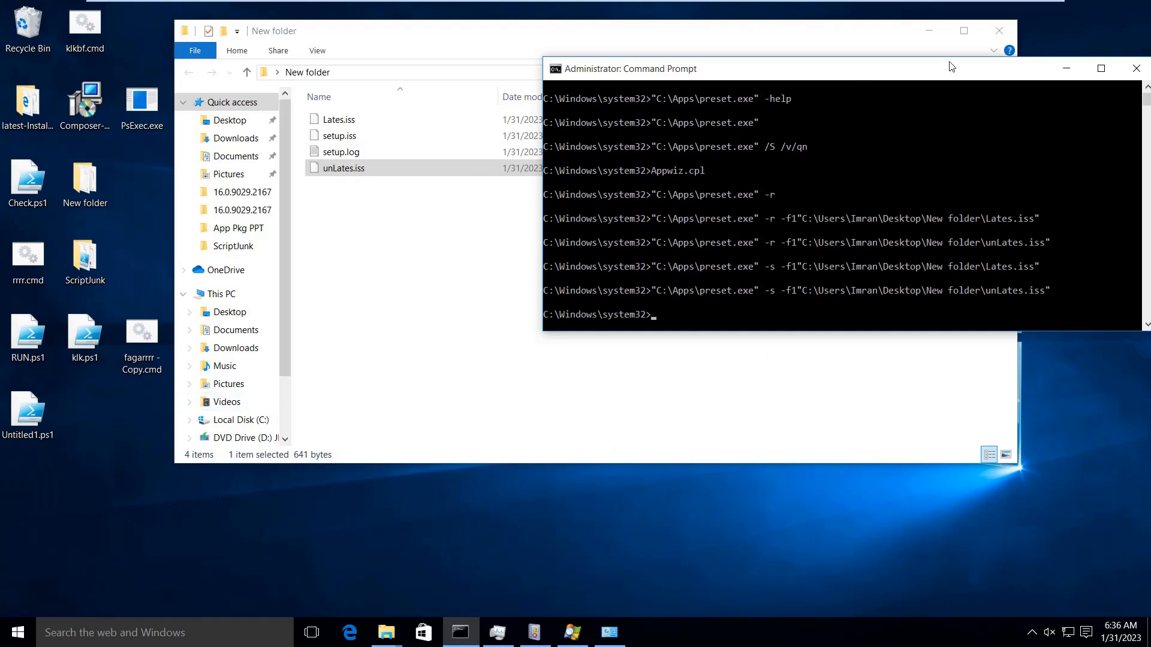
- Minimize New folder and compare the running preset.exe command lines in Task Manager with the silent uninstall command
{"action": "left_click", "coordinate": [929, 31]}
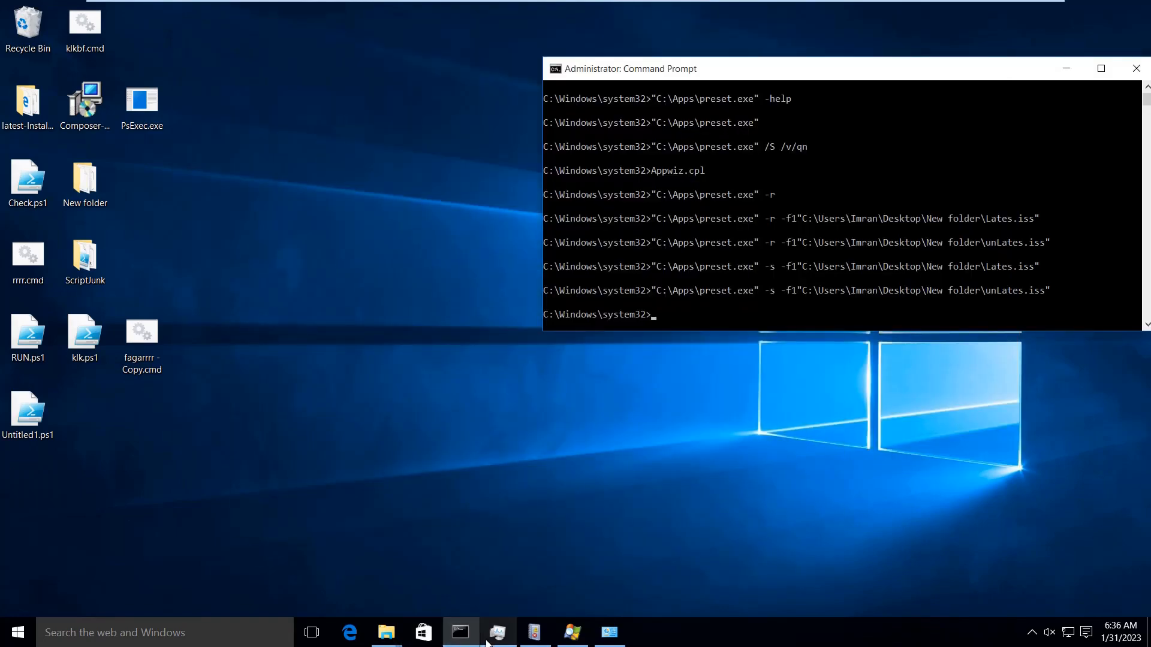
{"action": "left_click", "coordinate": [486, 640]}
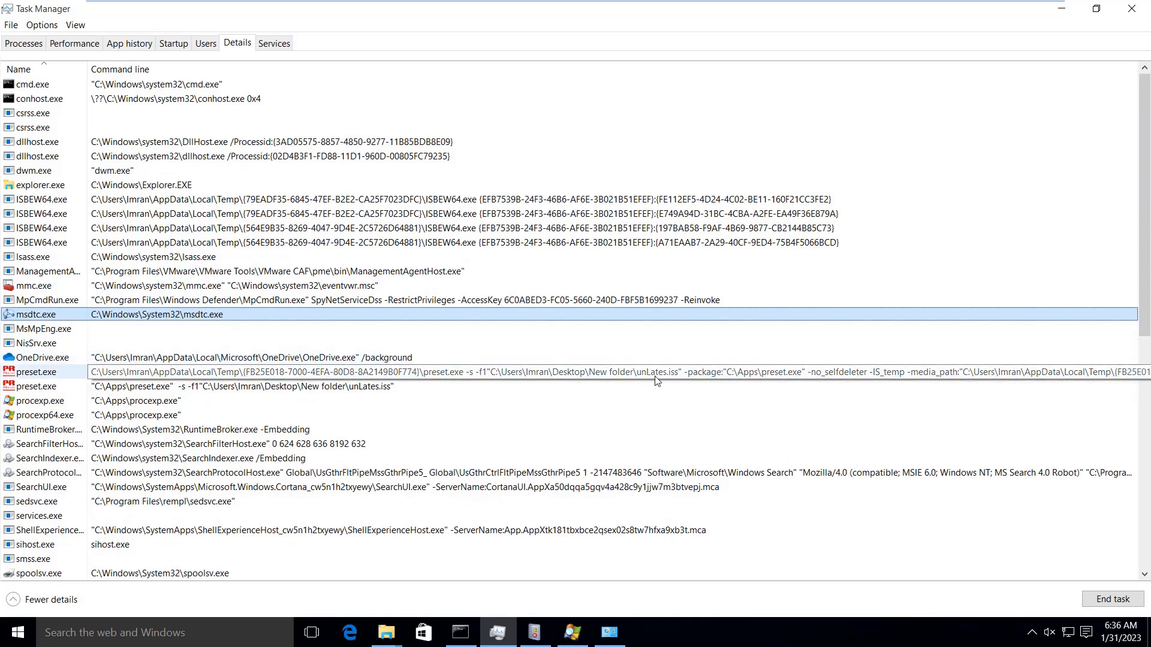
{"action": "key", "text": "alt+Tab"}
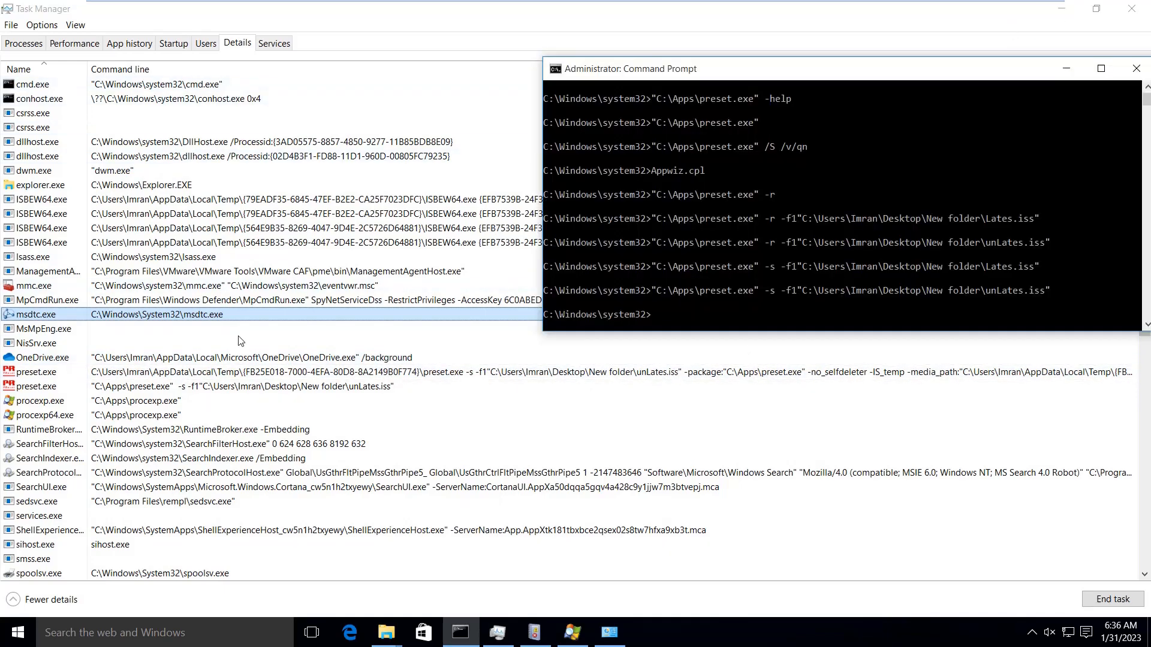
- Refresh the installed program list in Programs and Features to check for PReset, and minimize that window
{"action": "left_click", "coordinate": [609, 633]}
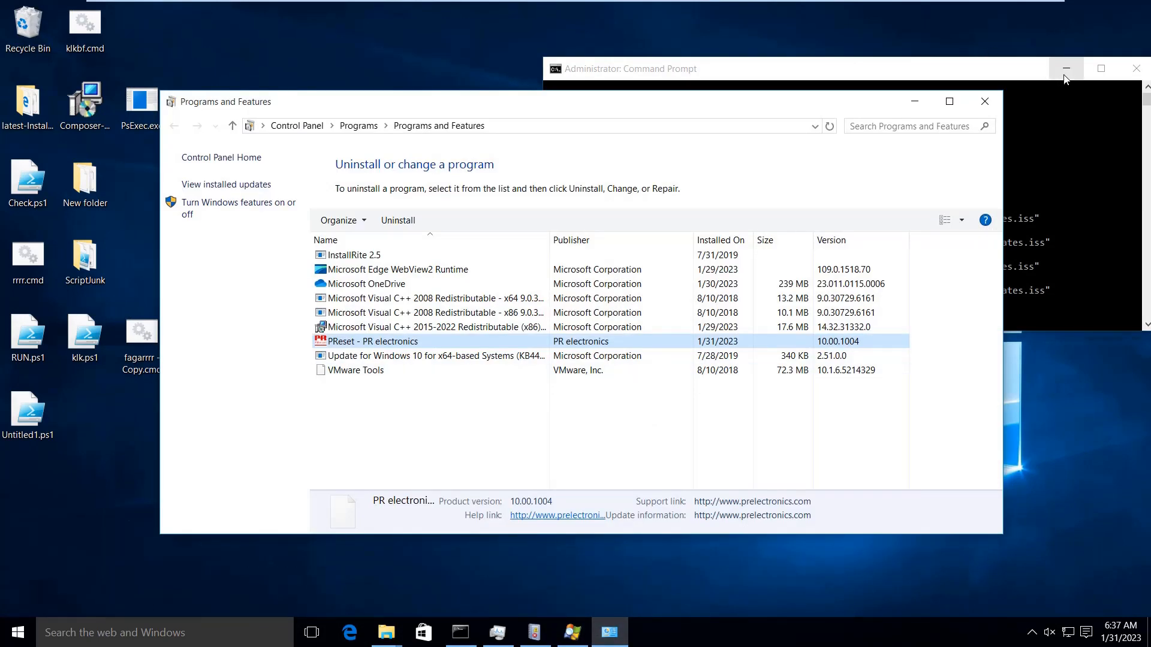
{"action": "left_click_drag", "start_coordinate": [739, 106], "coordinate": [700, 100]}
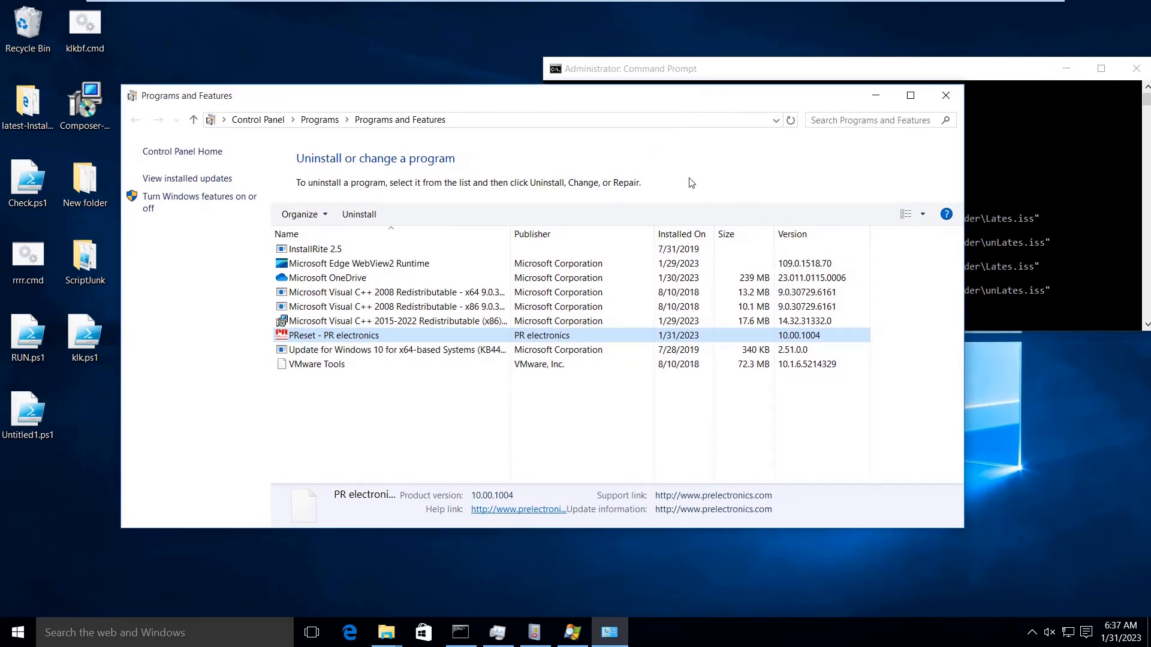
{"action": "left_click", "coordinate": [792, 122]}
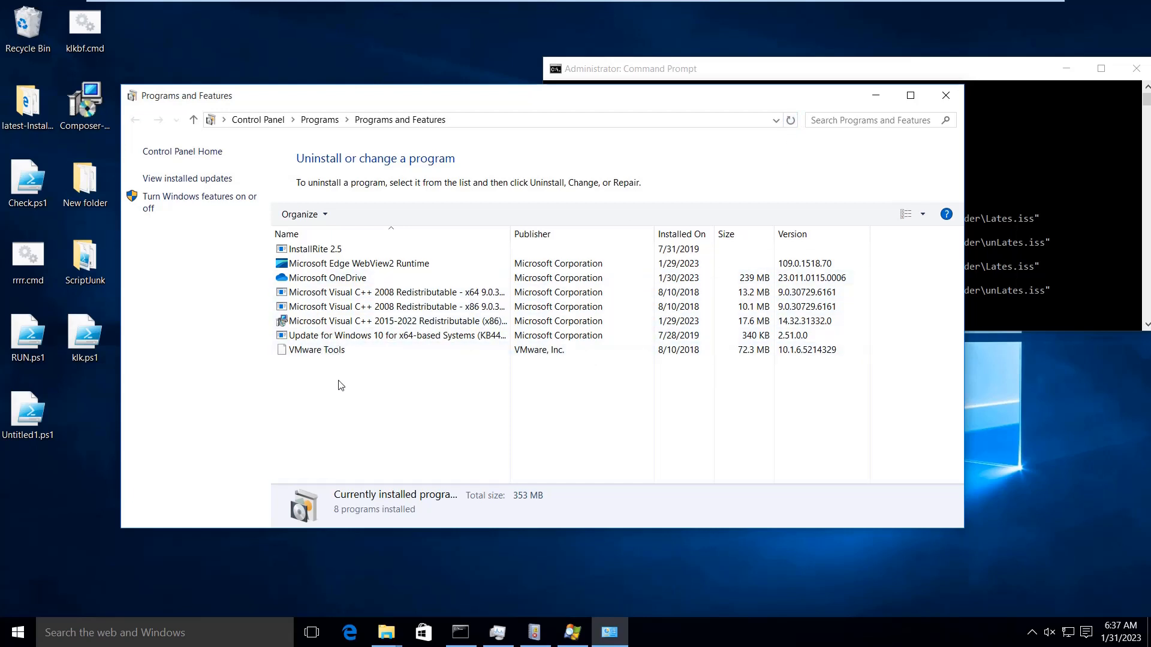
{"action": "left_click", "coordinate": [876, 95]}
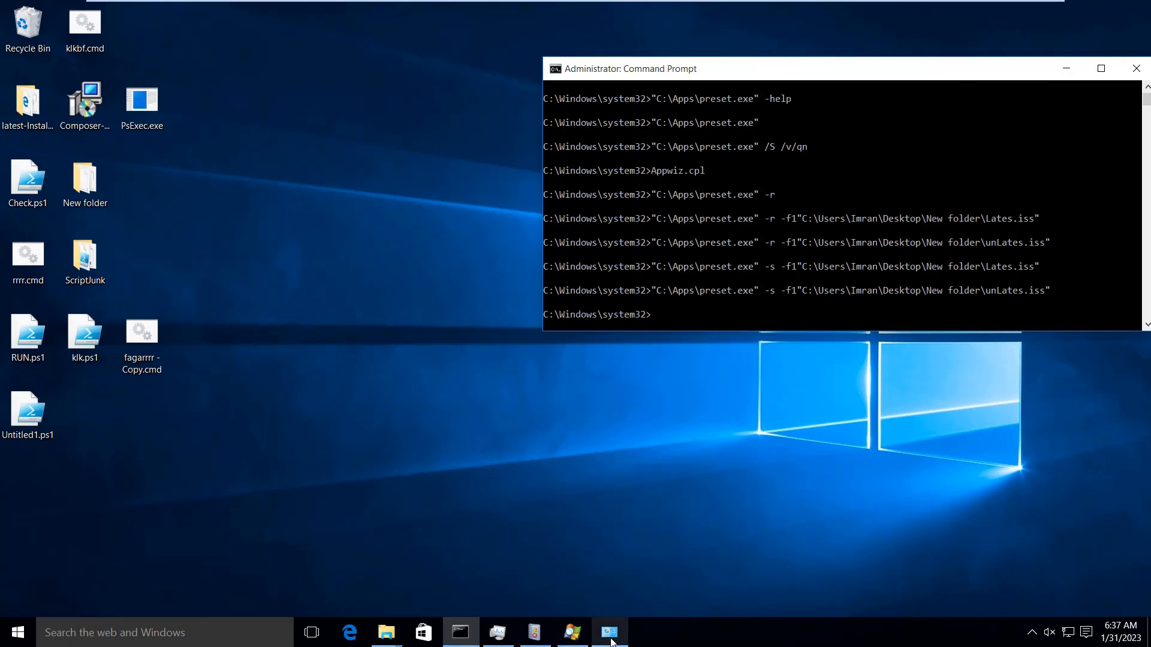
{"action": "mouse_move", "coordinate": [612, 641]}
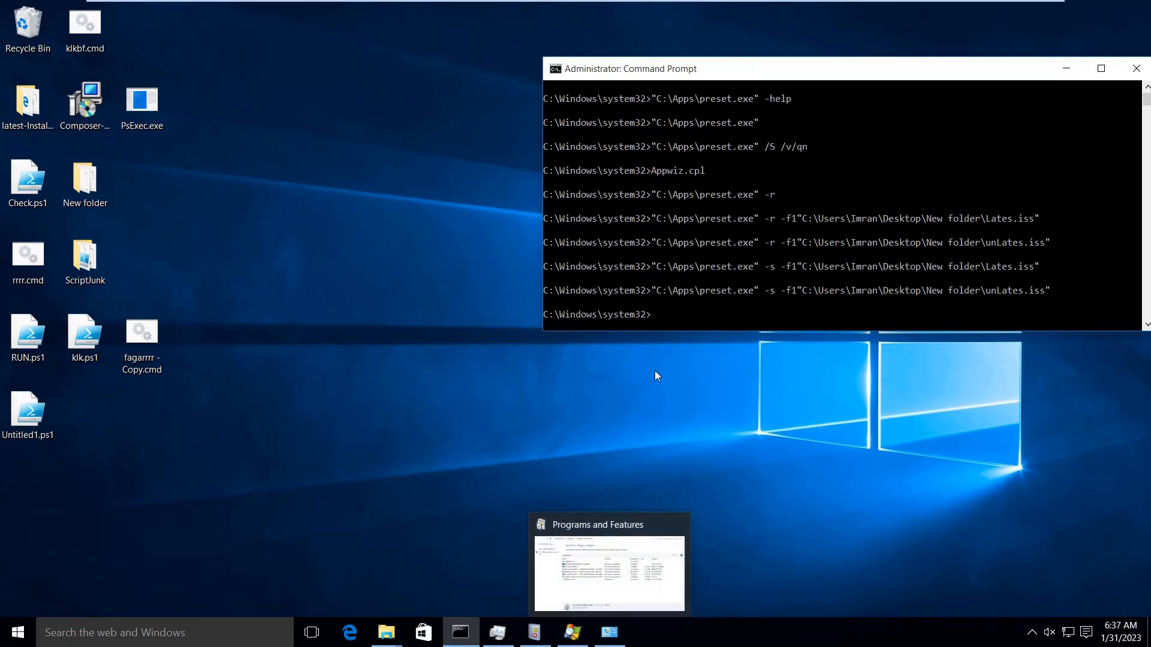
{"action": "left_click", "coordinate": [686, 451]}
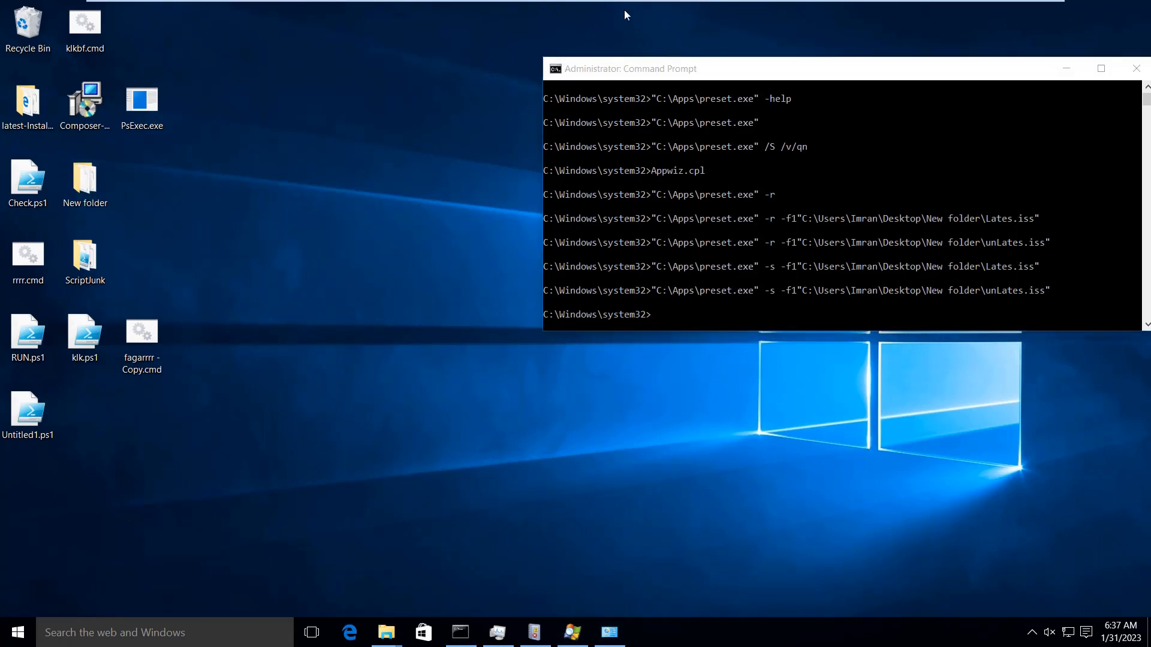
{"action": "mouse_move", "coordinate": [724, 4]}
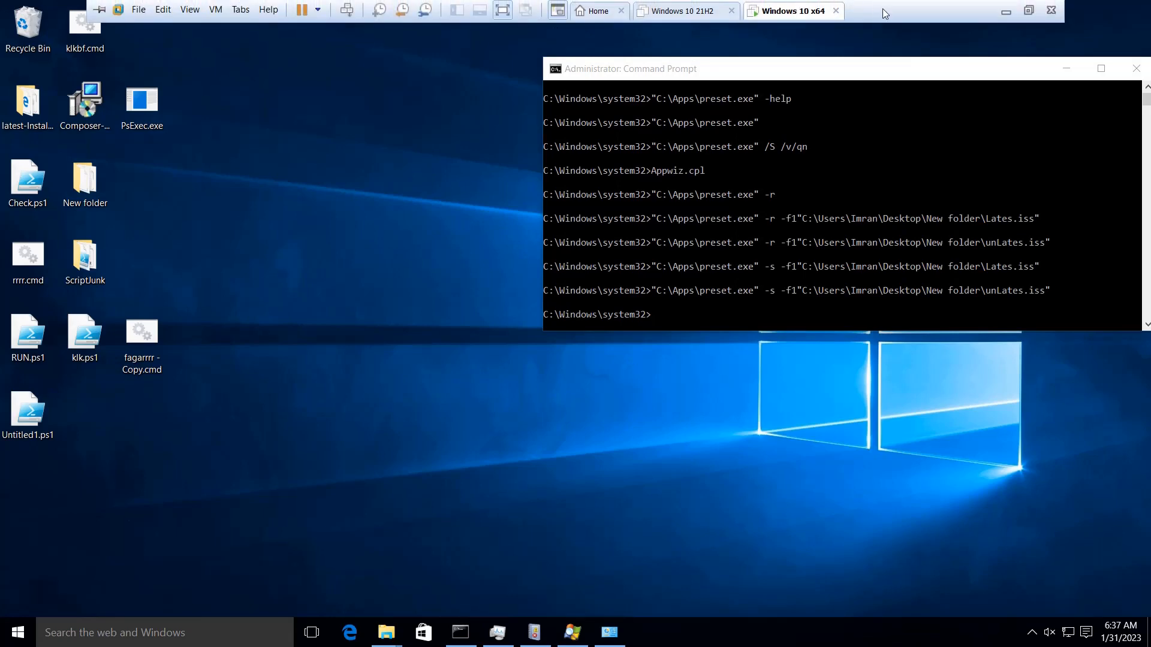
- Leave the virtual machine's full-screen view and review the Word notes on the log file registry, Eventvwr, Taskmgr and %Temp%
{"action": "left_click", "coordinate": [502, 10]}
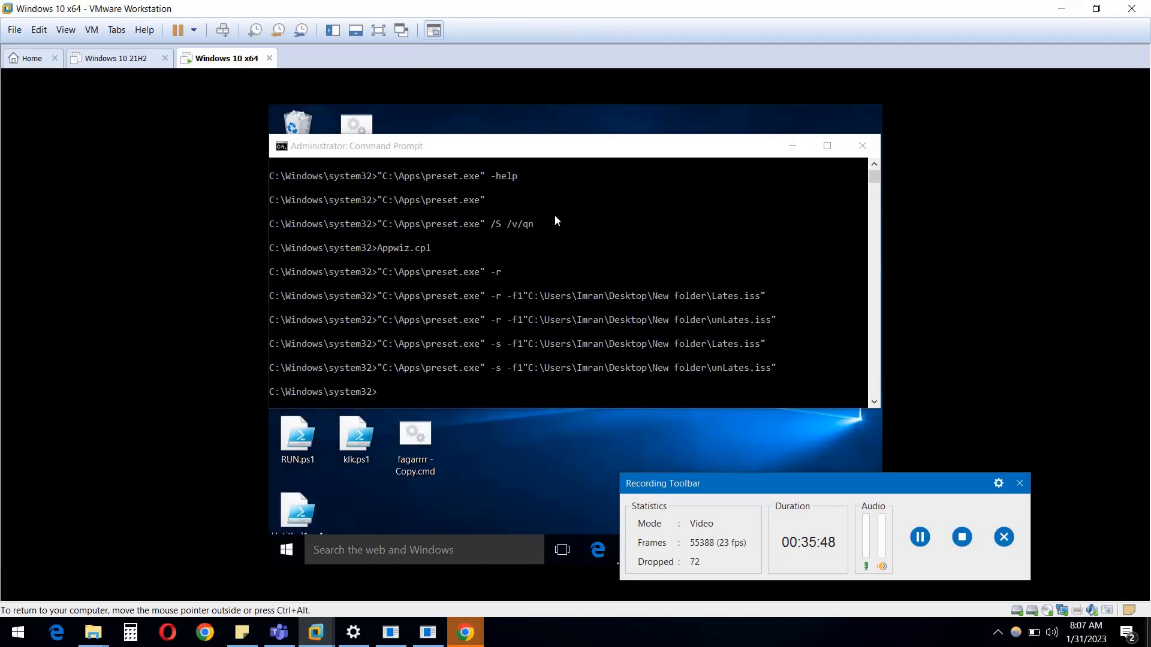
{"action": "left_click", "coordinate": [391, 632]}
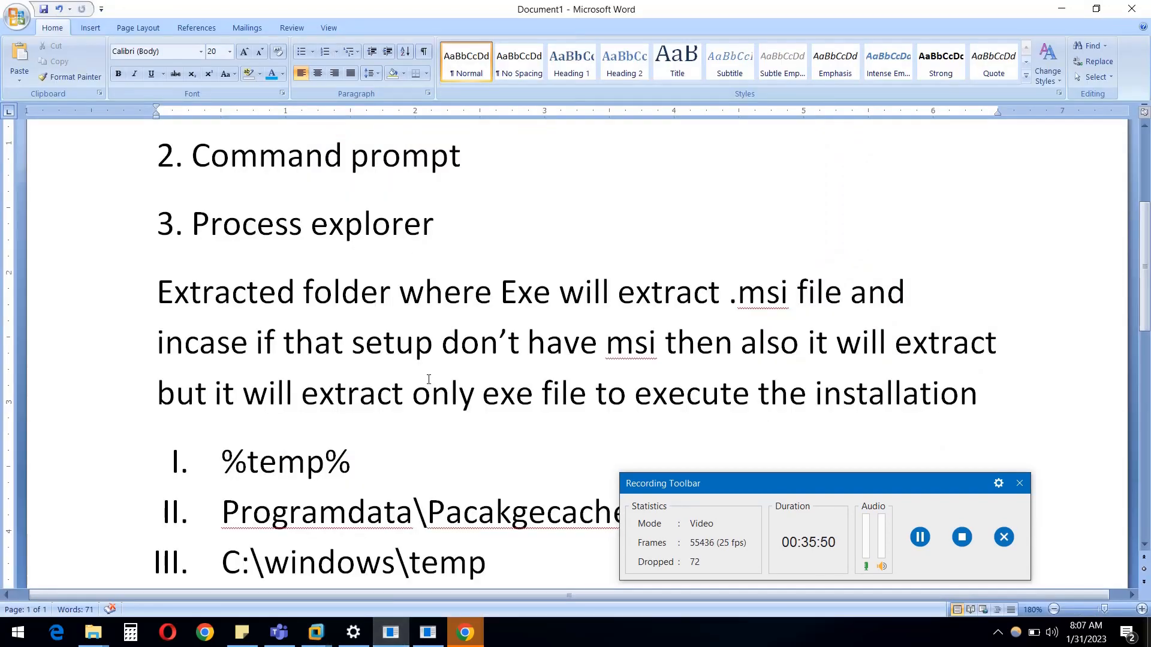
{"action": "scroll", "coordinate": [428, 379], "scroll_direction": "up", "scroll_amount": 2}
{"action": "scroll", "coordinate": [413, 377], "scroll_direction": "down", "scroll_amount": 5}
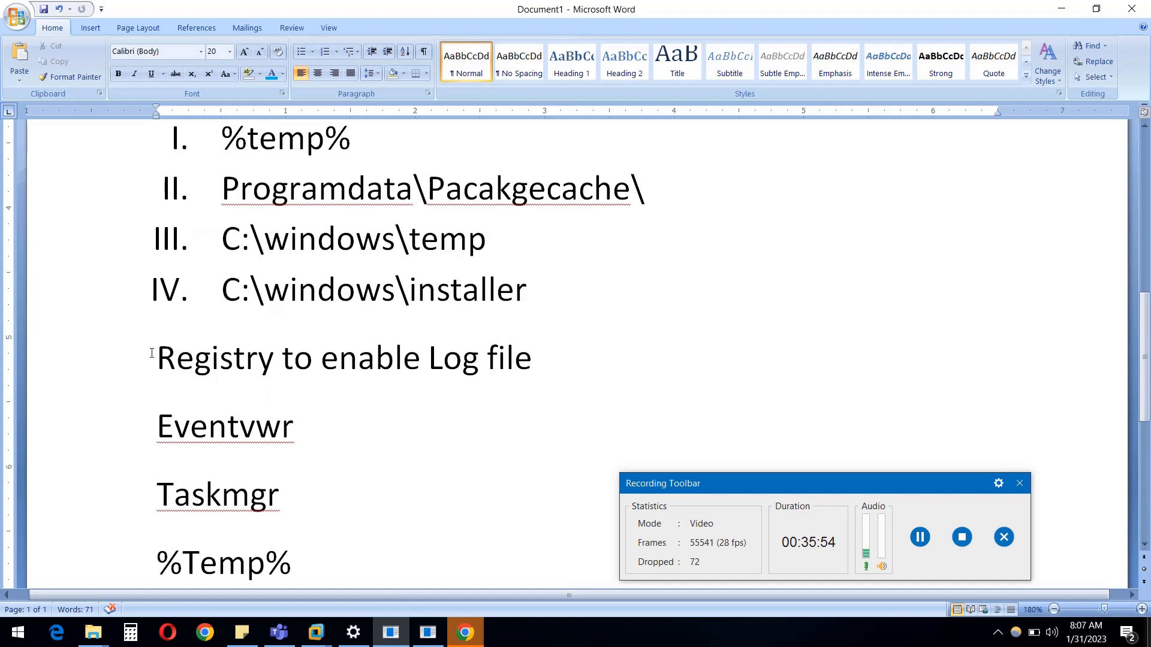
{"action": "left_click_drag", "start_coordinate": [152, 353], "coordinate": [524, 358]}
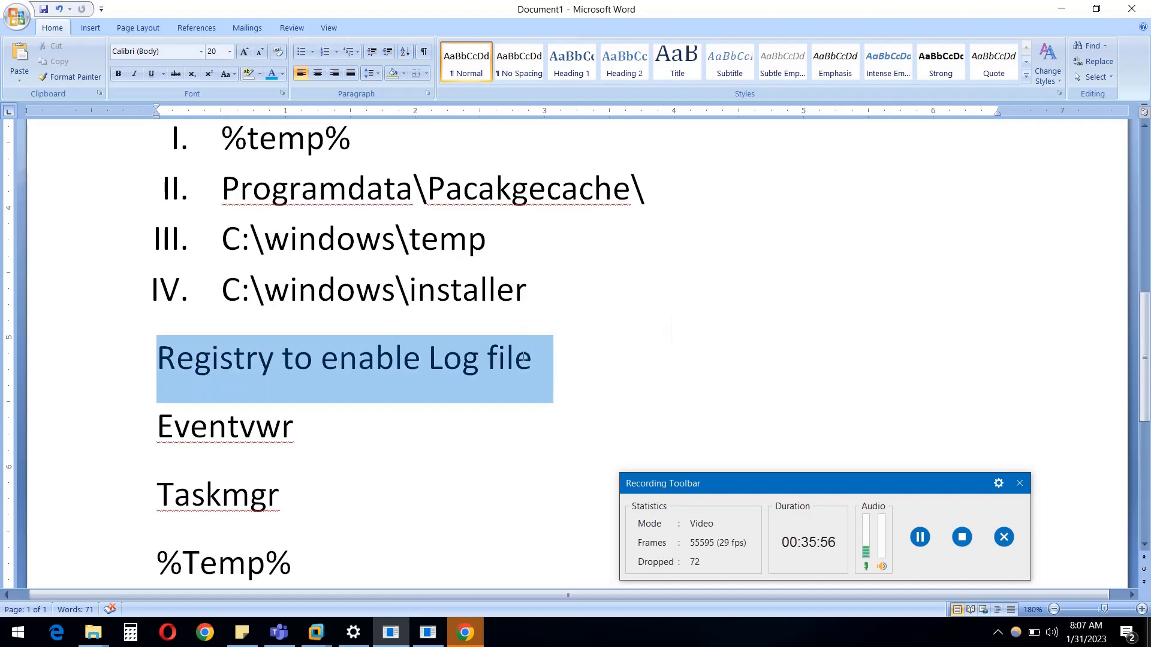
{"action": "left_click", "coordinate": [221, 427]}
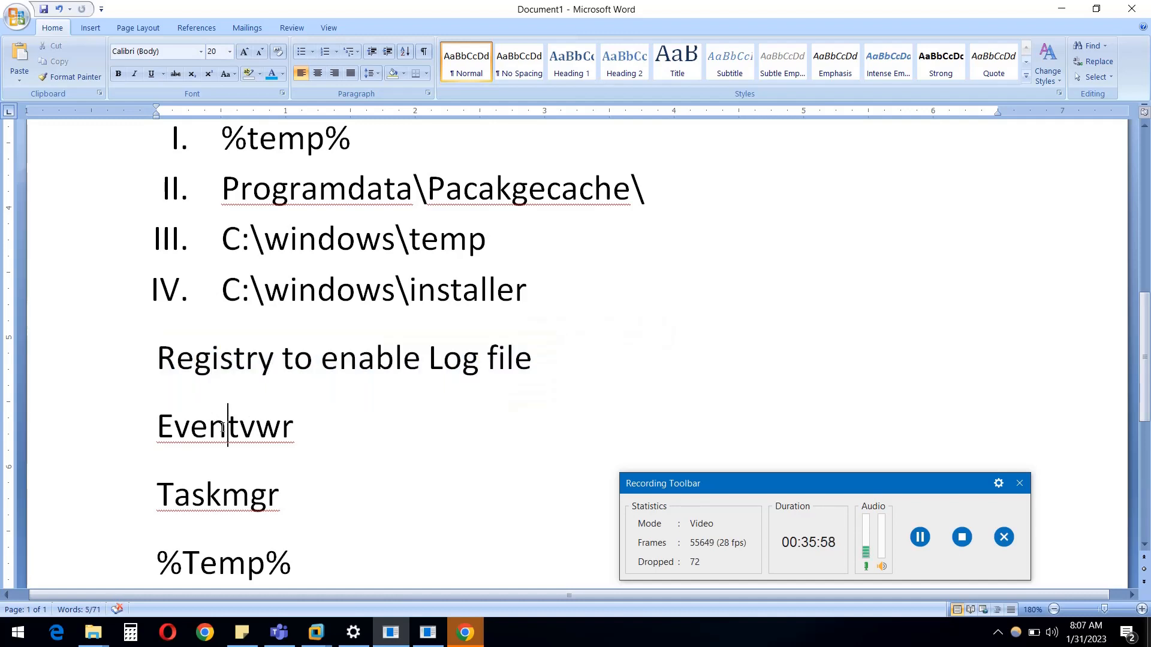
{"action": "left_click_drag", "start_coordinate": [221, 428], "coordinate": [306, 435]}
{"action": "left_click", "coordinate": [299, 436]}
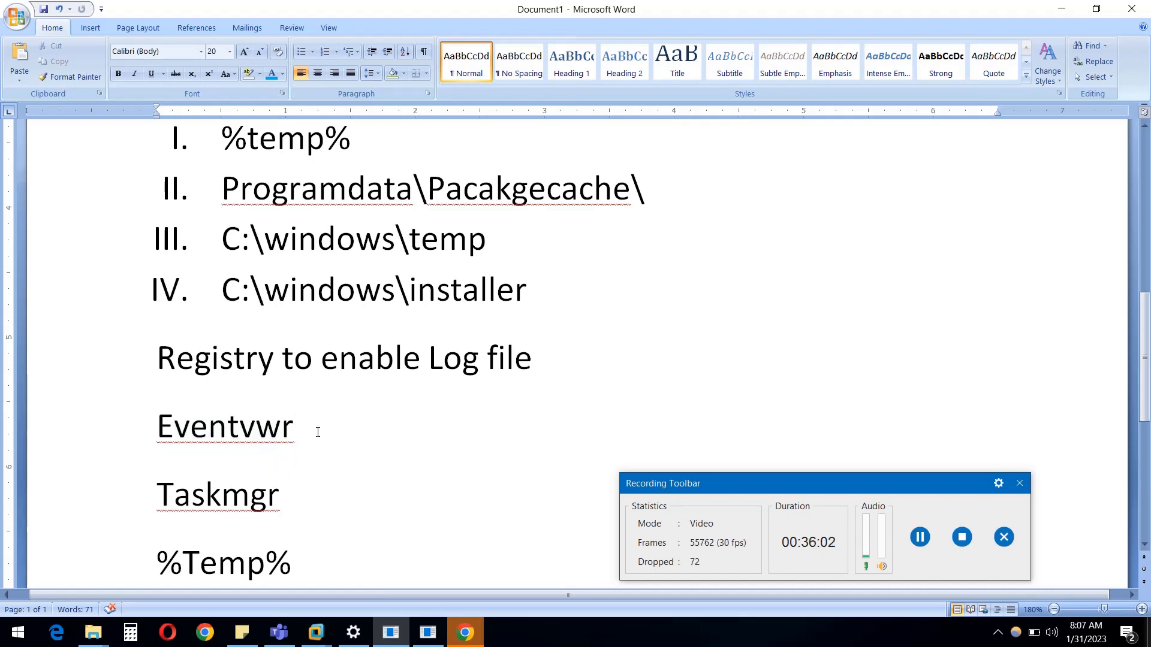
{"action": "scroll", "coordinate": [310, 430], "scroll_direction": "down", "scroll_amount": 1}
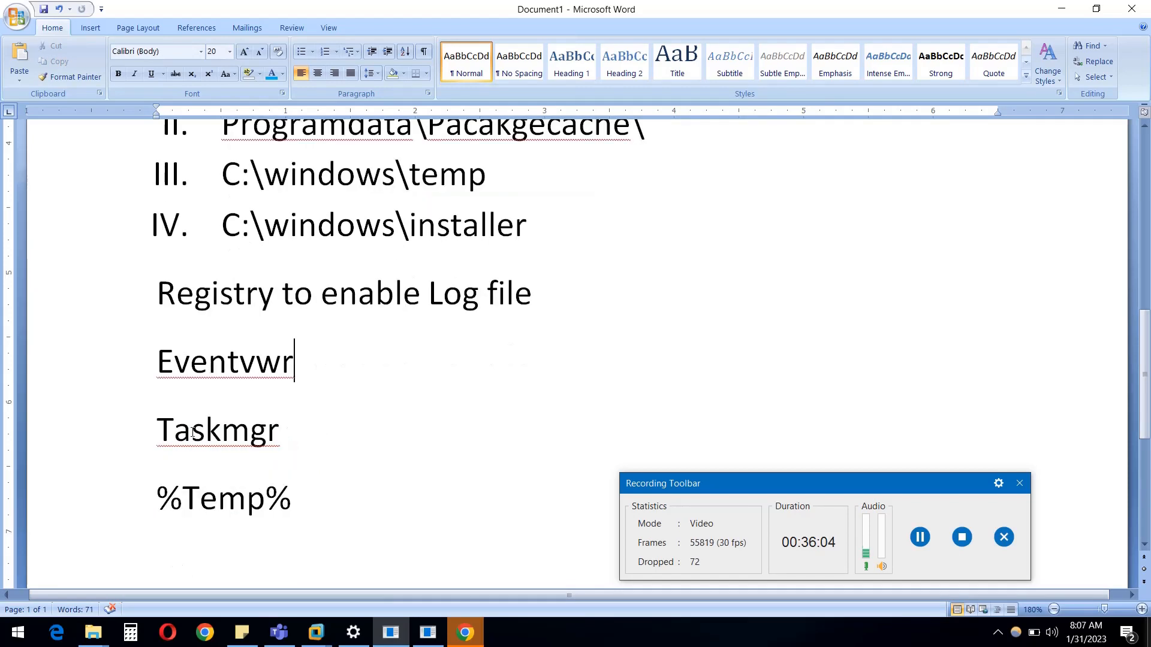
{"action": "mouse_move", "coordinate": [157, 432]}
{"action": "left_mouse_down"}
{"action": "mouse_move", "coordinate": [289, 433]}
{"action": "mouse_move", "coordinate": [168, 432]}
{"action": "left_mouse_up"}
{"action": "left_click", "coordinate": [347, 437]}
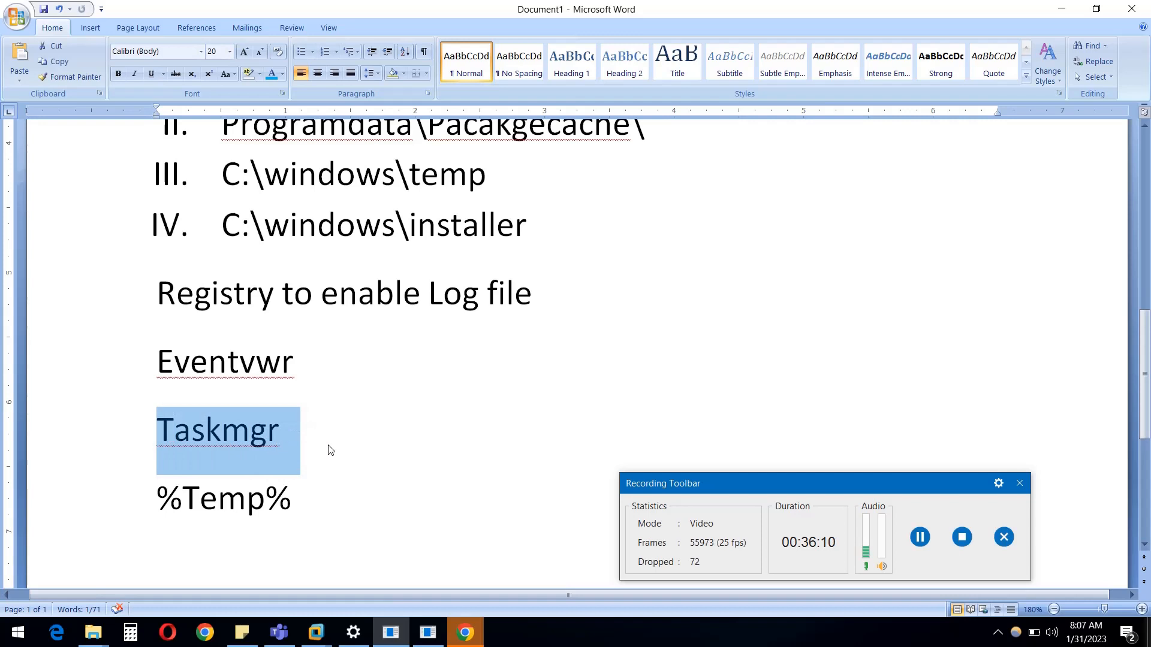
{"action": "left_click_drag", "start_coordinate": [288, 509], "coordinate": [157, 508]}
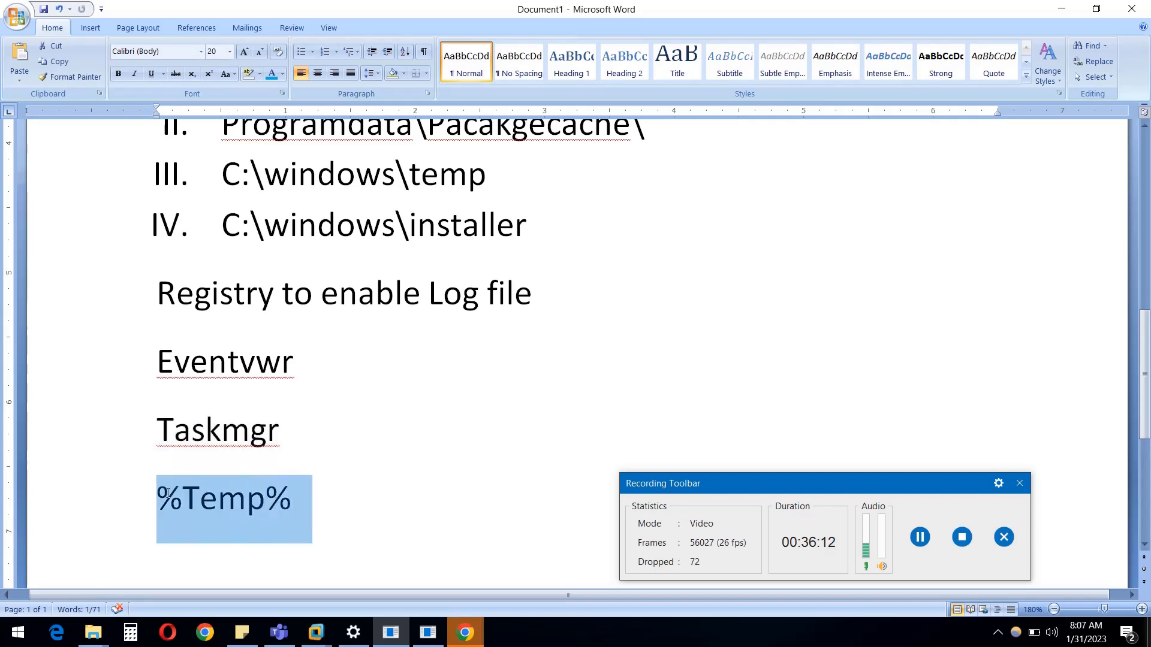
{"action": "left_click", "coordinate": [372, 489]}
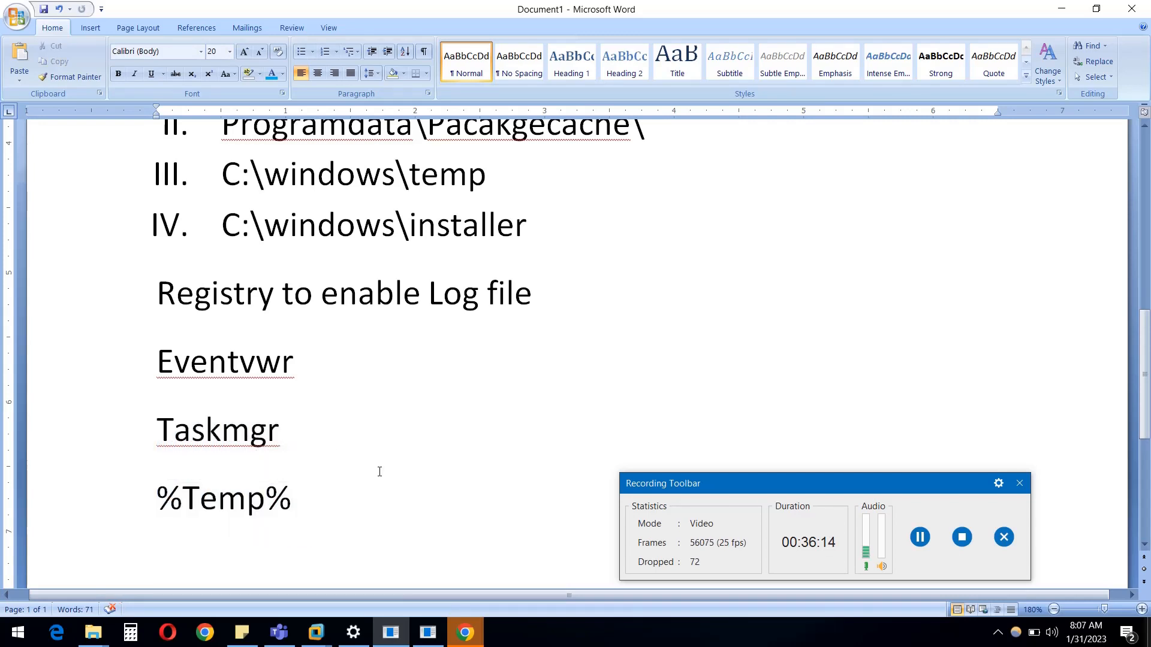
- Review the first two silent switch sources in the notes: vendor documentation and Command prompt
{"action": "scroll", "coordinate": [379, 472], "scroll_direction": "up", "scroll_amount": 1}
{"action": "scroll", "coordinate": [380, 472], "scroll_direction": "up", "scroll_amount": 3}
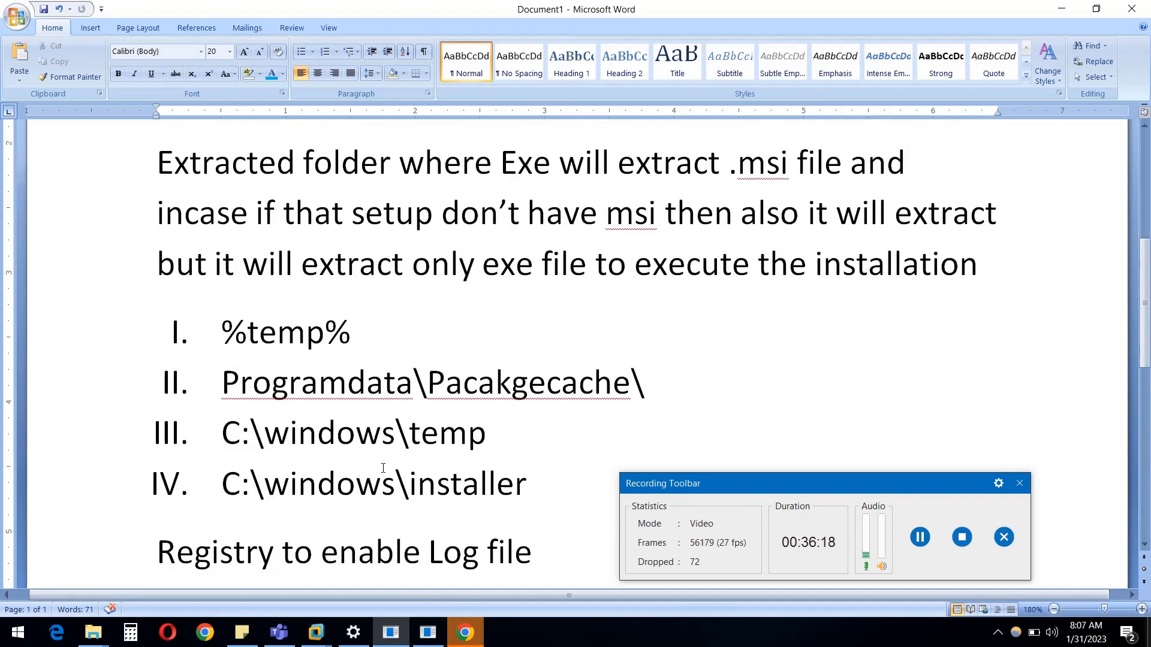
{"action": "scroll", "coordinate": [432, 465], "scroll_direction": "up", "scroll_amount": 5}
{"action": "scroll", "coordinate": [432, 465], "scroll_direction": "up", "scroll_amount": 1}
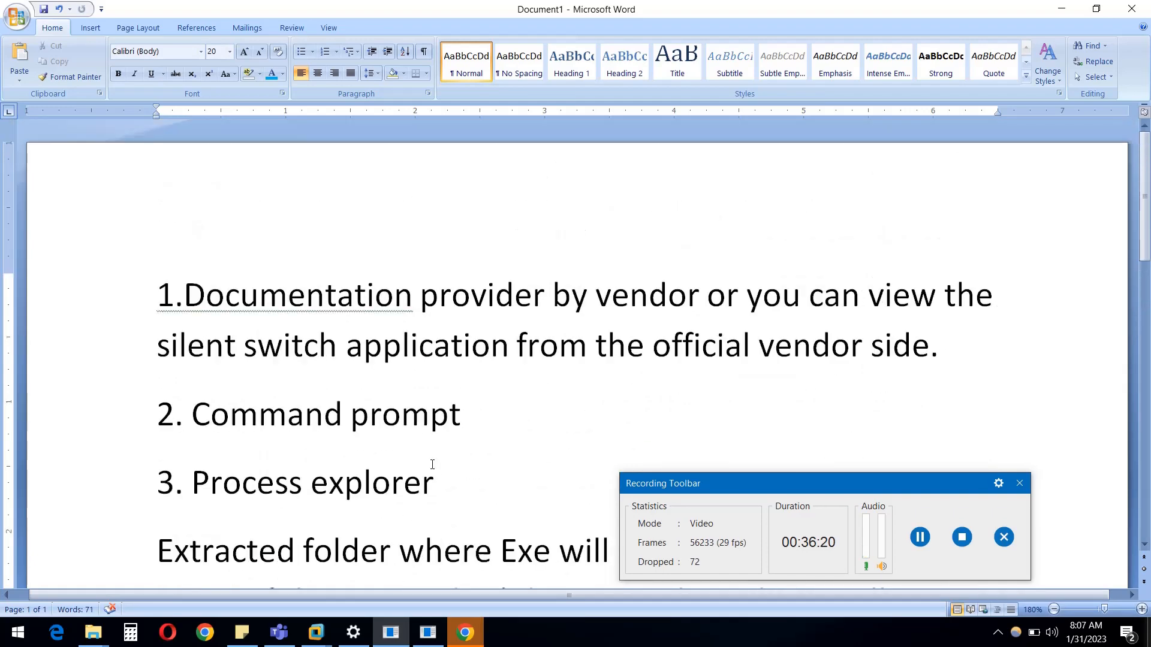
{"action": "scroll", "coordinate": [432, 464], "scroll_direction": "down", "scroll_amount": 1}
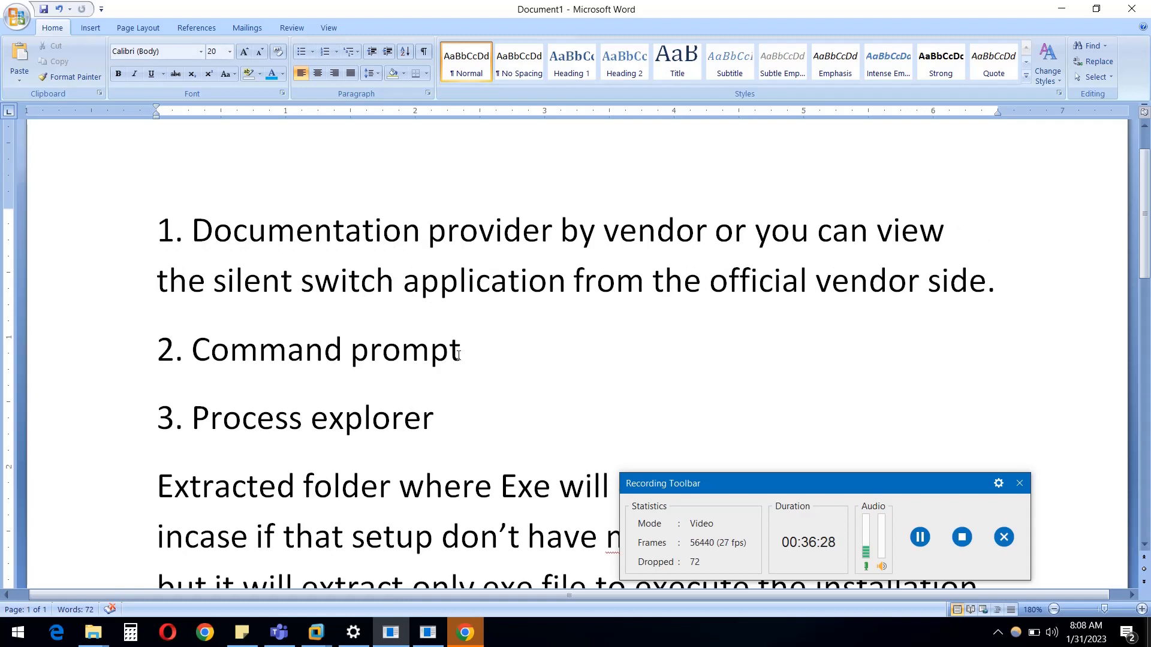
{"action": "left_click_drag", "start_coordinate": [458, 355], "coordinate": [192, 358]}
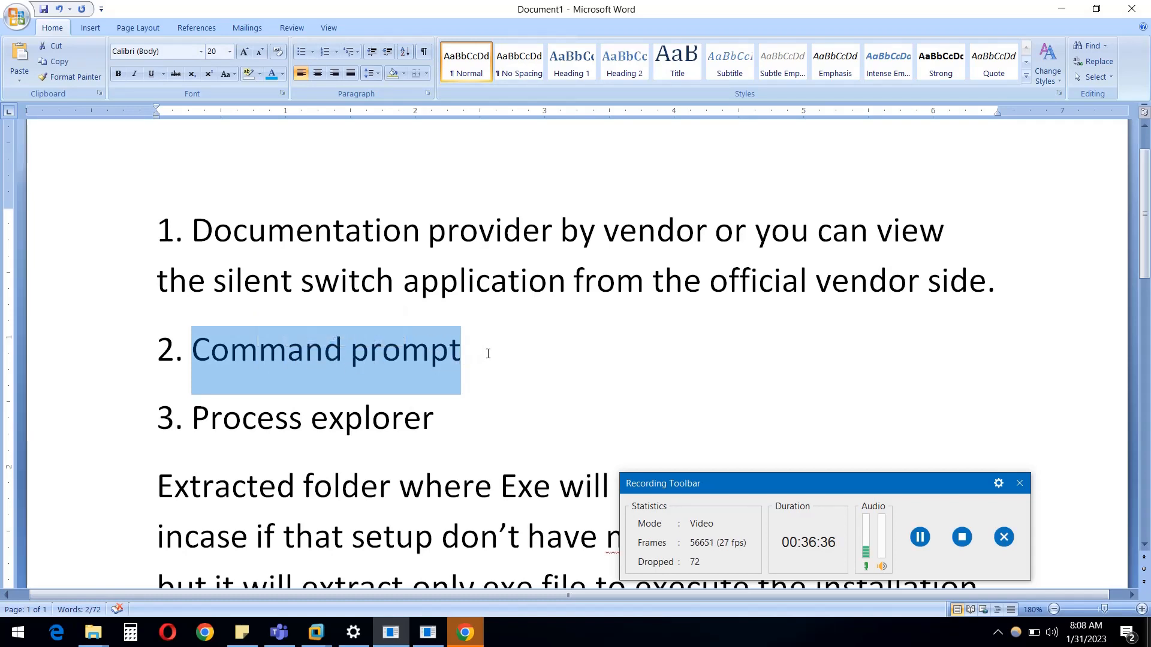
{"action": "double_click", "coordinate": [413, 355]}
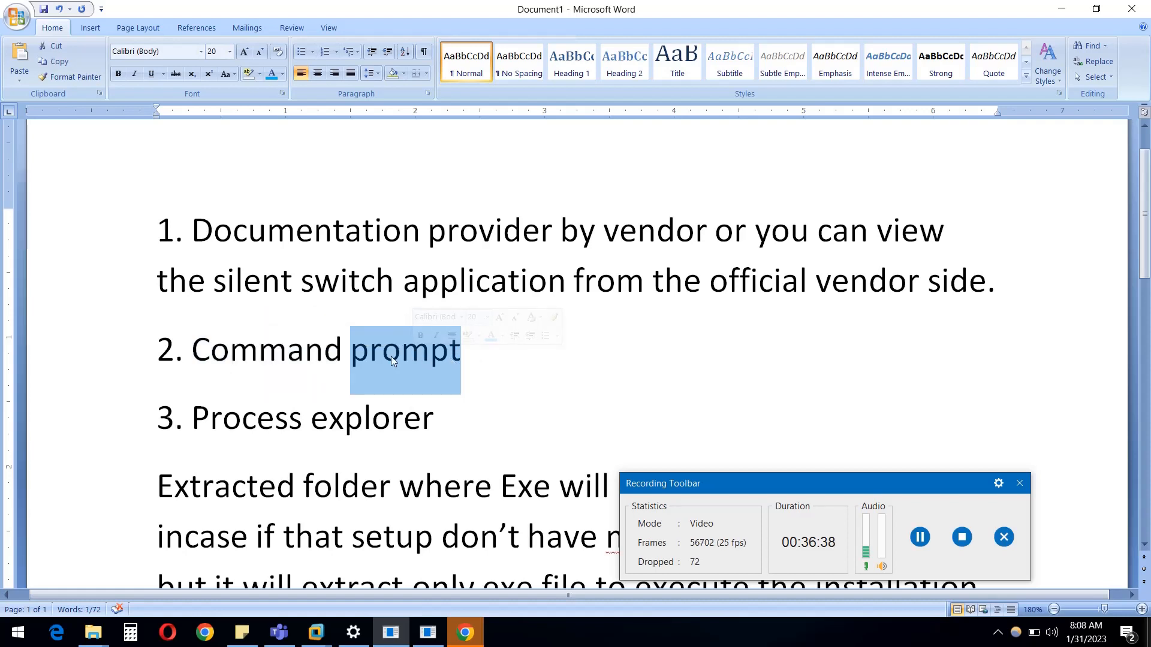
{"action": "left_click", "coordinate": [287, 351]}
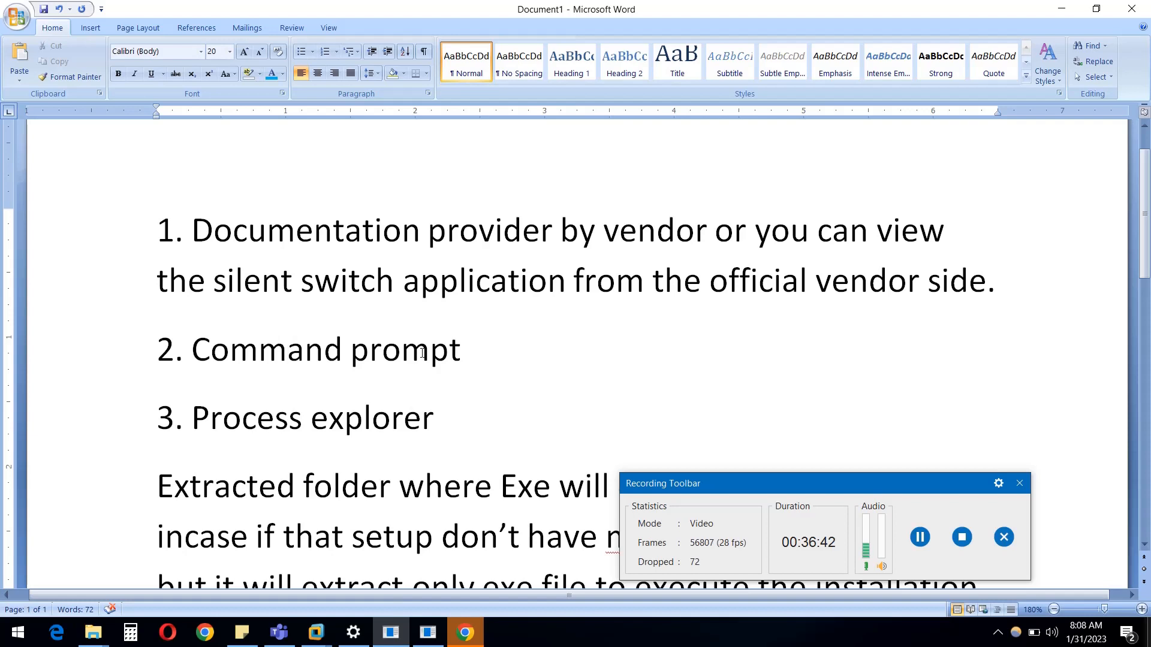
- Highlight and review the Process explorer entry, item 3 in the notes
{"action": "scroll", "coordinate": [247, 422], "scroll_direction": "down", "scroll_amount": 1}
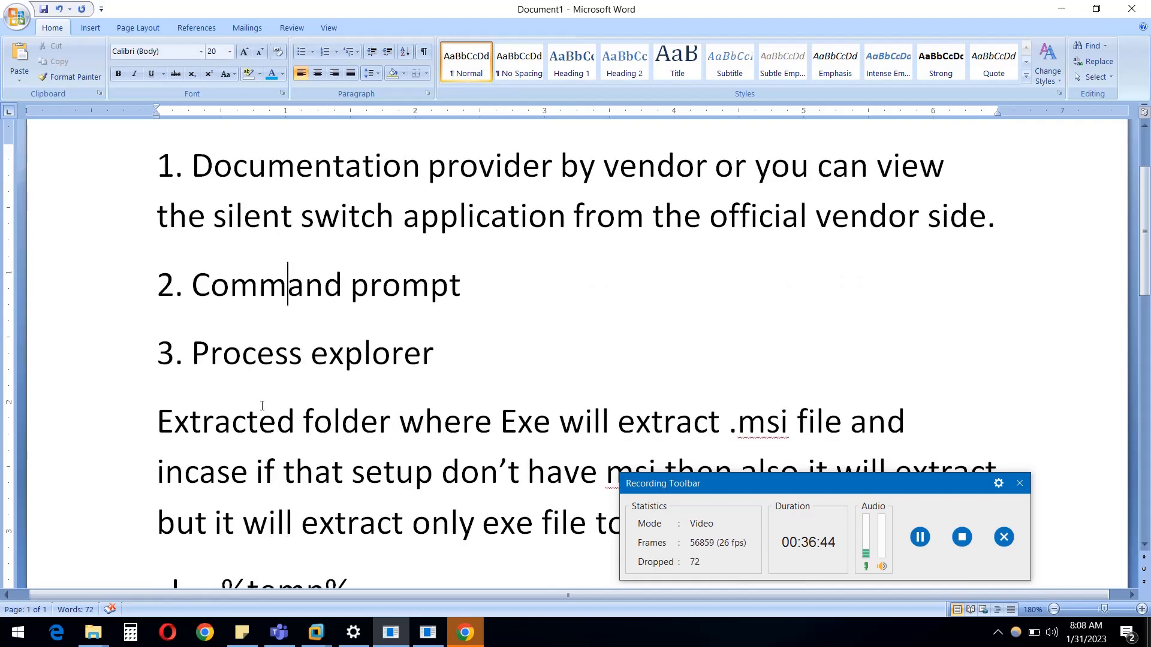
{"action": "left_click", "coordinate": [229, 352]}
{"action": "double_click", "coordinate": [229, 352]}
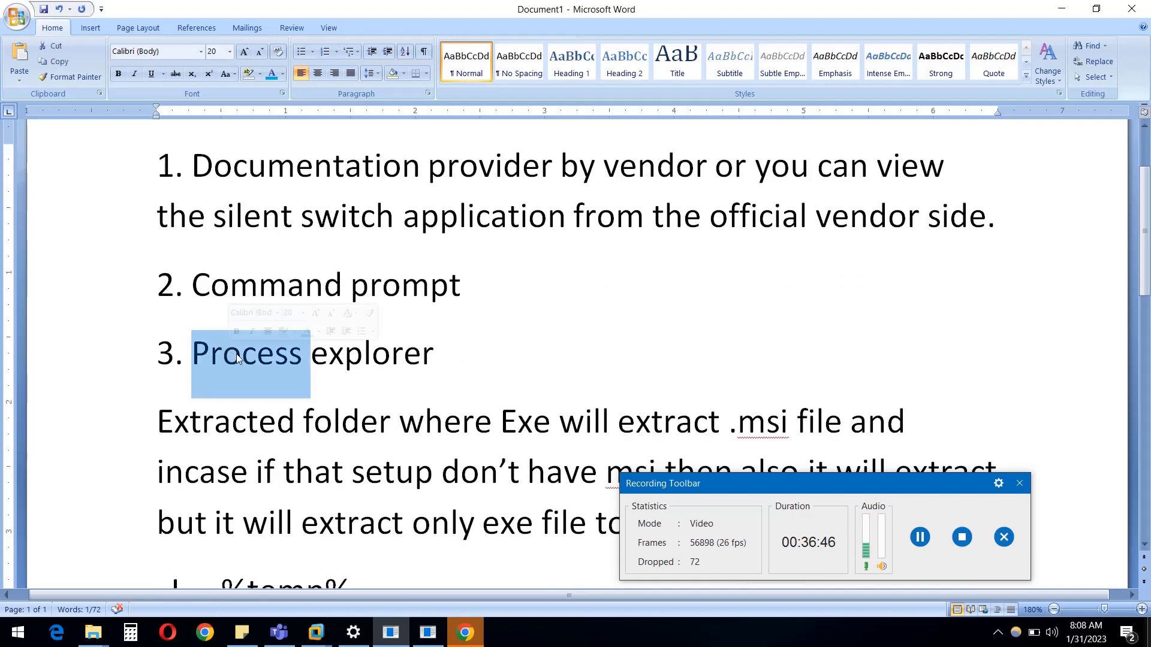
{"action": "double_click", "coordinate": [343, 354]}
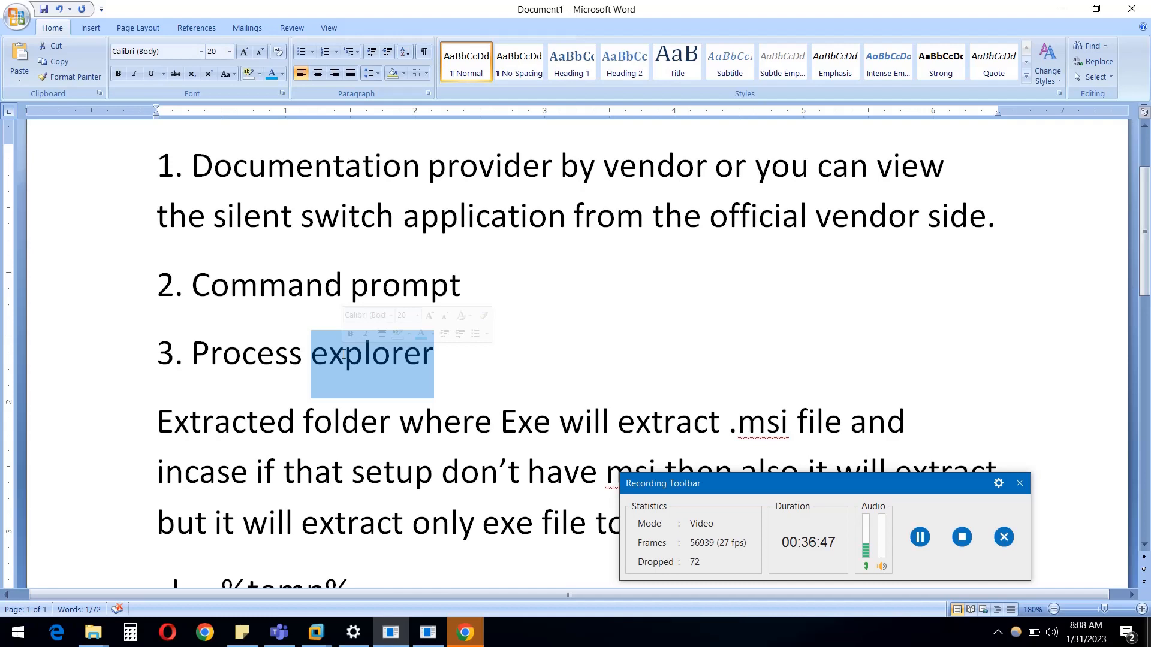
{"action": "double_click", "coordinate": [253, 359]}
{"action": "left_click", "coordinate": [363, 354]}
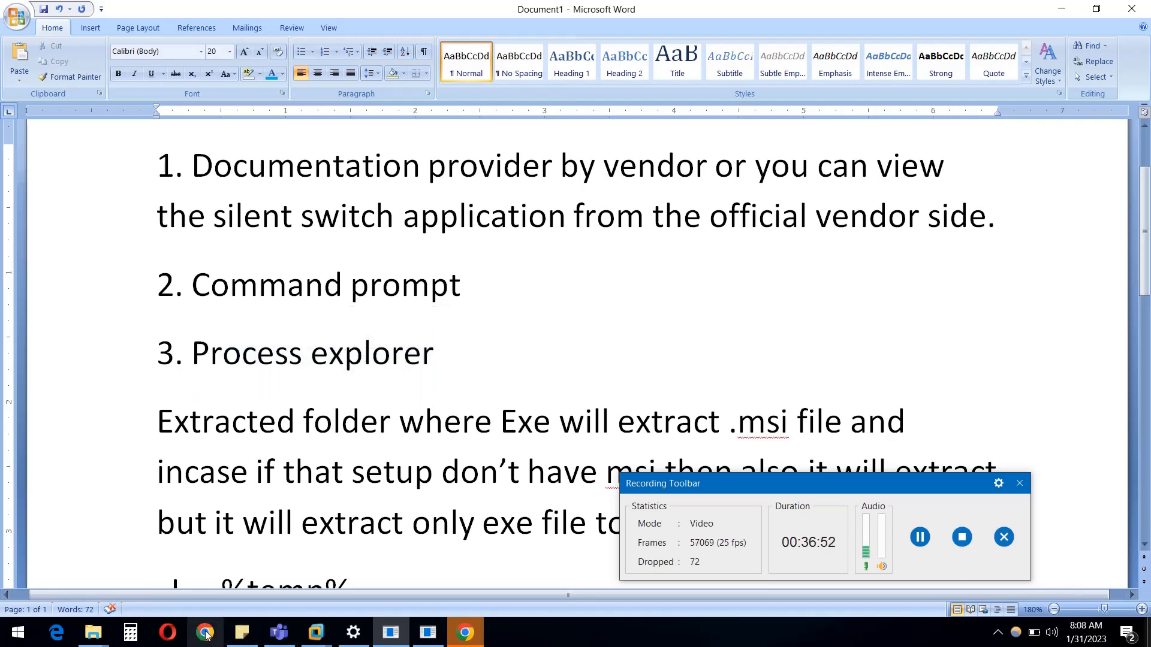
- Switch to Chrome to view the Sysinternals Process Utilities page, and minimize the browser to return to the Word notes
{"action": "mouse_move", "coordinate": [462, 628]}
{"action": "mouse_move", "coordinate": [427, 586]}
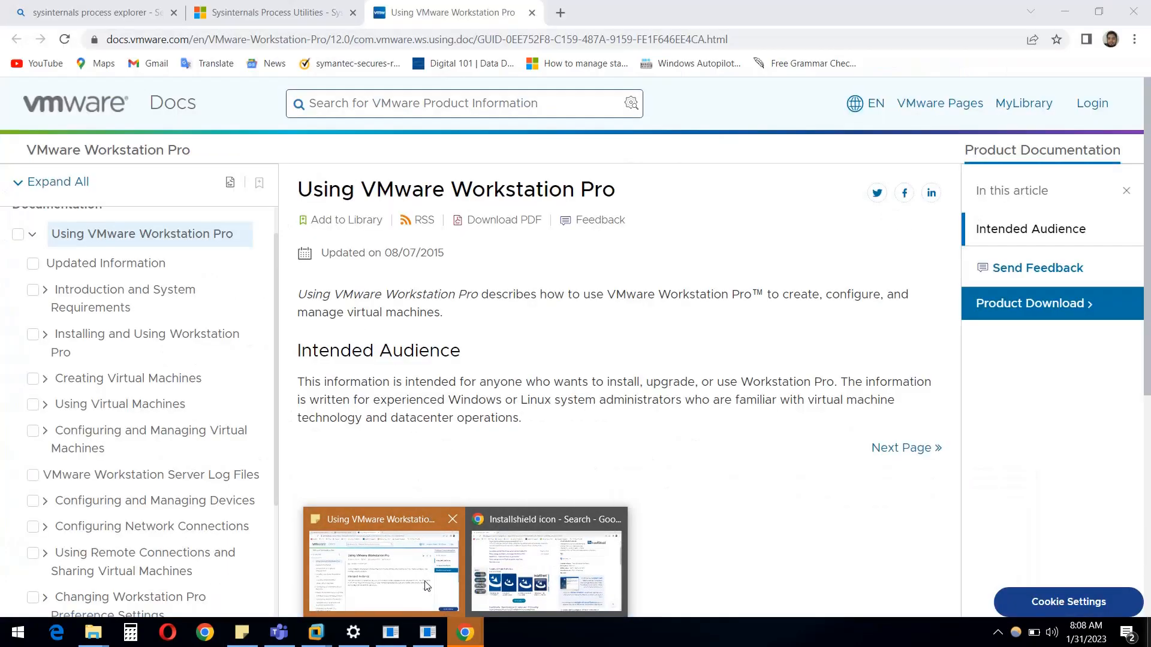
{"action": "mouse_move", "coordinate": [538, 570]}
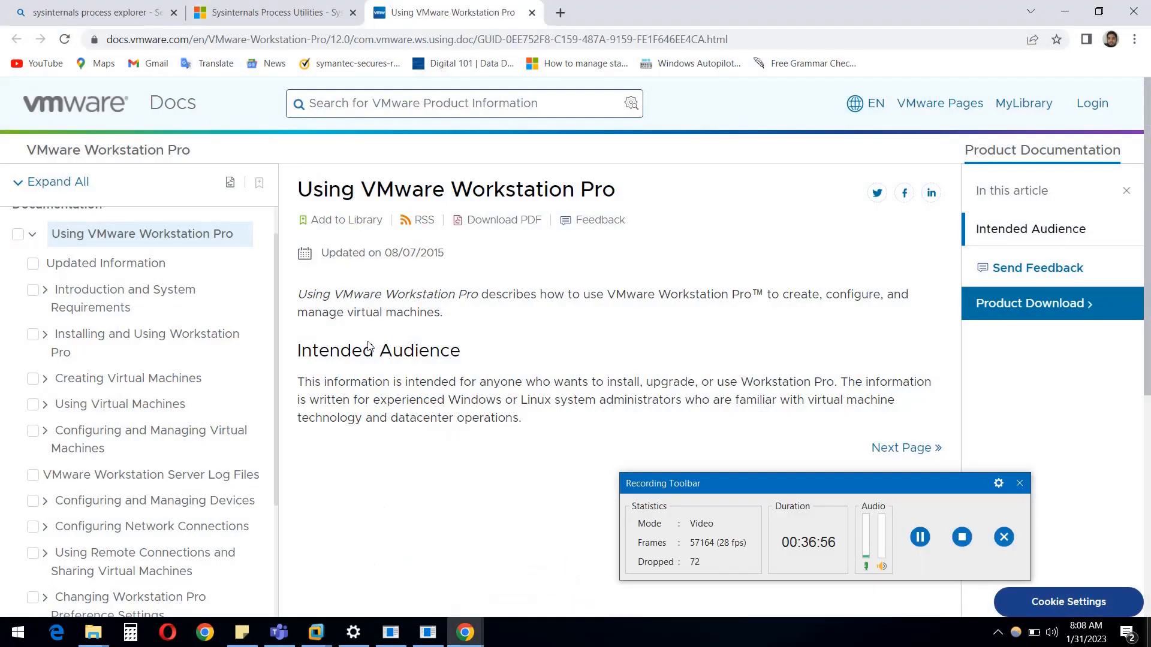
{"action": "left_click", "coordinate": [289, 24]}
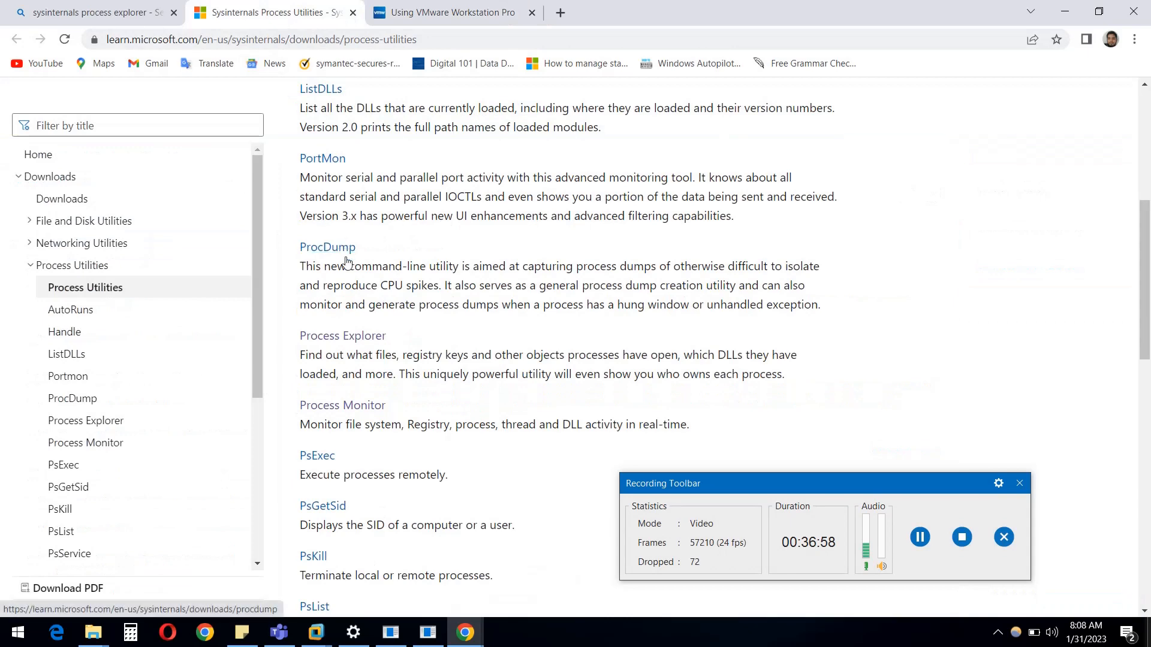
{"action": "left_click", "coordinate": [1065, 11]}
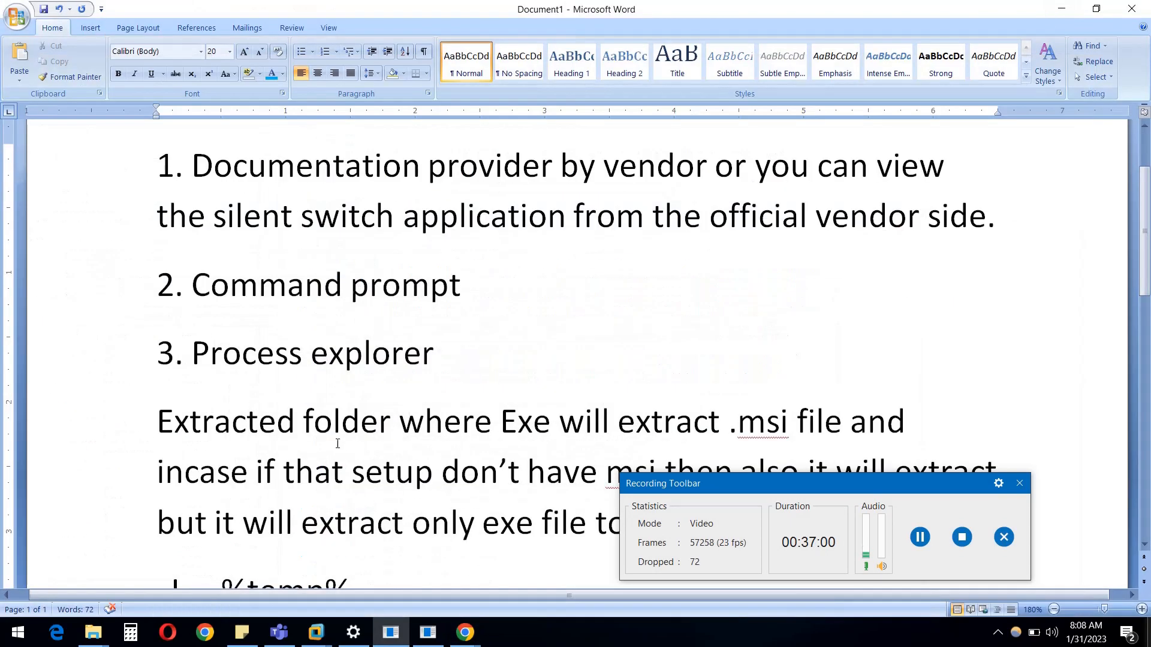
- Review the extraction folders in the notes: %temp%, Programdata\Pacakgecache\, C:\windows\temp and C:\windows\installer
{"action": "scroll", "coordinate": [367, 352], "scroll_direction": "down", "scroll_amount": 2}
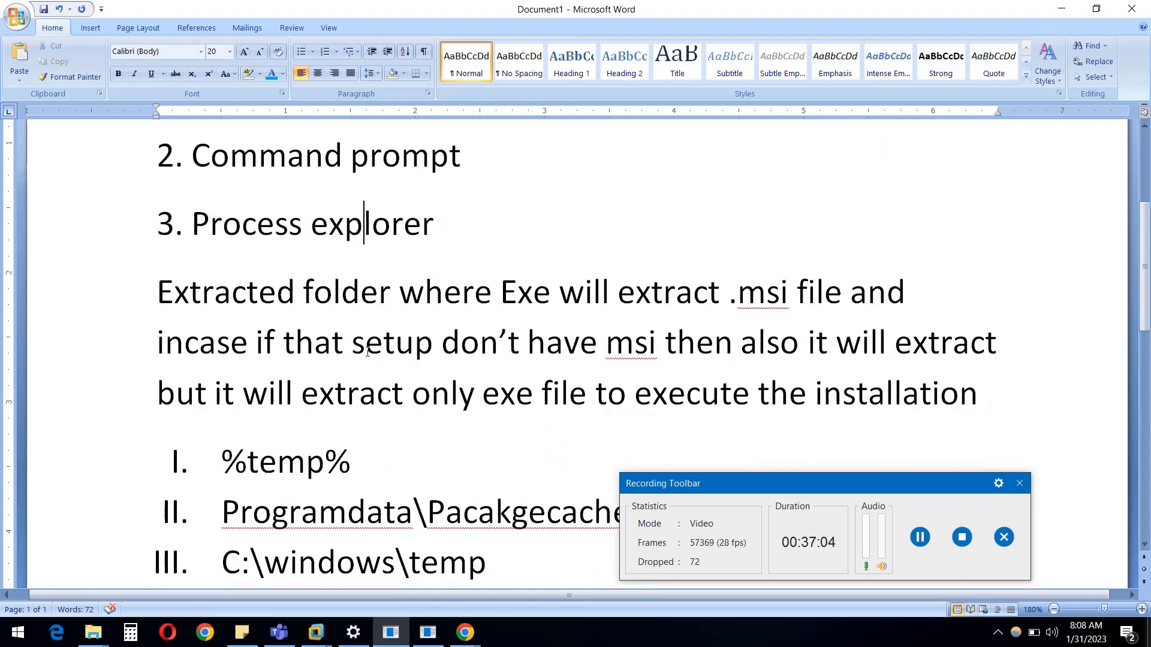
{"action": "scroll", "coordinate": [367, 352], "scroll_direction": "down", "scroll_amount": 1}
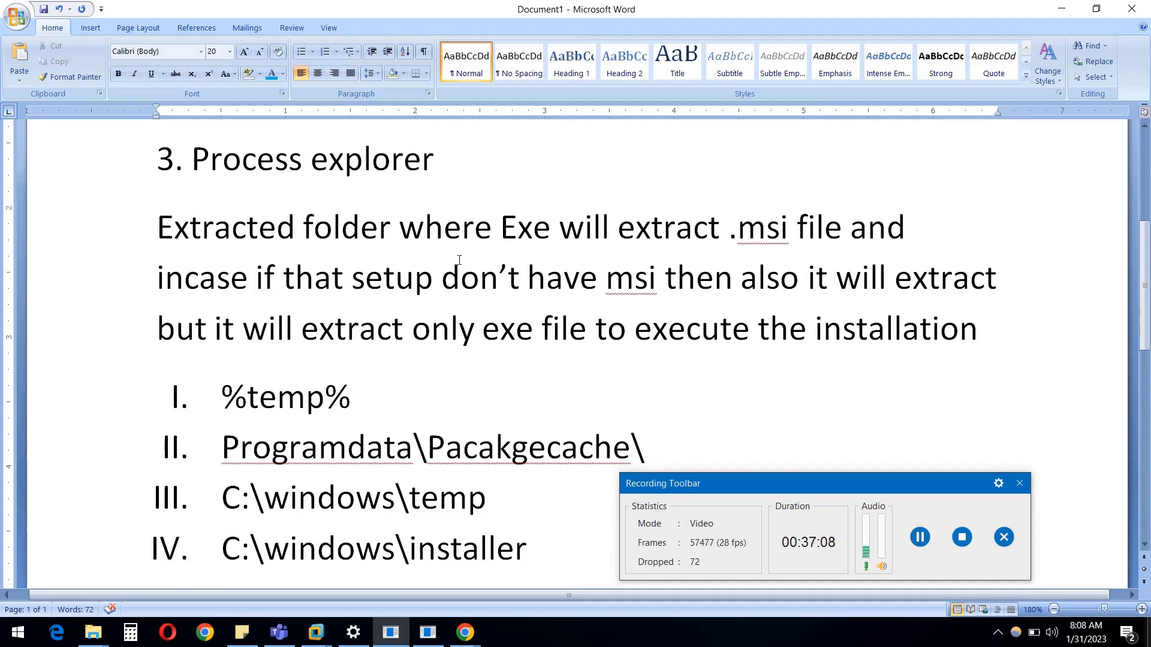
{"action": "scroll", "coordinate": [459, 260], "scroll_direction": "down", "scroll_amount": 2}
{"action": "left_click_drag", "start_coordinate": [352, 267], "coordinate": [247, 267]}
{"action": "left_click", "coordinate": [651, 320]}
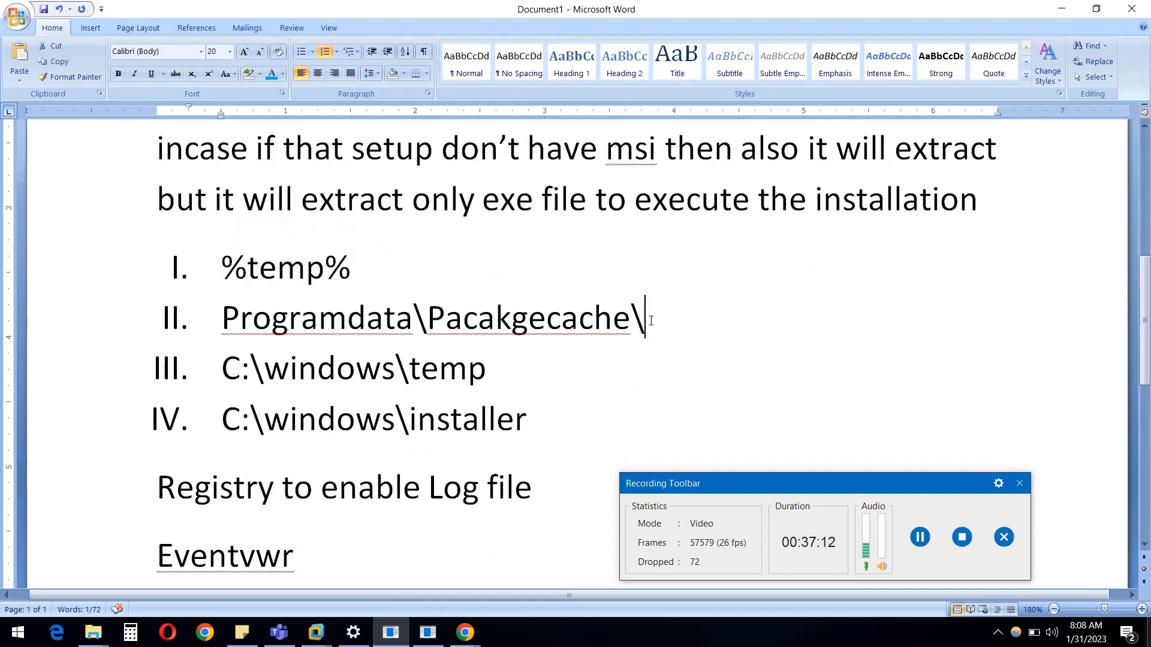
{"action": "left_click_drag", "start_coordinate": [651, 321], "coordinate": [408, 329]}
{"action": "left_click_drag", "start_coordinate": [496, 365], "coordinate": [264, 370]}
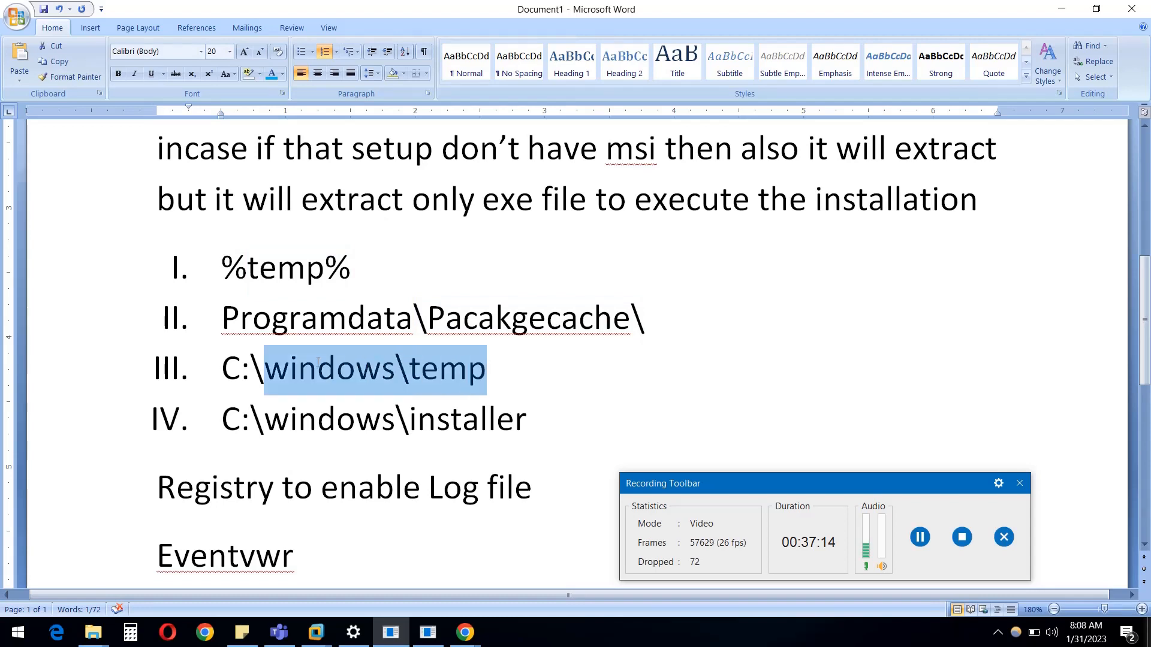
{"action": "left_click_drag", "start_coordinate": [551, 434], "coordinate": [264, 423]}
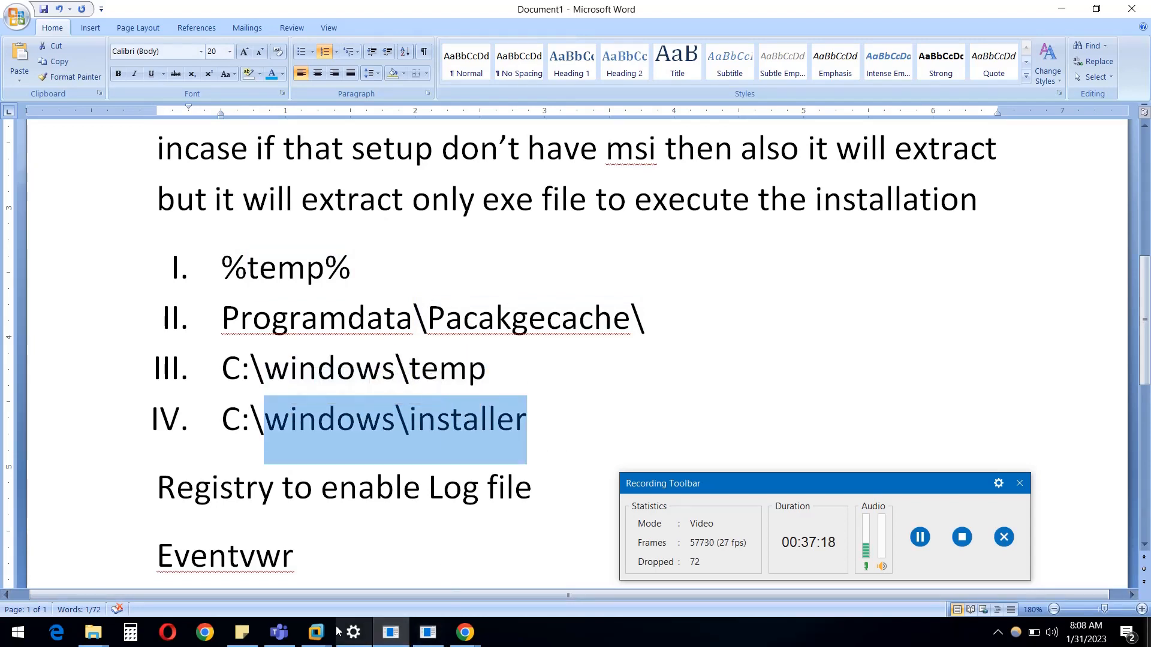
- Return to the full-screen Windows 10 x64 virtual machine, switch to Process Explorer, and close the preset.exe properties
{"action": "left_click", "coordinate": [316, 632]}
{"action": "left_click", "coordinate": [473, 542]}
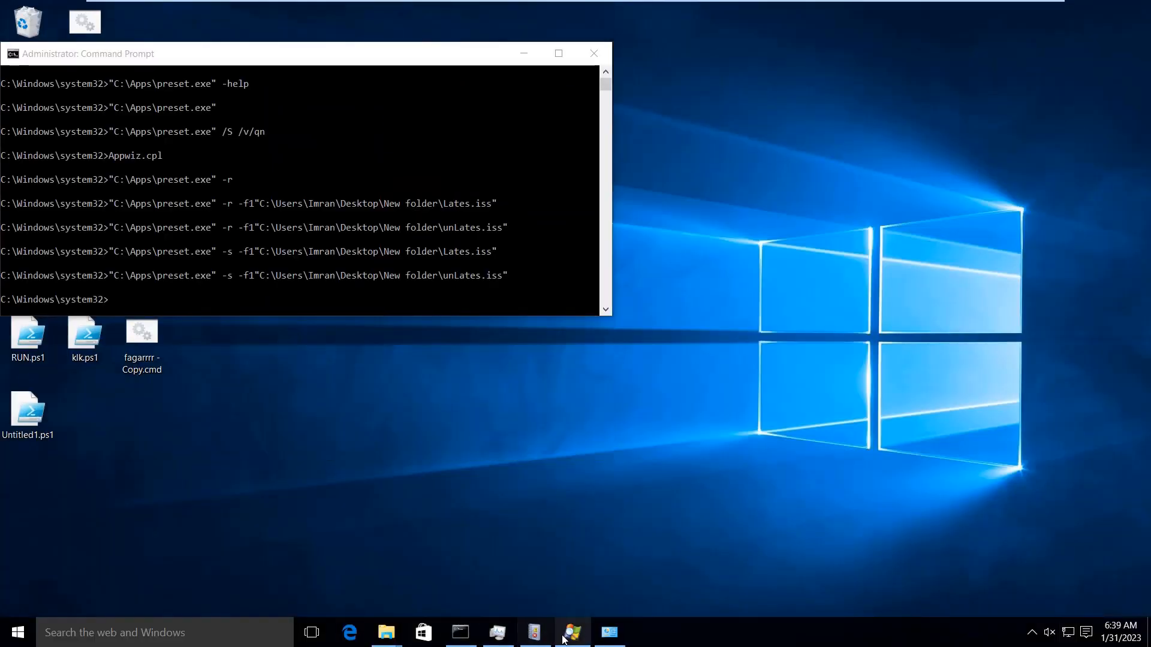
{"action": "left_click", "coordinate": [572, 633]}
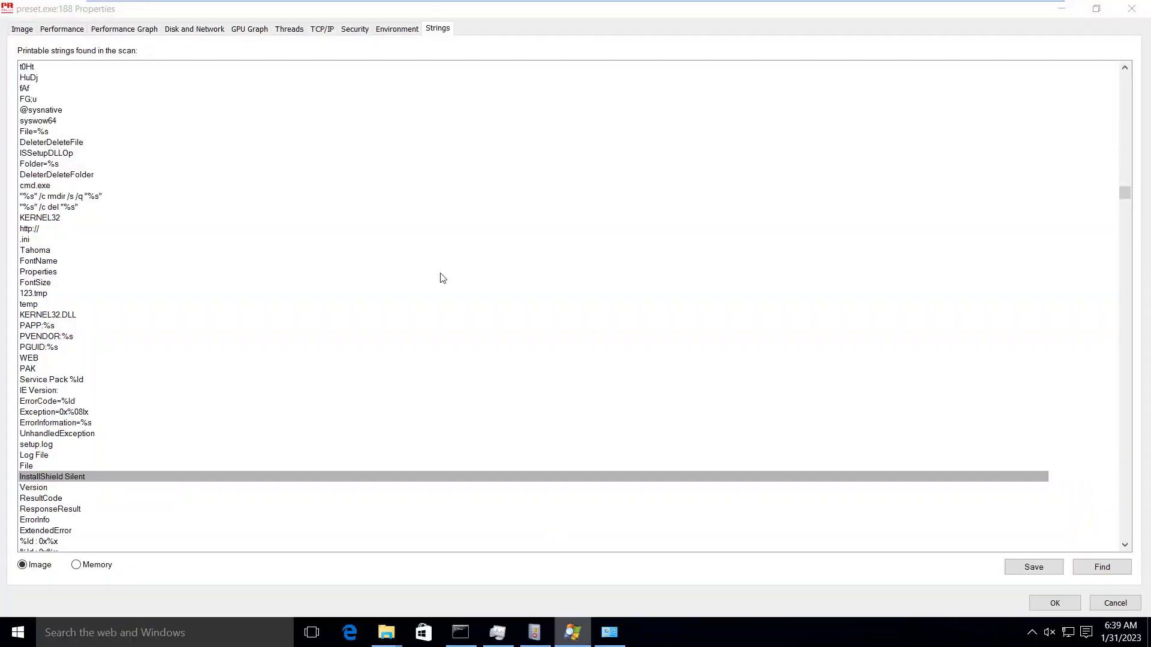
{"action": "left_click", "coordinate": [1136, 8]}
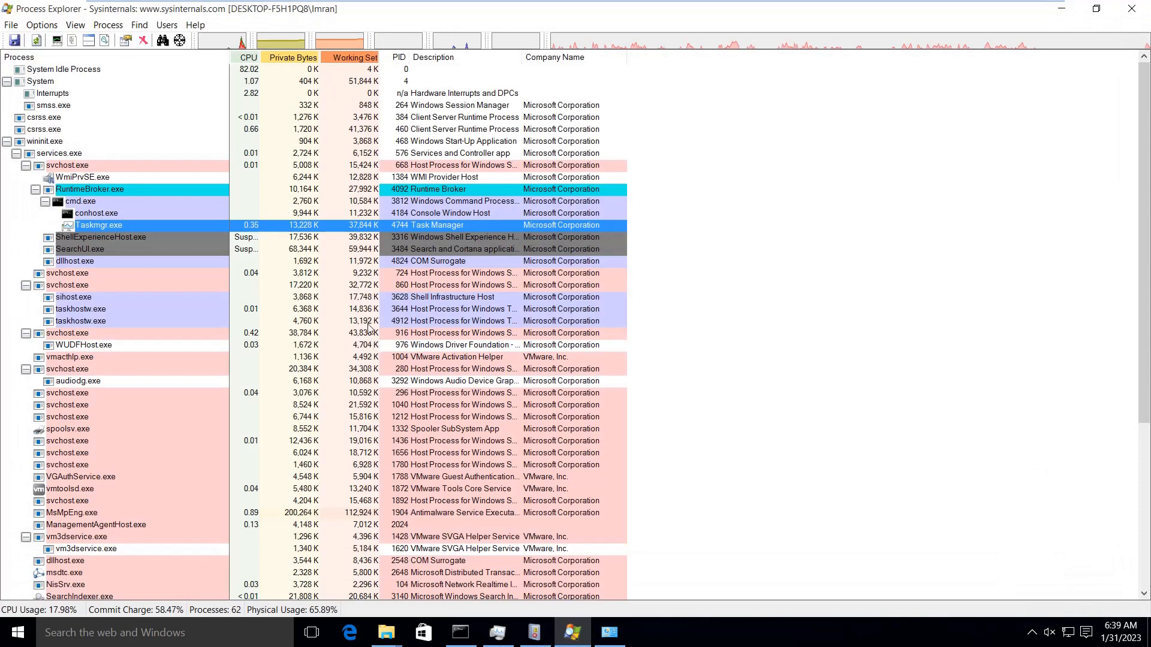
- Open the properties of the svchost.exe process with PID 916 and maximize the window to view its printable strings
{"action": "mouse_move", "coordinate": [82, 192]}
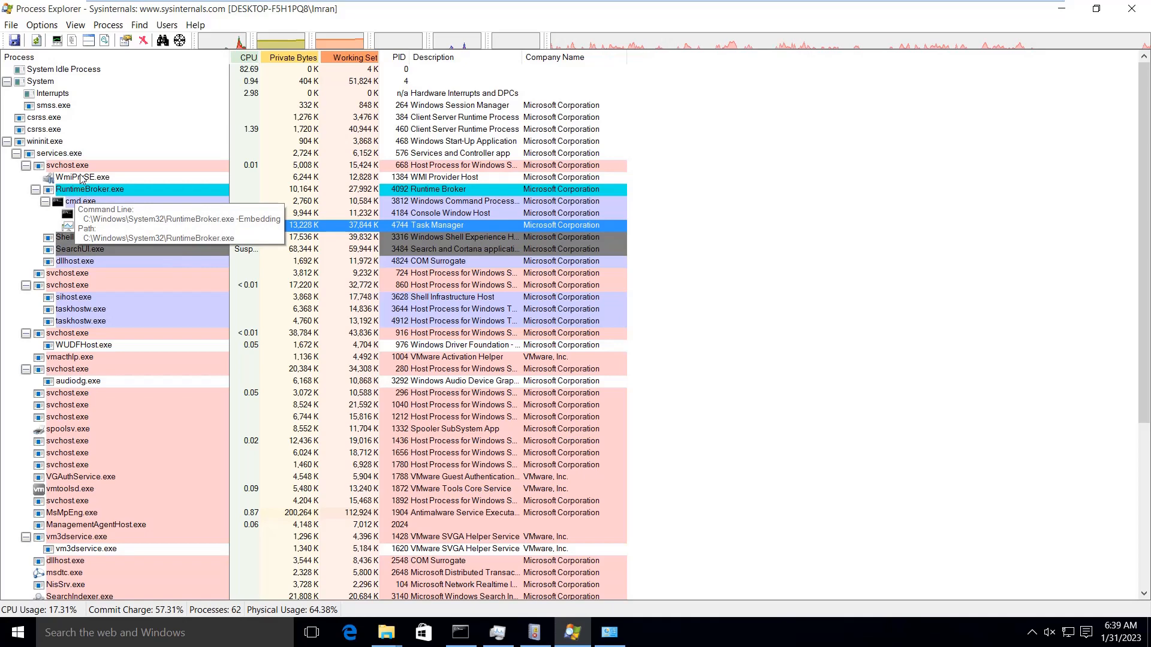
{"action": "mouse_move", "coordinate": [76, 170]}
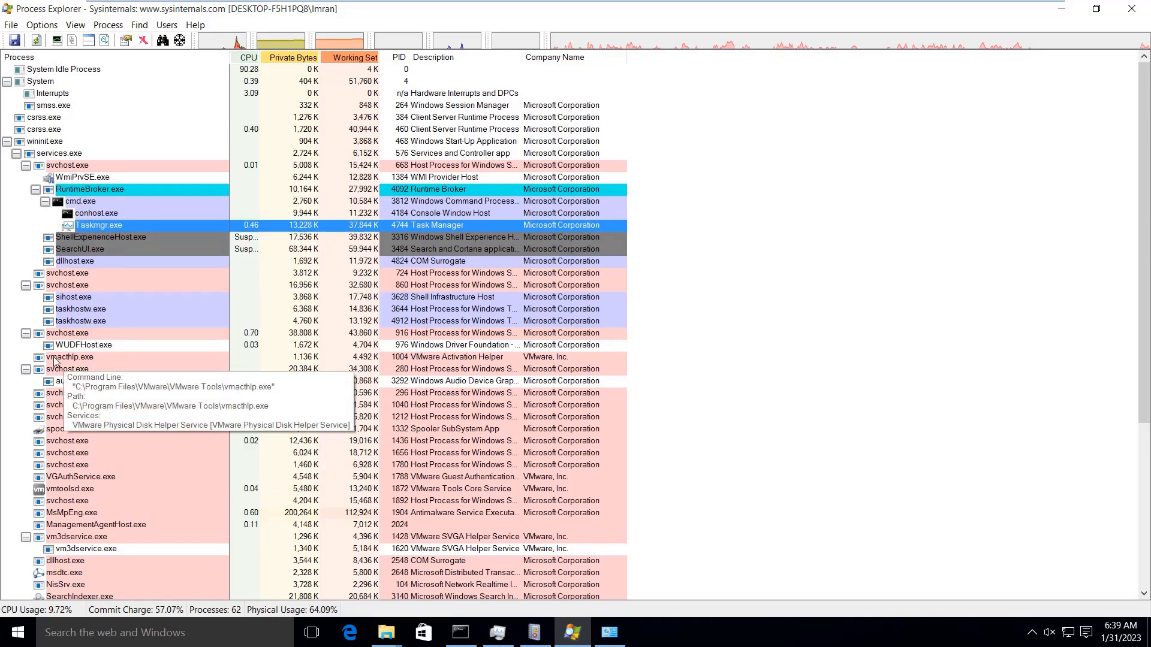
{"action": "right_click", "coordinate": [76, 336]}
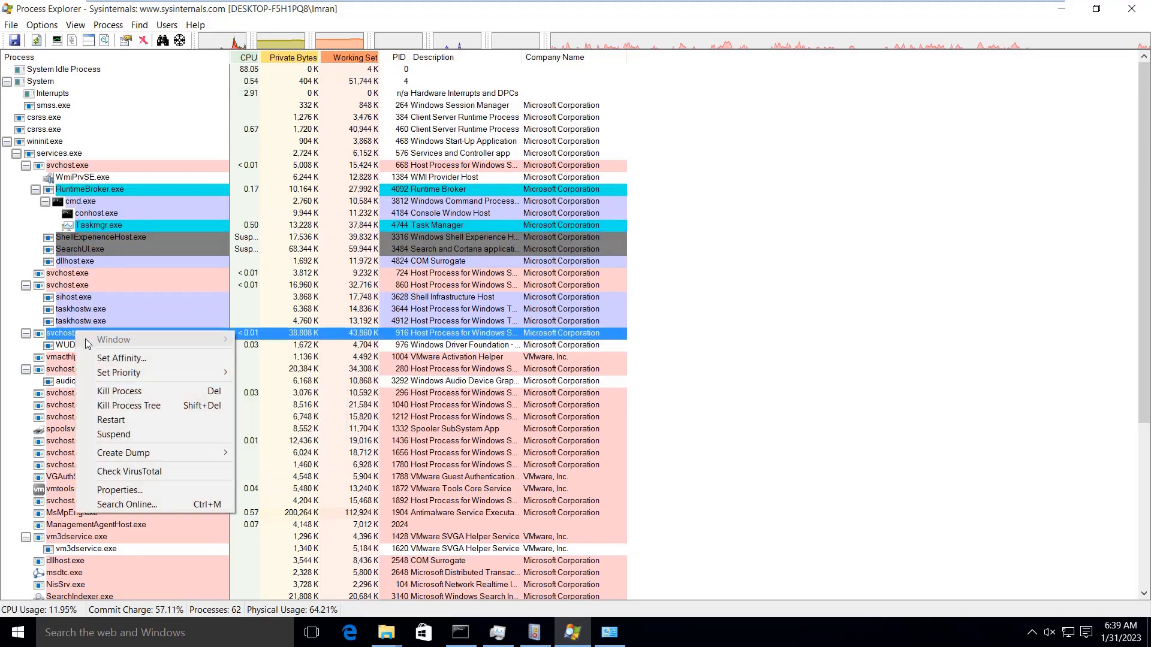
{"action": "left_click", "coordinate": [119, 490]}
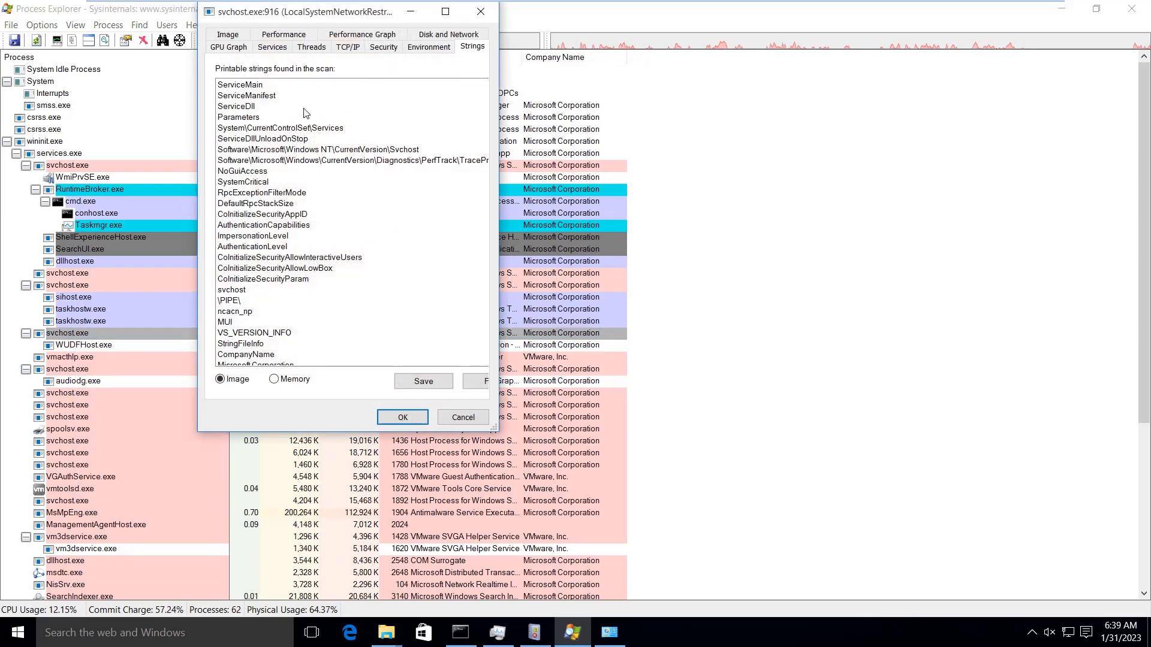
{"action": "left_click", "coordinate": [277, 128]}
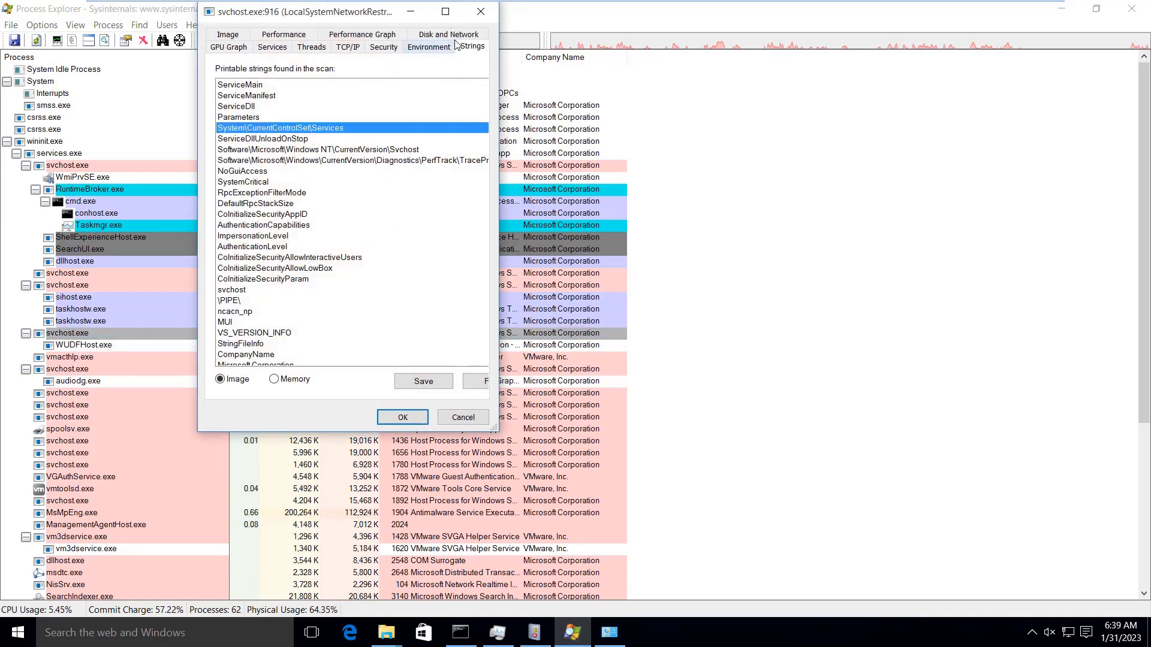
{"action": "left_click", "coordinate": [445, 12]}
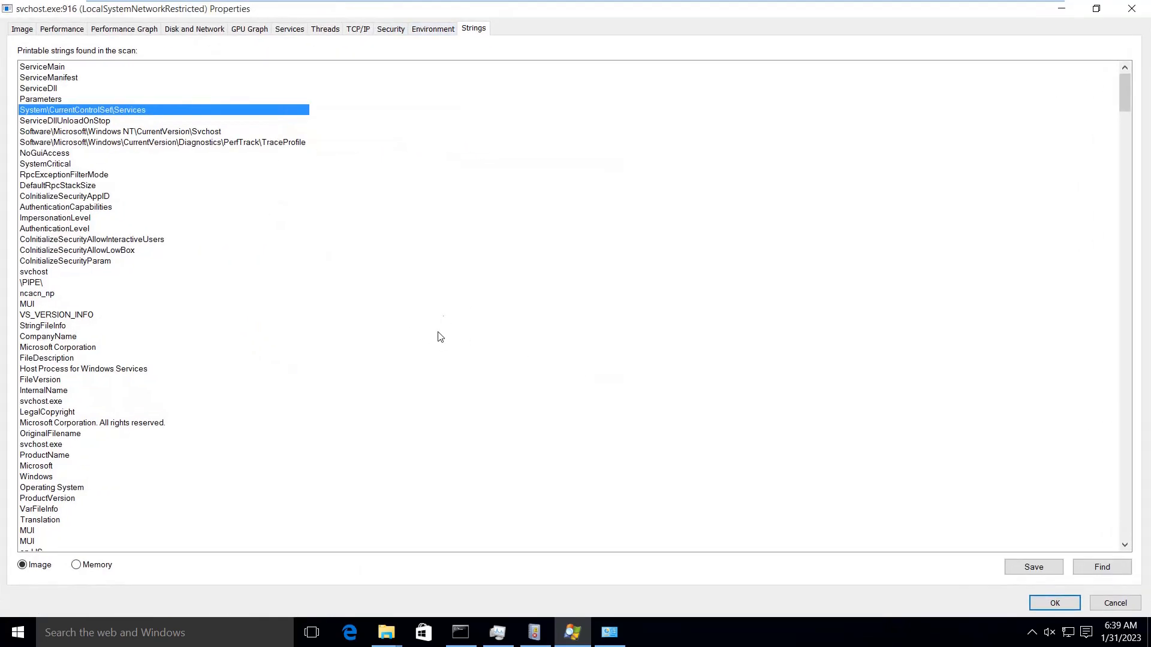
- Try the search terms "/s", "silent" and "verysilent" in the string search, and close it without running the search
{"action": "left_click", "coordinate": [1102, 567]}
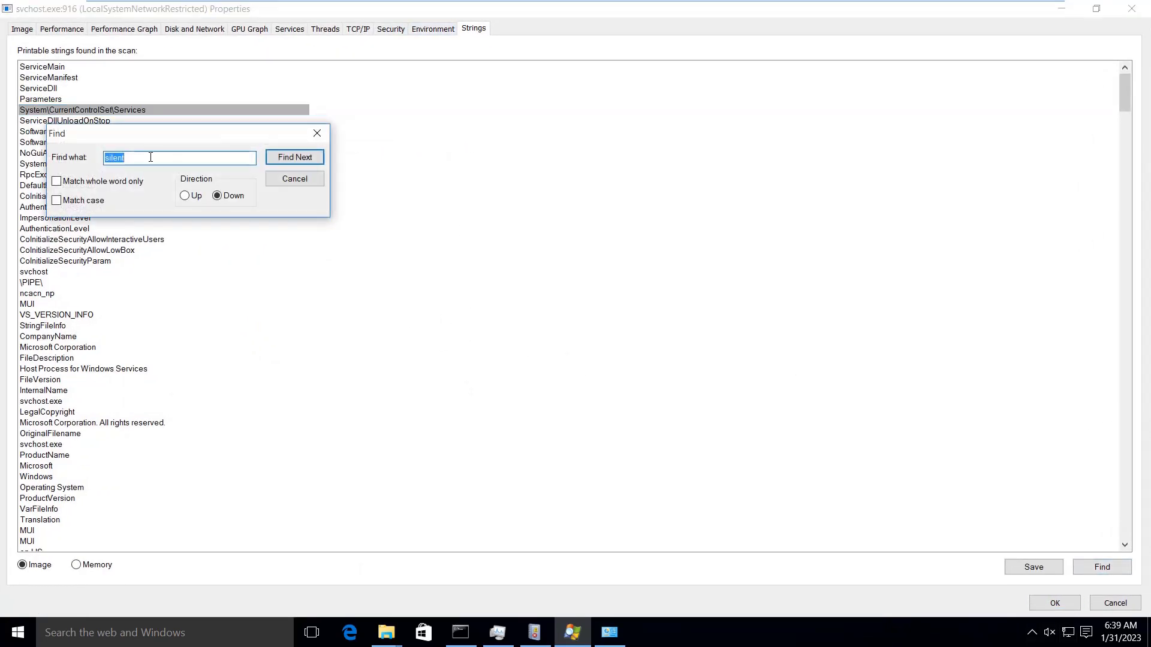
{"action": "type", "text": "/s"}
{"action": "key", "text": "BackSpace"}
{"action": "key", "text": "BackSpace"}
{"action": "type", "text": "silen"}
{"action": "key", "text": "BackSpace"}
{"action": "key", "text": "BackSpace"}
{"action": "key", "text": "BackSpace"}
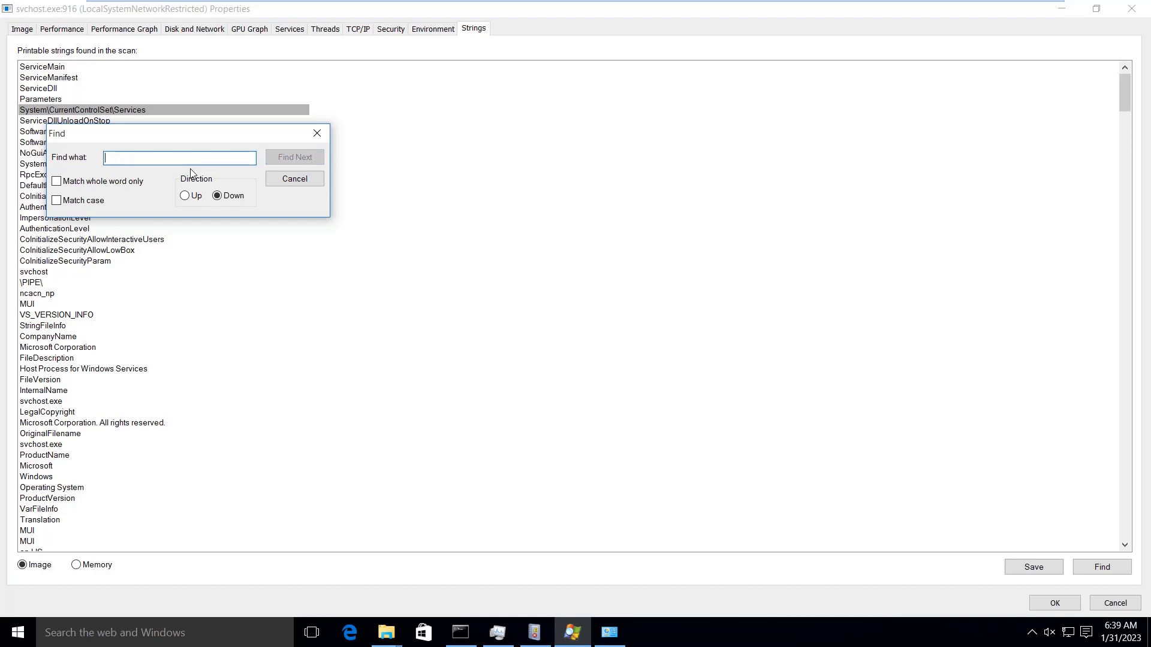
{"action": "type", "text": "verysilent"}
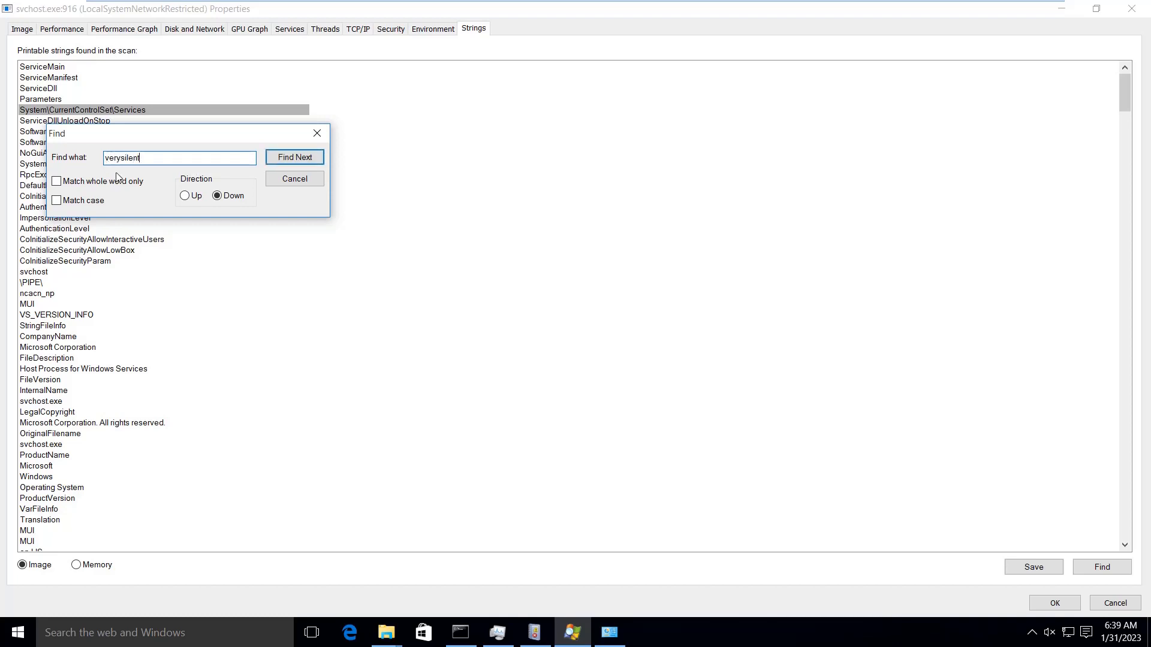
{"action": "left_click", "coordinate": [294, 180]}
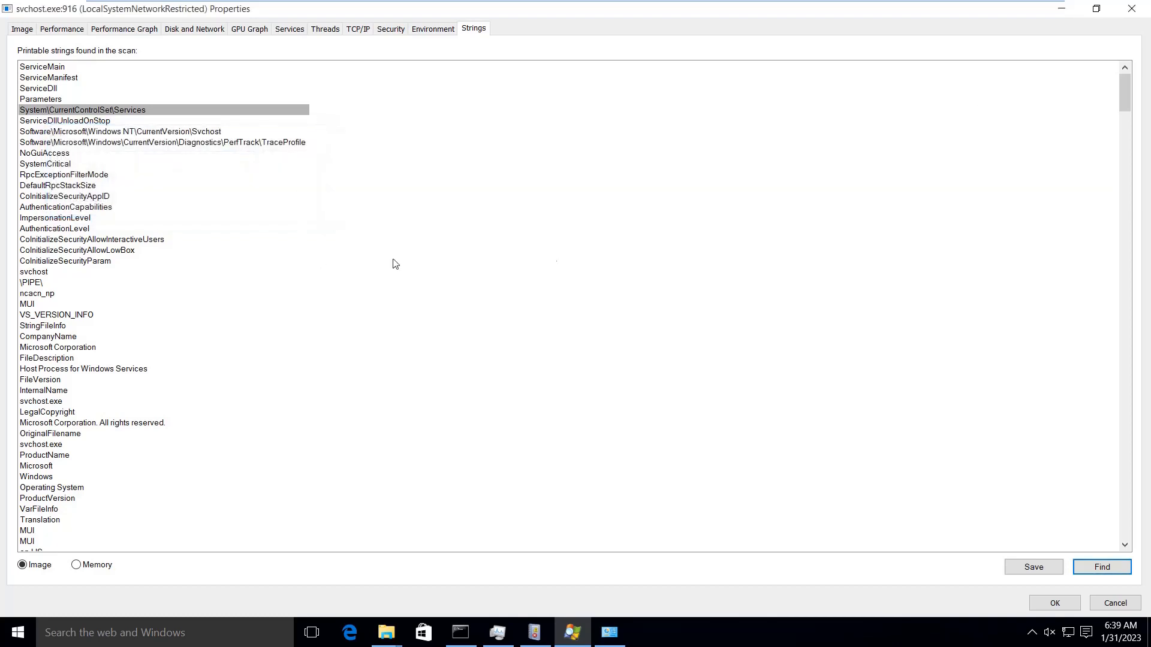
- Minimize the svchost.exe properties and Process Explorer, and take the Windows 10 x64 virtual machine out of full screen
{"action": "left_click", "coordinate": [1075, 13]}
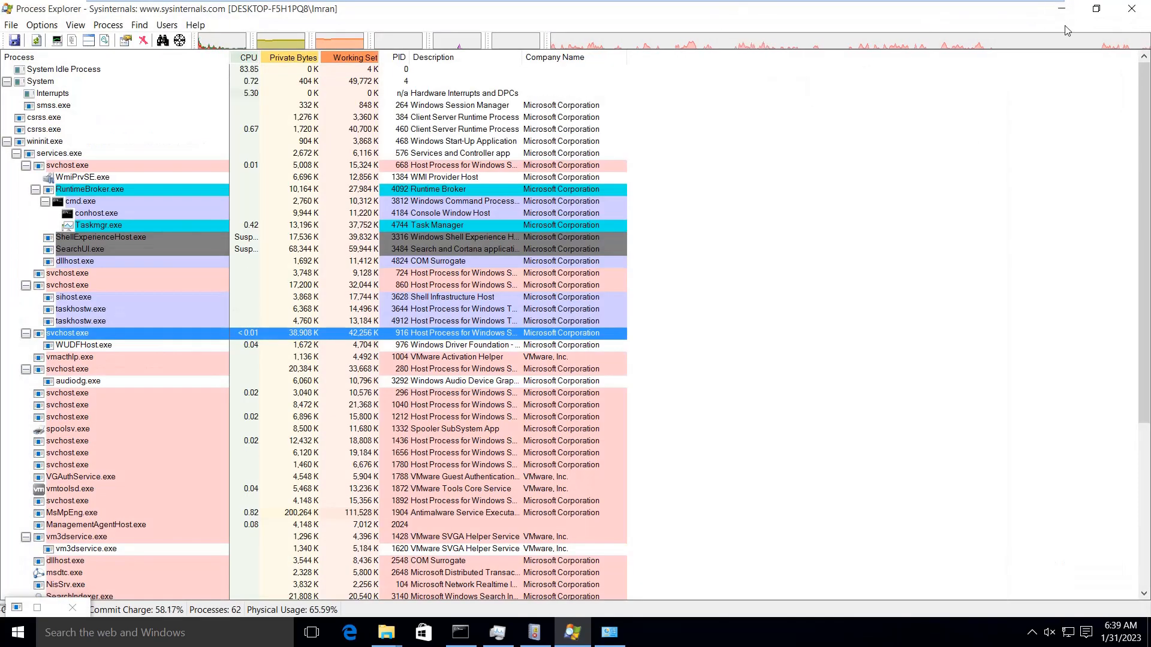
{"action": "left_click", "coordinate": [1064, 11]}
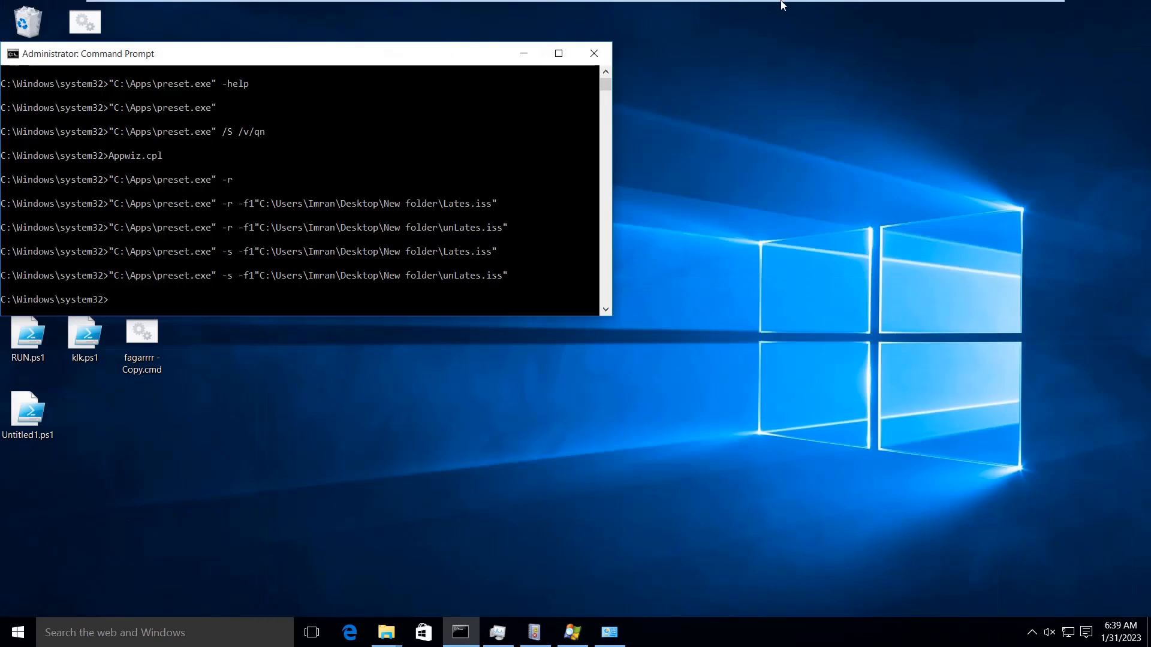
{"action": "mouse_move", "coordinate": [863, 6]}
{"action": "mouse_move", "coordinate": [760, 3]}
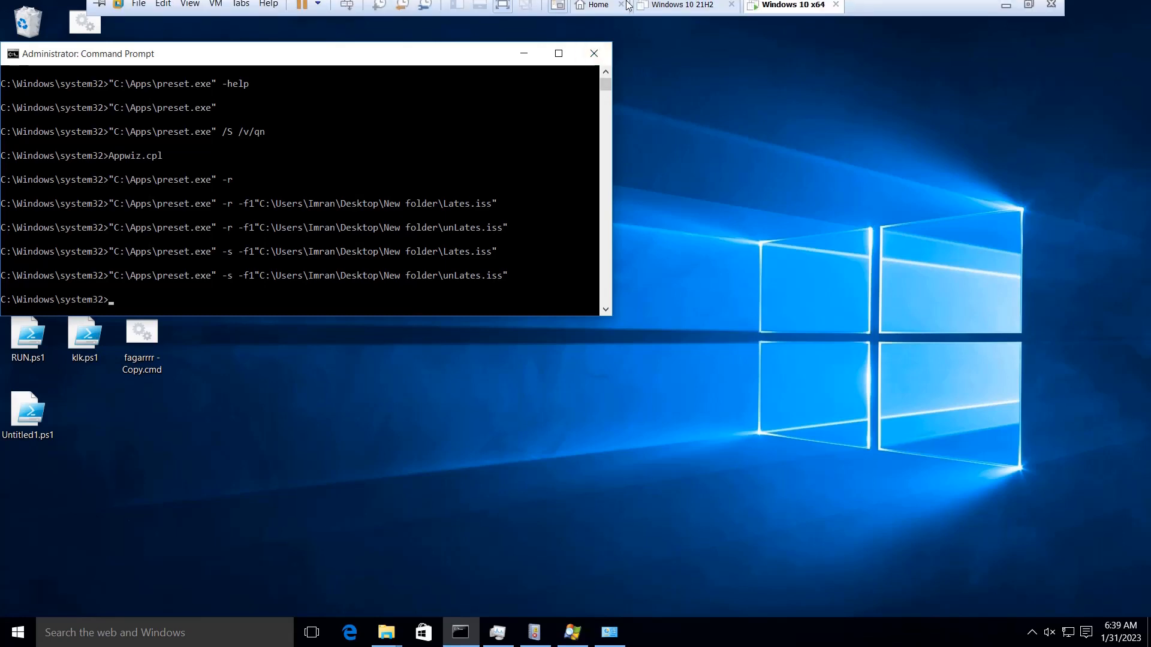
{"action": "left_click", "coordinate": [1028, 12]}
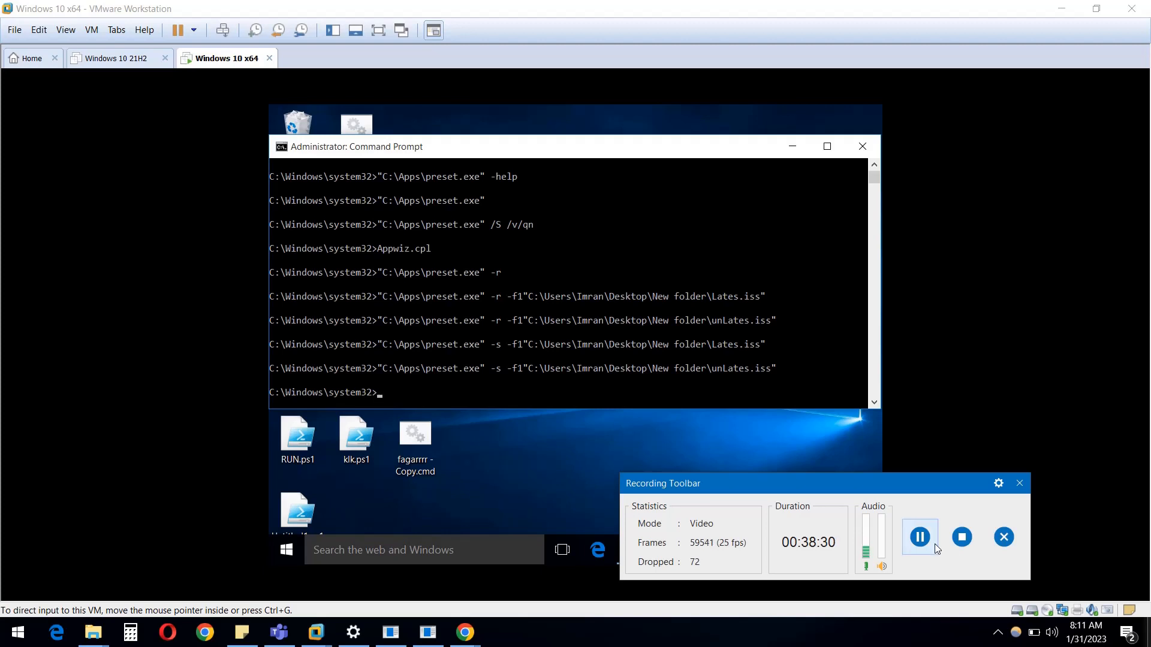
- Switch to the Word notes and review the silent switch methods, extraction folders, and the Registry, Eventvwr, Taskmgr and %Temp% entries
{"action": "left_click_drag", "start_coordinate": [907, 484], "coordinate": [965, 390]}
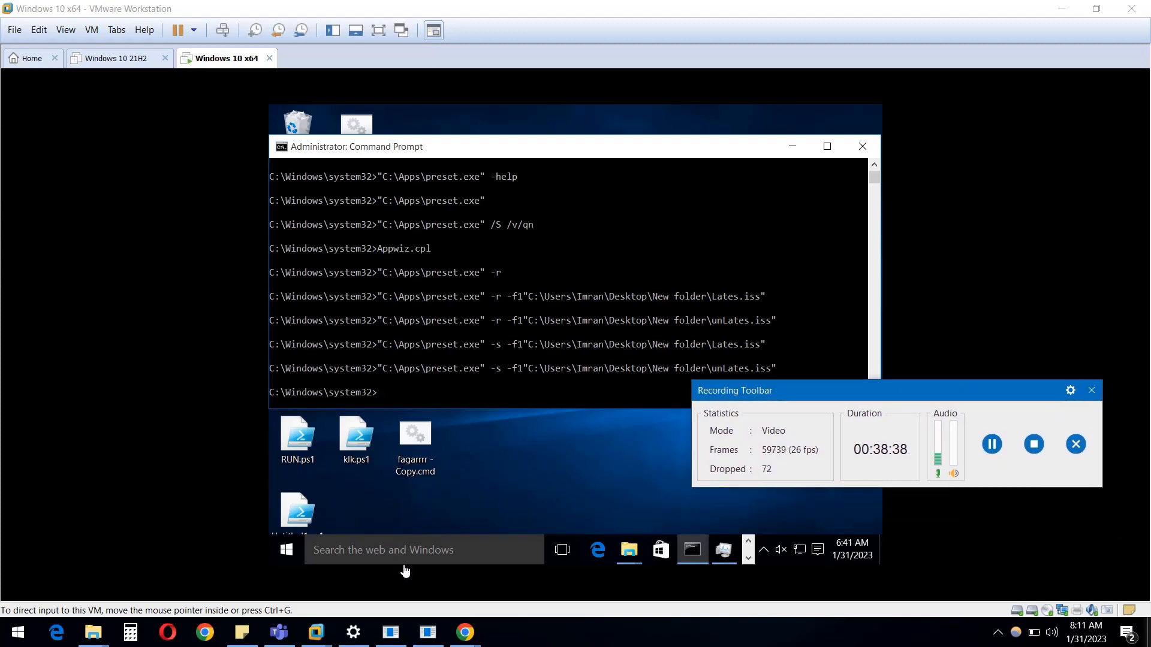
{"action": "left_click", "coordinate": [390, 633]}
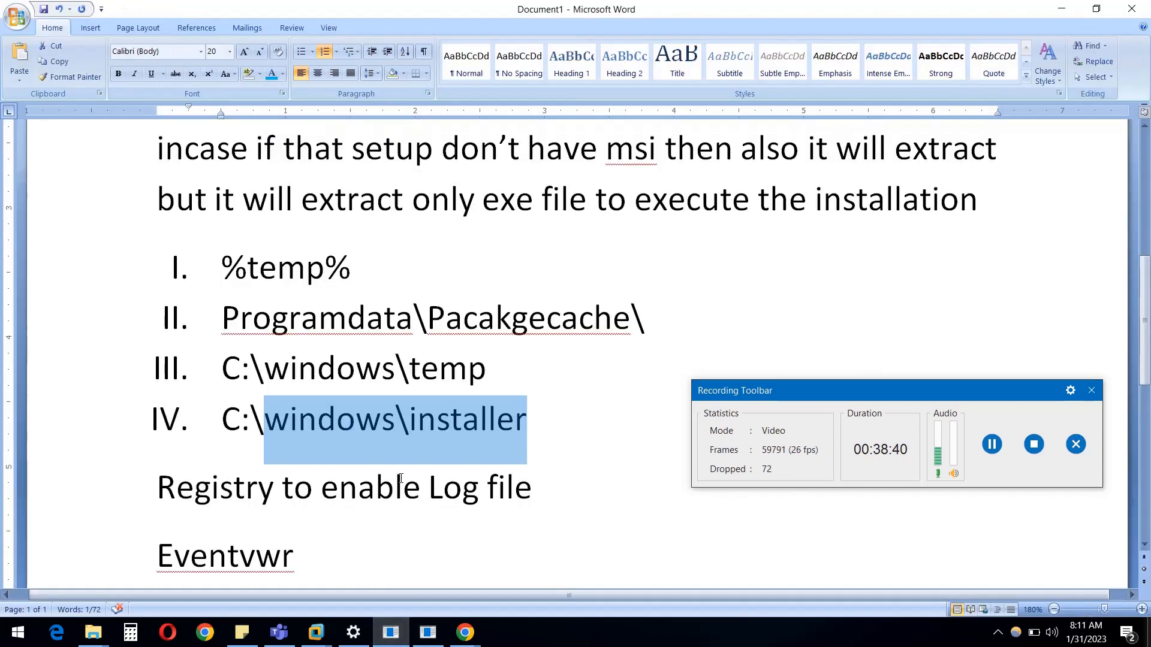
{"action": "left_click", "coordinate": [416, 406]}
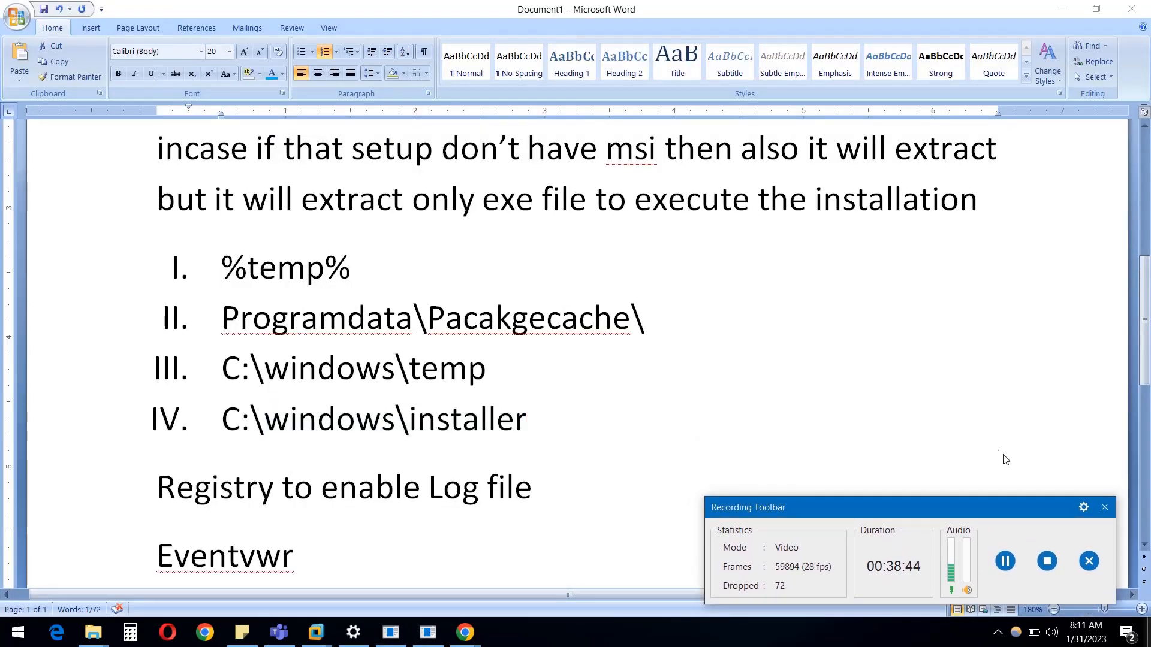
{"action": "left_click", "coordinate": [1054, 609]}
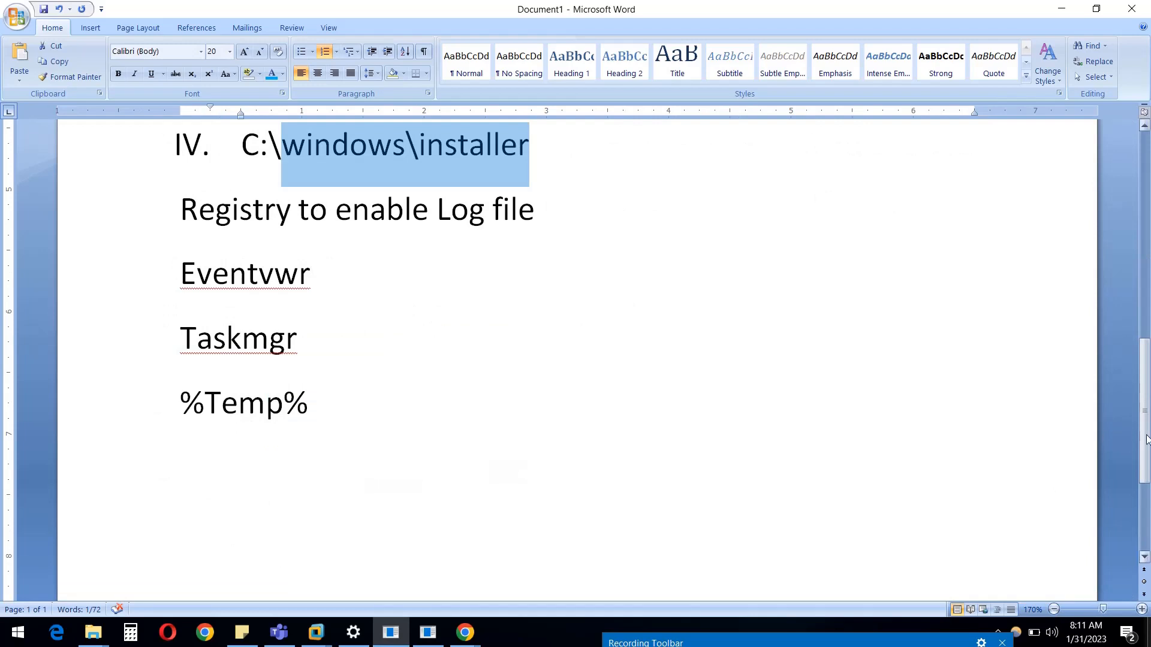
{"action": "left_click_drag", "start_coordinate": [1144, 453], "coordinate": [1145, 275]}
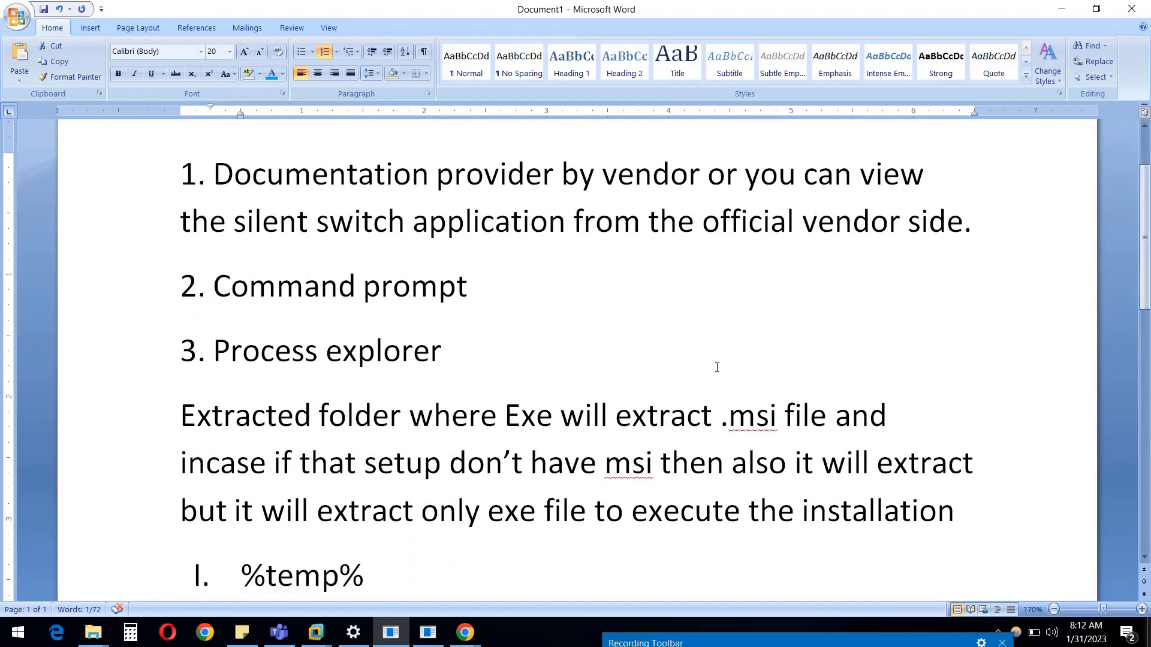
{"action": "scroll", "coordinate": [717, 368], "scroll_direction": "down", "scroll_amount": 3}
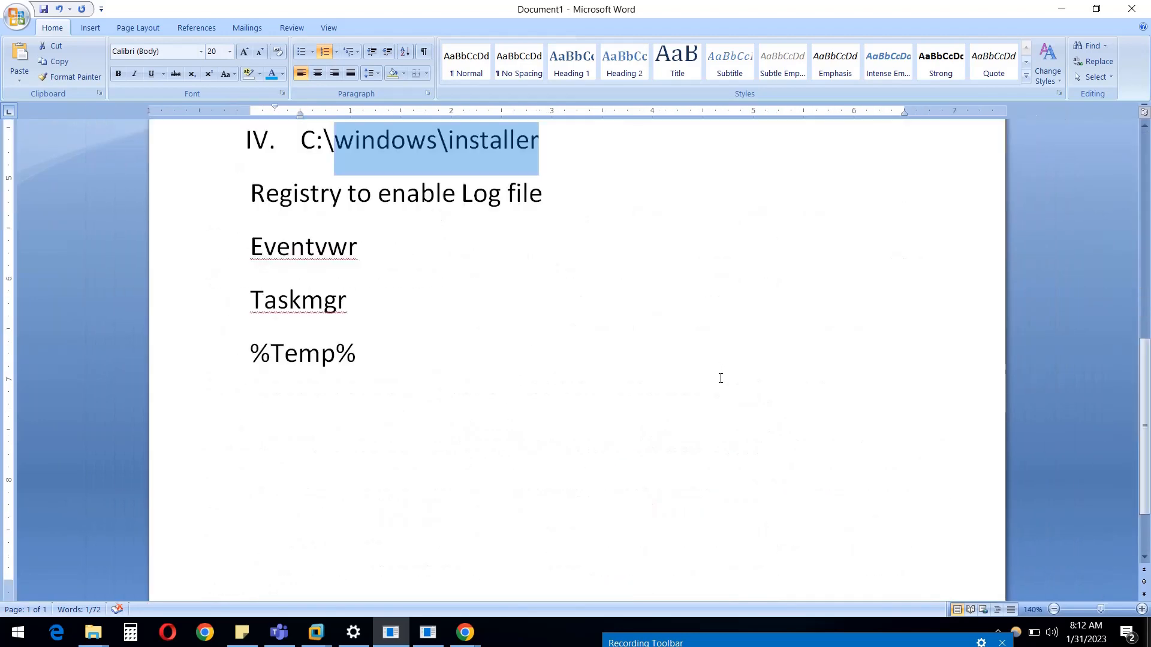
{"action": "scroll", "coordinate": [720, 378], "scroll_direction": "up", "scroll_amount": 3}
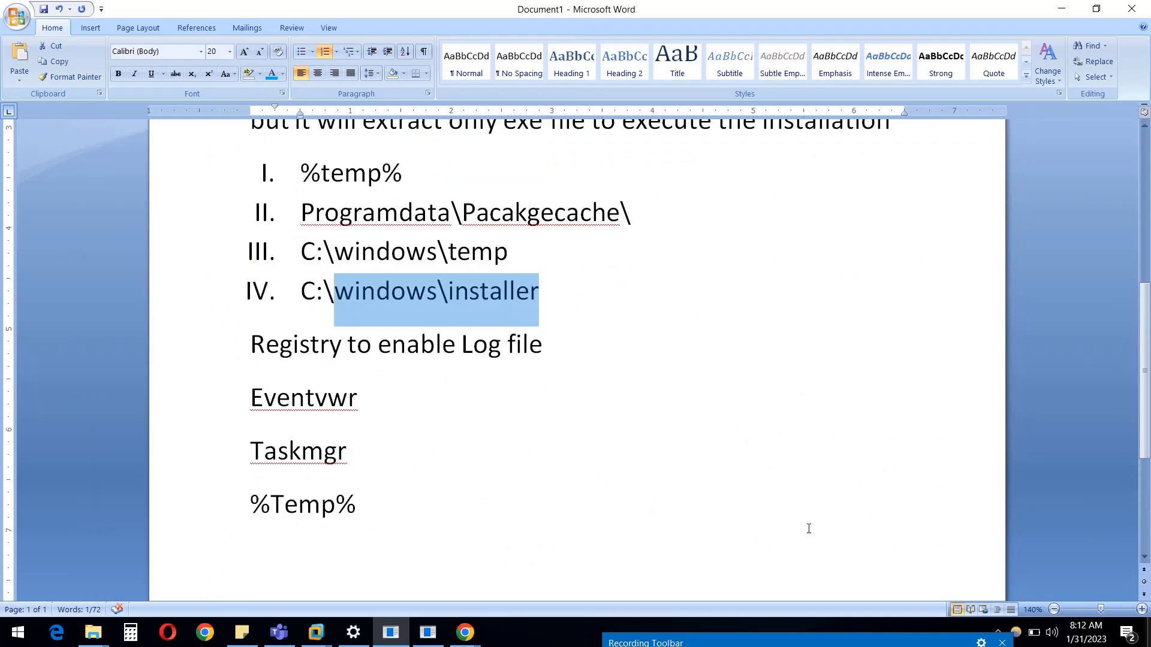